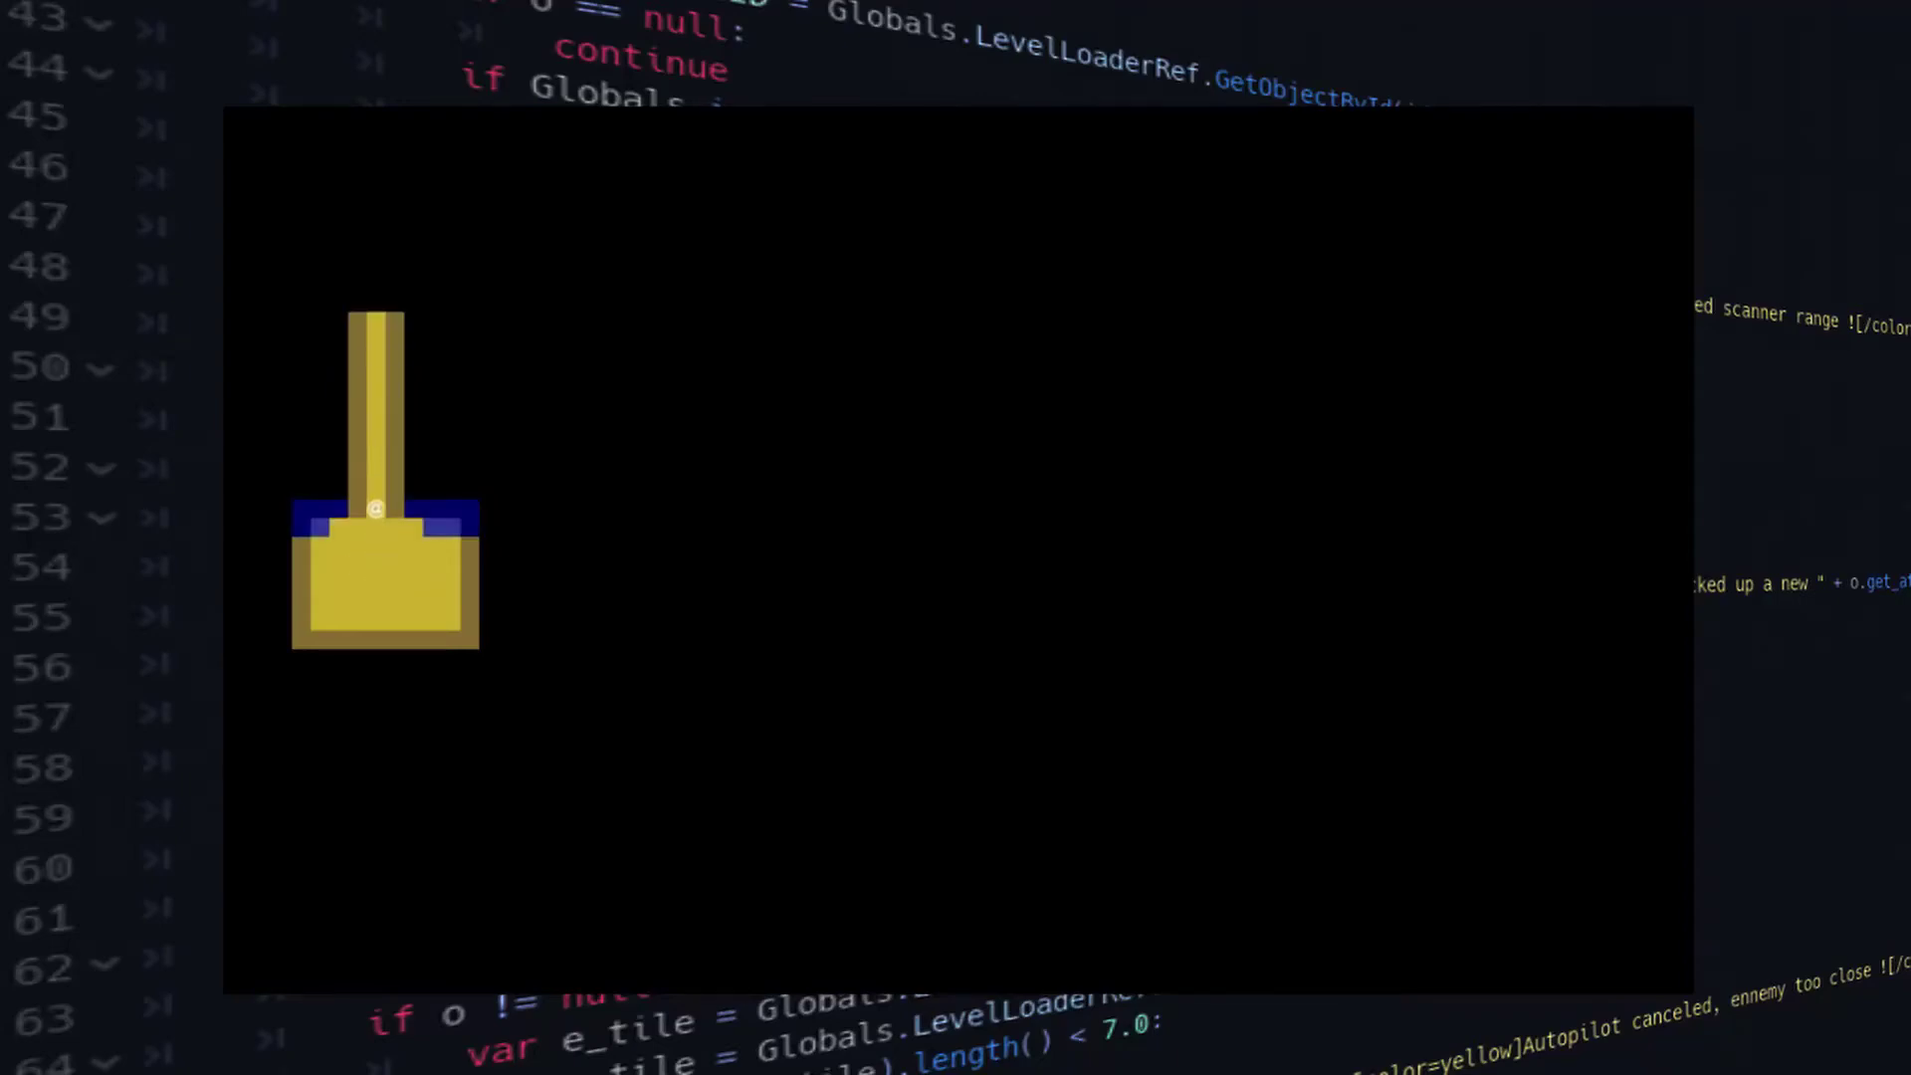
pyautogui.press('Up')
pyautogui.press('Up')
pyautogui.press('Up')
pyautogui.press('Up')
pyautogui.press('Up')
pyautogui.press('Up')
pyautogui.press('Up')
pyautogui.press('Up')
pyautogui.press('Up')
# Walk the @ up the corridor, into the newly revealed room, and right along the corridor
pyautogui.press('Right')
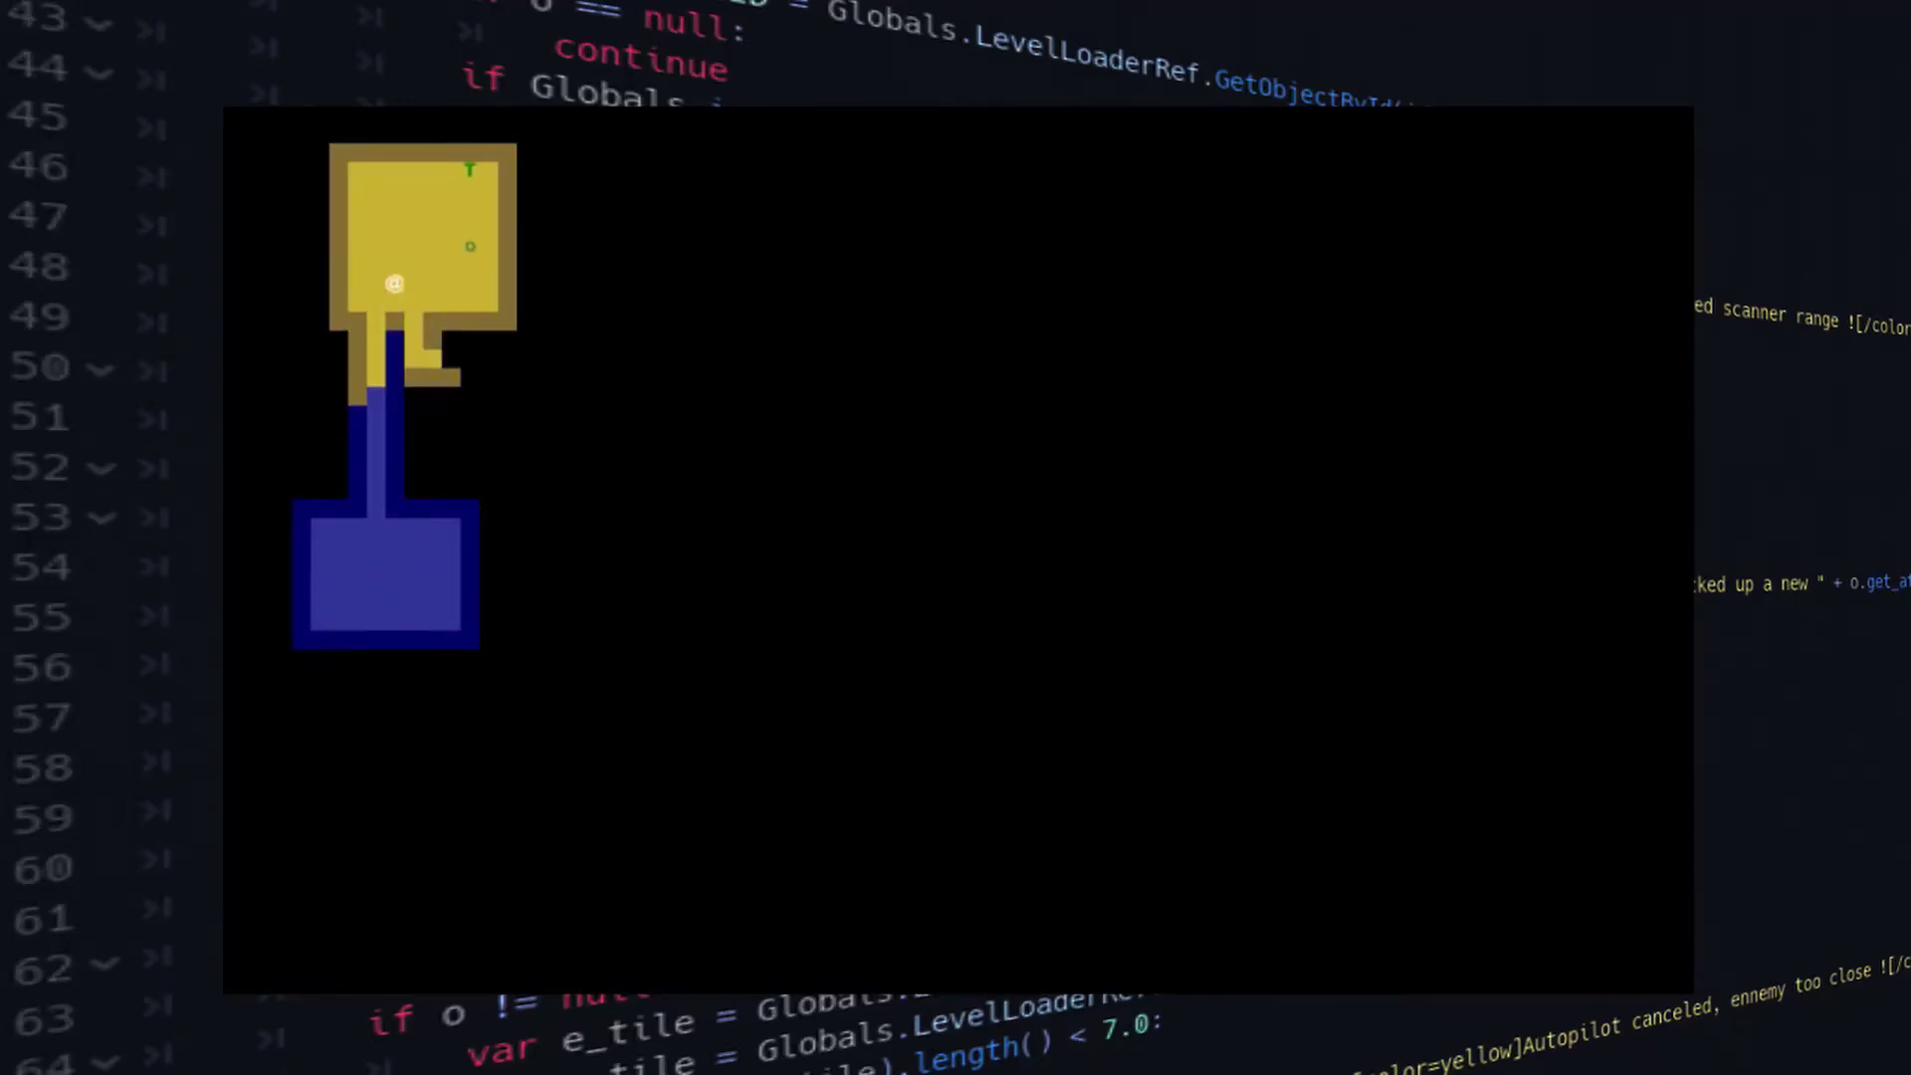
pyautogui.press('Right')
pyautogui.press('Down')
pyautogui.press('Down')
pyautogui.press('Down')
pyautogui.press('Down')
pyautogui.press('Right')
pyautogui.press('Right')
pyautogui.press('Right')
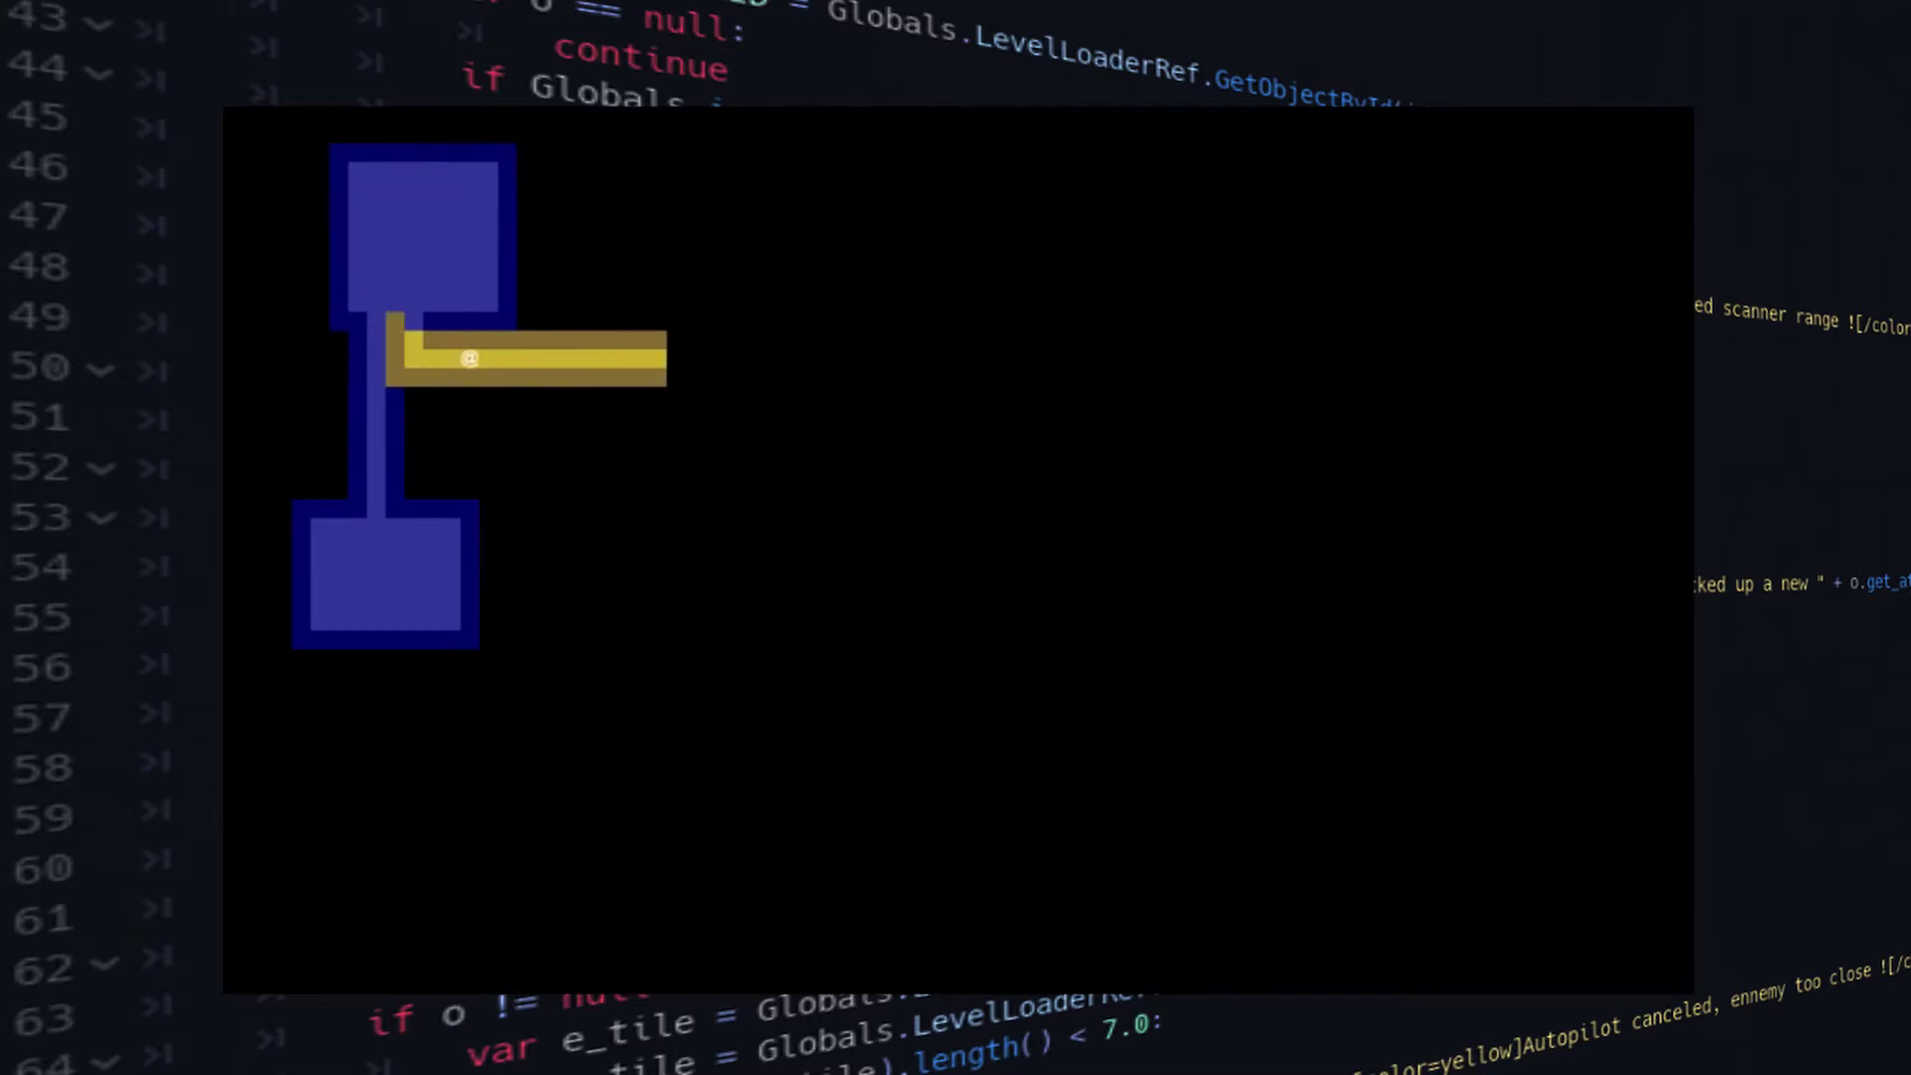
pyautogui.press('Right')
pyautogui.press('Right')
pyautogui.press('Right')
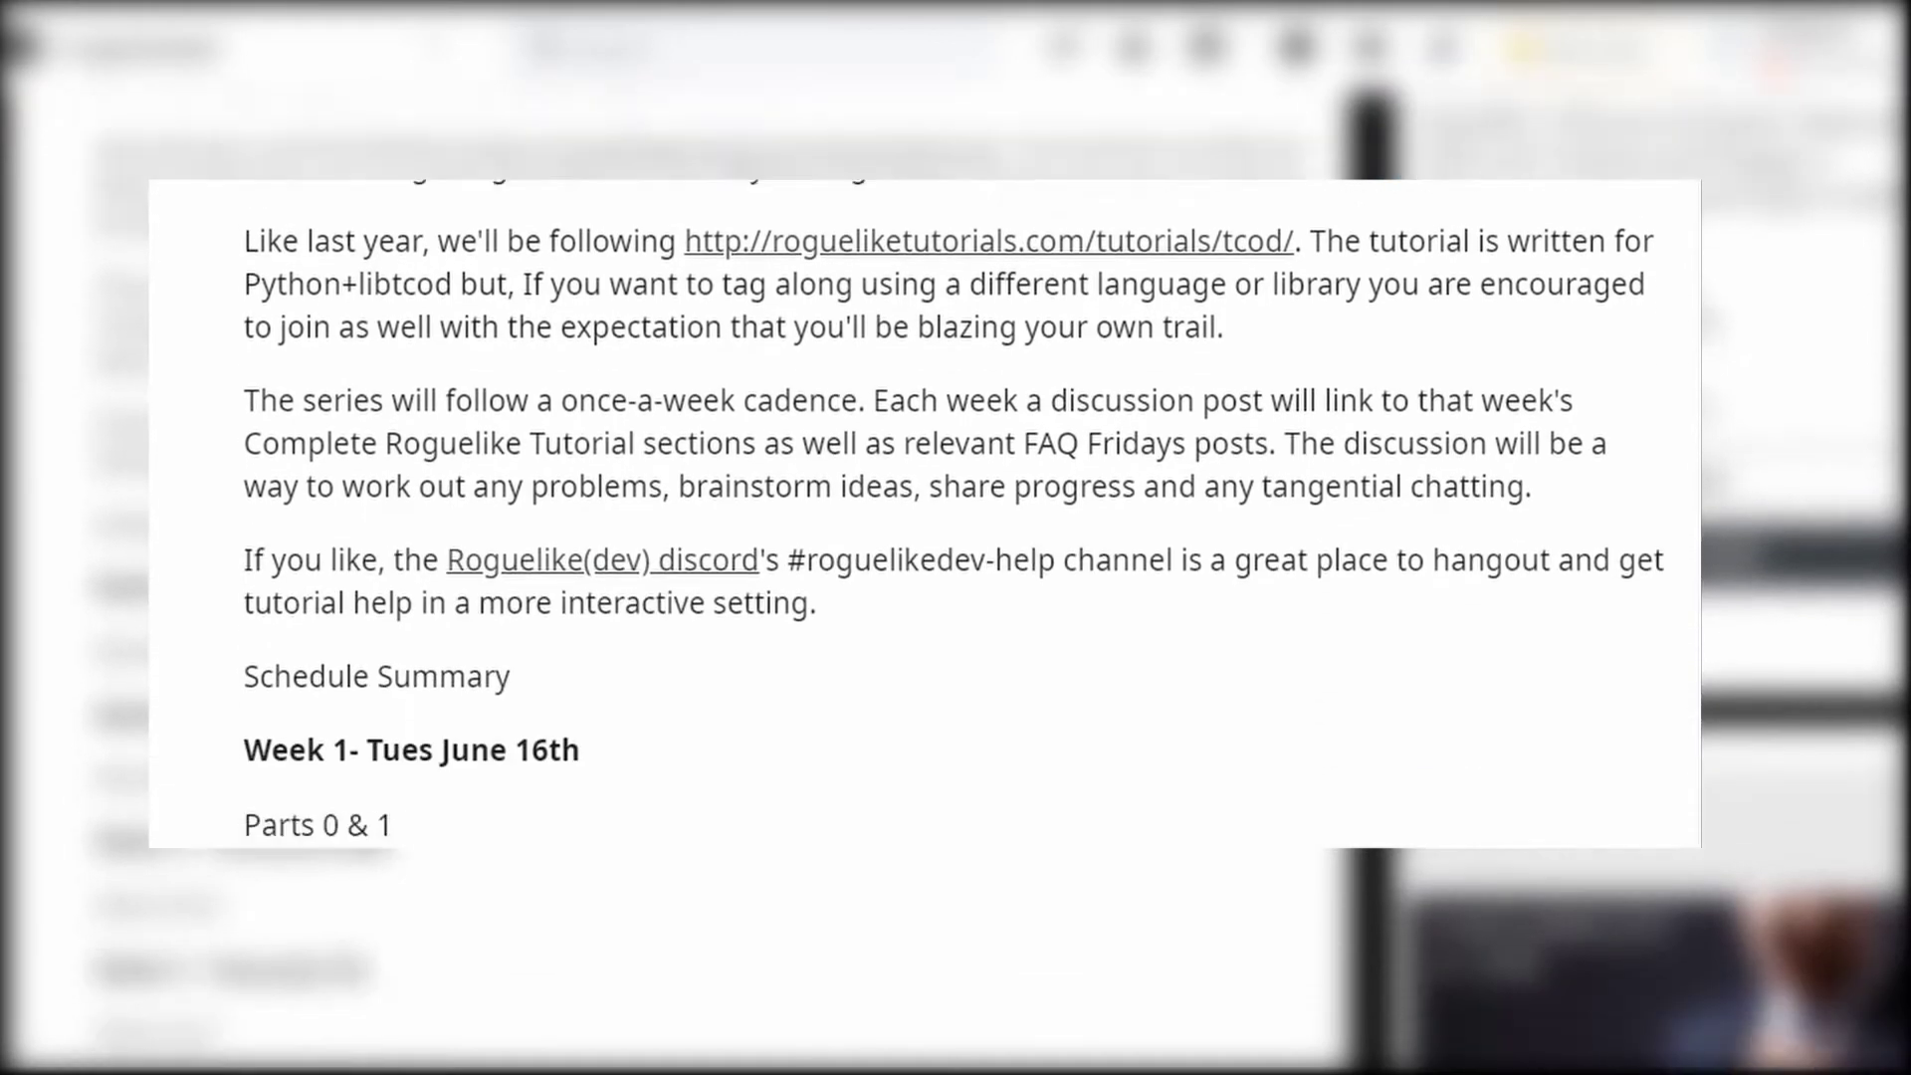
pyautogui.scroll(-3, 956, 539)
pyautogui.scroll(-2, 956, 538)
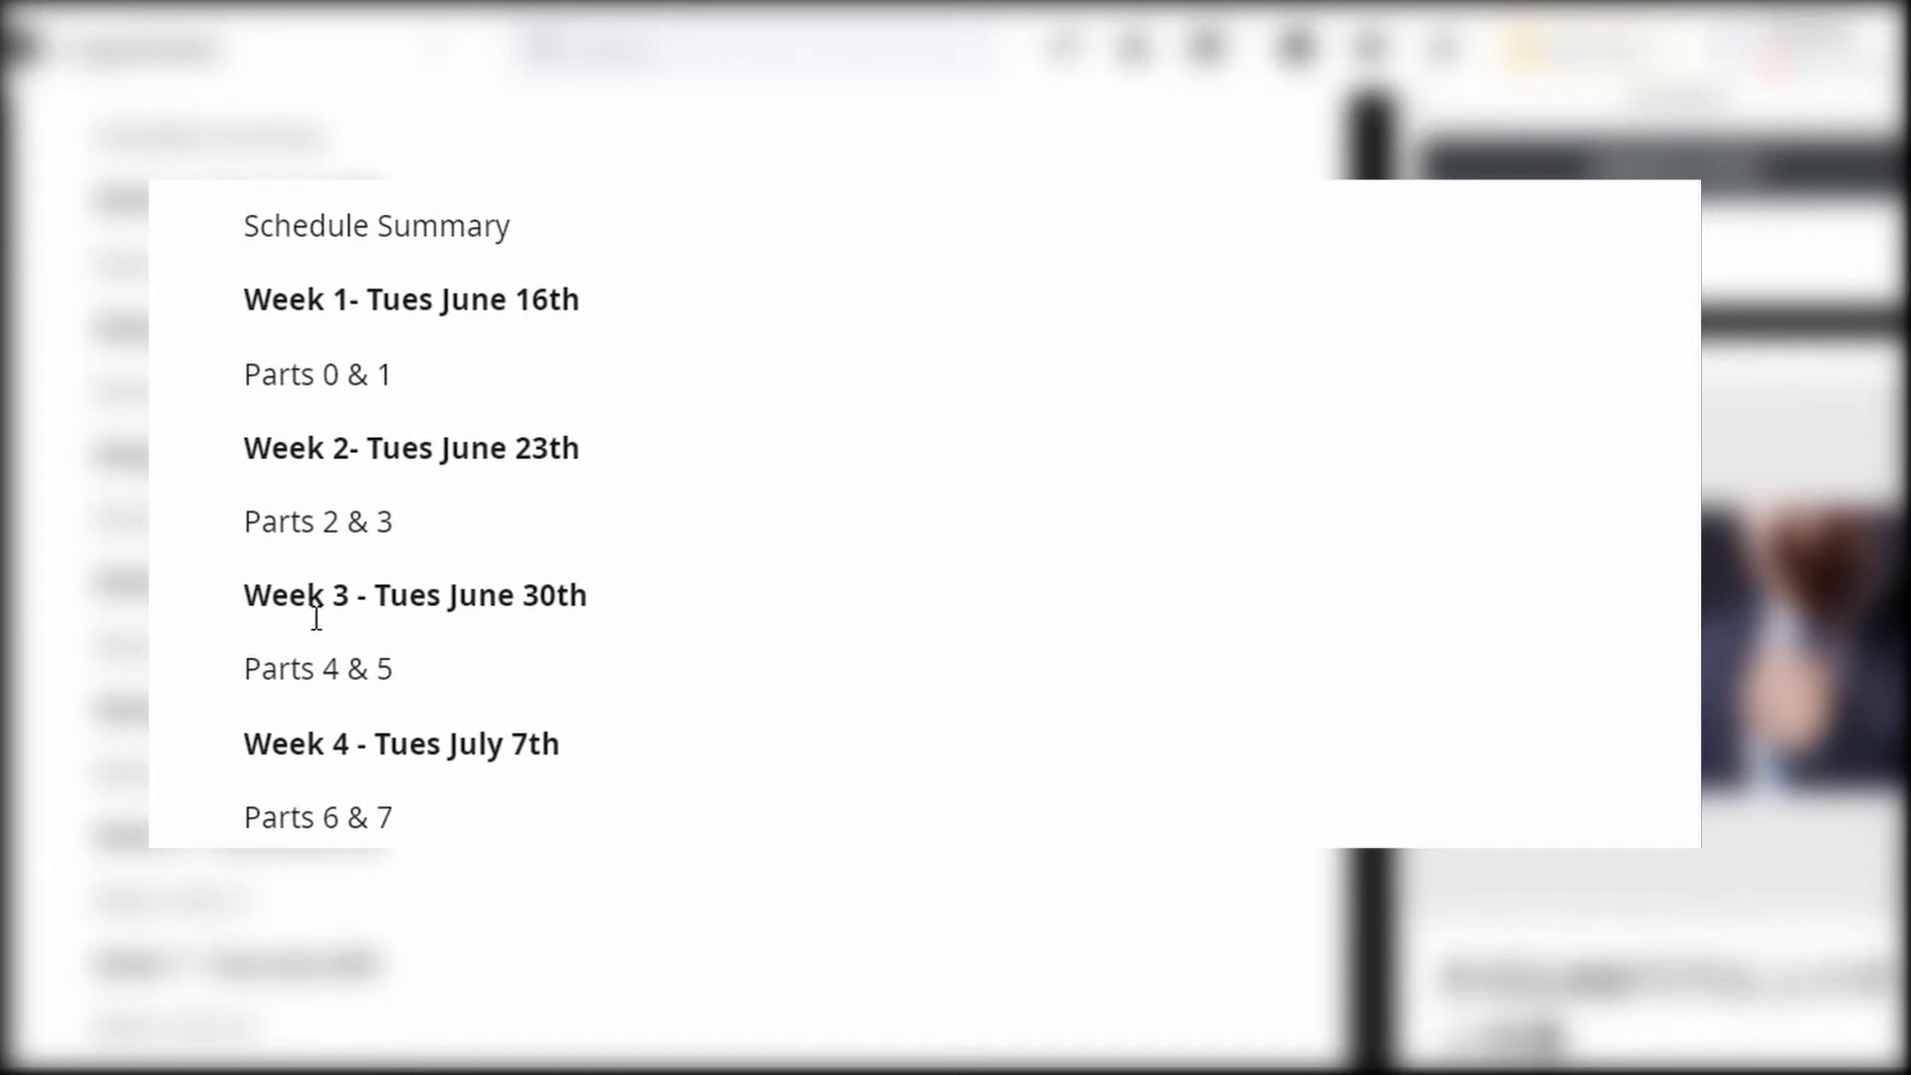
# Highlight the Week 3 line in the post's schedule summary
pyautogui.moveTo(243, 596); pyautogui.dragTo(626, 597)
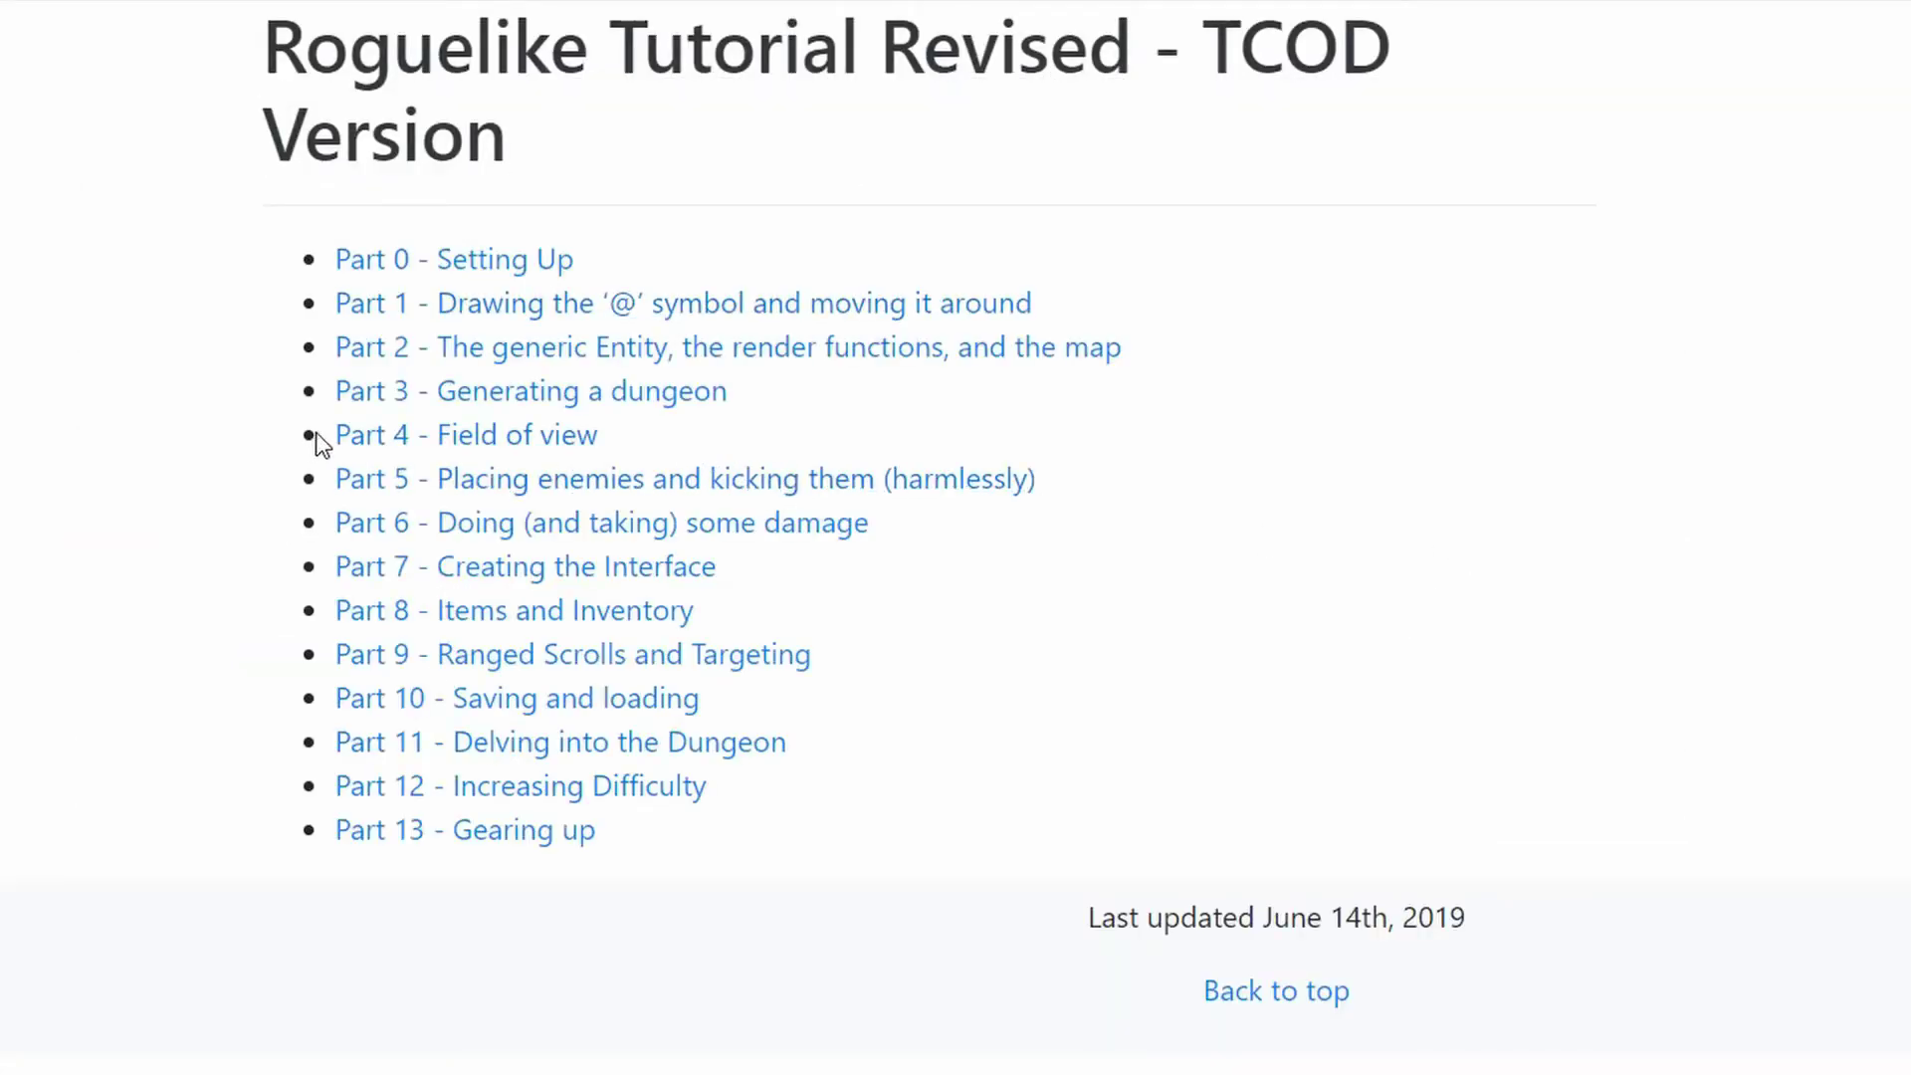
# Highlight the Part 4 and Part 5 contents entries, then the Part 4 - Field of View title
pyautogui.moveTo(318, 432); pyautogui.dragTo(605, 434)
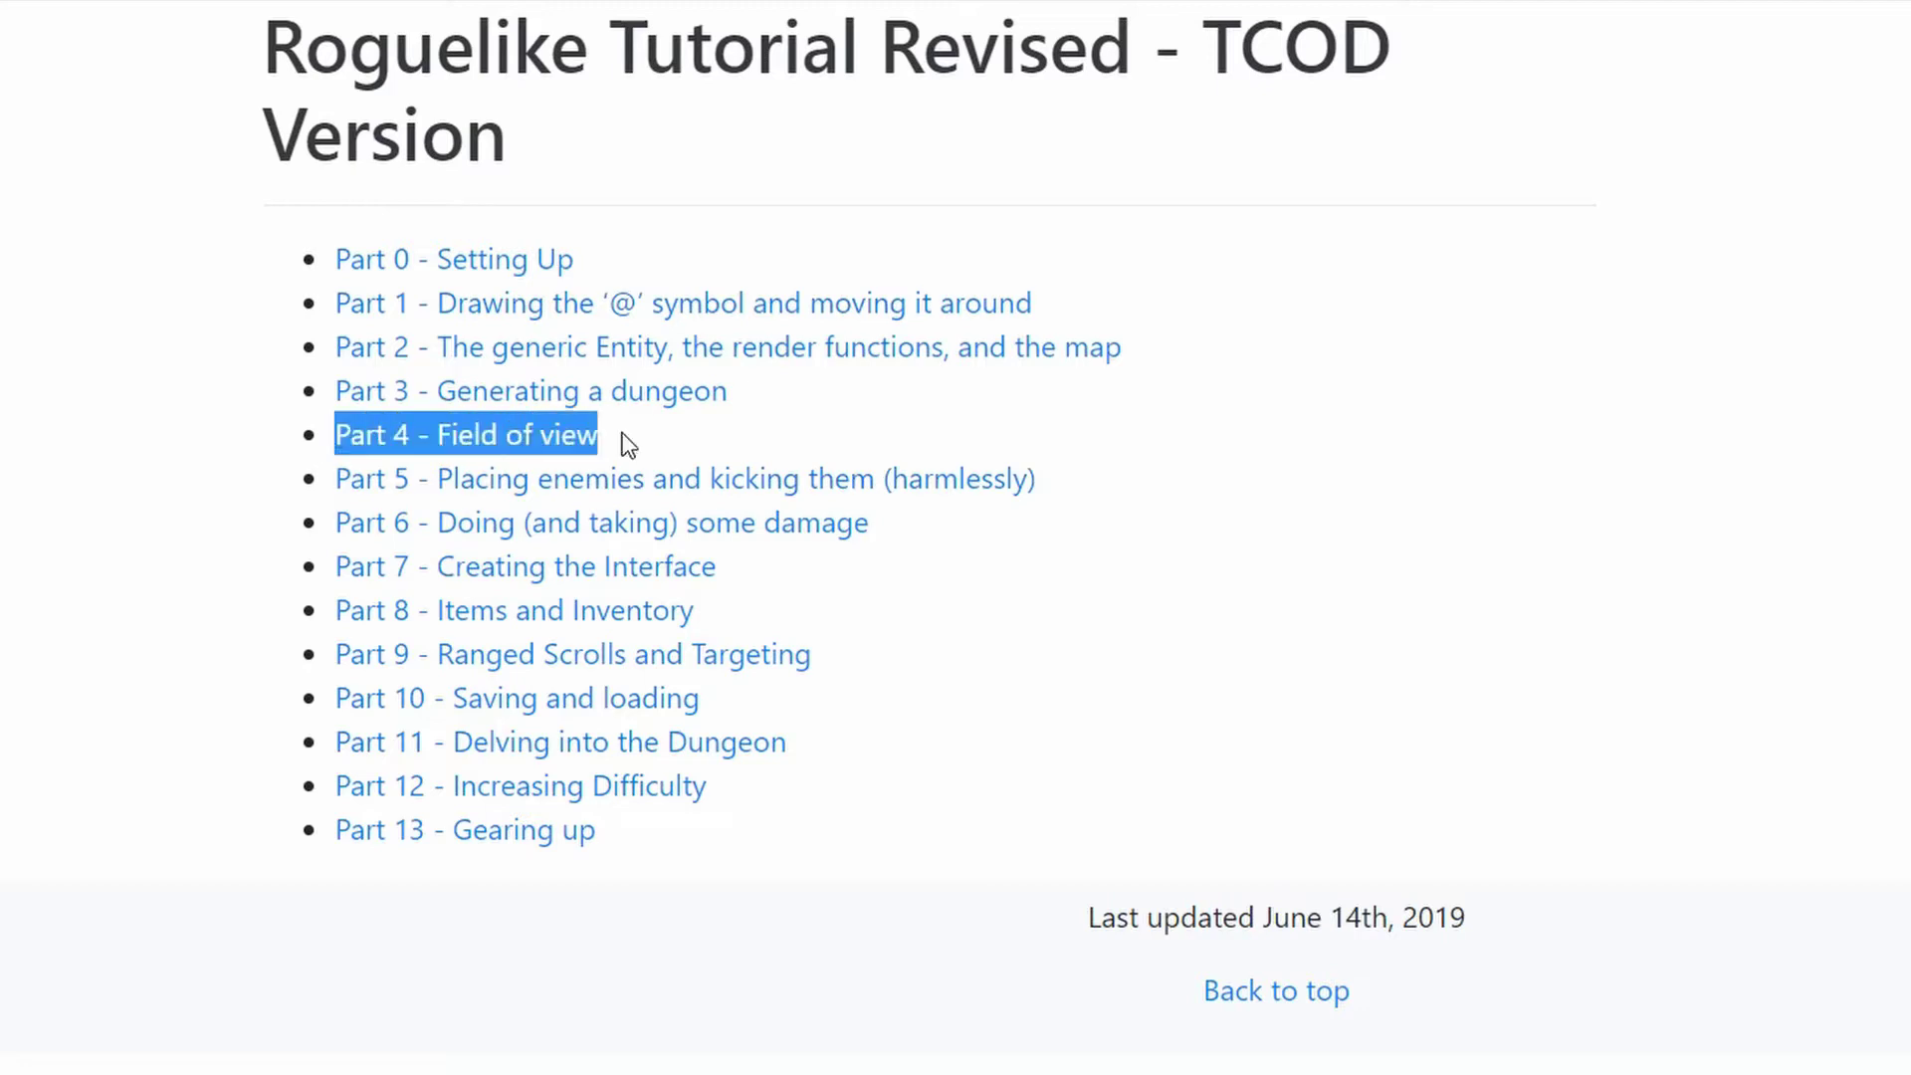
pyautogui.click(341, 480)
pyautogui.moveTo(341, 481); pyautogui.dragTo(1121, 493)
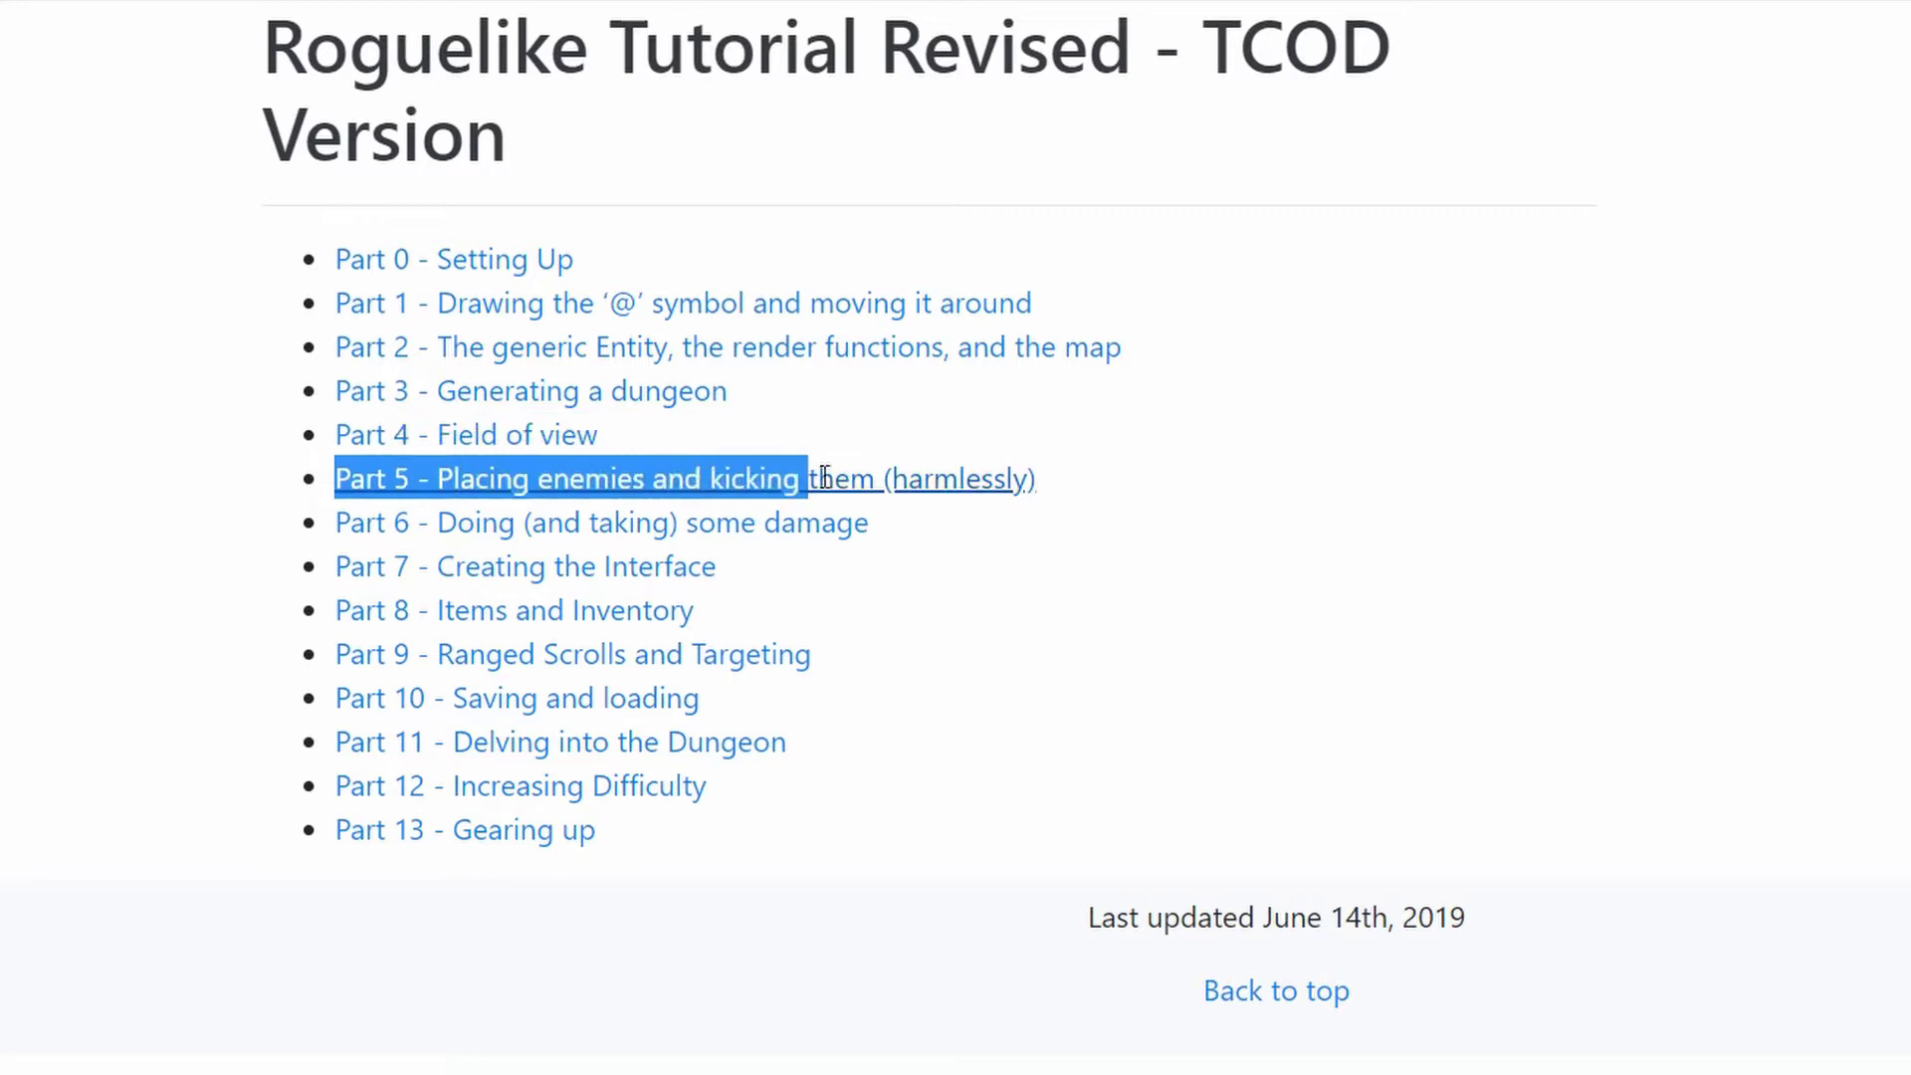
pyautogui.click(928, 430)
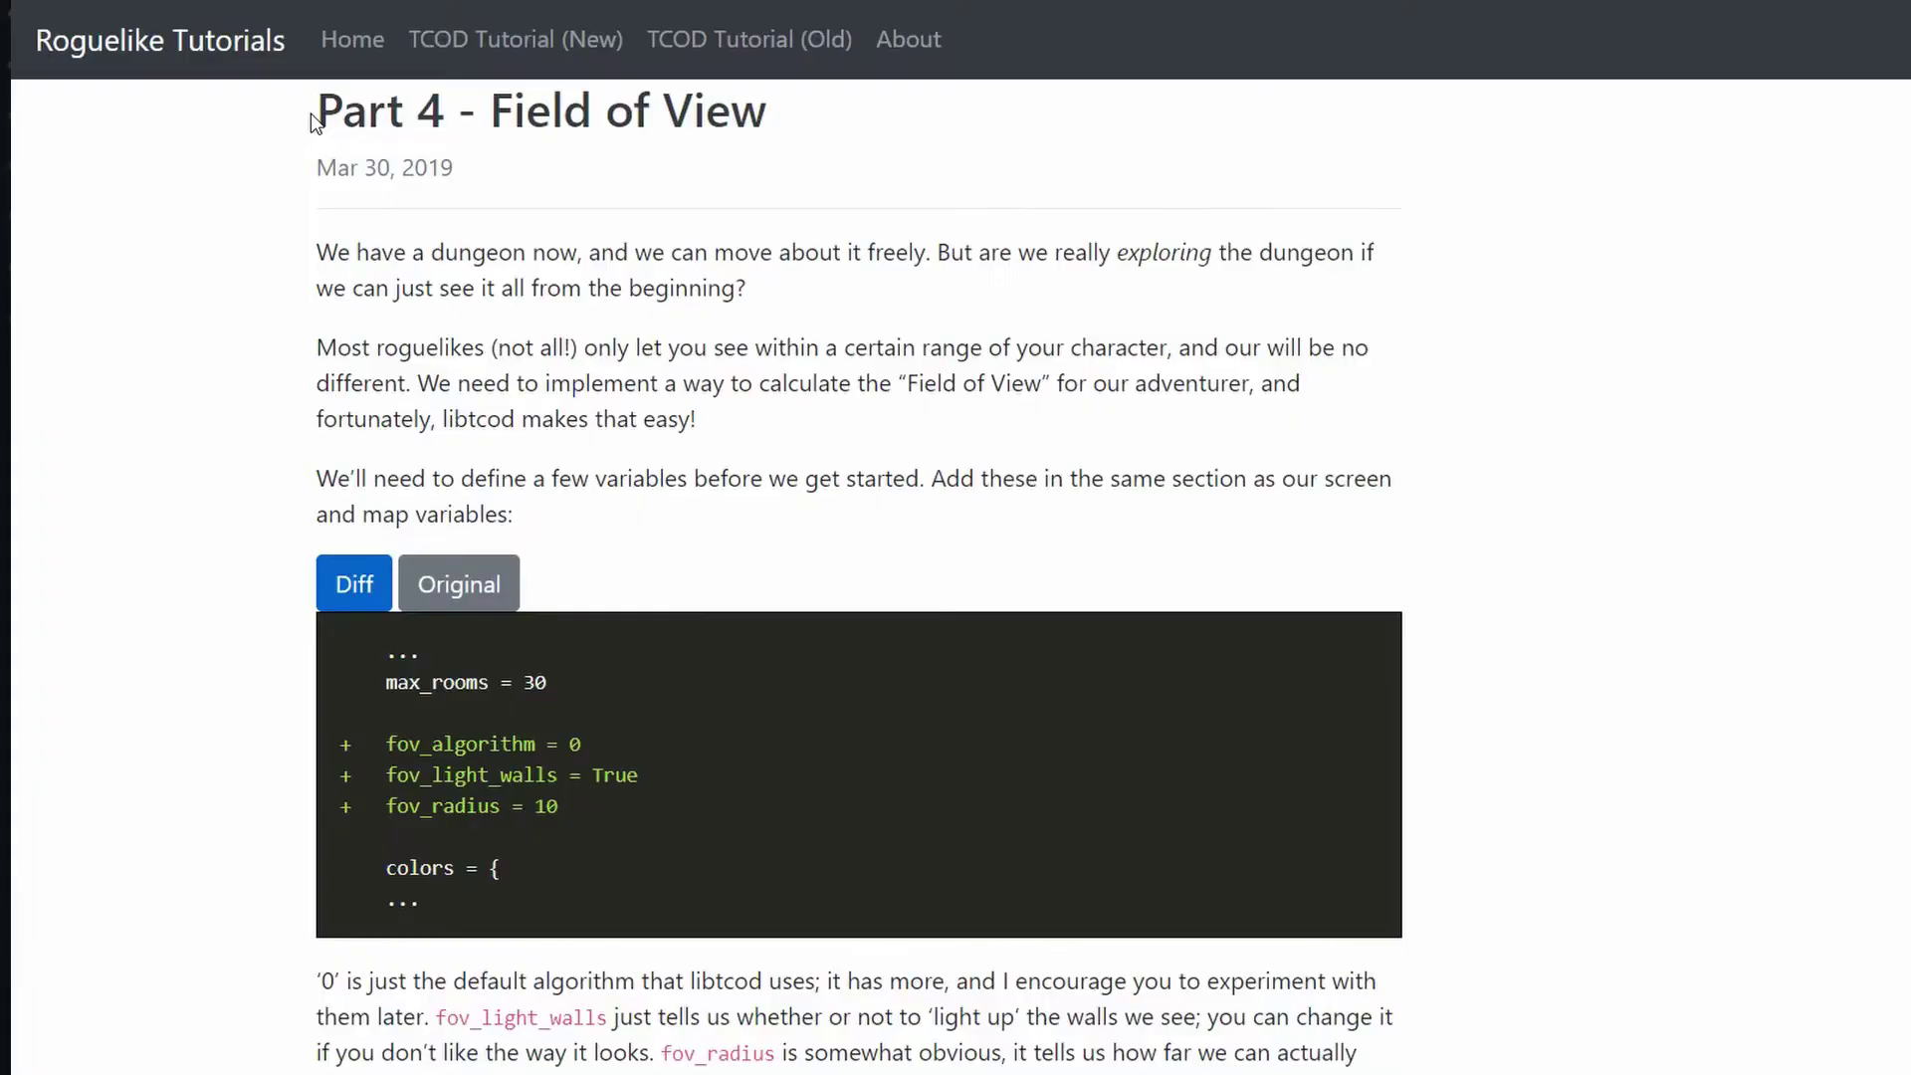
pyautogui.moveTo(311, 120); pyautogui.dragTo(920, 123)
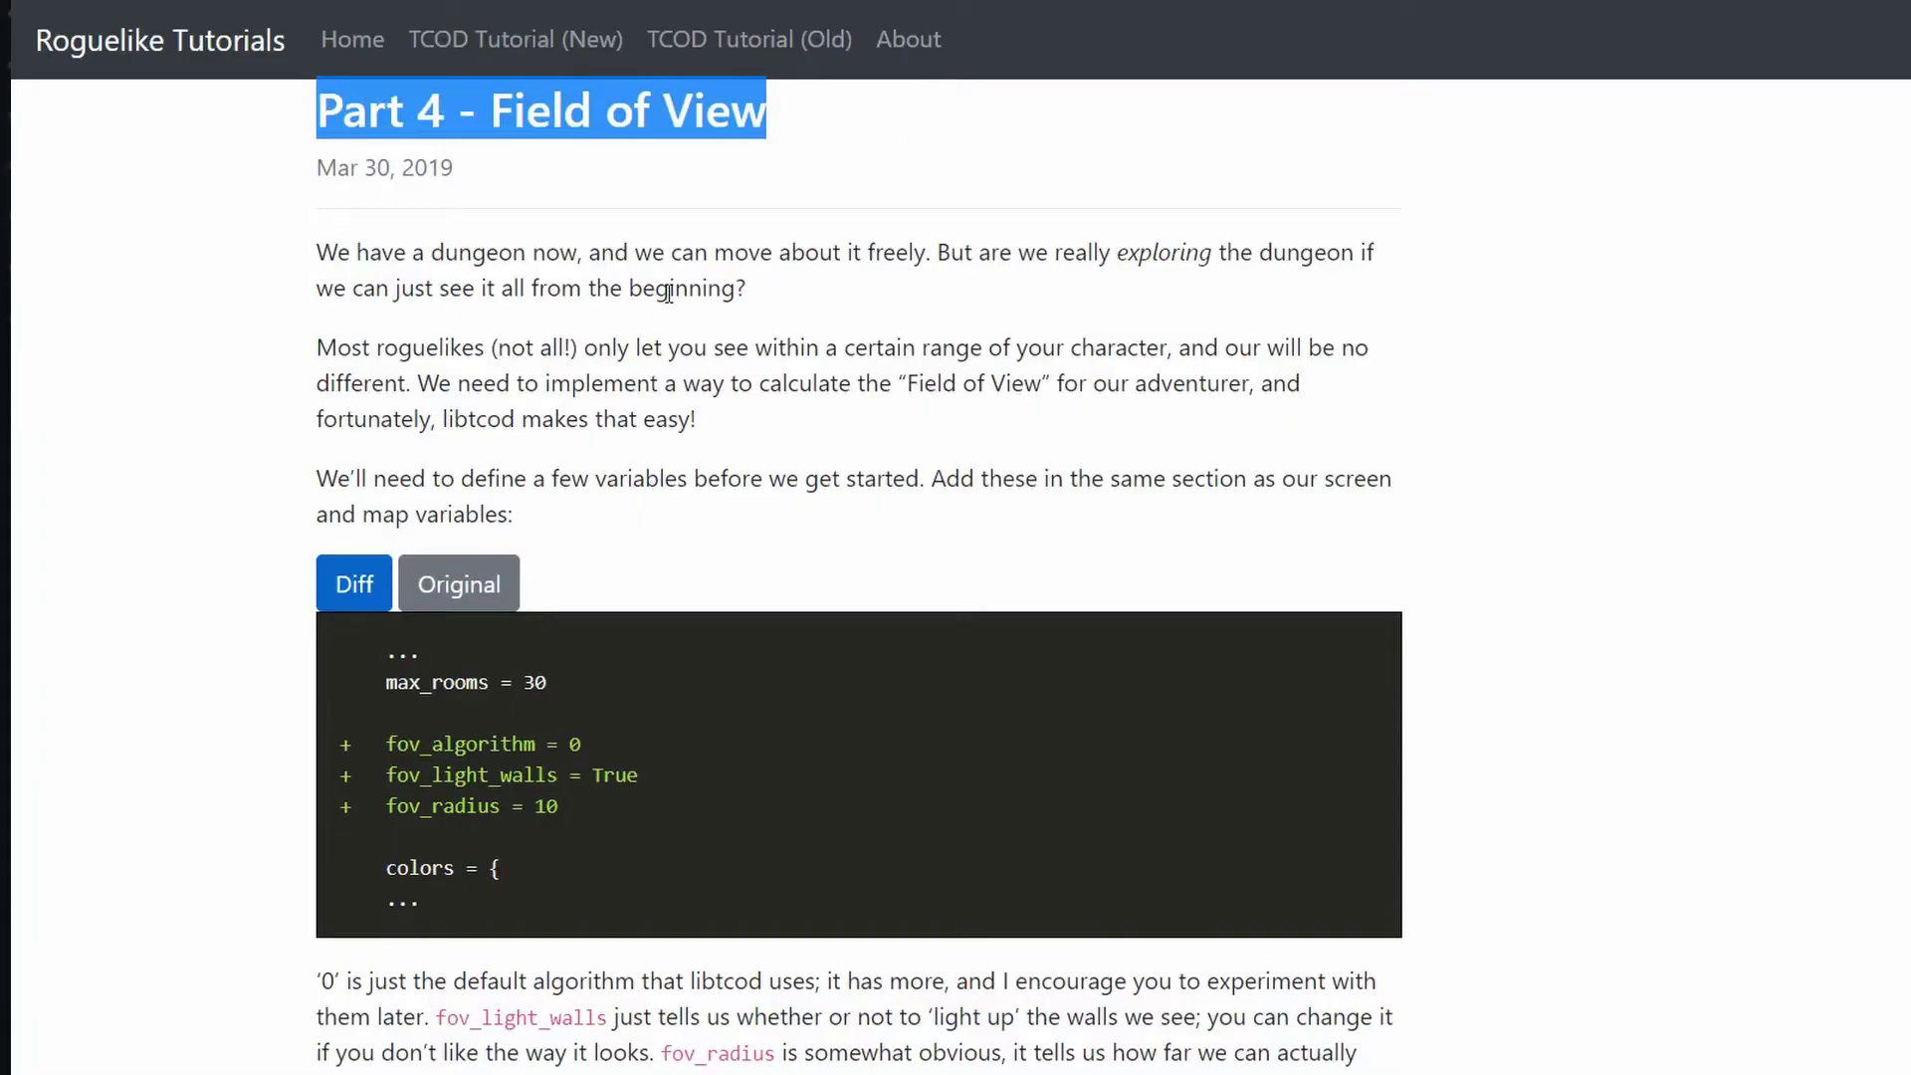
pyautogui.click(775, 314)
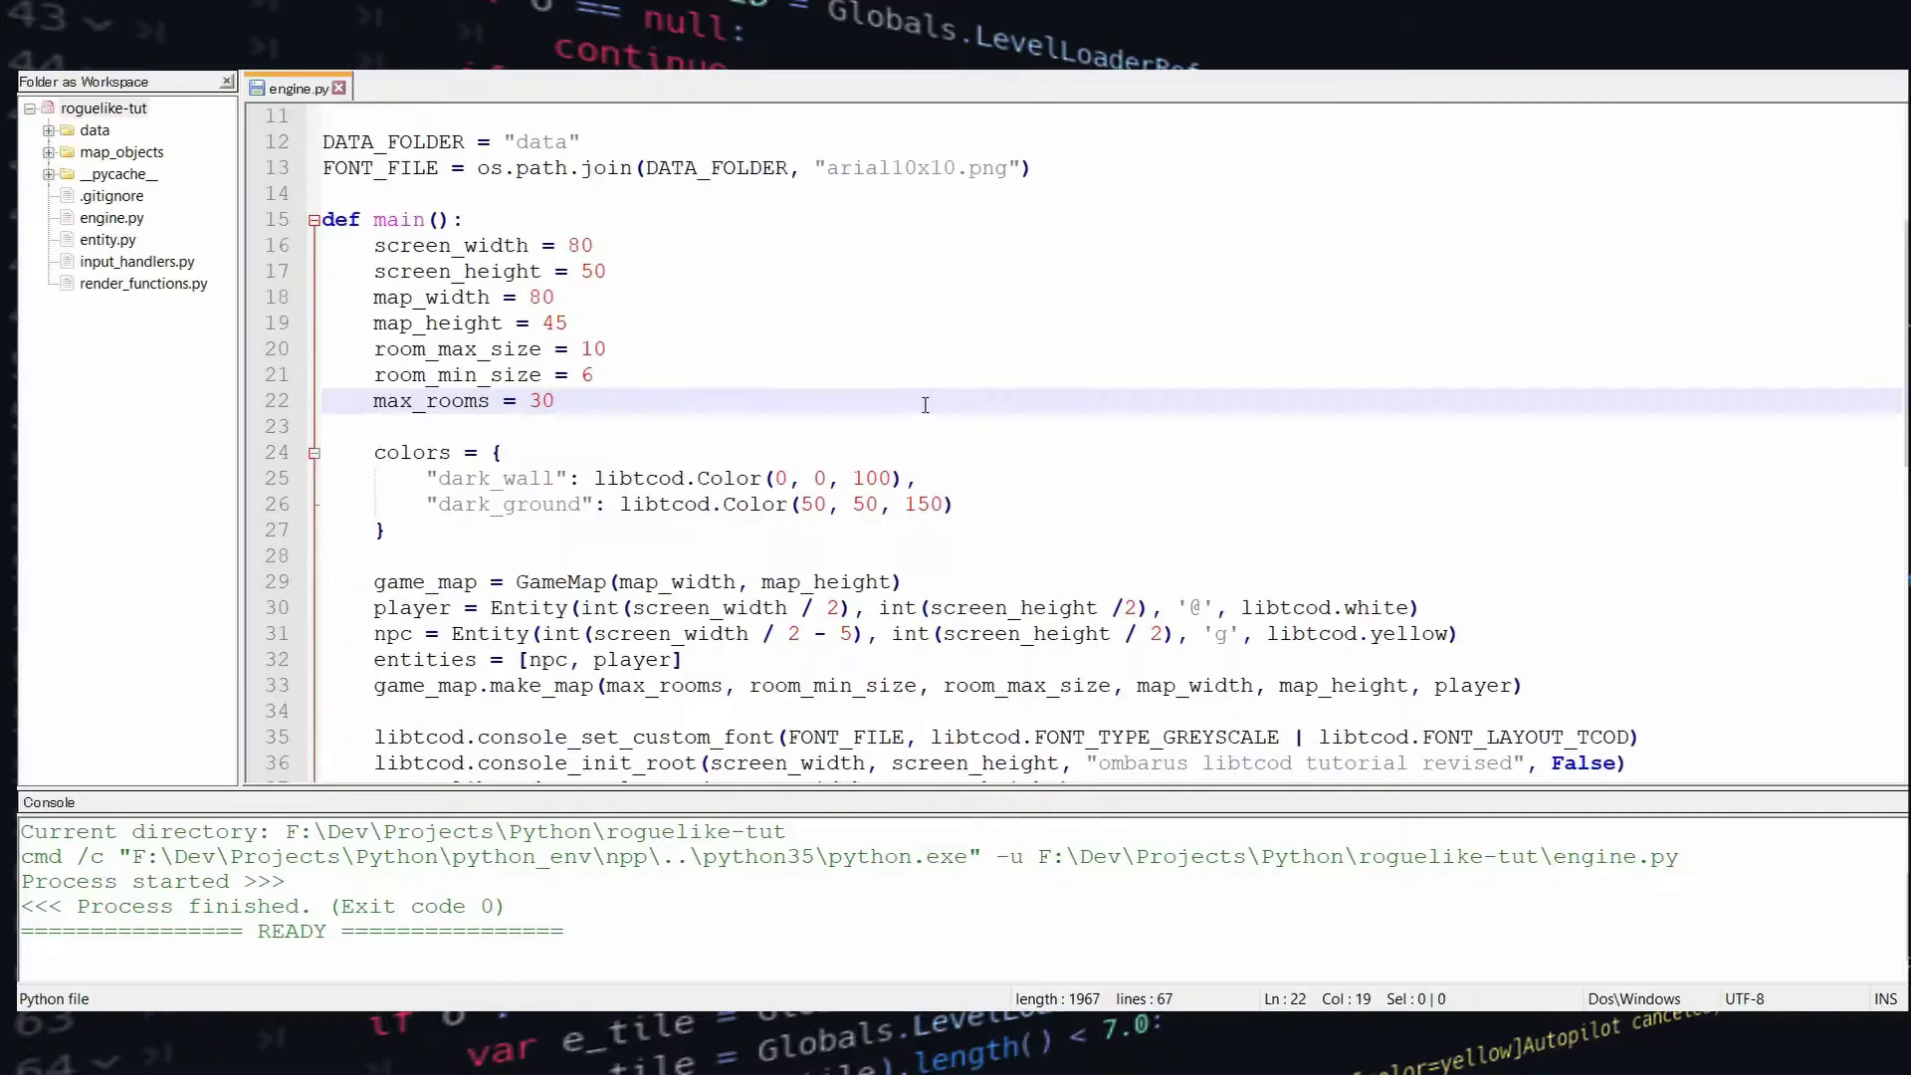
# Add fov_algorithm = 0, fov_light_walls = True and fov_radius = 10 lines below max_rooms
pyautogui.press('Return')
pyautogui.press('Return')
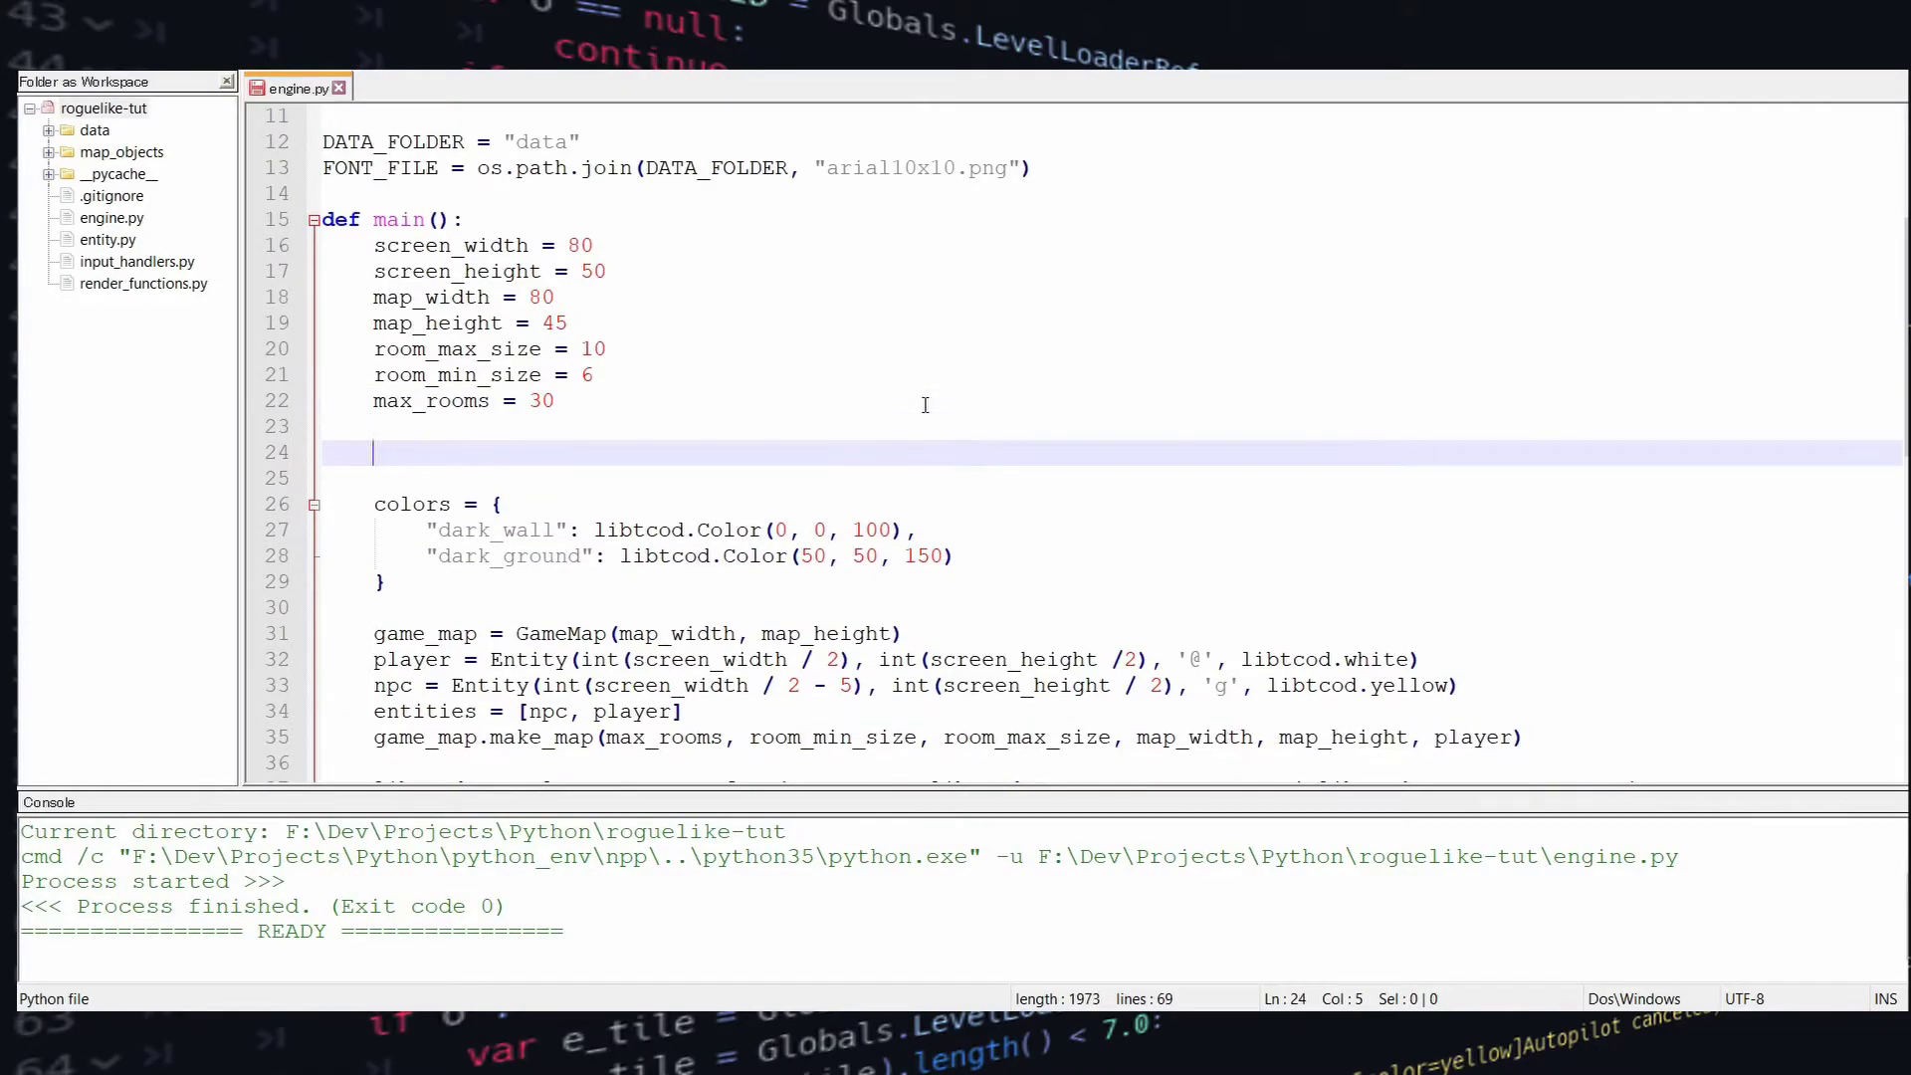
pyautogui.write('fov_algorithm = 0')
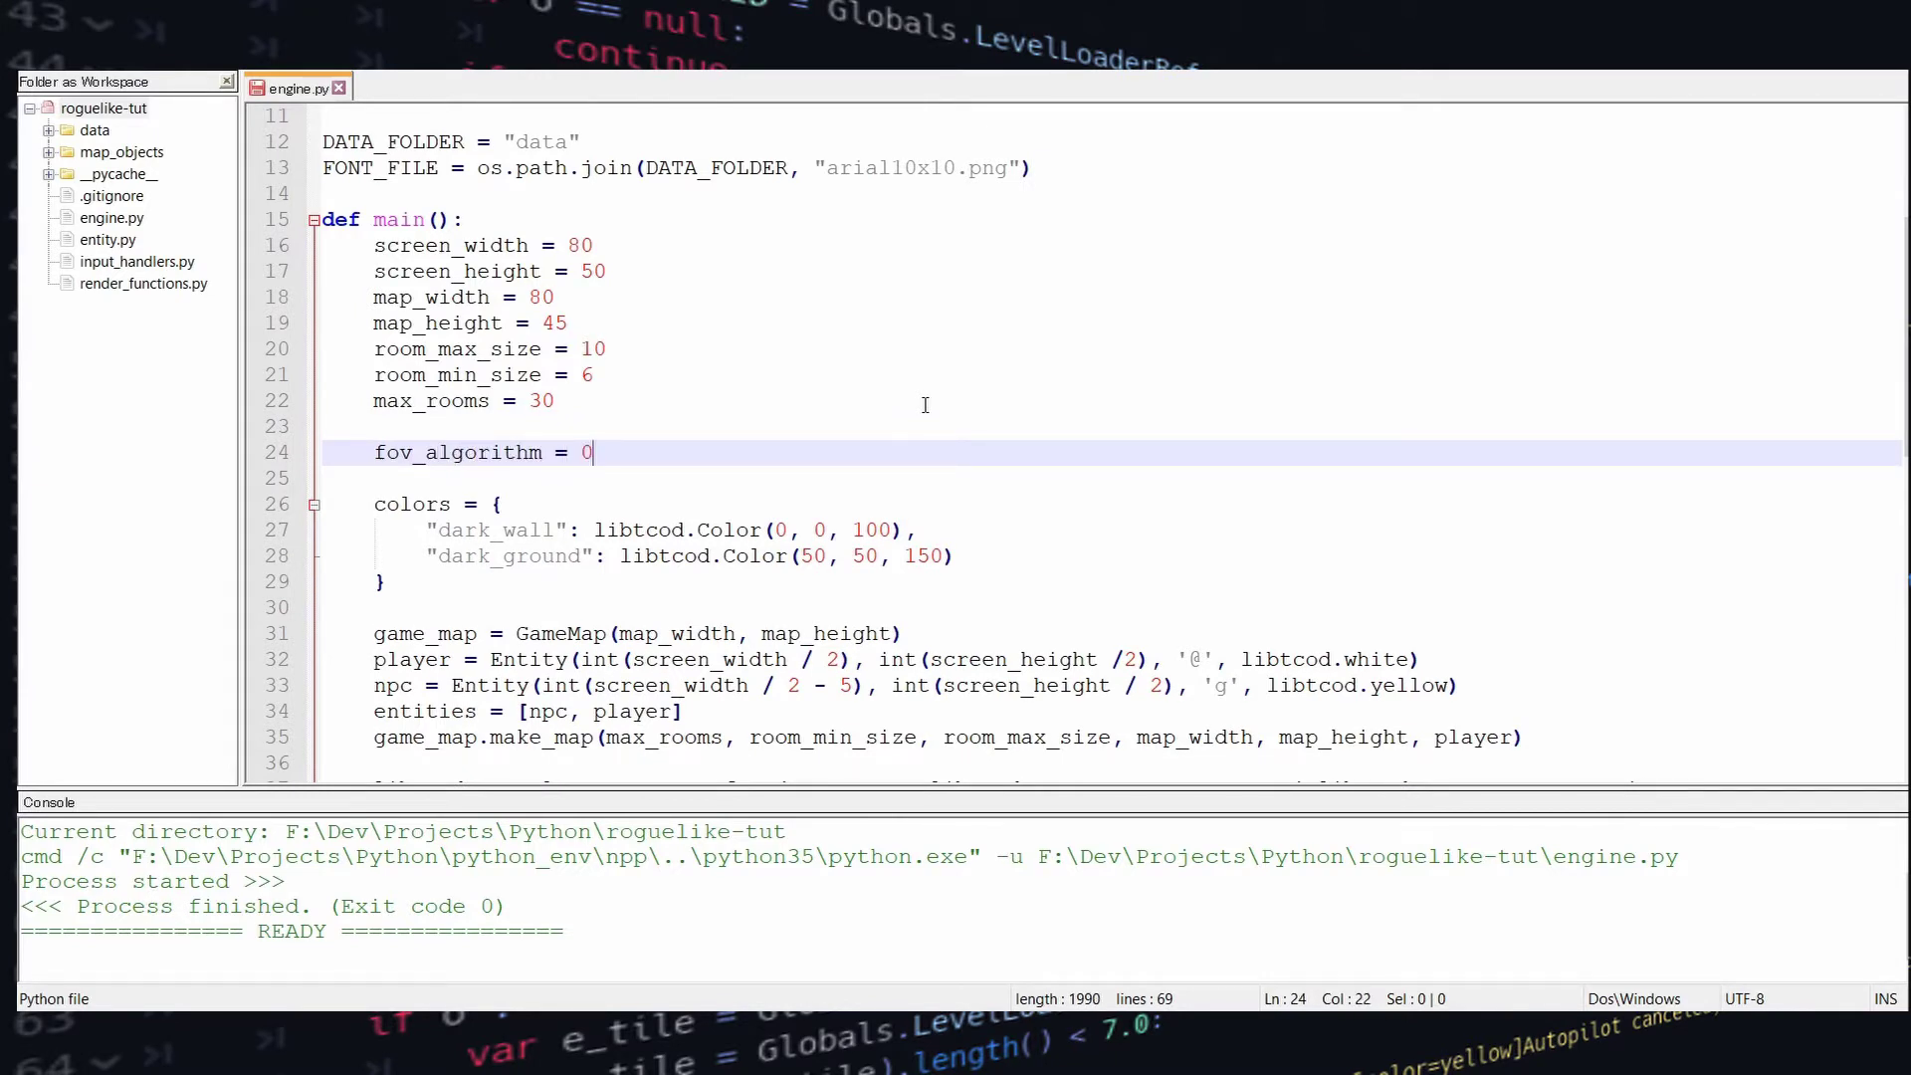
pyautogui.press('Return')
pyautogui.write('fov_lig')
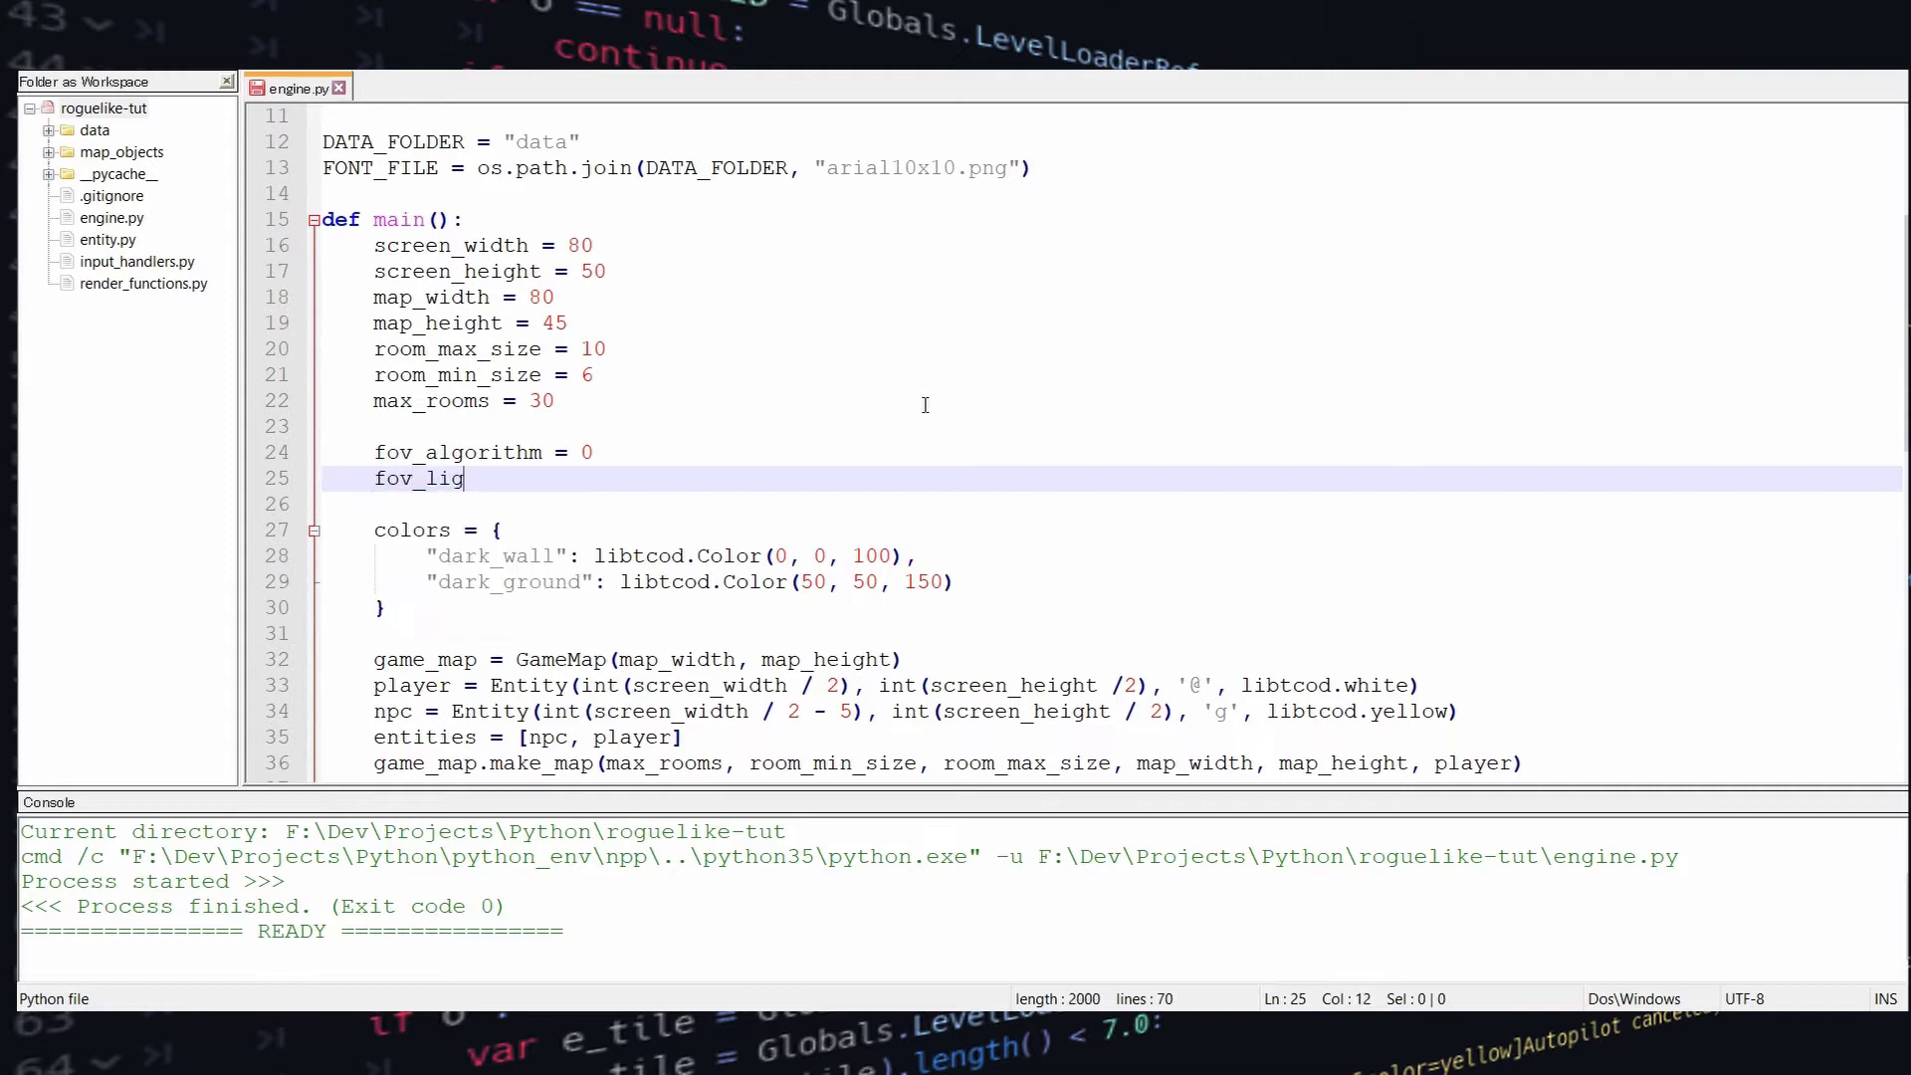
pyautogui.write('ht_walls = True')
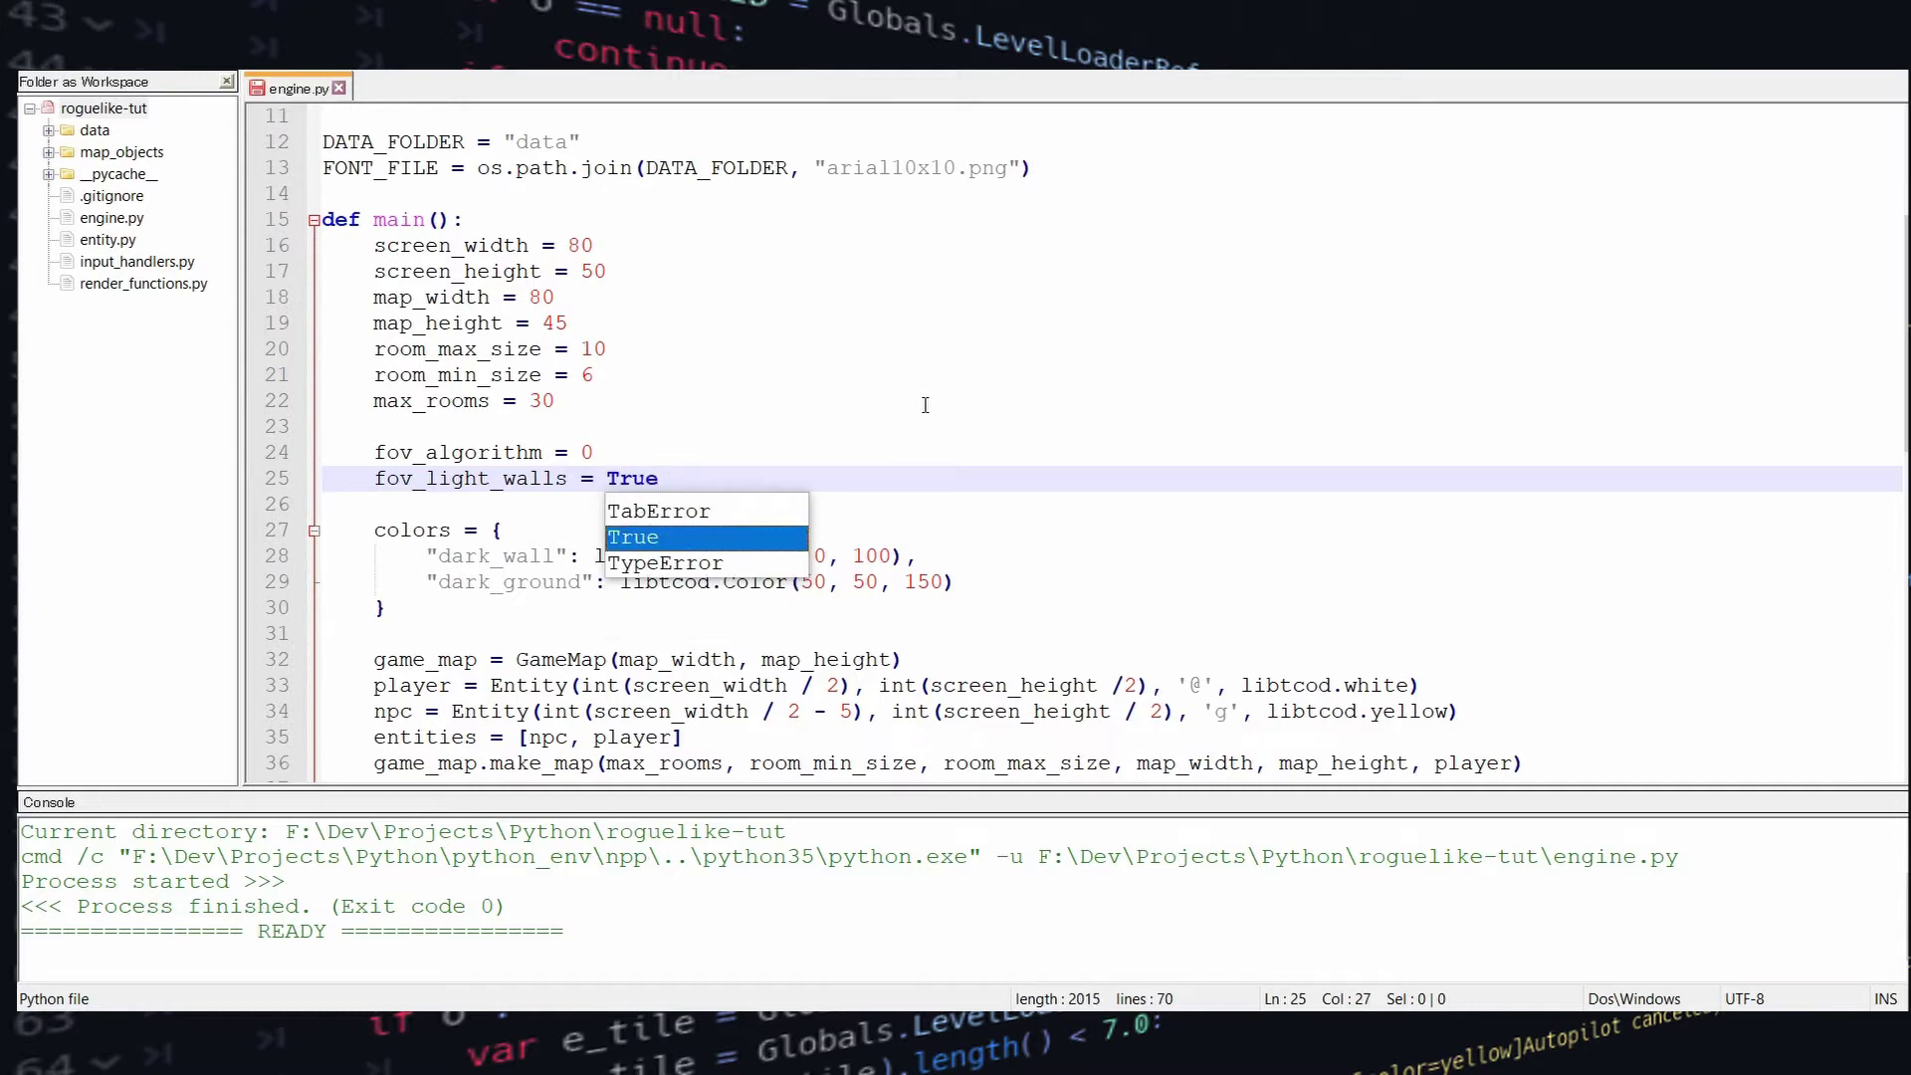
pyautogui.press('Escape')
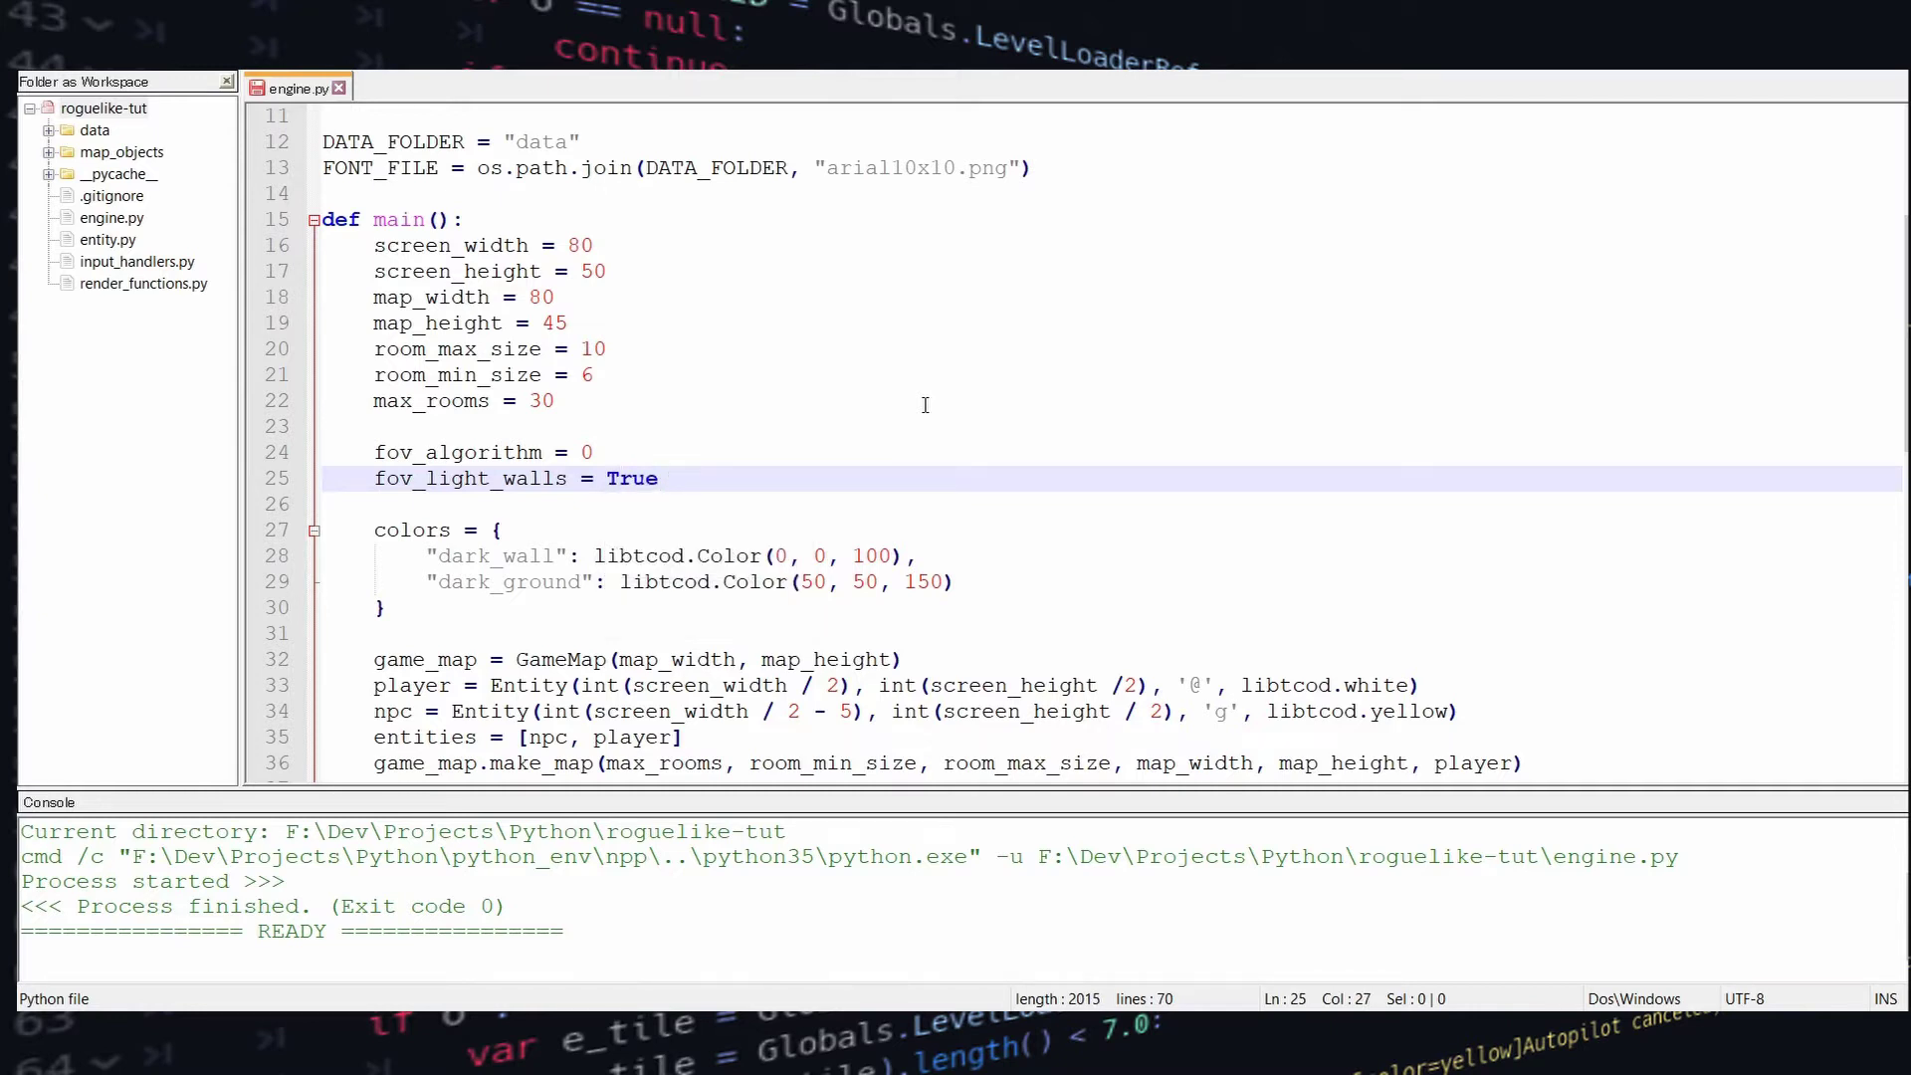
pyautogui.press('Return')
pyautogui.write('fov_radius = 10')
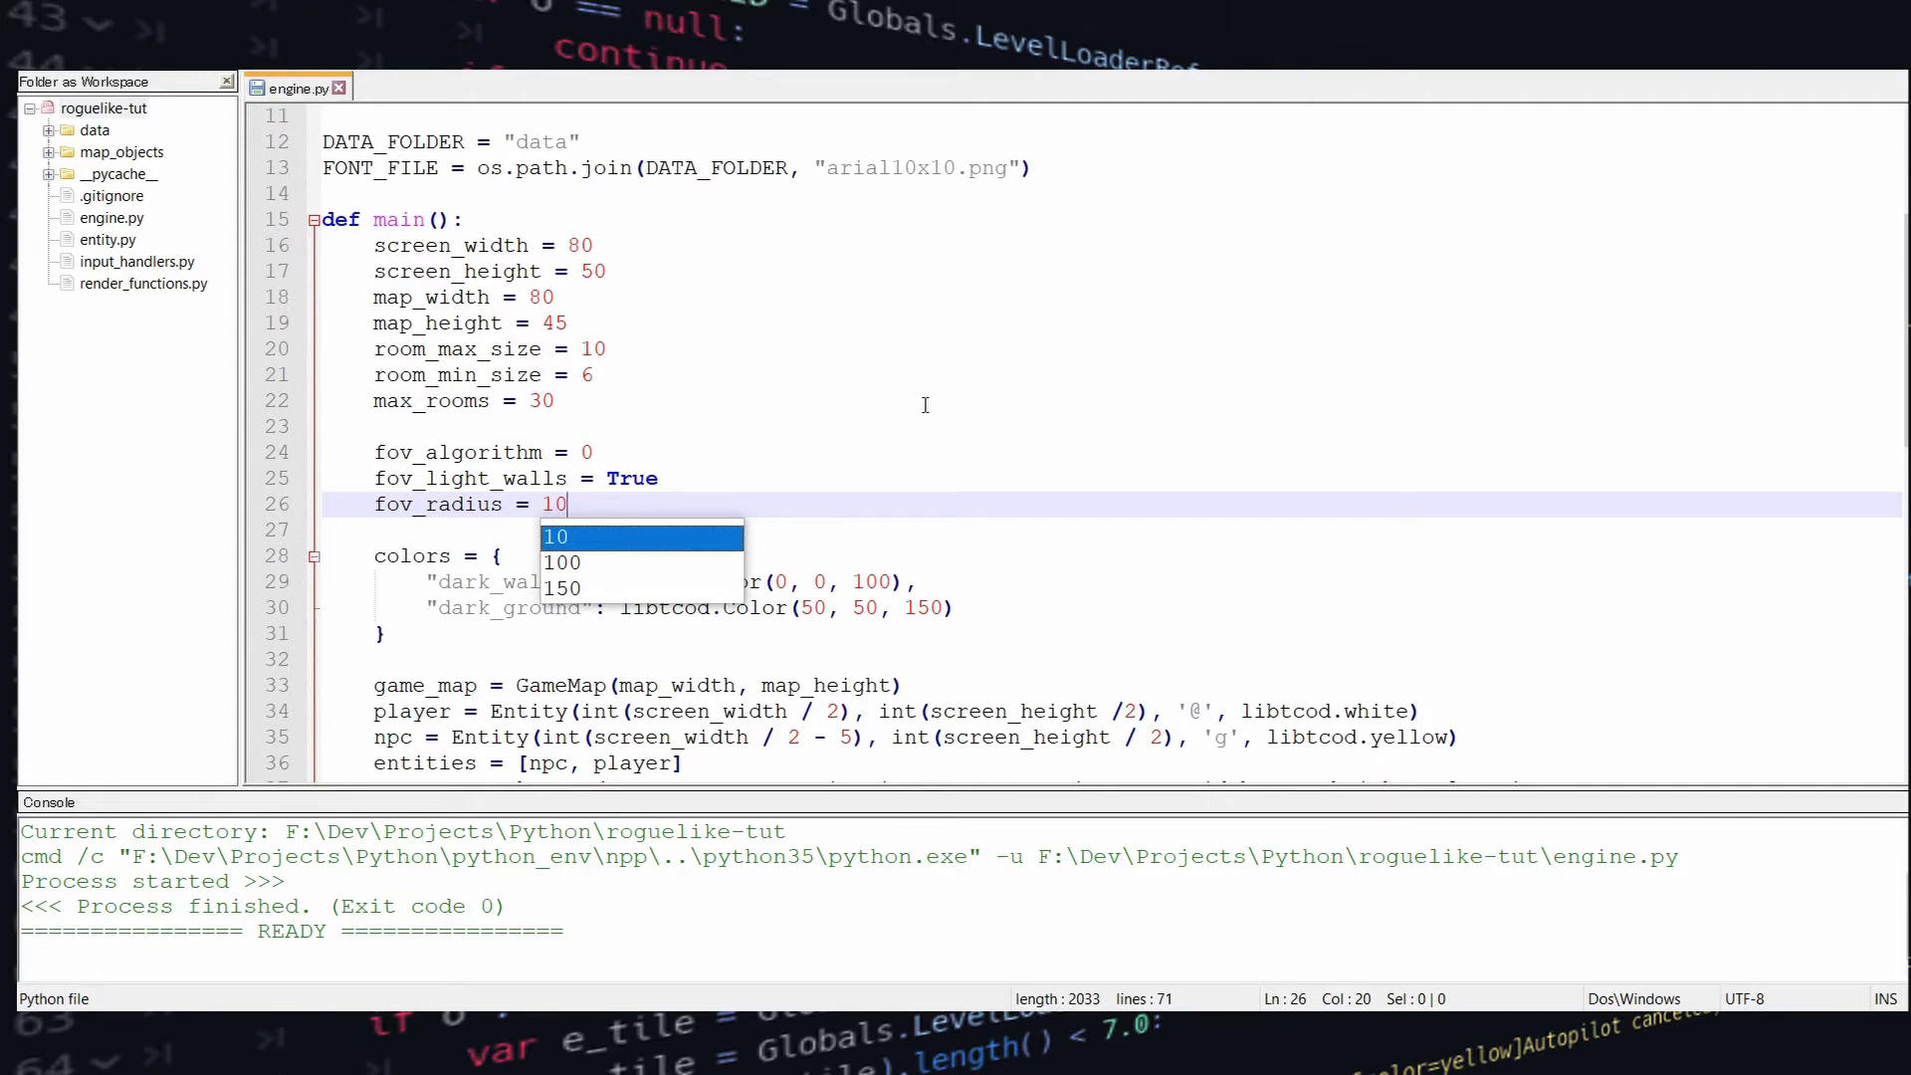
pyautogui.press('Escape')
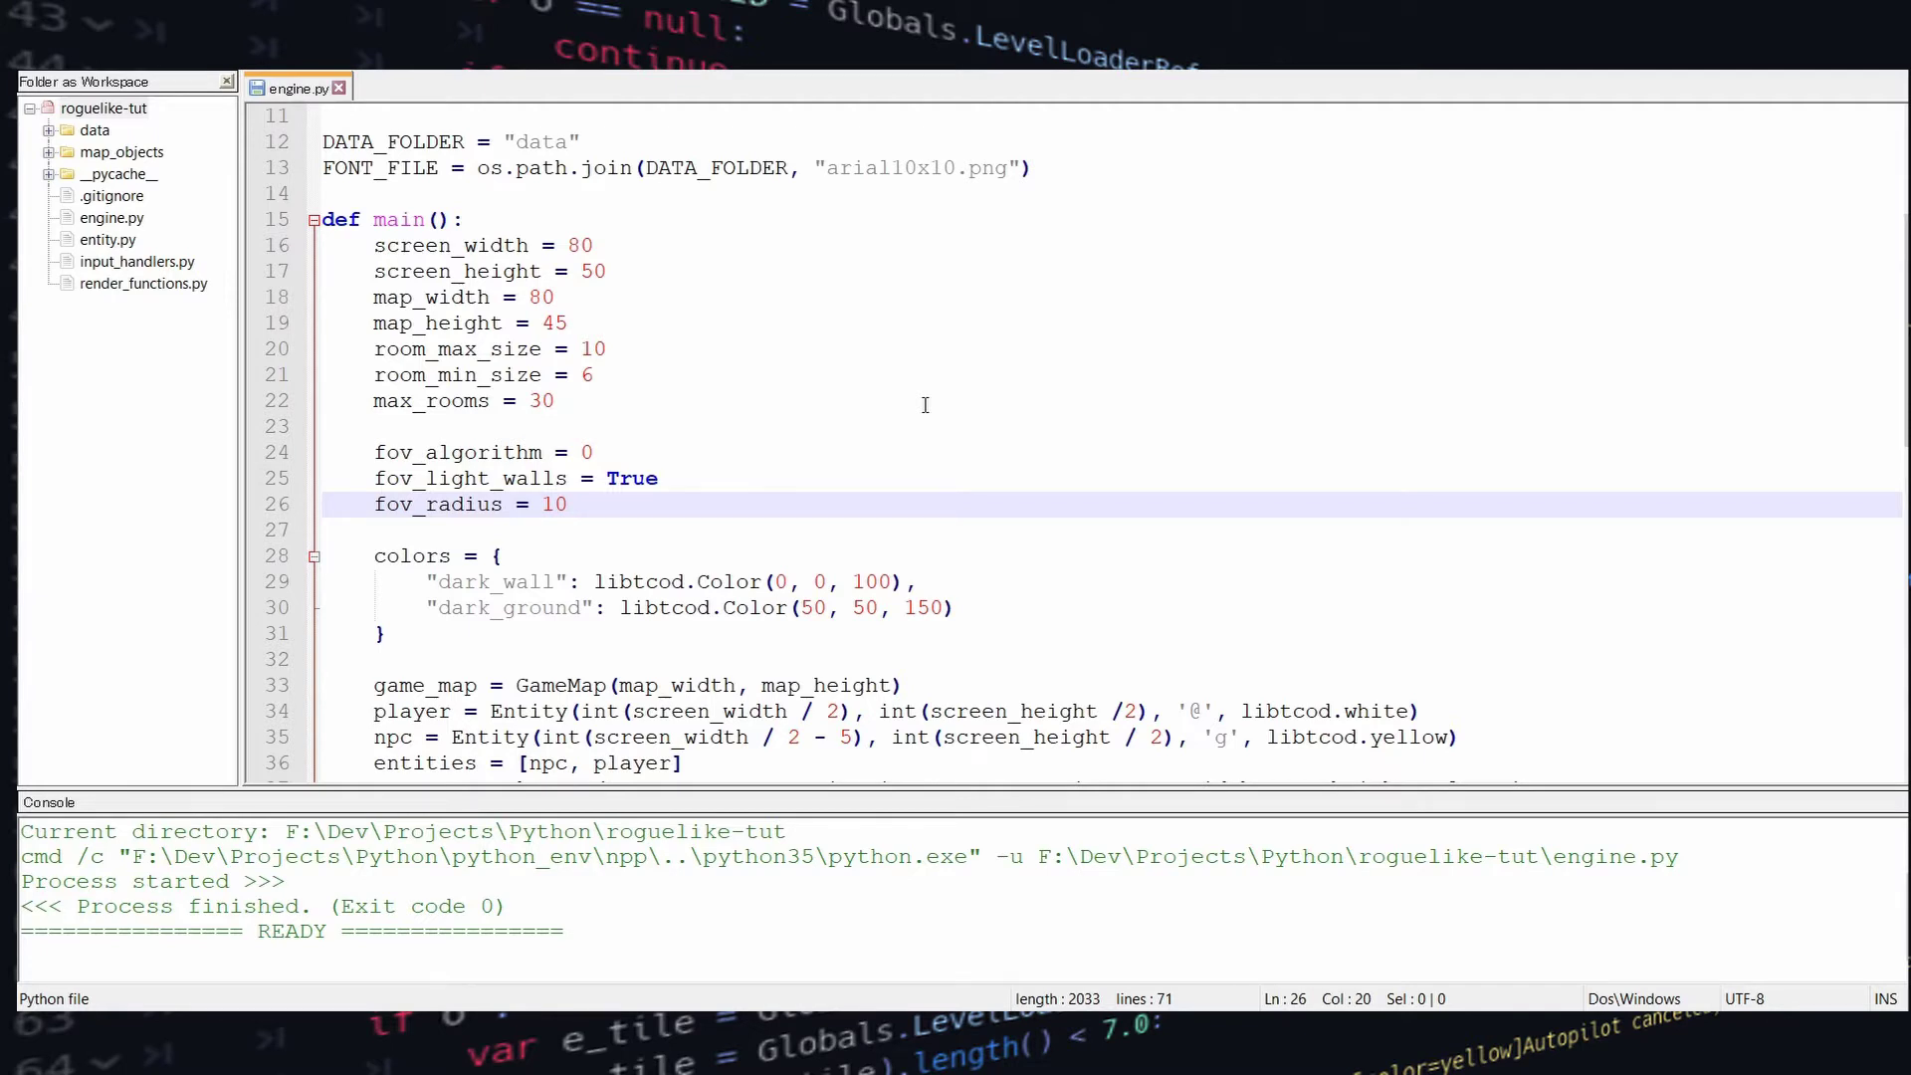
pyautogui.scroll(-1, 970, 464)
# Add light_wall (130, 110, 50) and light_ground (200, 180, 50) entries to the colors dictionary
pyautogui.click(1032, 530)
pyautogui.write(',')
pyautogui.press('Return')
pyautogui.write('"light_wall": libtcod.Color(')
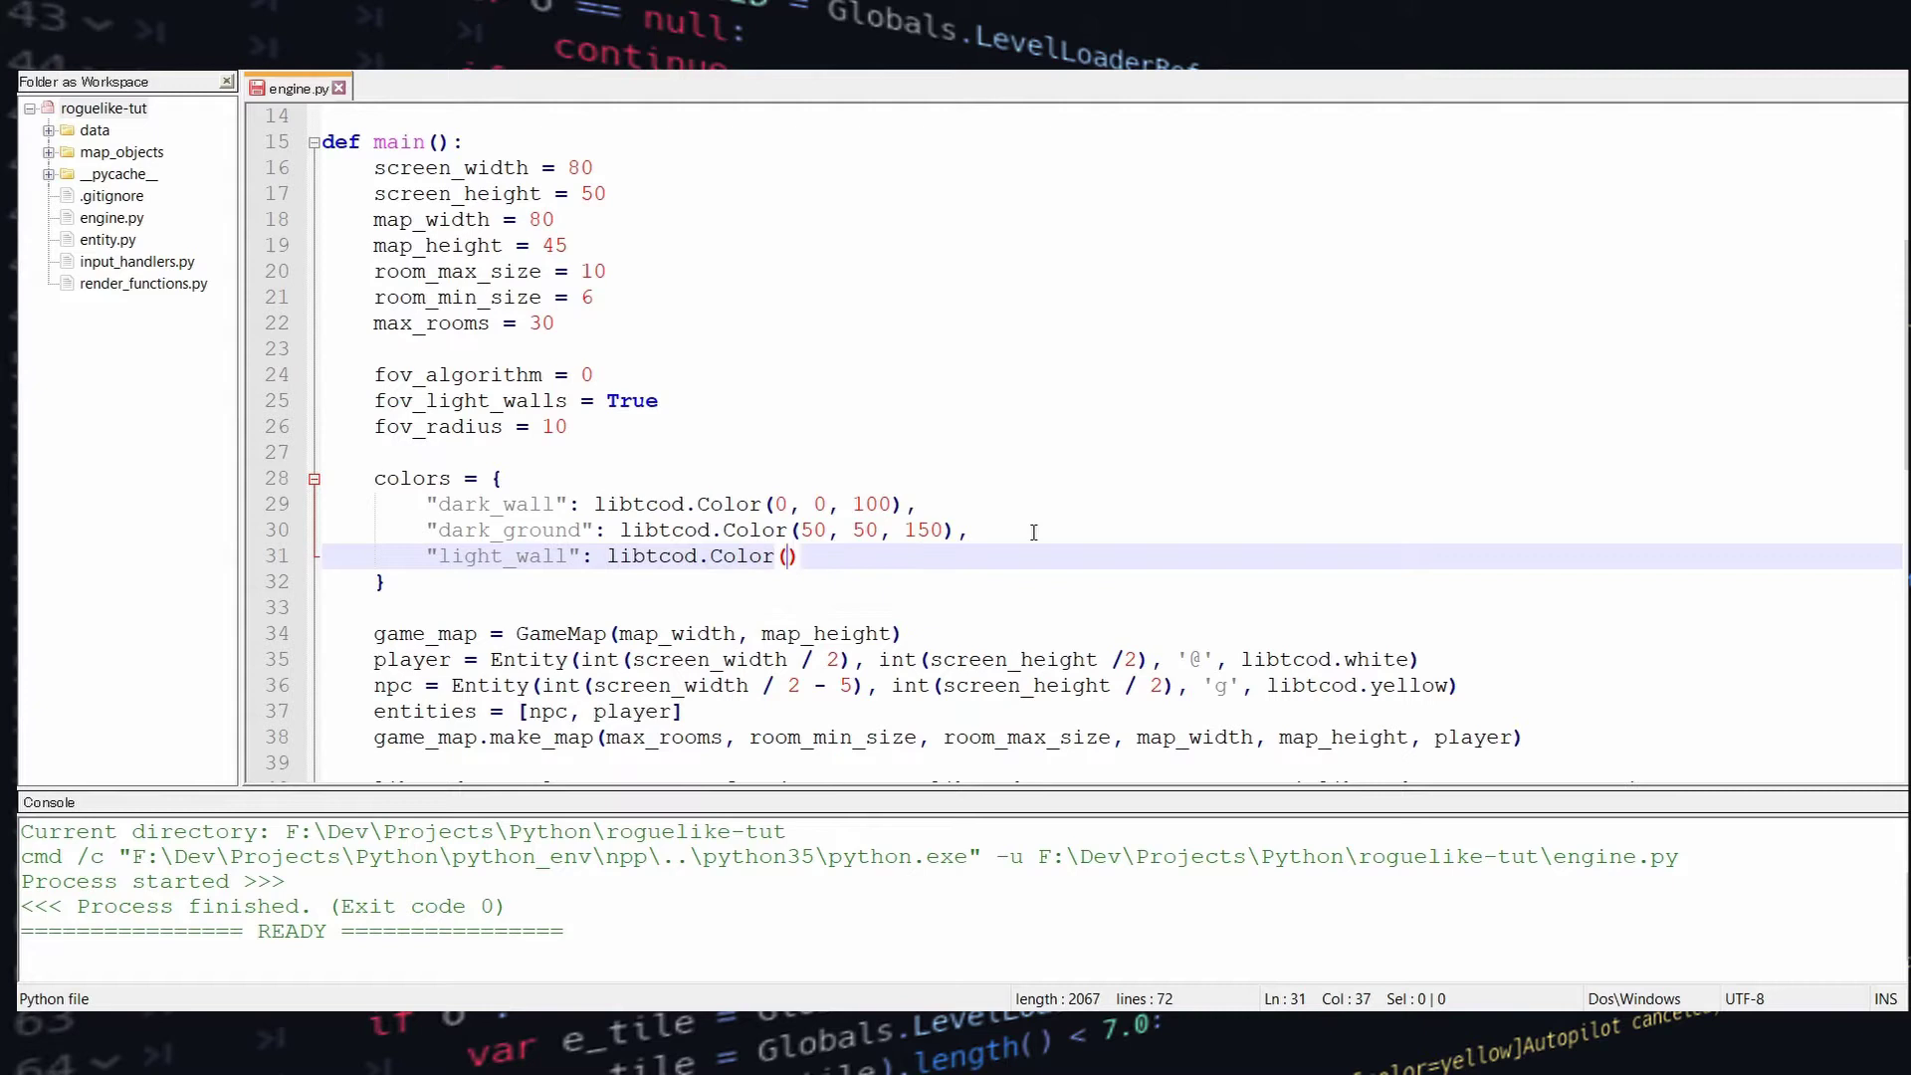
pyautogui.write('130, 110, 50')
pyautogui.press('End')
pyautogui.write(',')
pyautogui.press('Return')
pyautogui.write('"light_ground": libtcod.Color(2')
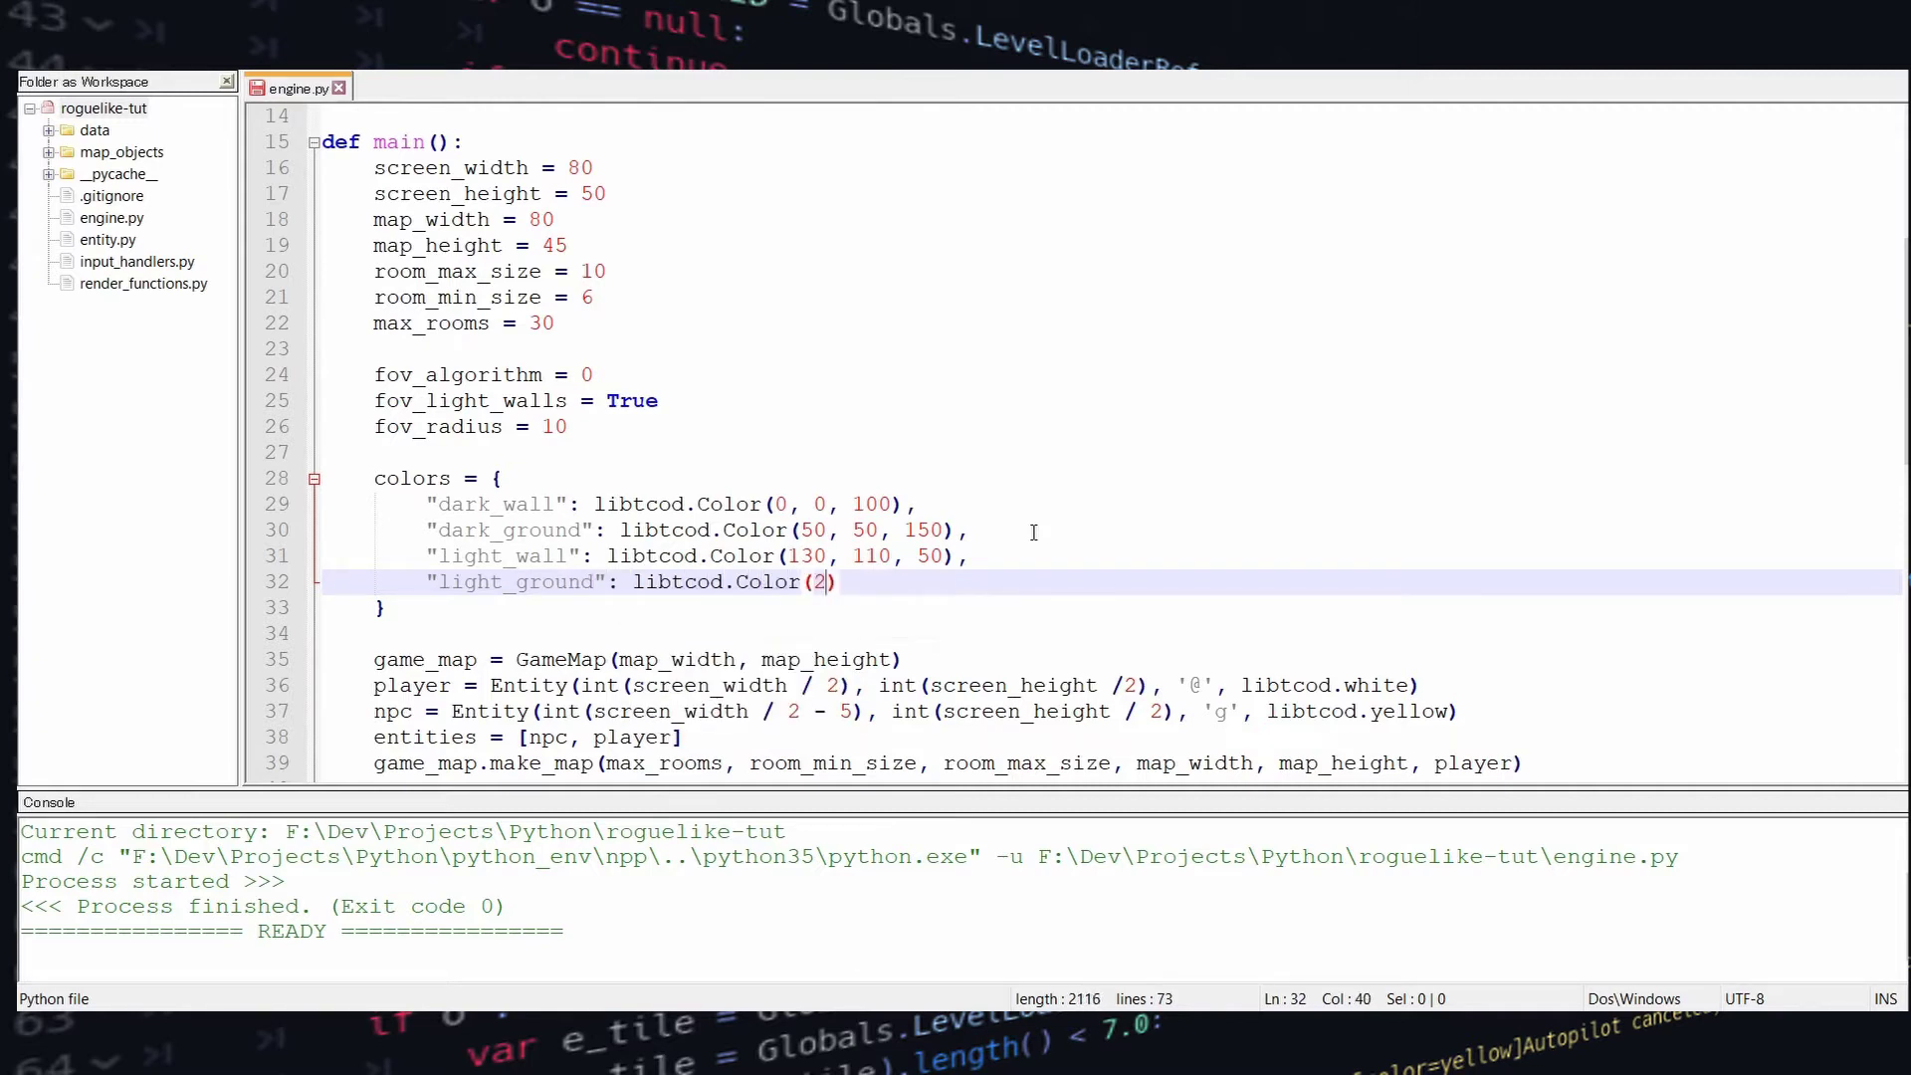
pyautogui.write('00, 180, 50)')
pyautogui.scroll(-3, 1031, 532)
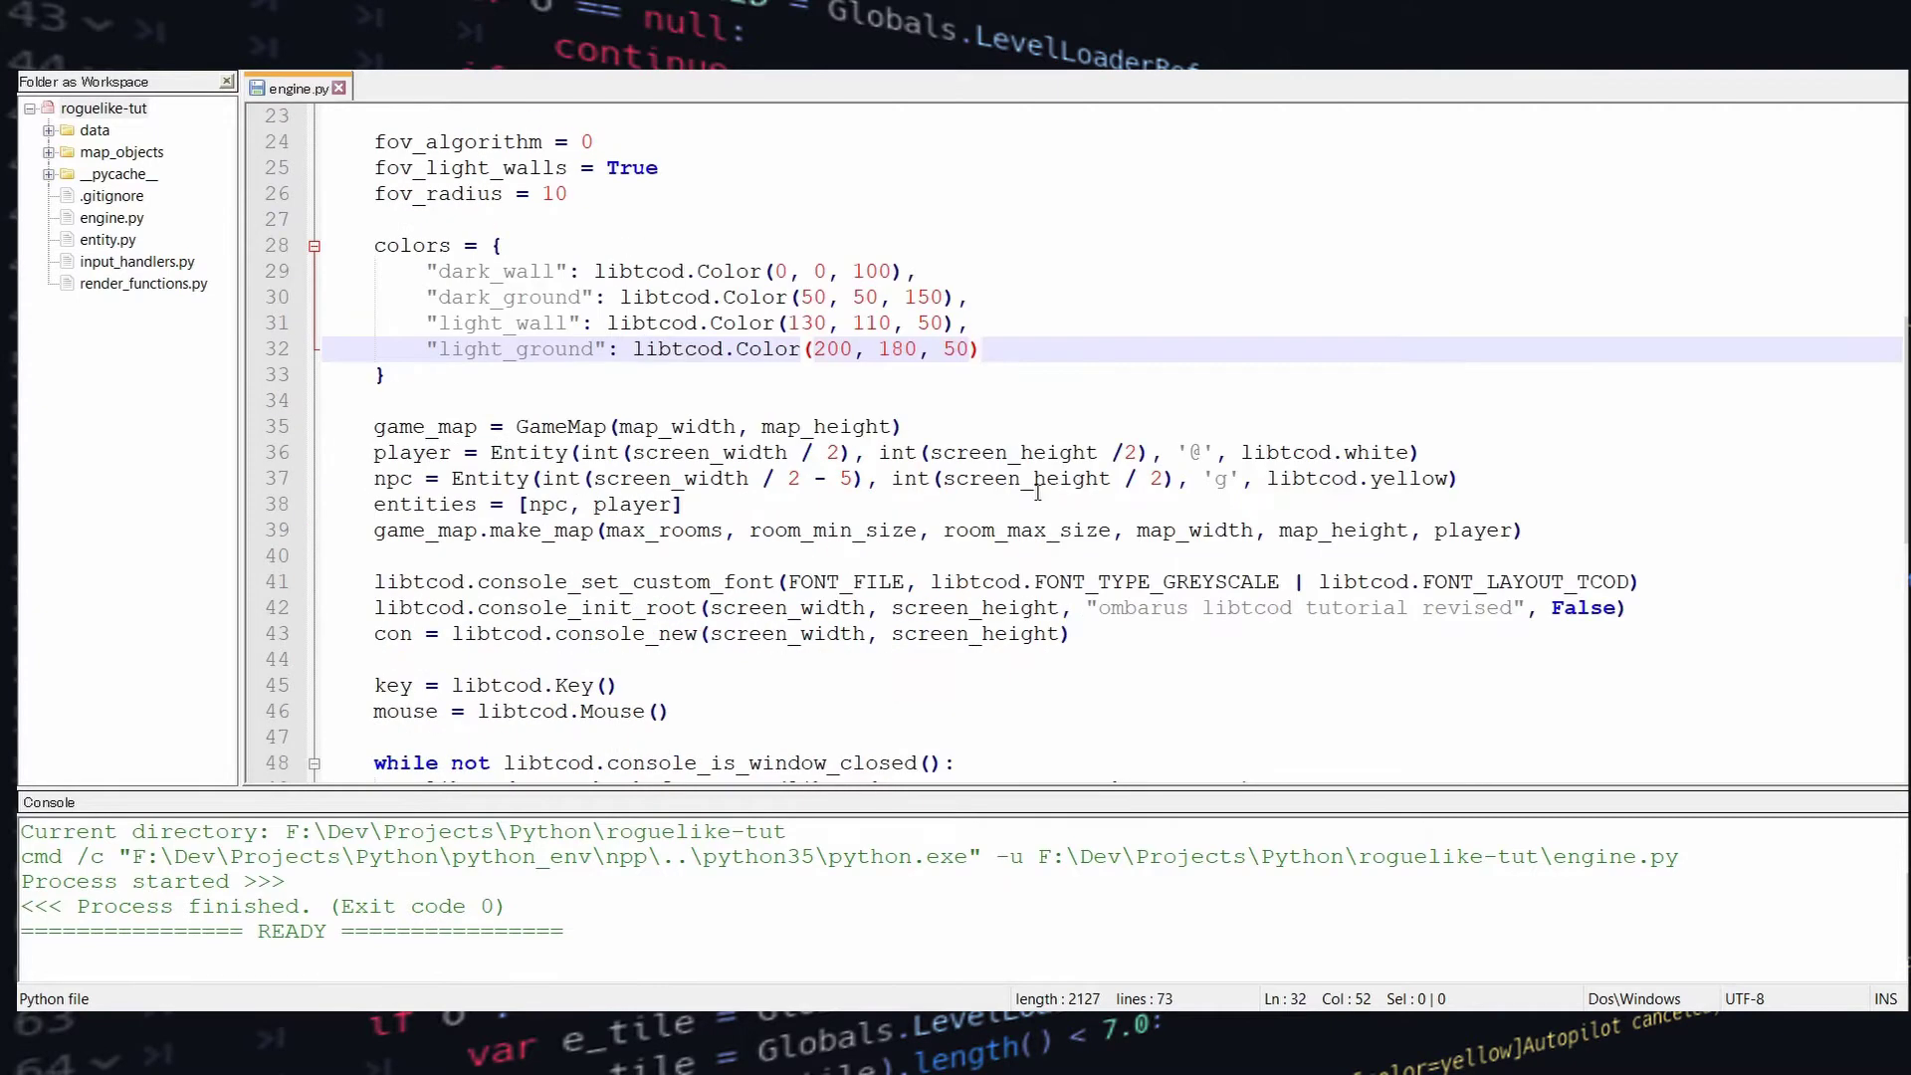
pyautogui.scroll(1, 980, 350)
pyautogui.scroll(-1, 981, 351)
pyautogui.scroll(-1, 981, 351)
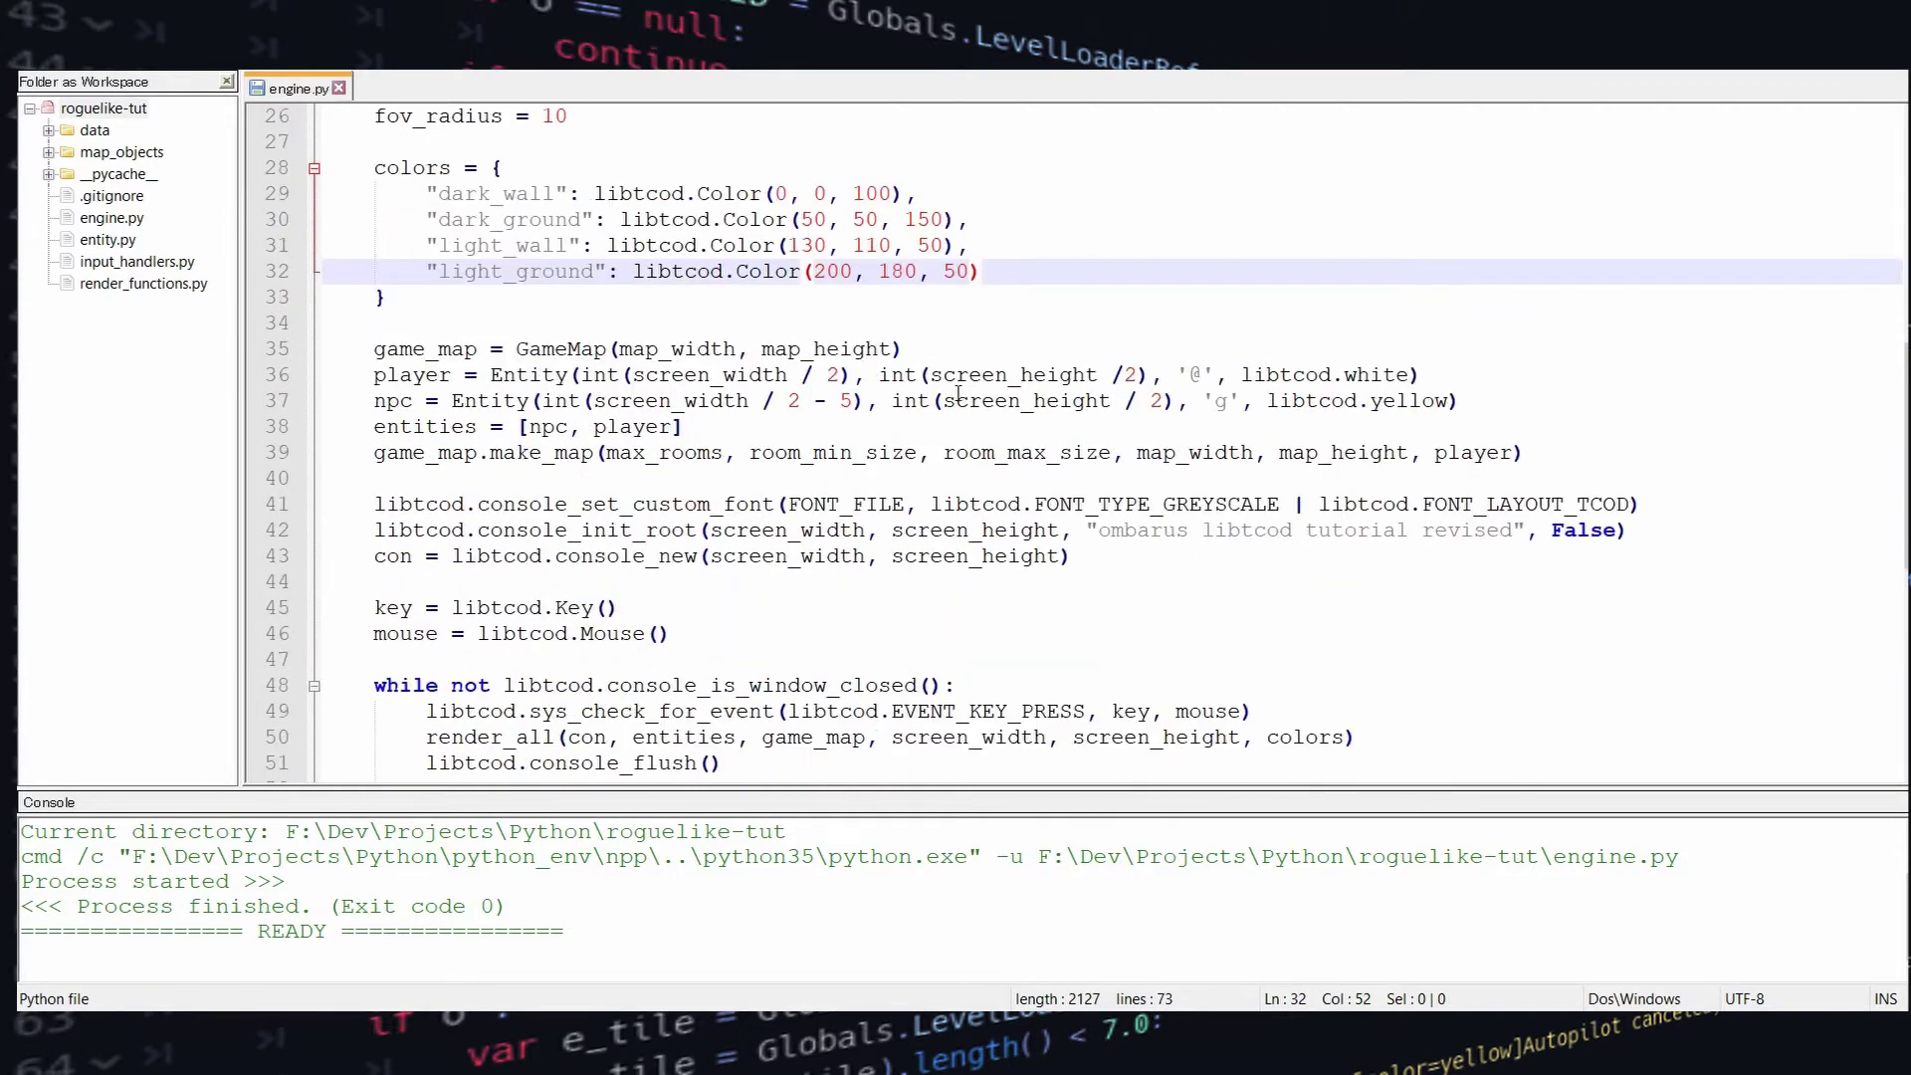
# Start a new fov_recompute = True line above game_map
pyautogui.click(989, 346)
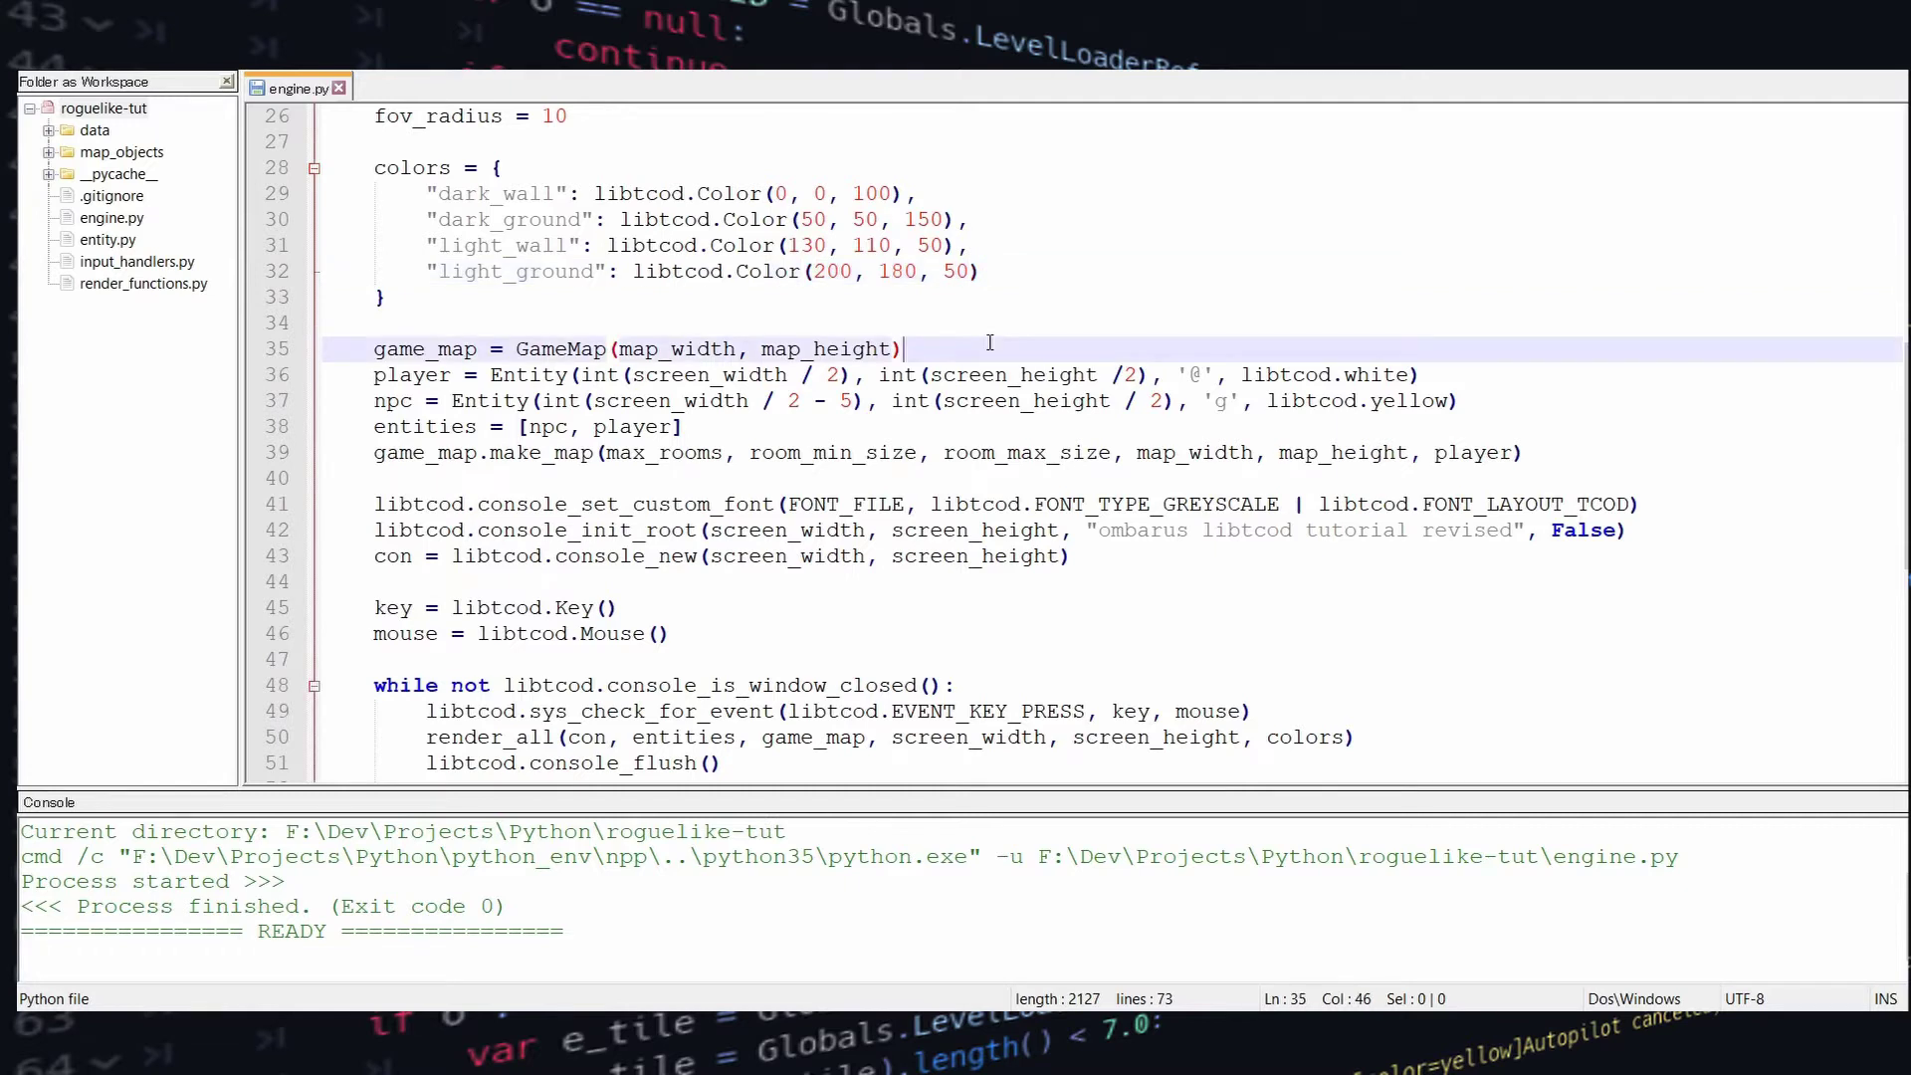
pyautogui.click(943, 327)
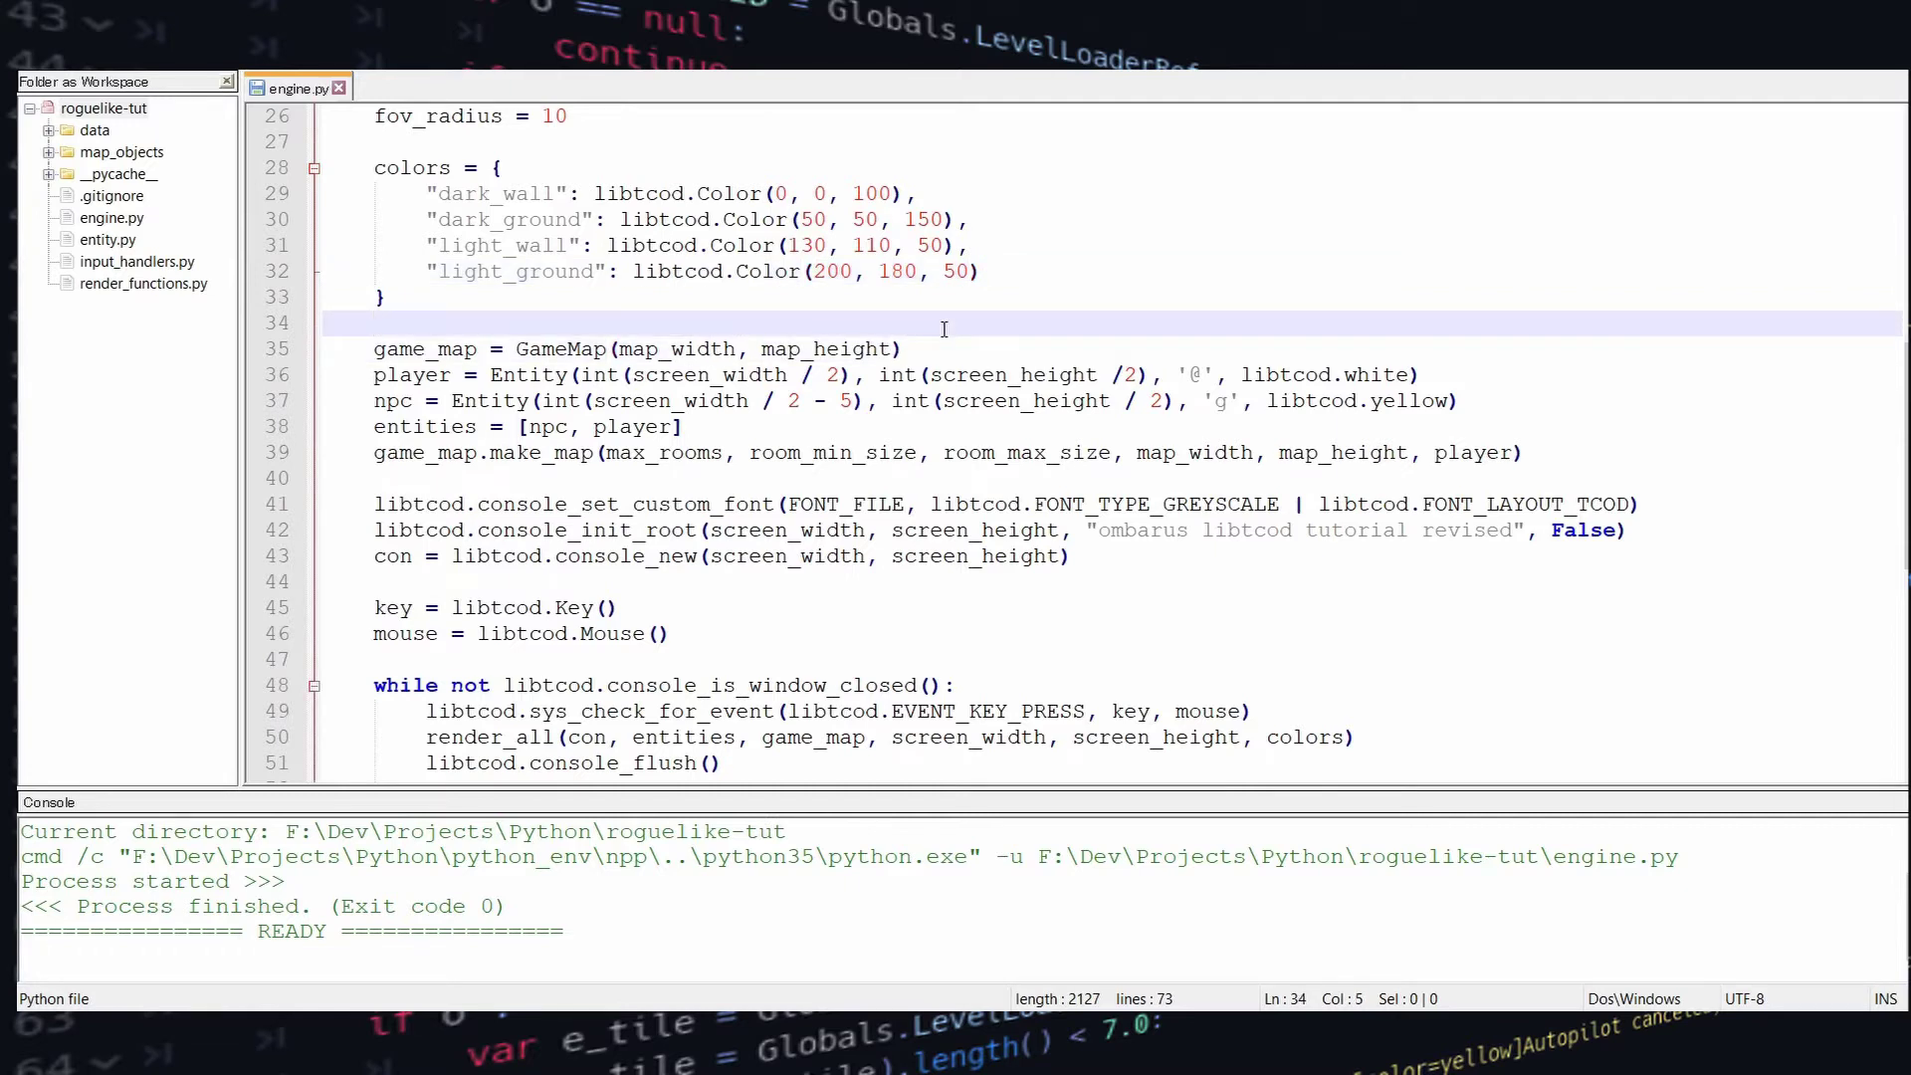
pyautogui.press('Return')
pyautogui.write('f')
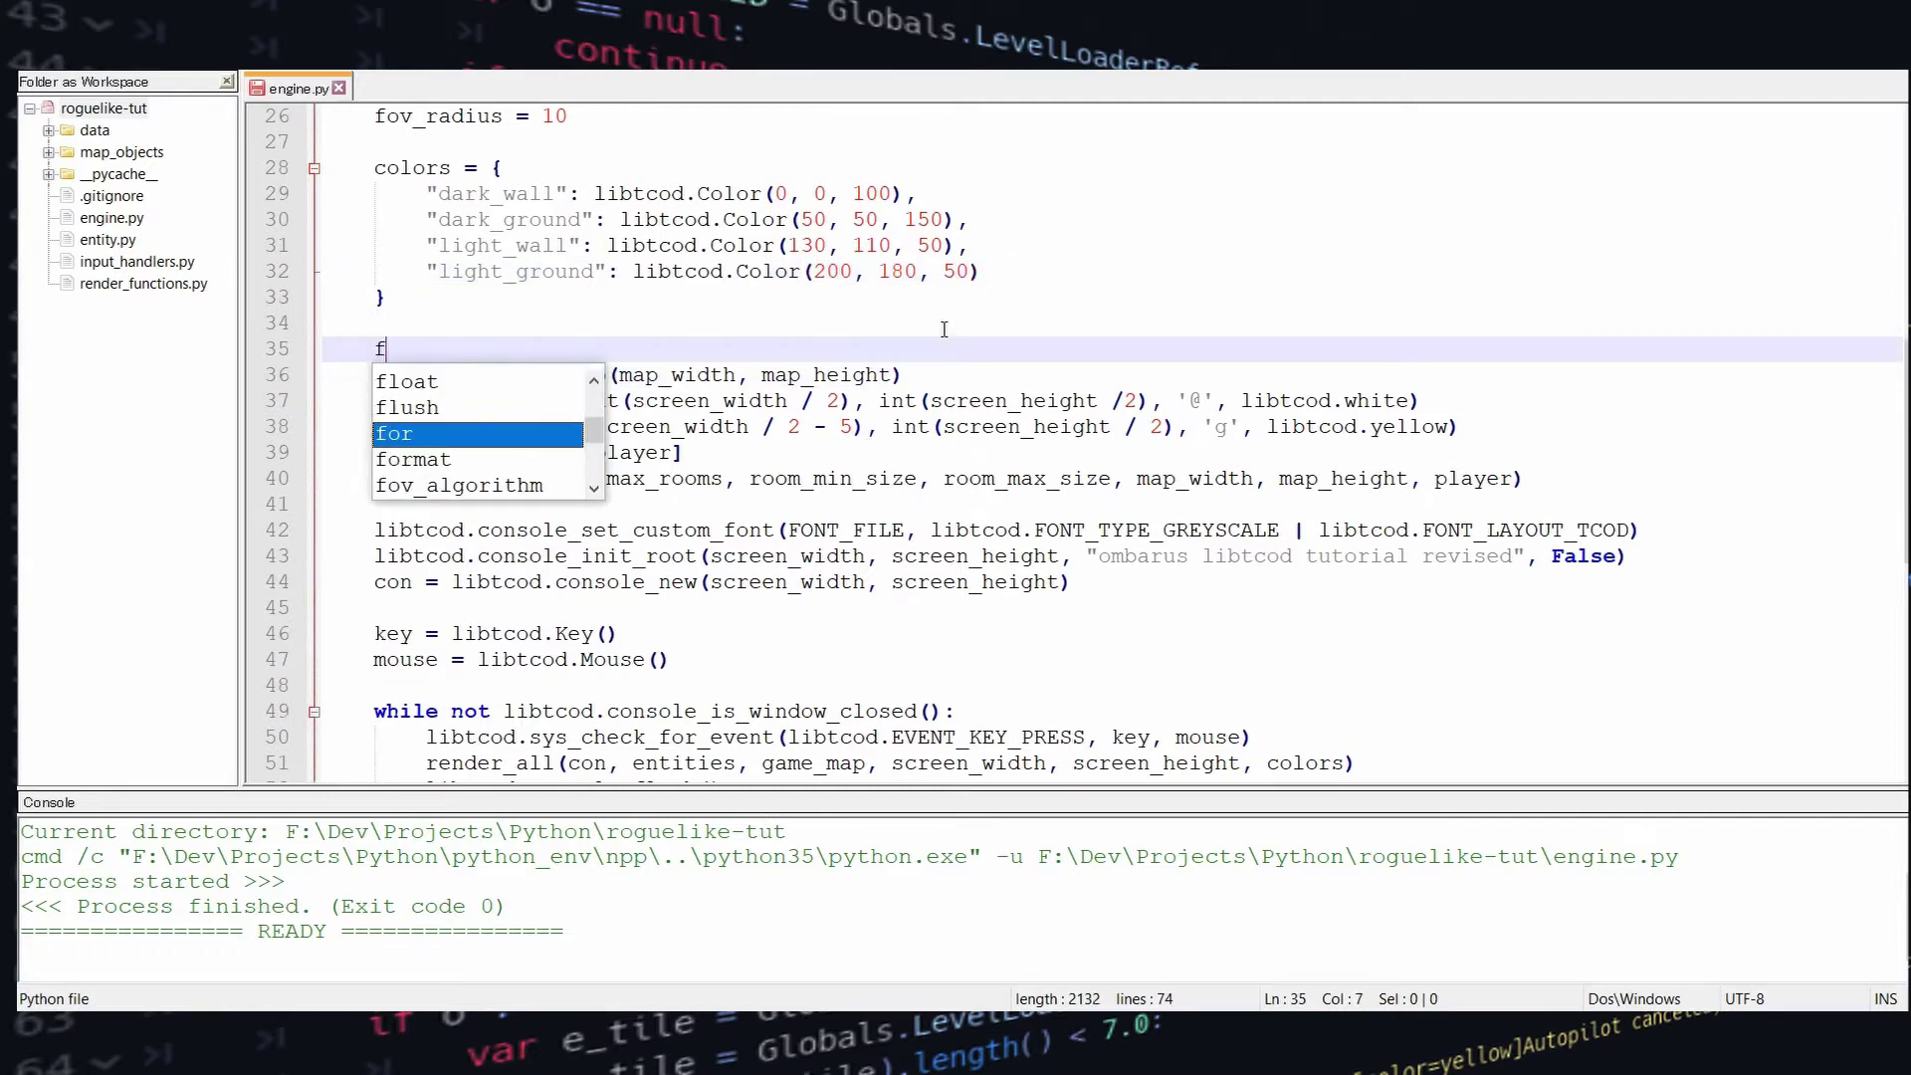
pyautogui.write('ov_re')
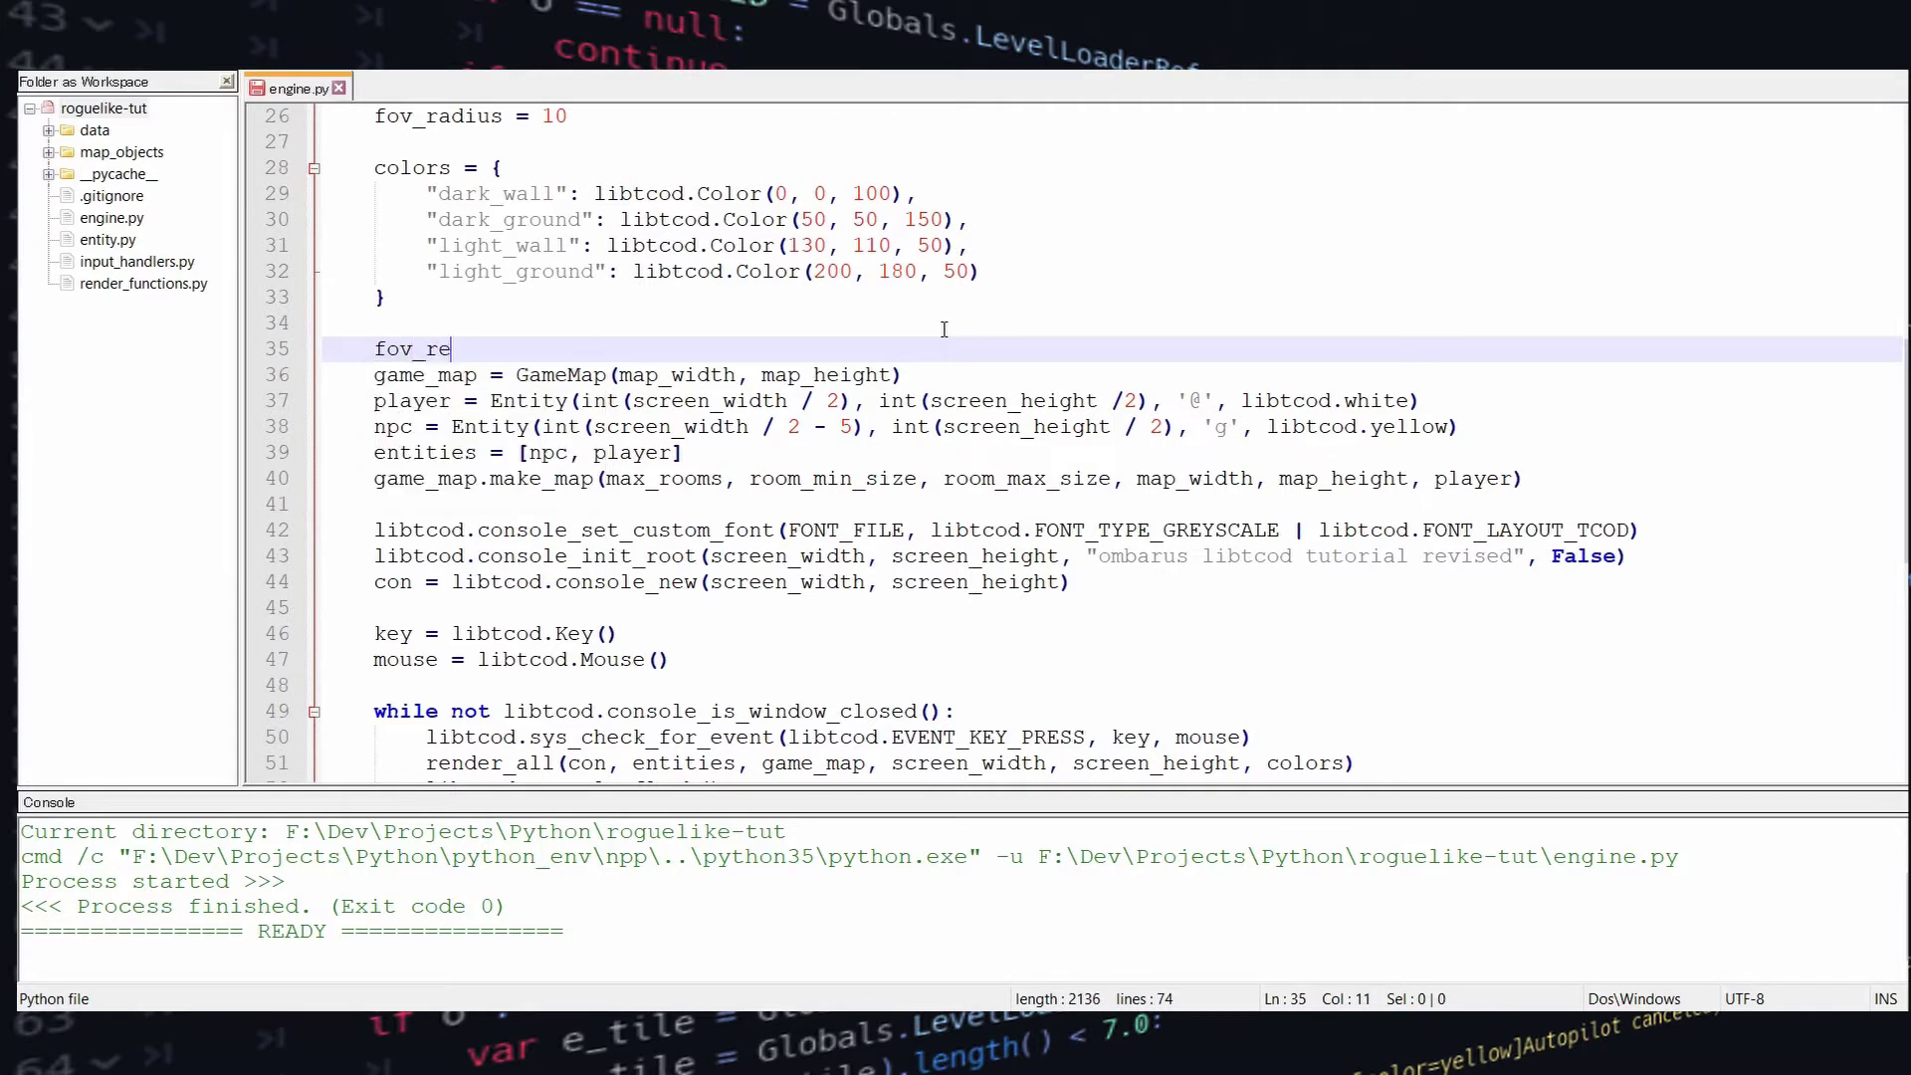
pyautogui.write('compute ')
pyautogui.write('= Tr')
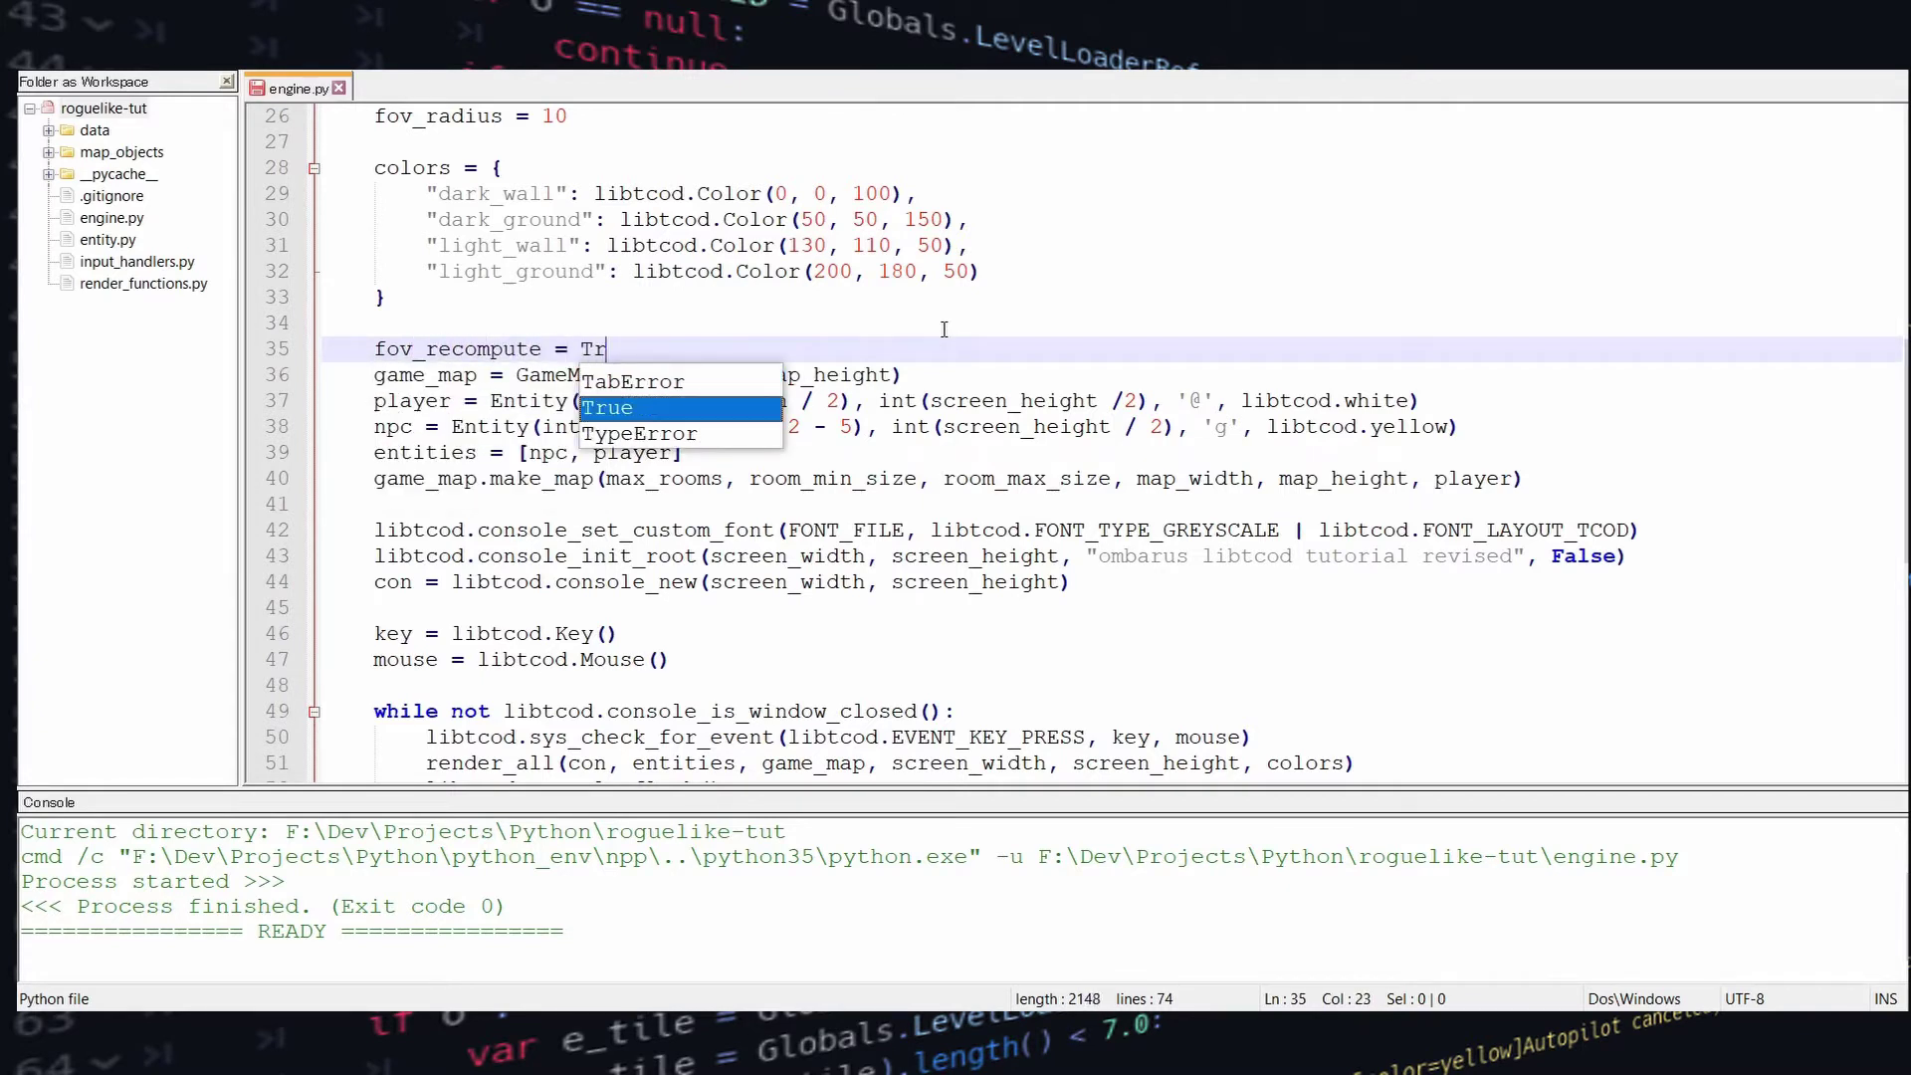
pyautogui.write('ue')
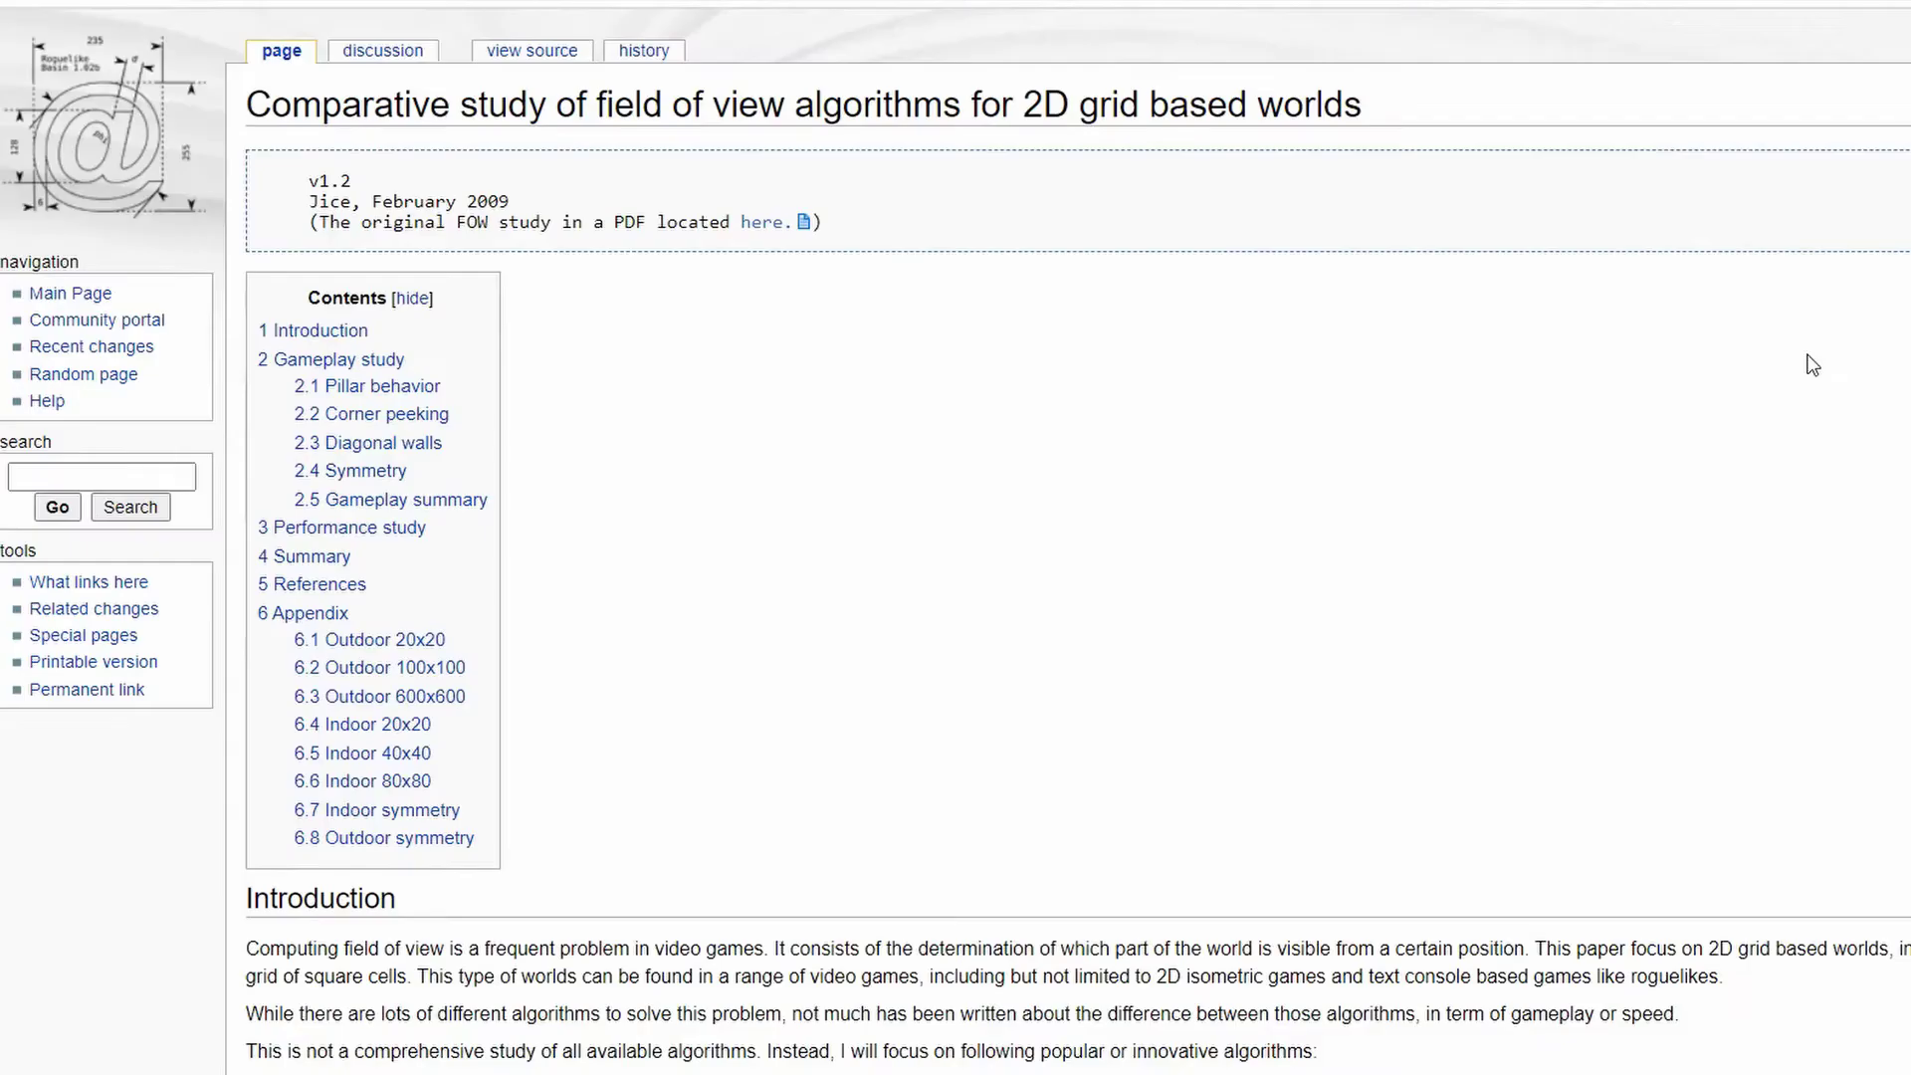
pyautogui.scroll(-3, 1812, 365)
pyautogui.scroll(-2, 1811, 366)
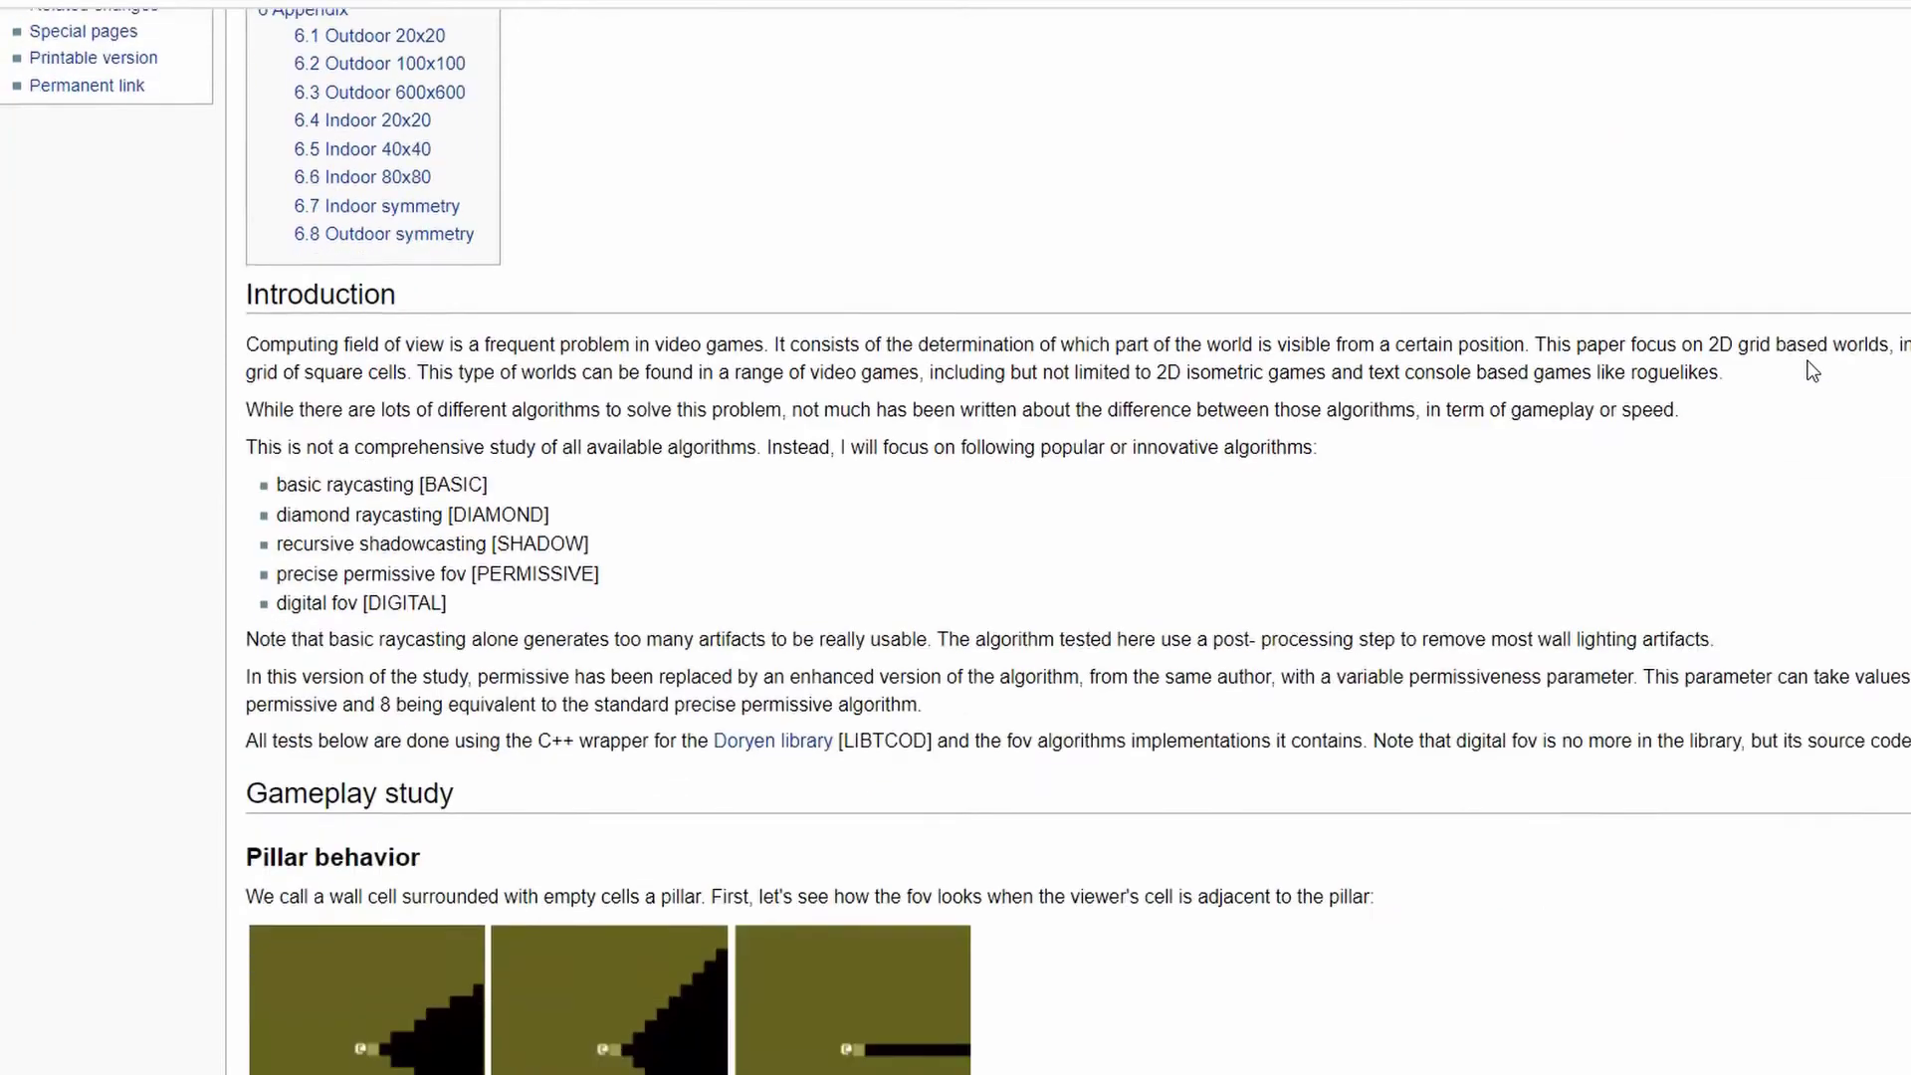
pyautogui.scroll(-2, 1811, 367)
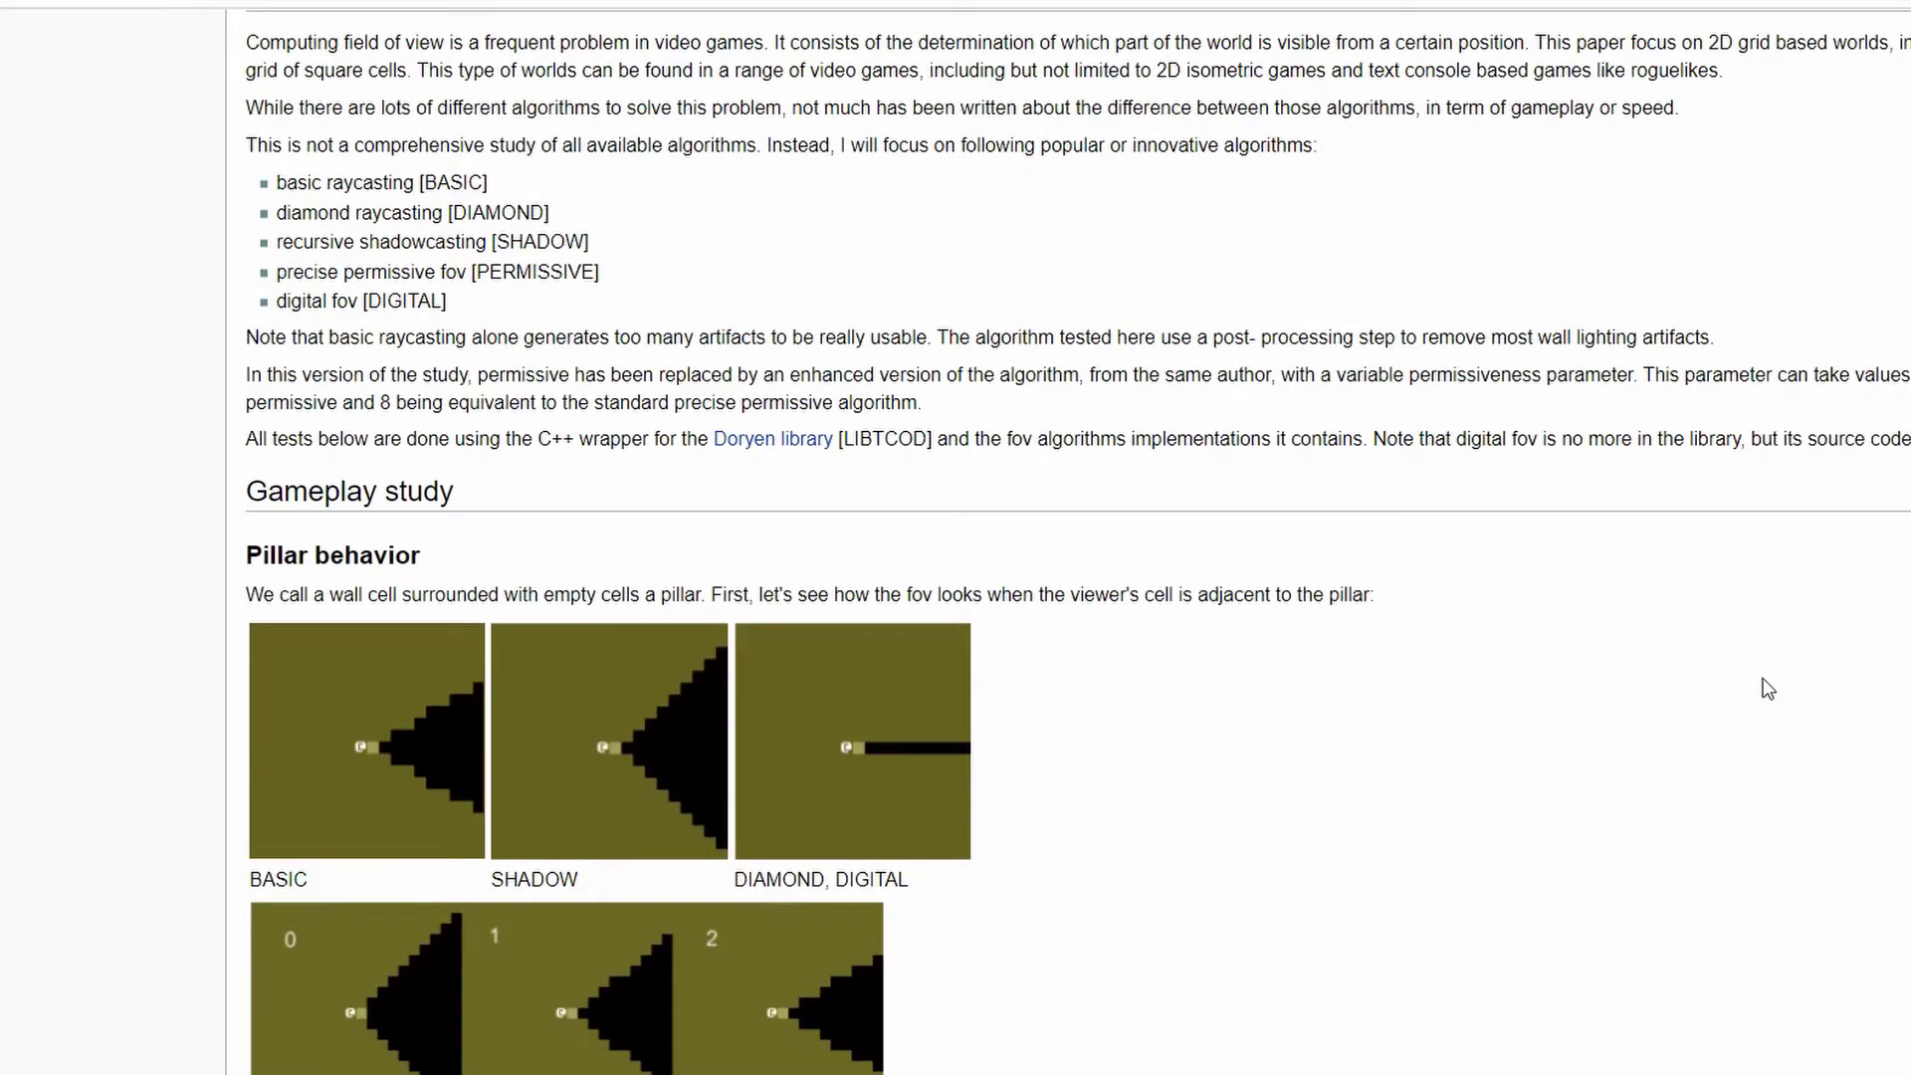
pyautogui.scroll(-1, 1759, 689)
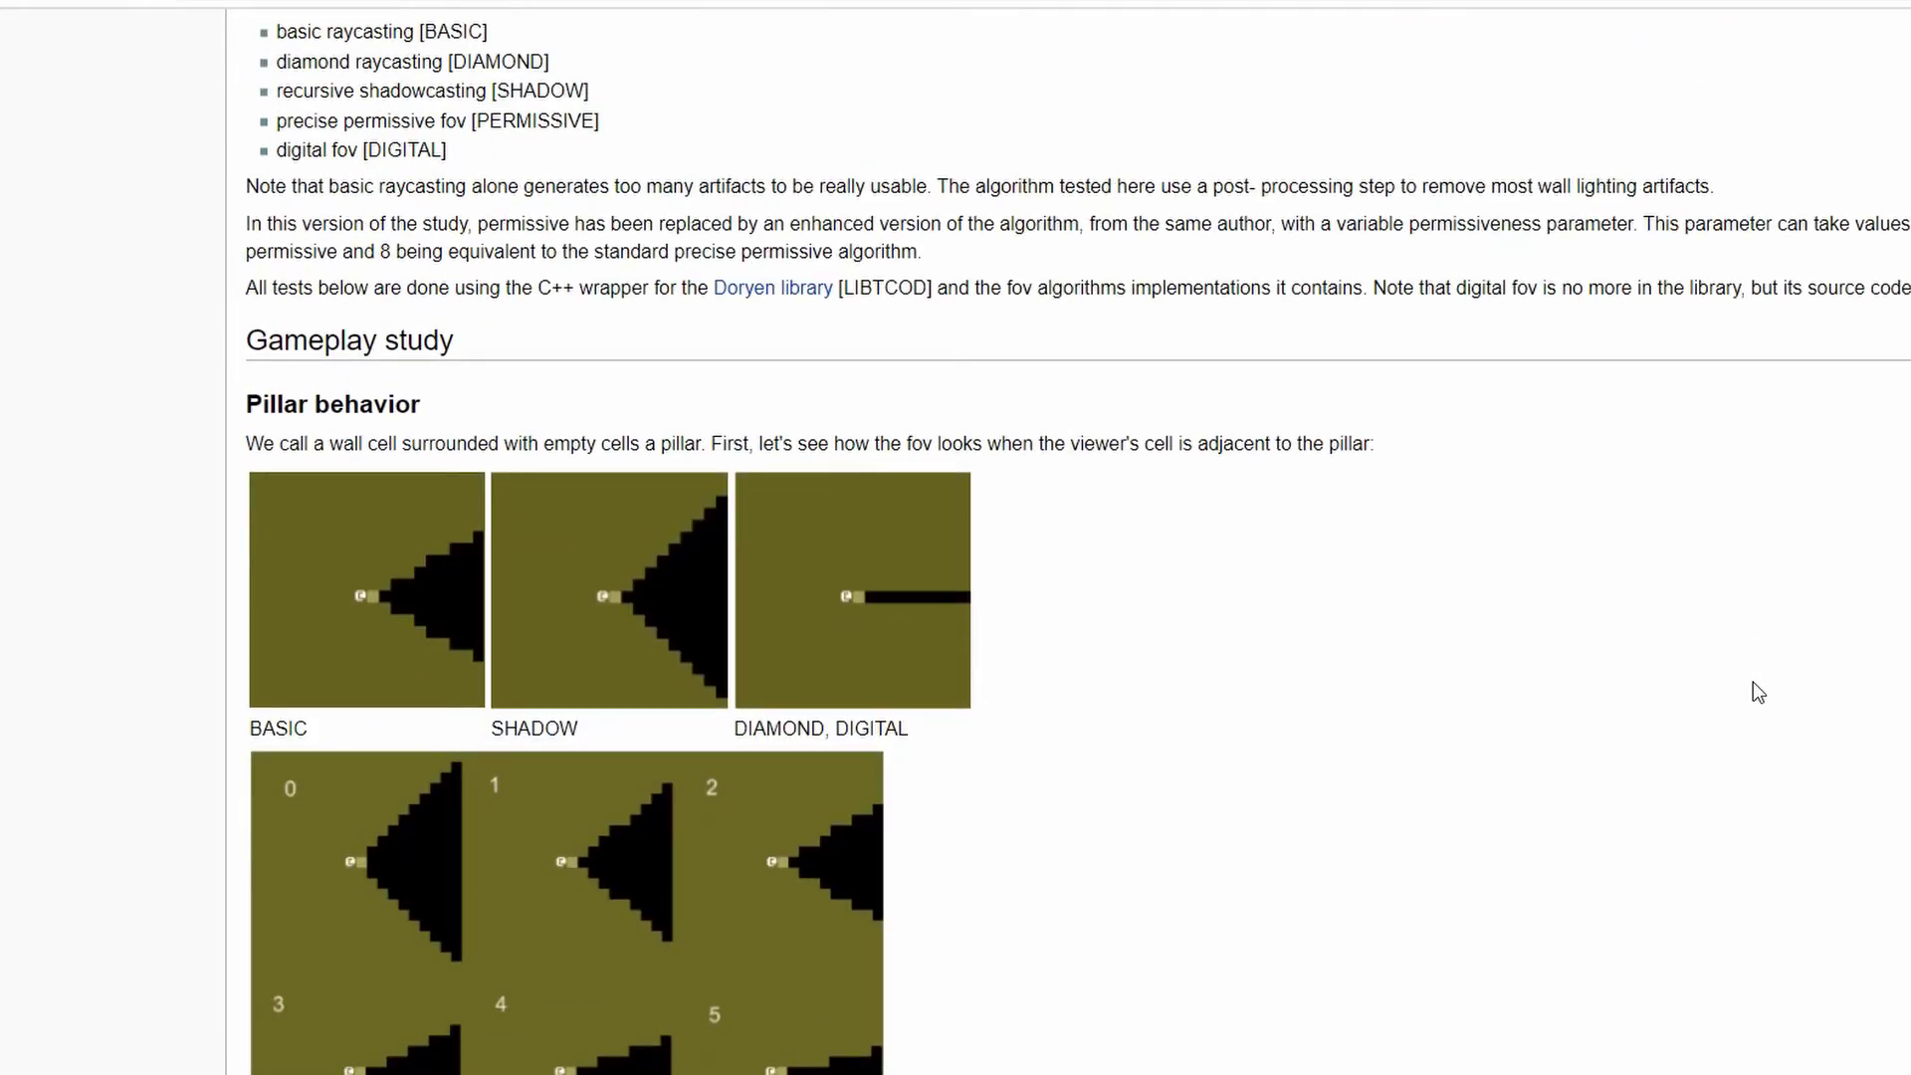
pyautogui.scroll(-3, 1758, 692)
pyautogui.scroll(-1, 1747, 695)
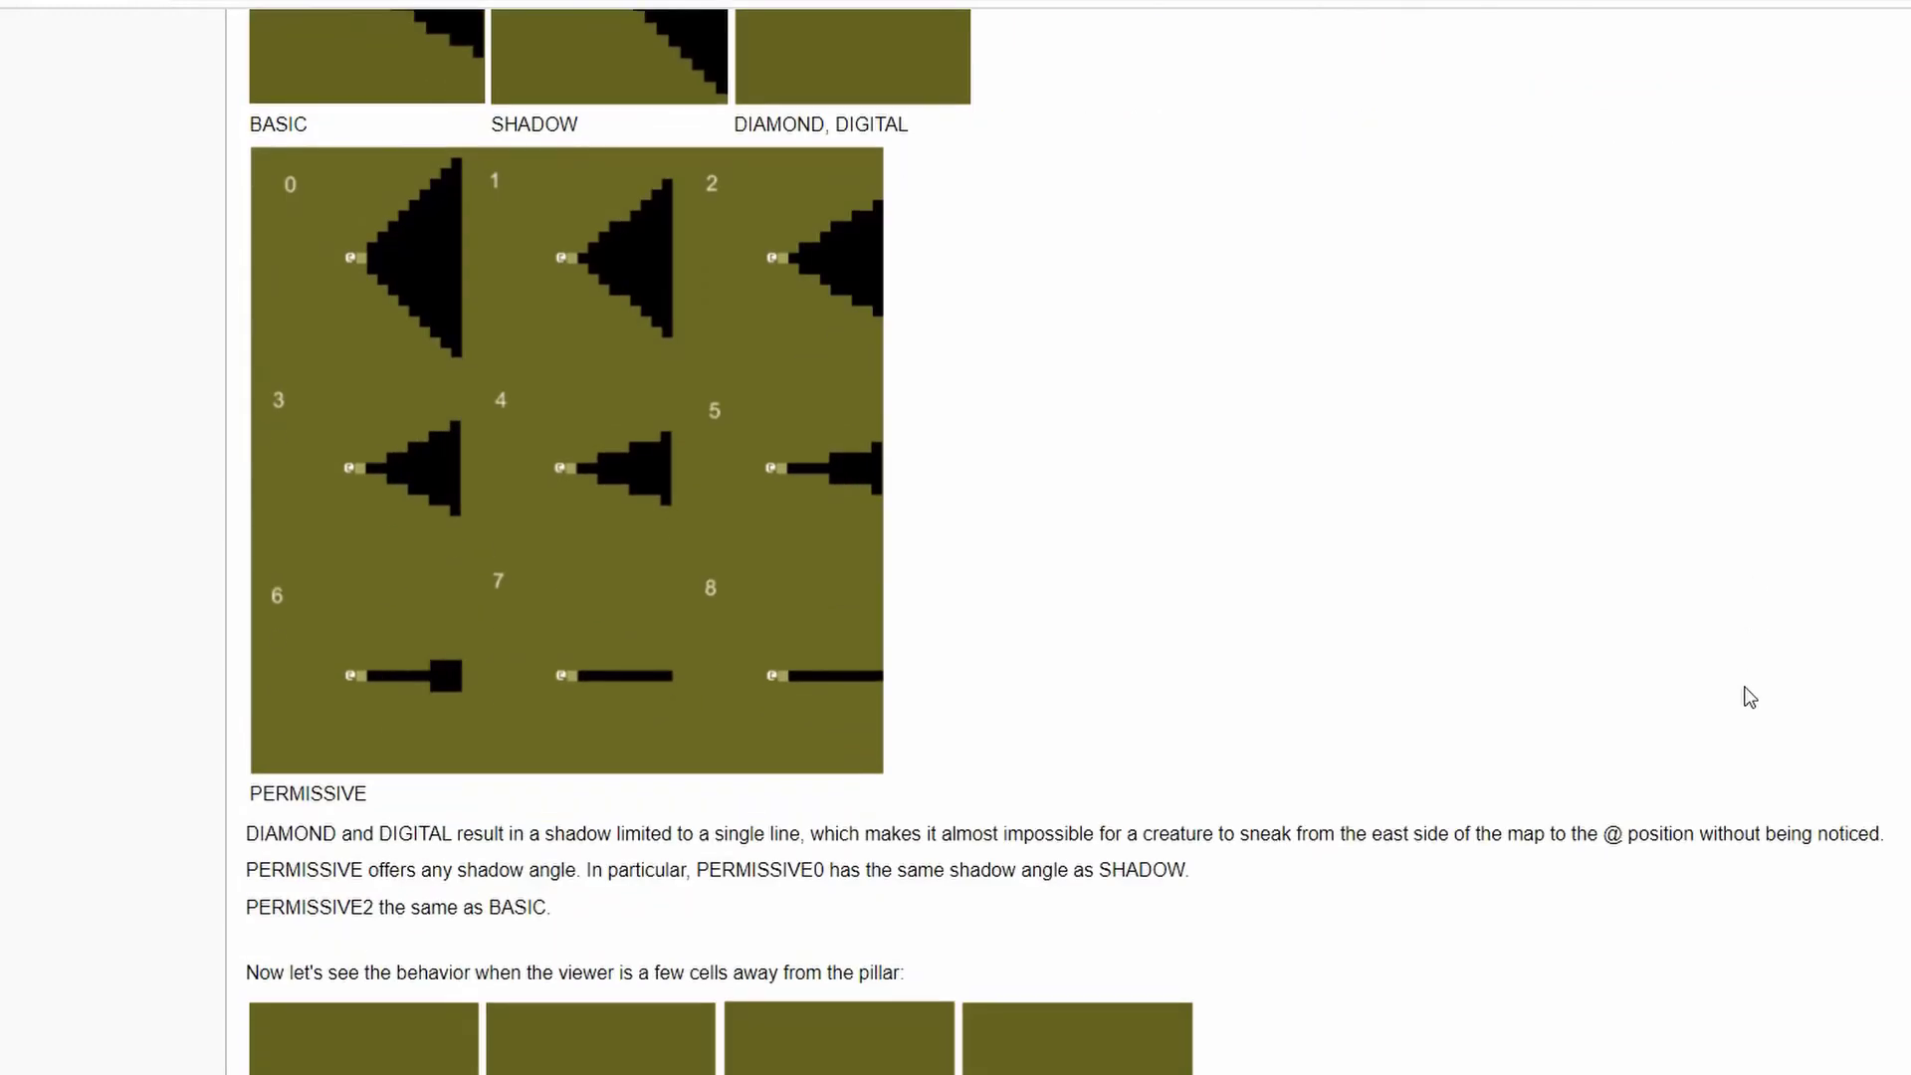
pyautogui.scroll(-4, 1746, 695)
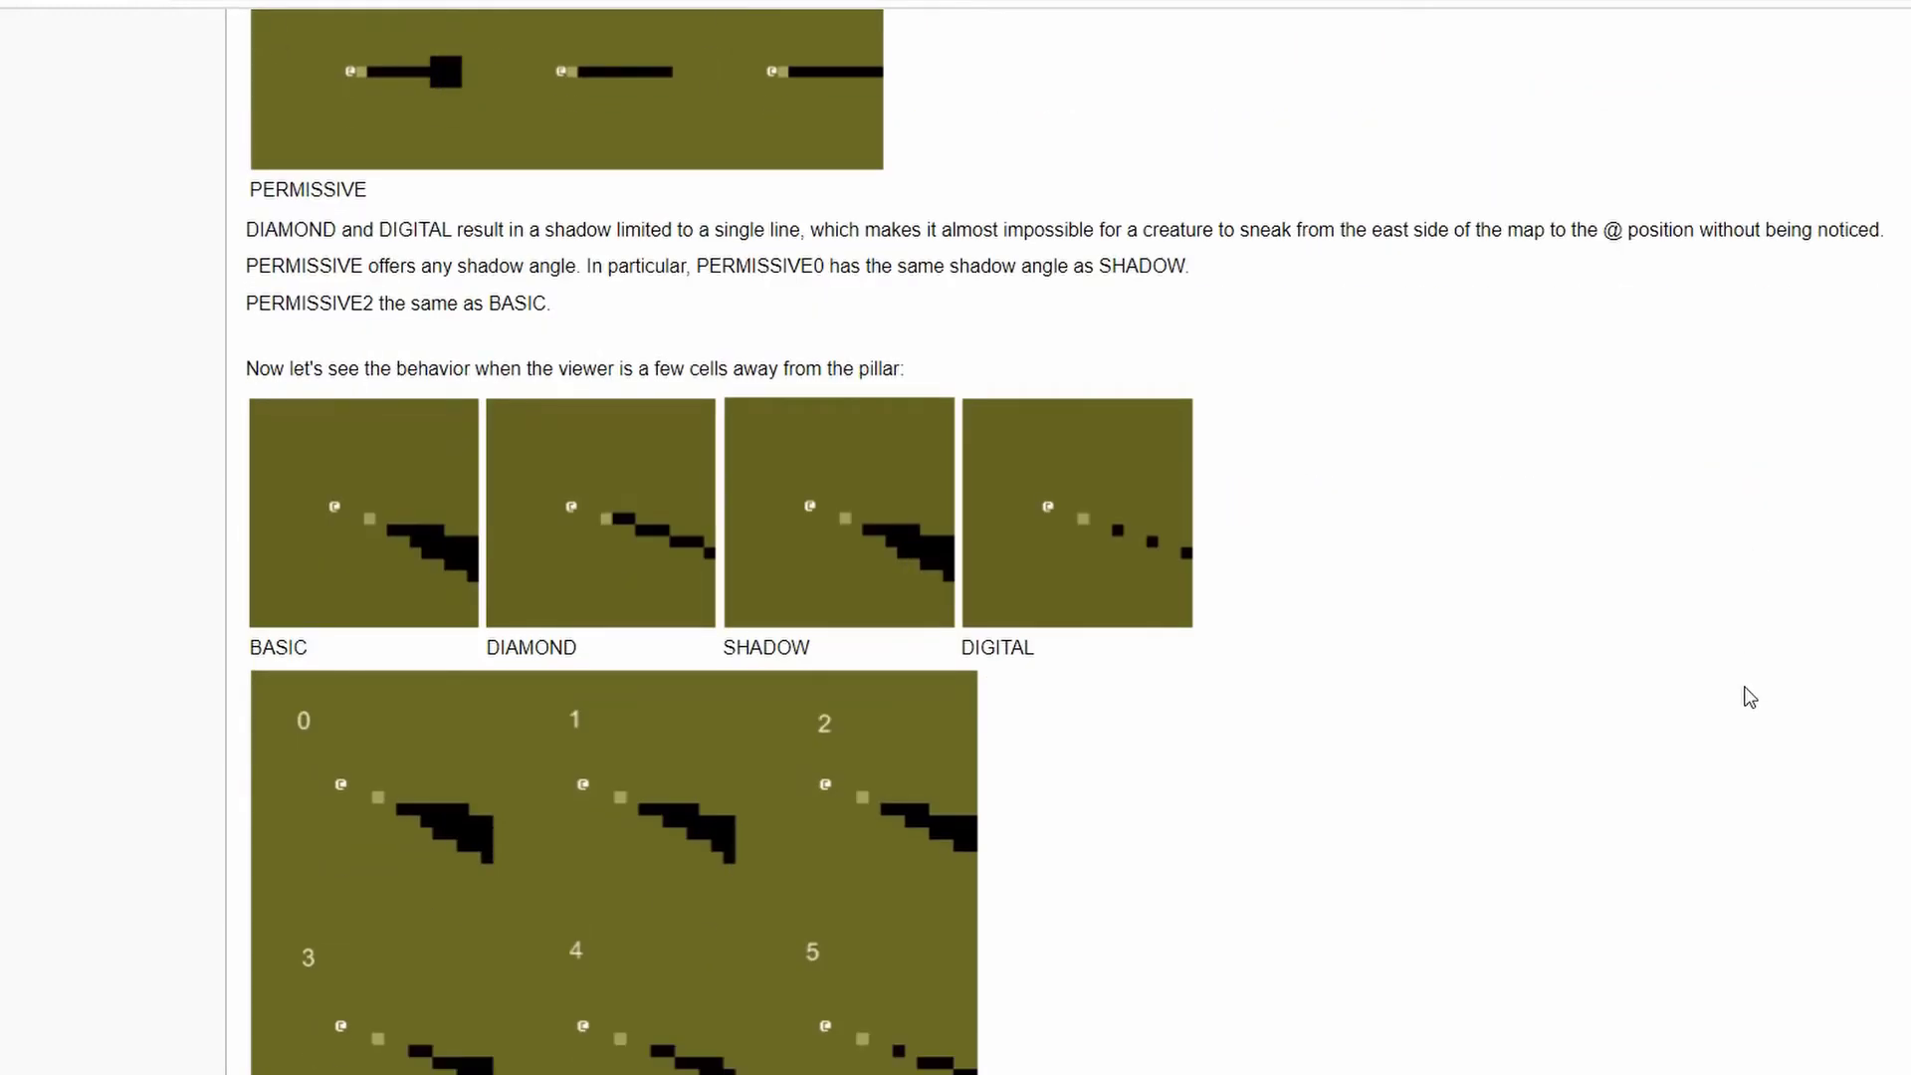
pyautogui.scroll(-1, 1666, 580)
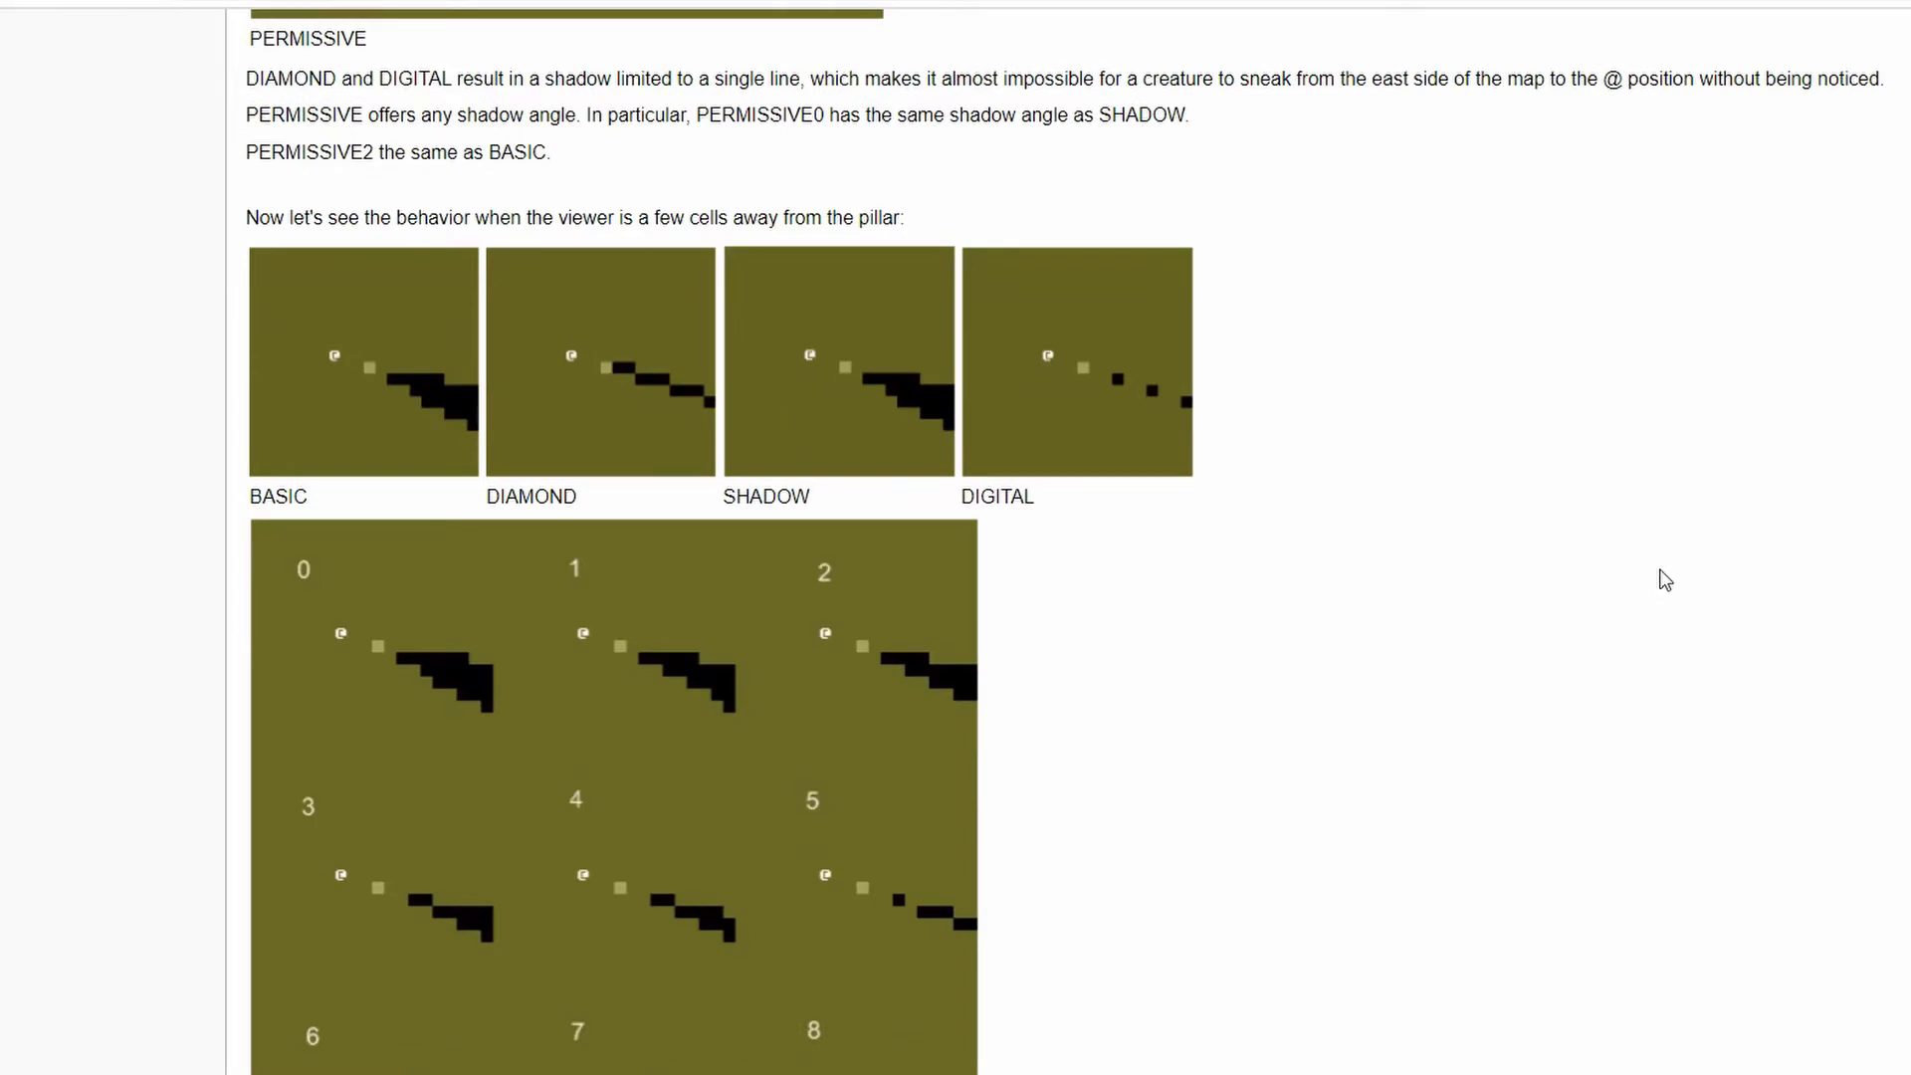
pyautogui.scroll(-5, 1665, 579)
pyautogui.scroll(-1, 1664, 580)
pyautogui.scroll(-2, 1664, 579)
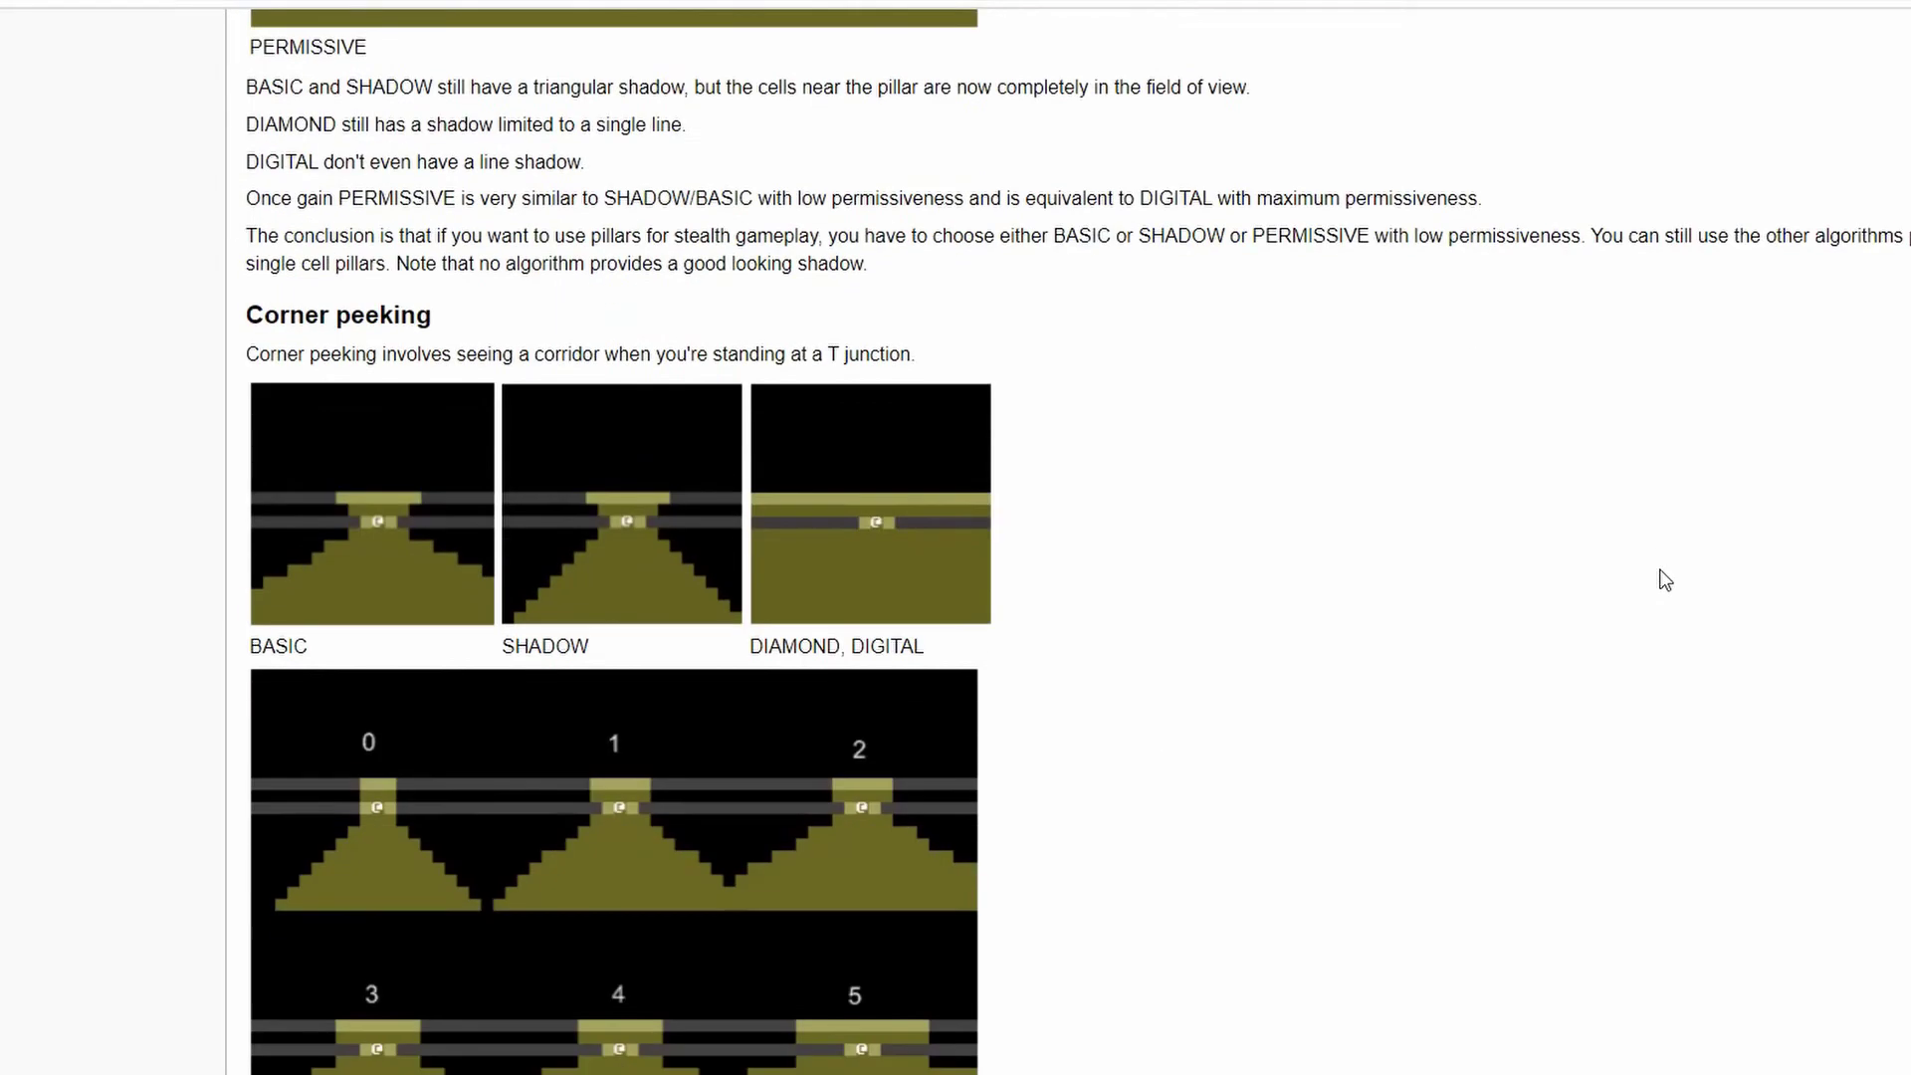
pyautogui.scroll(-1, 1664, 580)
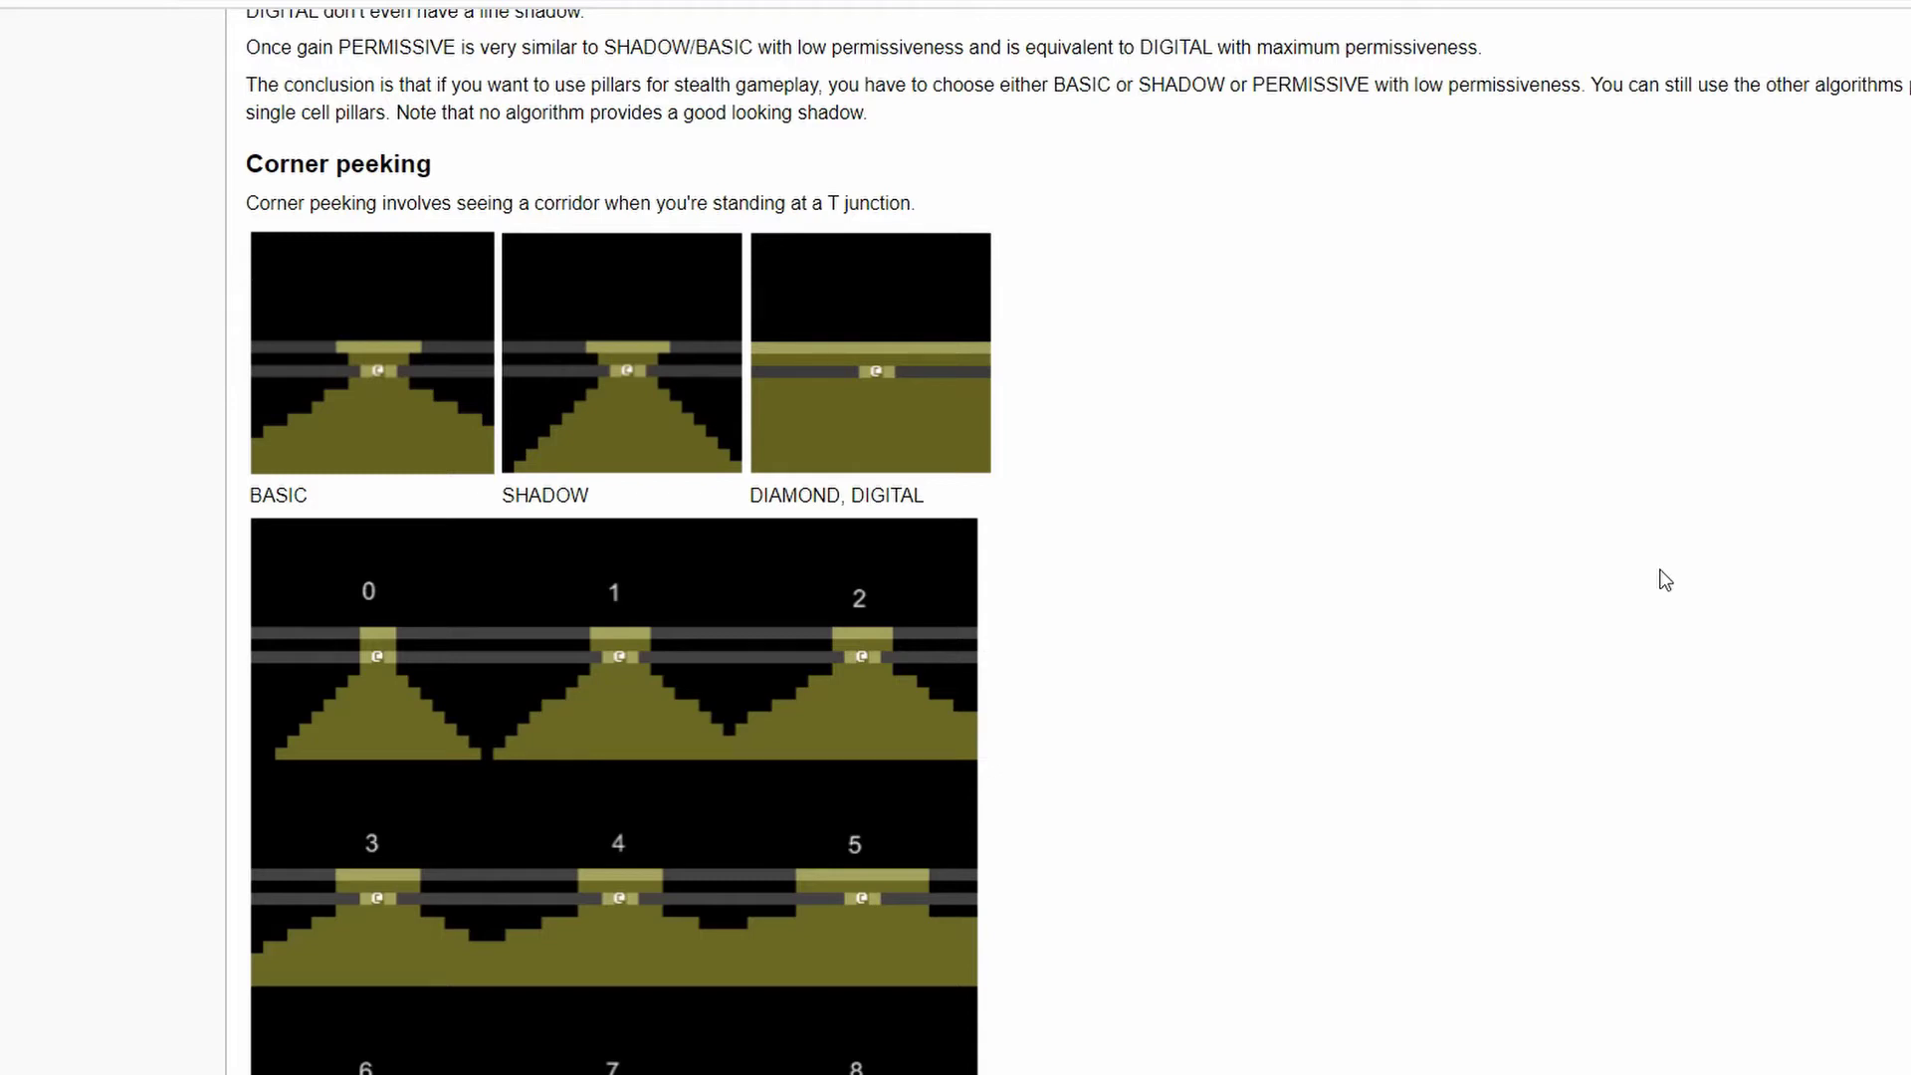
pyautogui.scroll(-2, 1665, 580)
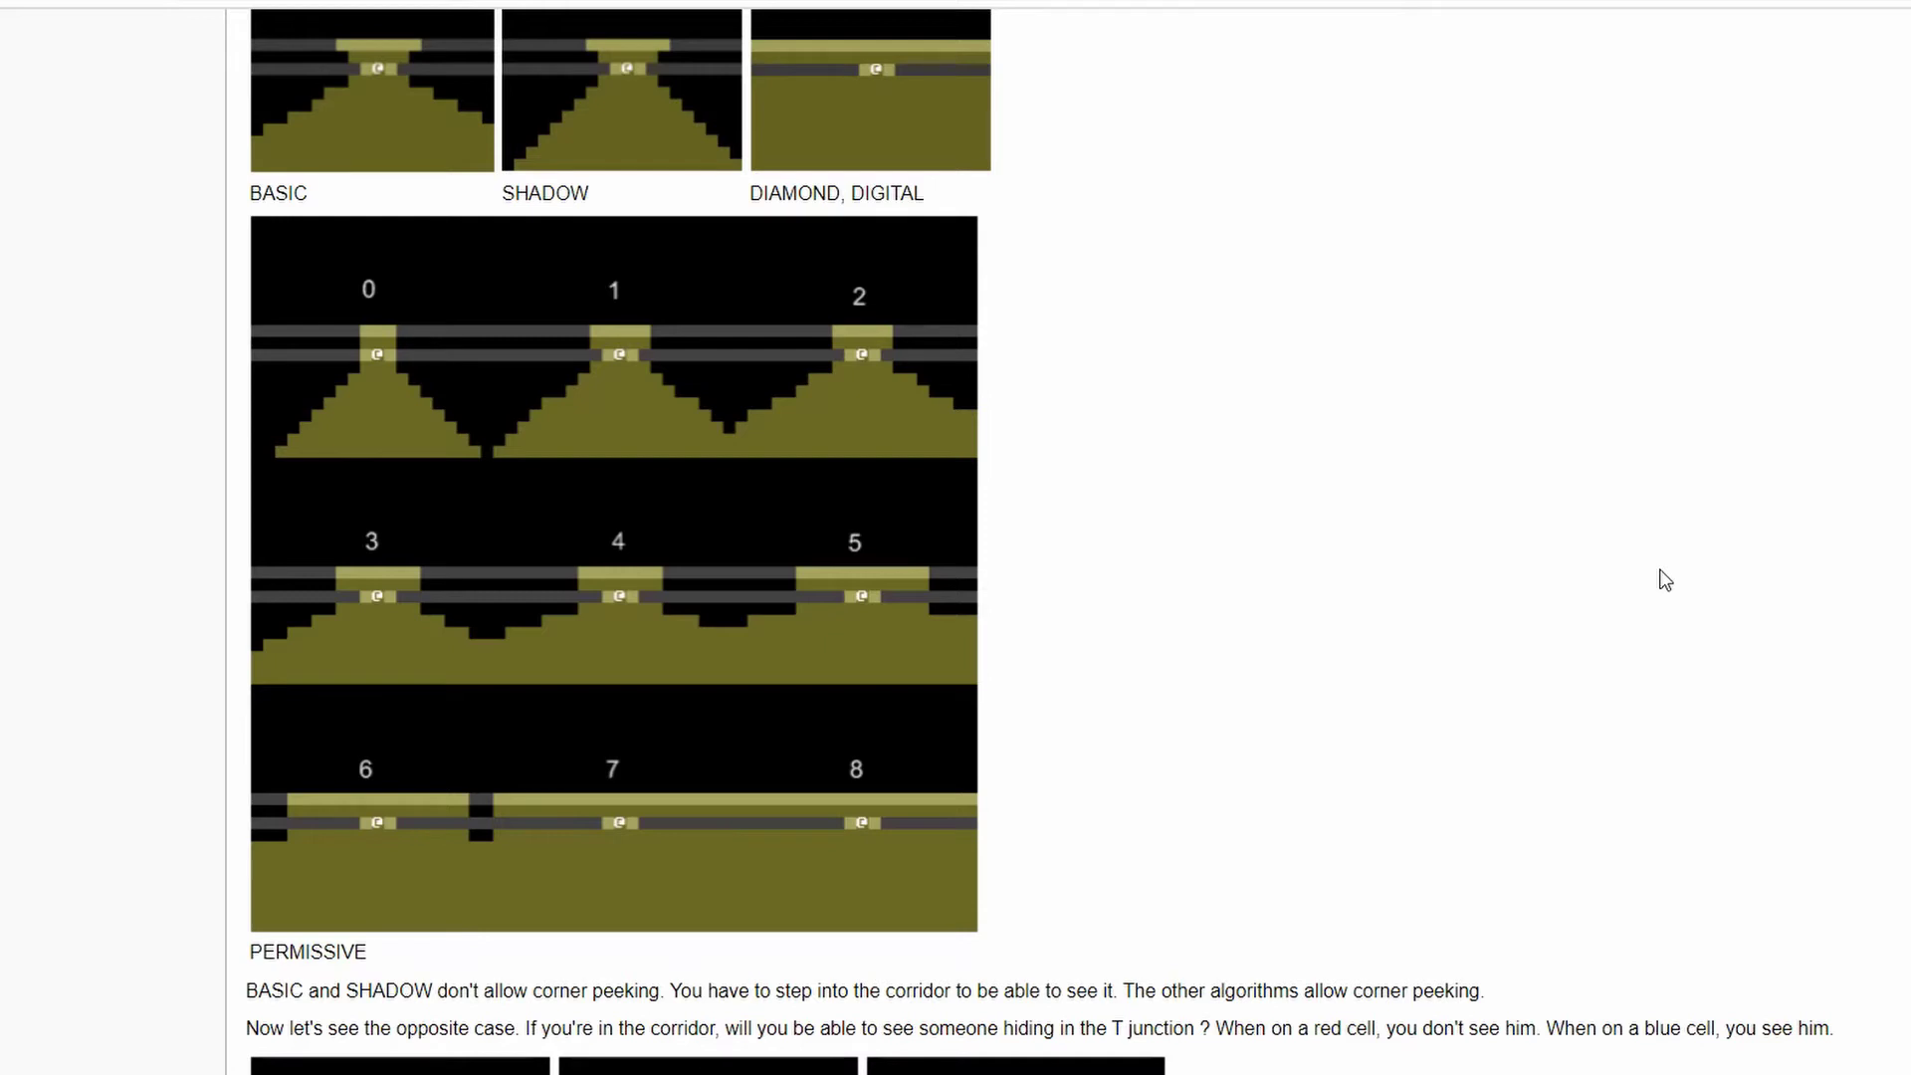
pyautogui.scroll(-3, 1664, 579)
pyautogui.scroll(-1, 1665, 582)
pyautogui.scroll(-1, 1665, 594)
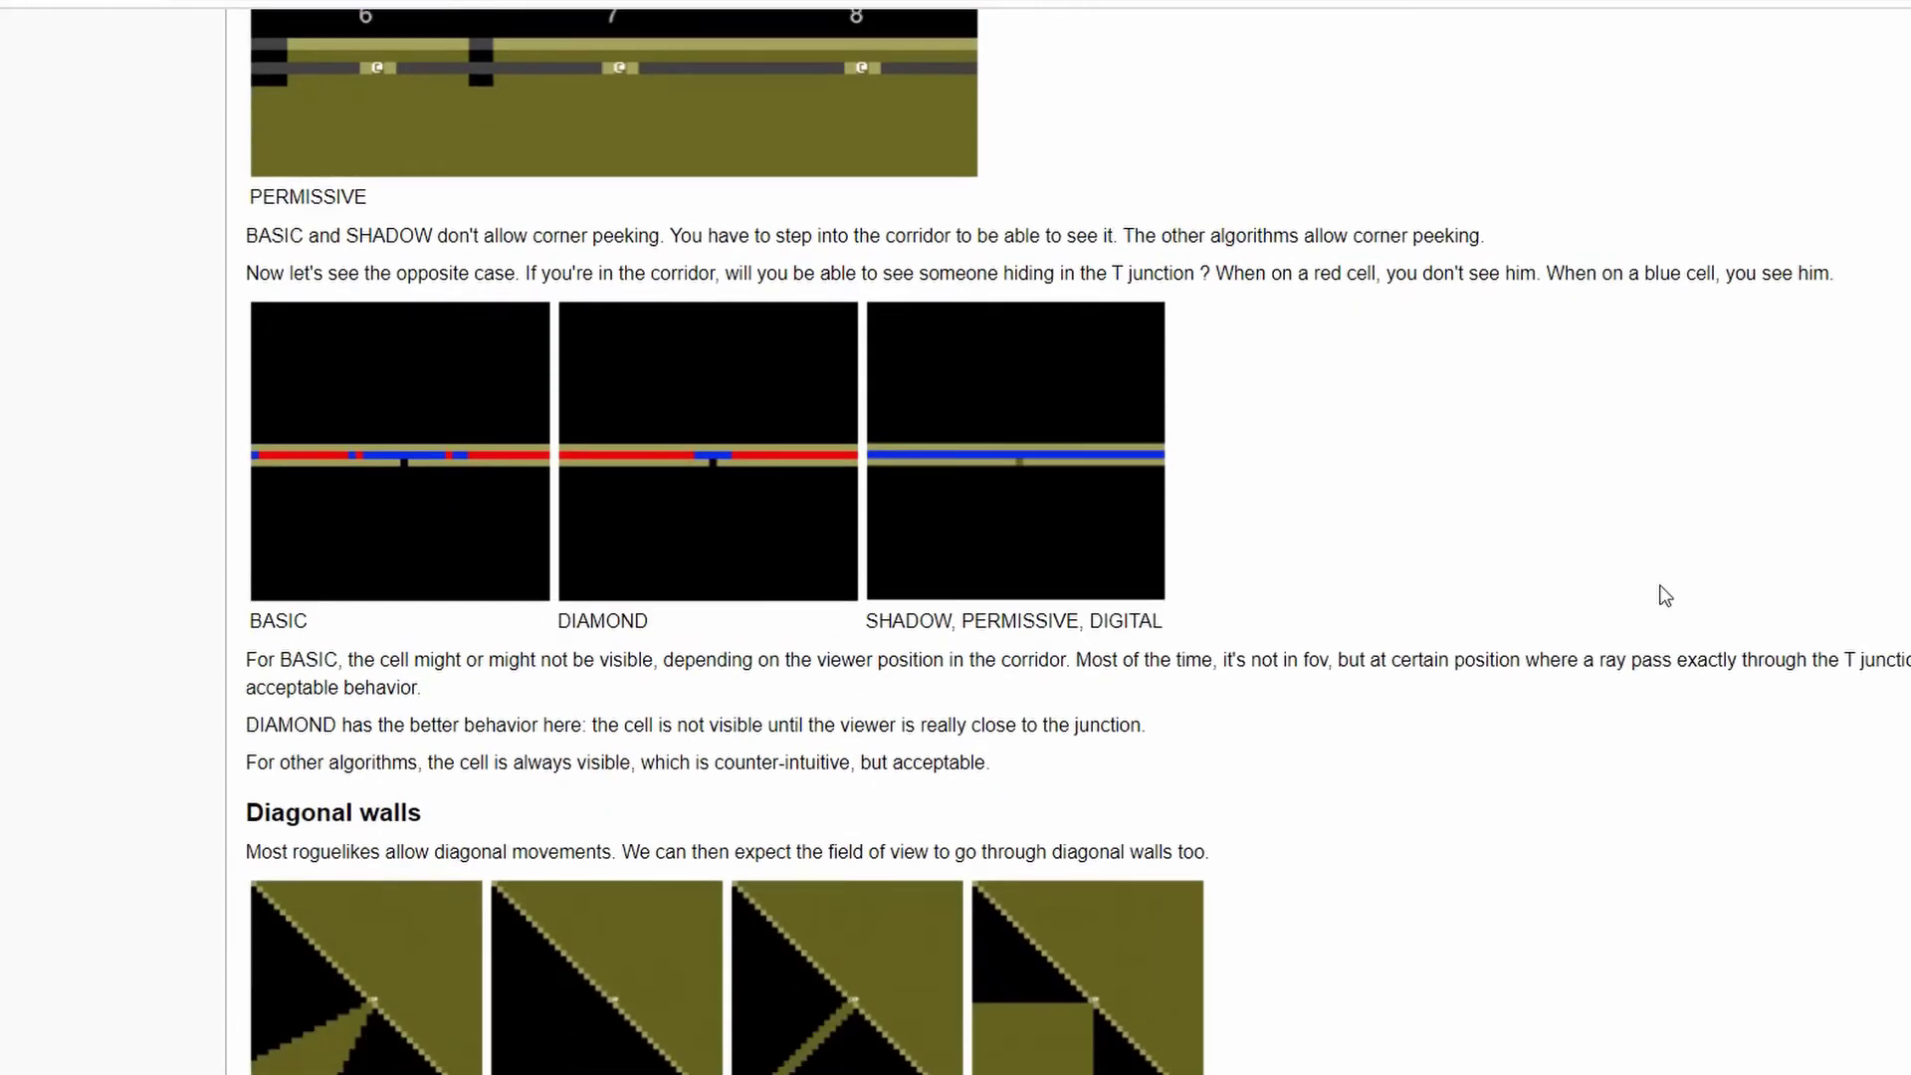
pyautogui.scroll(-1, 1665, 595)
pyautogui.scroll(-2, 1665, 595)
pyautogui.scroll(-2, 1664, 594)
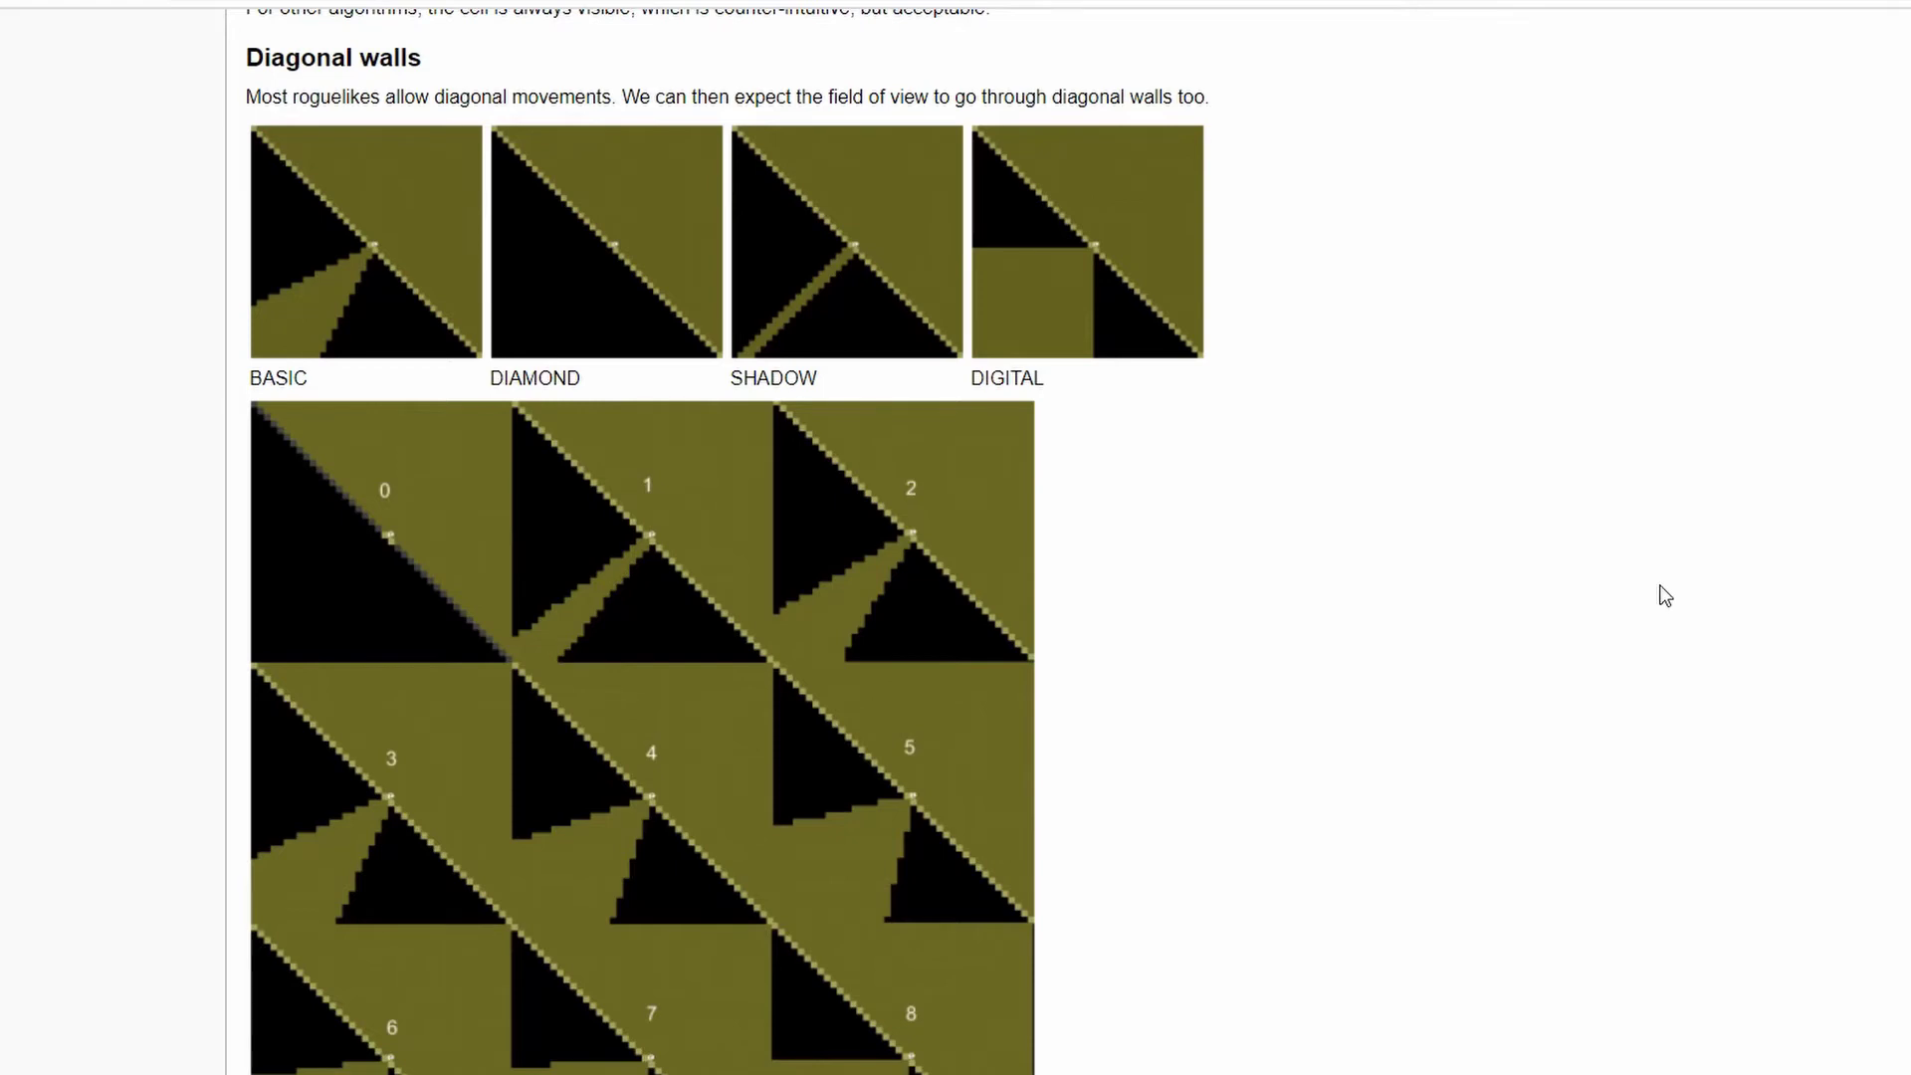
pyautogui.scroll(-1, 1664, 595)
pyautogui.scroll(-1, 1664, 596)
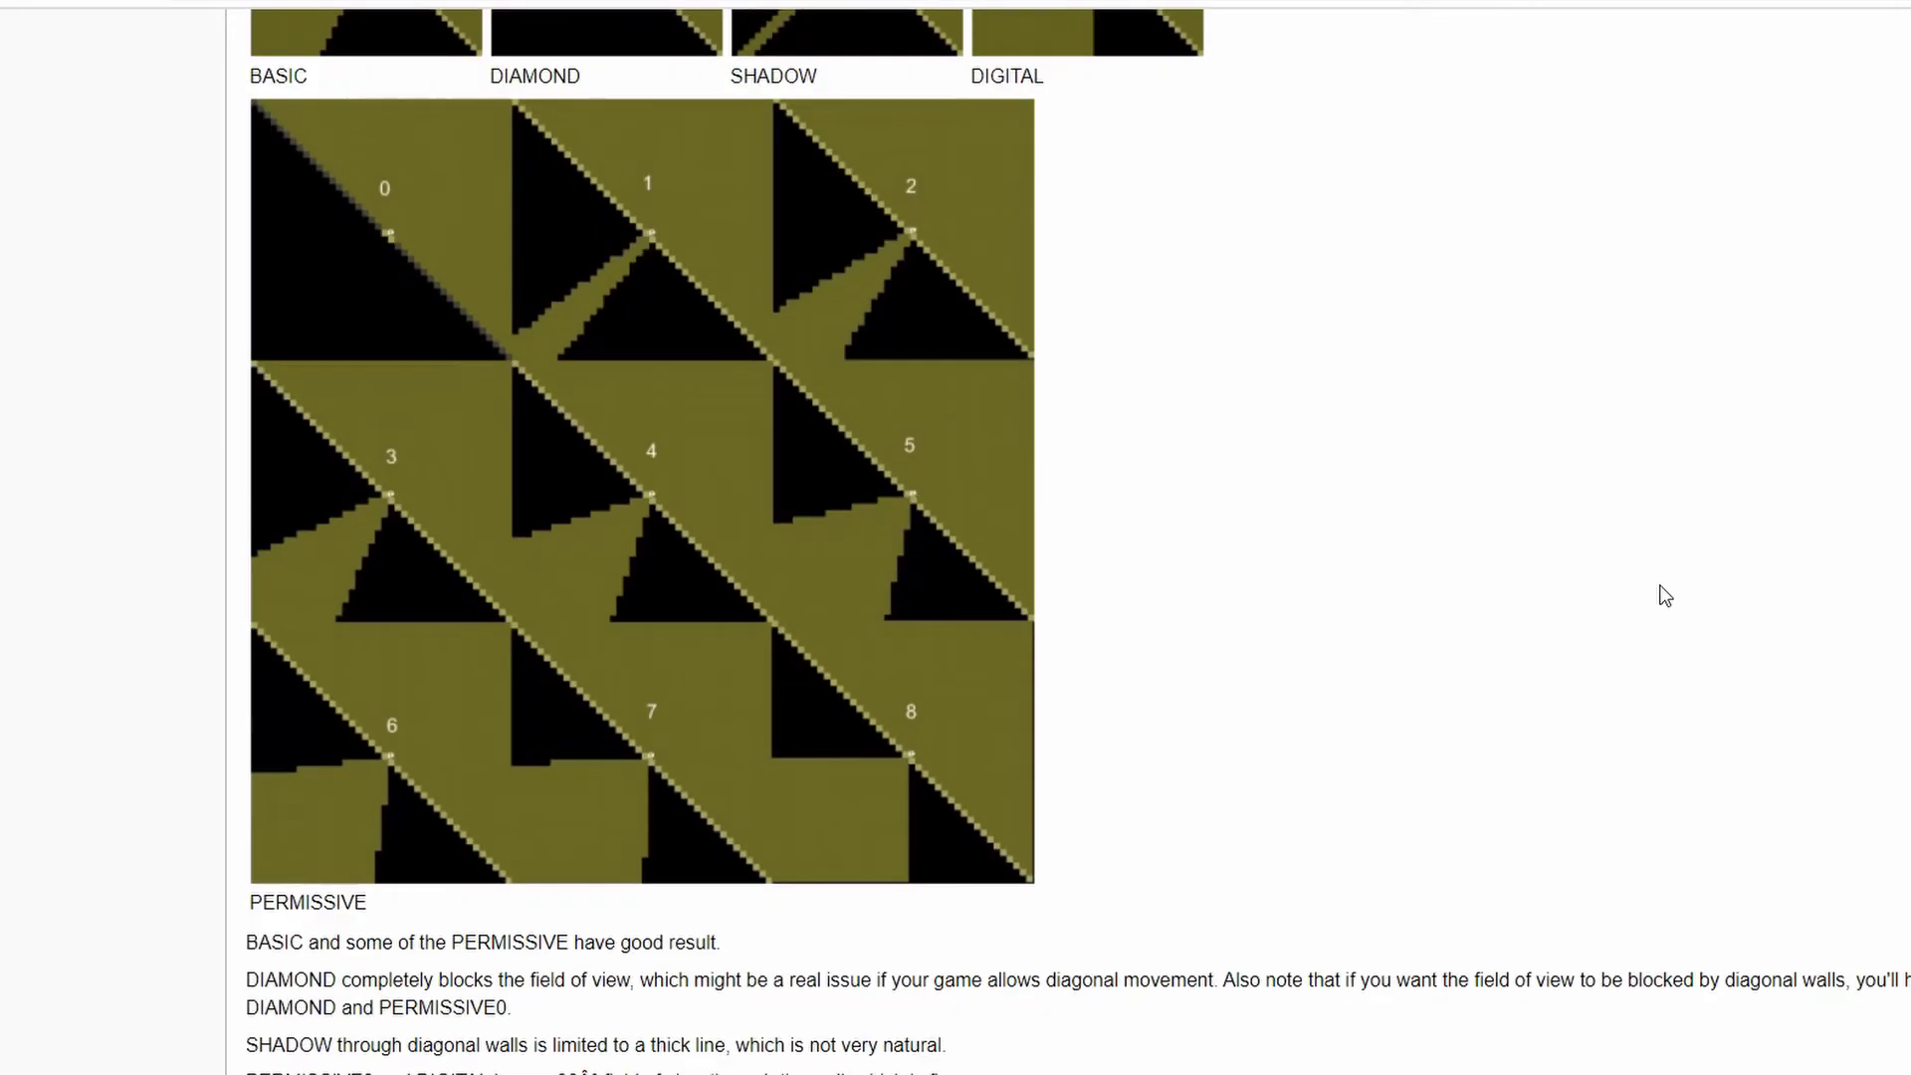
pyautogui.scroll(-2, 1664, 596)
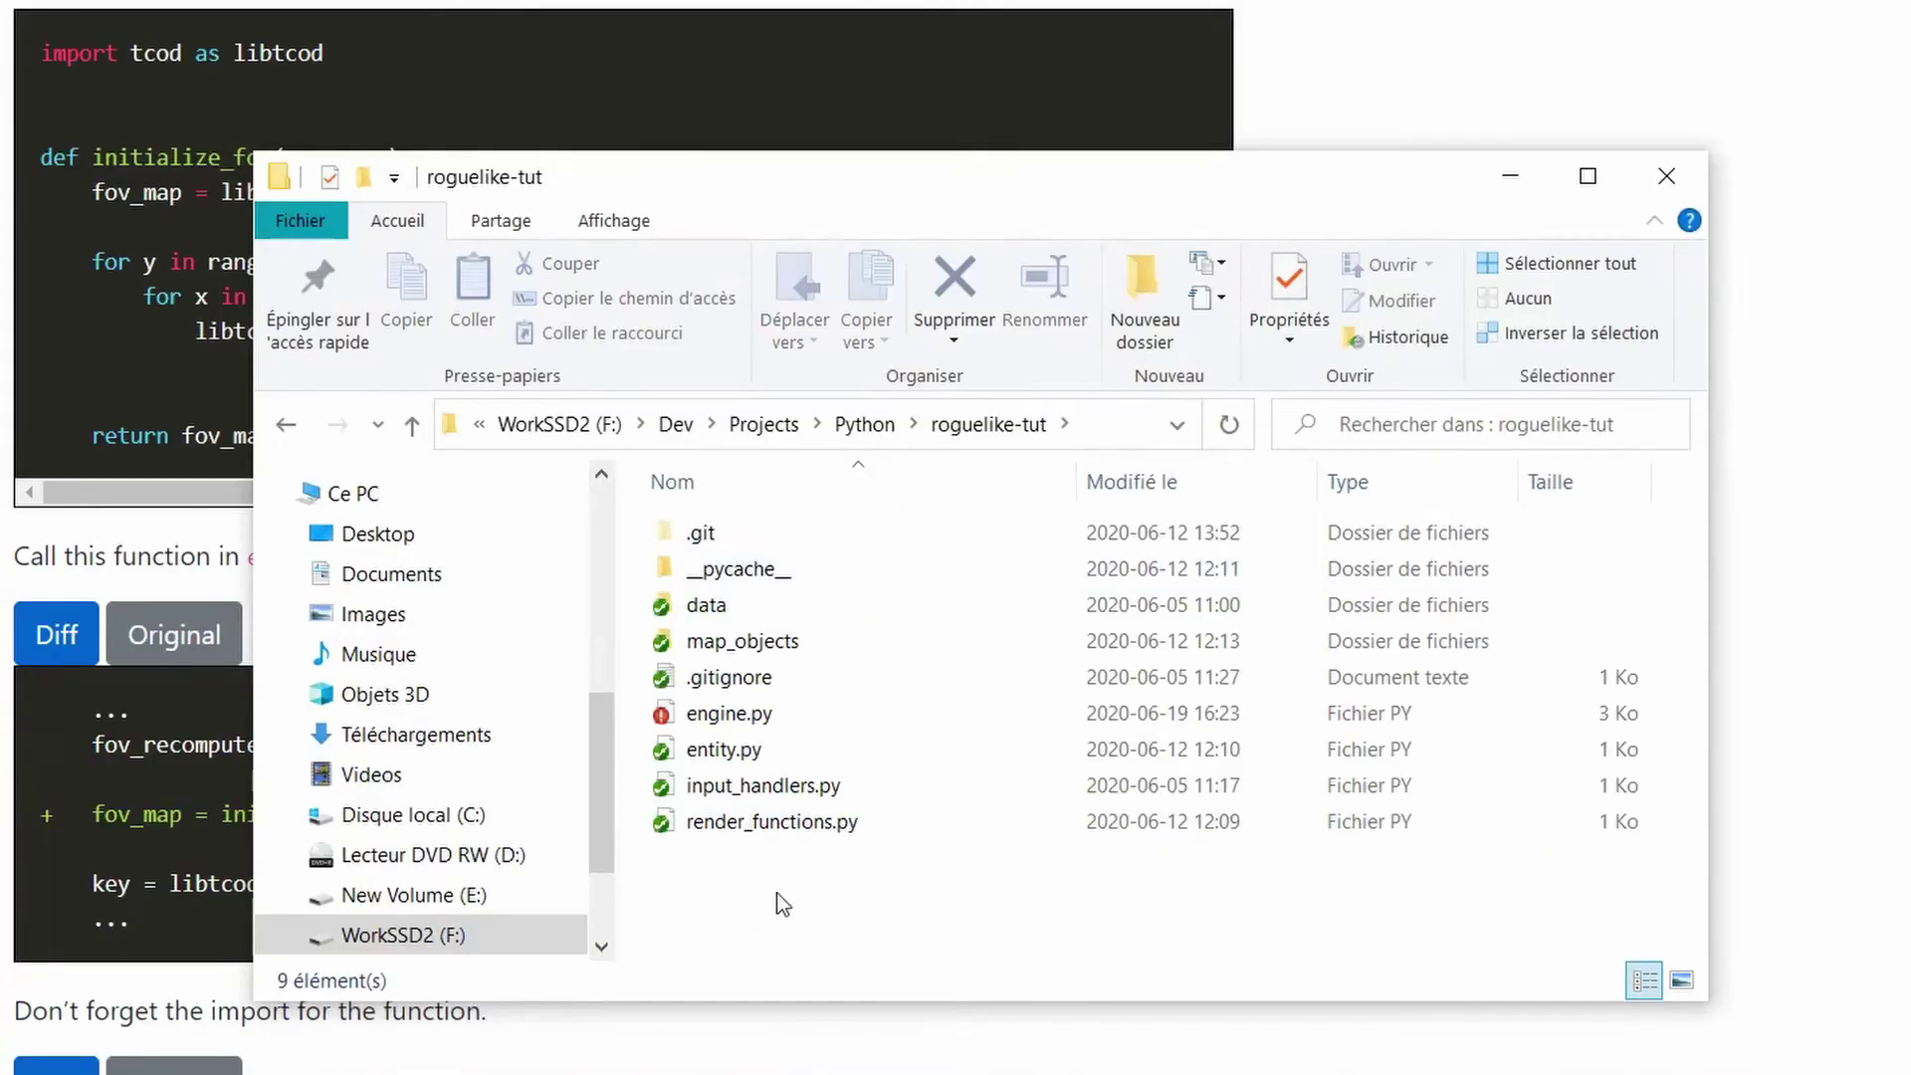
# Create a new text document named fov_functions.py in roguelike-tut and open it in Notepad++
pyautogui.rightClick(731, 904)
pyautogui.click(1259, 787)
pyautogui.write('fov_functions.py')
pyautogui.press('Return')
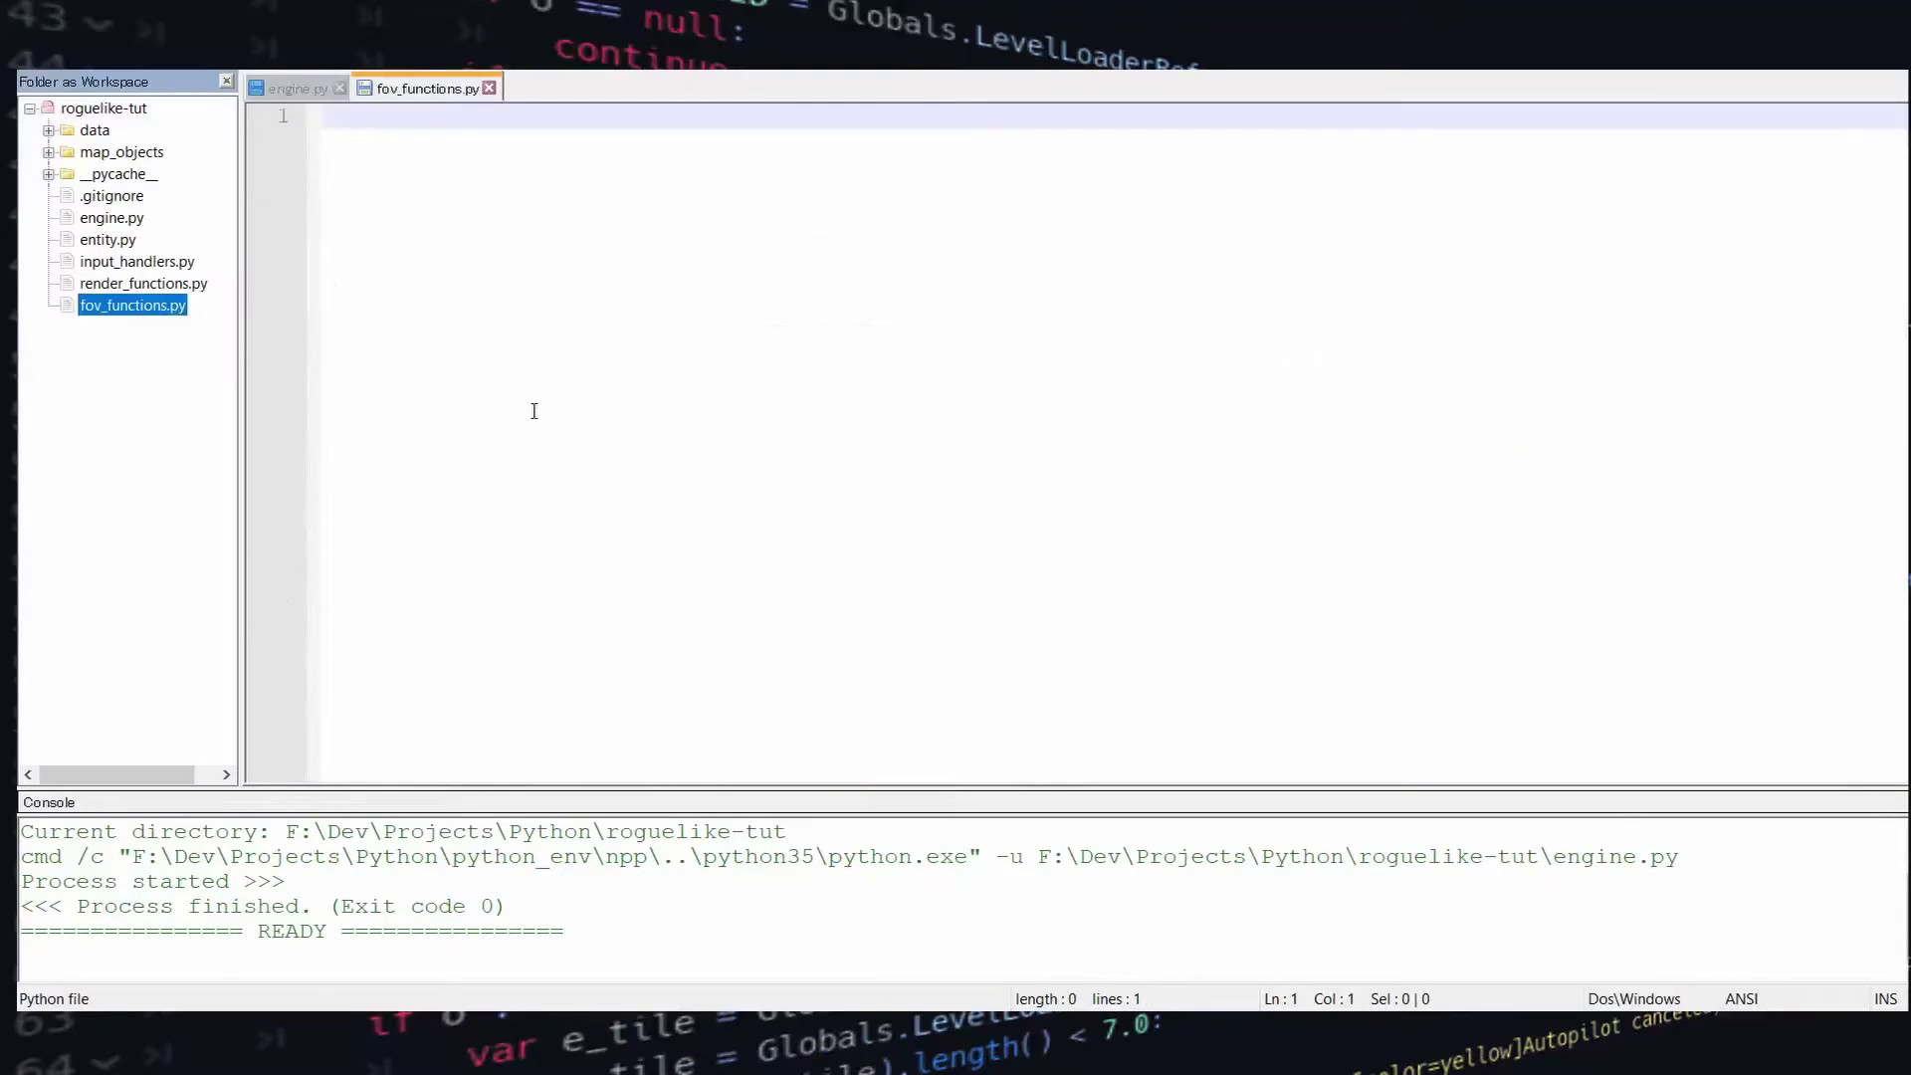
pyautogui.click(454, 221)
pyautogui.write('import tcod as libtcod')
# Write initialize_fov(game_map), creating the map with map_new and nested loops calling map_set_properties
pyautogui.press('Return')
pyautogui.press('Return')
pyautogui.write('def')
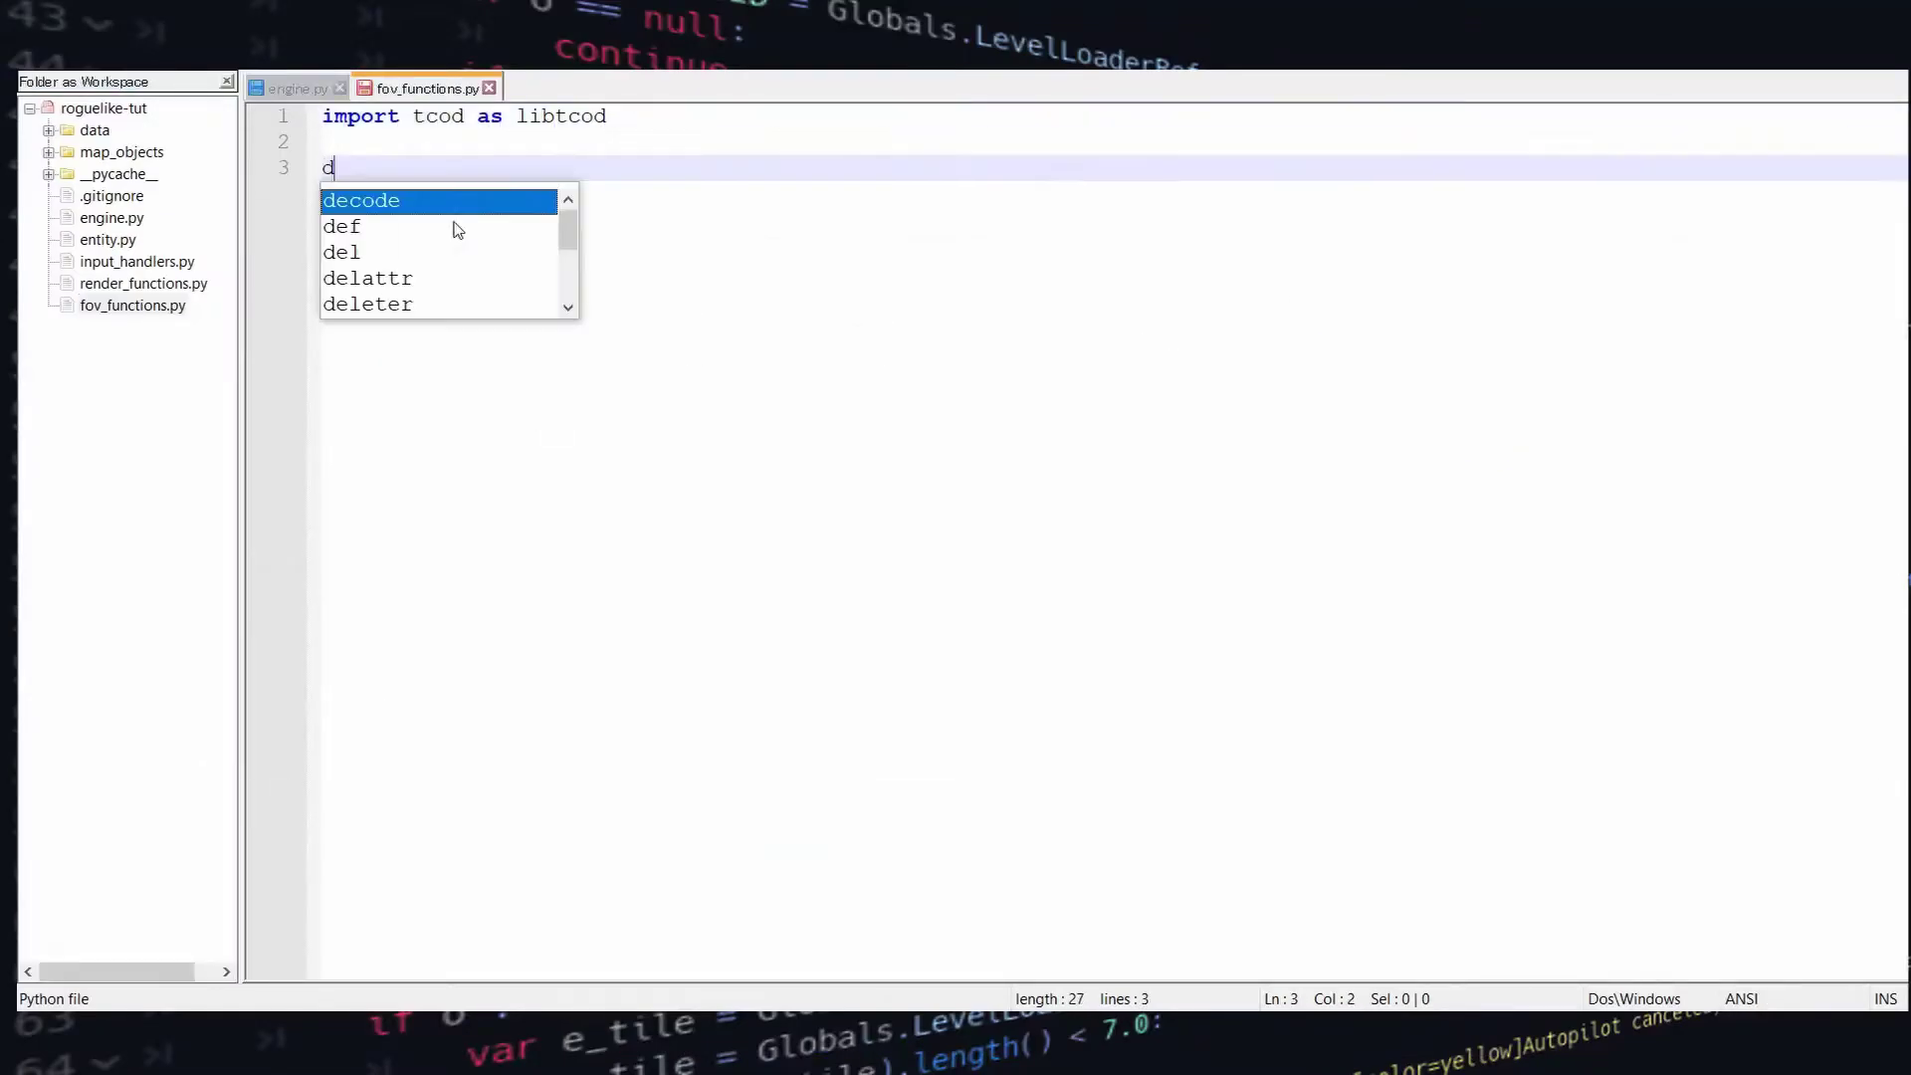
pyautogui.write(' initialize_fov(game_map):')
pyautogui.press('Return')
pyautogui.write('fov_map = libtcod.map_new(game_map.width, game_map.height)')
pyautogui.press('Return')
pyautogui.press('Return')
pyautogui.write('for ')
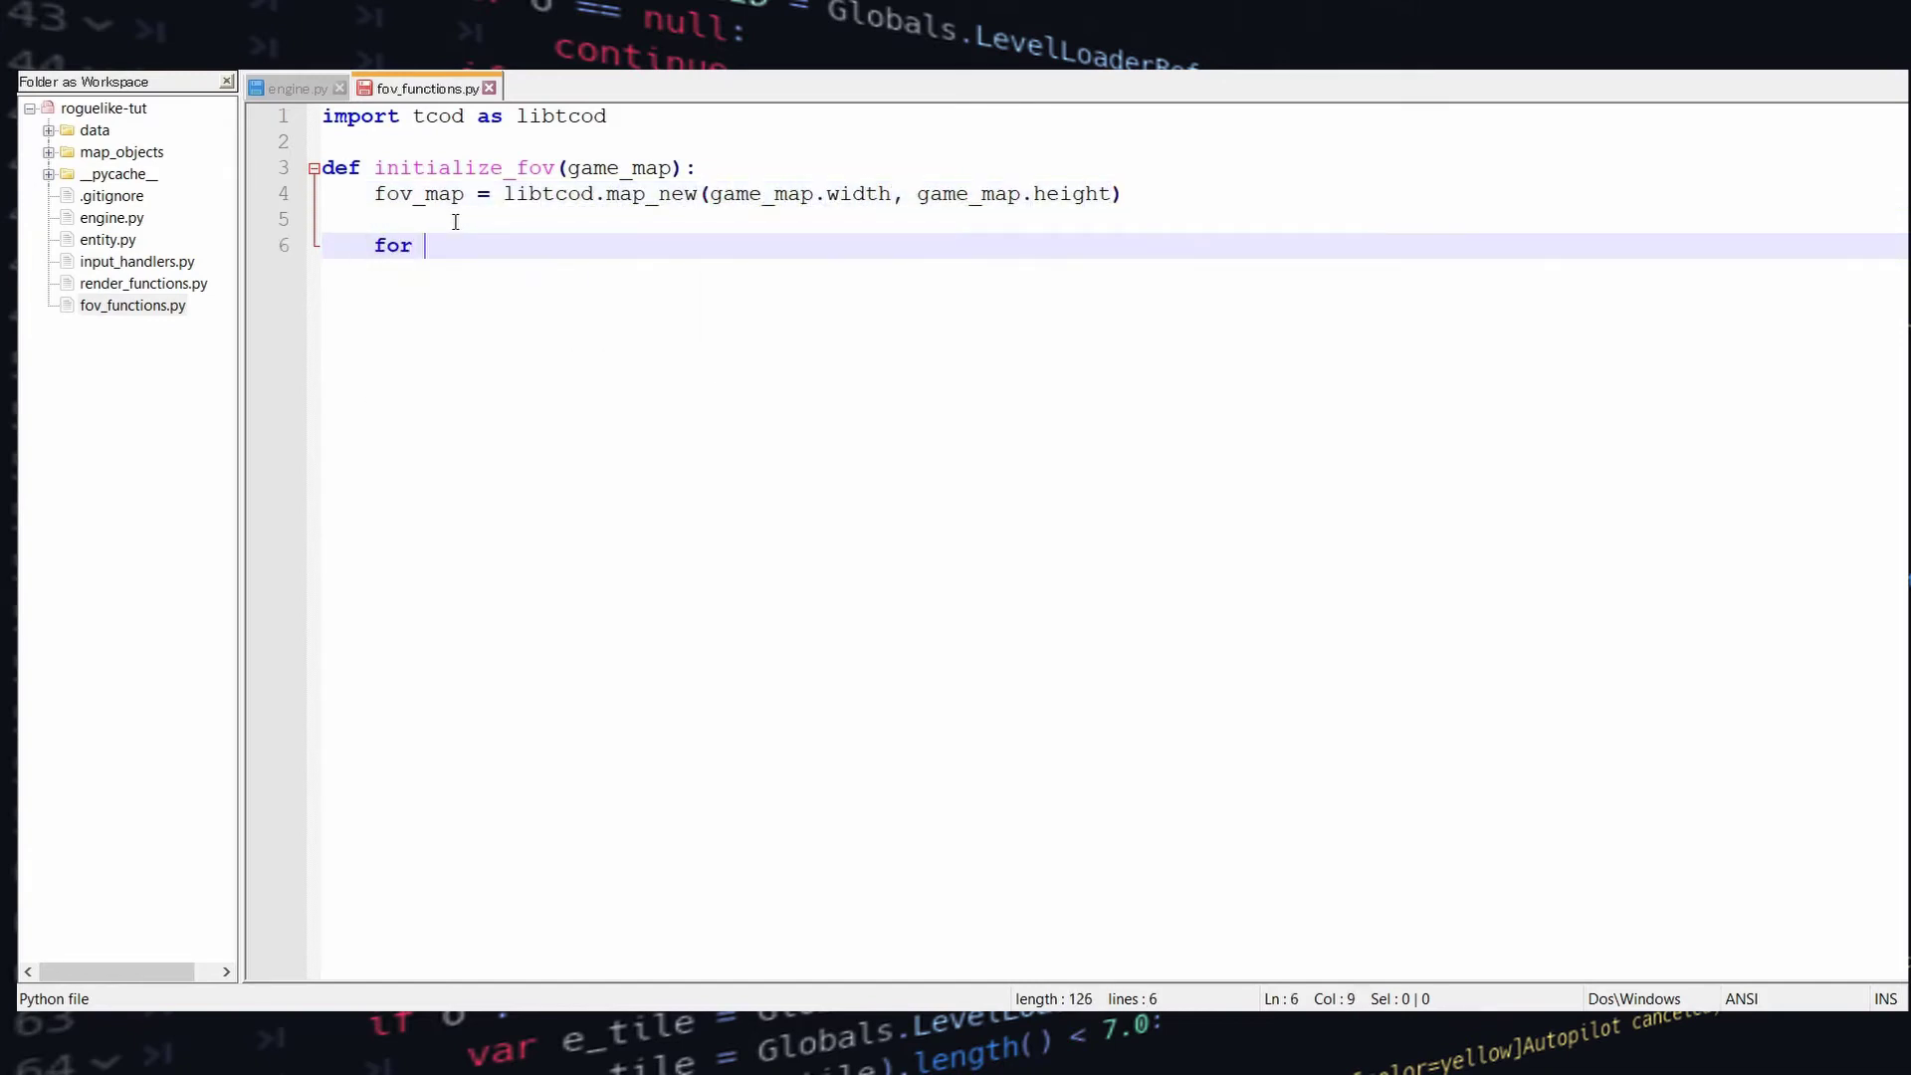
pyautogui.write('y in range(game_map.height):')
pyautogui.press('Return')
pyautogui.write('for x in range(game_map')
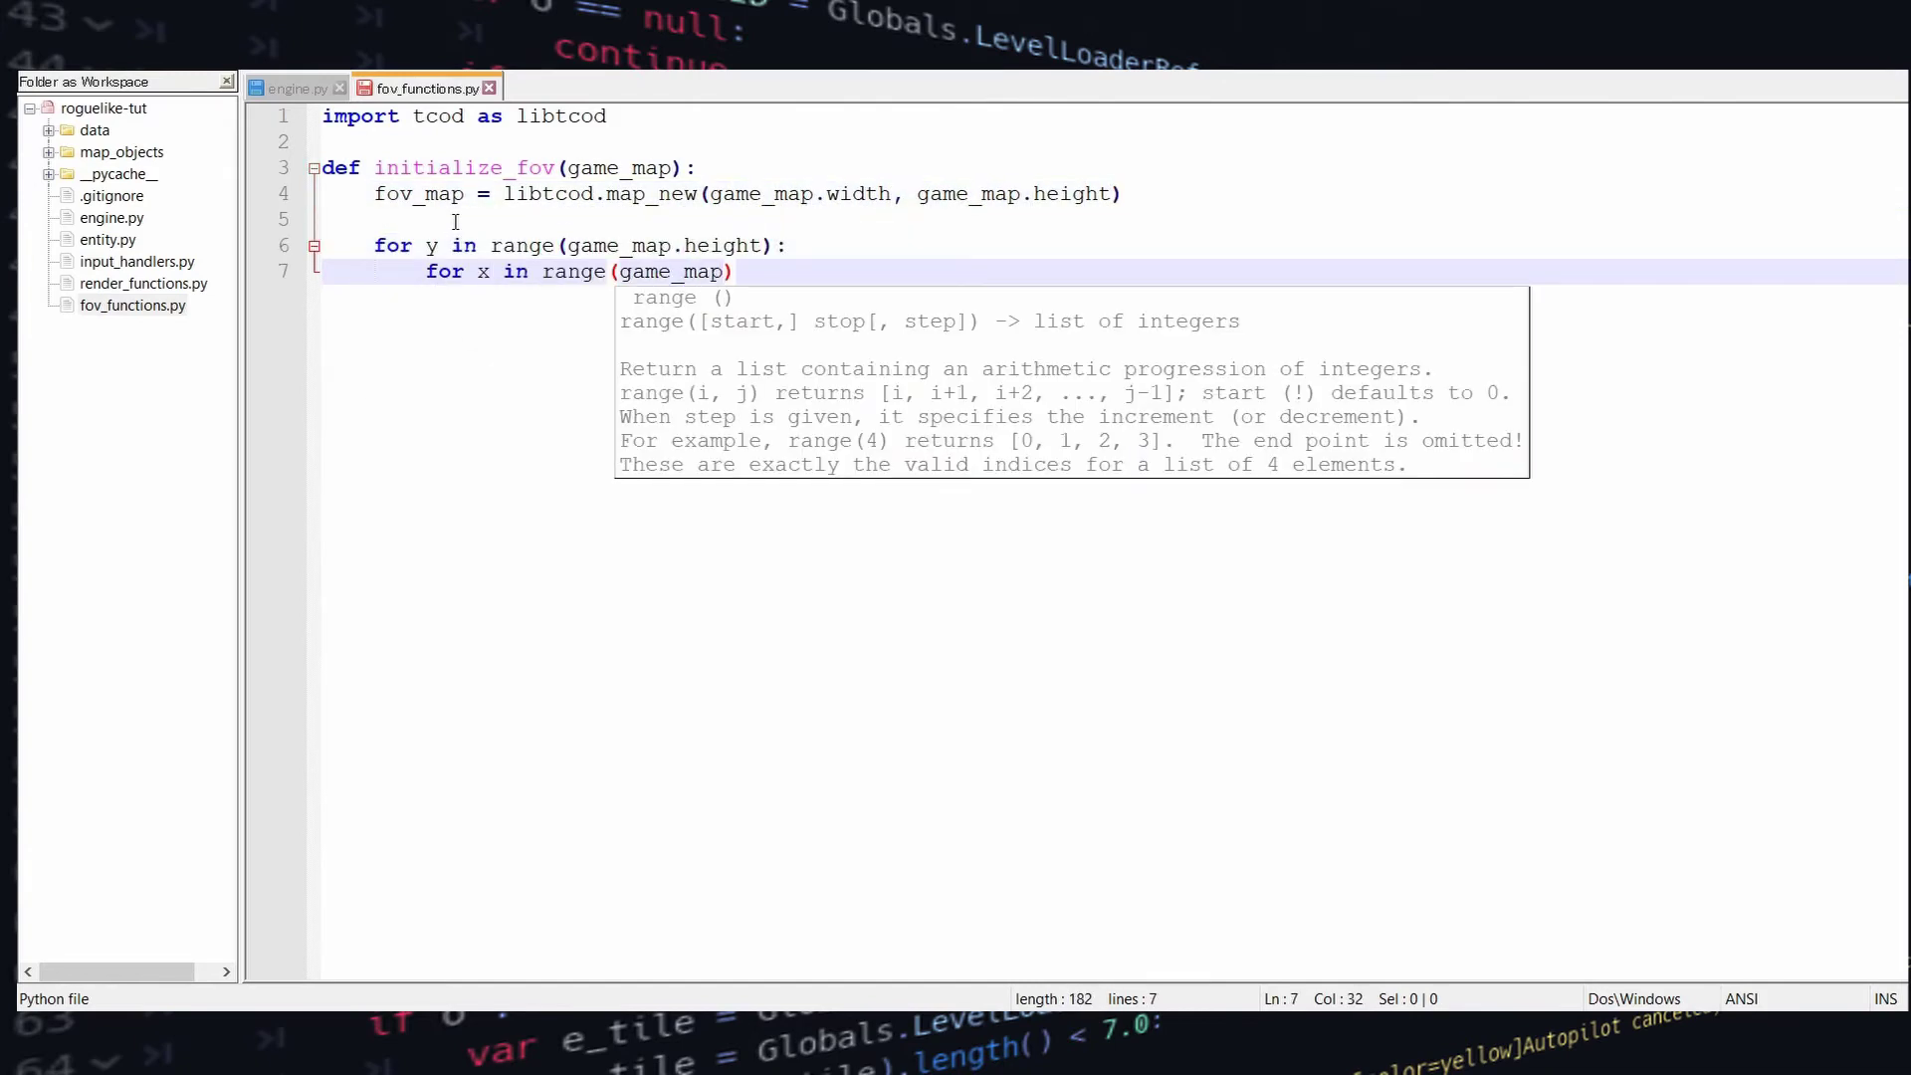
pyautogui.write('.width):')
pyautogui.press('Return')
pyautogui.write('libtcod.map_set_properties(fov_map, x, y, not game_map.tiles[x][y].block_sight')
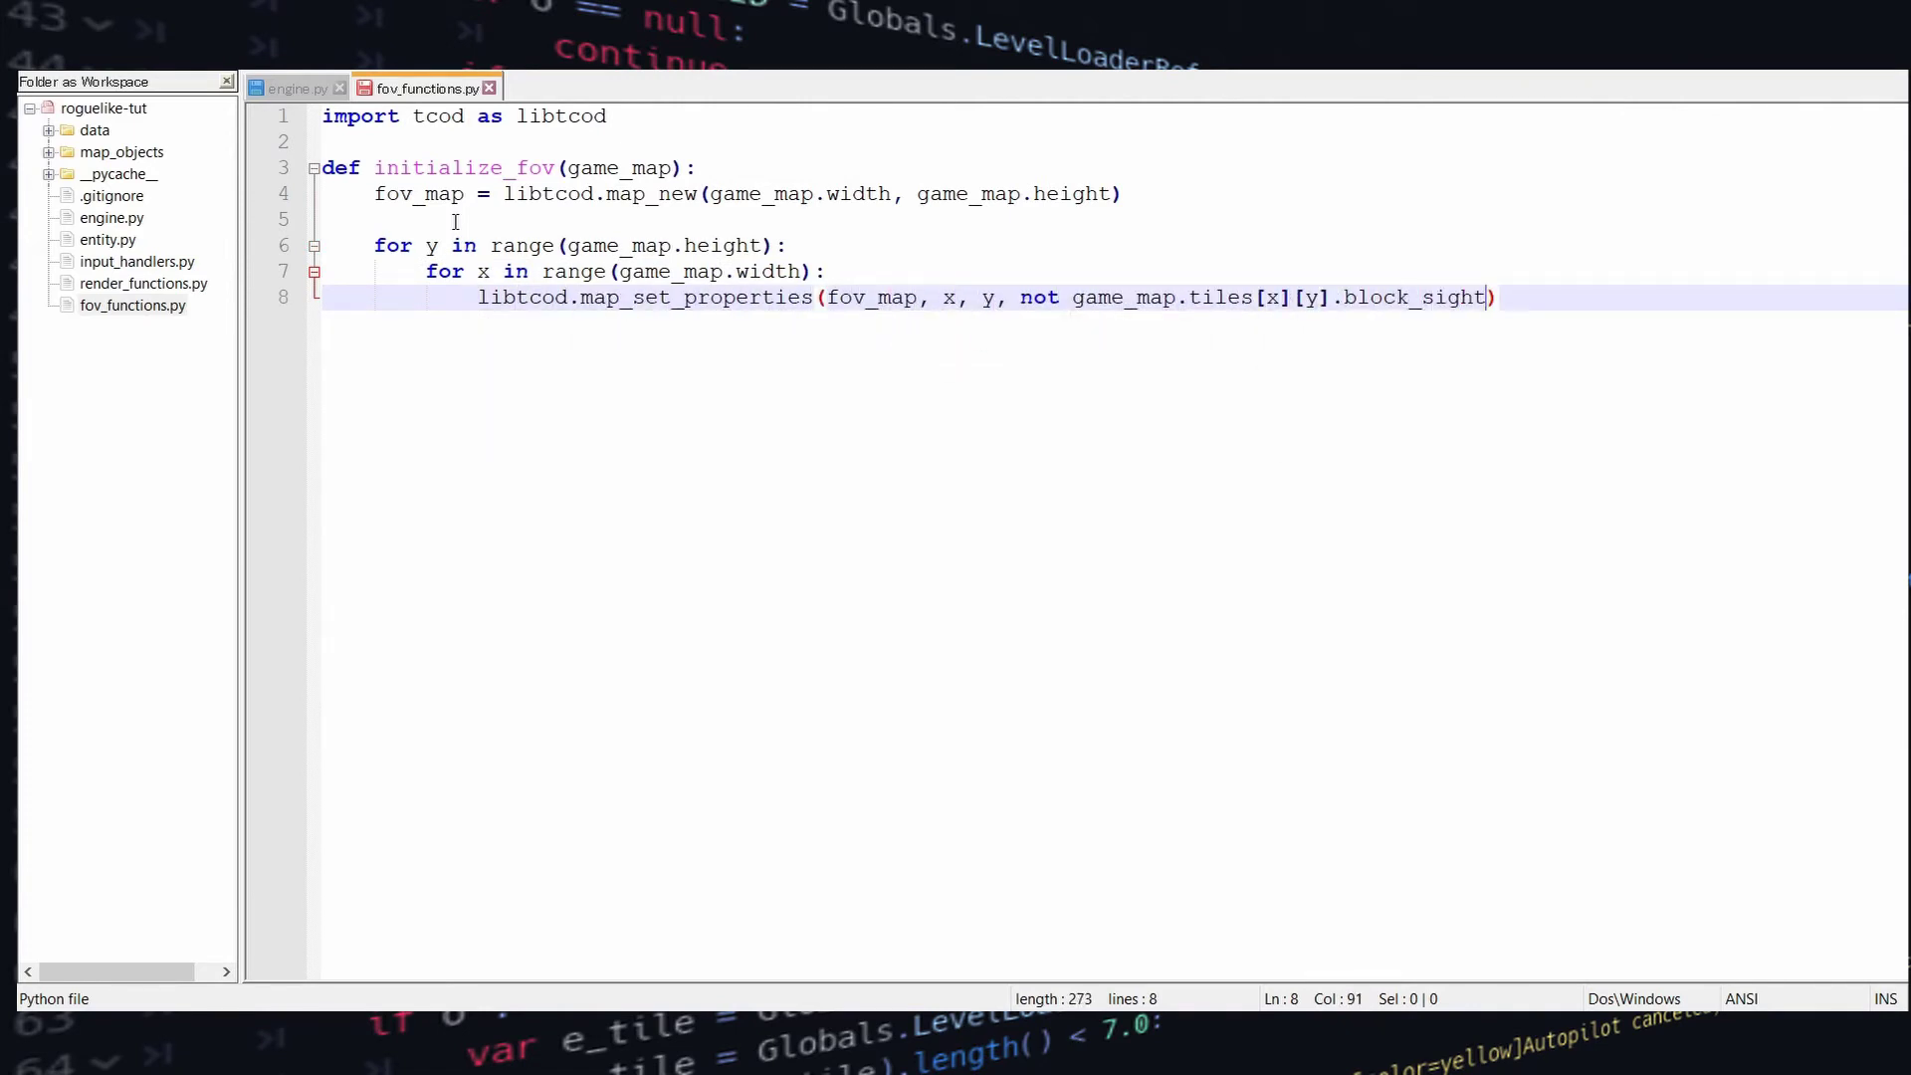
# Split the map_set_properties call across block_sight and blocked lines, then return fov_map
pyautogui.click(1019, 297)
pyautogui.press('Return')
pyautogui.press('End')
pyautogui.press('Left')
pyautogui.write(',')
pyautogui.press('Return')
pyautogui.write('not game_map.tiles[')
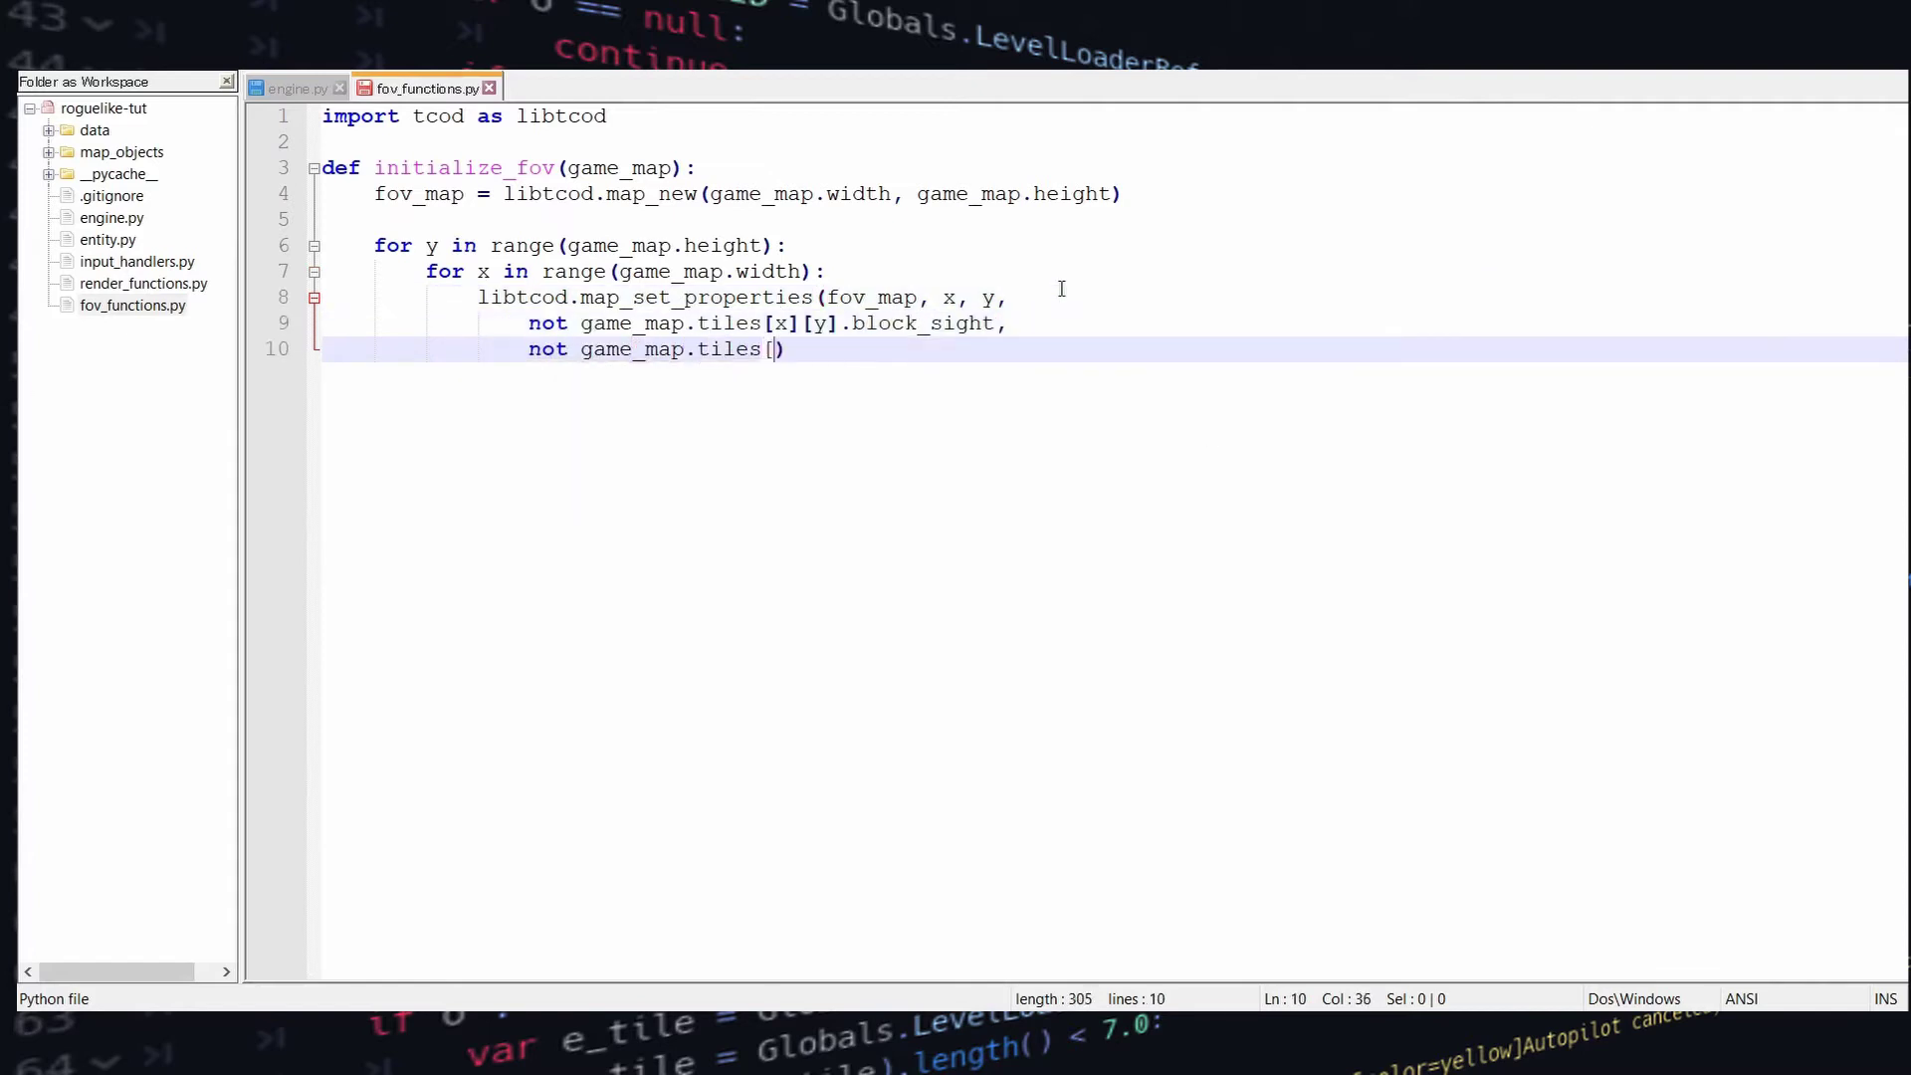
pyautogui.write('x][y].blocked')
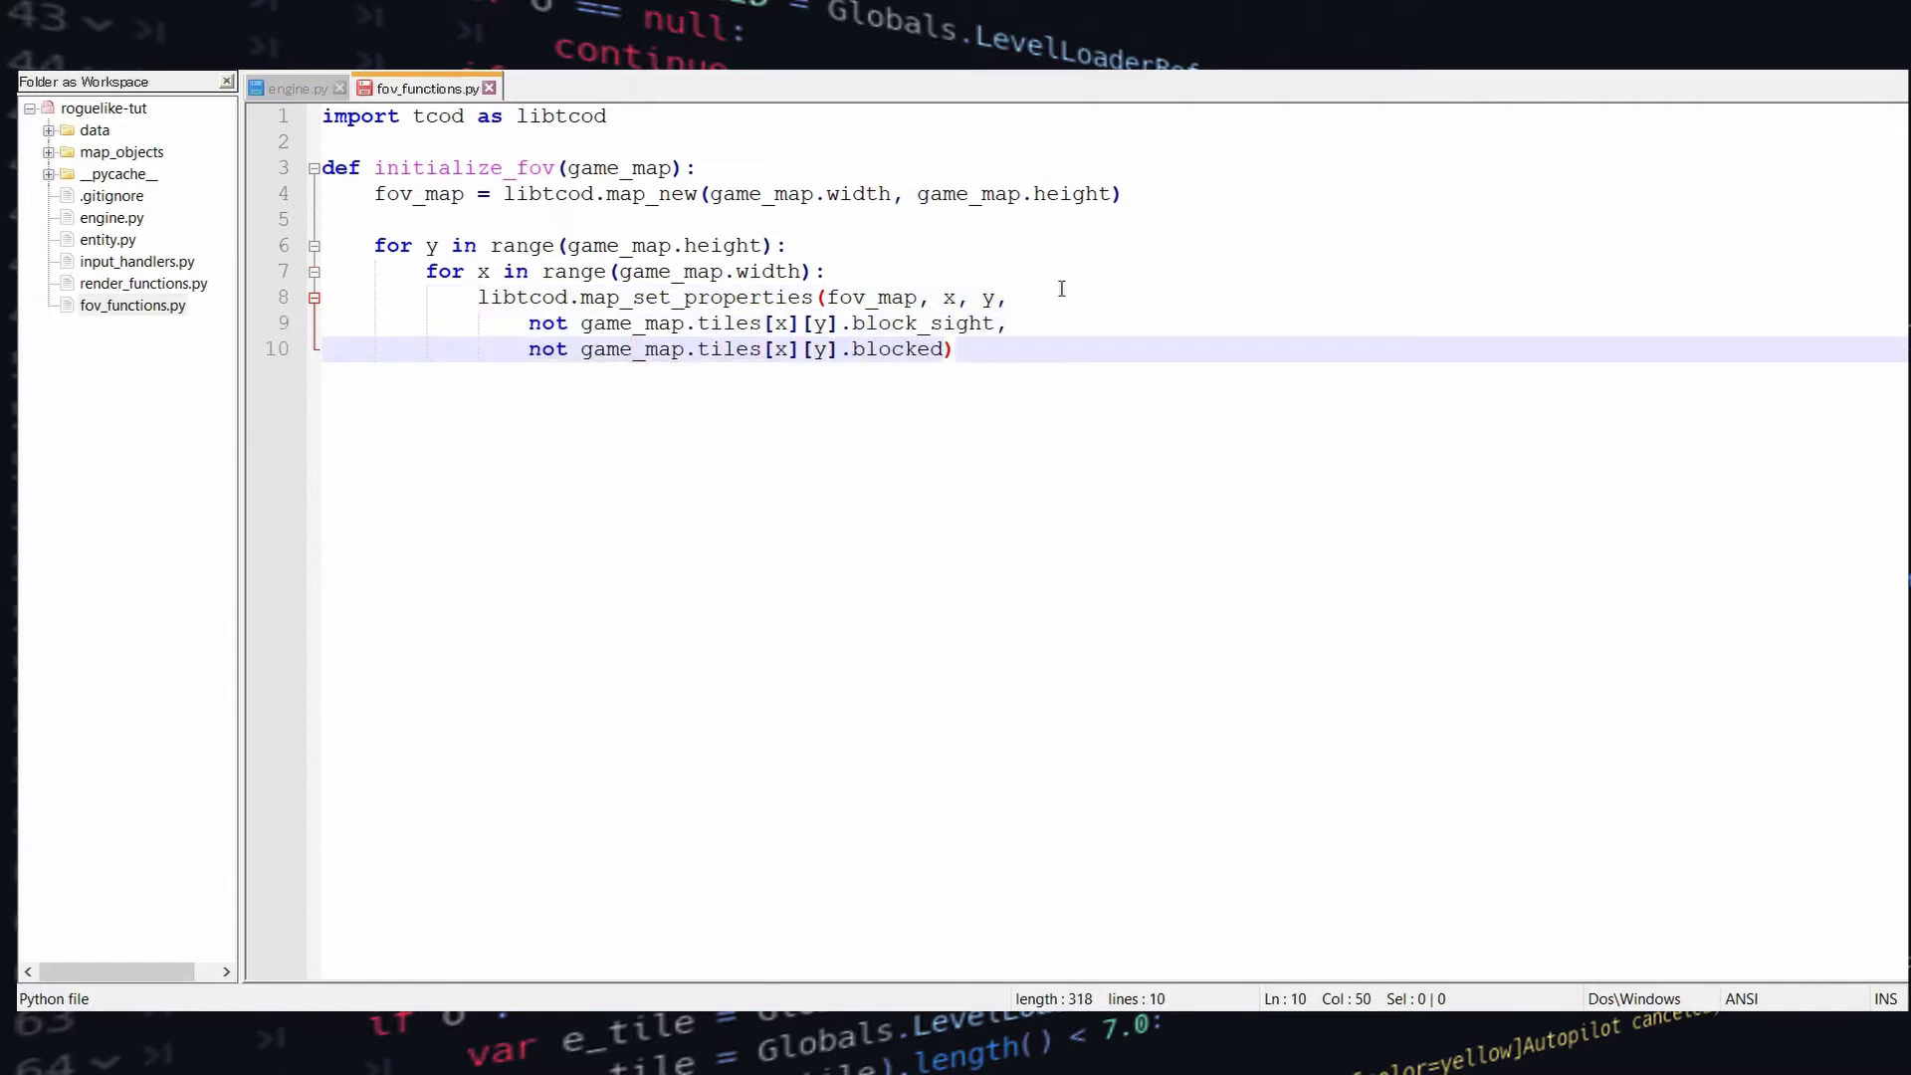
pyautogui.press('Return')
pyautogui.press('Return')
pyautogui.press('BackSpace')
pyautogui.press('BackSpace')
pyautogui.write('return fov_map')
pyautogui.press('Return')
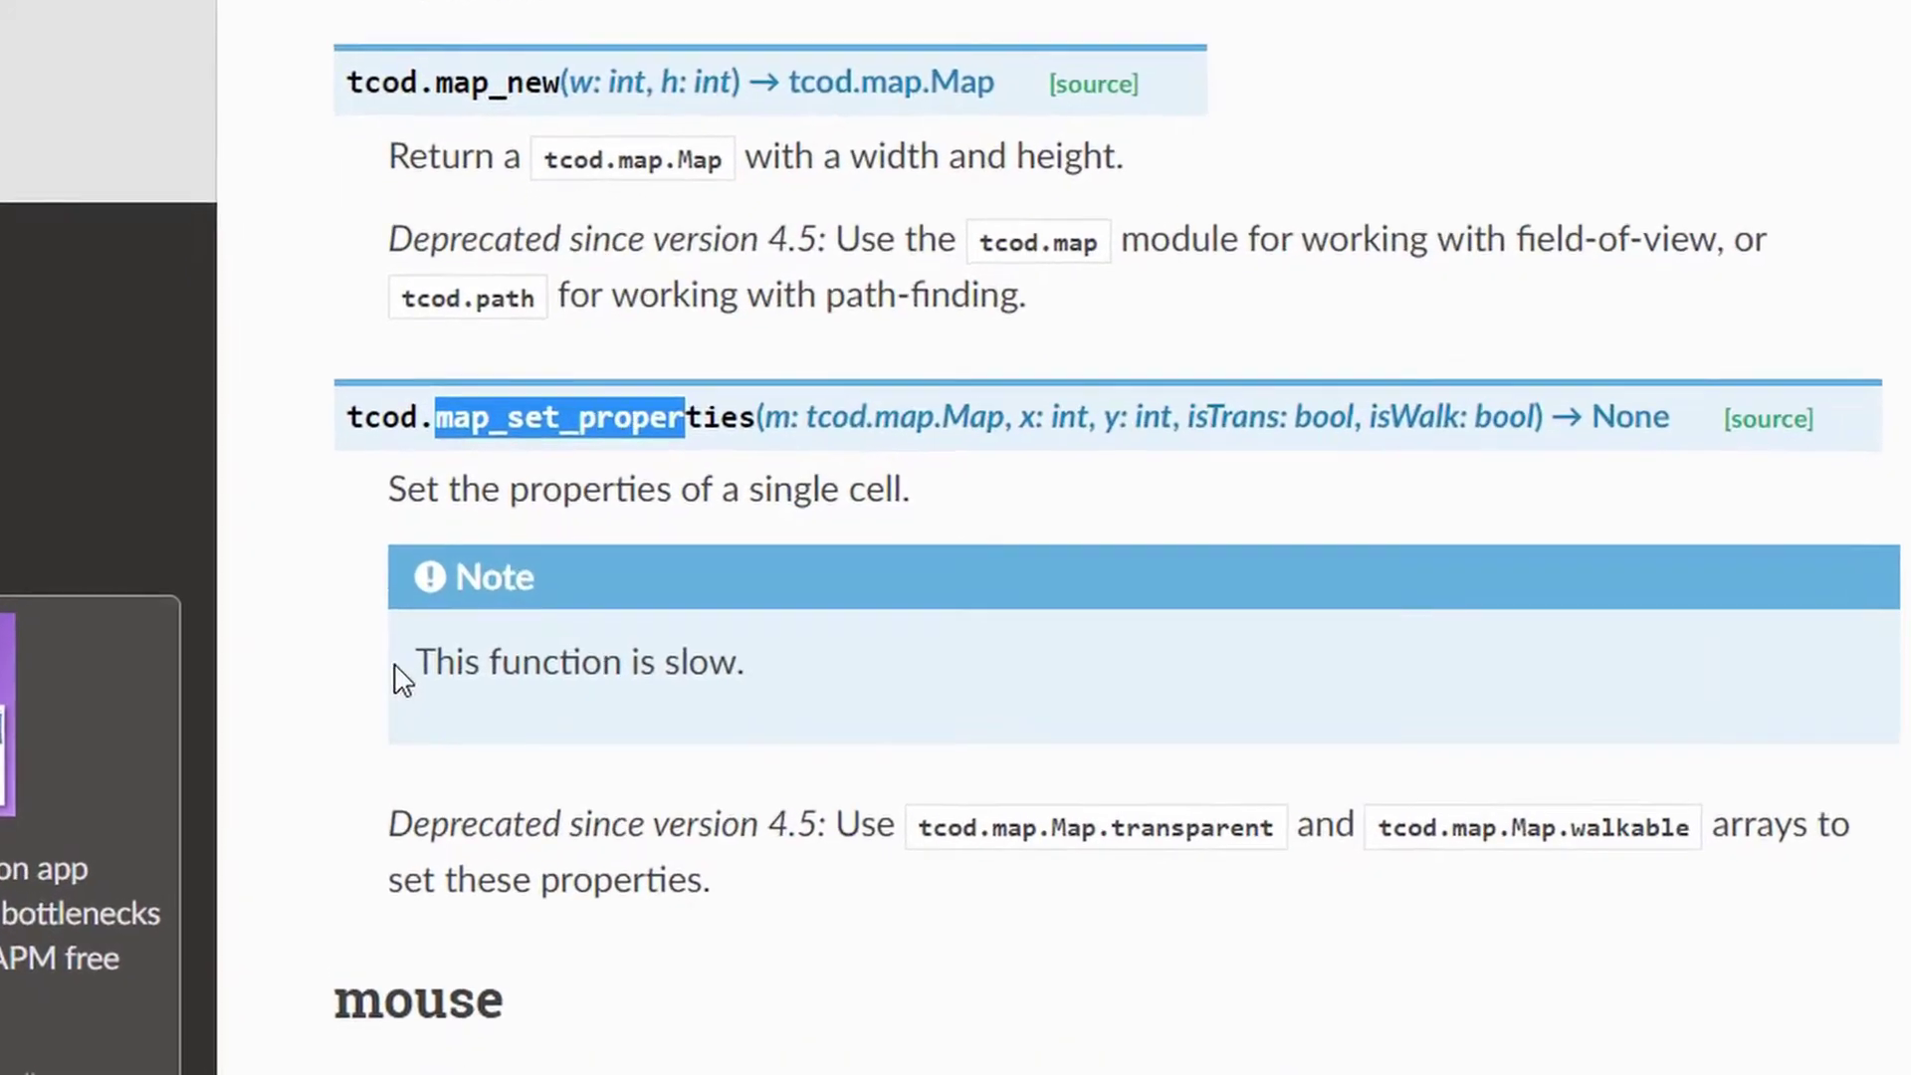
# Highlight the 'This function is slow.' note and follow the tcod.map.Map.transparent link
pyautogui.moveTo(397, 657); pyautogui.dragTo(777, 659)
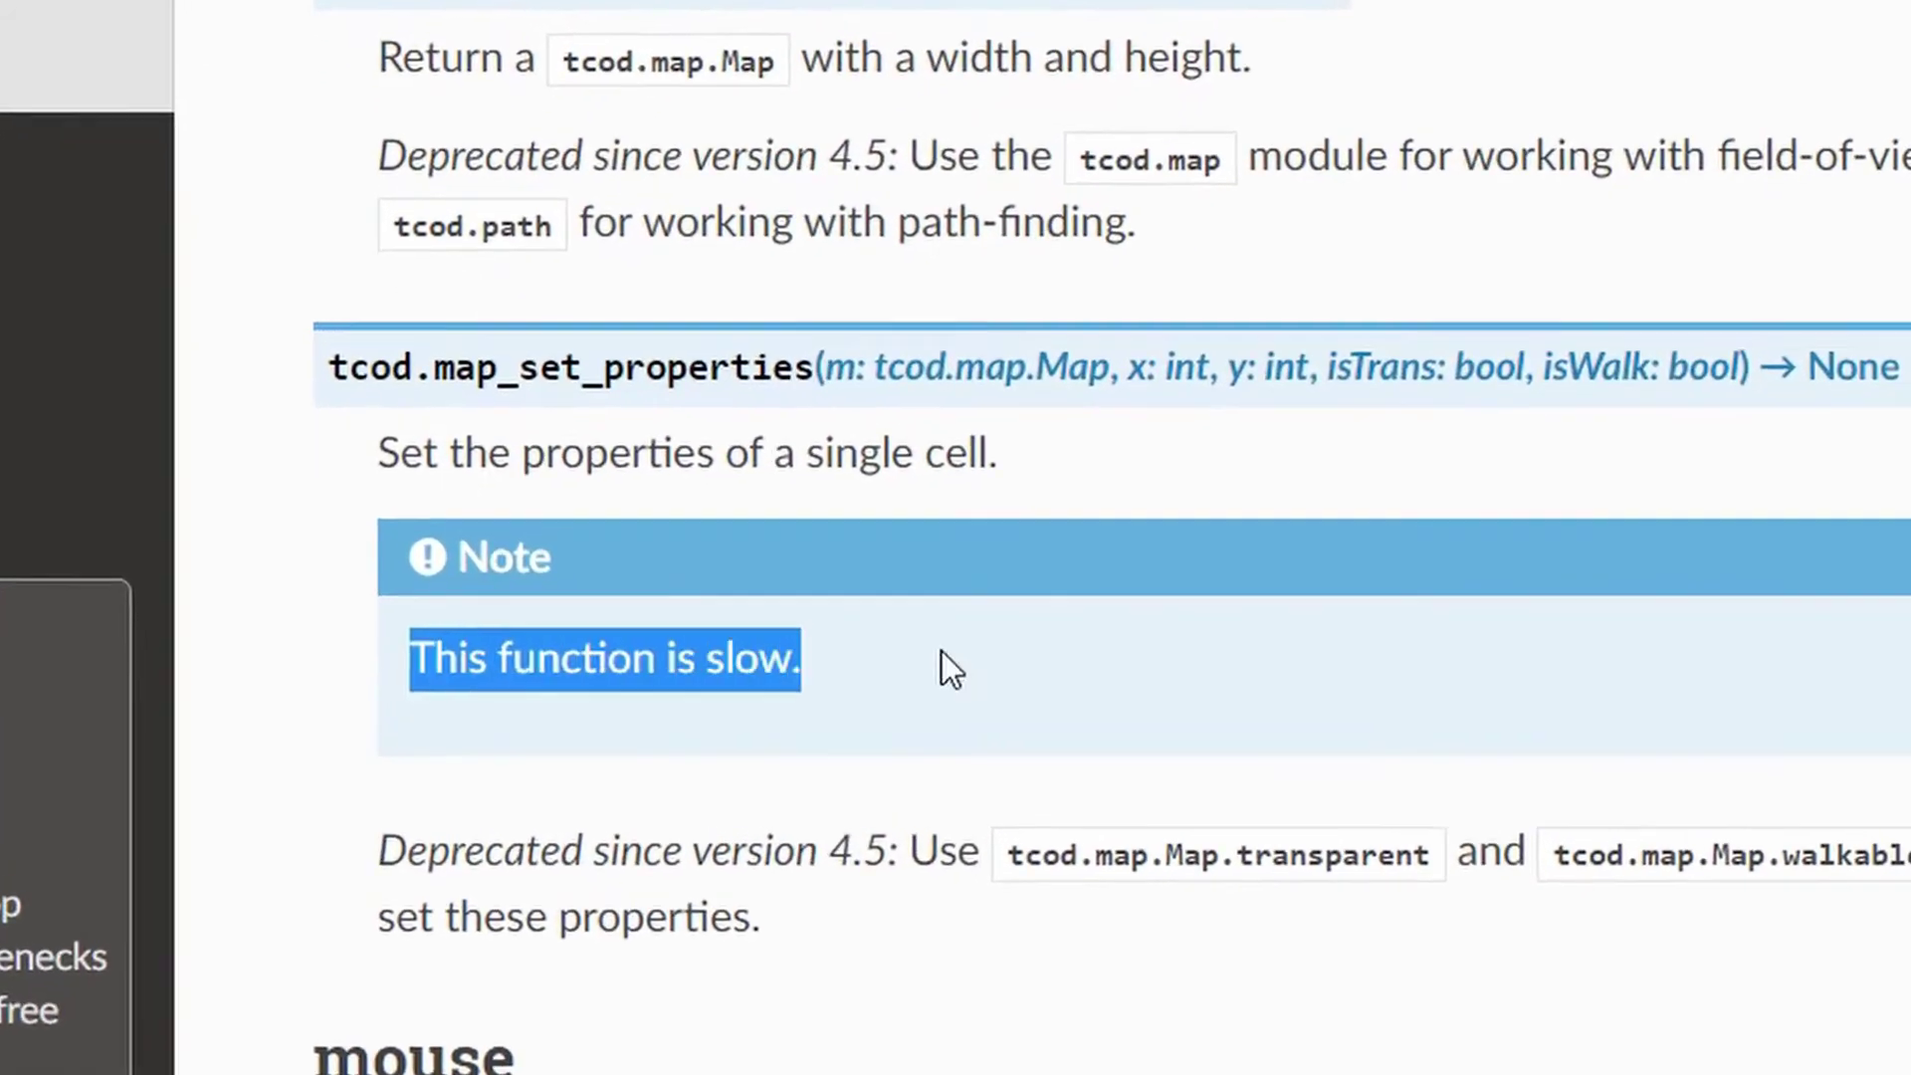
pyautogui.click(1164, 661)
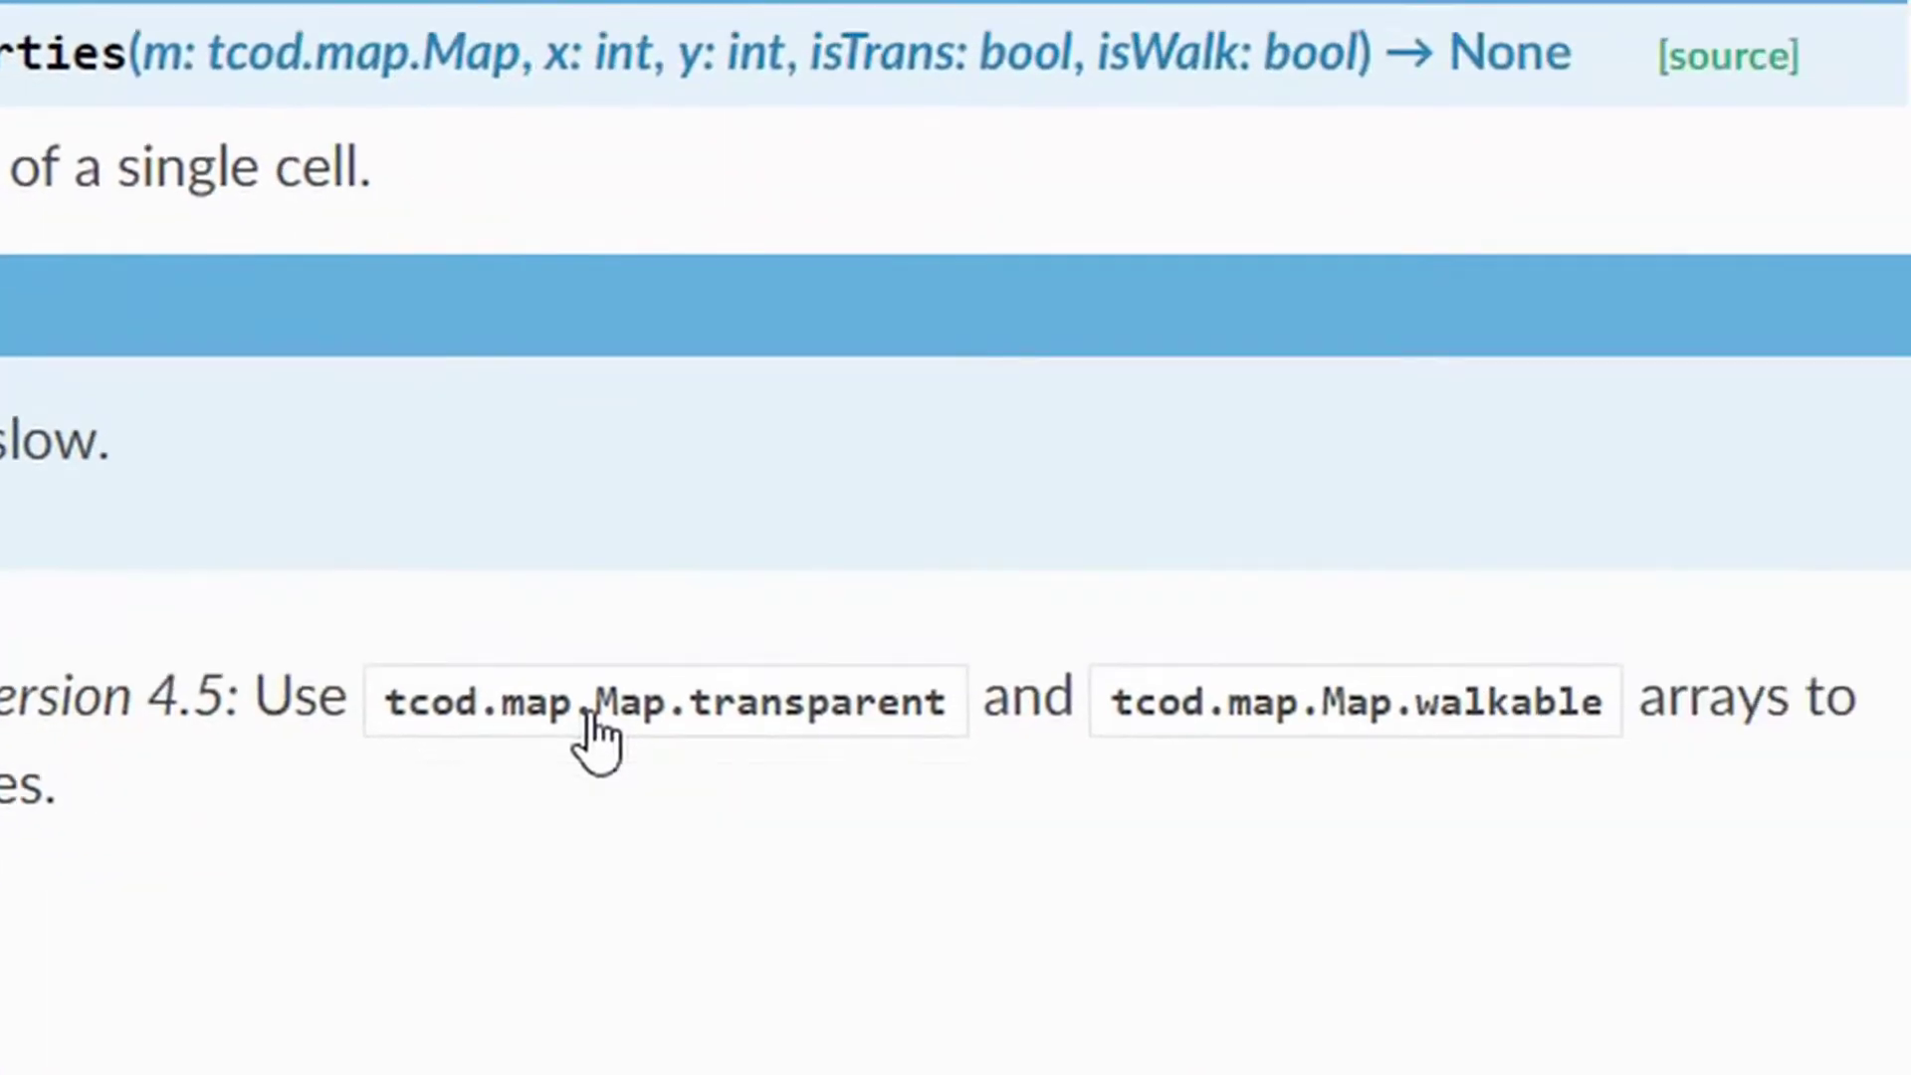
pyautogui.click(595, 715)
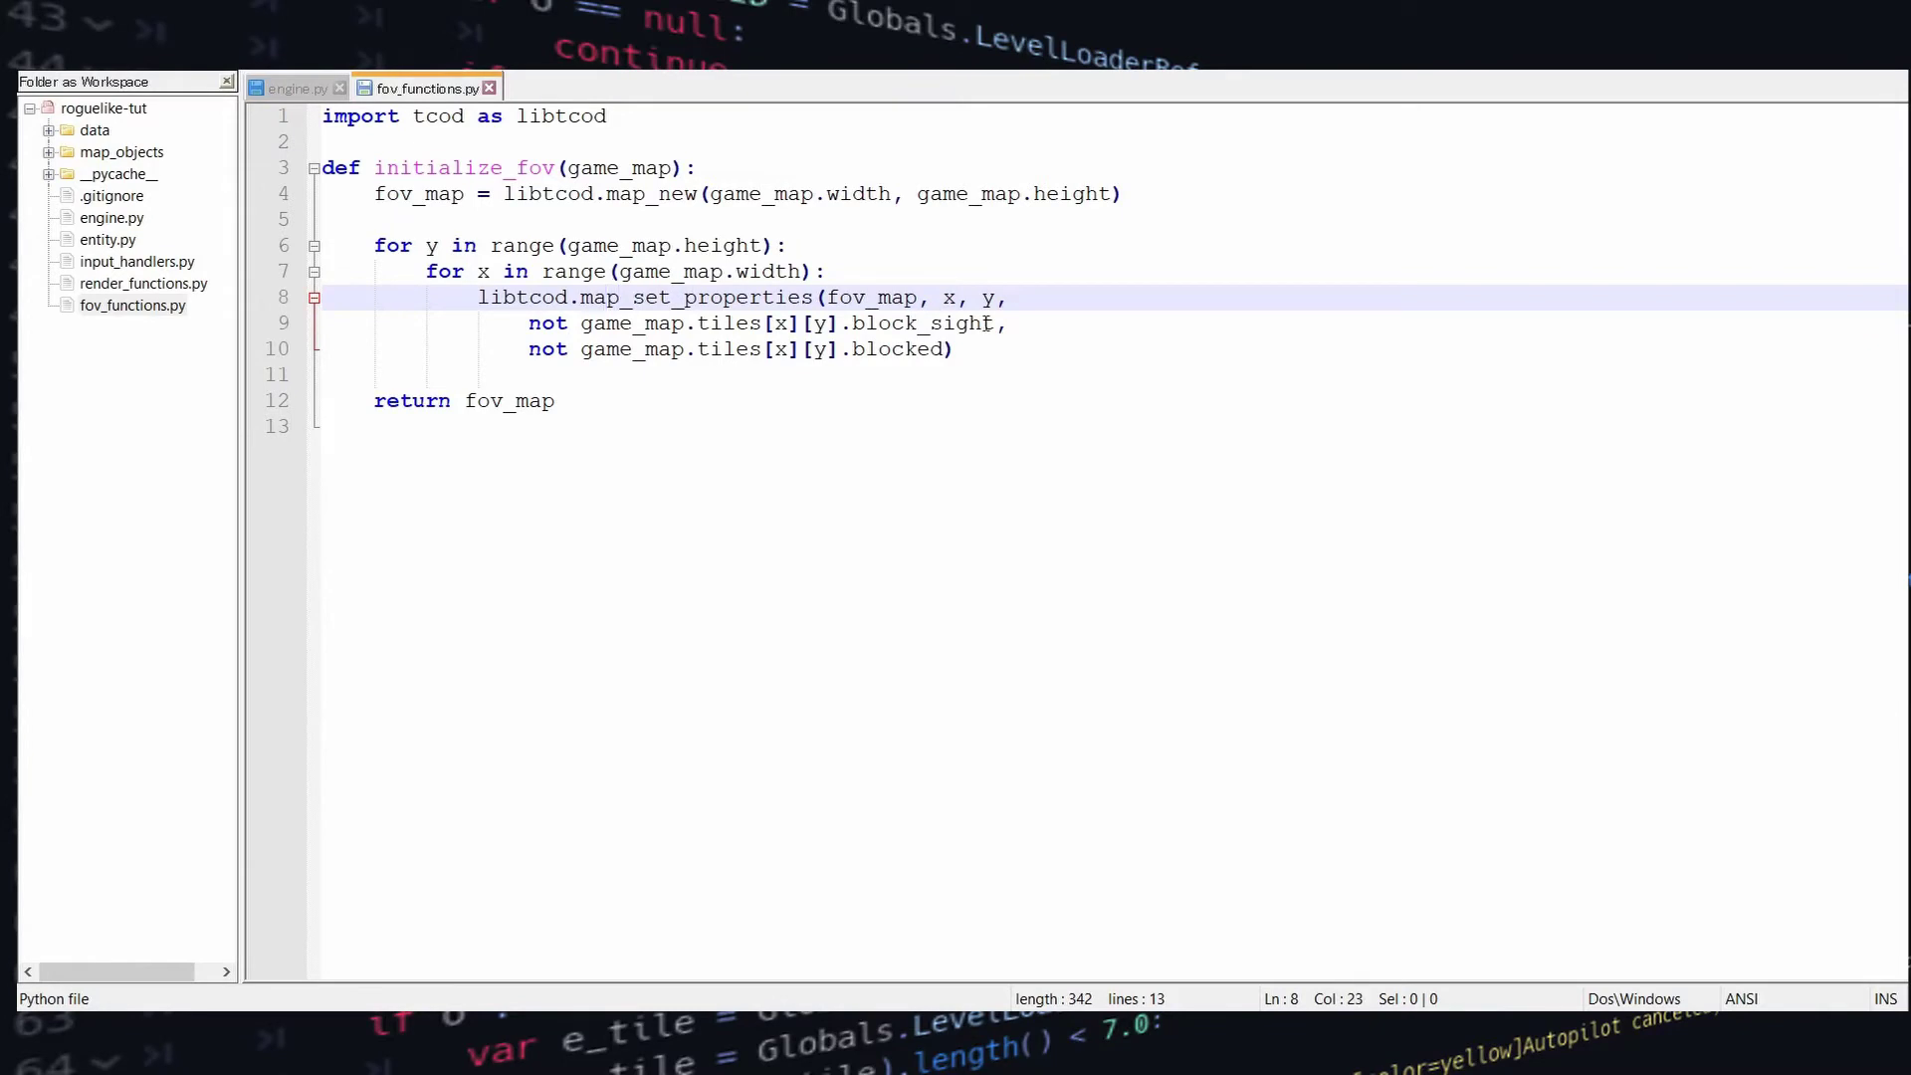
# Assign fov_map.transparent and fov_map.walkable for each cell from the tile flags
pyautogui.press('Return')
pyautogui.press('Up')
pyautogui.write('fov')
pyautogui.press('Return')
pyautogui.write('fov_map.transparent[x][y] =')
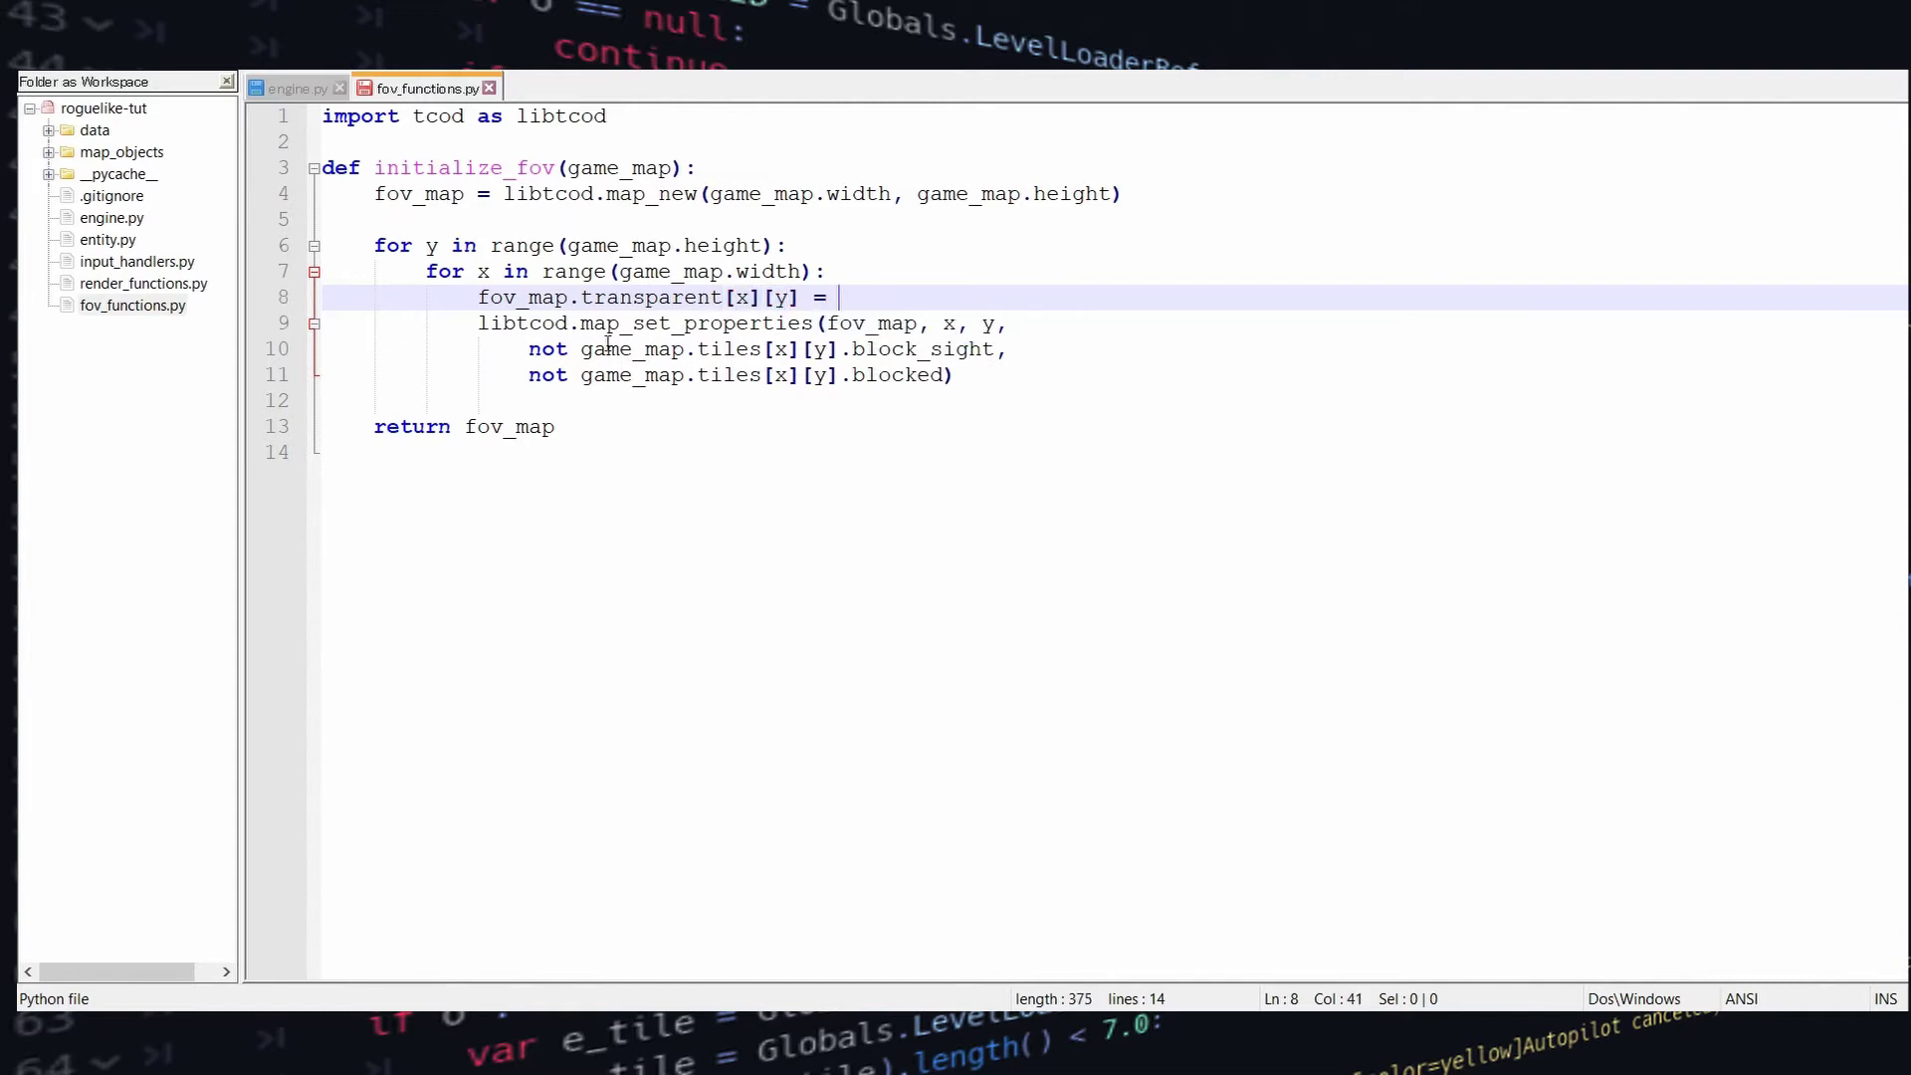
pyautogui.moveTo(581, 348); pyautogui.dragTo(994, 348)
pyautogui.hotkey('ctrl', 'c')
pyautogui.click(903, 297)
pyautogui.hotkey('ctrl', 'v')
pyautogui.press('Return')
pyautogui.write('fov_map.t')
pyautogui.press('BackSpace')
pyautogui.write('walkable[x][y] = game_map.tiles[x][y].blocked')
# Delete the old map_set_properties call from initialize_fov
pyautogui.press('Escape')
pyautogui.hotkey('shift', 'Down')
pyautogui.hotkey('shift', 'Down')
pyautogui.hotkey('shift', 'Down')
pyautogui.press('Delete')
# Import initialize_fov at the top of engine.py
pyautogui.hotkey('ctrl', 'Tab')
pyautogui.click(937, 349)
pyautogui.press('Return')
pyautogui.write('from fov_functions import initialize_fov')
# Add fov_map = initialize_fov(game_map) after the mouse setup in main
pyautogui.press('Down')
pyautogui.press('Down')
pyautogui.press('Down')
pyautogui.press('Down')
pyautogui.press('Down')
pyautogui.press('Down')
pyautogui.press('Up')
pyautogui.press('Up')
pyautogui.press('Up')
pyautogui.press('Return')
pyautogui.press('Return')
pyautogui.write('fov_map = initialize_fo')
pyautogui.press('Return')
pyautogui.write('(game_map)')
pyautogui.scroll(-3, 954, 485)
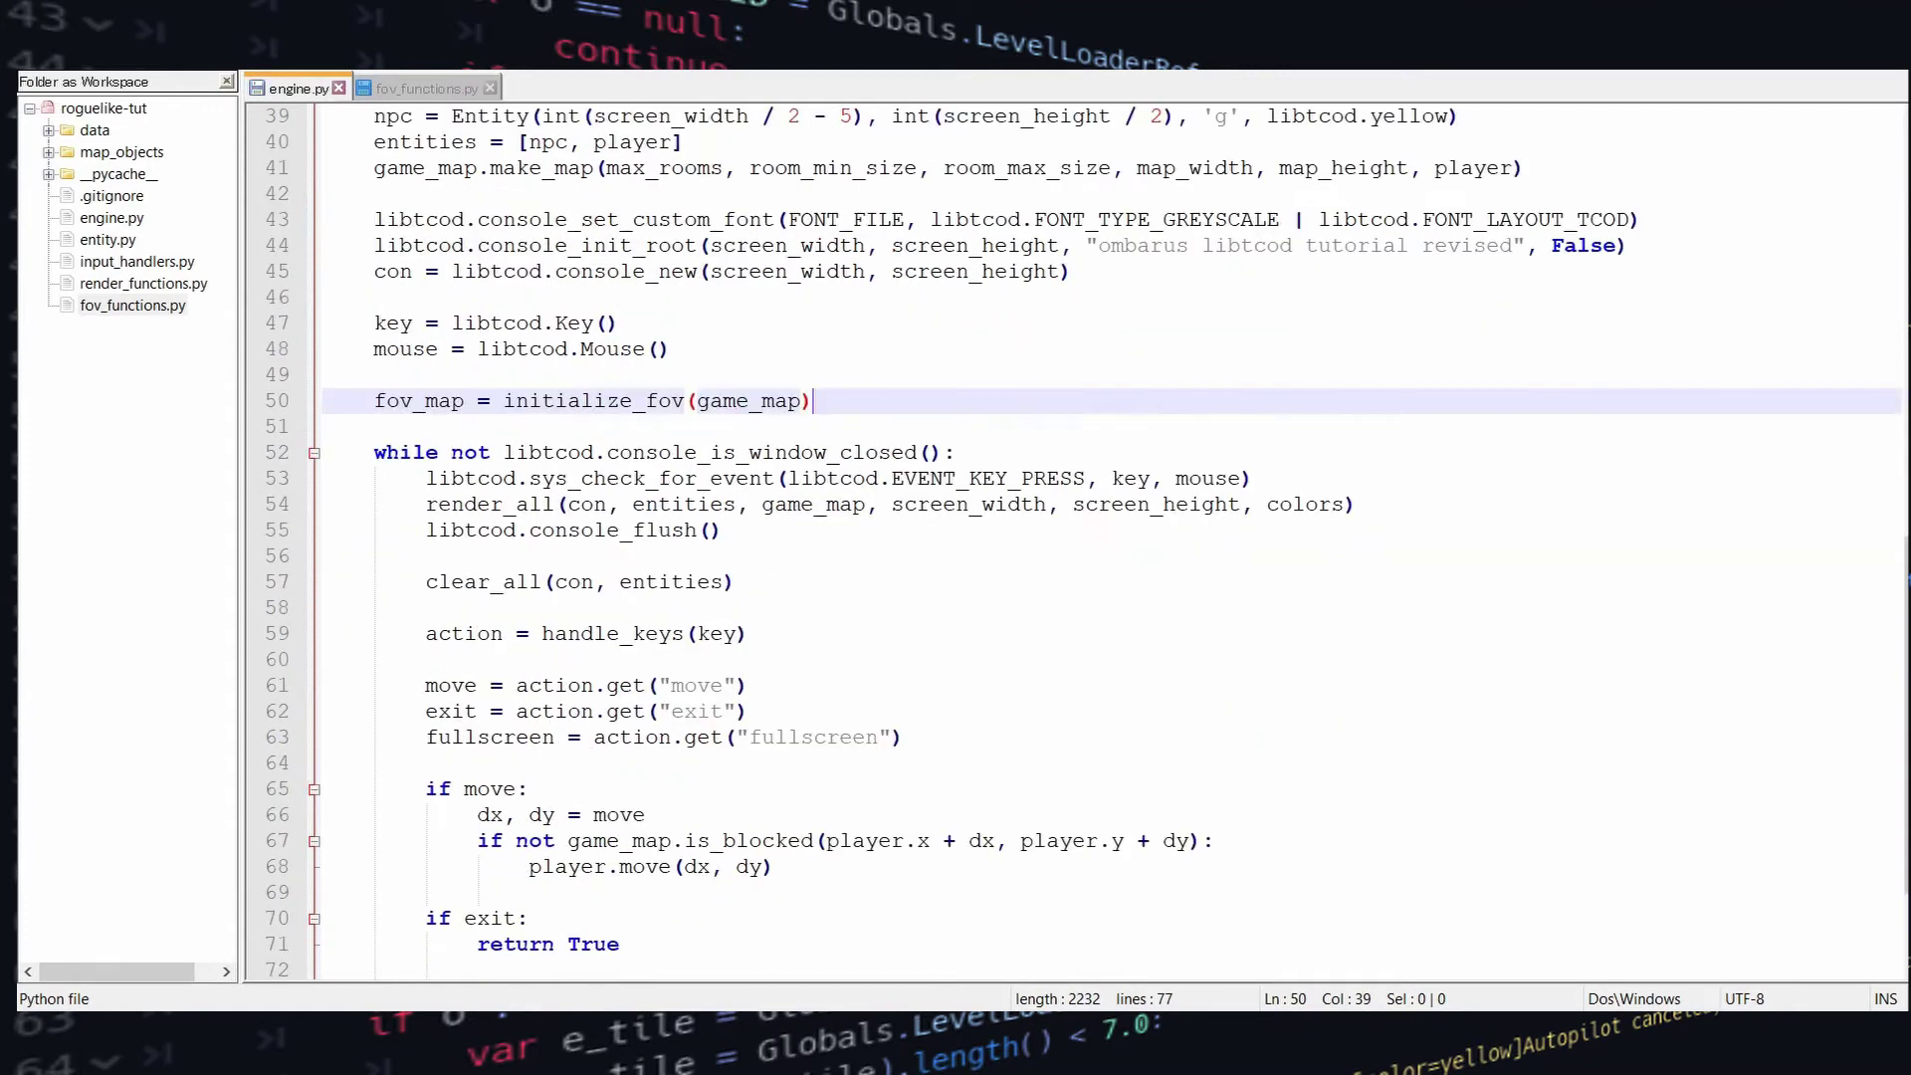
pyautogui.scroll(-2, 953, 485)
# Set fov_recompute = True just before player.move in engine.py
pyautogui.click(908, 633)
pyautogui.press('Down')
pyautogui.press('Down')
pyautogui.press('Return')
pyautogui.write('fov')
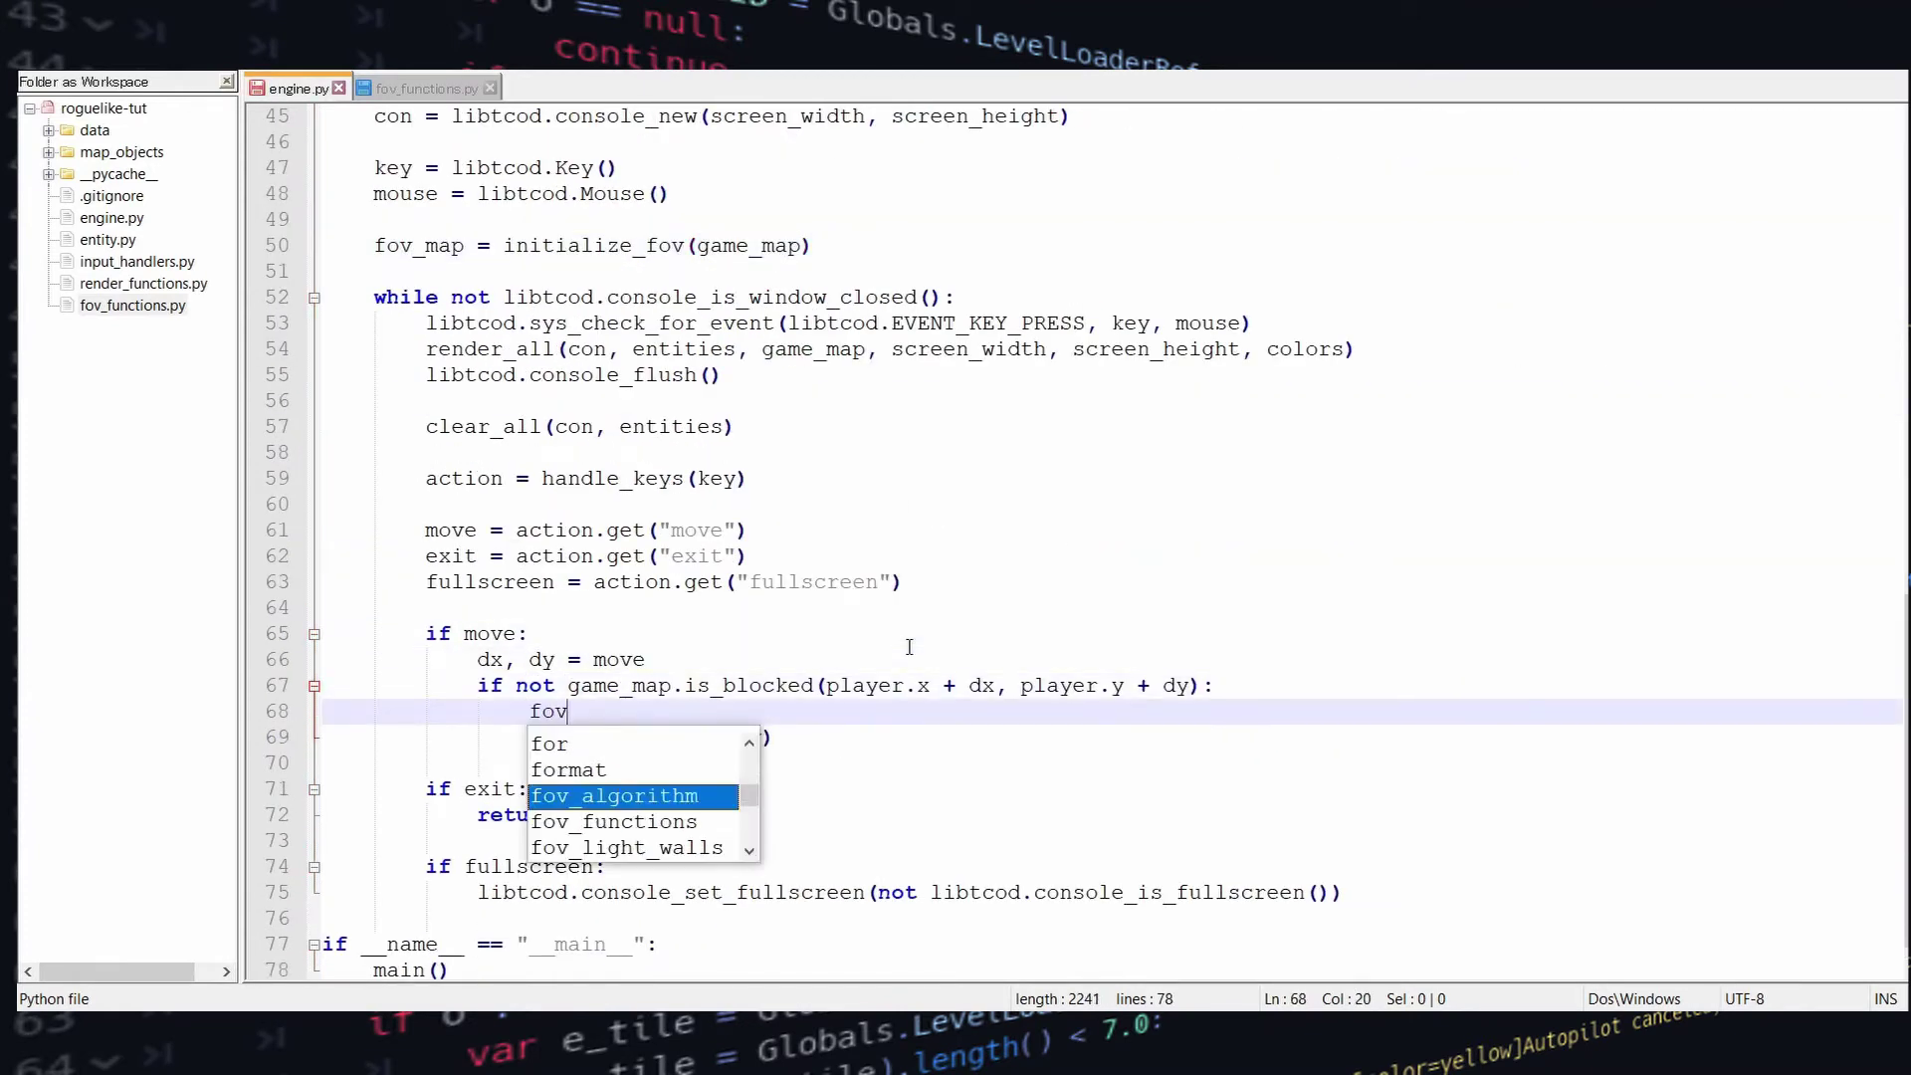
pyautogui.write('_recompute = true')
pyautogui.press('Escape')
pyautogui.press('Up')
pyautogui.press('Up')
pyautogui.press('Up')
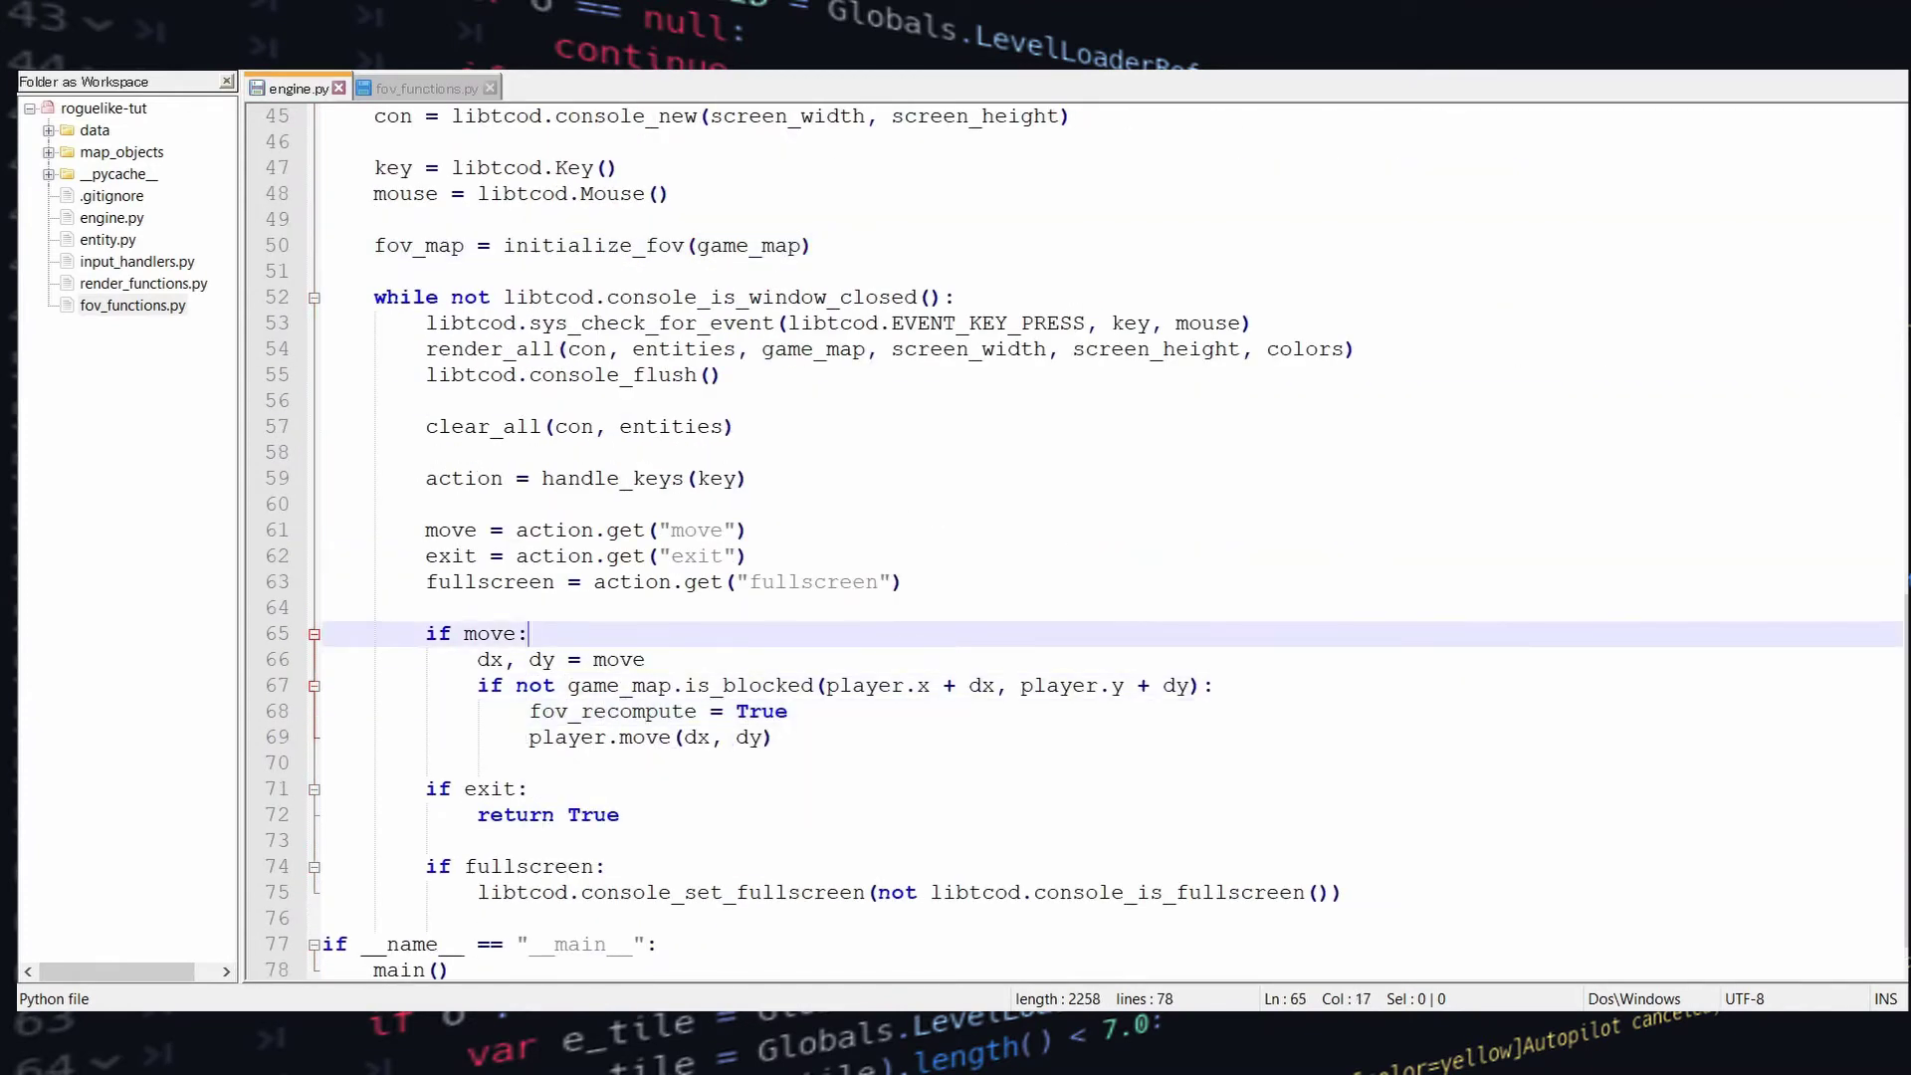
# Define recompute_fov(fov_map, x, y, radius, light_walls, algorithm=0) starting a libtcod.map_compute_fov call
pyautogui.click(411, 90)
pyautogui.press('Return')
pyautogui.write('def recompute_fov(fov_map, x, y, radius, light_walls=True')
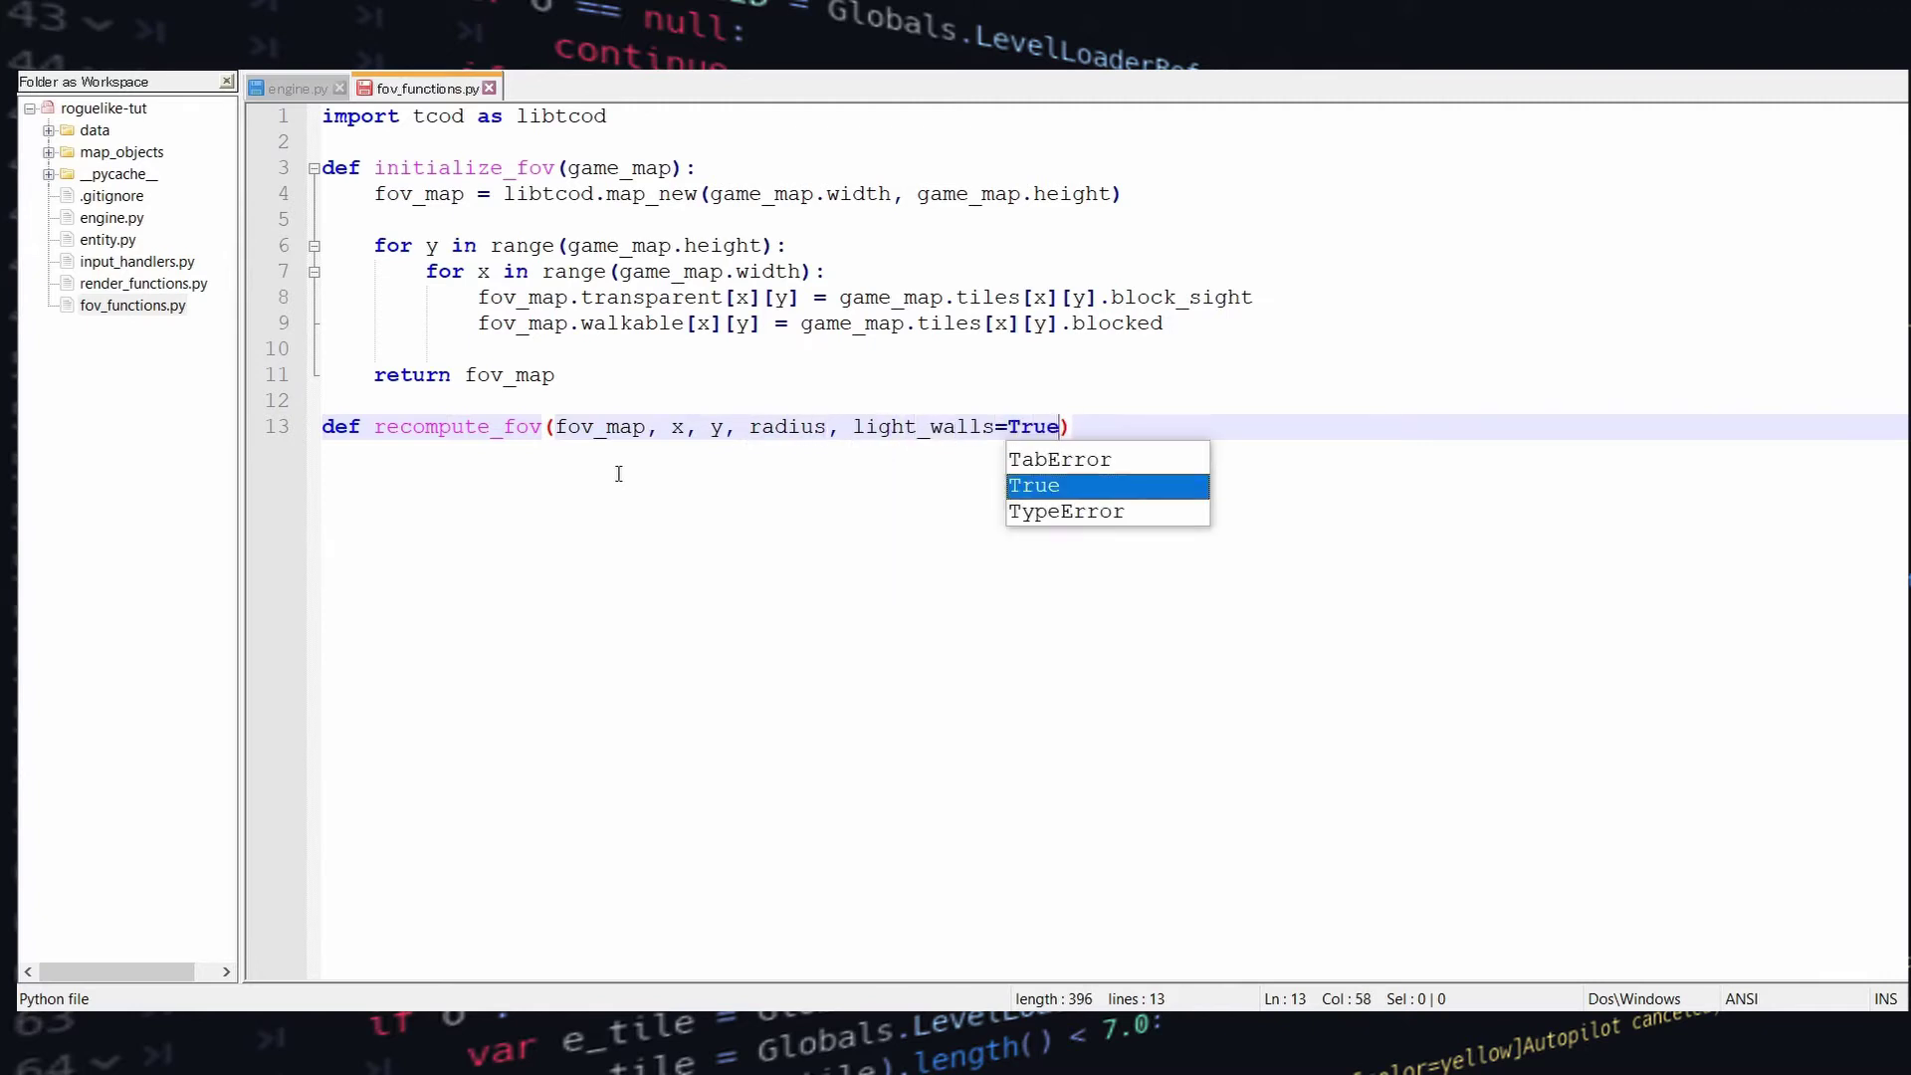
pyautogui.press('BackSpace')
pyautogui.press('BackSpace')
pyautogui.press('BackSpace')
pyautogui.write(', algorithm=0):')
pyautogui.press('Return')
pyautogui.write('libtcod.map_rompute_fov(fov_map,')
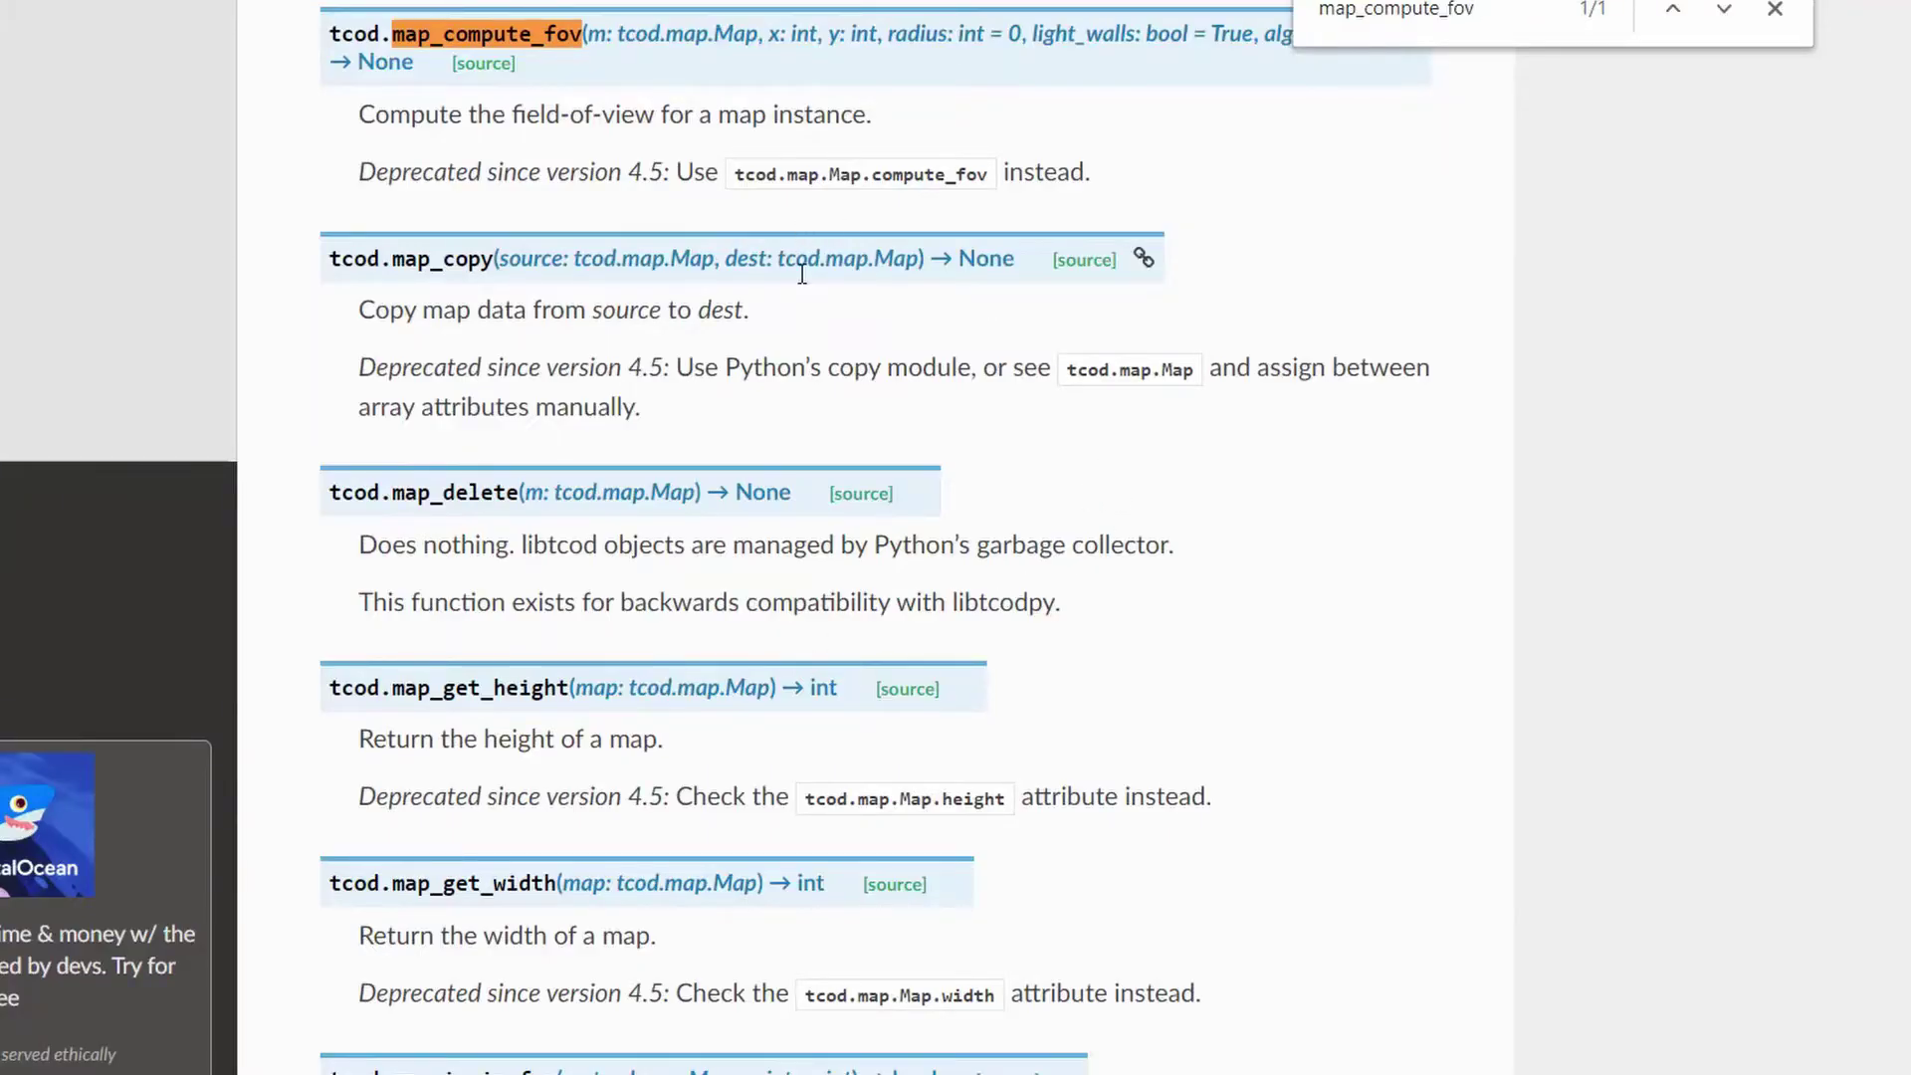
pyautogui.scroll(3, 786, 329)
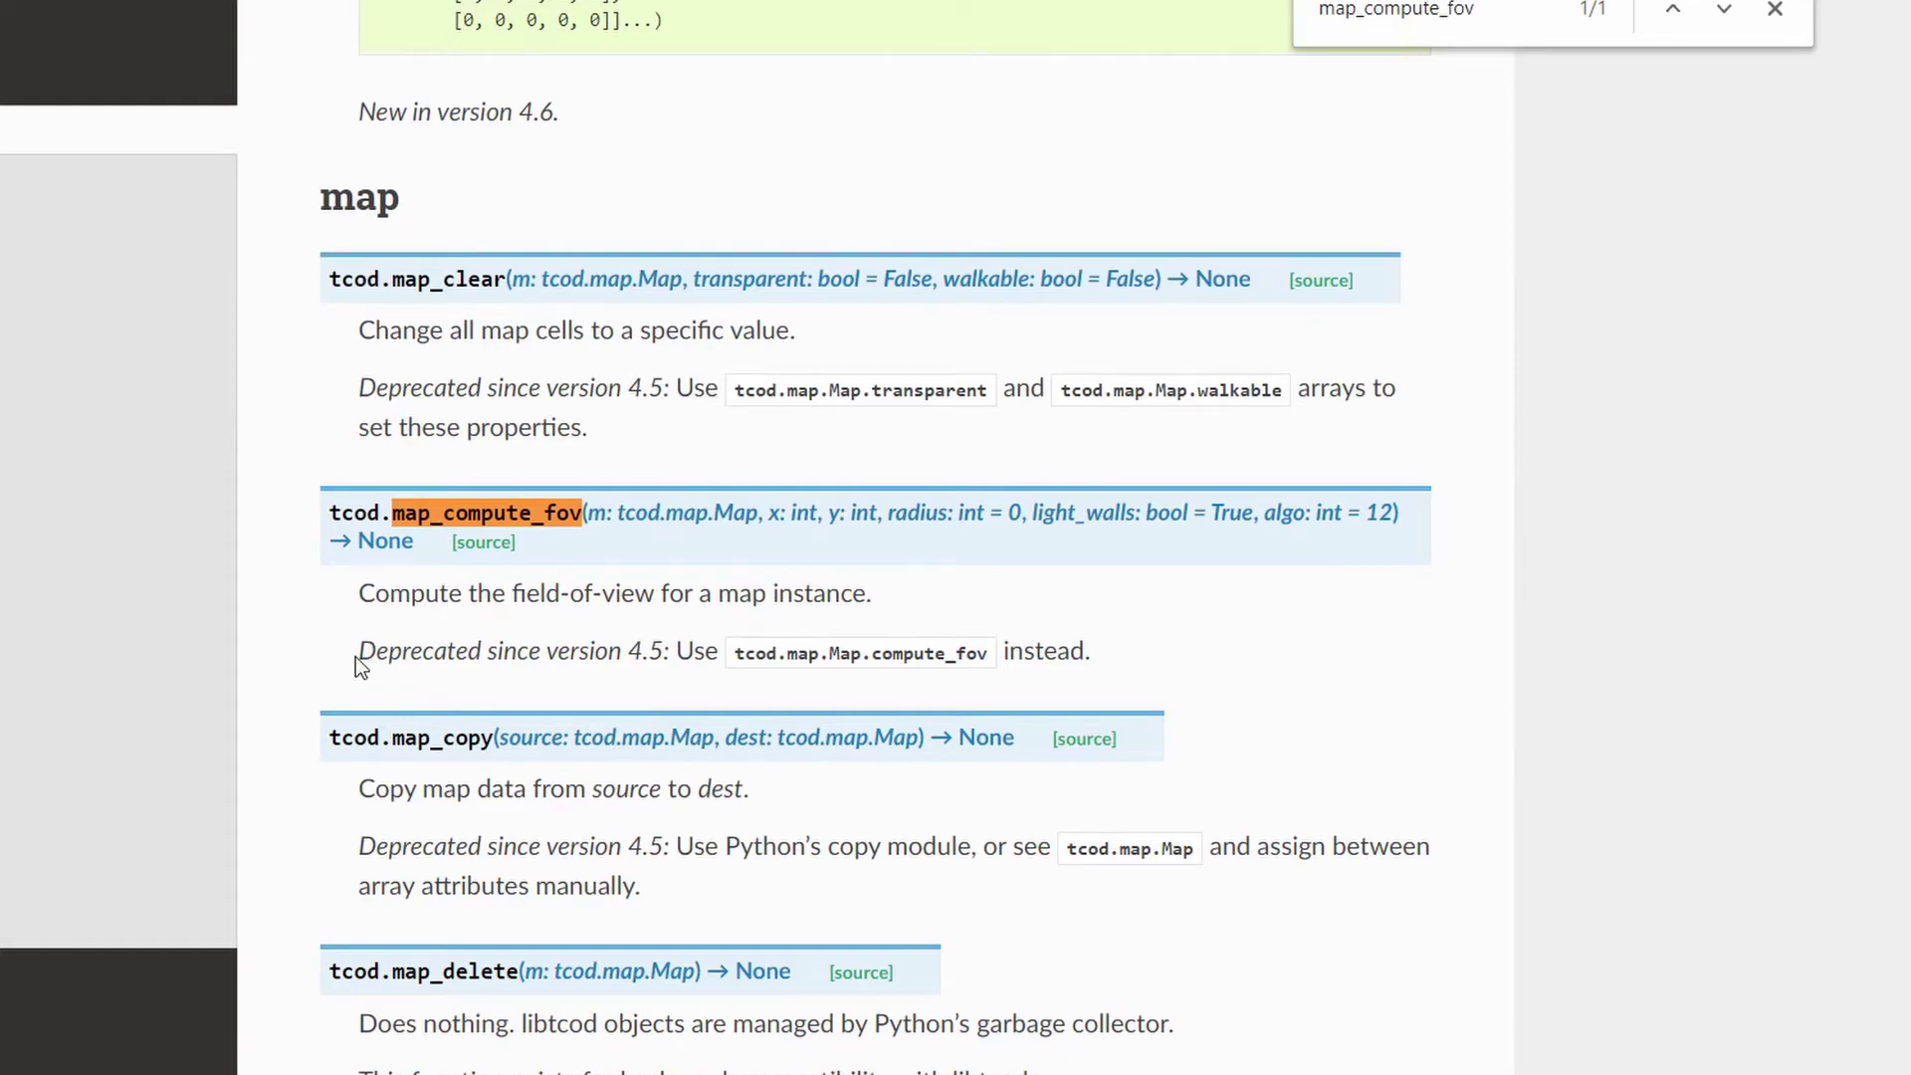
# Following the deprecation note, change line 14 to fov_map.compute_fov(x, y, radius, light_walls, algorithm=0)
pyautogui.moveTo(364, 653); pyautogui.dragTo(1500, 688)
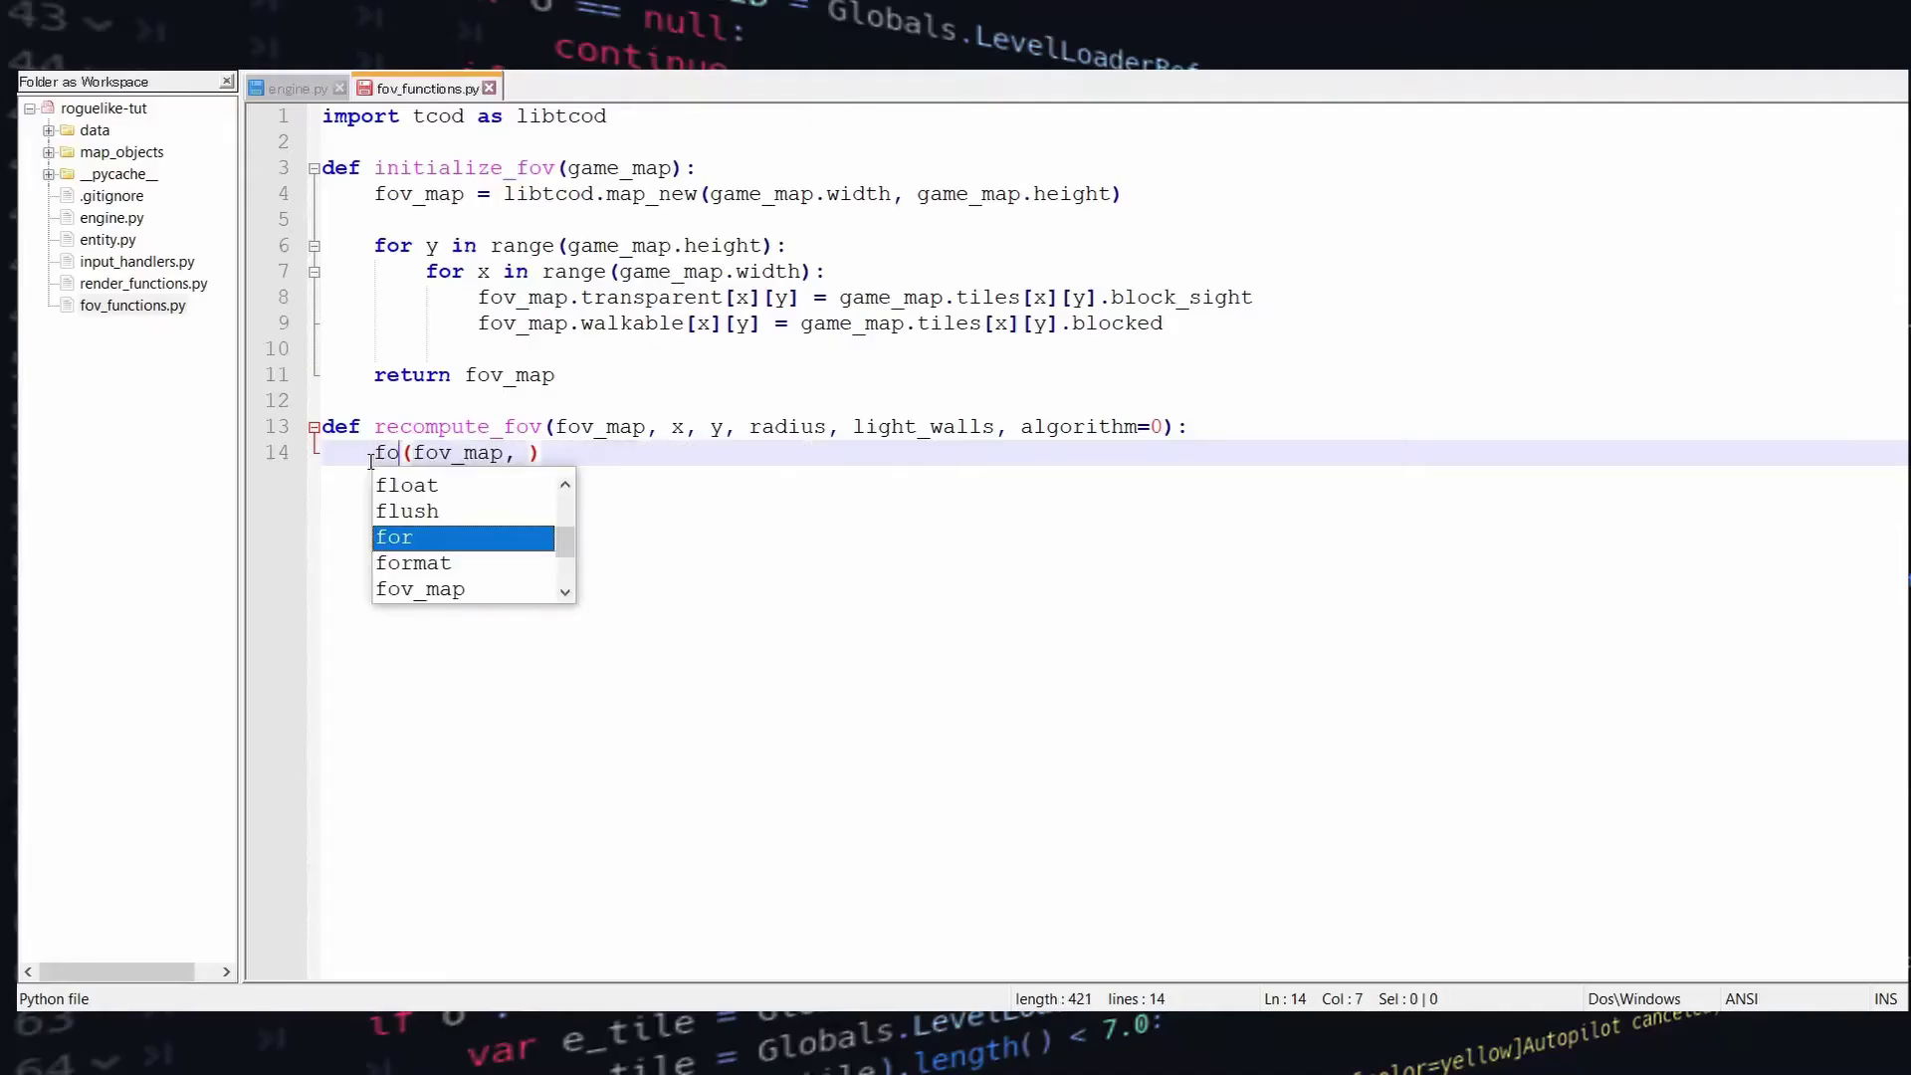
pyautogui.write('compute_fov')
pyautogui.press('Right')
pyautogui.hotkey('shift', 'ctrl', 'Right')
pyautogui.hotkey('shift', 'ctrl', 'Right')
pyautogui.write('x, y, radius, light_walls, algo')
pyautogui.press('Return')
pyautogui.write('=0')
# Add an if fov_recompute: block calling recompute_fov at the top of engine.py's game loop
pyautogui.press('BackSpace')
pyautogui.press('BackSpace')
pyautogui.click(296, 89)
pyautogui.press('Return')
pyautogui.write('if fov_re')
pyautogui.press('Return')
pyautogui.write(':')
pyautogui.press('Return')
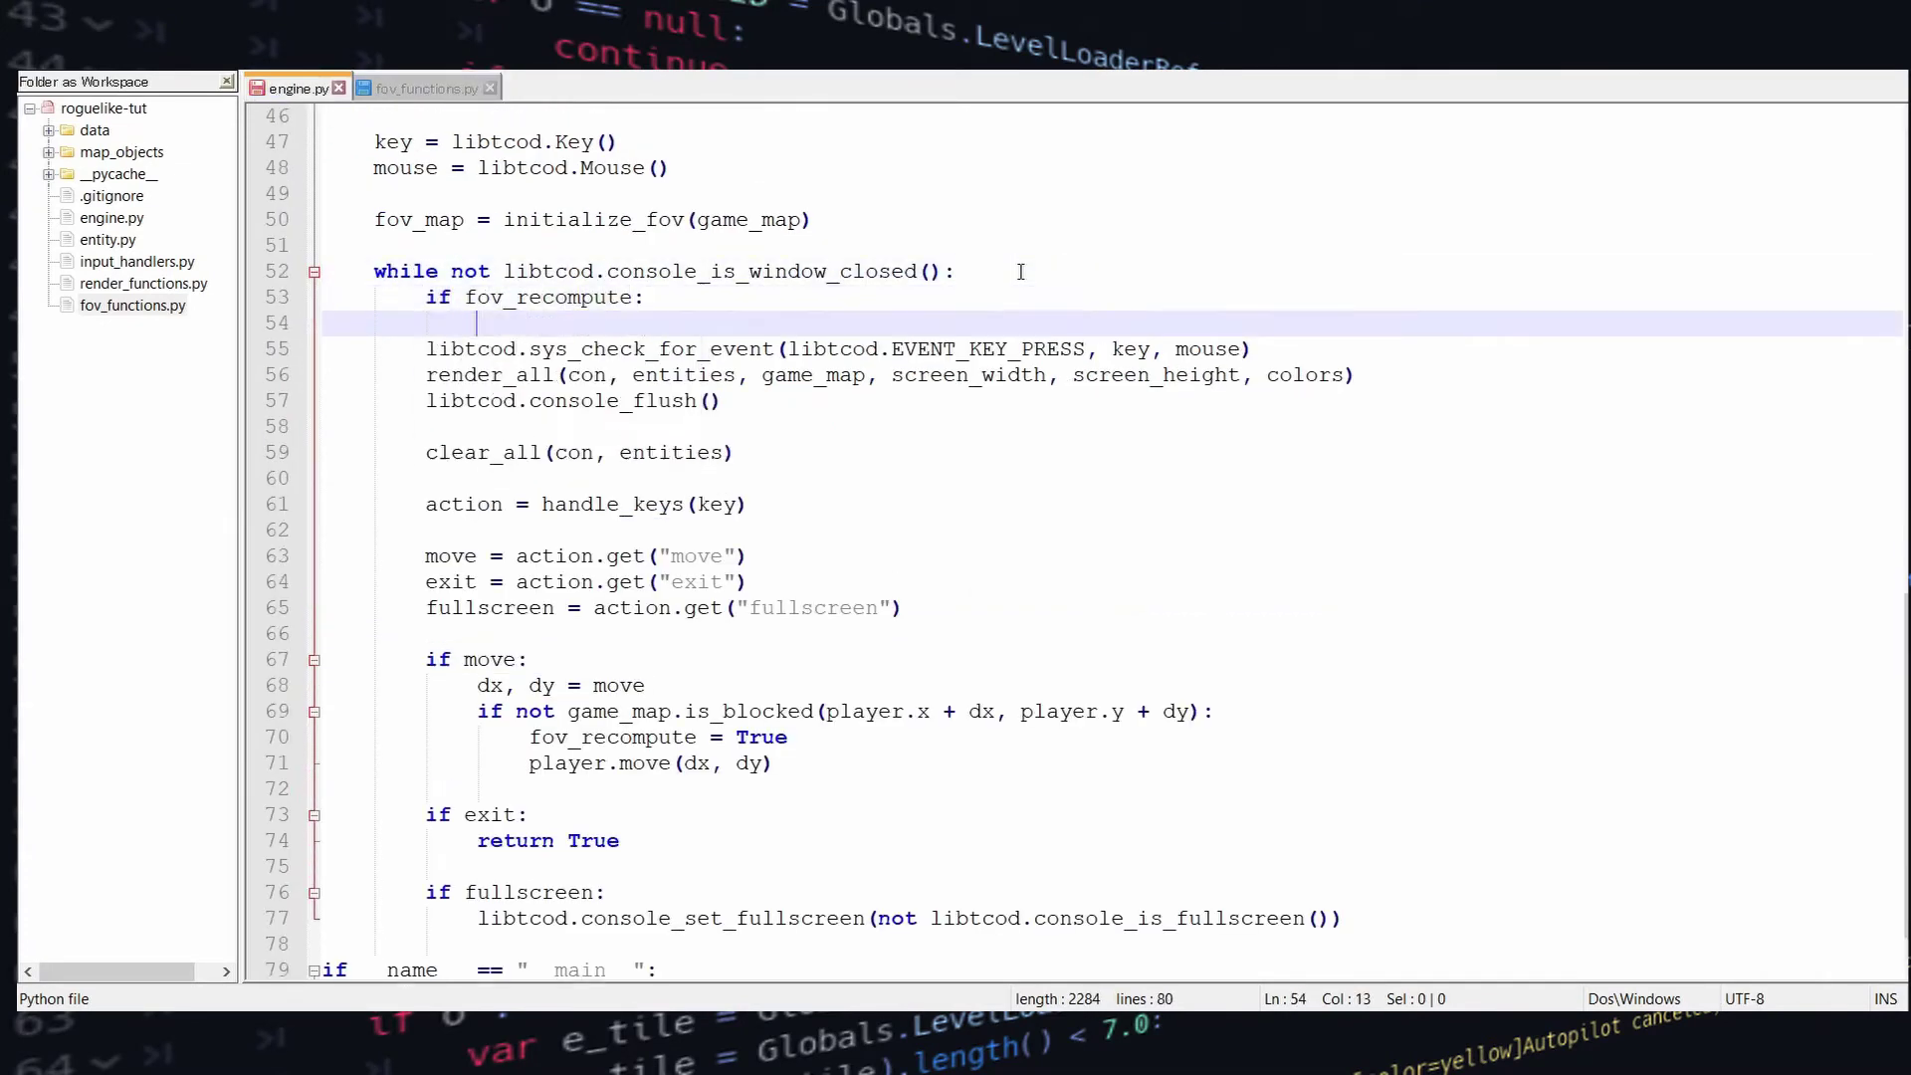
pyautogui.write('recompute_fov(fov_map, player.x, player.y, fov_radius, fov_light_walls, fov_algorithm')
pyautogui.scroll(2, 1019, 271)
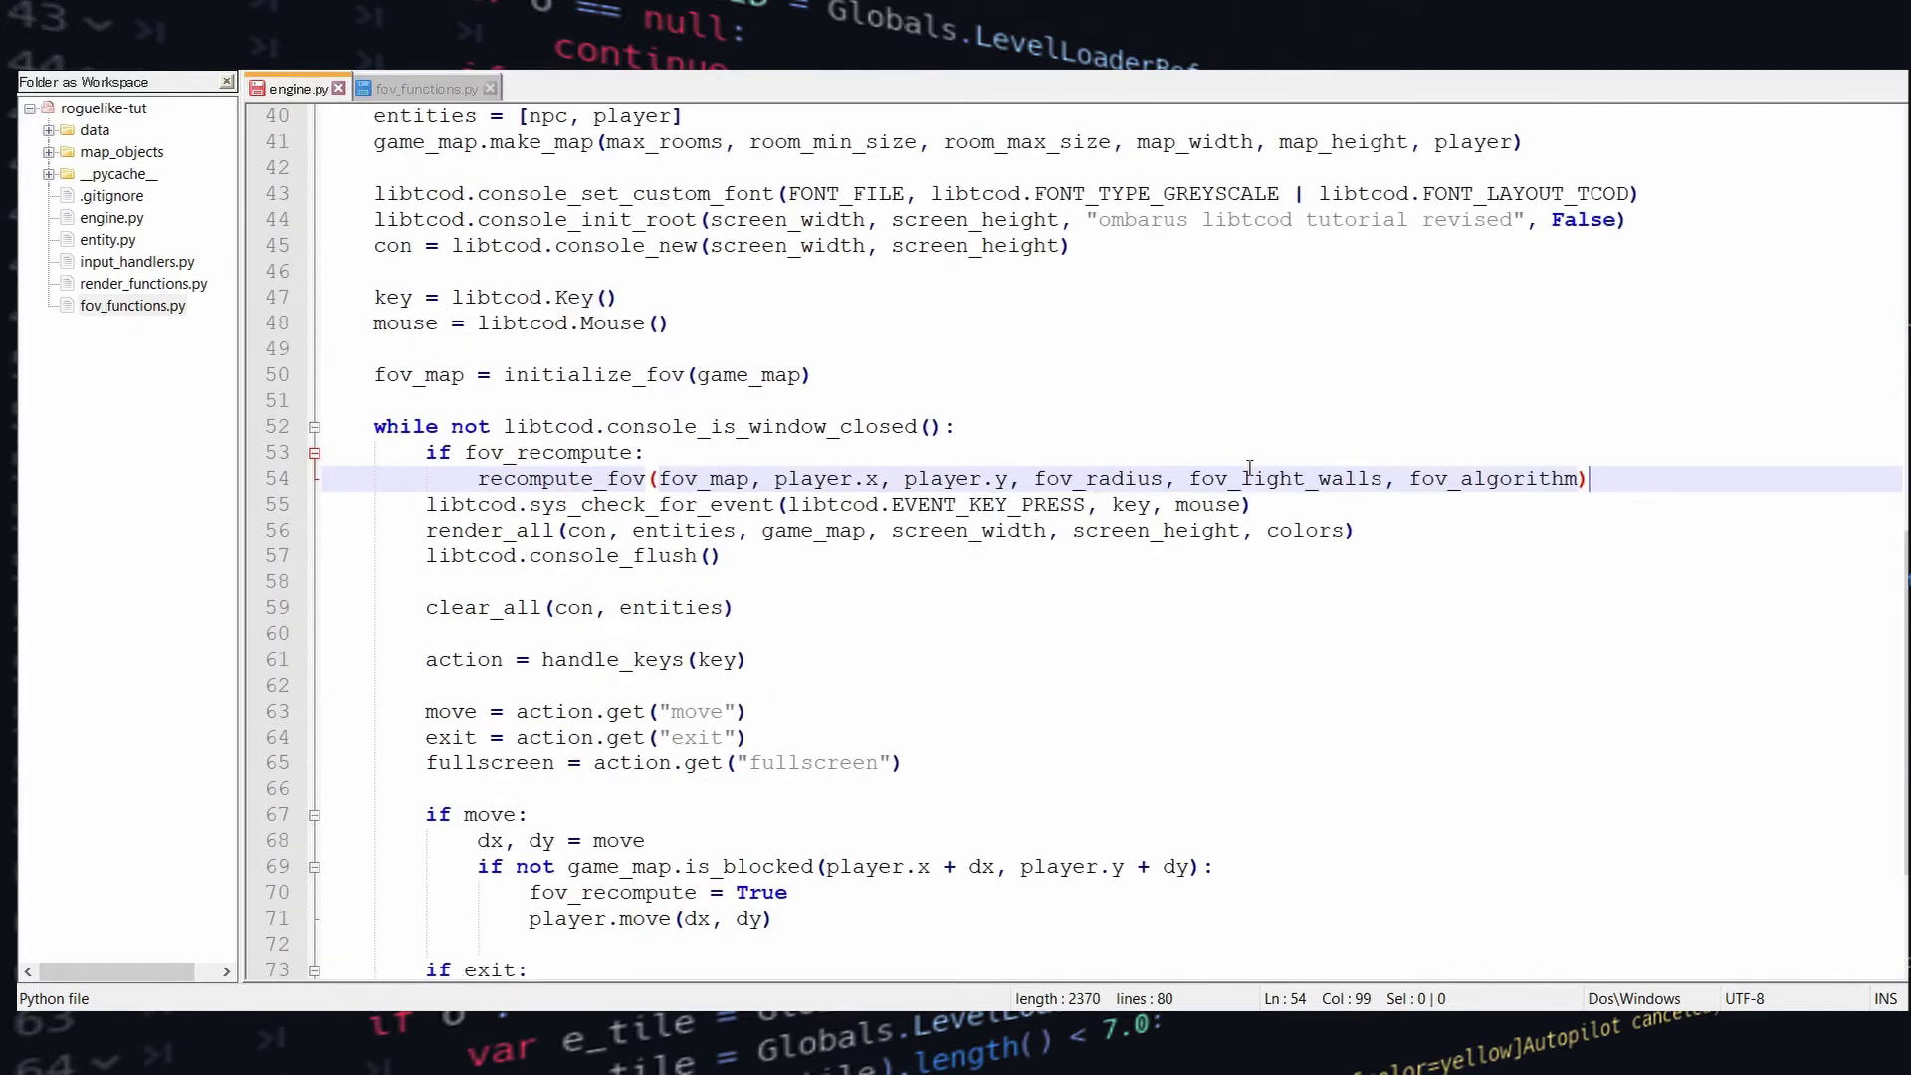
# Add recompute_fov after initialize_fov in engine.py's fov_functions import
pyautogui.press('Return')
pyautogui.doubleClick(560, 477)
pyautogui.hotkey('ctrl', 'c')
pyautogui.scroll(13, 734, 466)
pyautogui.scroll(-2, 733, 468)
pyautogui.scroll(2, 733, 467)
pyautogui.click(912, 373)
pyautogui.hotkey('ctrl', 'v')
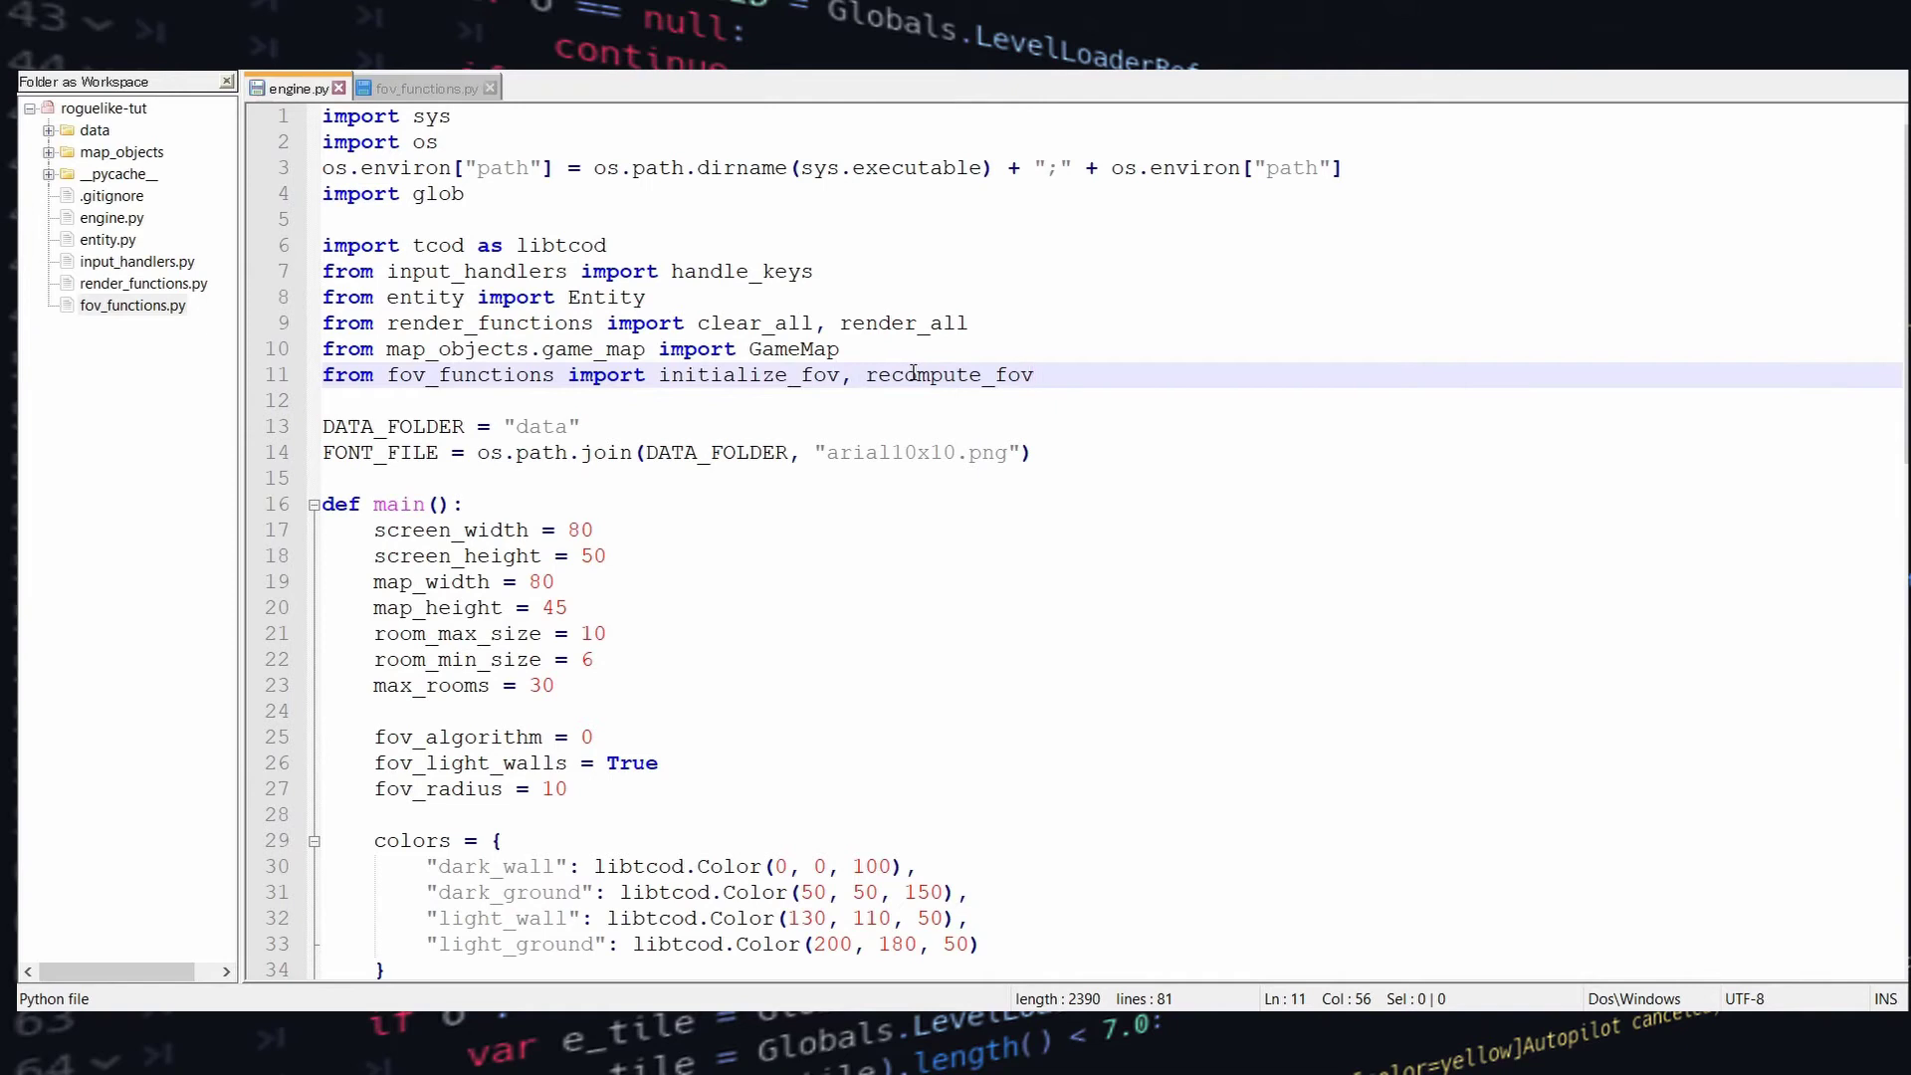
# Run engine.py, follow the traceback into fov_functions.py, and adjust the y and x loop ranges
pyautogui.hotkey('ctrl', 'F6')
pyautogui.scroll(-15, 952, 706)
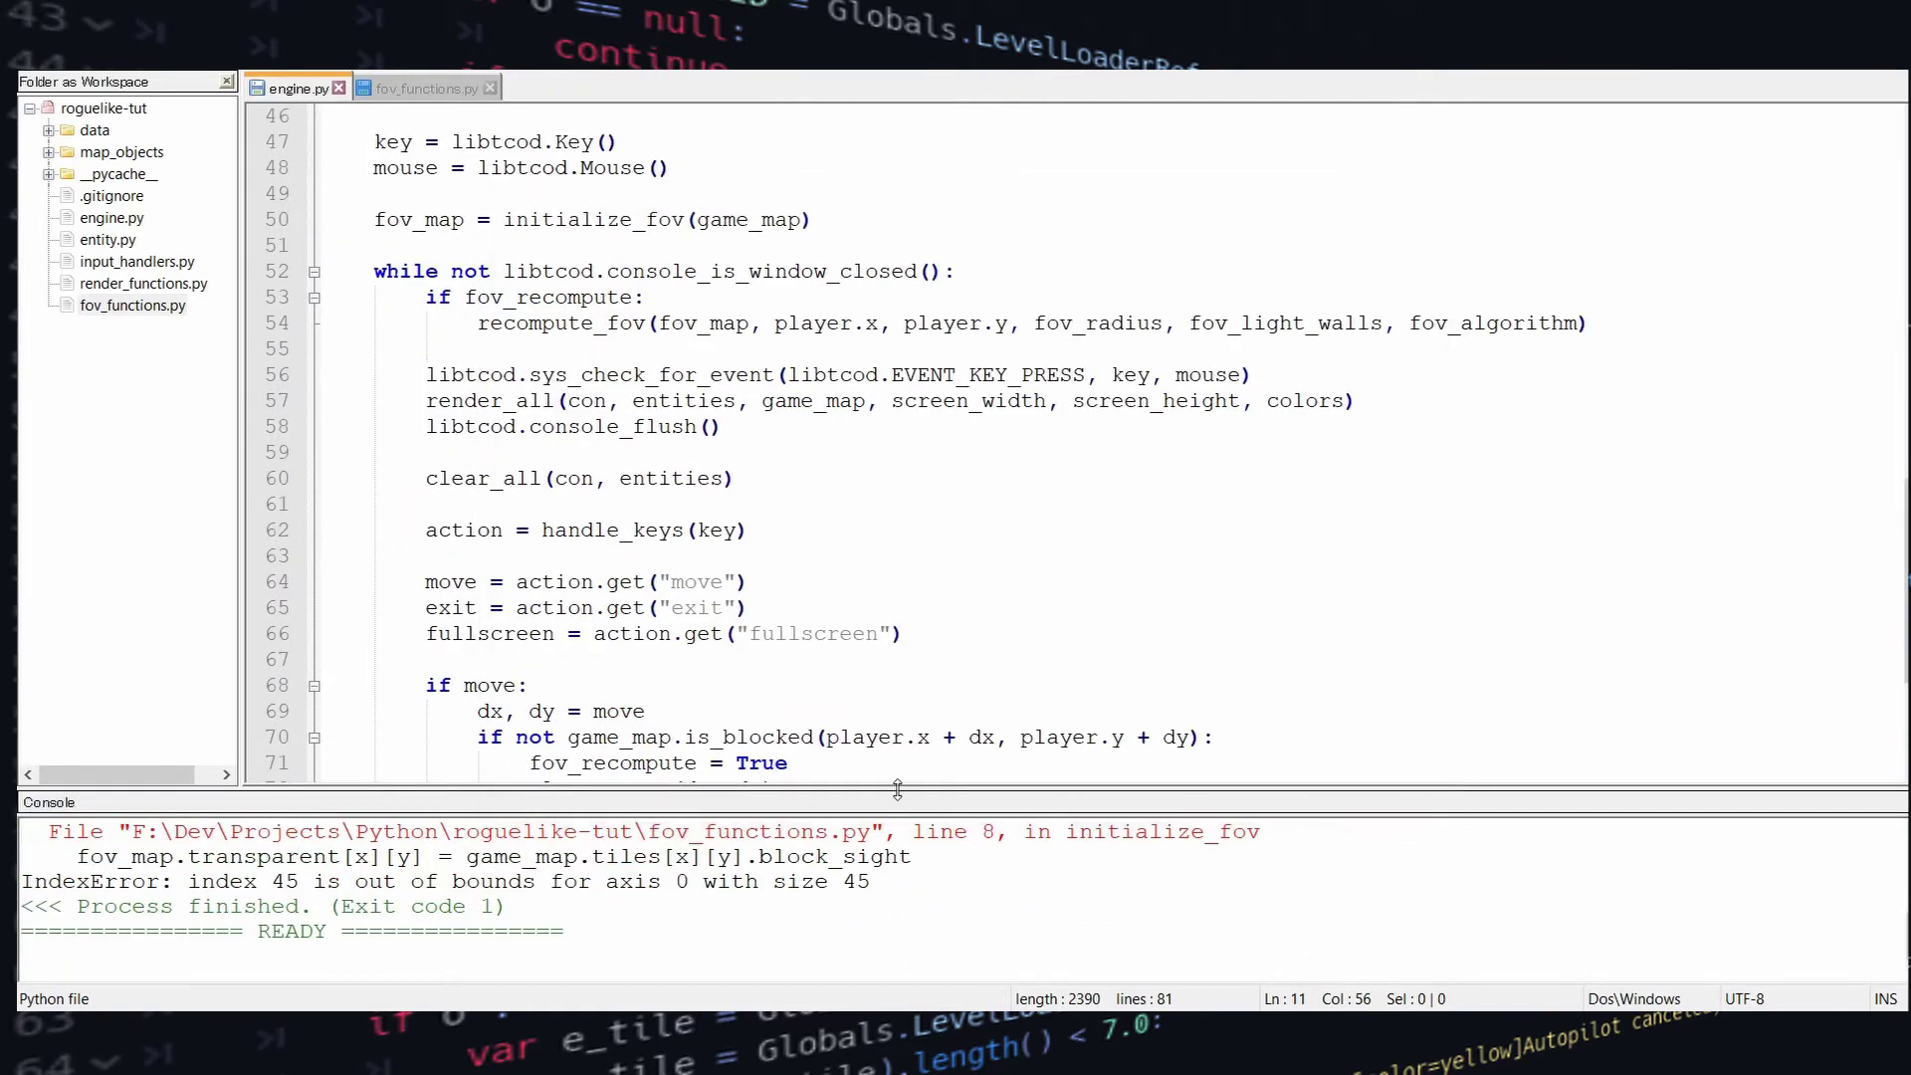
pyautogui.moveTo(897, 790); pyautogui.dragTo(881, 571)
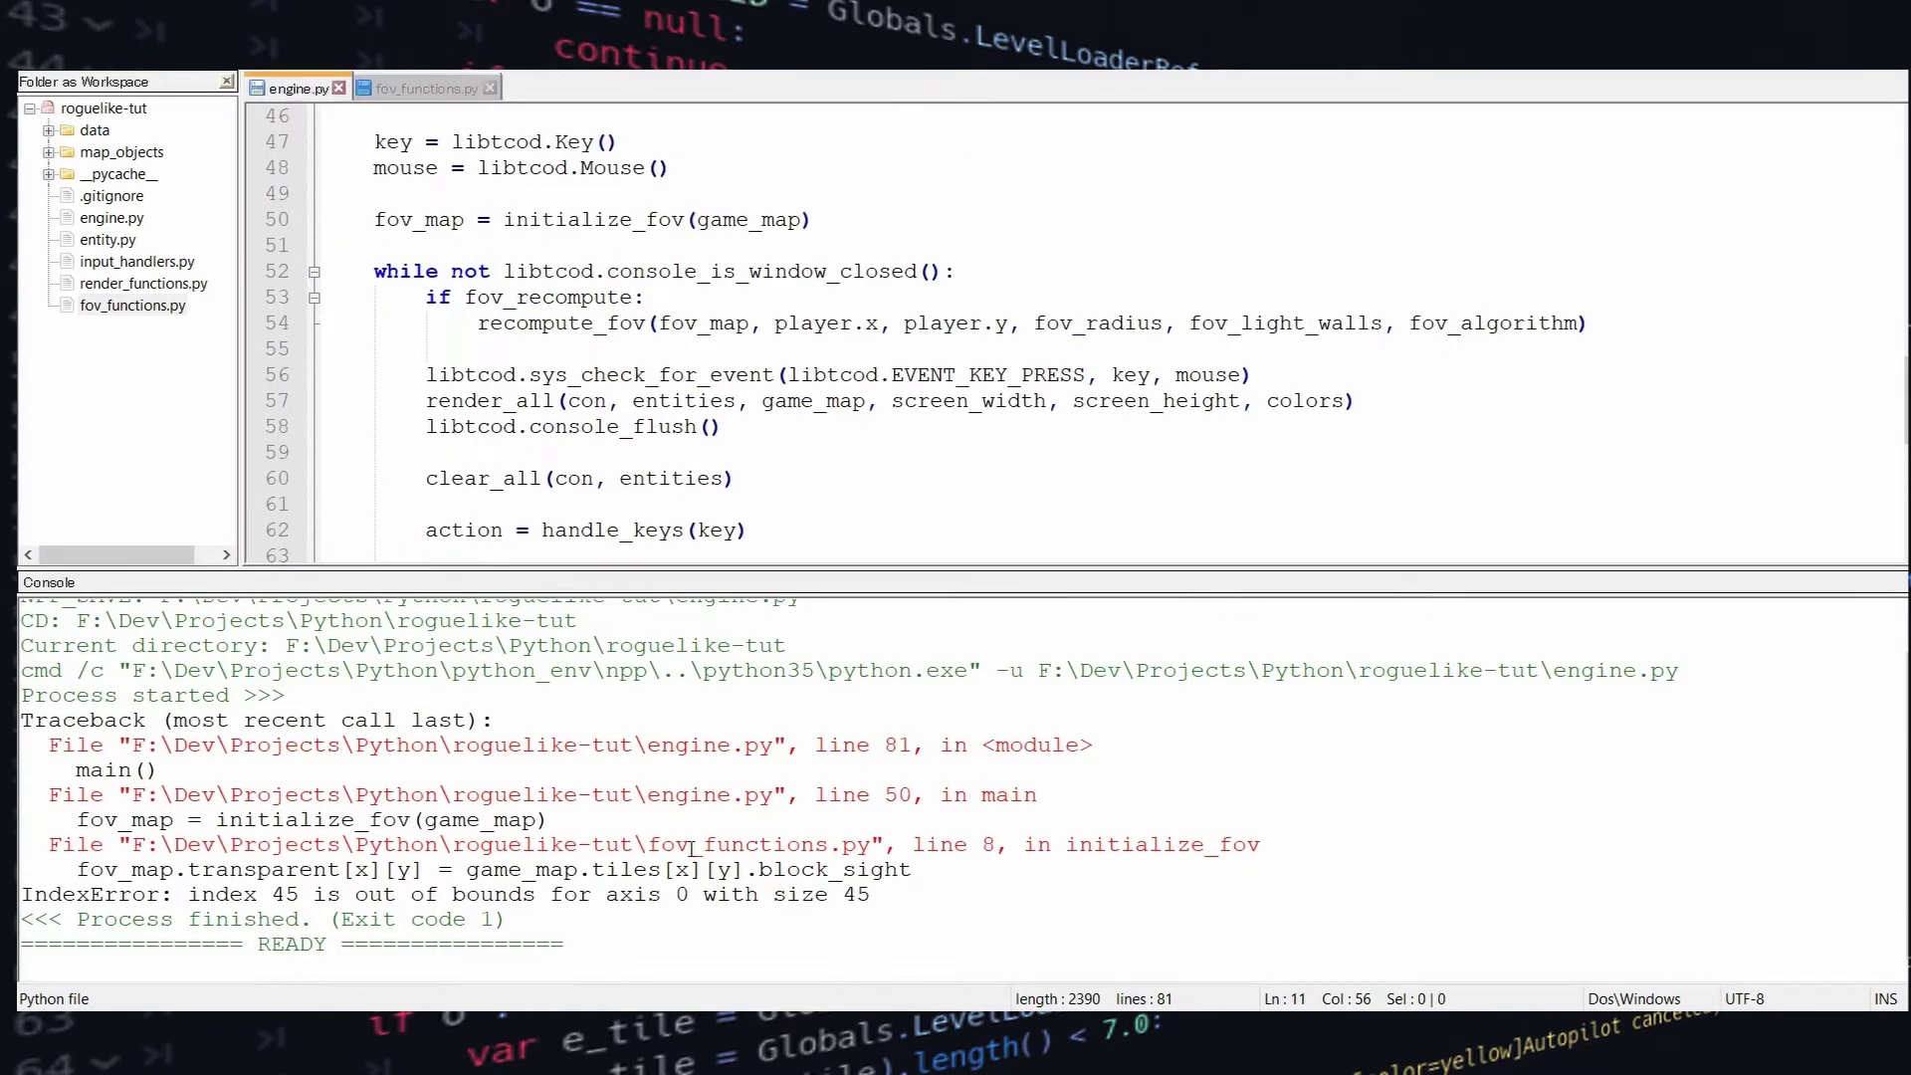
pyautogui.doubleClick(621, 845)
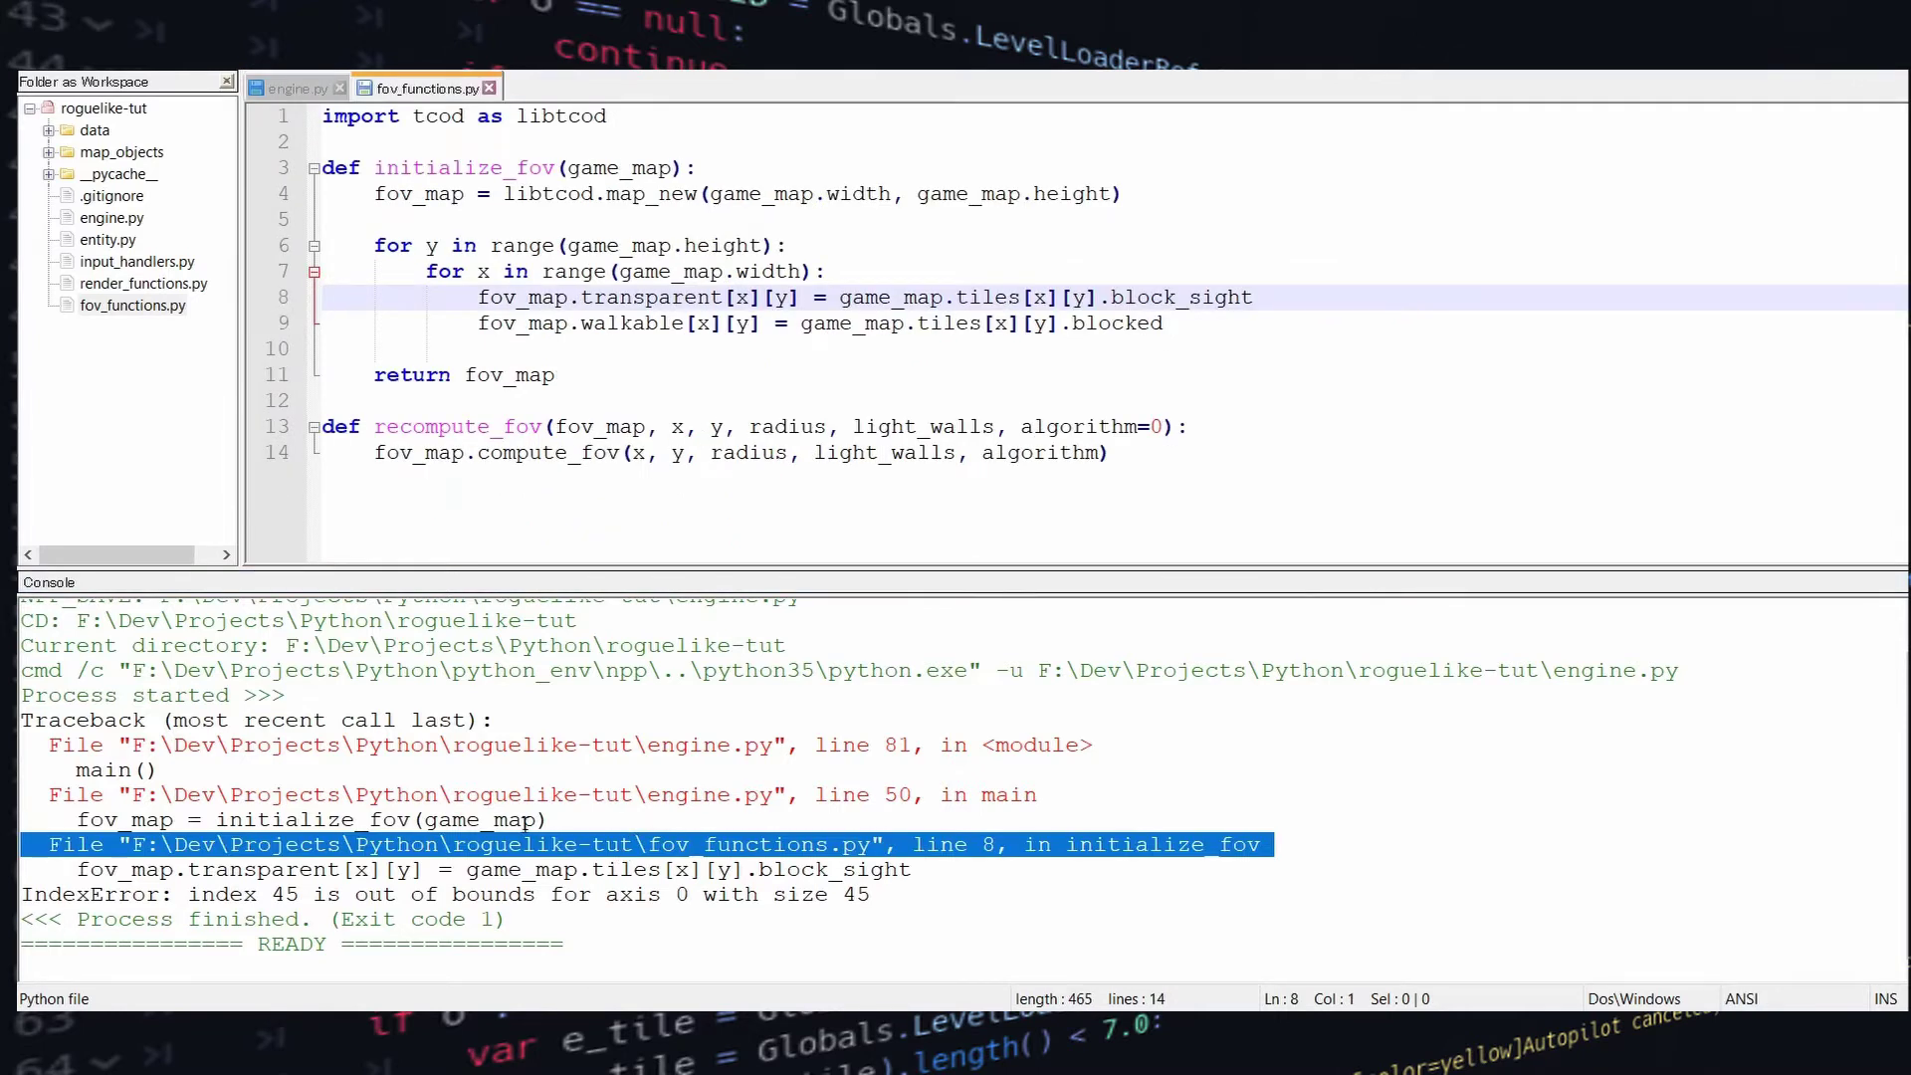
pyautogui.click(764, 247)
pyautogui.write('-1')
pyautogui.press('Down')
pyautogui.press('Right')
pyautogui.write('-1')
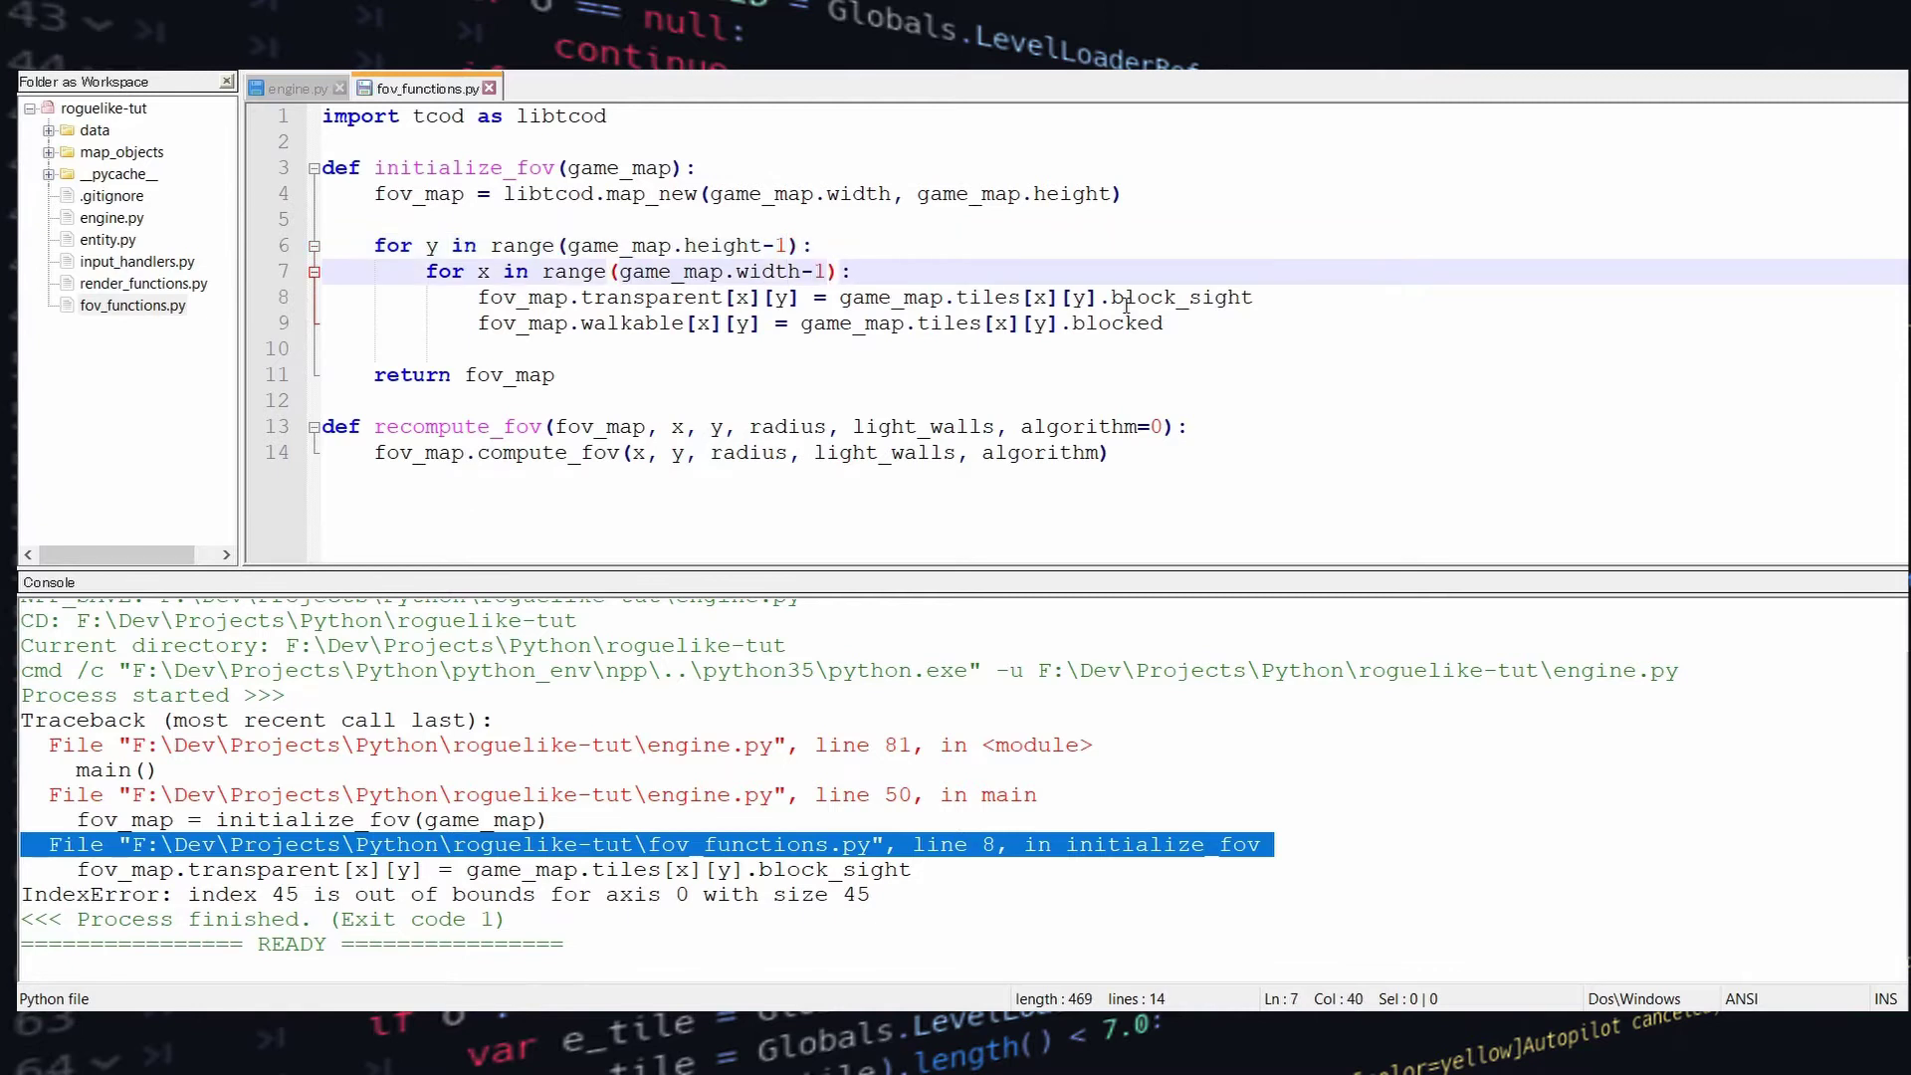
pyautogui.hotkey('ctrl', 'F6')
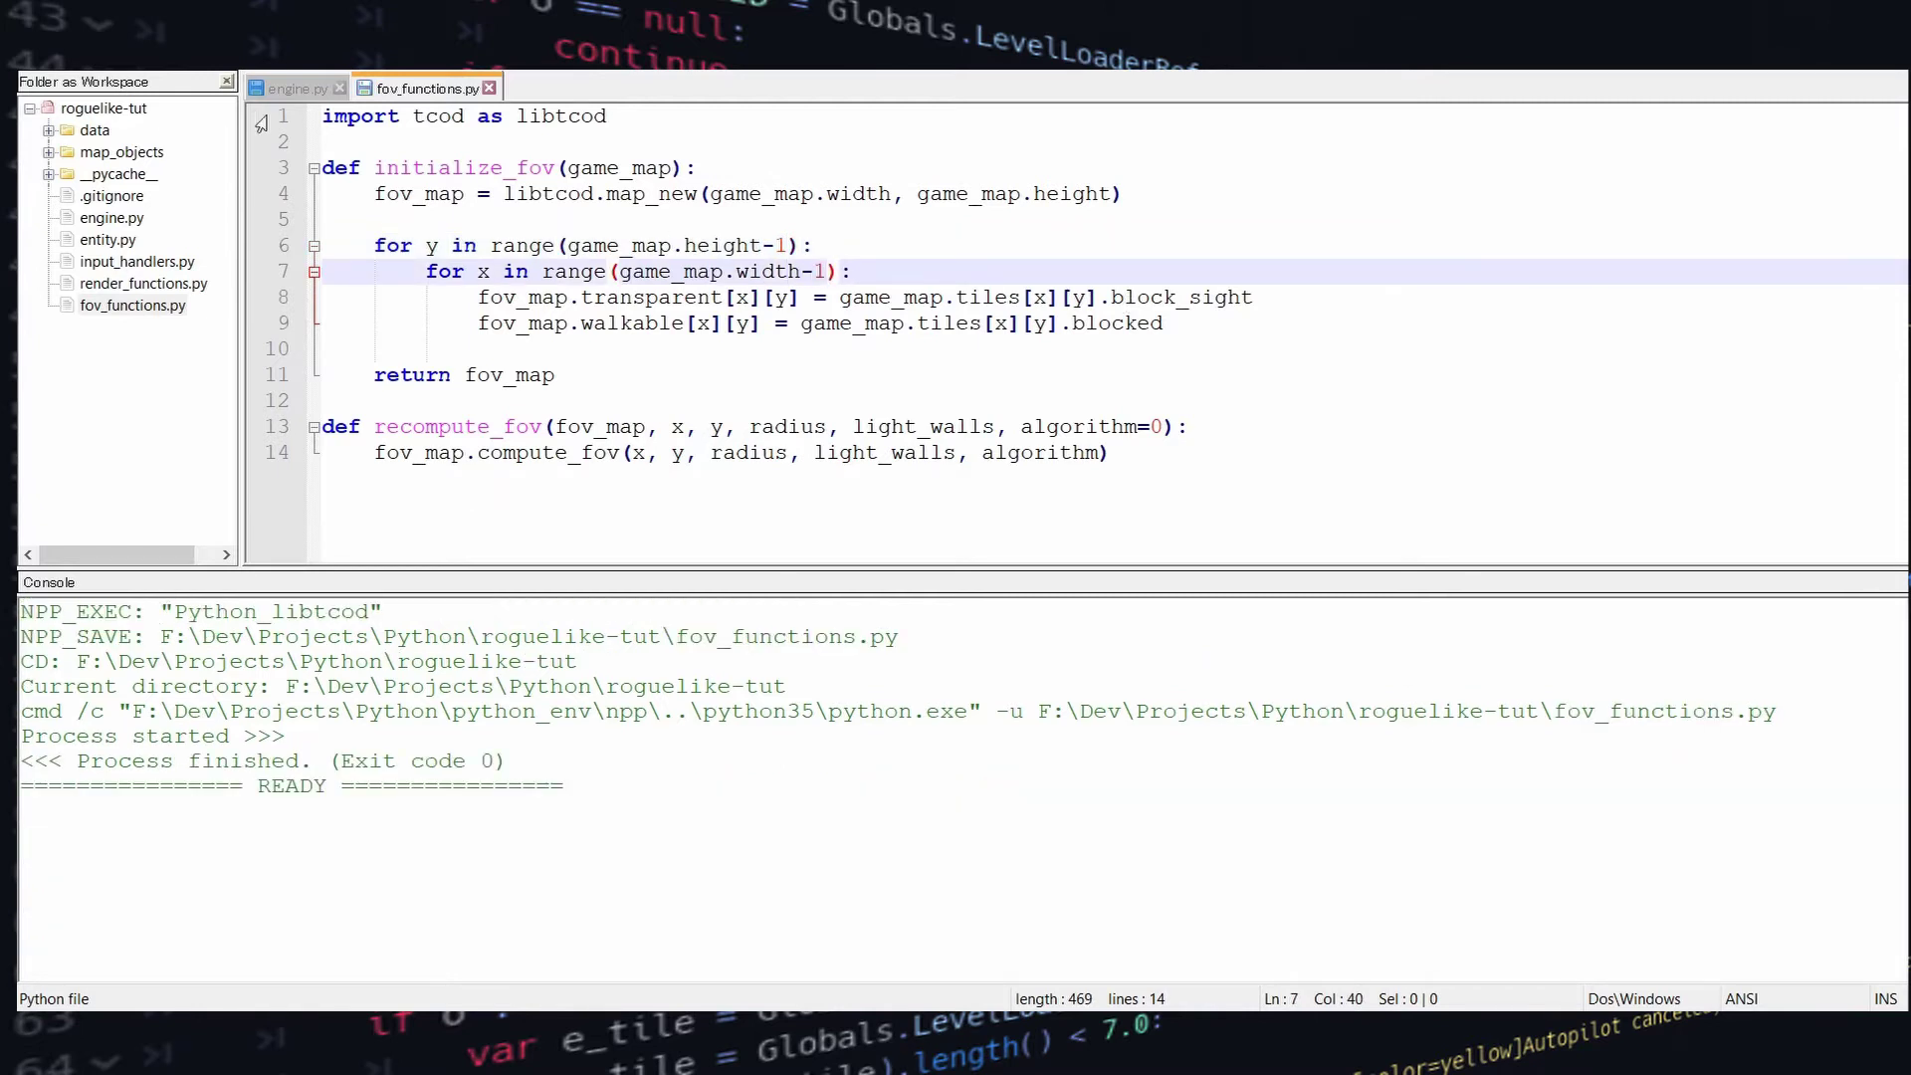
# Remove the -1 from both loop ranges and add a coordinate print inside the x loop
pyautogui.click(295, 89)
pyautogui.hotkey('ctrl', 'F6')
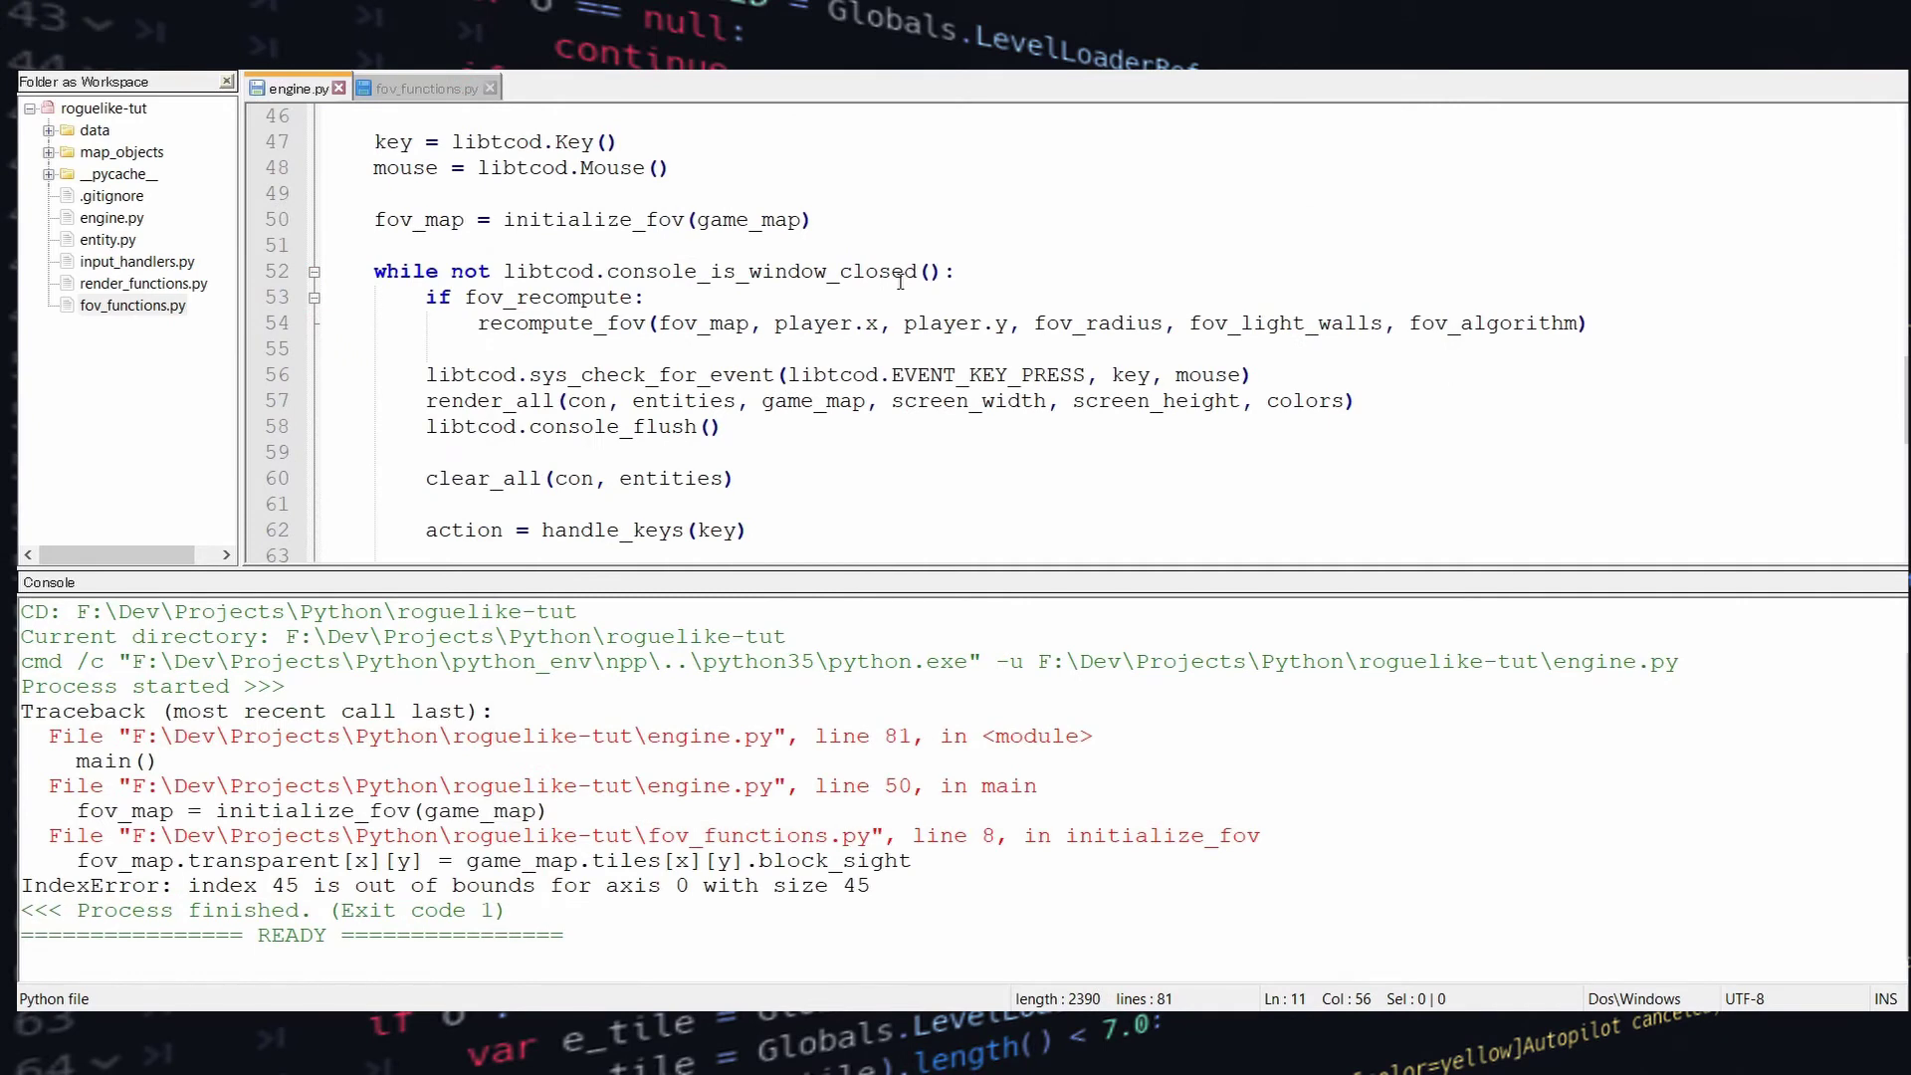
pyautogui.doubleClick(841, 838)
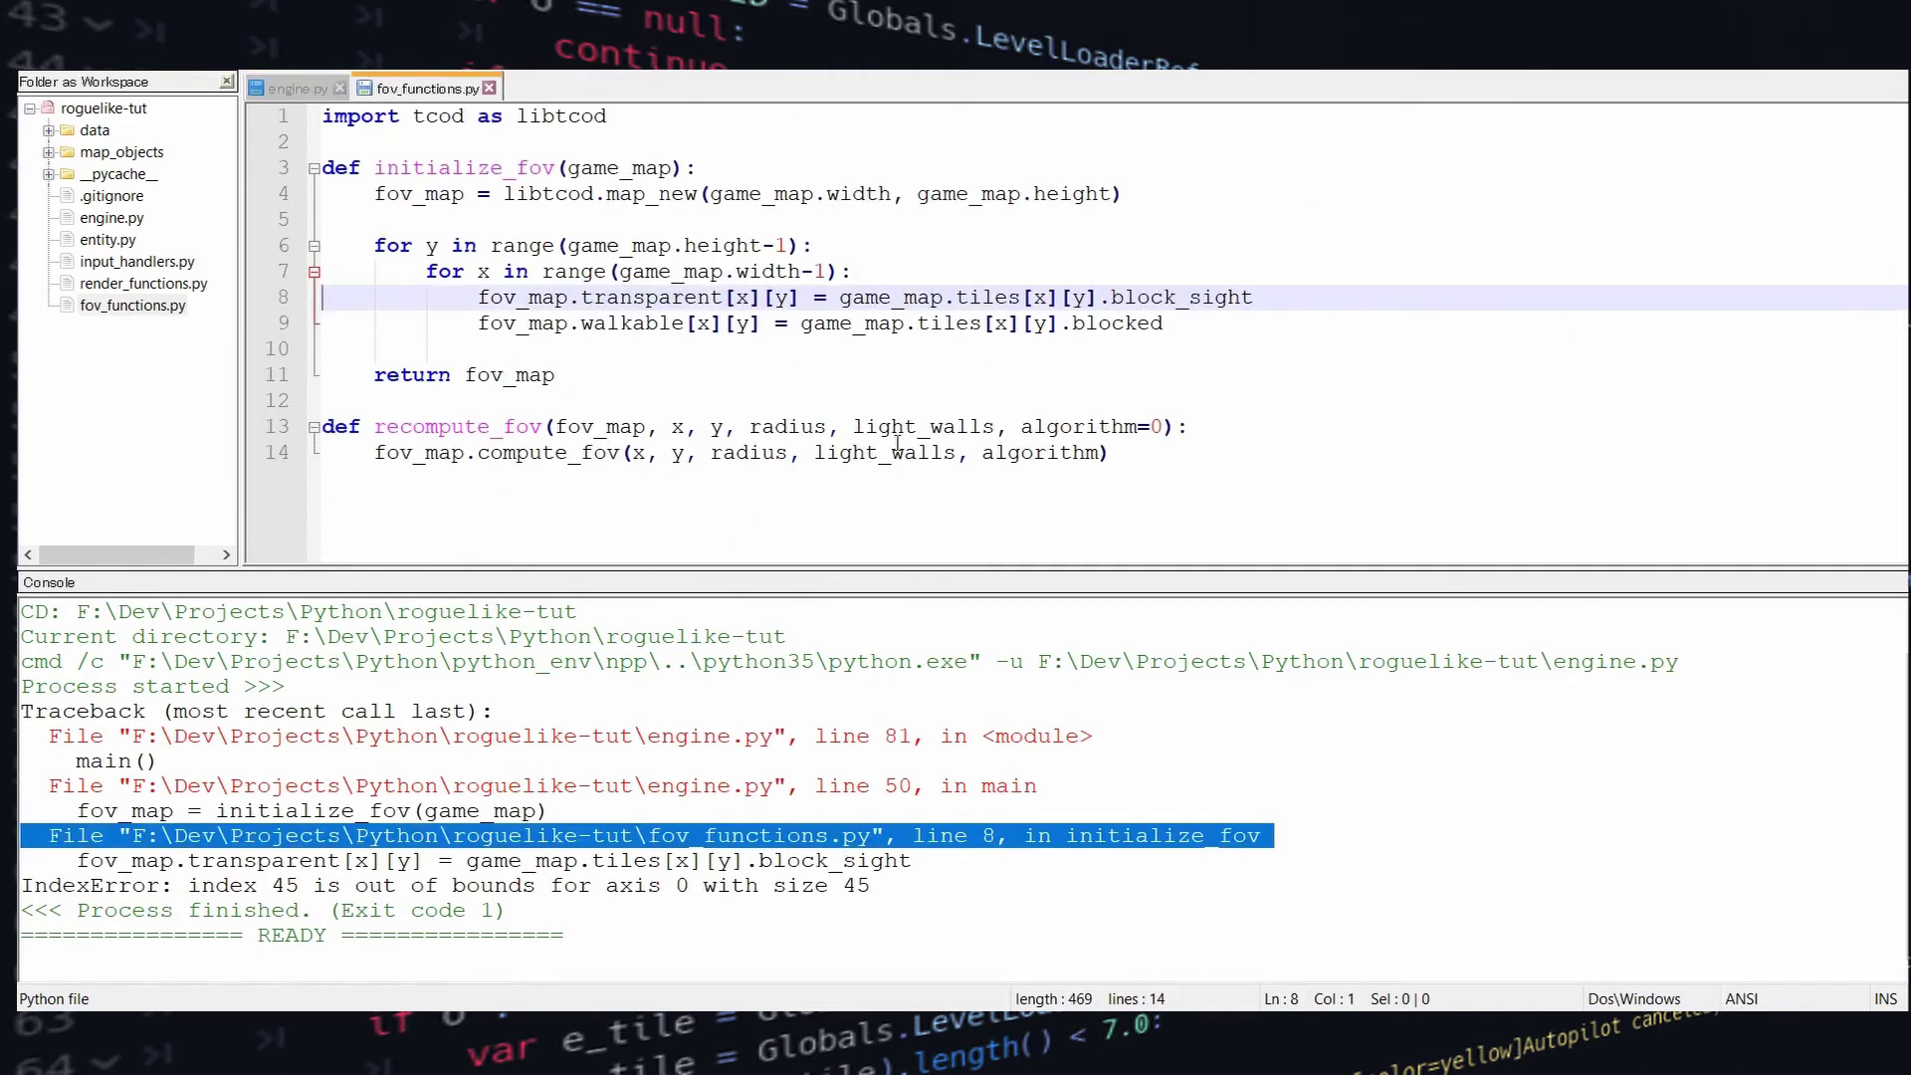
pyautogui.click(815, 247)
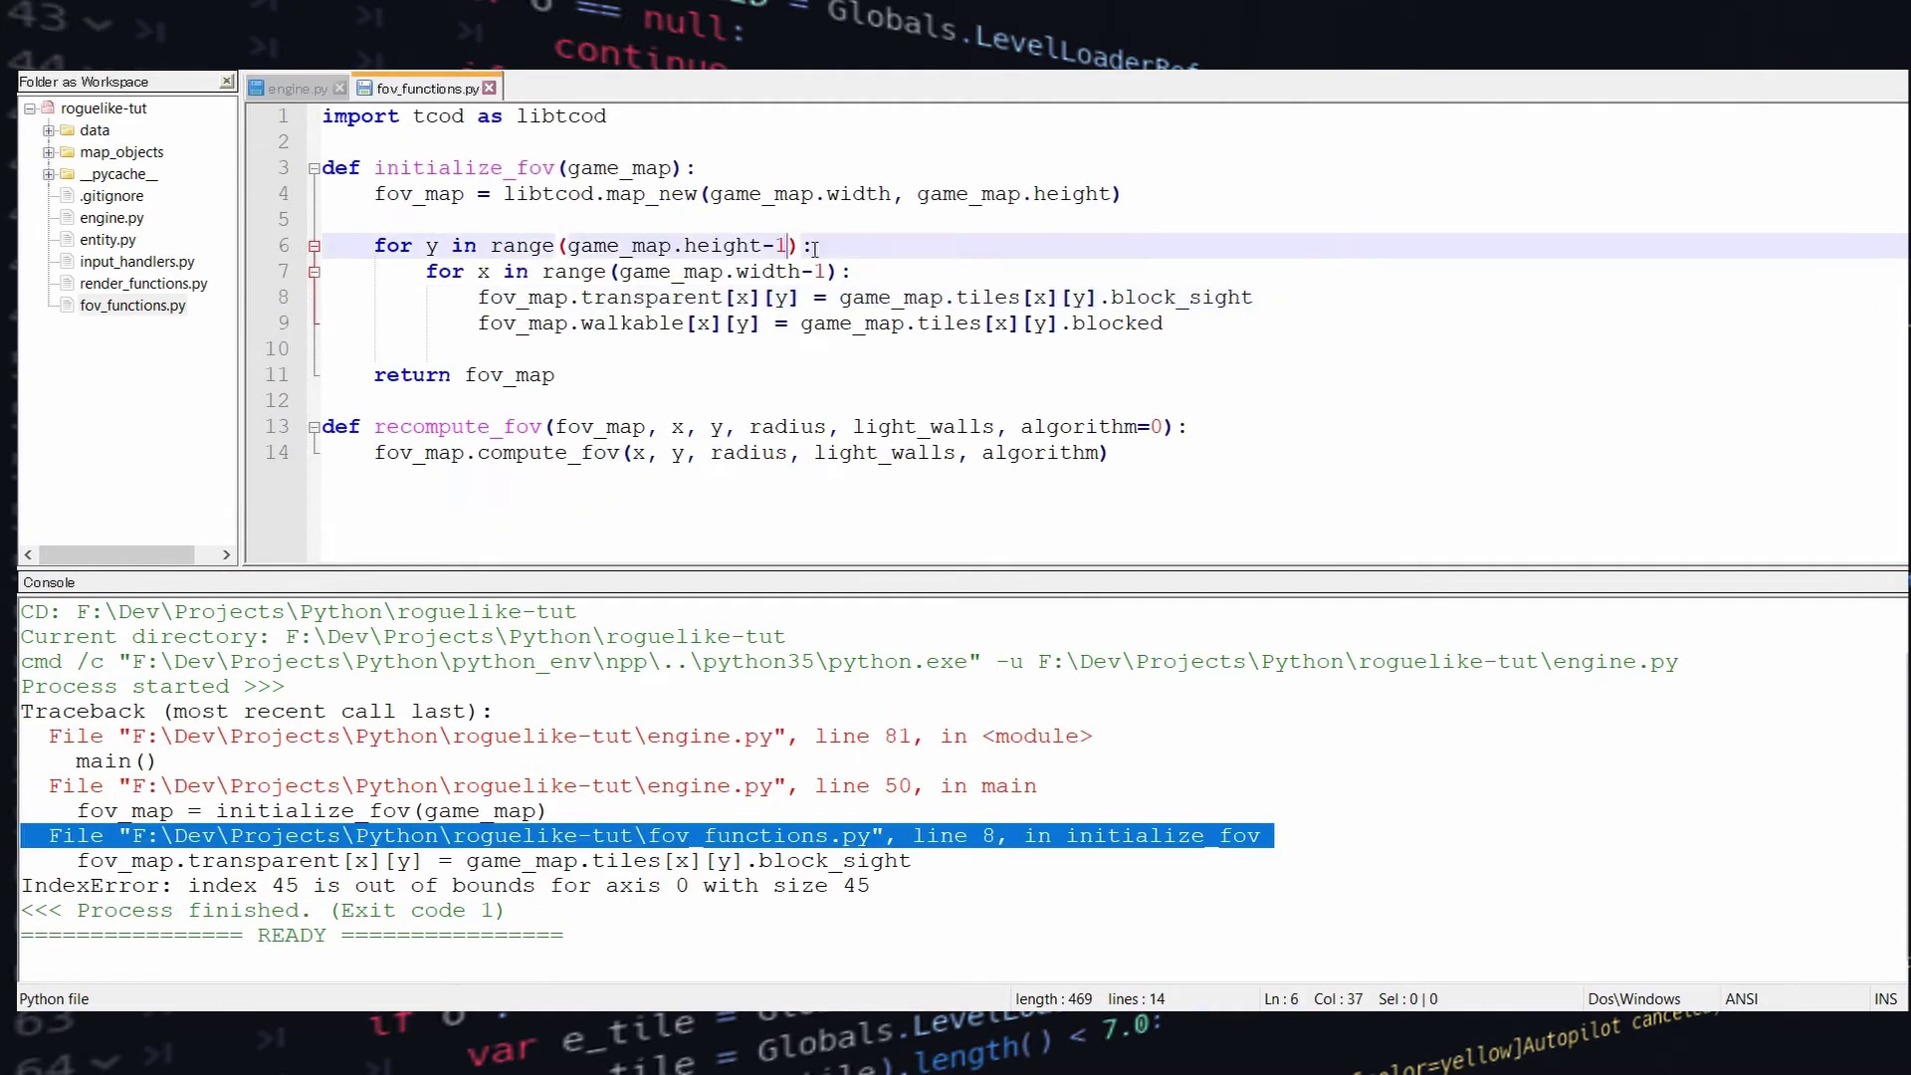
pyautogui.press('BackSpace')
pyautogui.press('BackSpace')
pyautogui.press('Down')
pyautogui.press('Right')
pyautogui.press('Right')
pyautogui.press('Right')
pyautogui.press('BackSpace')
pyautogui.press('BackSpace')
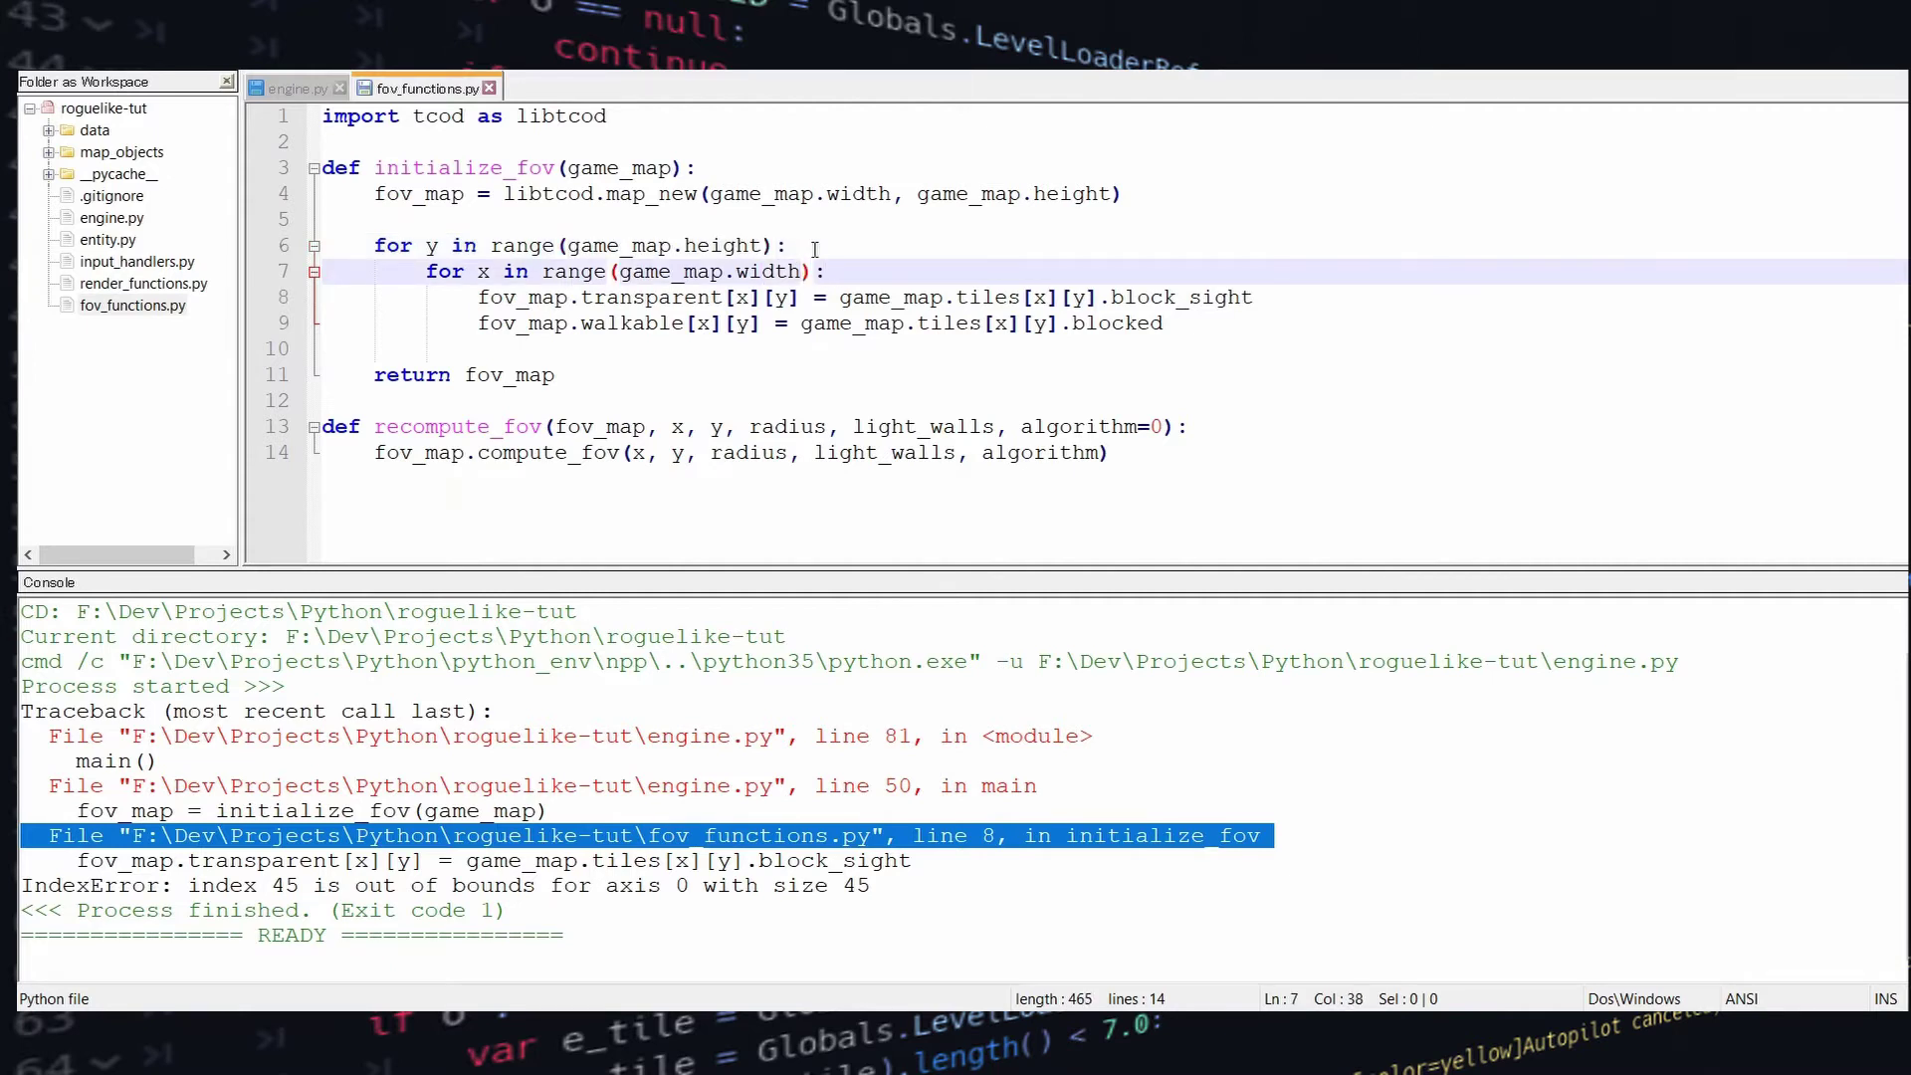
pyautogui.press('Return')
pyautogui.write('print("{}, {}".format(x, y))')
# Swap the transparent and walkable indexes on lines 9–10 to [y][x] order
pyautogui.hotkey('ctrl', 'F6')
pyautogui.hotkey('ctrl', 'F6')
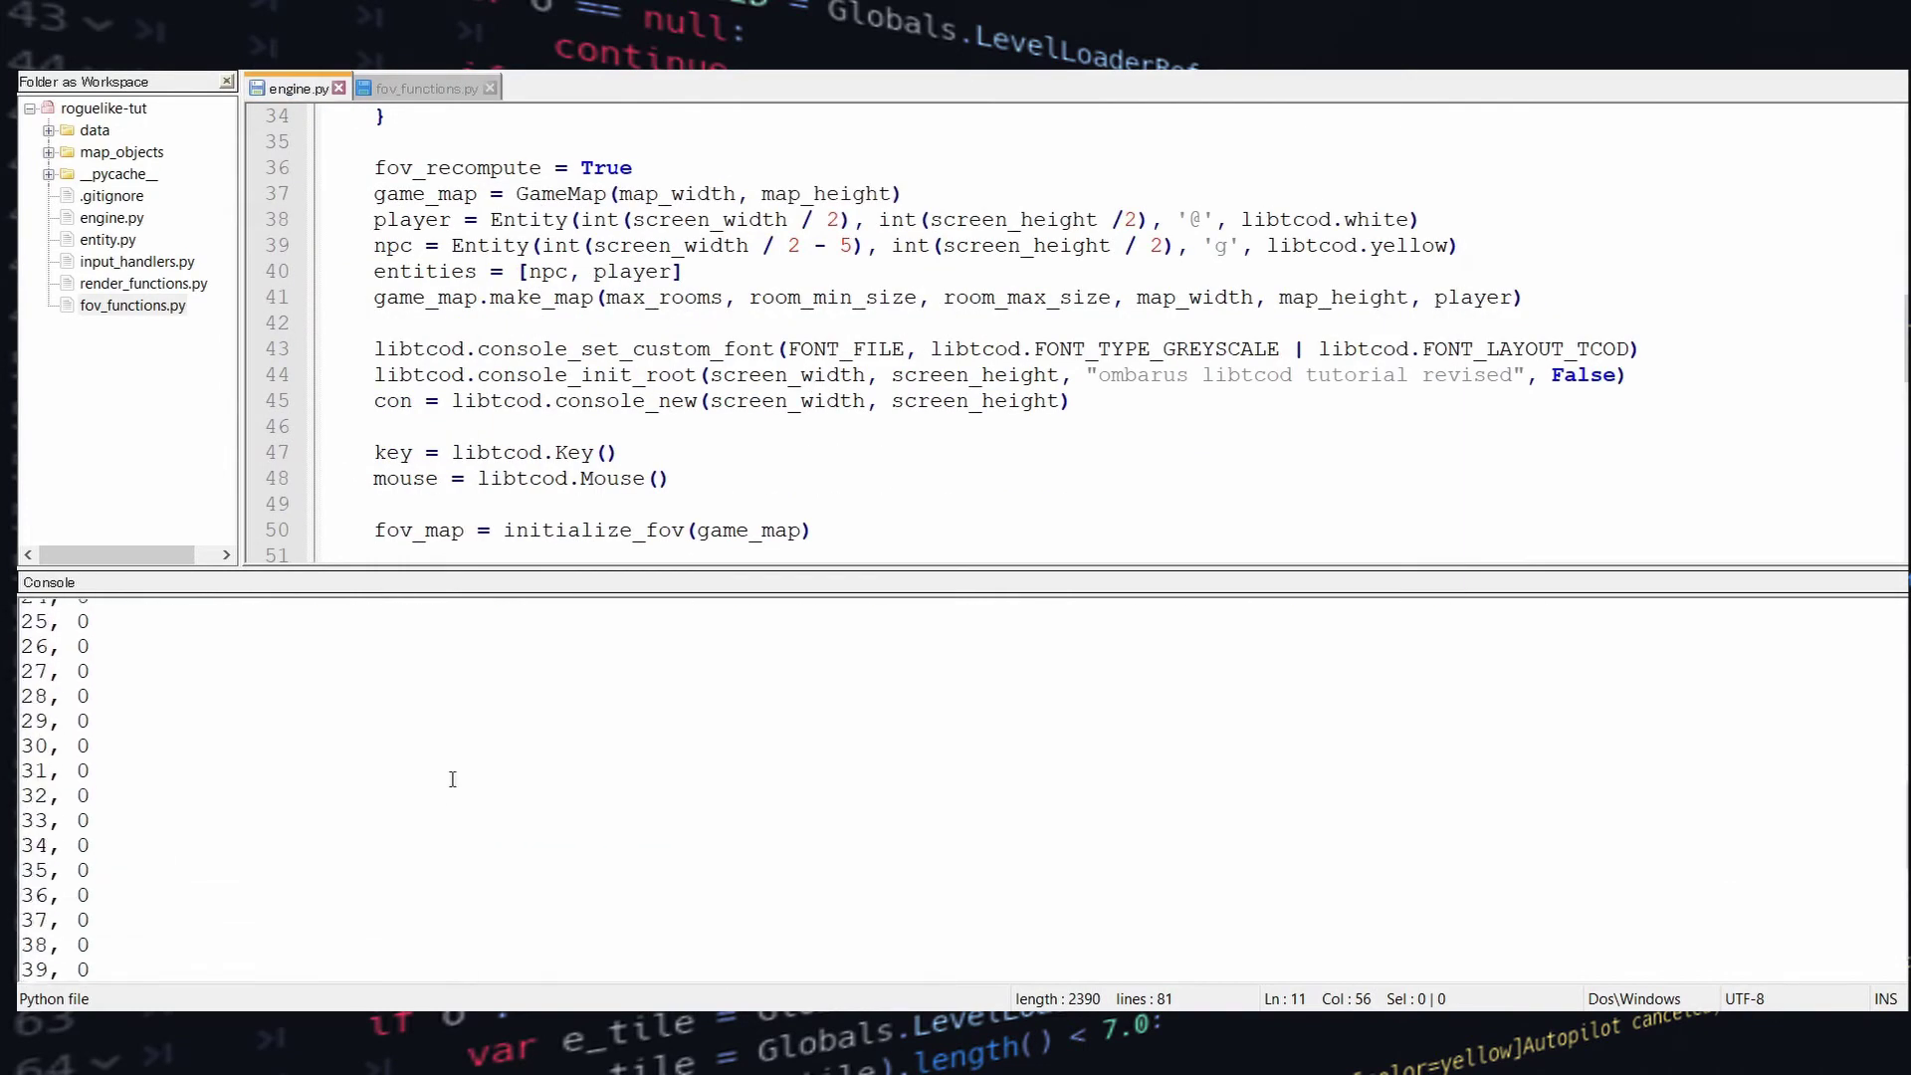
pyautogui.doubleClick(448, 843)
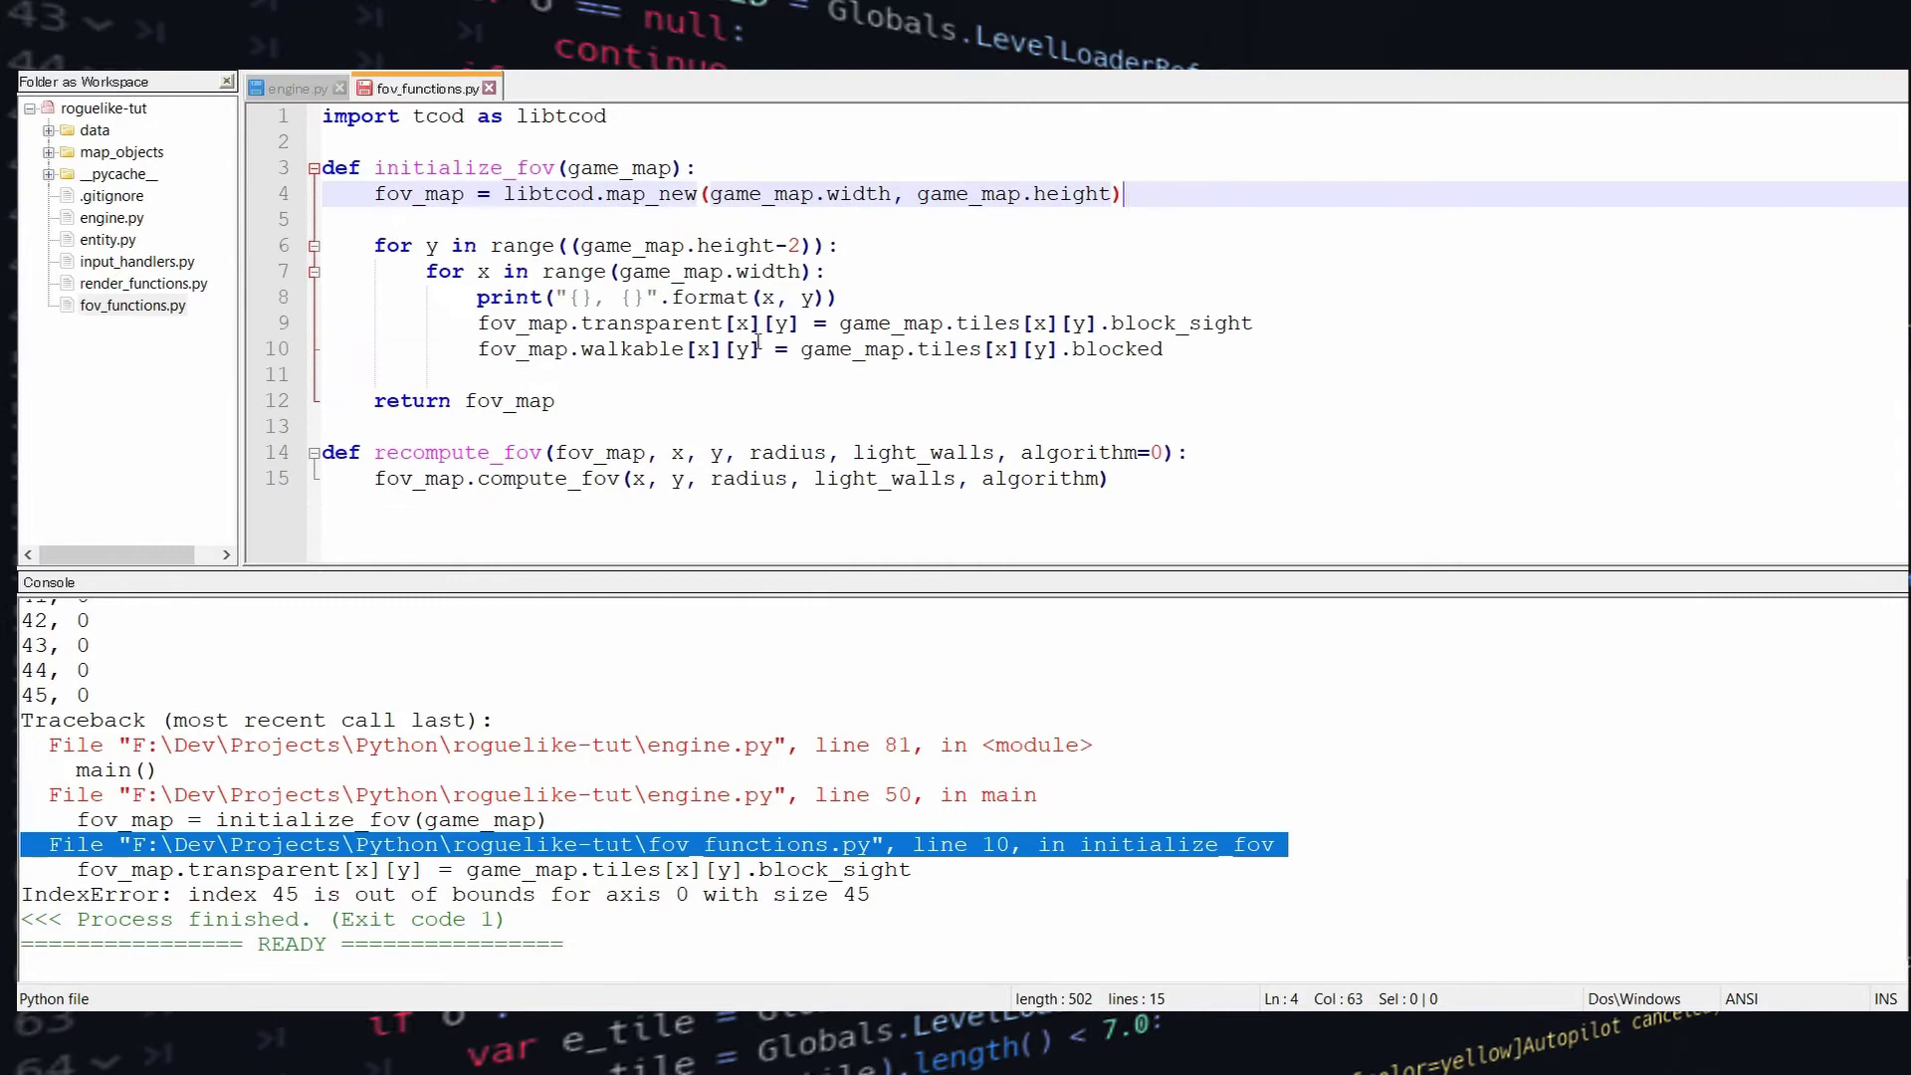
pyautogui.doubleClick(742, 322)
pyautogui.write('y')
pyautogui.doubleClick(702, 348)
pyautogui.write('y')
pyautogui.doubleClick(779, 322)
pyautogui.write('x')
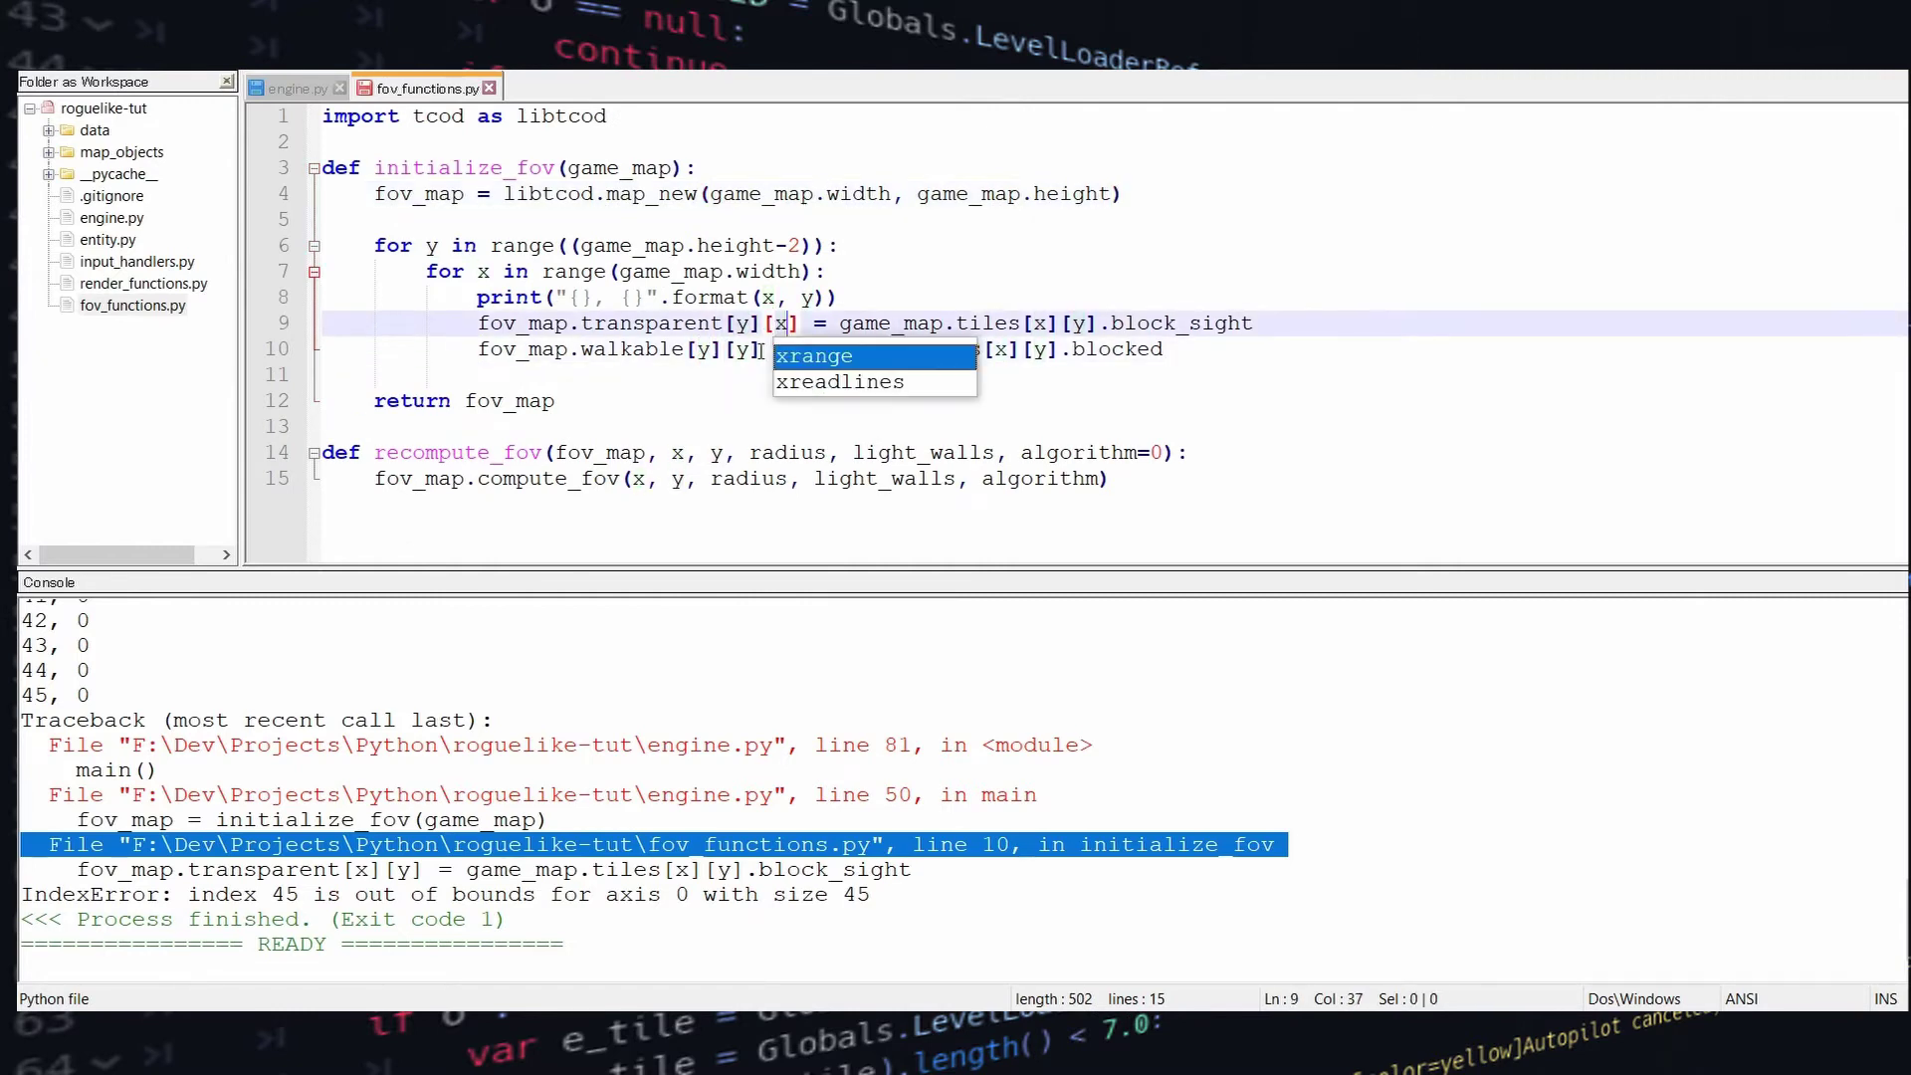
pyautogui.doubleClick(742, 349)
pyautogui.write('x')
pyautogui.doubleClick(1036, 324)
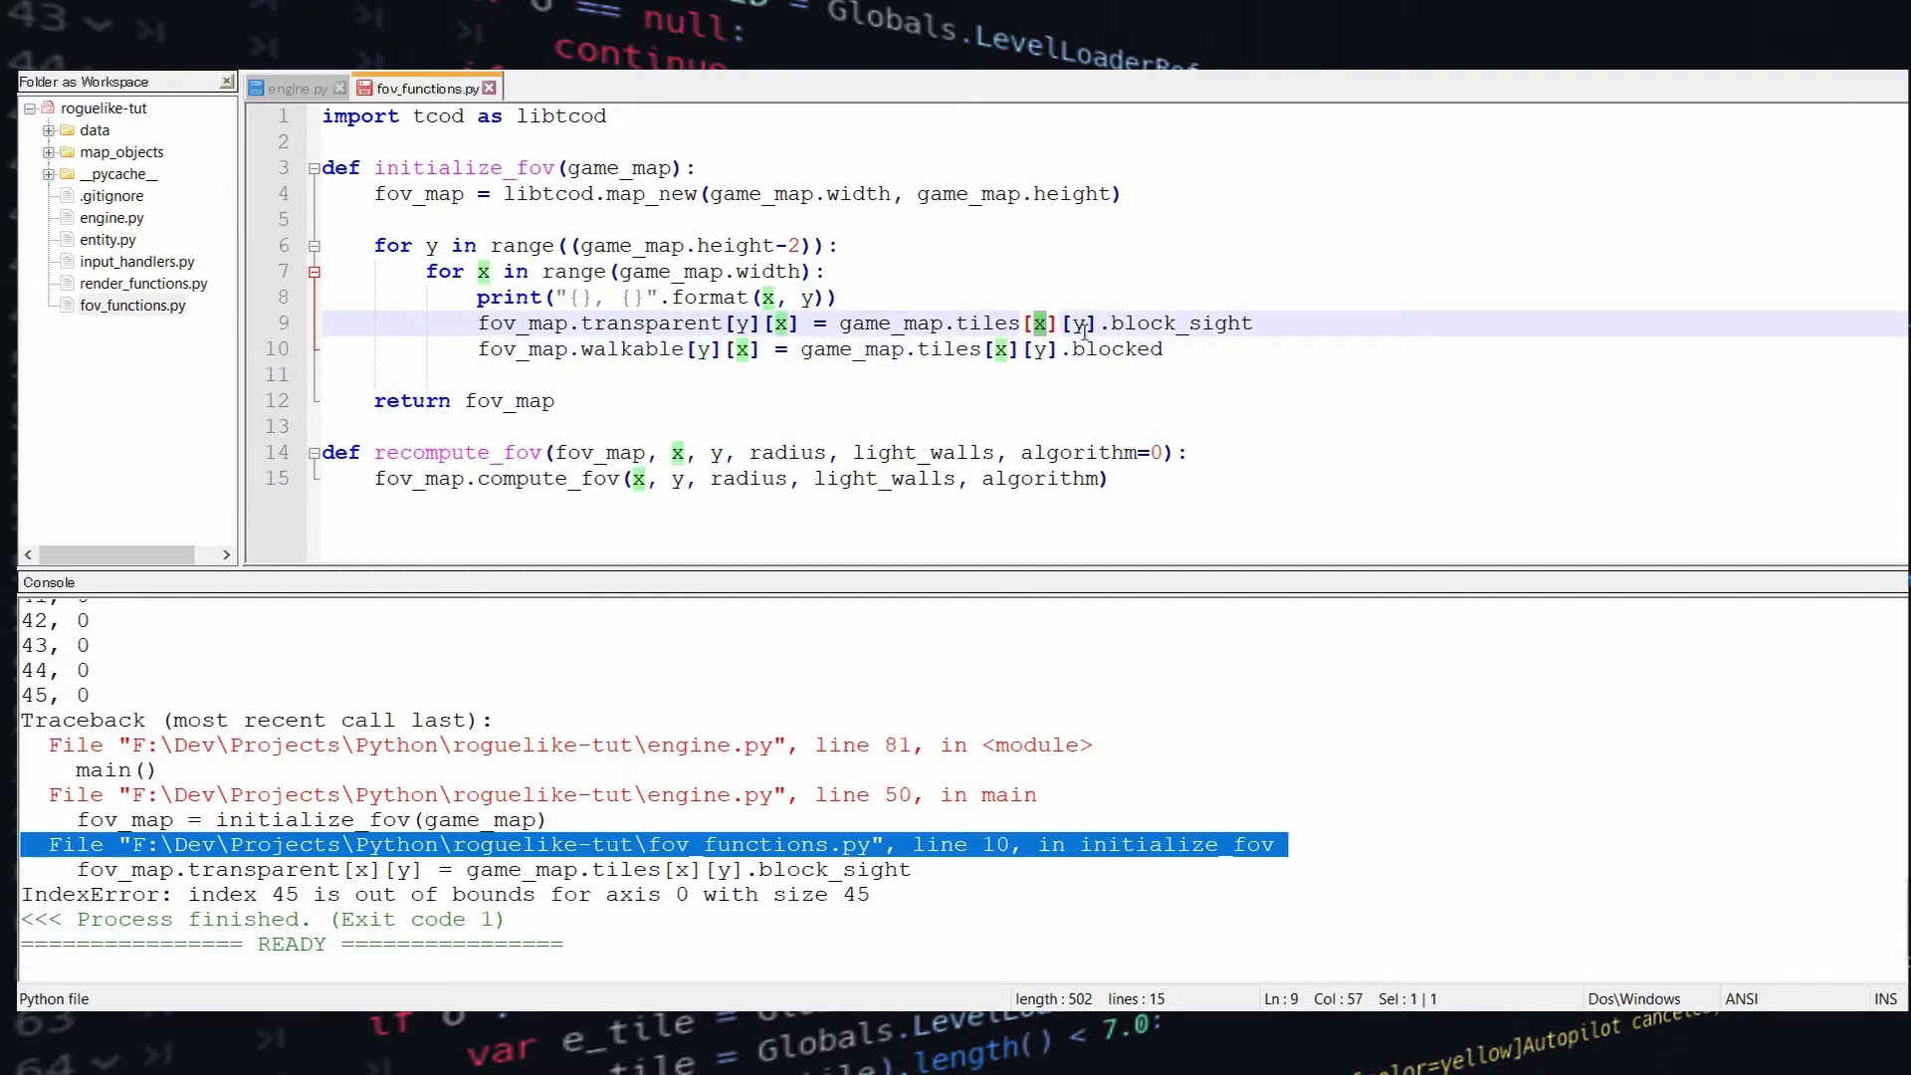
pyautogui.click(1011, 279)
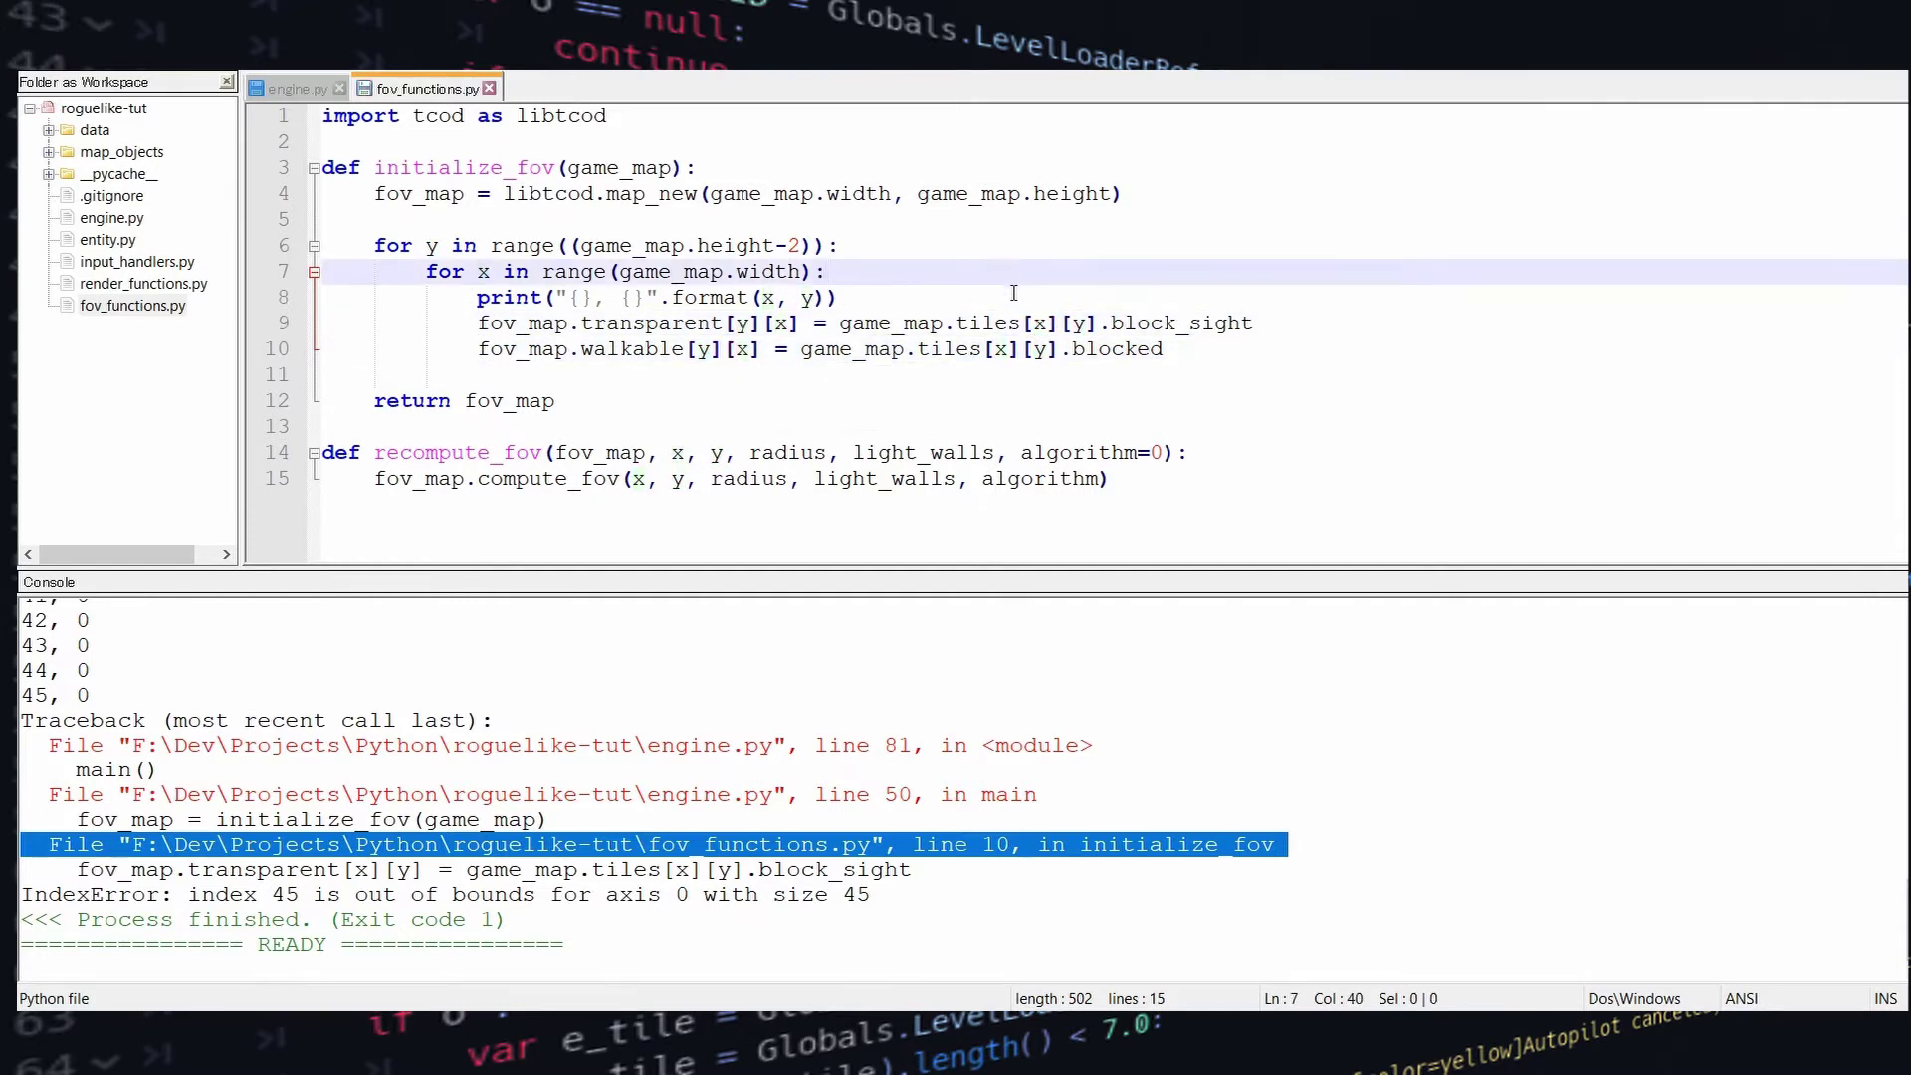
# Run engine.py again to confirm the dungeon map draws, then close the game
pyautogui.click(298, 89)
pyautogui.hotkey('ctrl', 'F6')
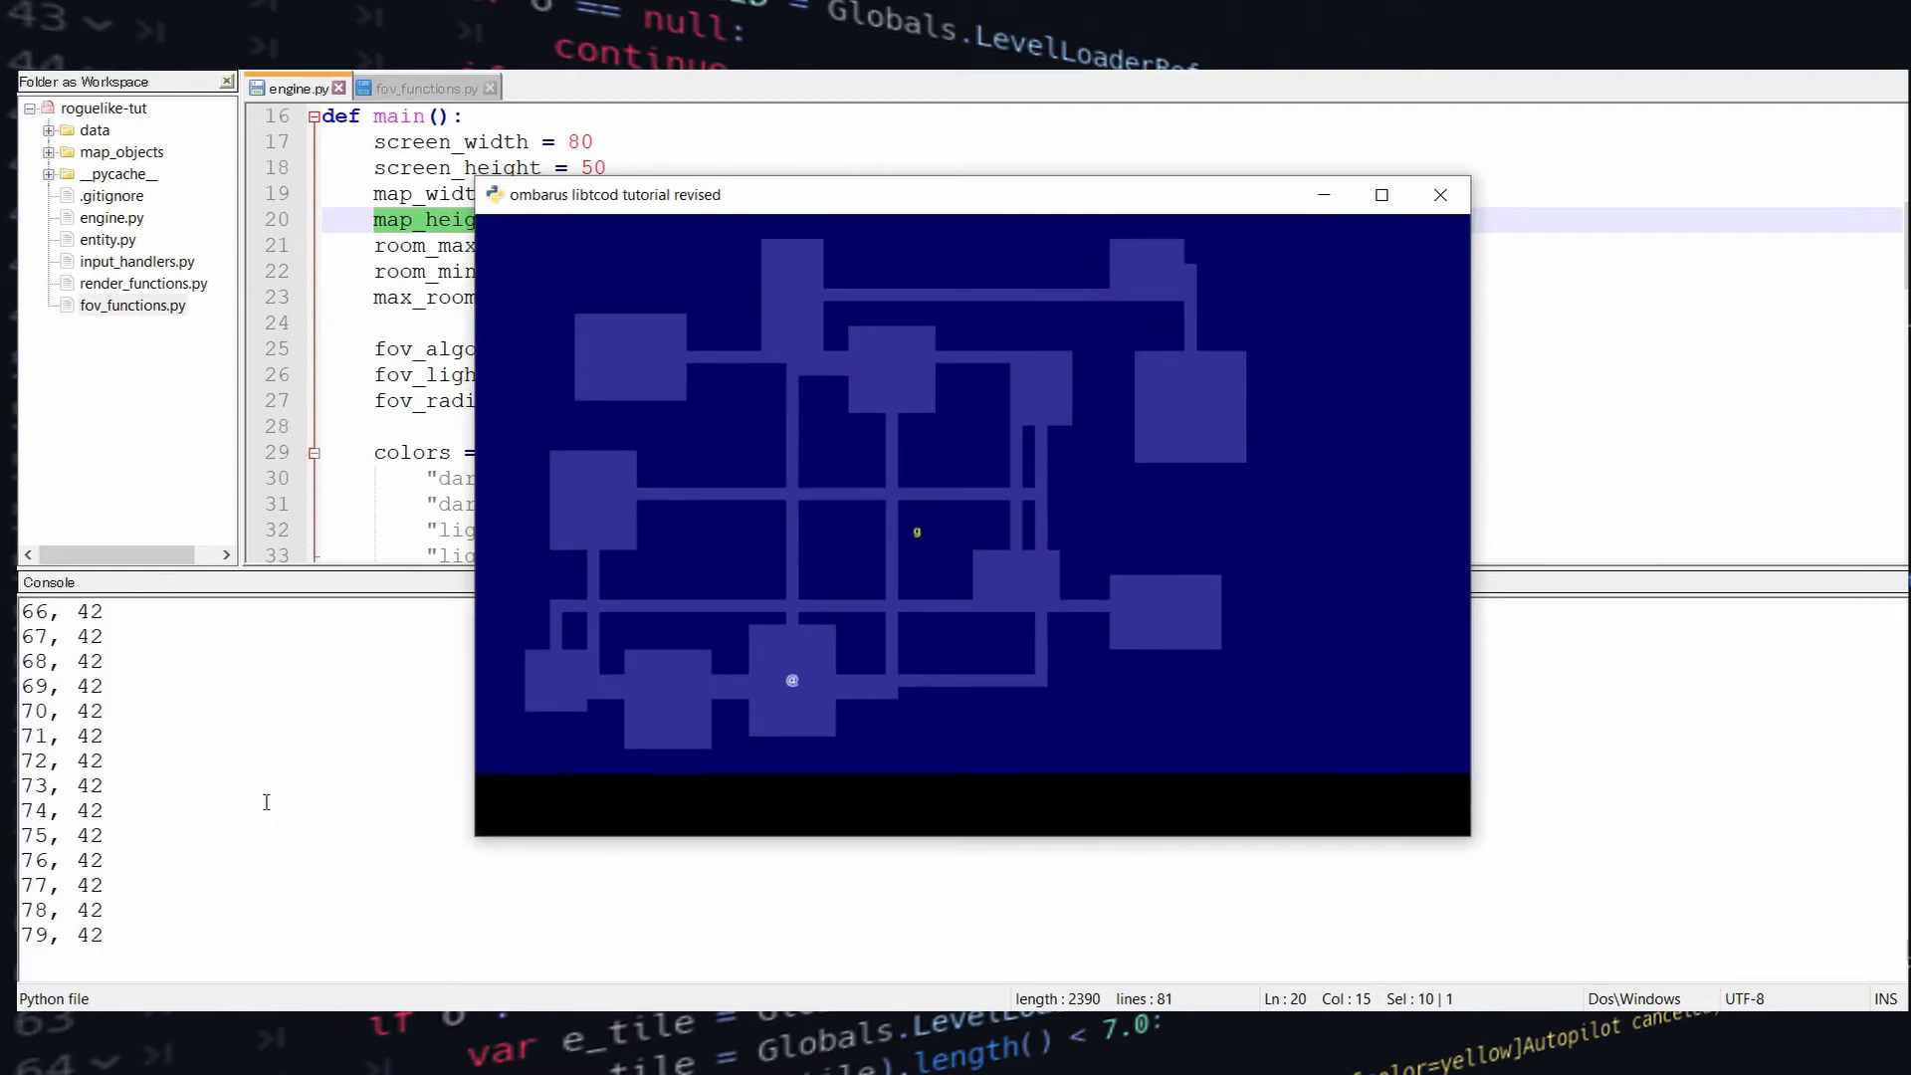
pyautogui.press('Escape')
# Add fov_map and fov_recompute parameters to render_all and an if fov_recompute: line
pyautogui.click(673, 347)
pyautogui.scroll(-3, 673, 349)
pyautogui.doubleClick(143, 282)
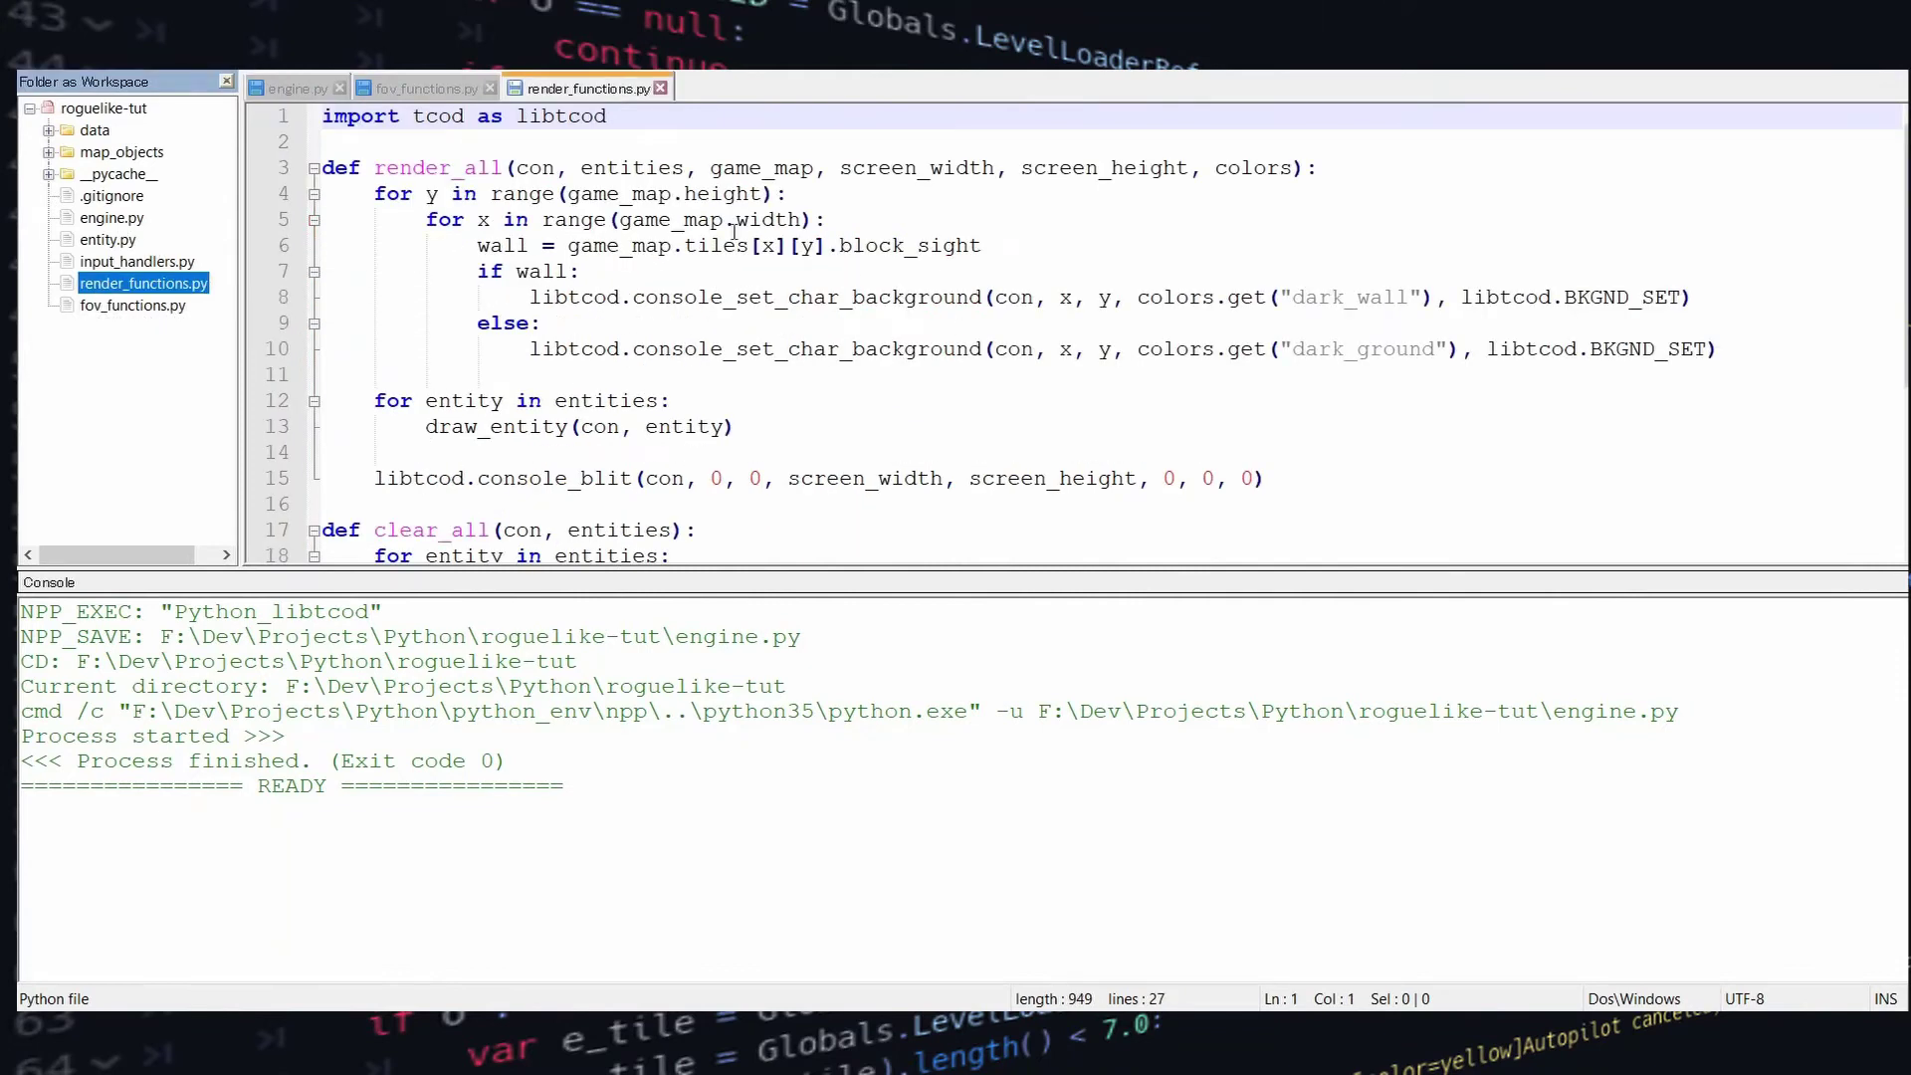
pyautogui.click(841, 167)
pyautogui.write('fov_map, ')
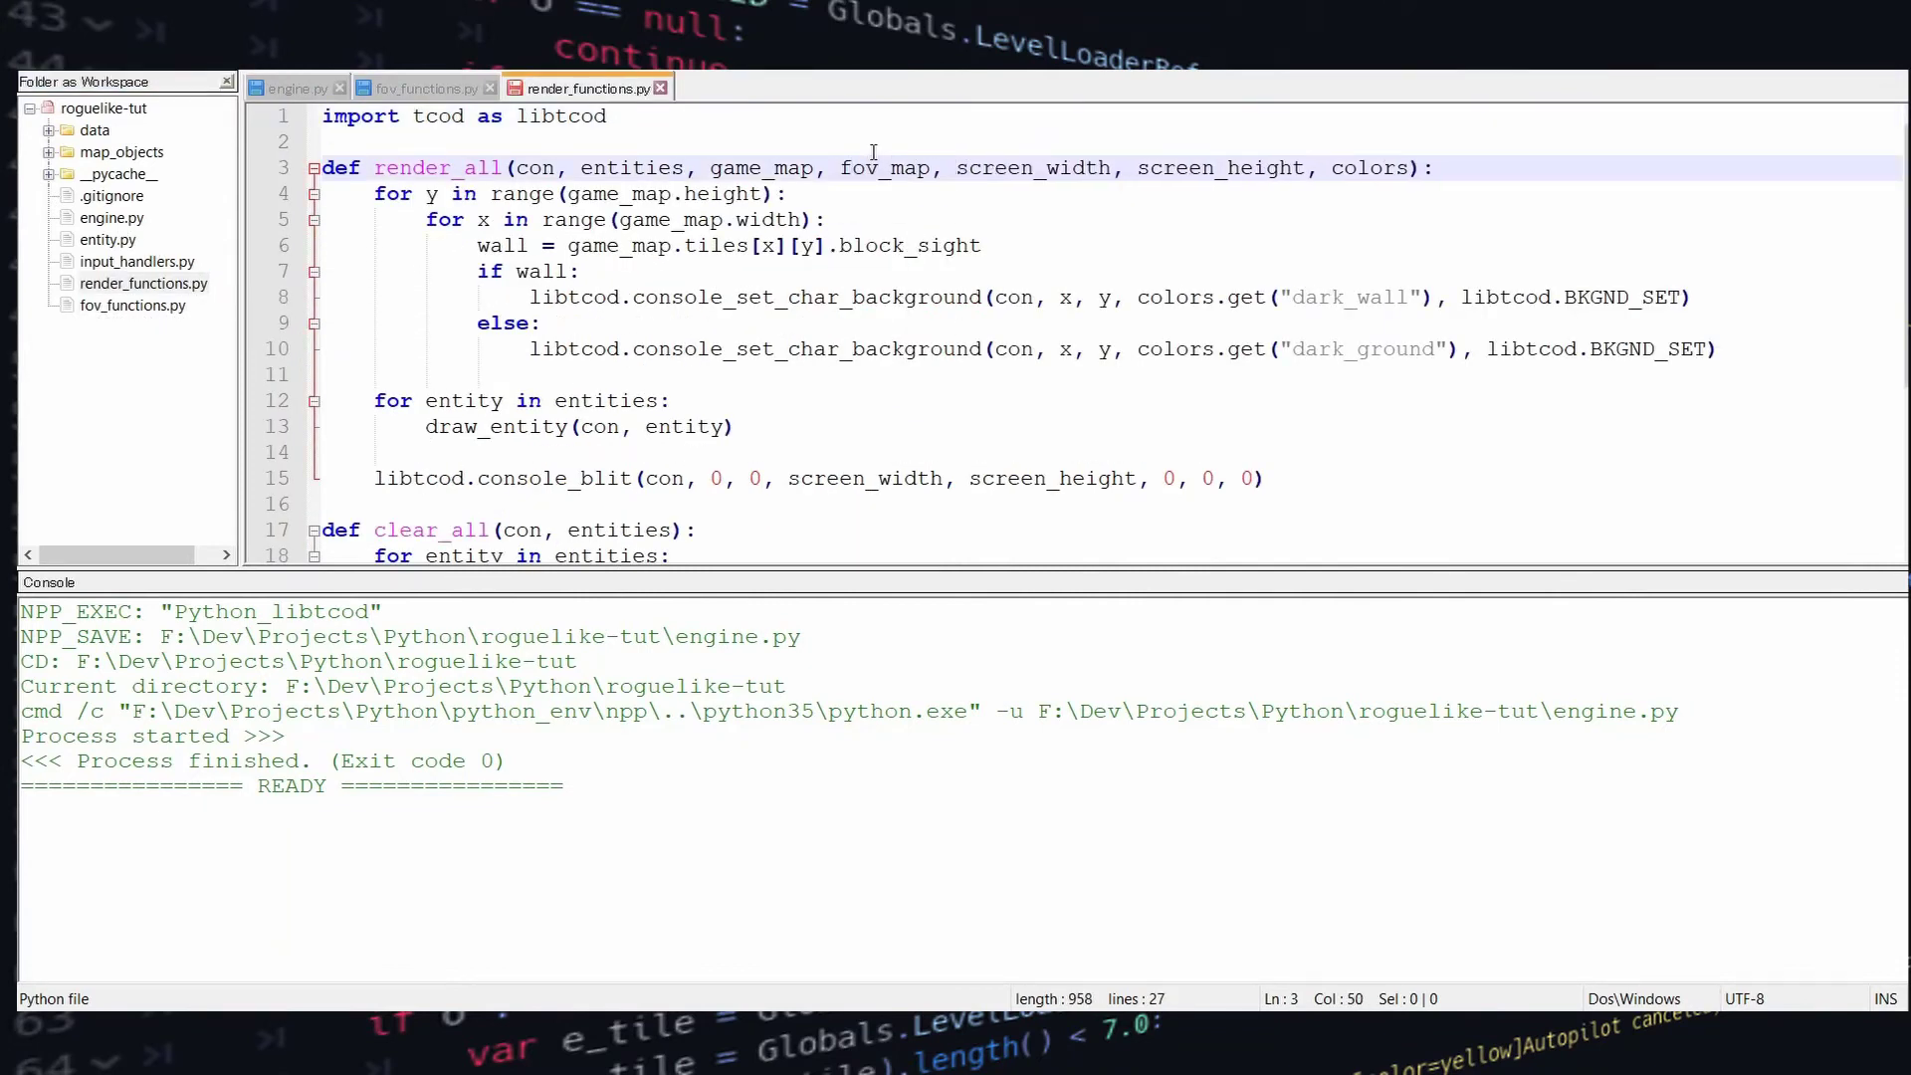
pyautogui.write('fov_recompute')
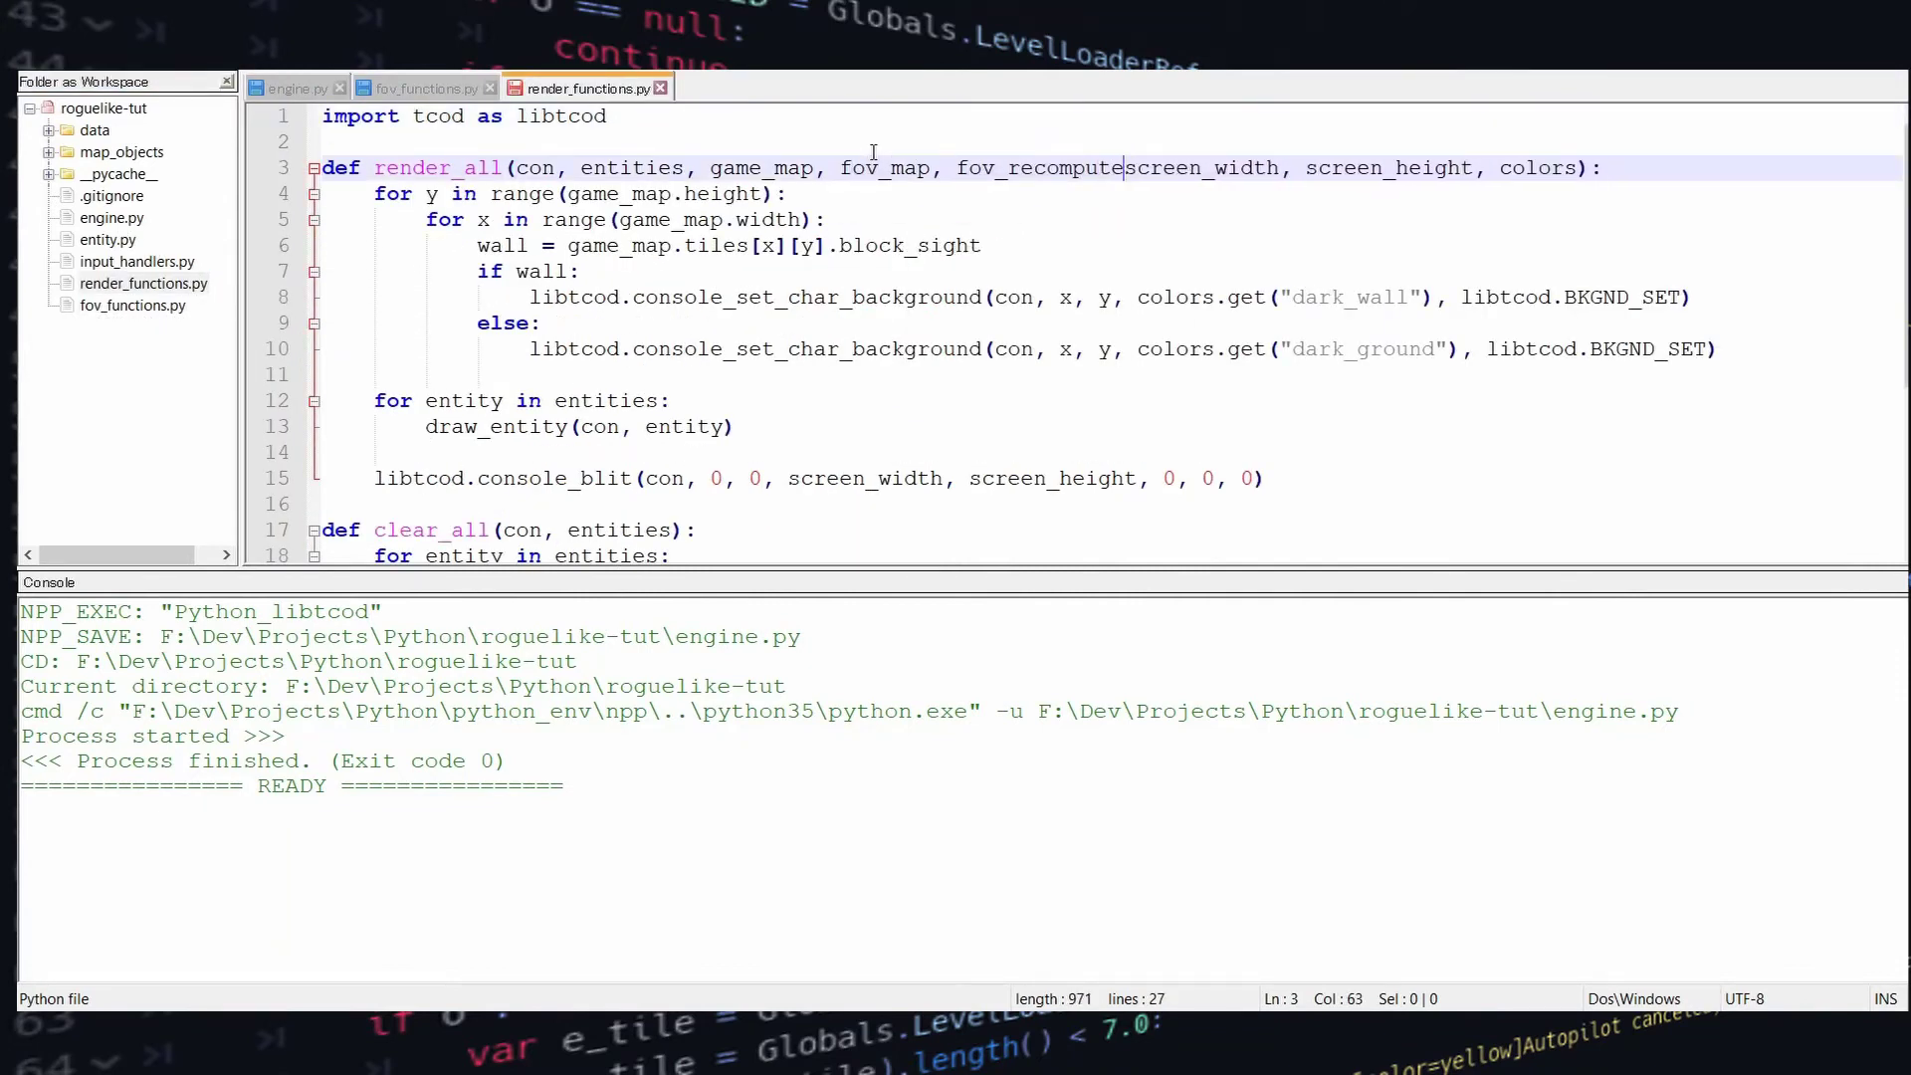
pyautogui.write(',')
pyautogui.press('Down')
pyautogui.press('Up')
pyautogui.press('End')
pyautogui.press('Return')
pyautogui.write('if fov_rec')
pyautogui.press('Return')
pyautogui.write(')')
# Indent the tile loop under the check and add visible = libtcod.map_is_in_fov(fov_map, x, y)
pyautogui.press('Down')
pyautogui.press('Home')
pyautogui.hotkey('shift', 'Down')
pyautogui.hotkey('shift', 'Down')
pyautogui.hotkey('shift', 'Down')
pyautogui.hotkey('shift', 'Down')
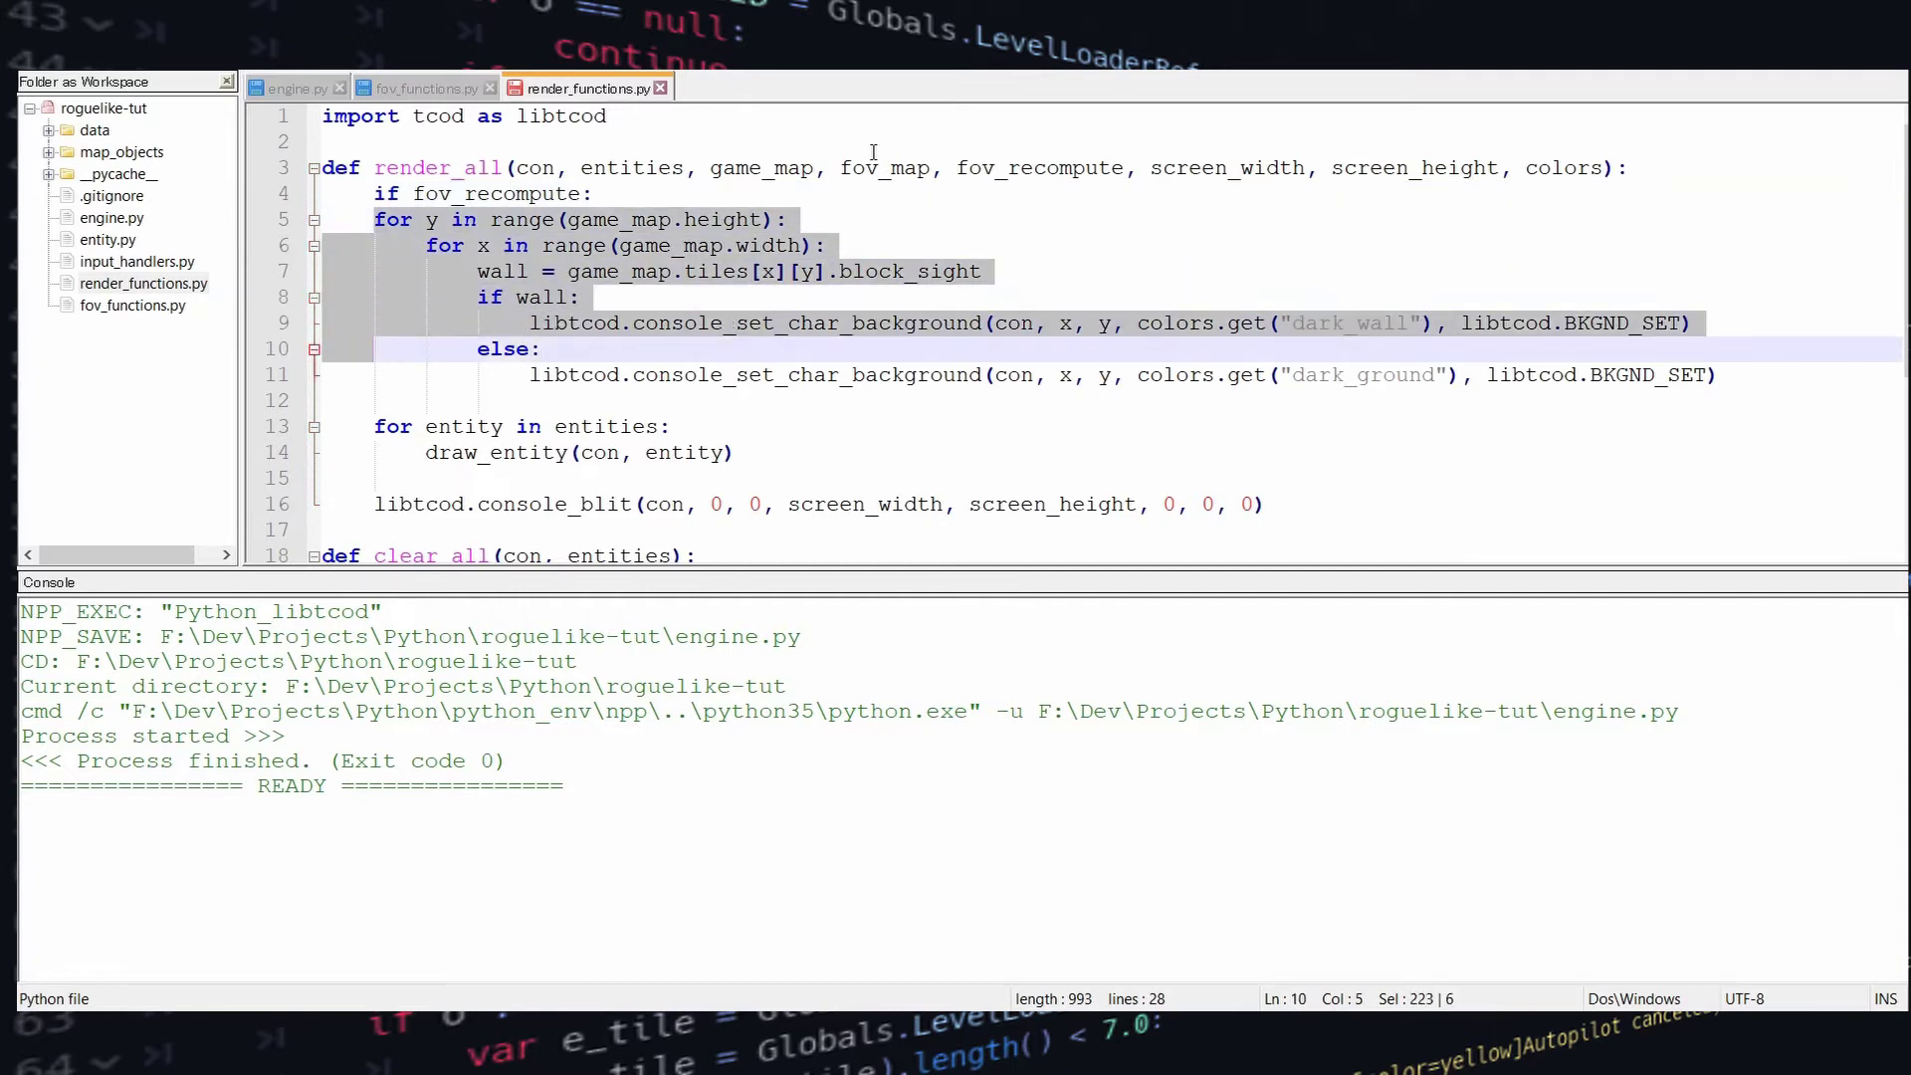
pyautogui.hotkey('shift', 'Down')
pyautogui.press('Tab')
pyautogui.press('Right')
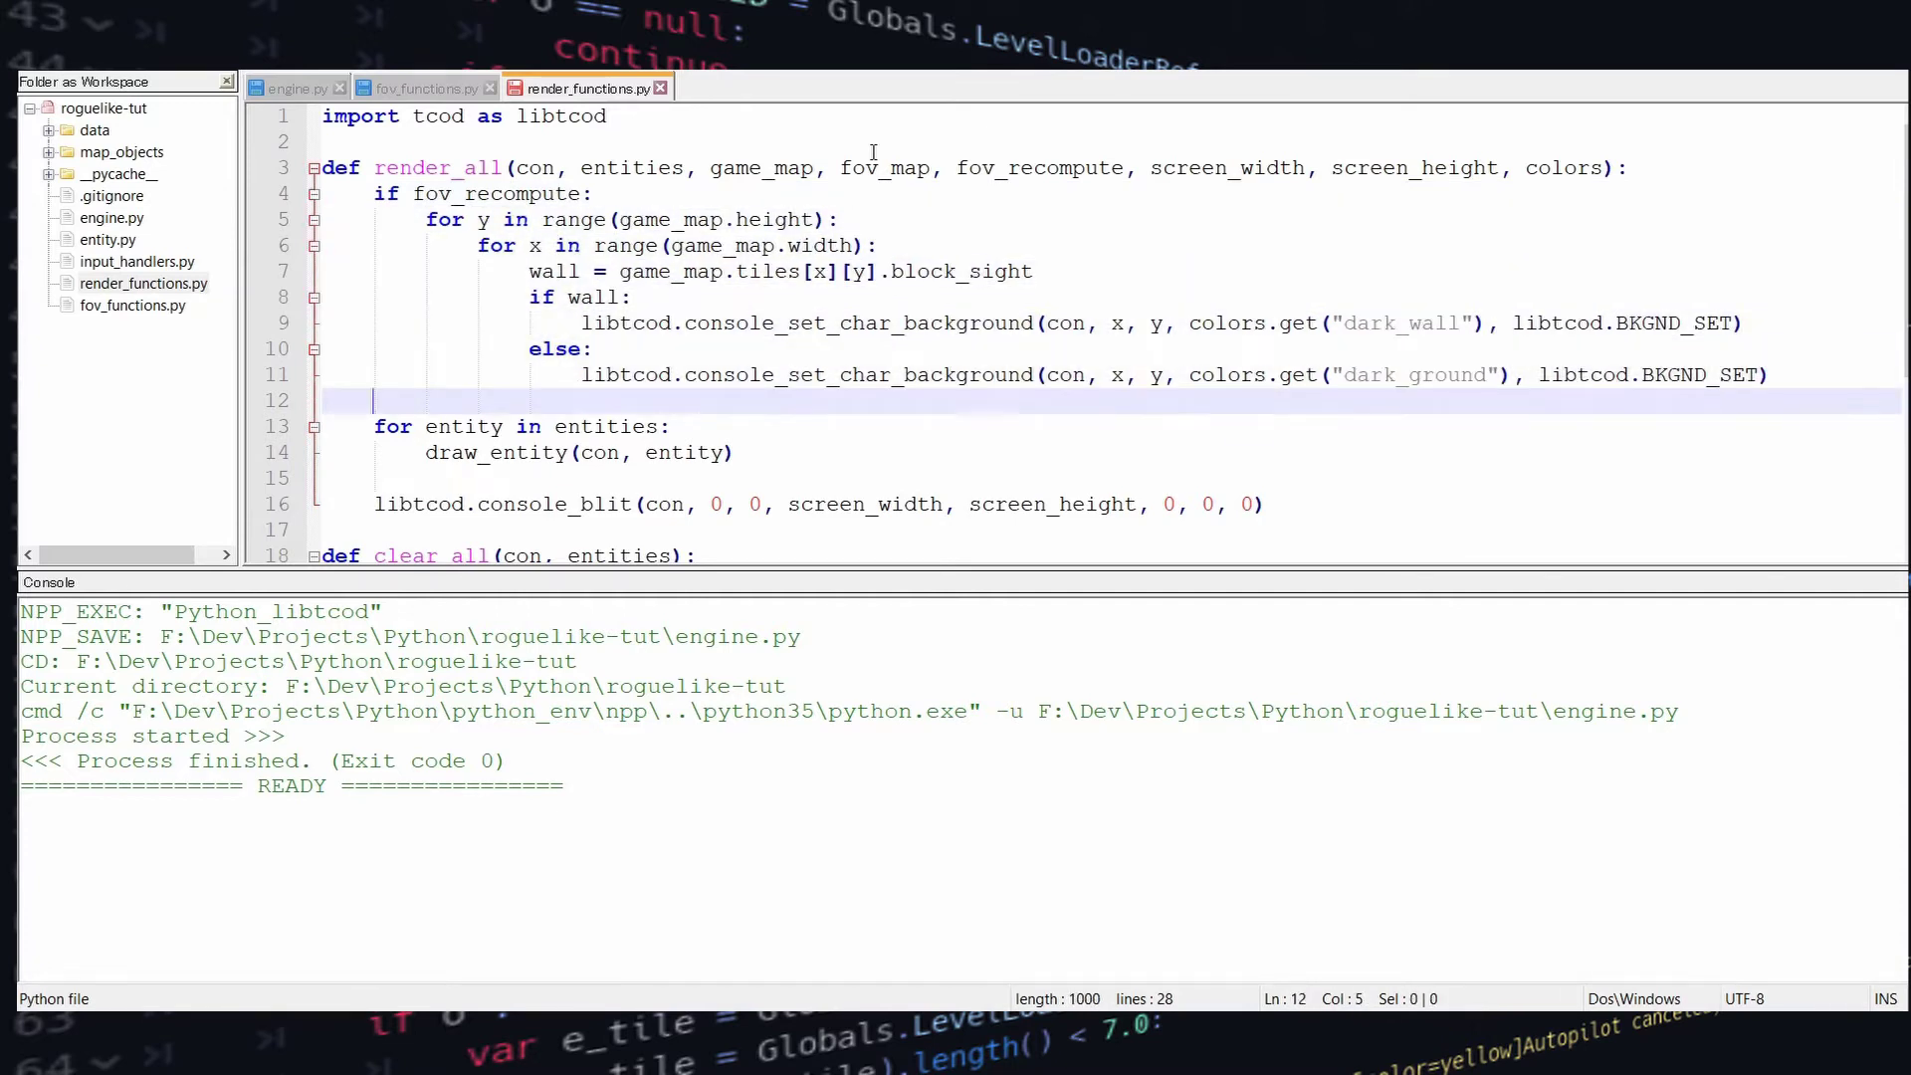
pyautogui.click(921, 245)
pyautogui.press('Return')
pyautogui.write('visible = libtcod.map_is_in_fov(fov_map, x, y)')
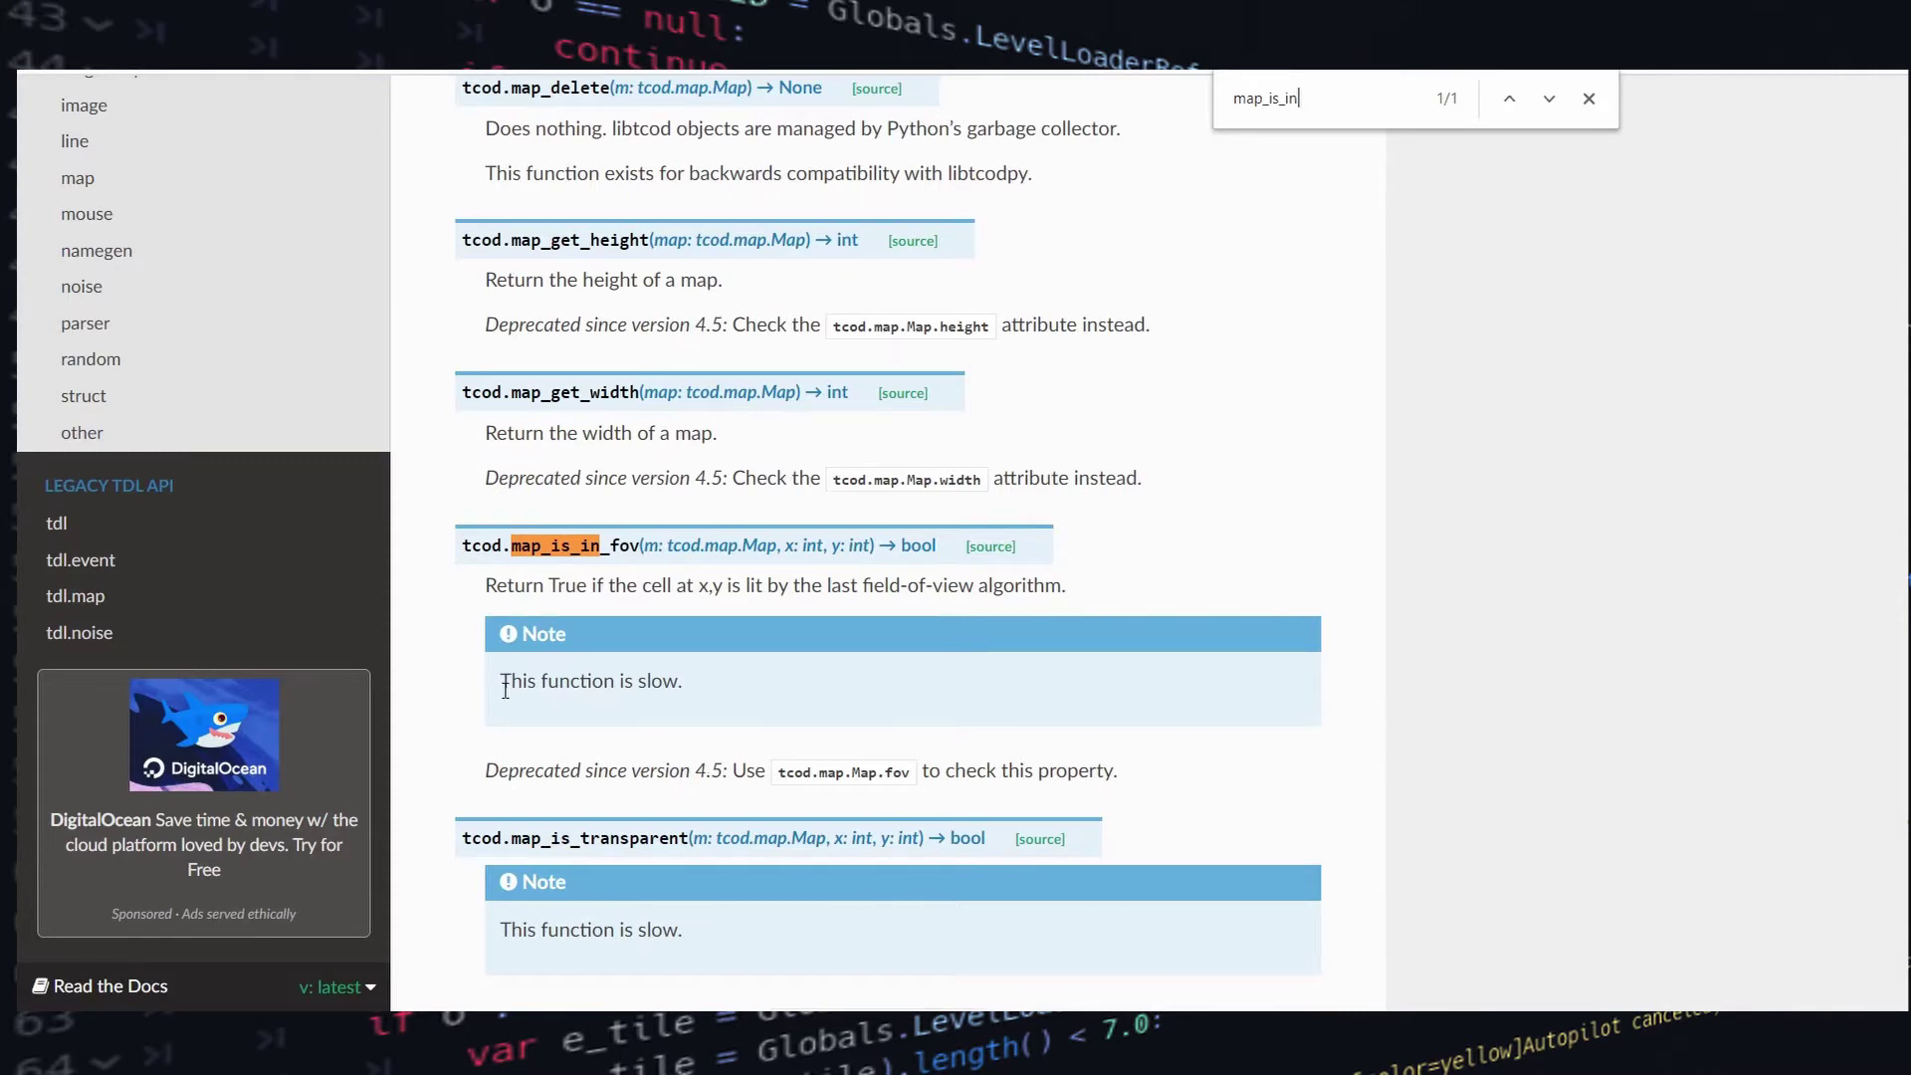
pyautogui.moveTo(503, 681); pyautogui.dragTo(791, 690)
pyautogui.click(791, 690)
pyautogui.moveTo(551, 586); pyautogui.dragTo(943, 591)
pyautogui.click(943, 592)
pyautogui.click(844, 770)
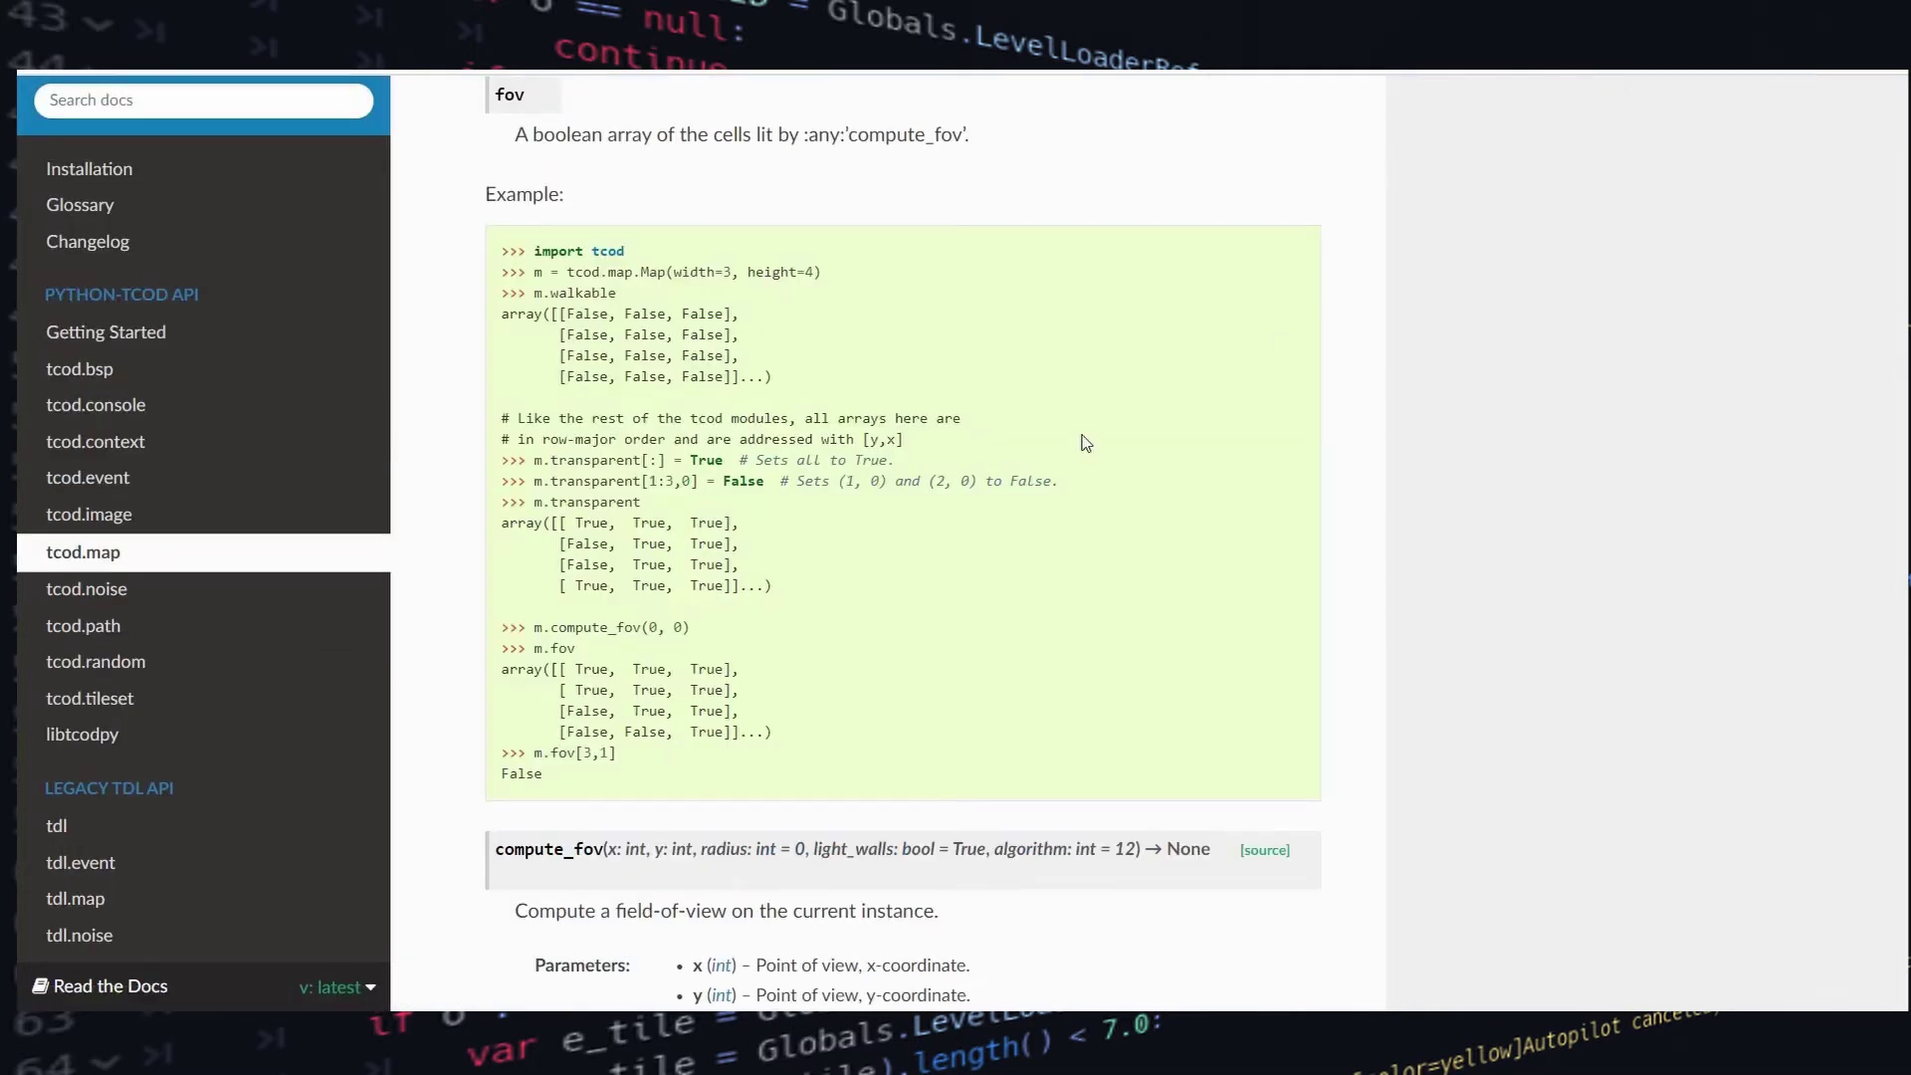
pyautogui.scroll(3, 1084, 442)
pyautogui.scroll(-1, 1083, 443)
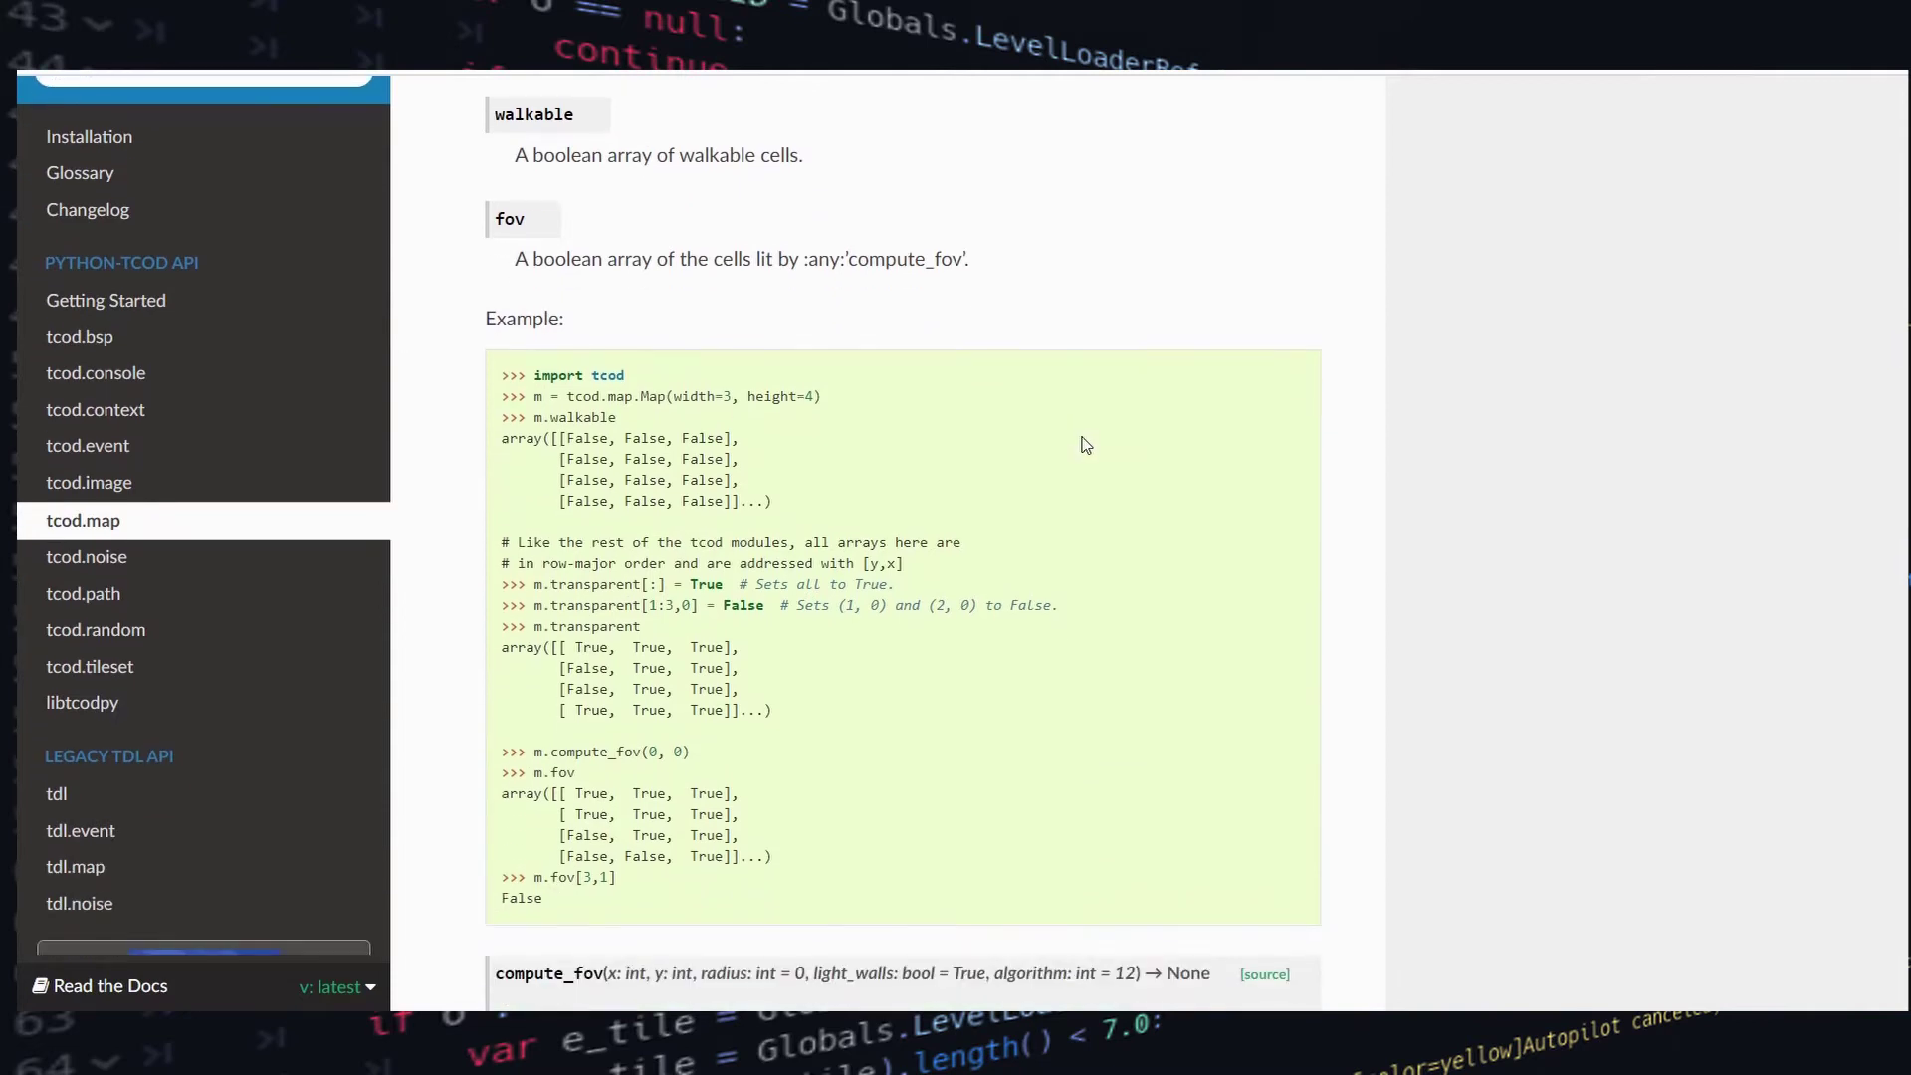
pyautogui.hotkey('alt', 'Tab')
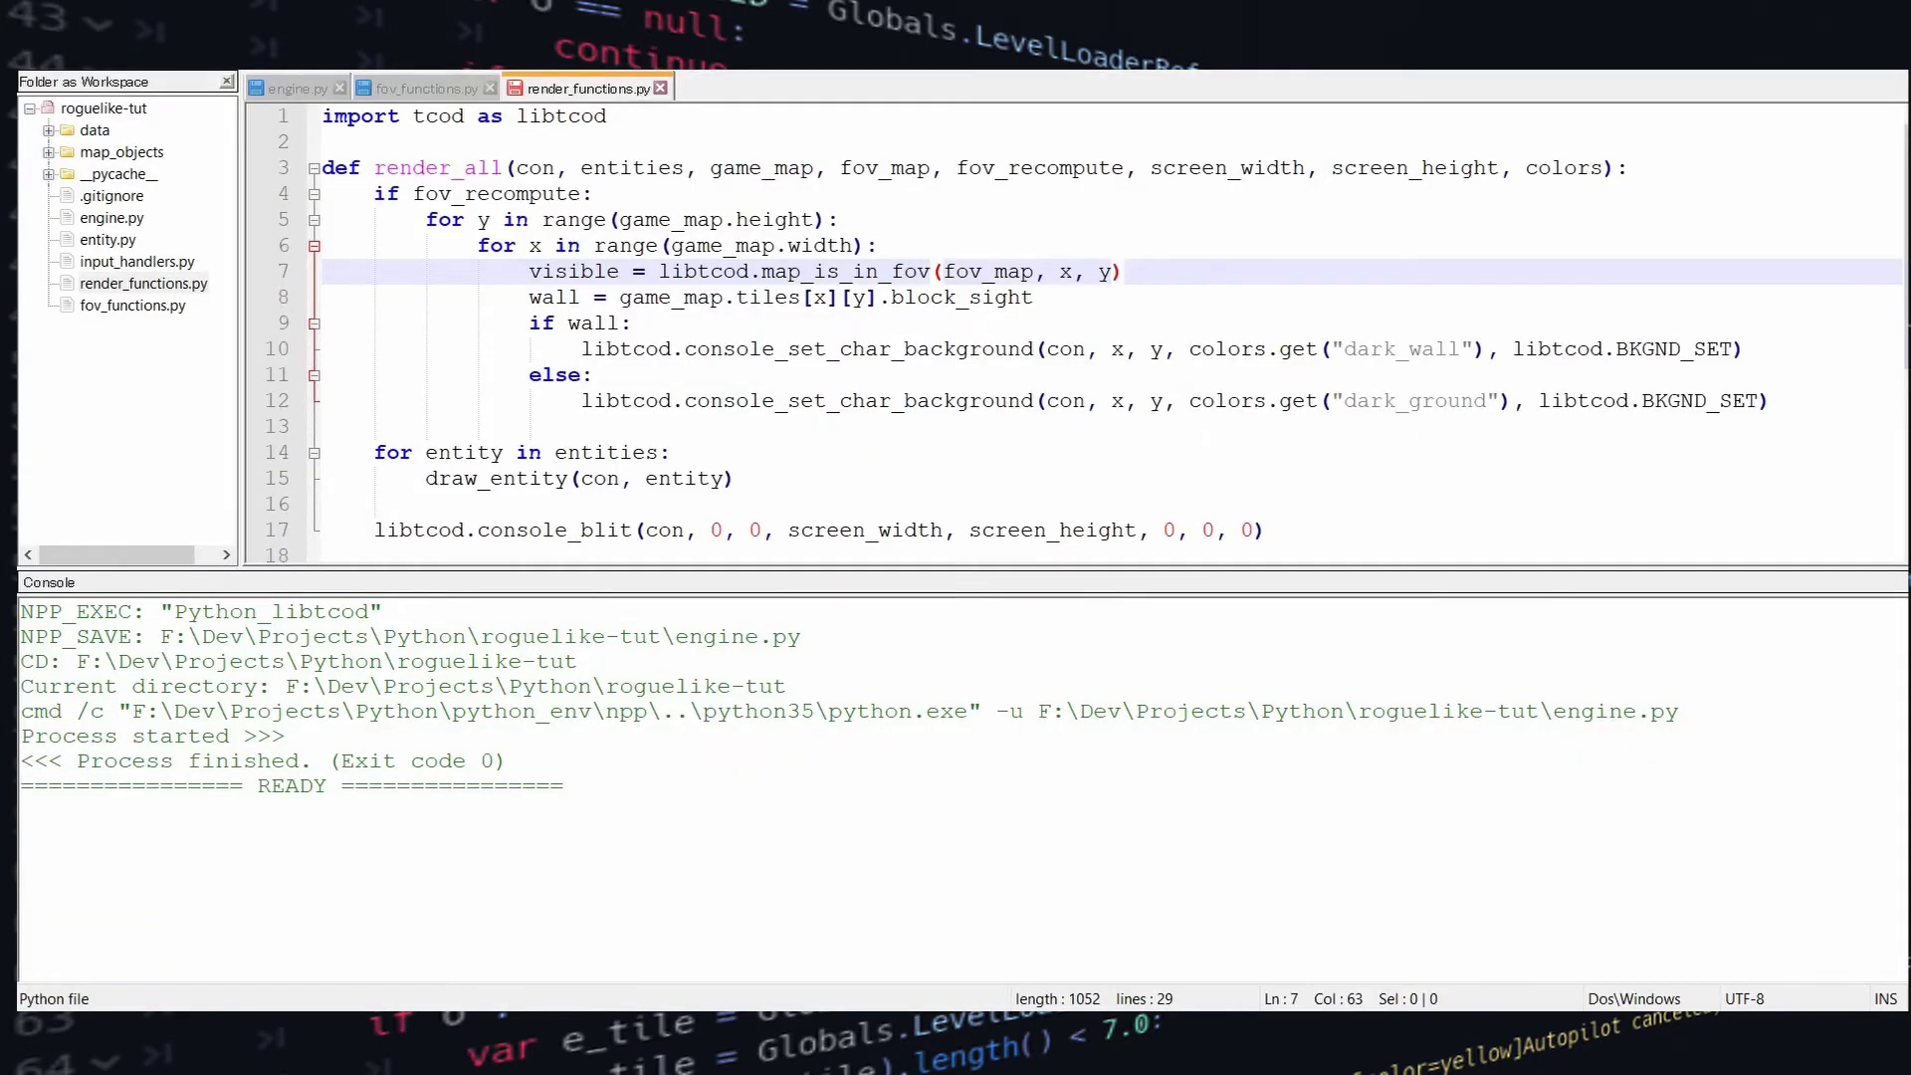
# Replace the map_is_in_fov call with a direct fov_map.fov[y][x] lookup for visible
pyautogui.press('Left')
pyautogui.press('Left')
pyautogui.press('Left')
pyautogui.moveTo(659, 270); pyautogui.dragTo(1180, 275)
pyautogui.press('BackSpace')
pyautogui.write('fov')
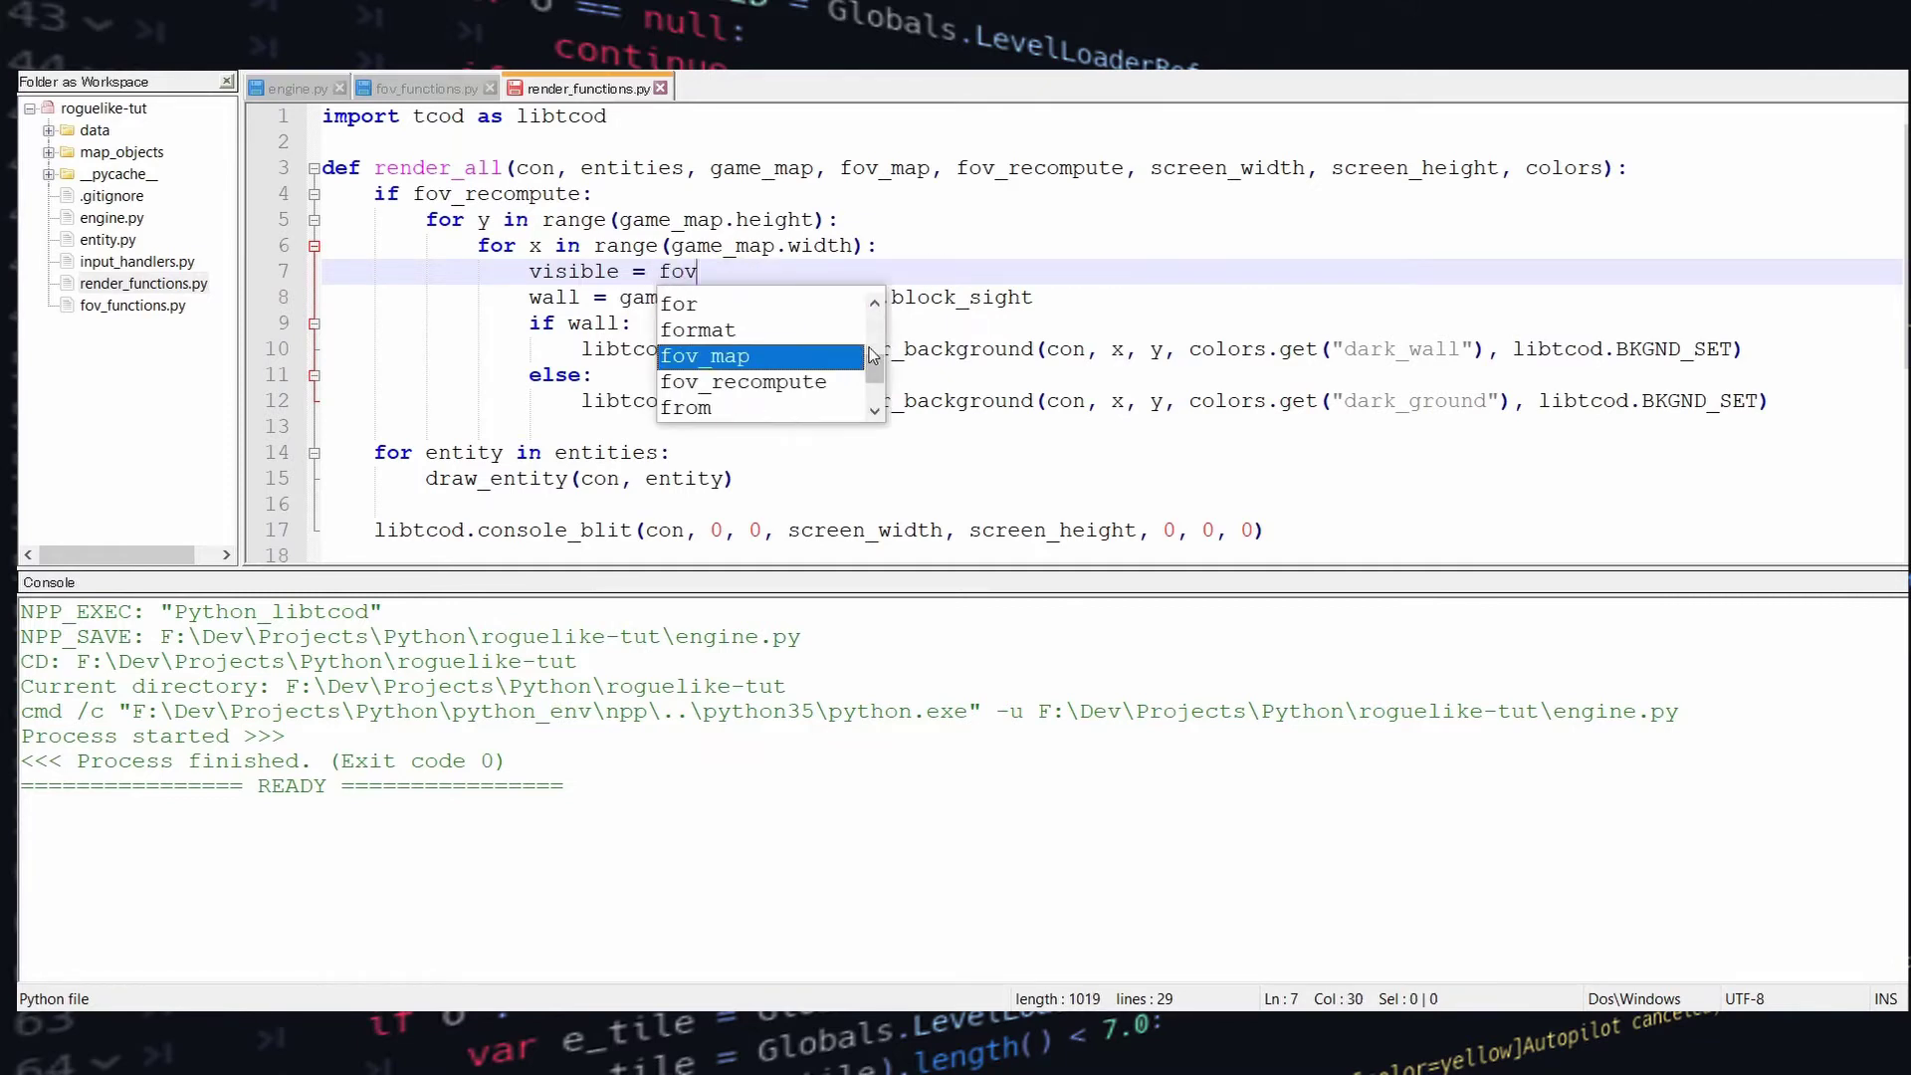
pyautogui.write('_map.fov[y][z]')
pyautogui.press('BackSpace')
pyautogui.write('x]')
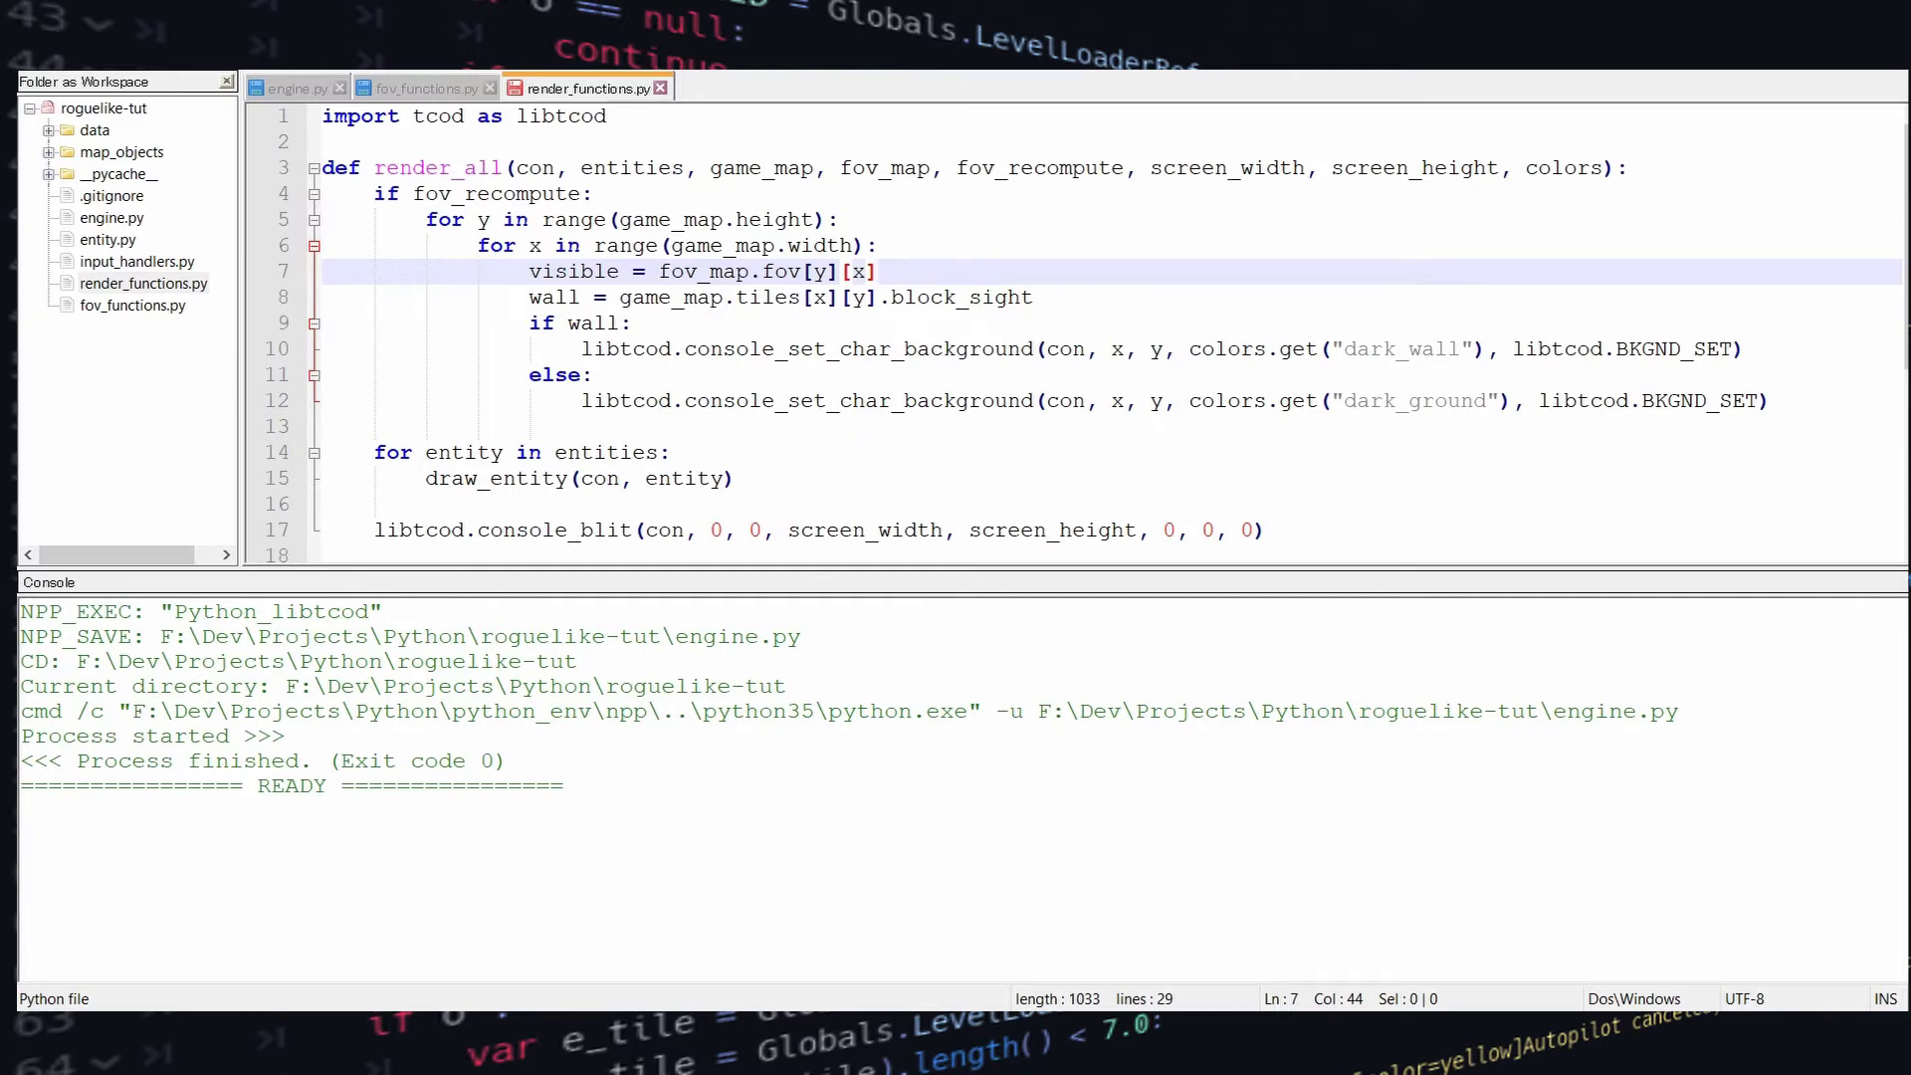
# Add an if visible: branch and paste a second copy of the wall/ground colouring block
pyautogui.click(1143, 300)
pyautogui.press('Return')
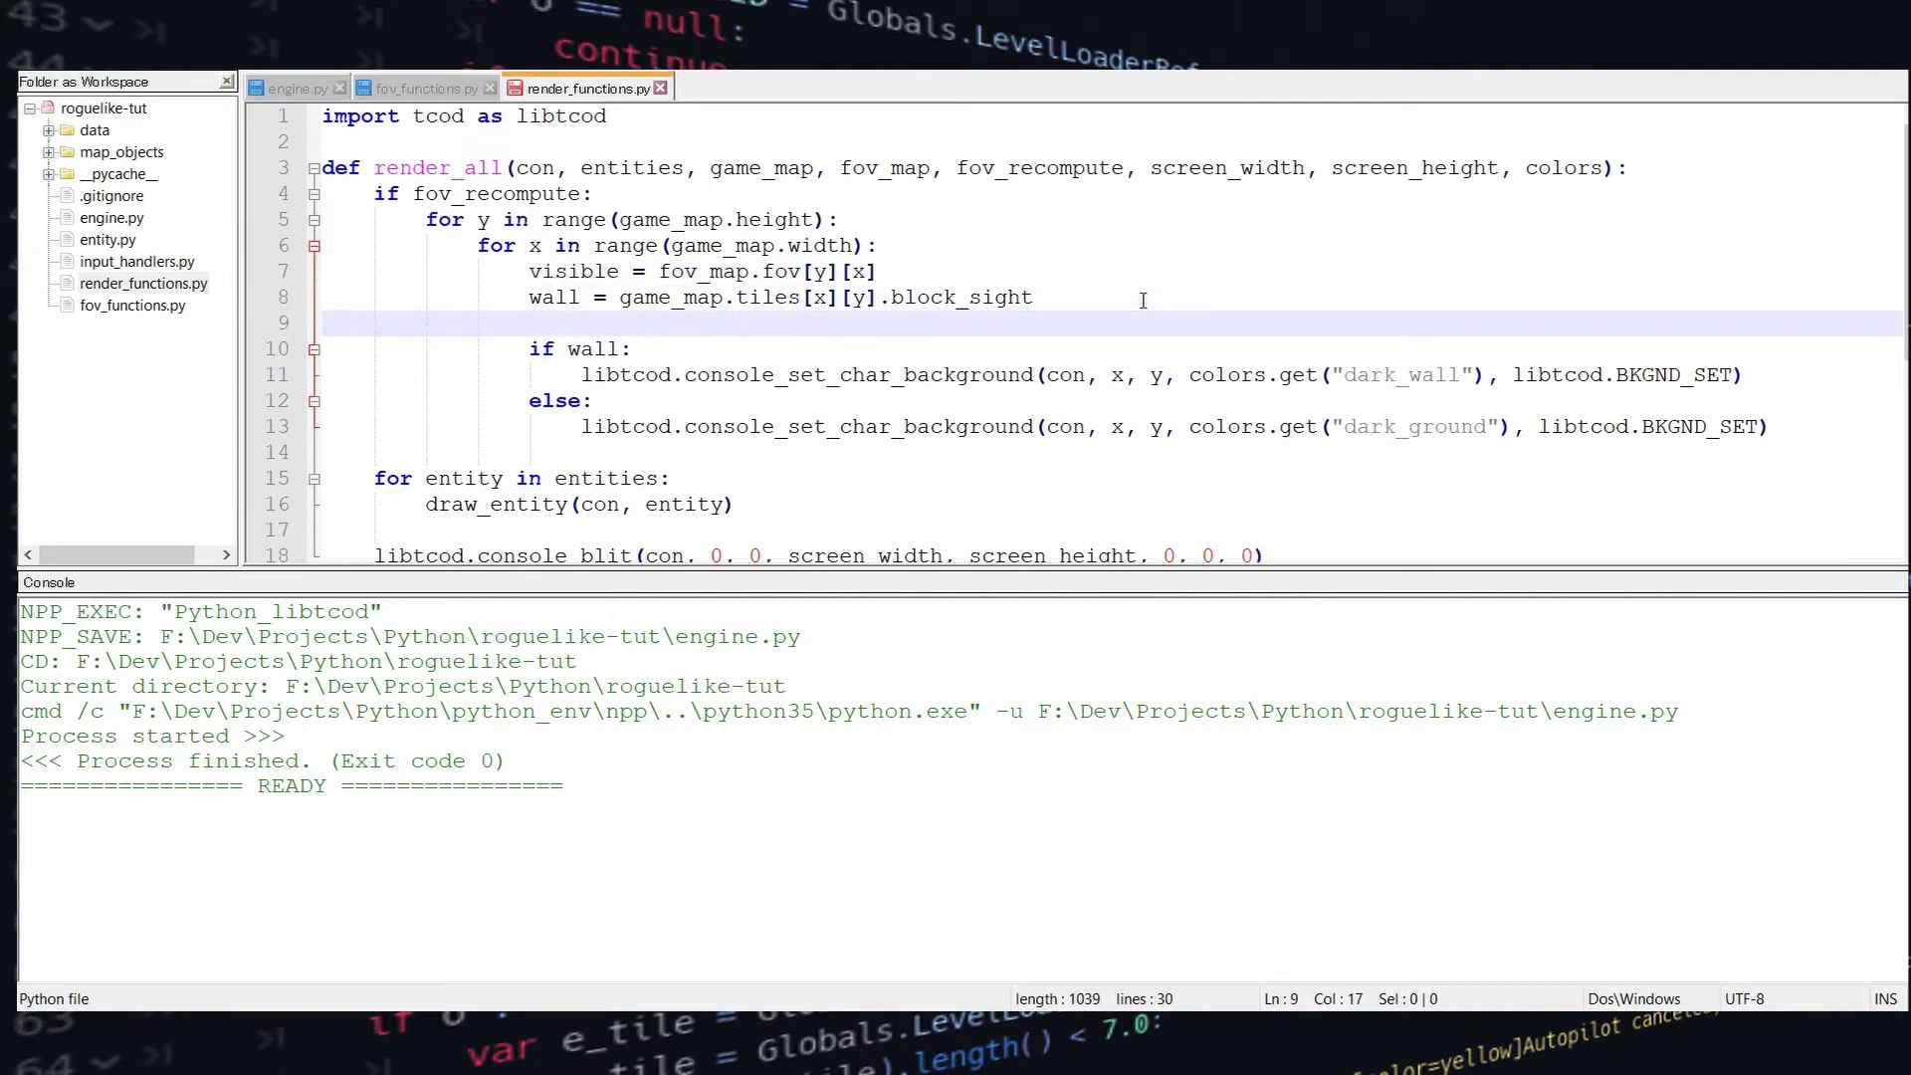
pyautogui.write('if visible:')
pyautogui.press('Return')
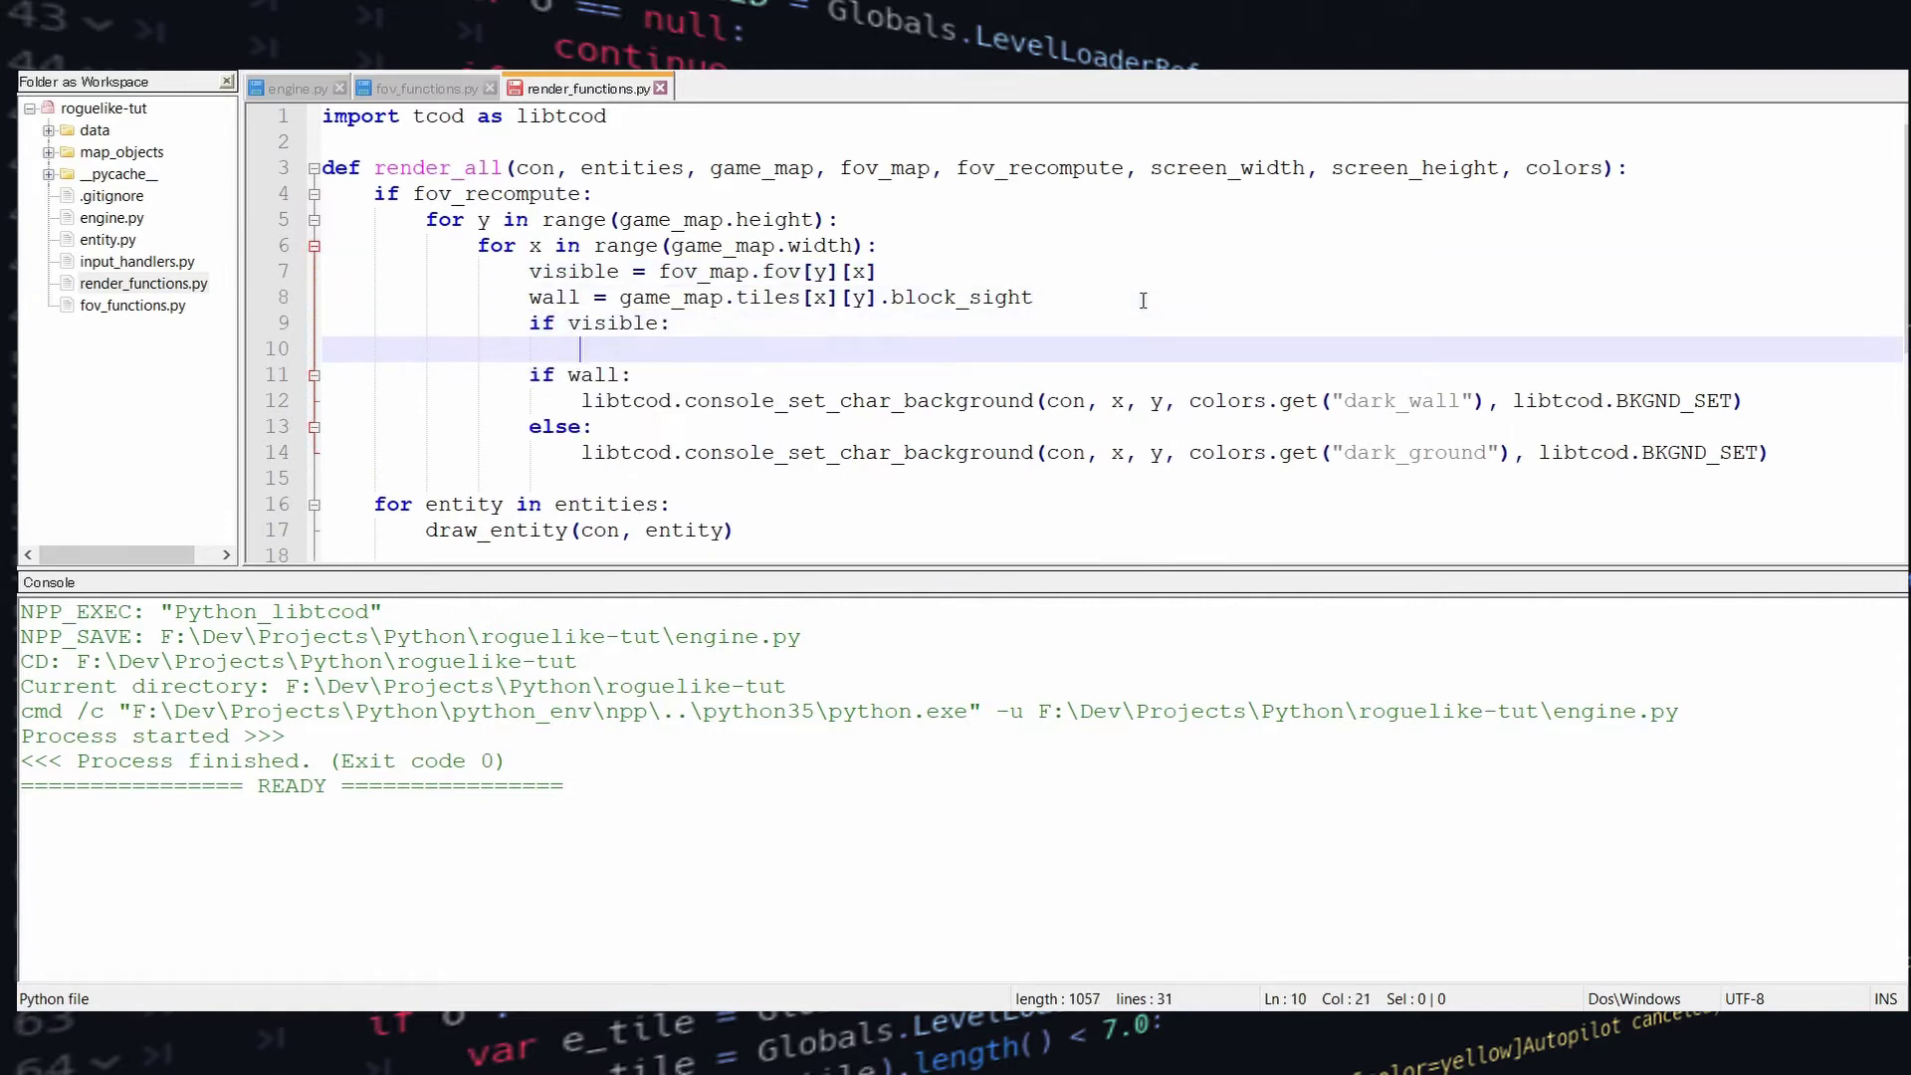
pyautogui.write('if wall:')
pyautogui.press('Return')
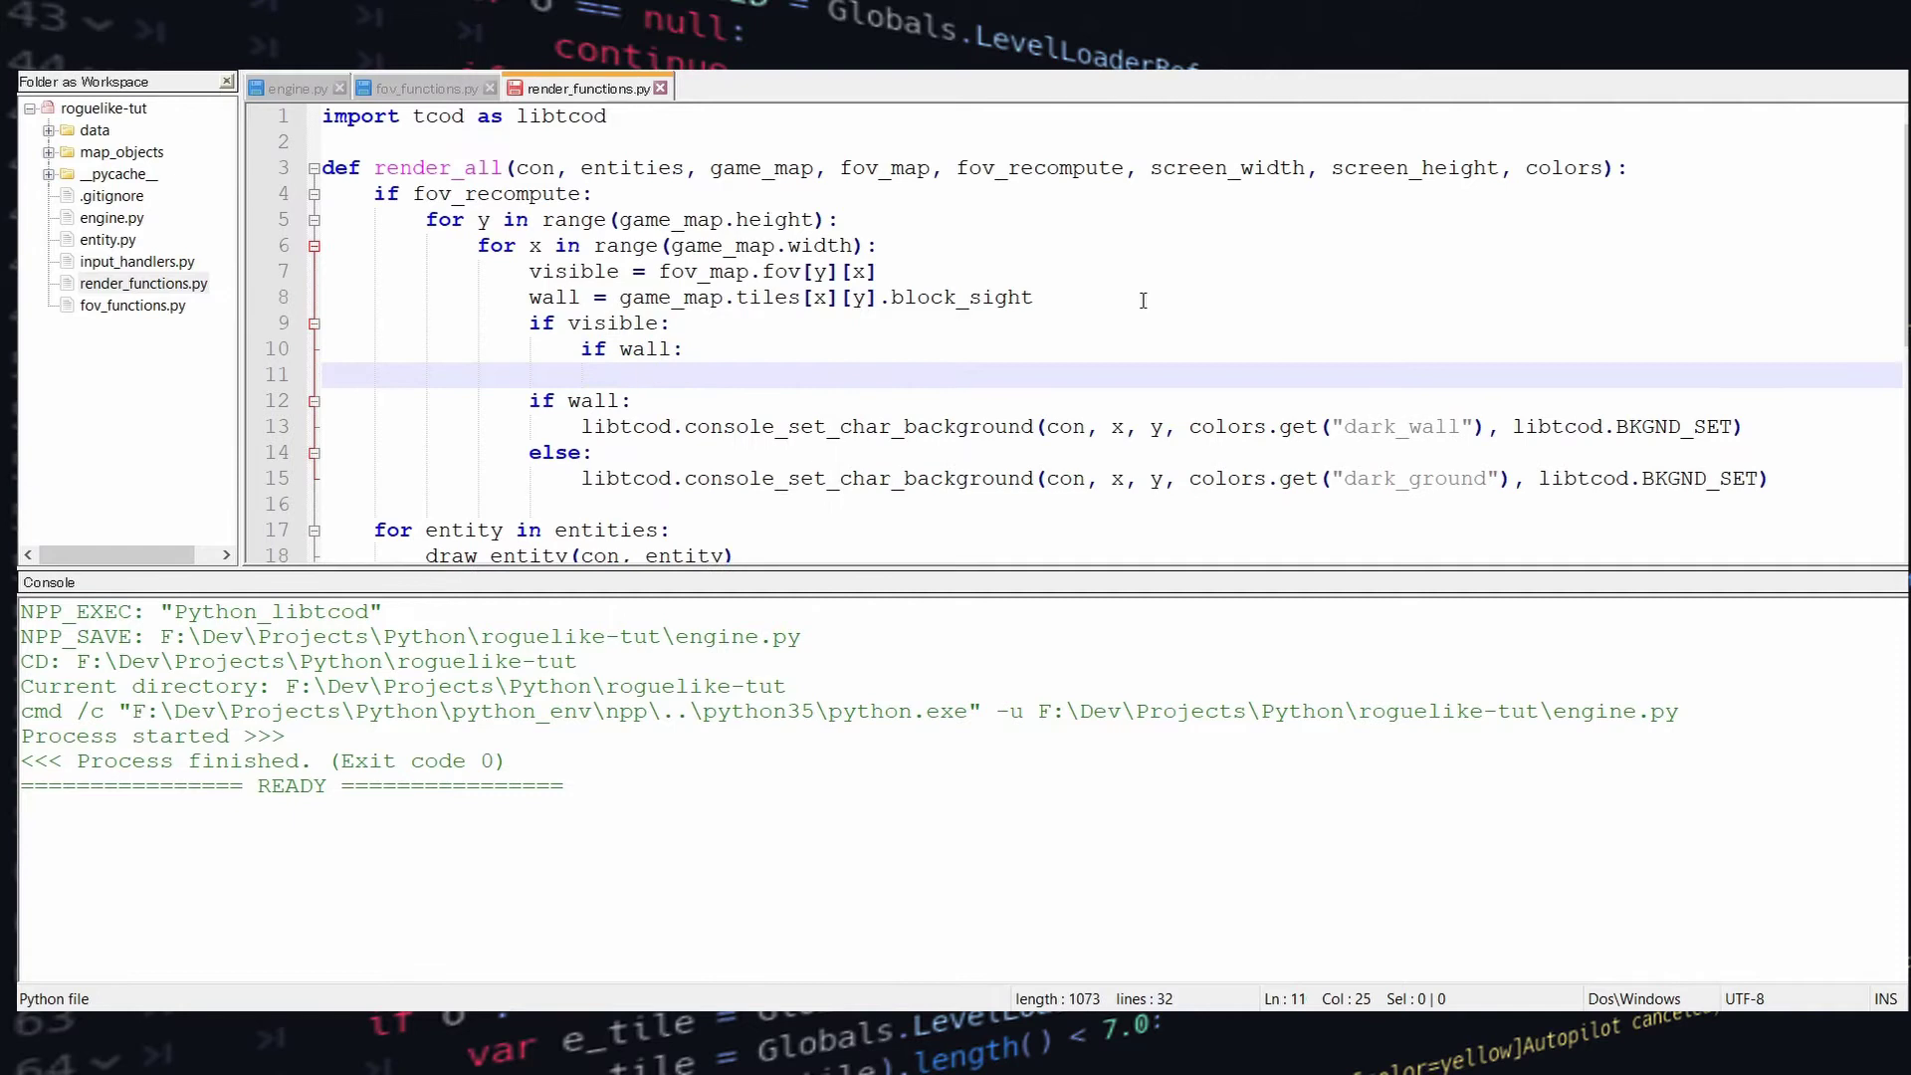
pyautogui.press('Down')
pyautogui.press('Down')
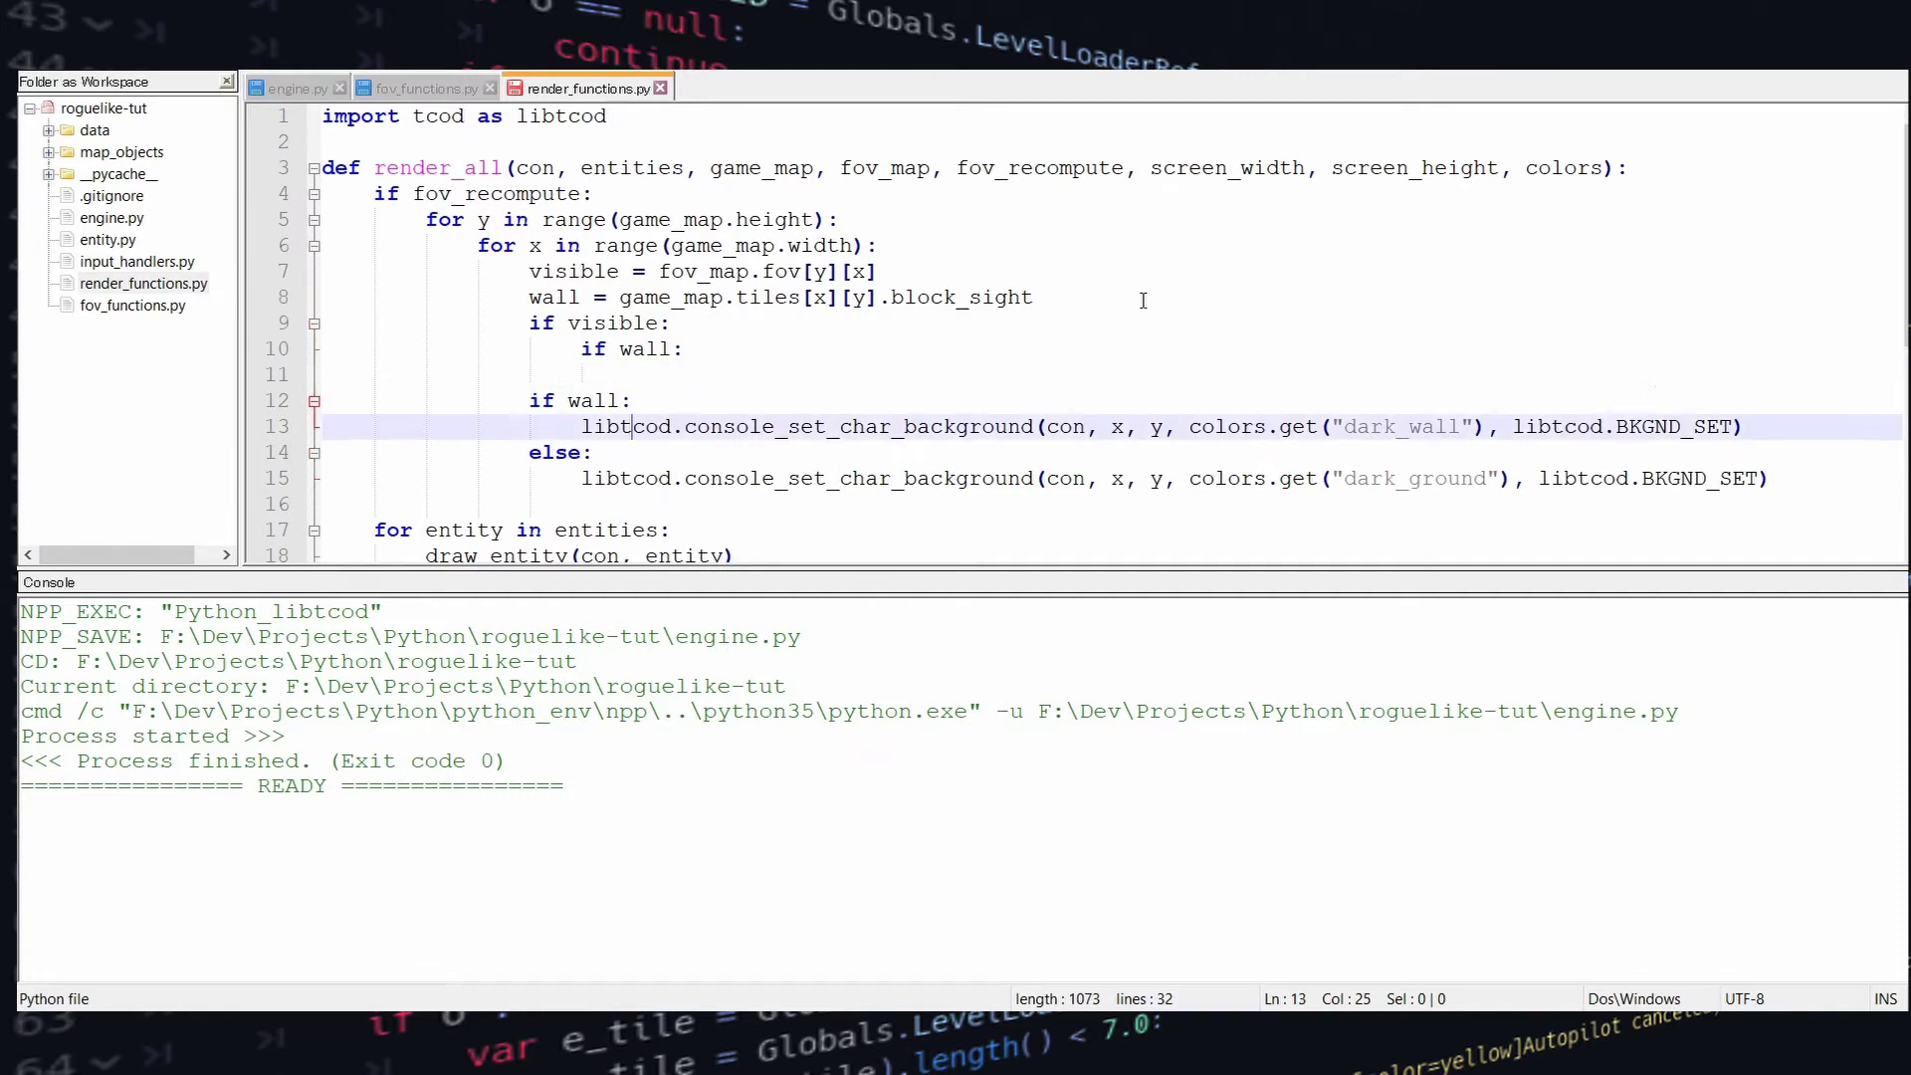
pyautogui.hotkey('shift', 'Down')
pyautogui.hotkey('shift', 'Down')
pyautogui.hotkey('shift', 'Up')
pyautogui.hotkey('shift', 'Up')
pyautogui.hotkey('shift', 'Up')
pyautogui.hotkey('ctrl', 'c')
pyautogui.press('Up')
pyautogui.press('Up')
pyautogui.press('End')
pyautogui.press('Down')
pyautogui.press('Down')
pyautogui.press('Down')
pyautogui.hotkey('ctrl', 'v')
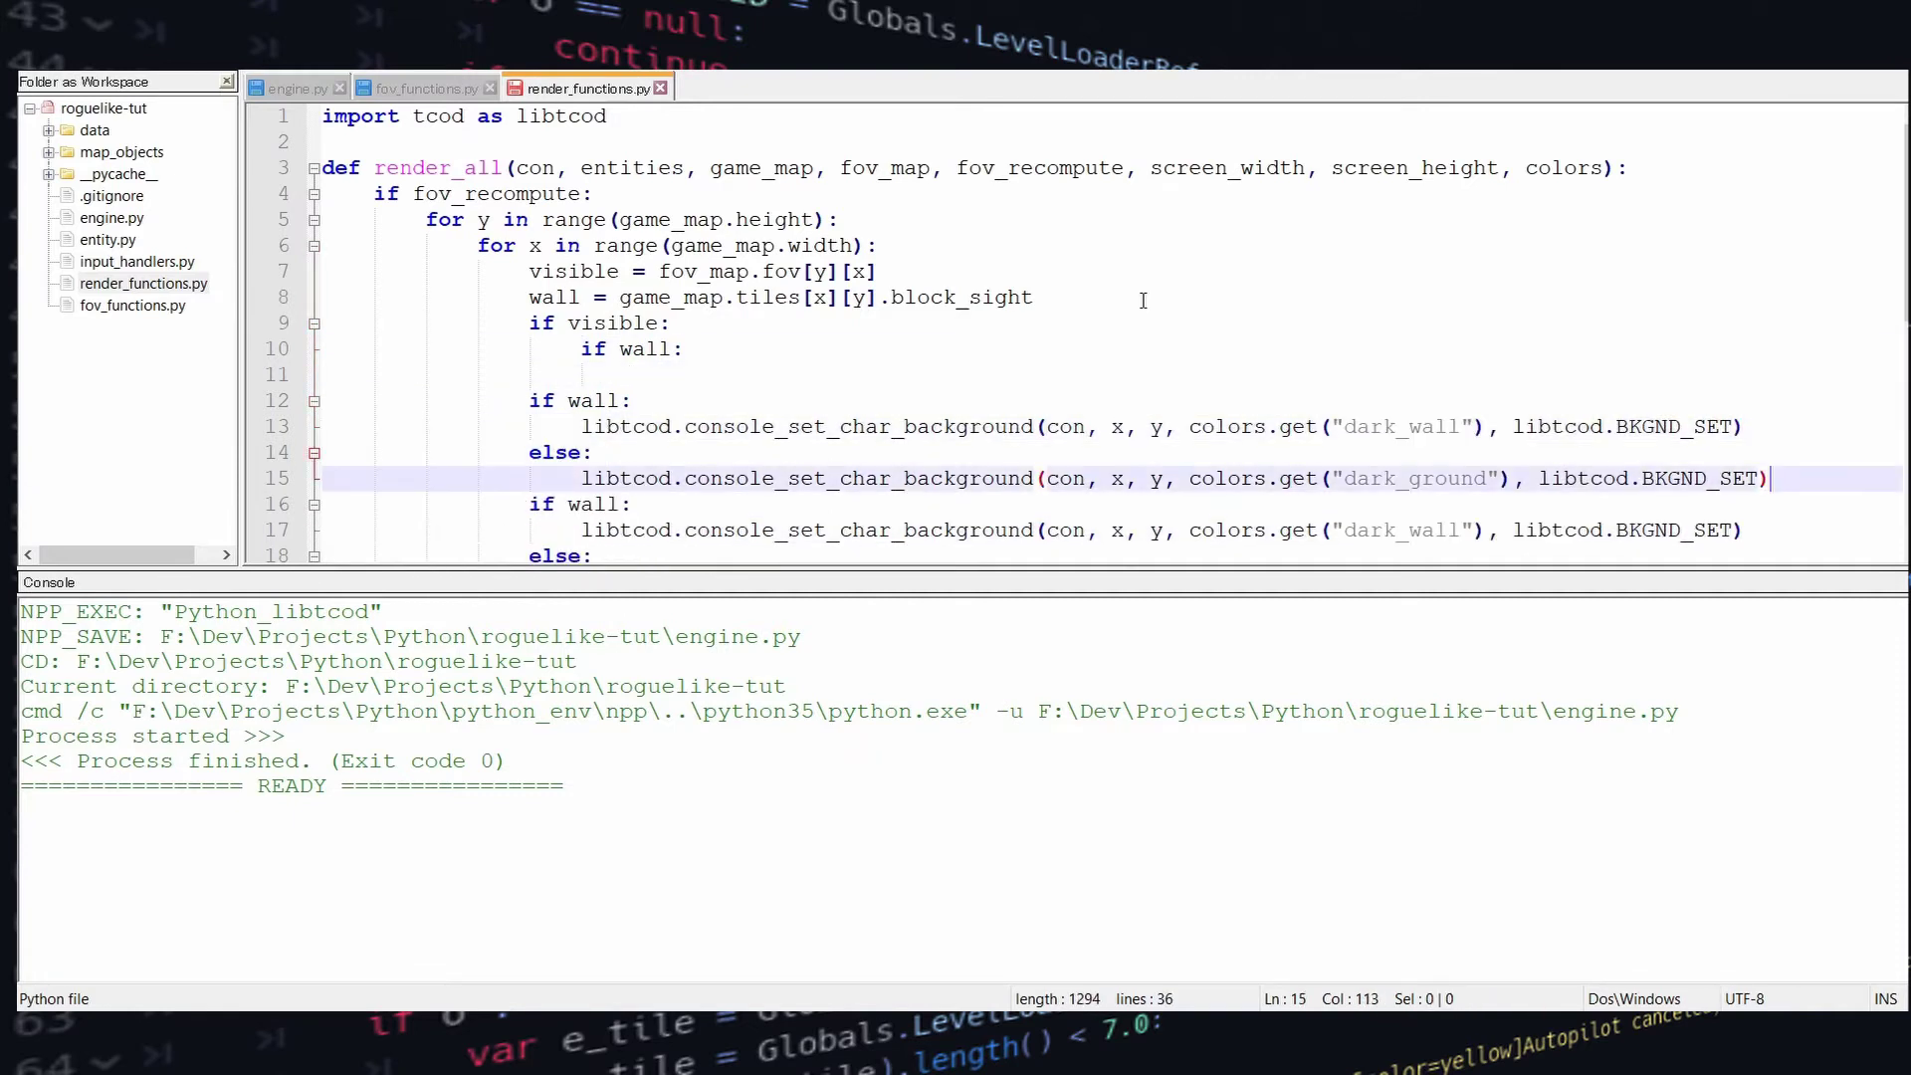
# Nest the copied block under if visible and rename its colours to light_wall and light_ground
pyautogui.hotkey('shift', 'Up')
pyautogui.hotkey('shift', 'Up')
pyautogui.hotkey('shift', 'Up')
pyautogui.press('Tab')
pyautogui.press('Up')
pyautogui.press('Up')
pyautogui.press('Up')
pyautogui.hotkey('shift', 'Up')
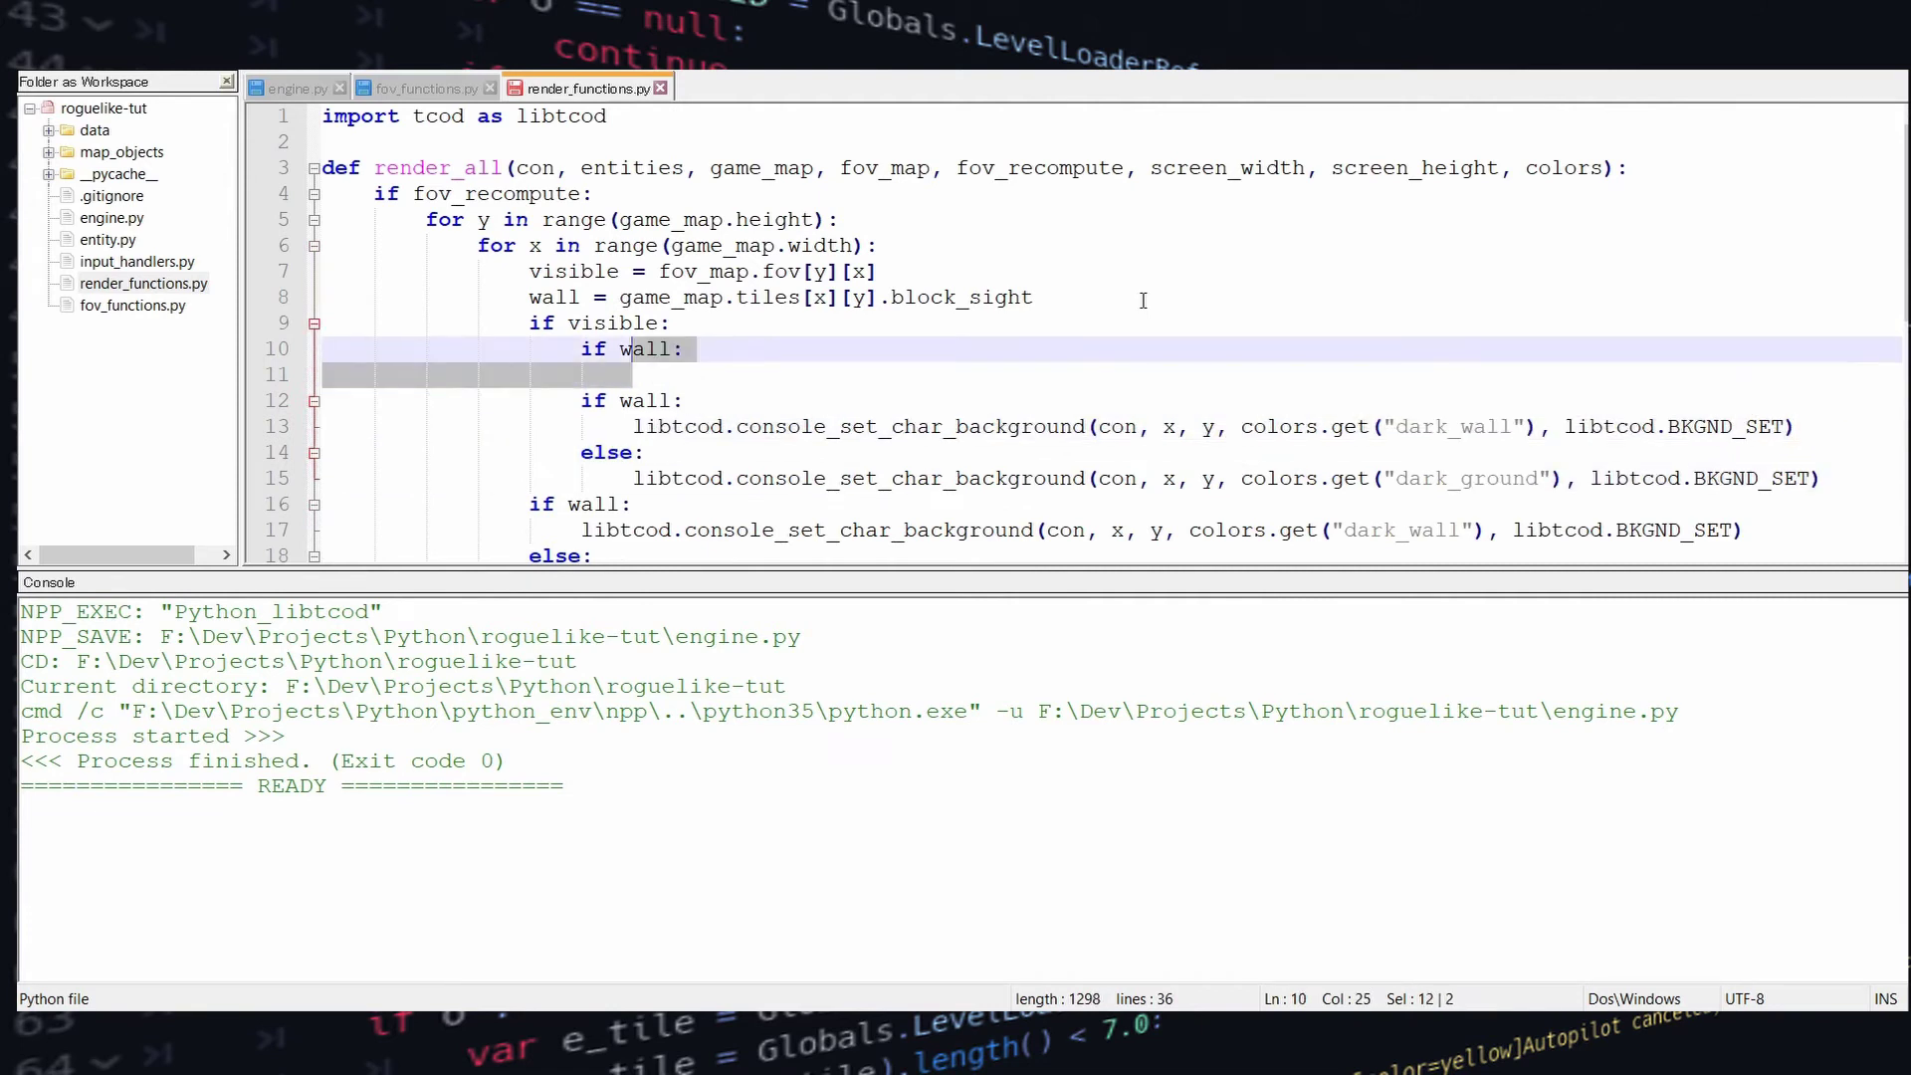
pyautogui.press('Delete')
pyautogui.hotkey('shift', 'Up')
pyautogui.press('Delete')
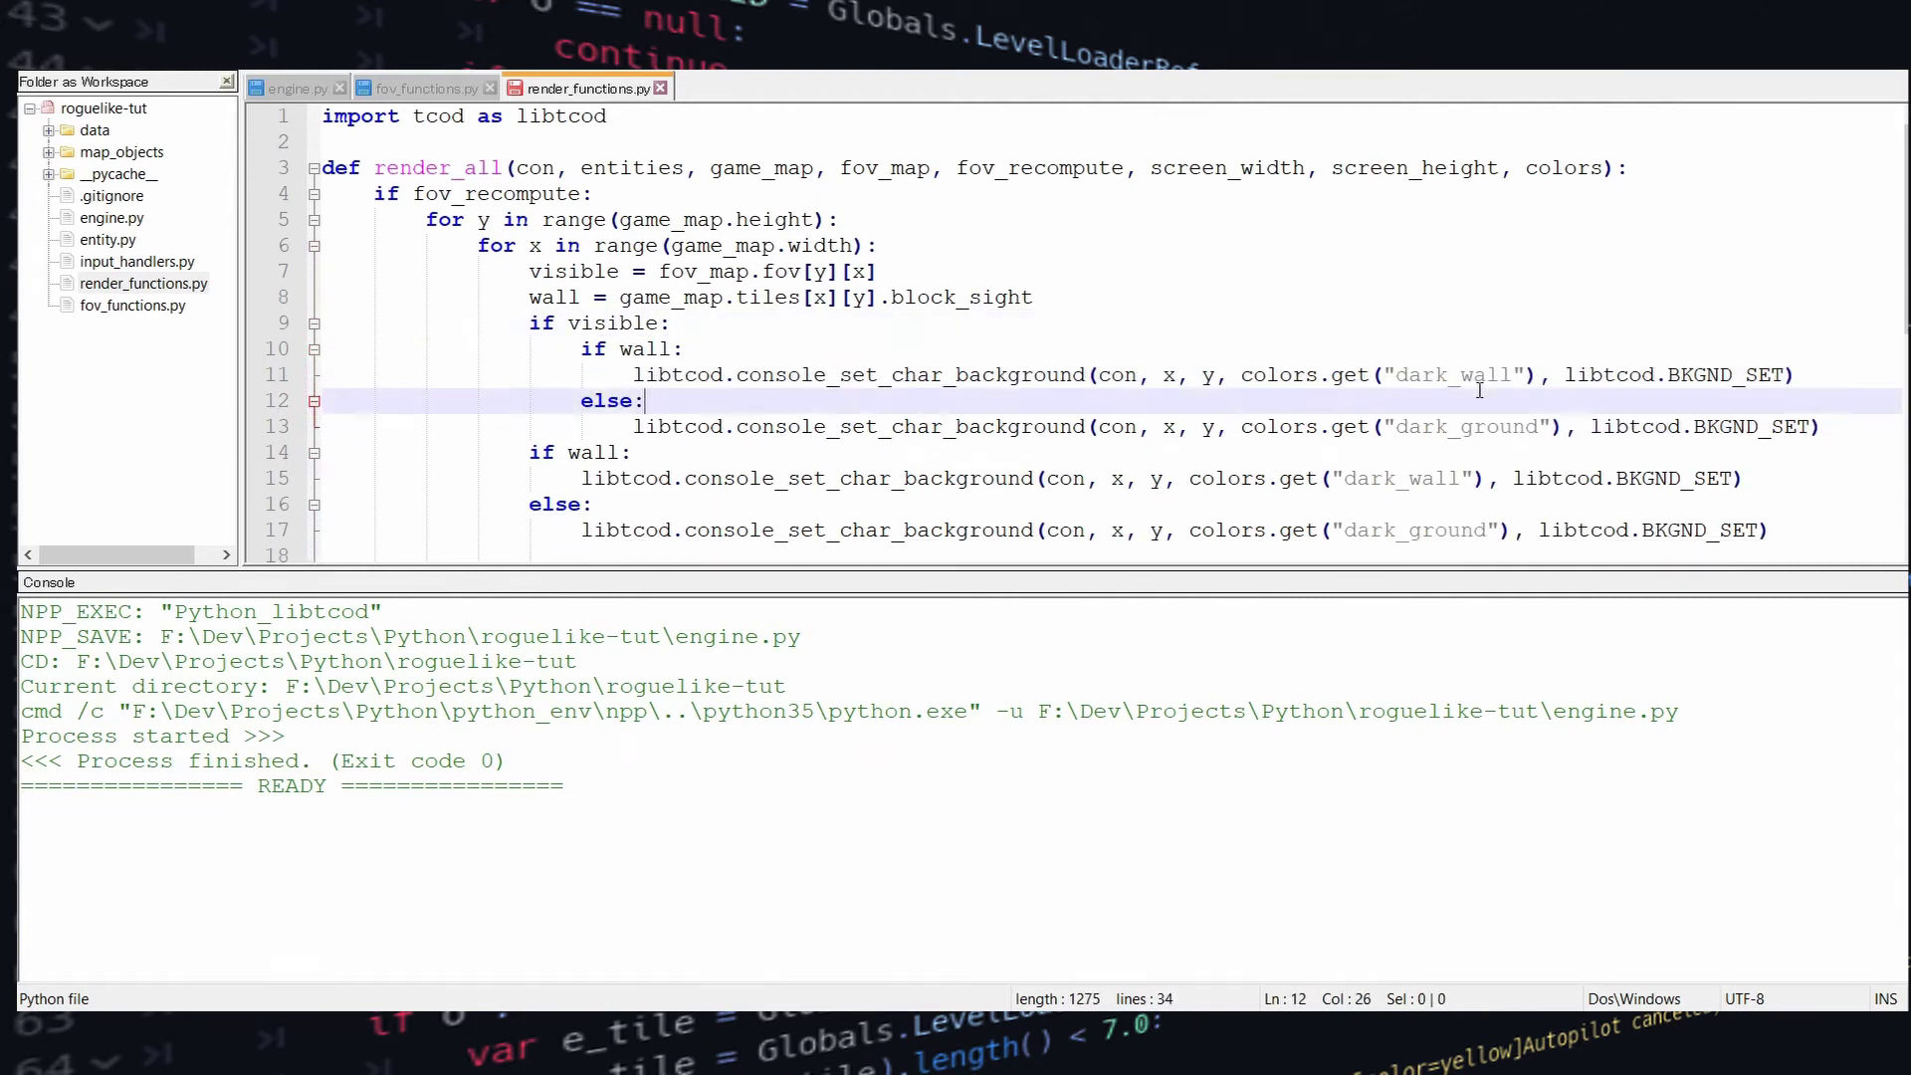
pyautogui.doubleClick(1478, 373)
pyautogui.write('light_wall')
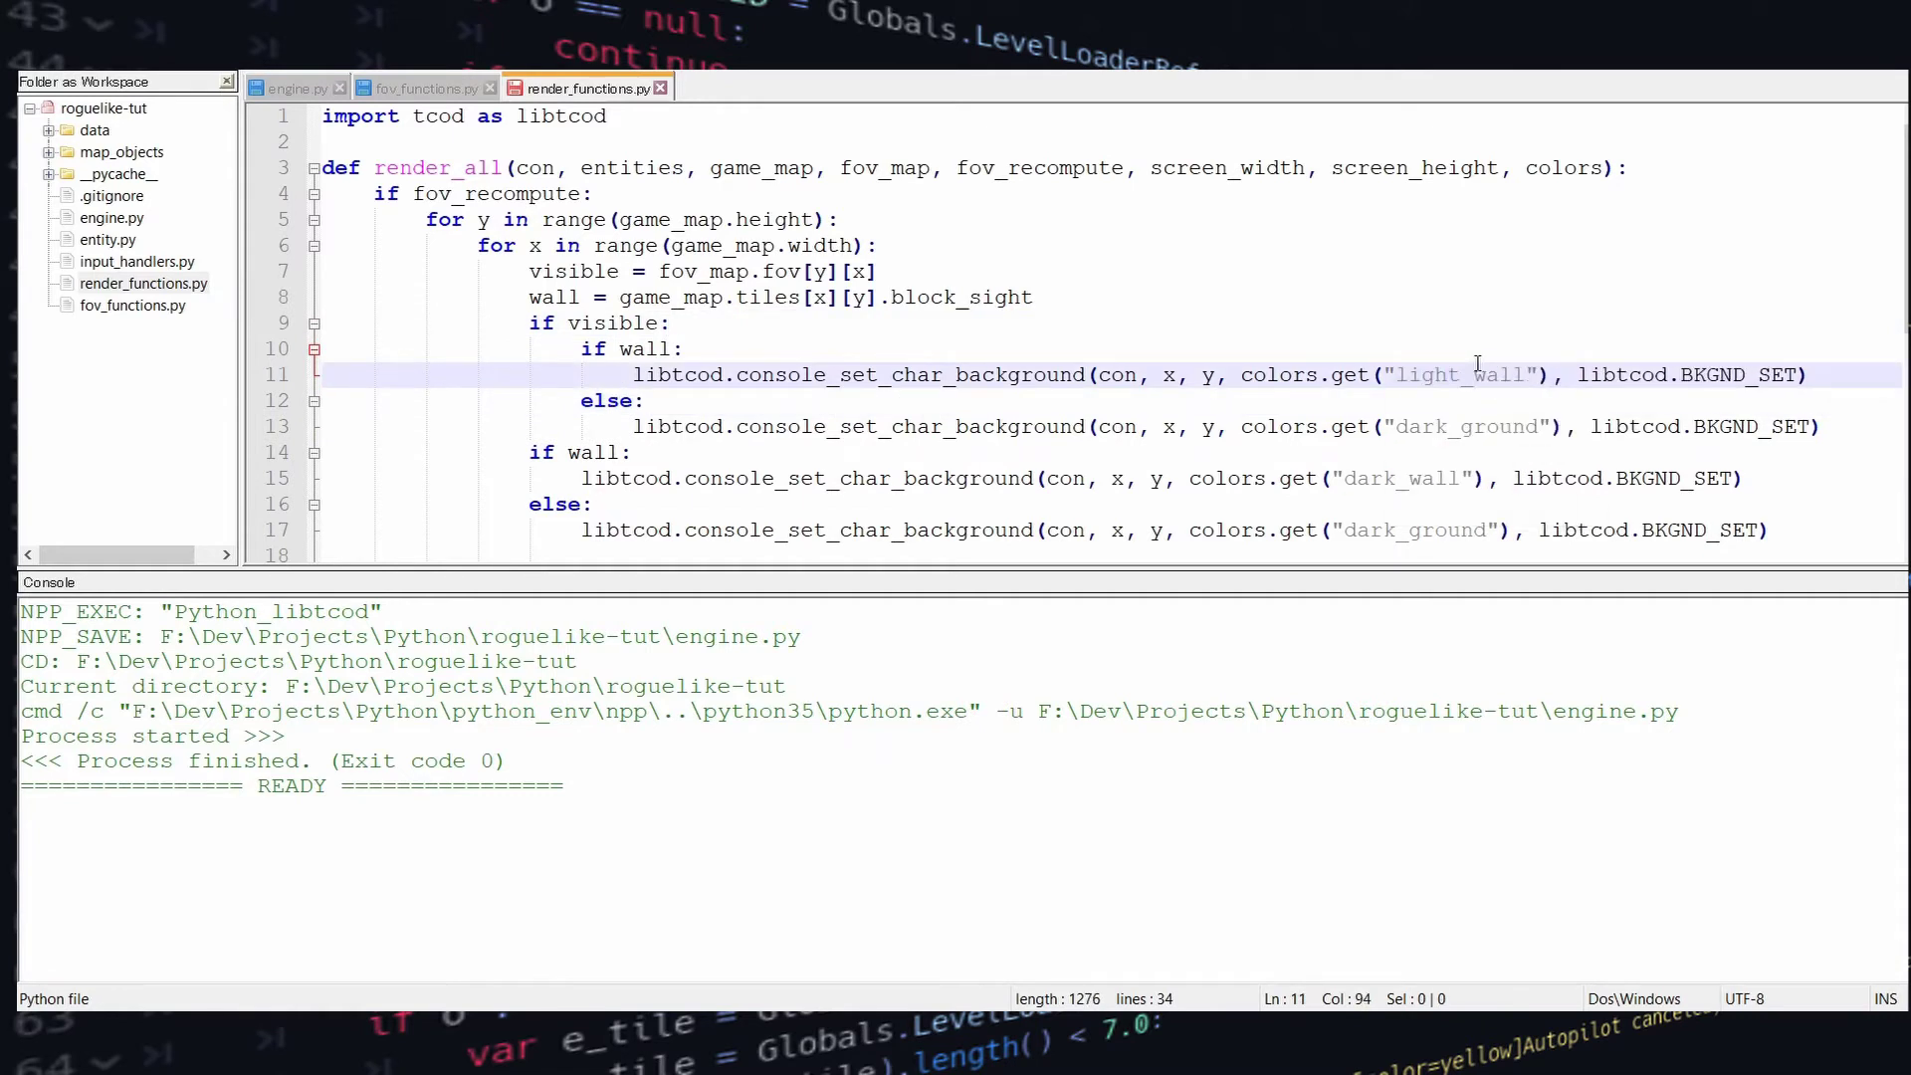
pyautogui.press('Down')
pyautogui.press('Down')
pyautogui.press('Right')
pyautogui.hotkey('ctrl', 'shift', 'Left')
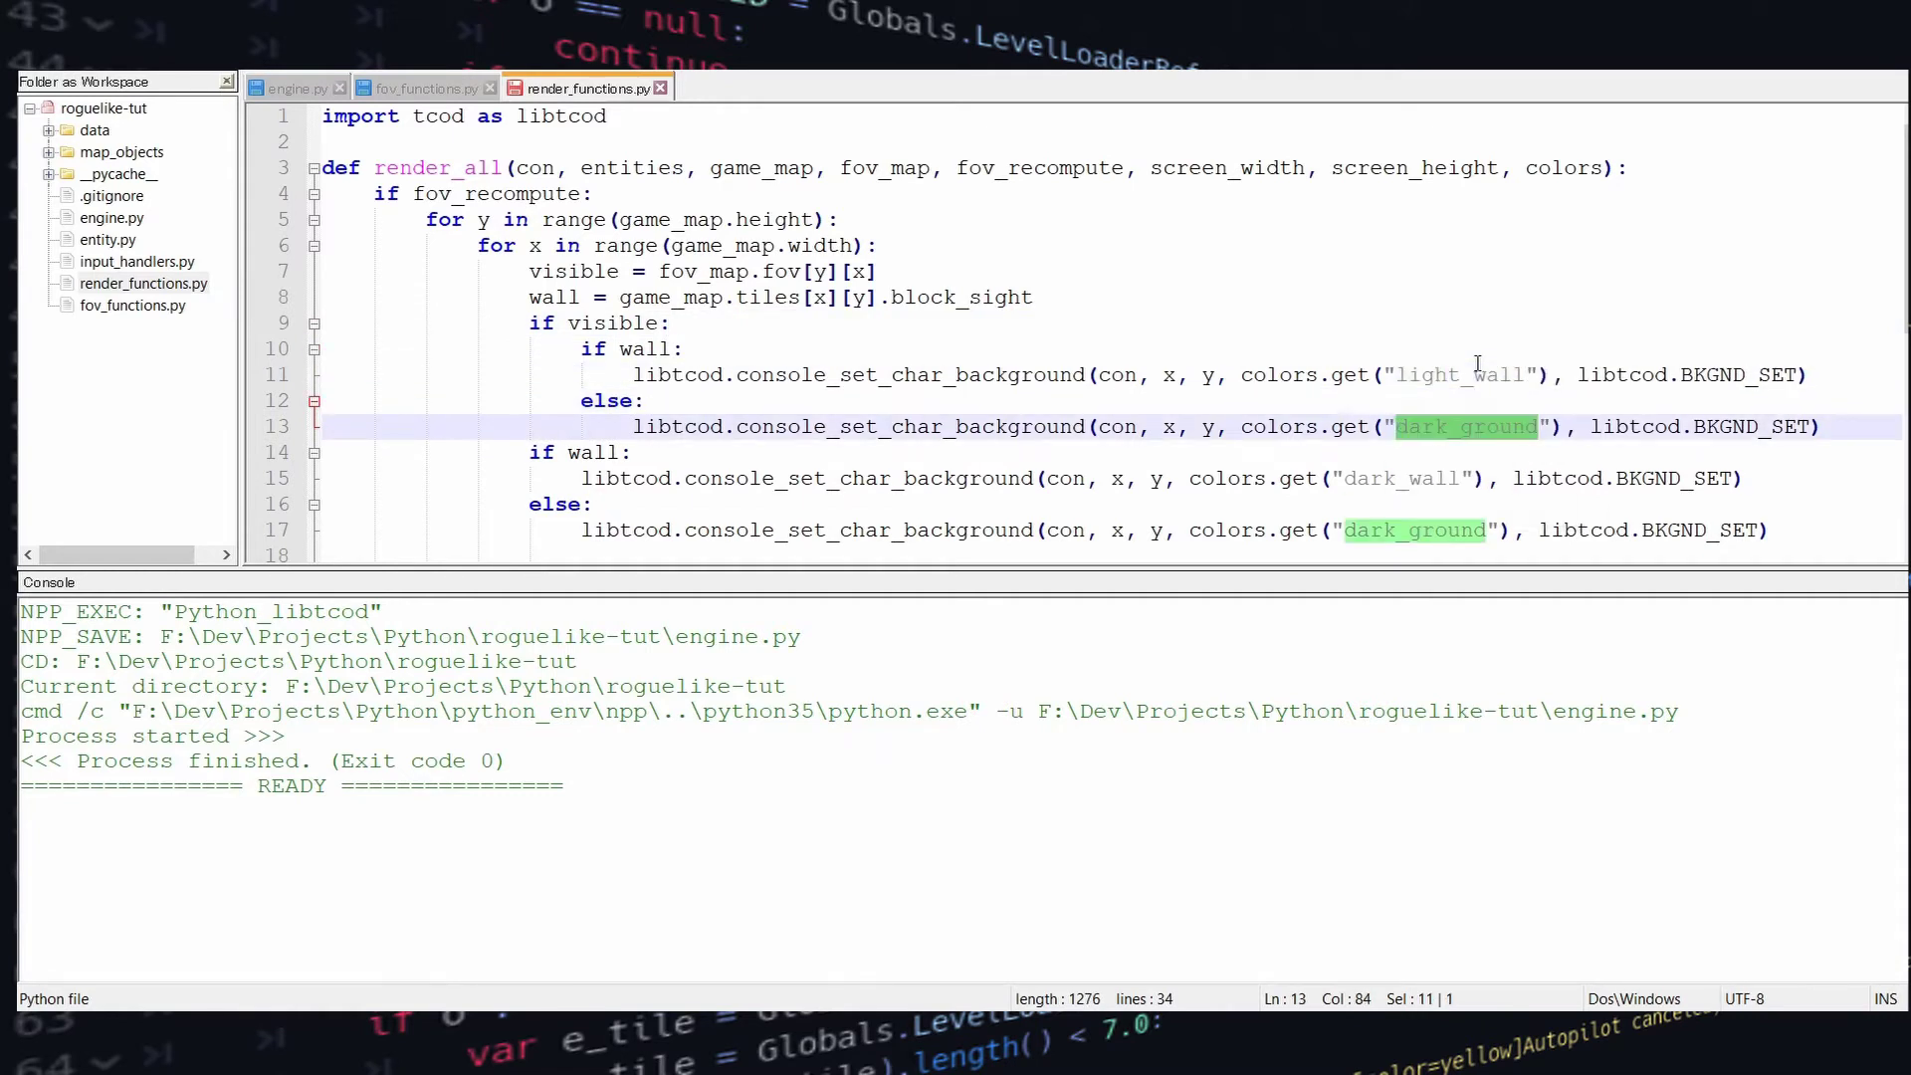
pyautogui.write('light_ground')
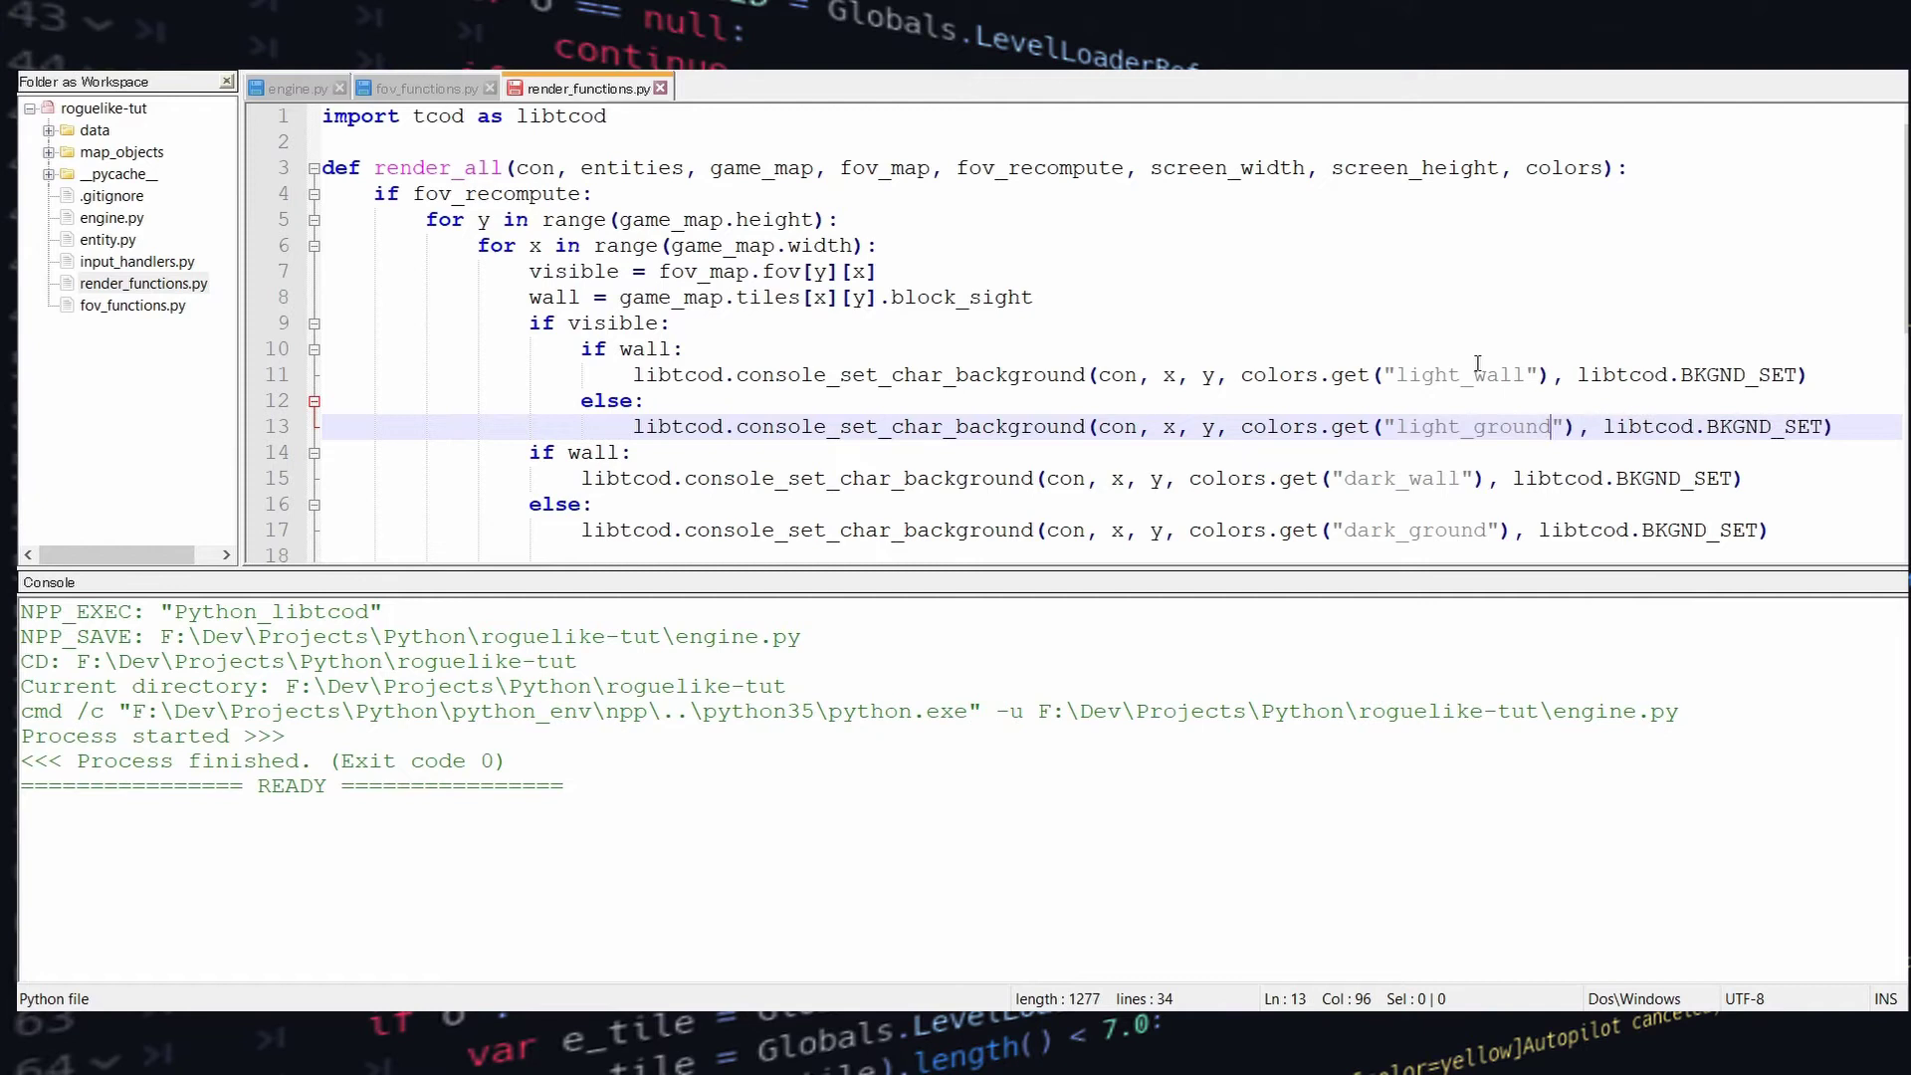
# Add an else: branch and indent the dark_wall/dark_ground block beneath it
pyautogui.press('Return')
pyautogui.press('BackSpace')
pyautogui.press('BackSpace')
pyautogui.write('else:')
pyautogui.press('Down')
pyautogui.press('Home')
pyautogui.hotkey('shift', 'Down')
pyautogui.hotkey('shift', 'Down')
pyautogui.hotkey('shift', 'Down')
pyautogui.press('Tab')
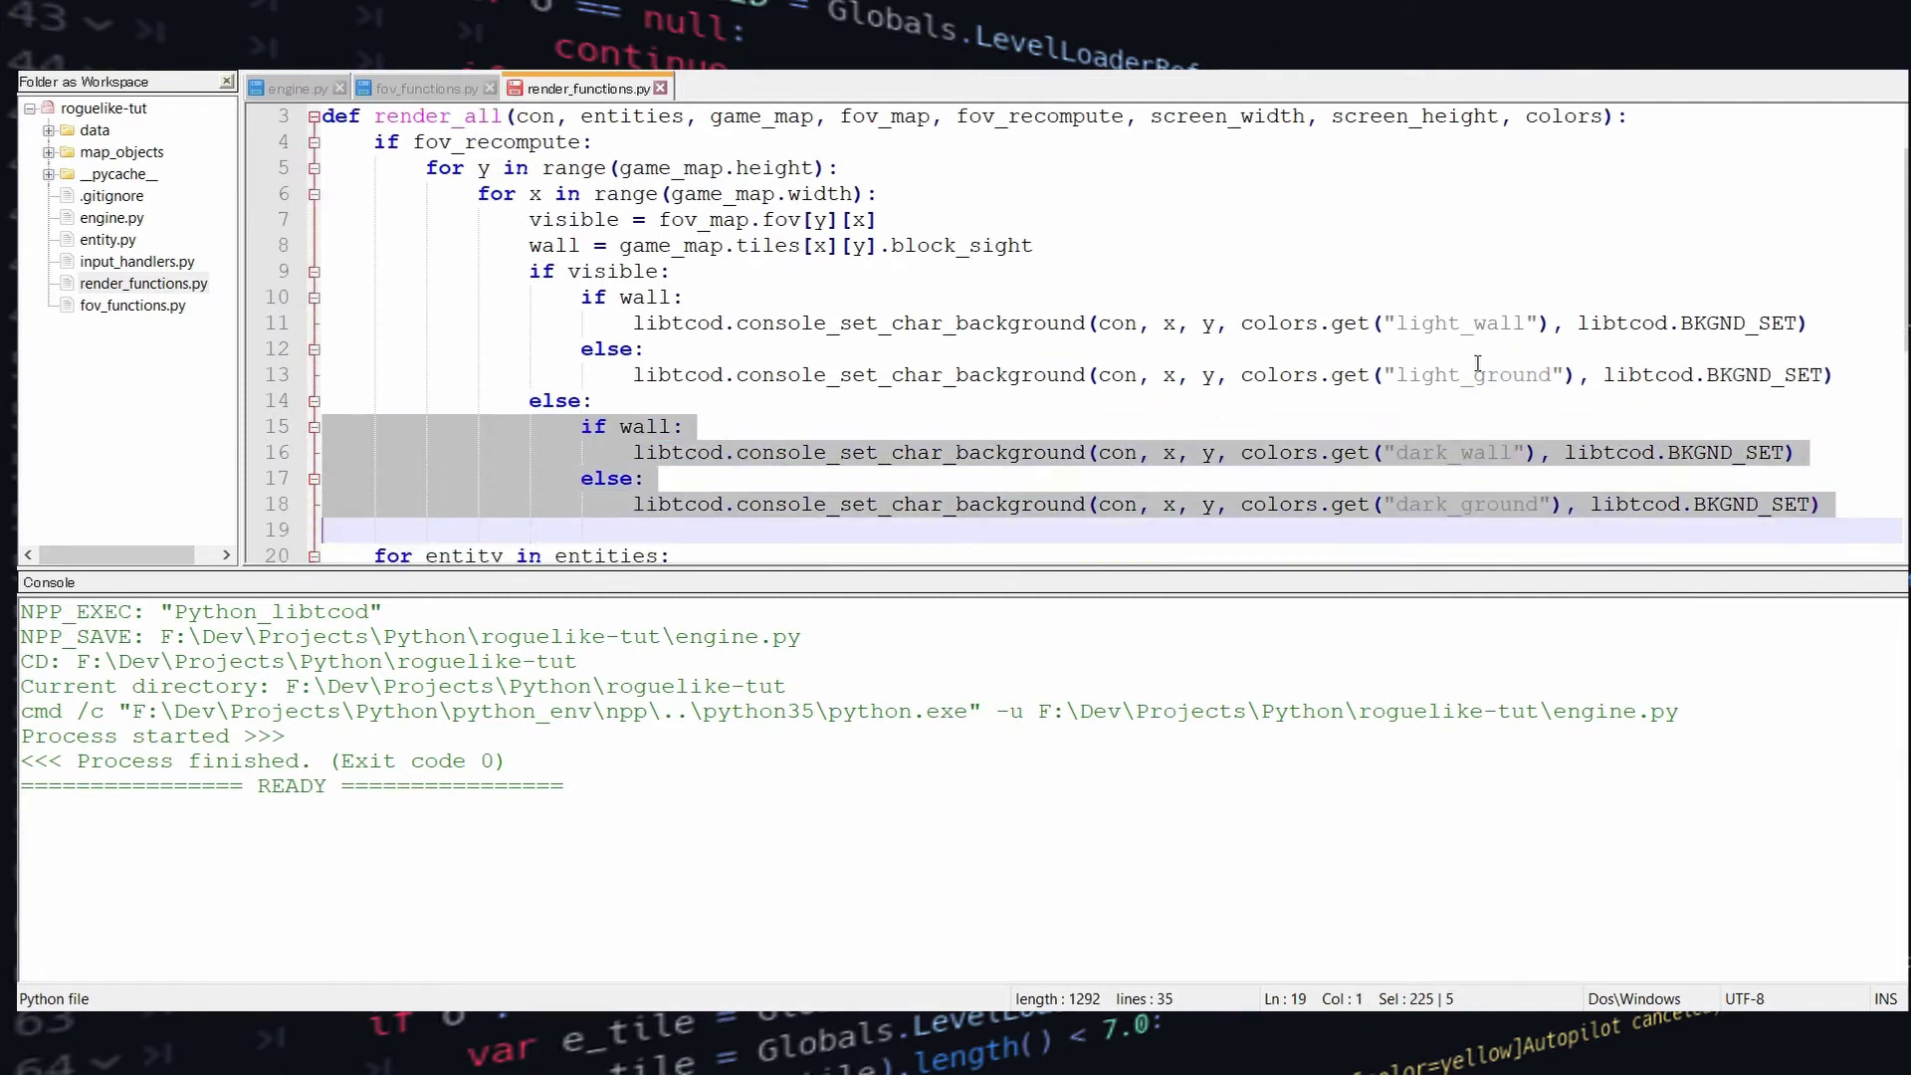
pyautogui.press('End')
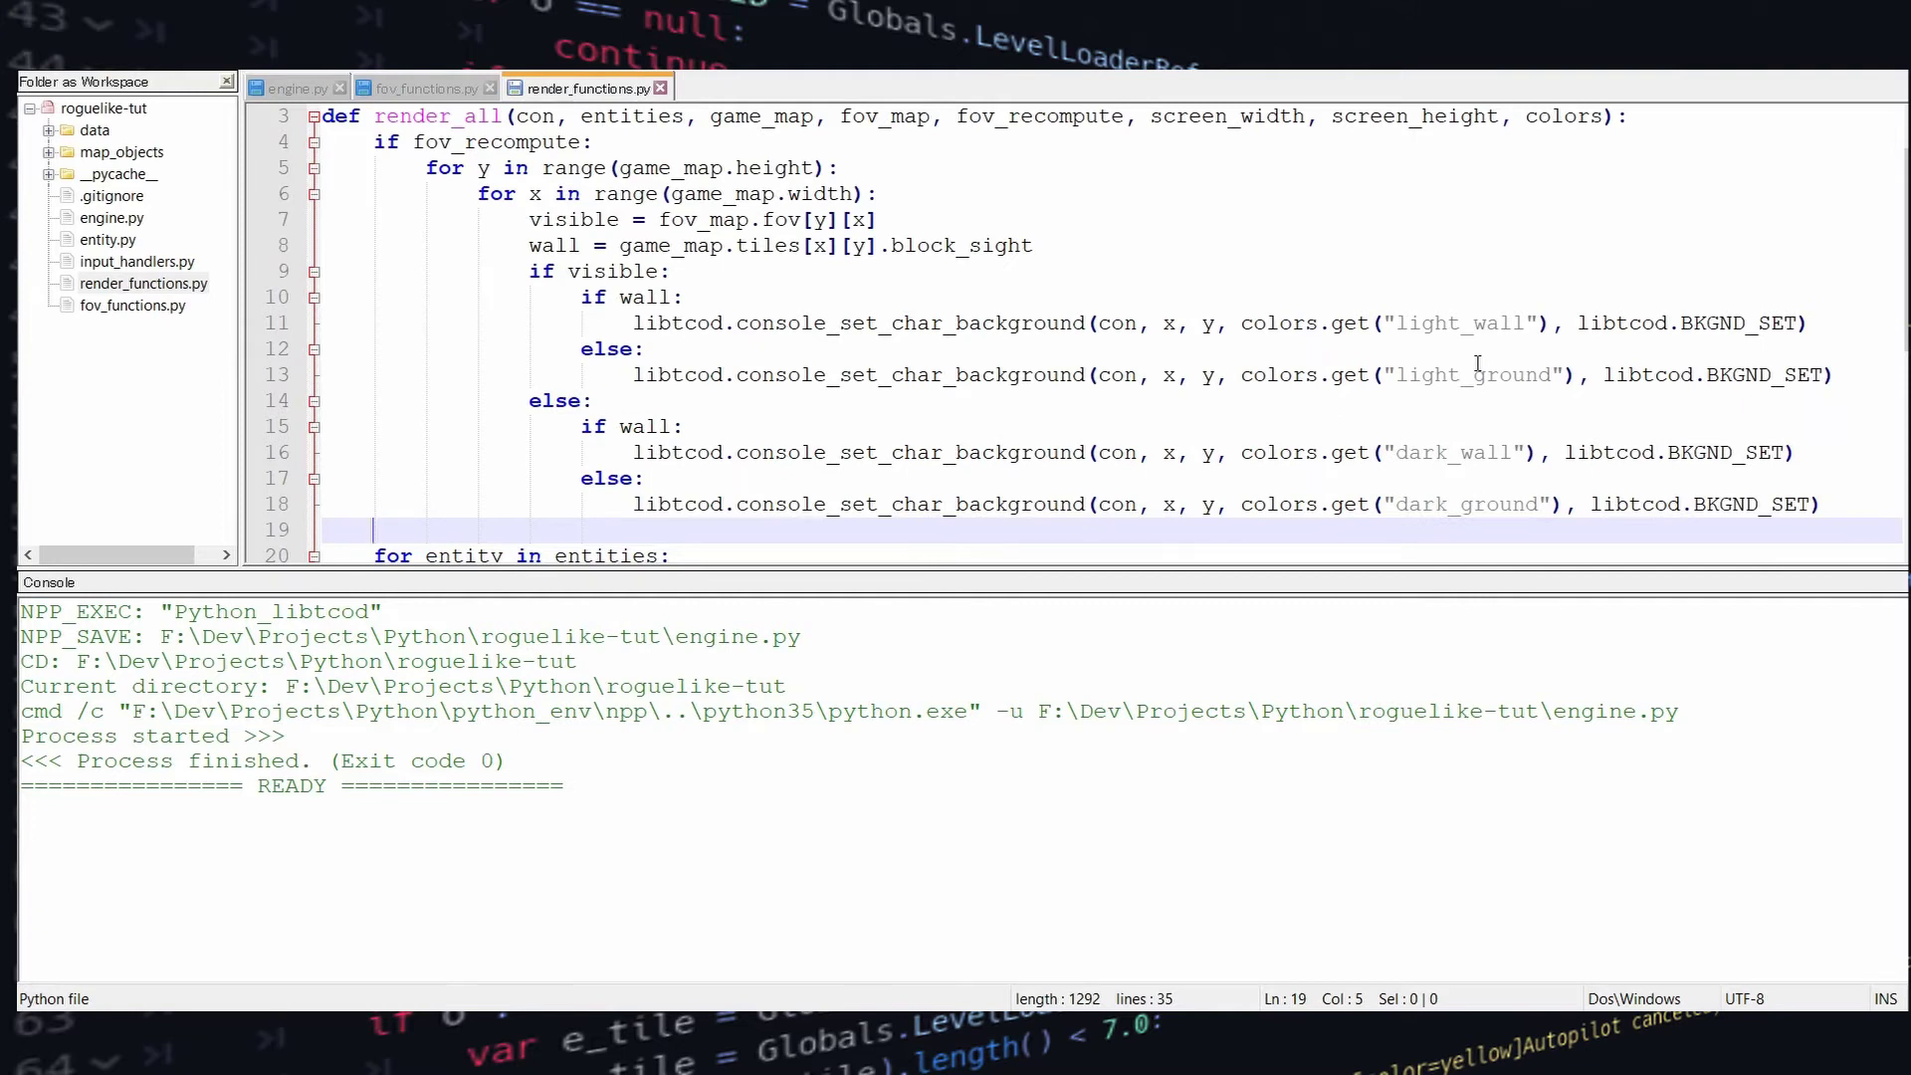
# Add fov_map and fov_recompute to the render_all call on line 57 of engine.py
pyautogui.click(292, 89)
pyautogui.hotkey('ctrl', 'F6')
pyautogui.scroll(-3, 956, 329)
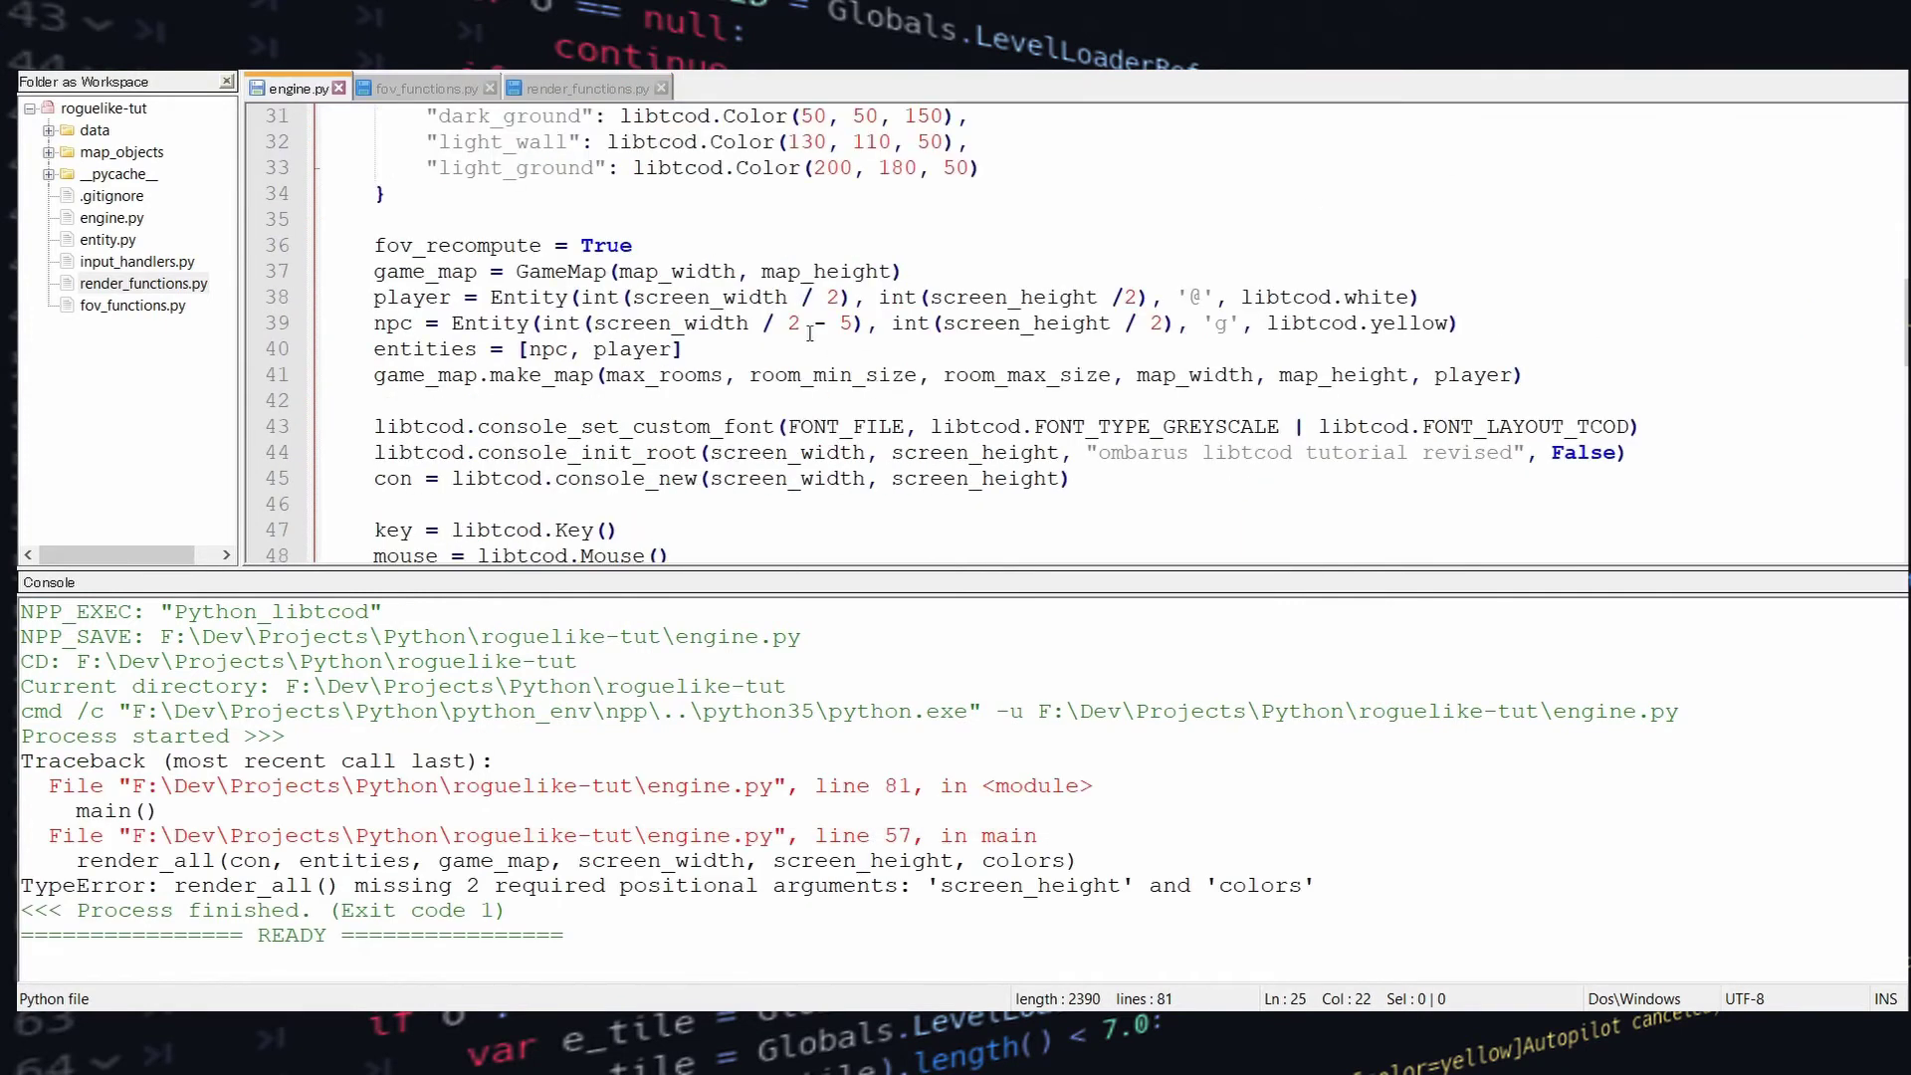
pyautogui.click(686, 348)
pyautogui.hotkey('ctrl', 'f')
pyautogui.write('ren')
pyautogui.press('Return')
pyautogui.press('Escape')
pyautogui.click(893, 196)
pyautogui.write('fov_map, fov_recompute,')
# Run the game and walk the player around to watch the lit area follow
pyautogui.hotkey('ctrl', 'F6')
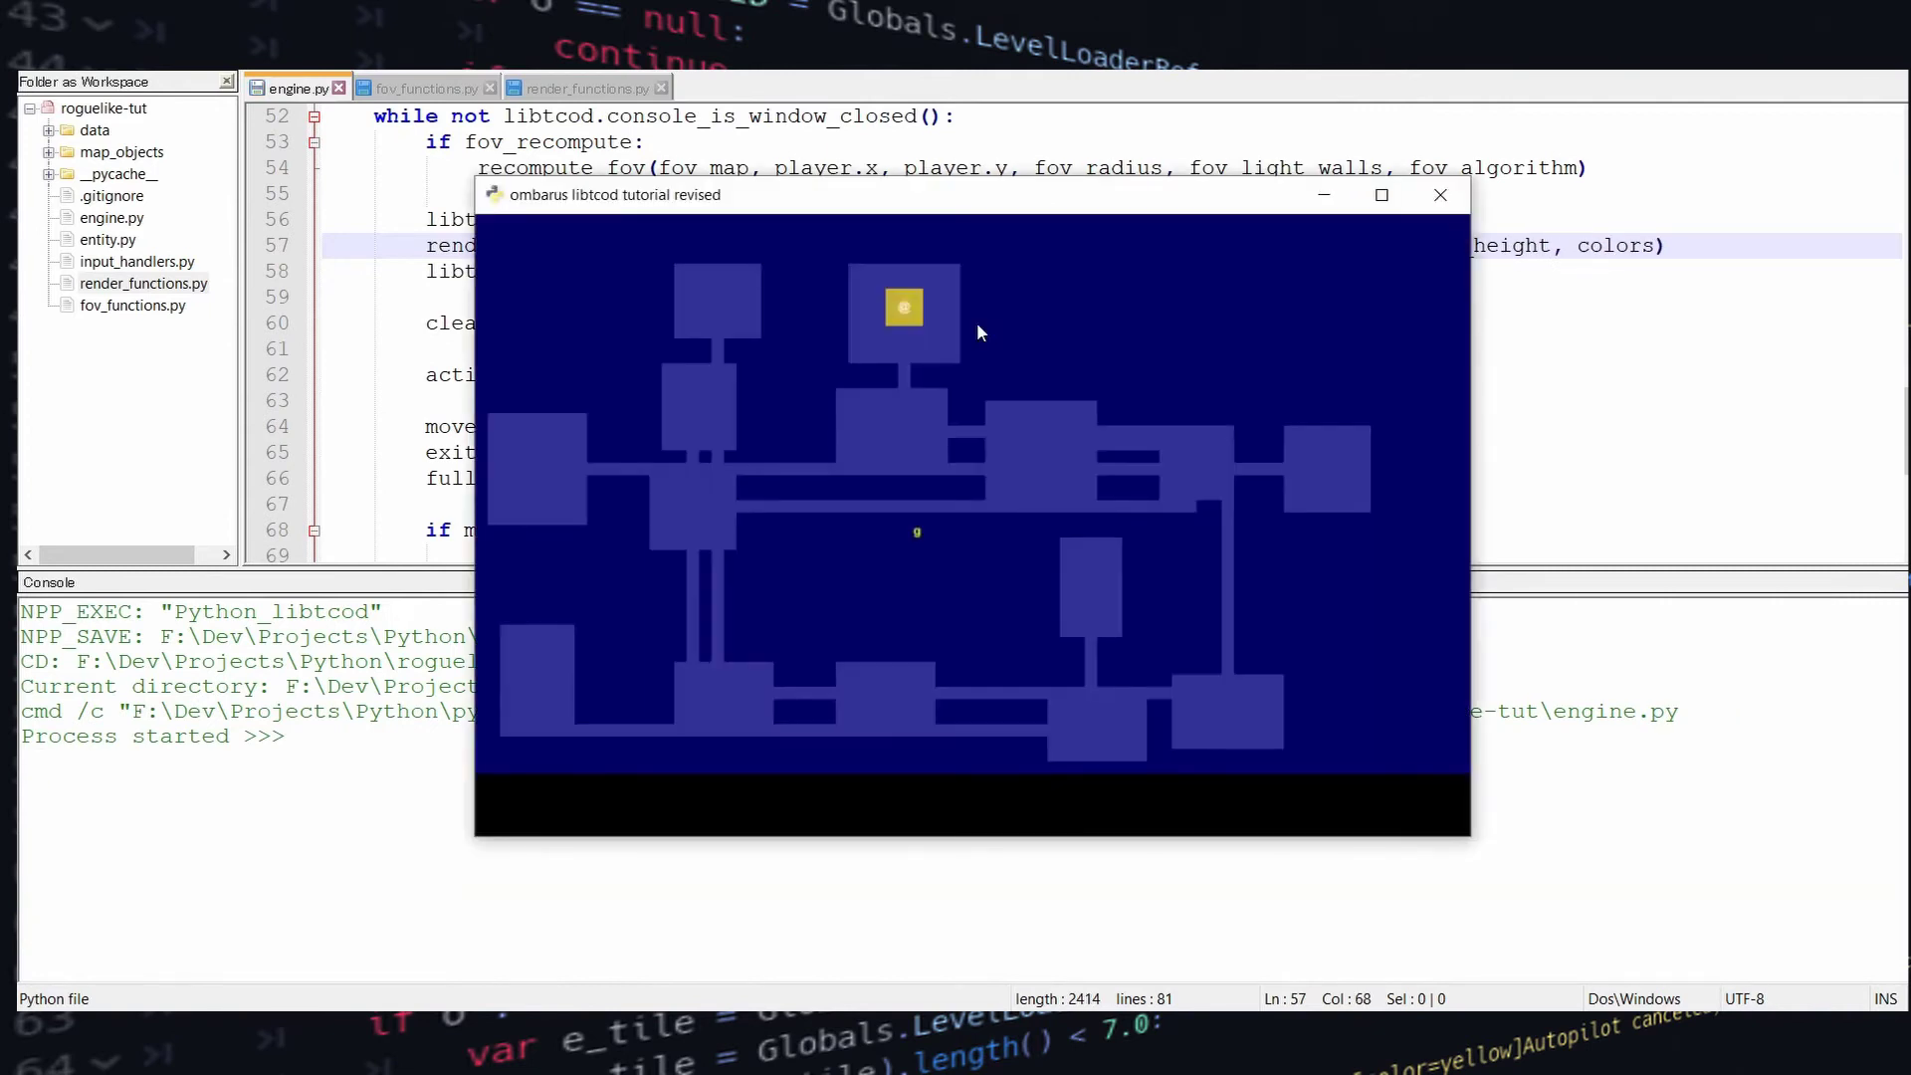
pyautogui.press('Down')
pyautogui.press('Up')
pyautogui.press('Up')
pyautogui.press('Down')
pyautogui.press('y')
pyautogui.press('Up')
pyautogui.press('Right')
pyautogui.press('Right')
pyautogui.press('Down')
pyautogui.press('Left')
pyautogui.press('Left')
pyautogui.press('Down')
pyautogui.press('Down')
pyautogui.press('Down')
pyautogui.press('Down')
pyautogui.press('Down')
pyautogui.press('Down')
pyautogui.press('Right')
pyautogui.press('Right')
pyautogui.press('Right')
pyautogui.press('Left')
pyautogui.press('Left')
pyautogui.press('Left')
pyautogui.press('Left')
pyautogui.press('Down')
pyautogui.press('Right')
# Negate both initialize_fov assignments: transparent = not block_sight, walkable = not blocked
pyautogui.press('Escape')
pyautogui.hotkey('ctrl', 'Tab')
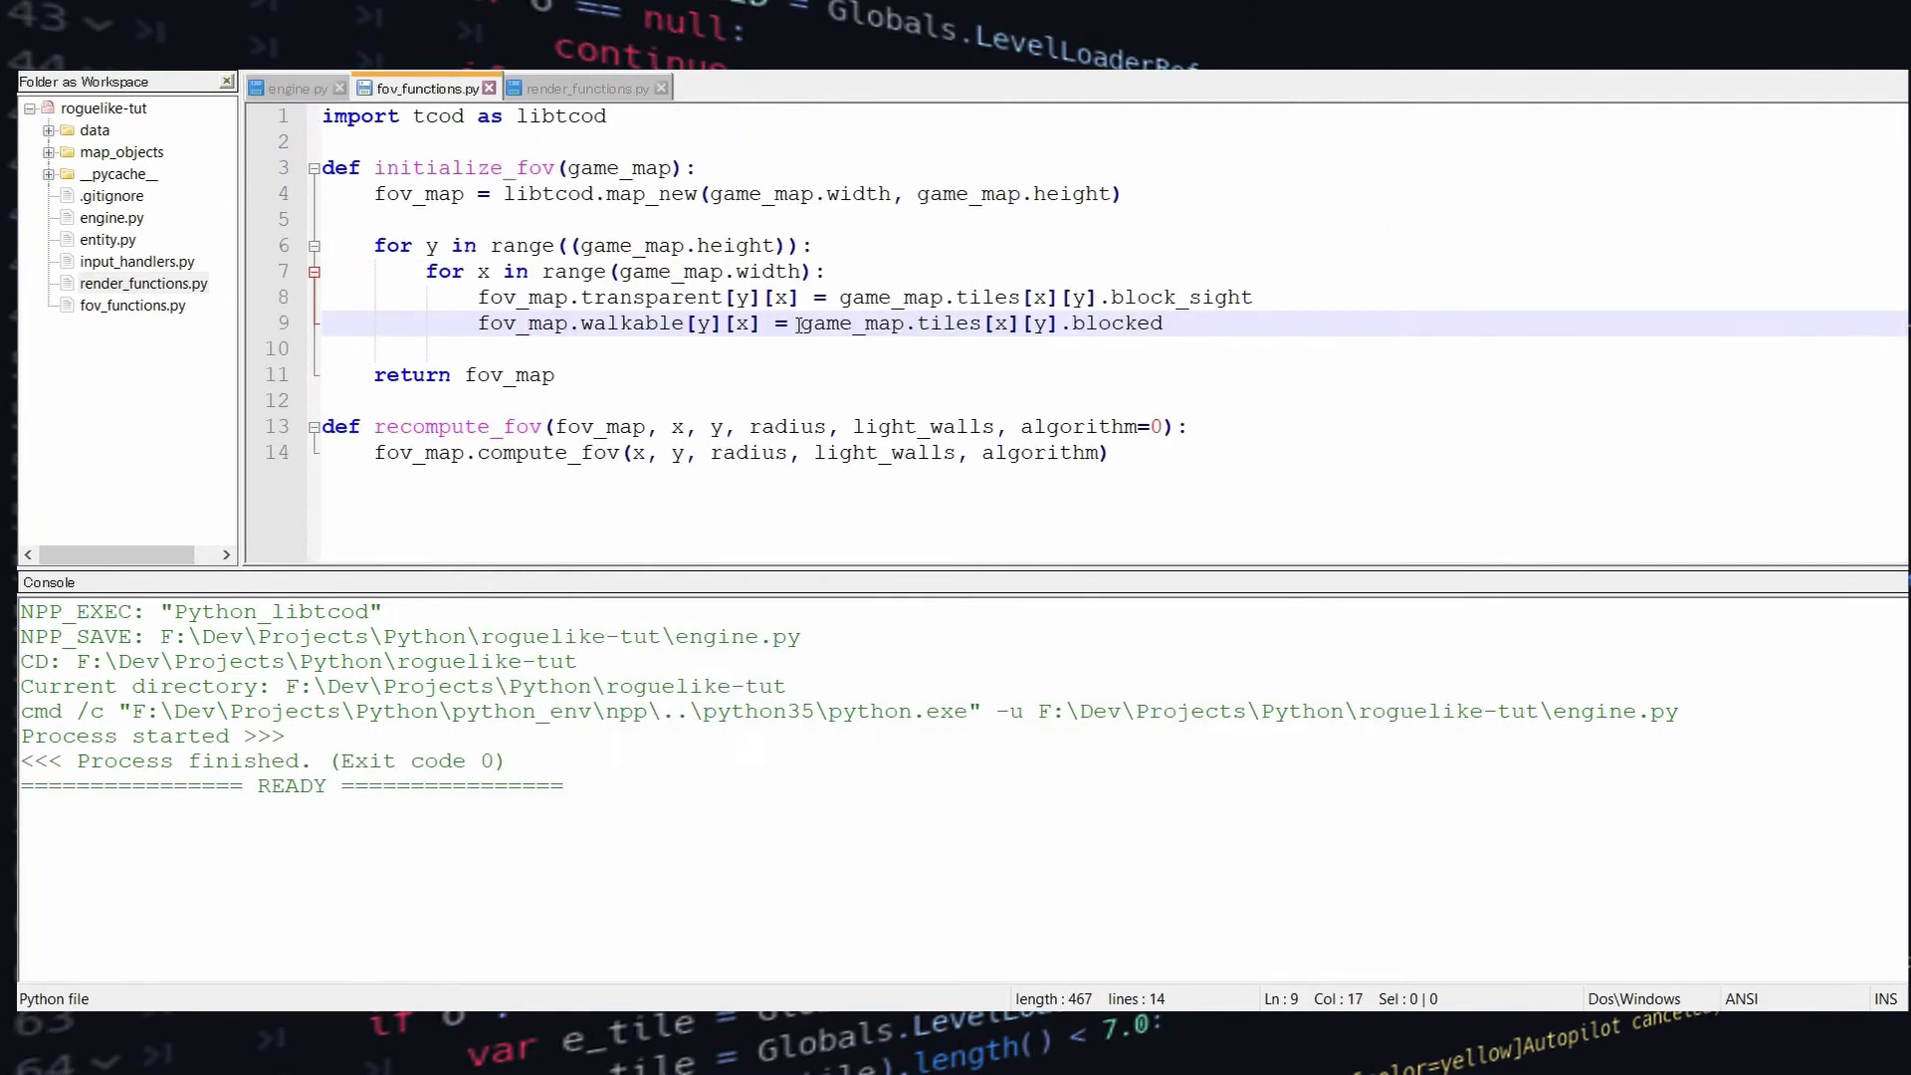
pyautogui.click(840, 300)
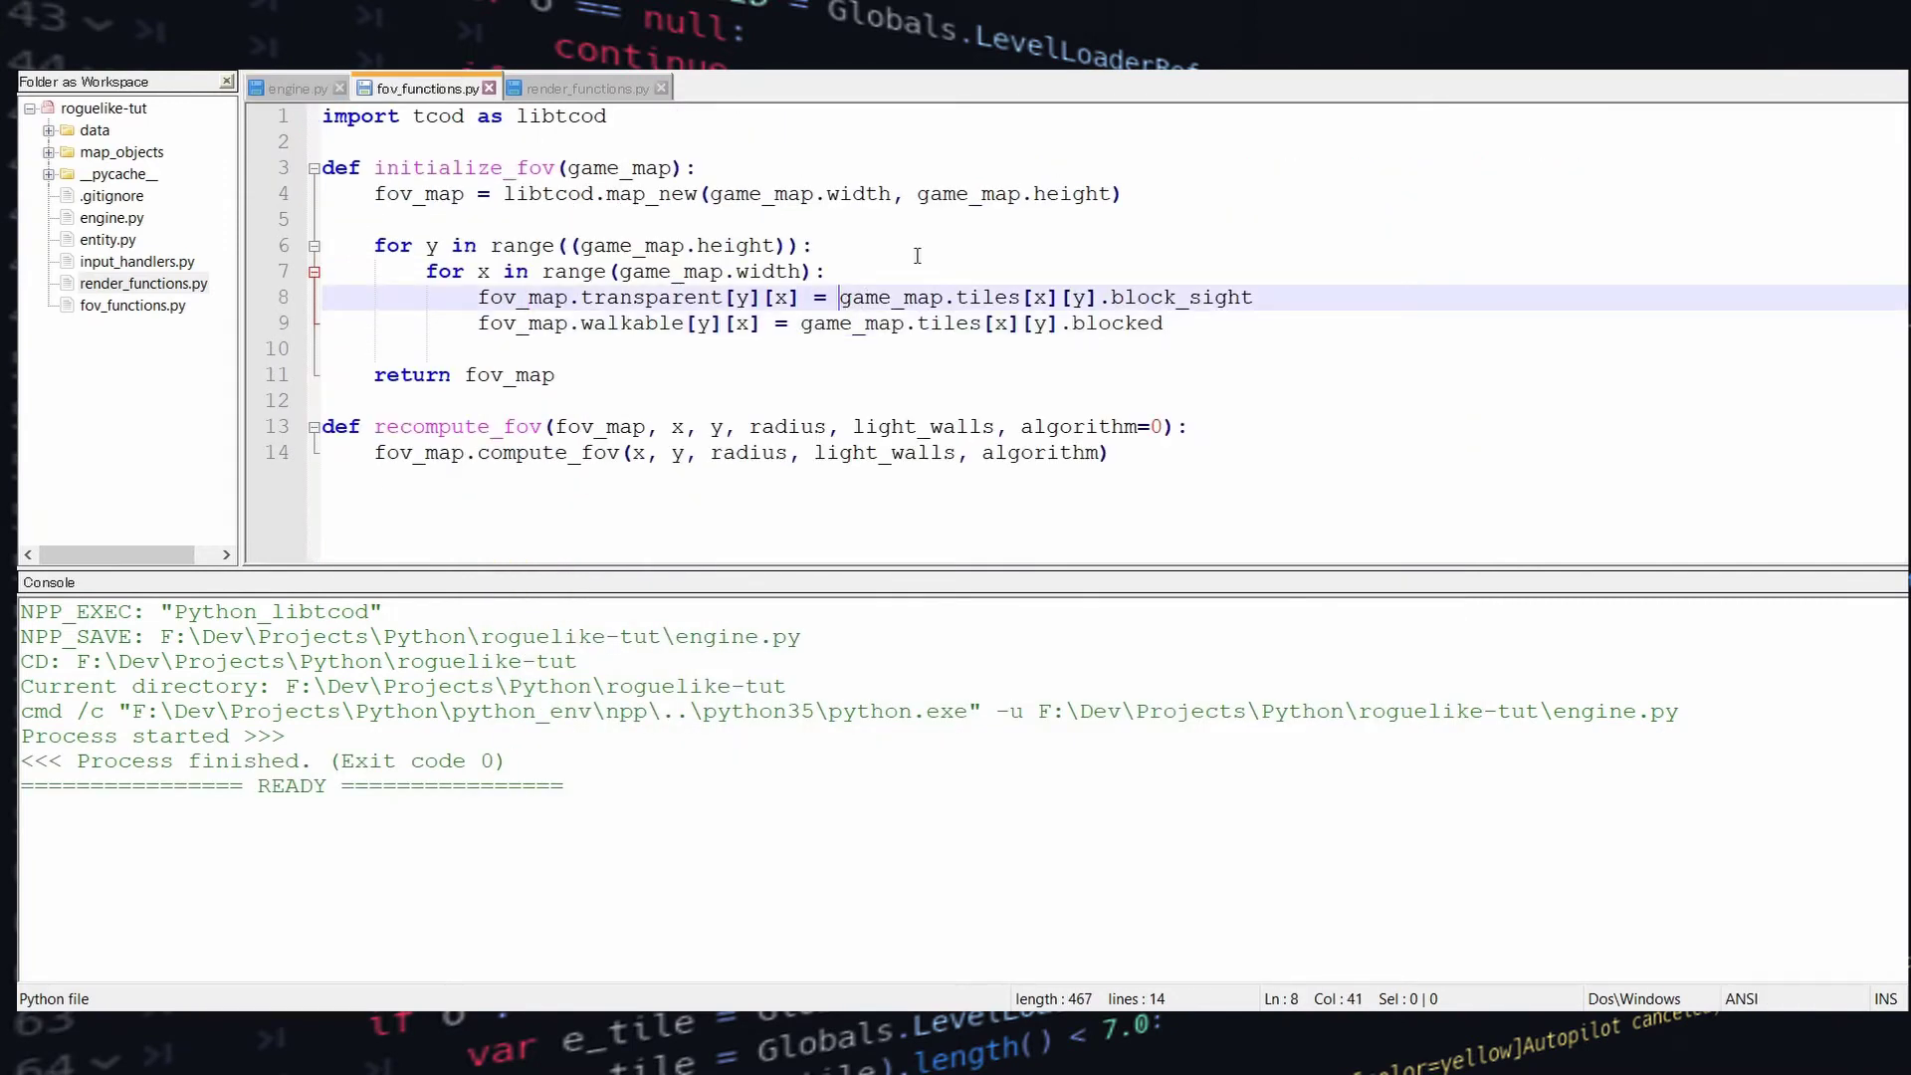
pyautogui.write('not')
pyautogui.press('Down')
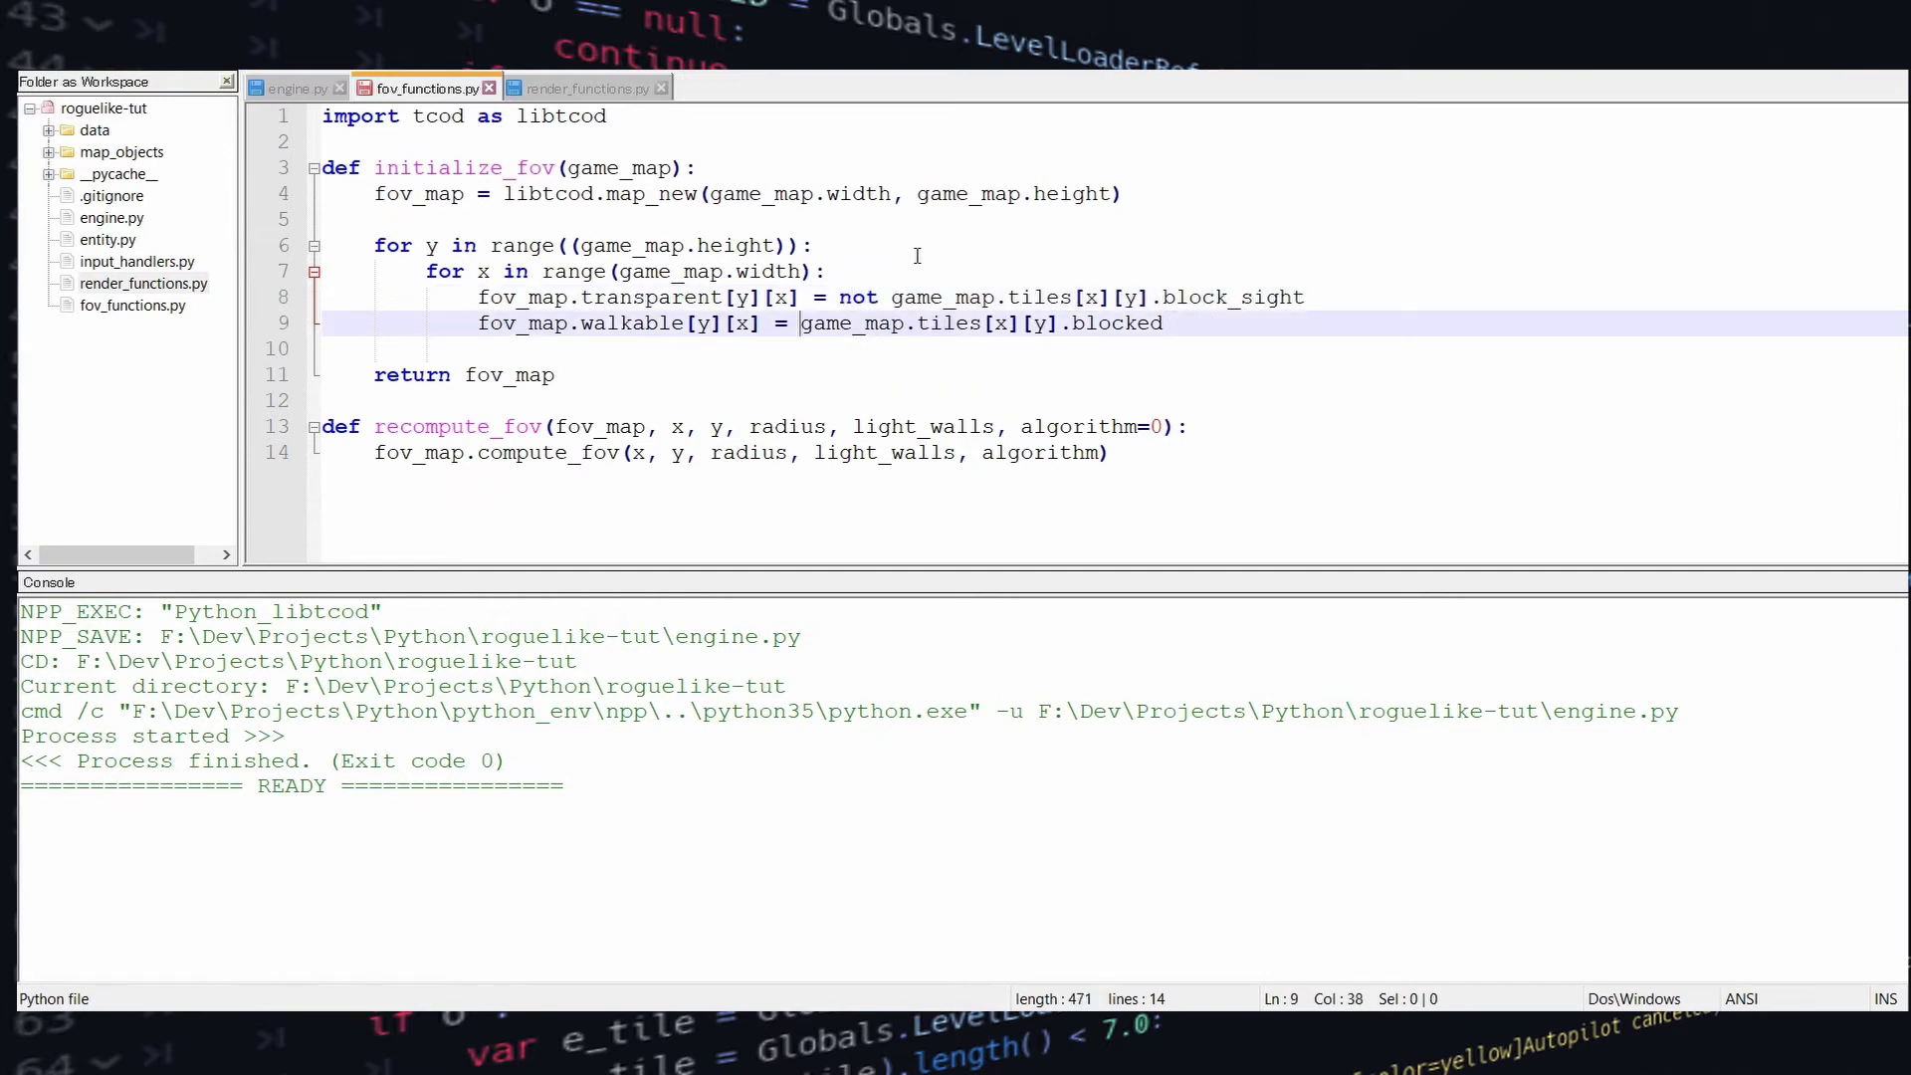
pyautogui.write('not')
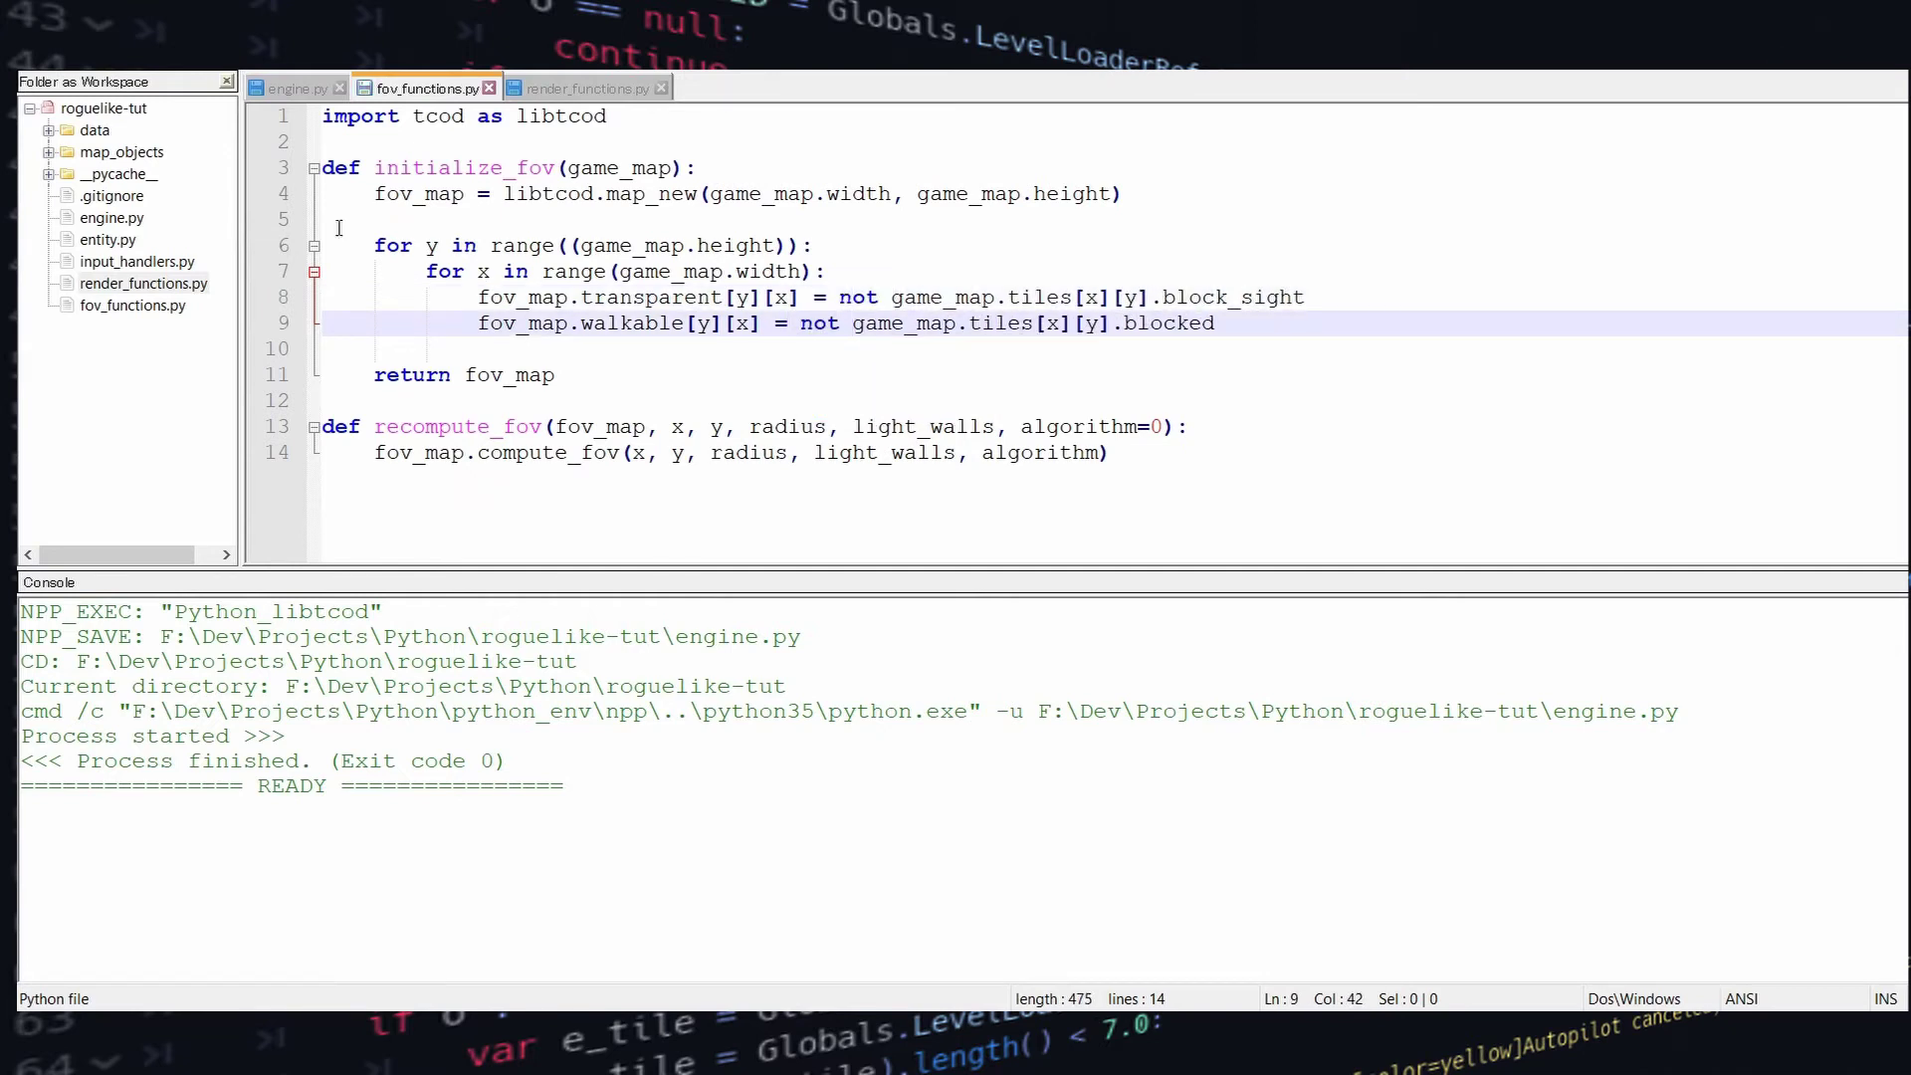
pyautogui.click(301, 94)
# Rerun the game and walk the player through corridors, the top room and the vertical corridor
pyautogui.hotkey('ctrl', 'F6')
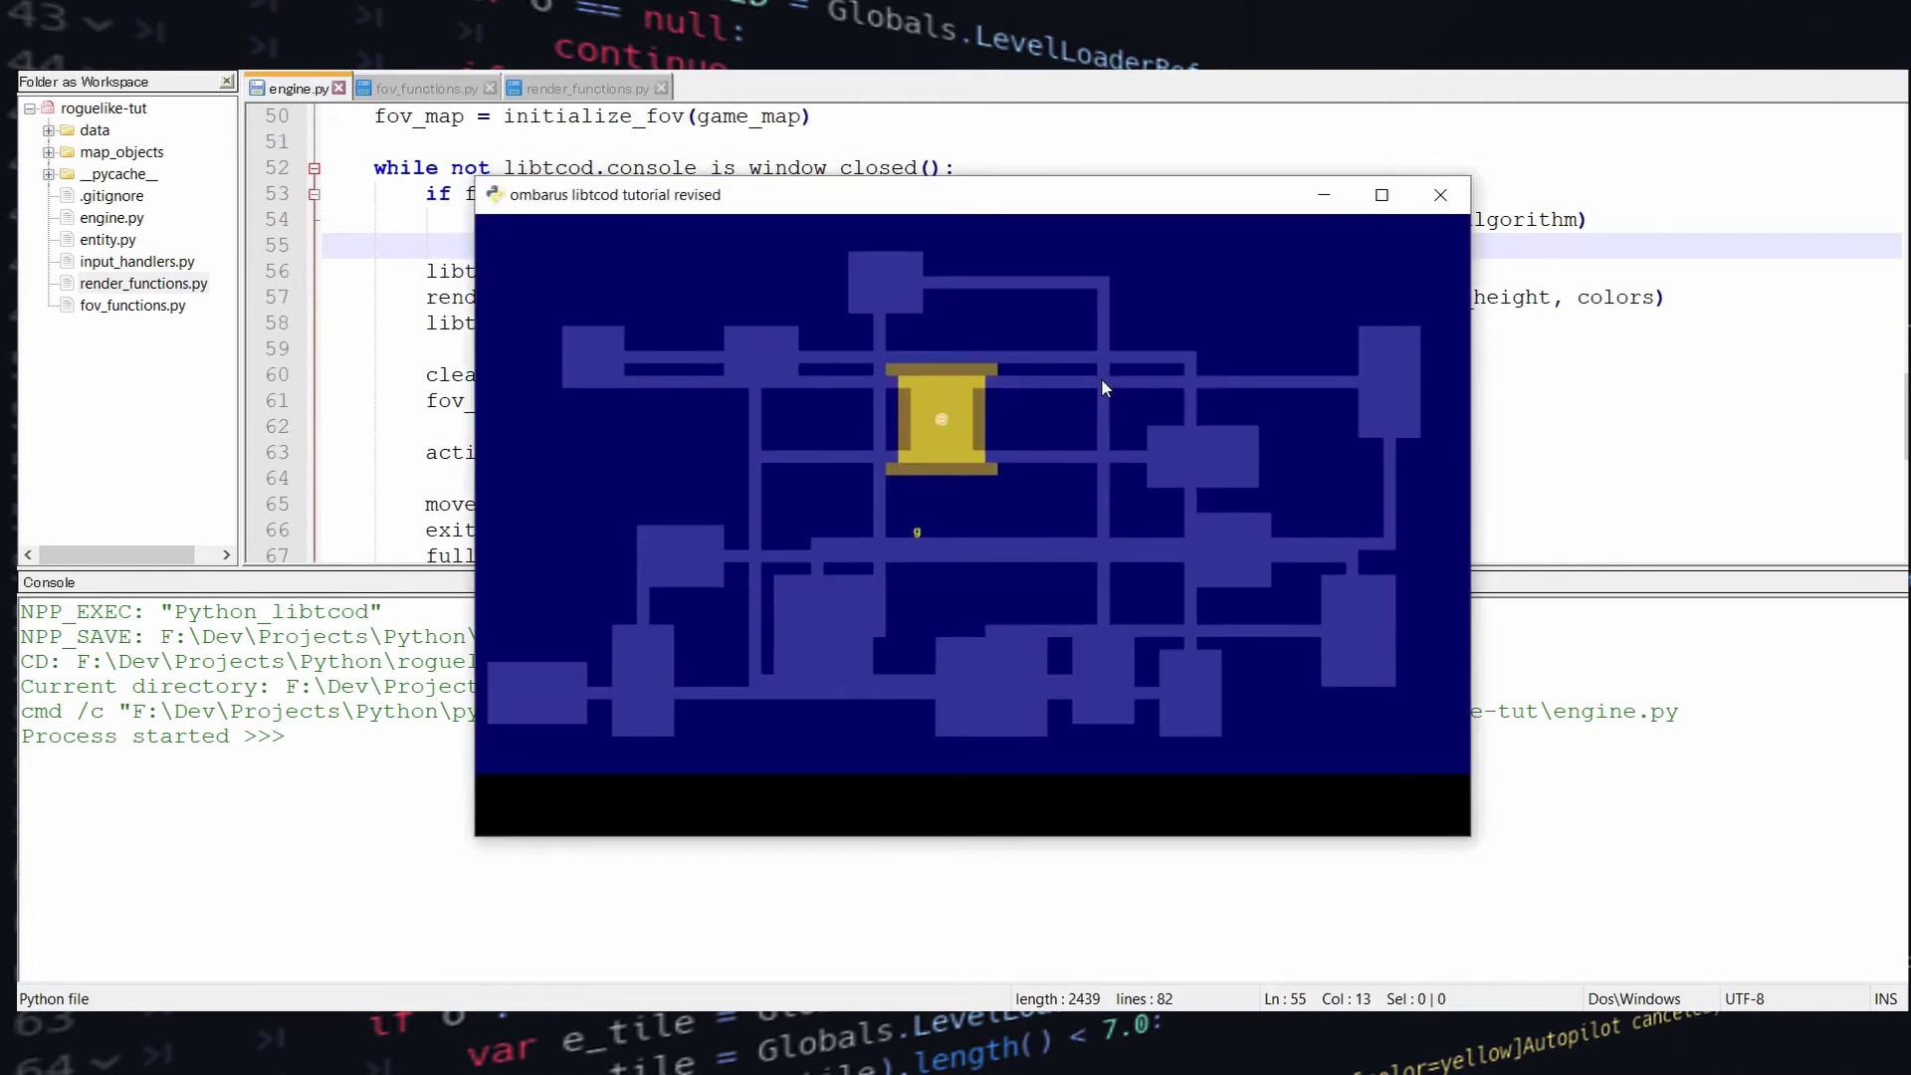
pyautogui.press('Down')
pyautogui.press('Down')
pyautogui.press('Down')
pyautogui.press('Left')
pyautogui.press('Left')
pyautogui.press('Left')
pyautogui.press('Left')
pyautogui.press('Up')
pyautogui.press('Up')
pyautogui.press('Up')
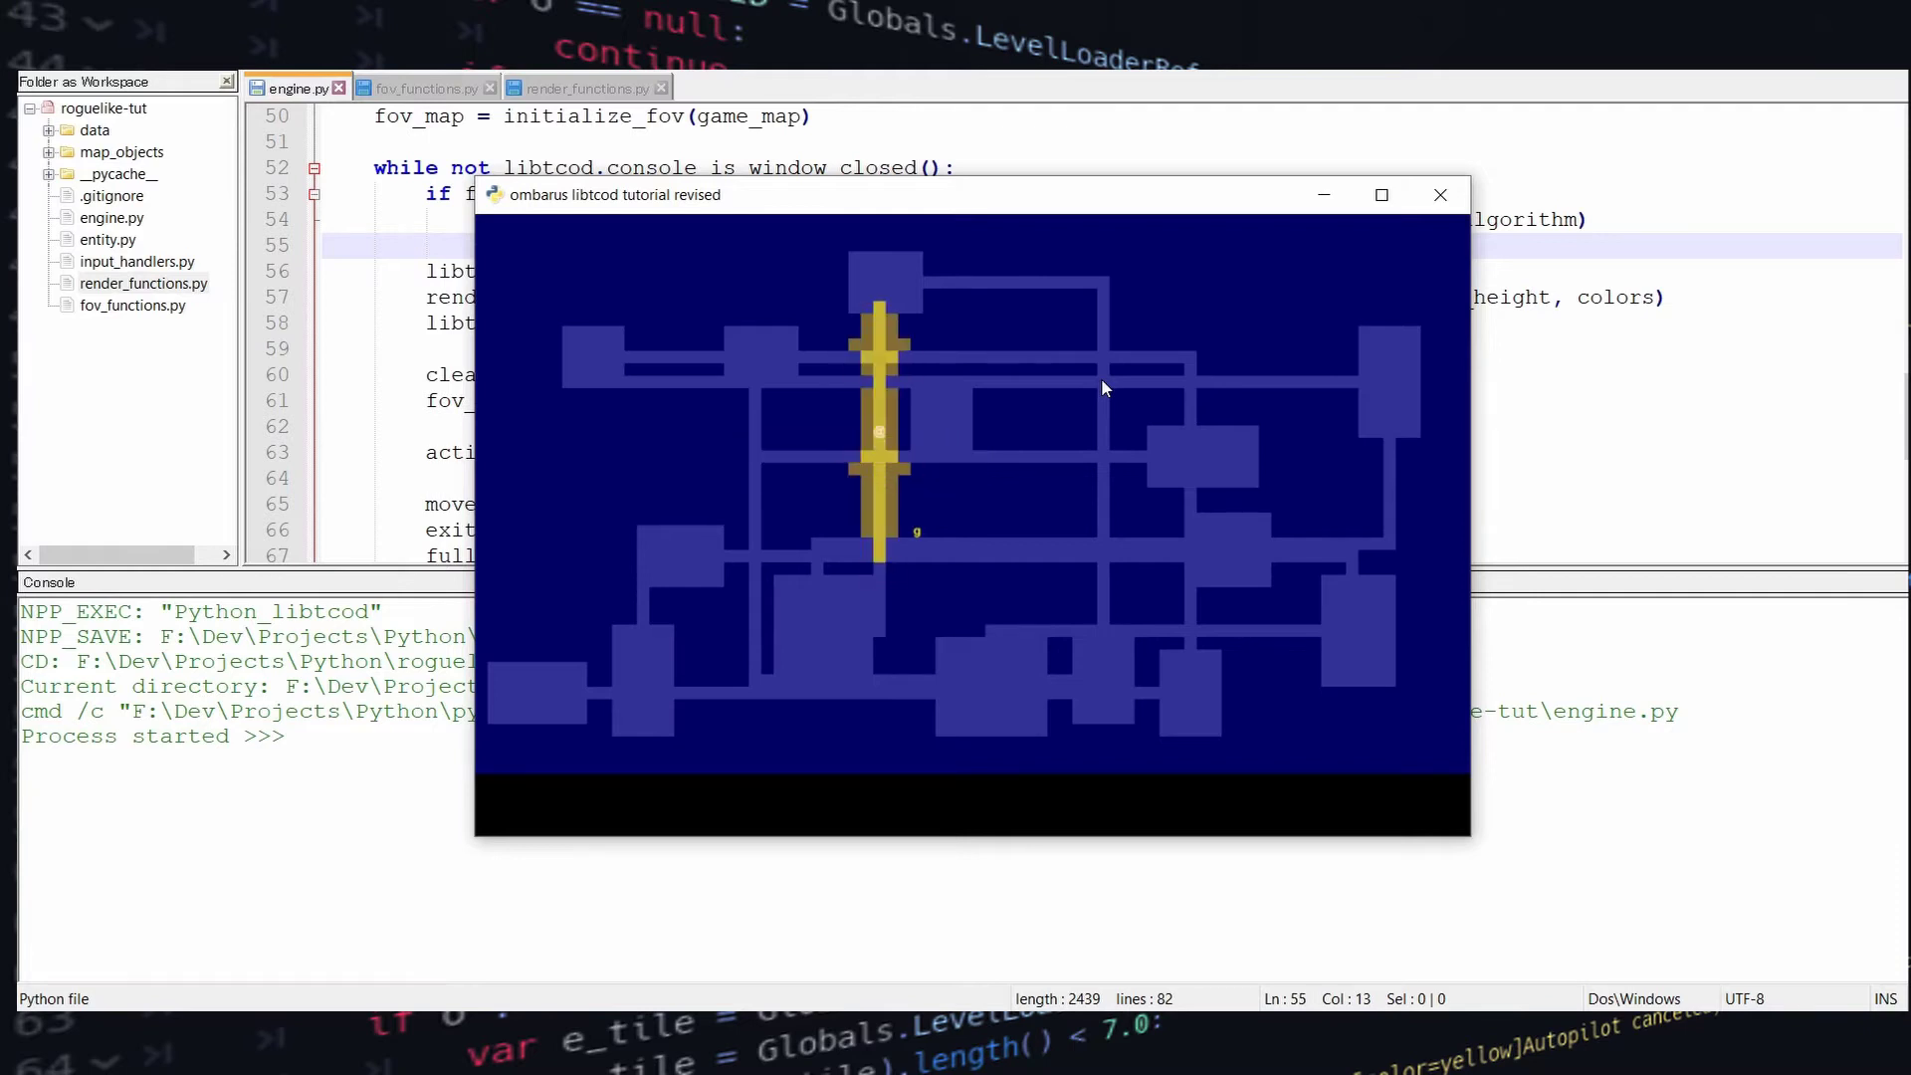
pyautogui.press('Up')
pyautogui.press('Up')
pyautogui.press('Up')
pyautogui.press('Left')
pyautogui.press('Left')
pyautogui.press('Left')
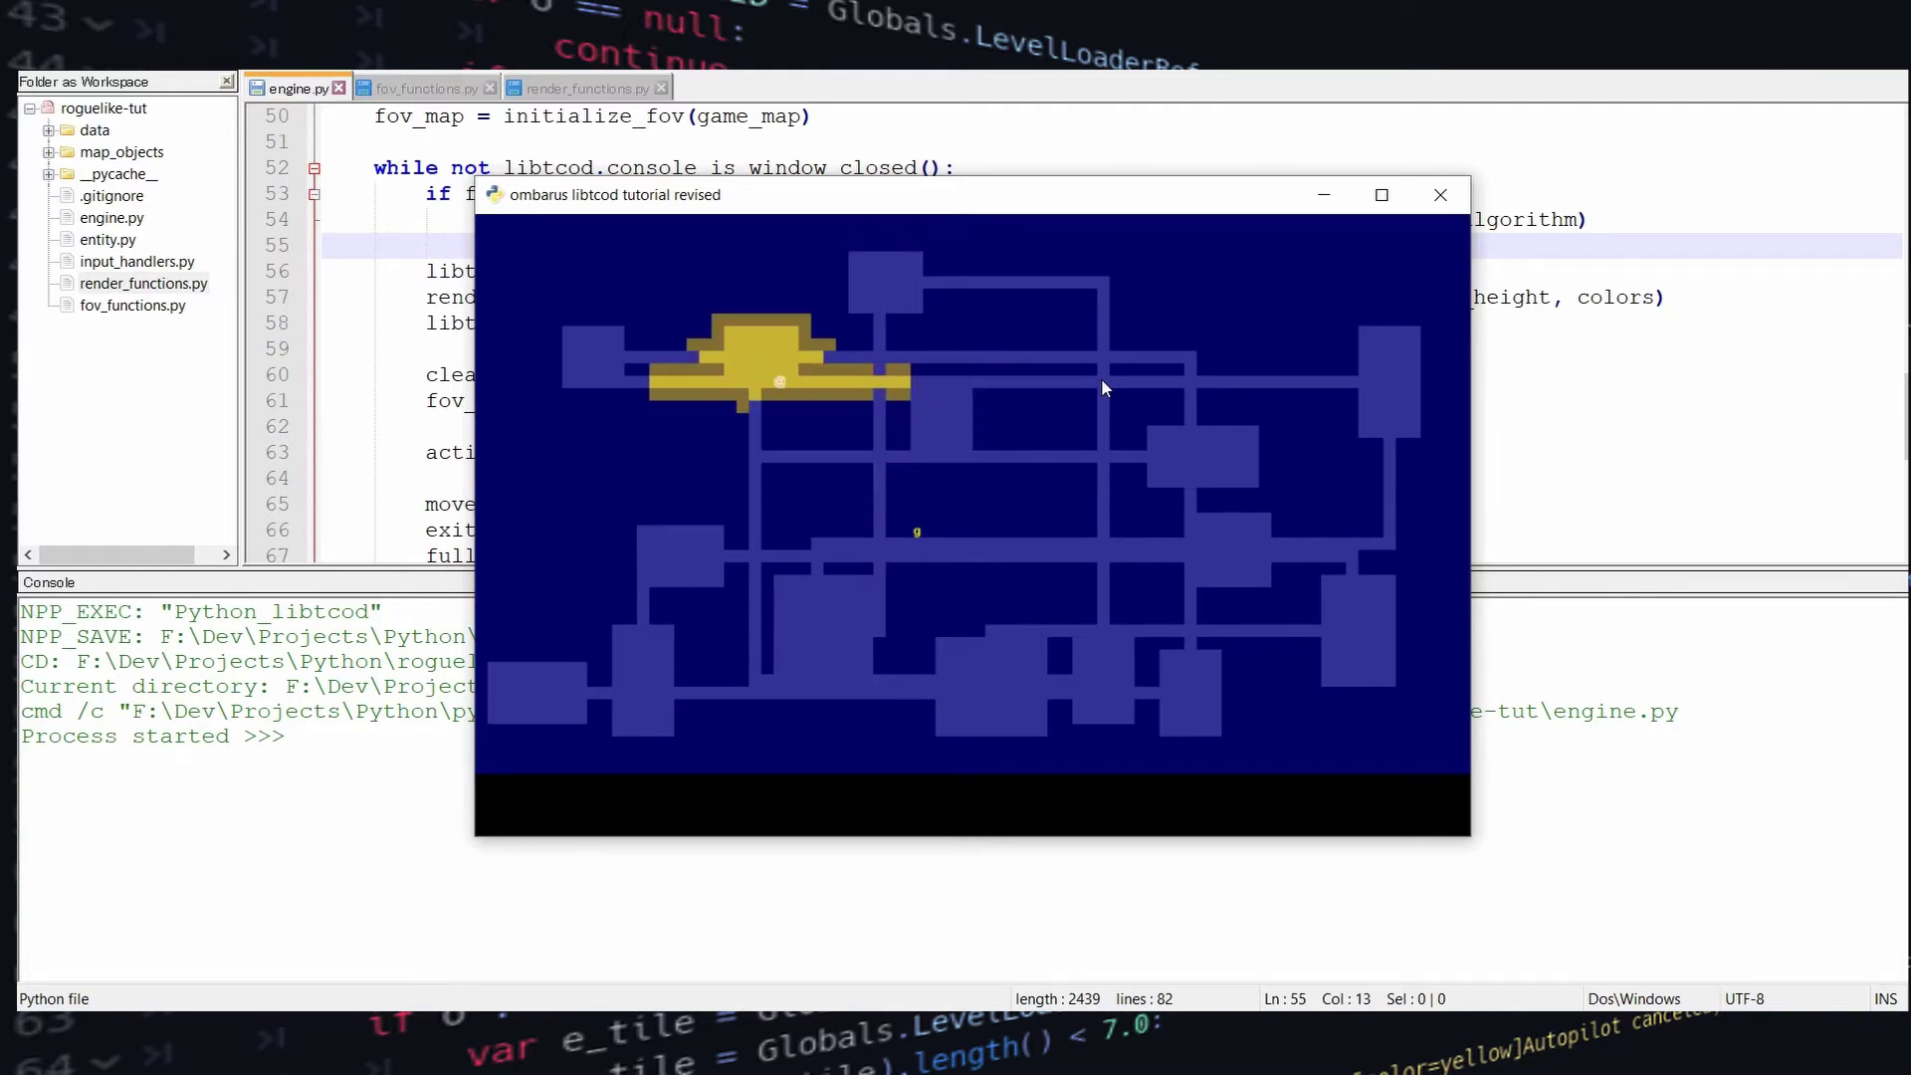
pyautogui.press('Left')
pyautogui.press('Left')
pyautogui.press('Left')
pyautogui.press('Up')
pyautogui.press('Up')
pyautogui.press('Right')
pyautogui.press('Right')
pyautogui.press('Right')
pyautogui.press('Right')
pyautogui.press('Right')
pyautogui.press('Left')
pyautogui.press('Up')
pyautogui.press('Up')
pyautogui.press('Up')
pyautogui.press('Up')
pyautogui.press('Up')
pyautogui.press('Up')
pyautogui.press('Right')
pyautogui.press('Right')
pyautogui.press('Right')
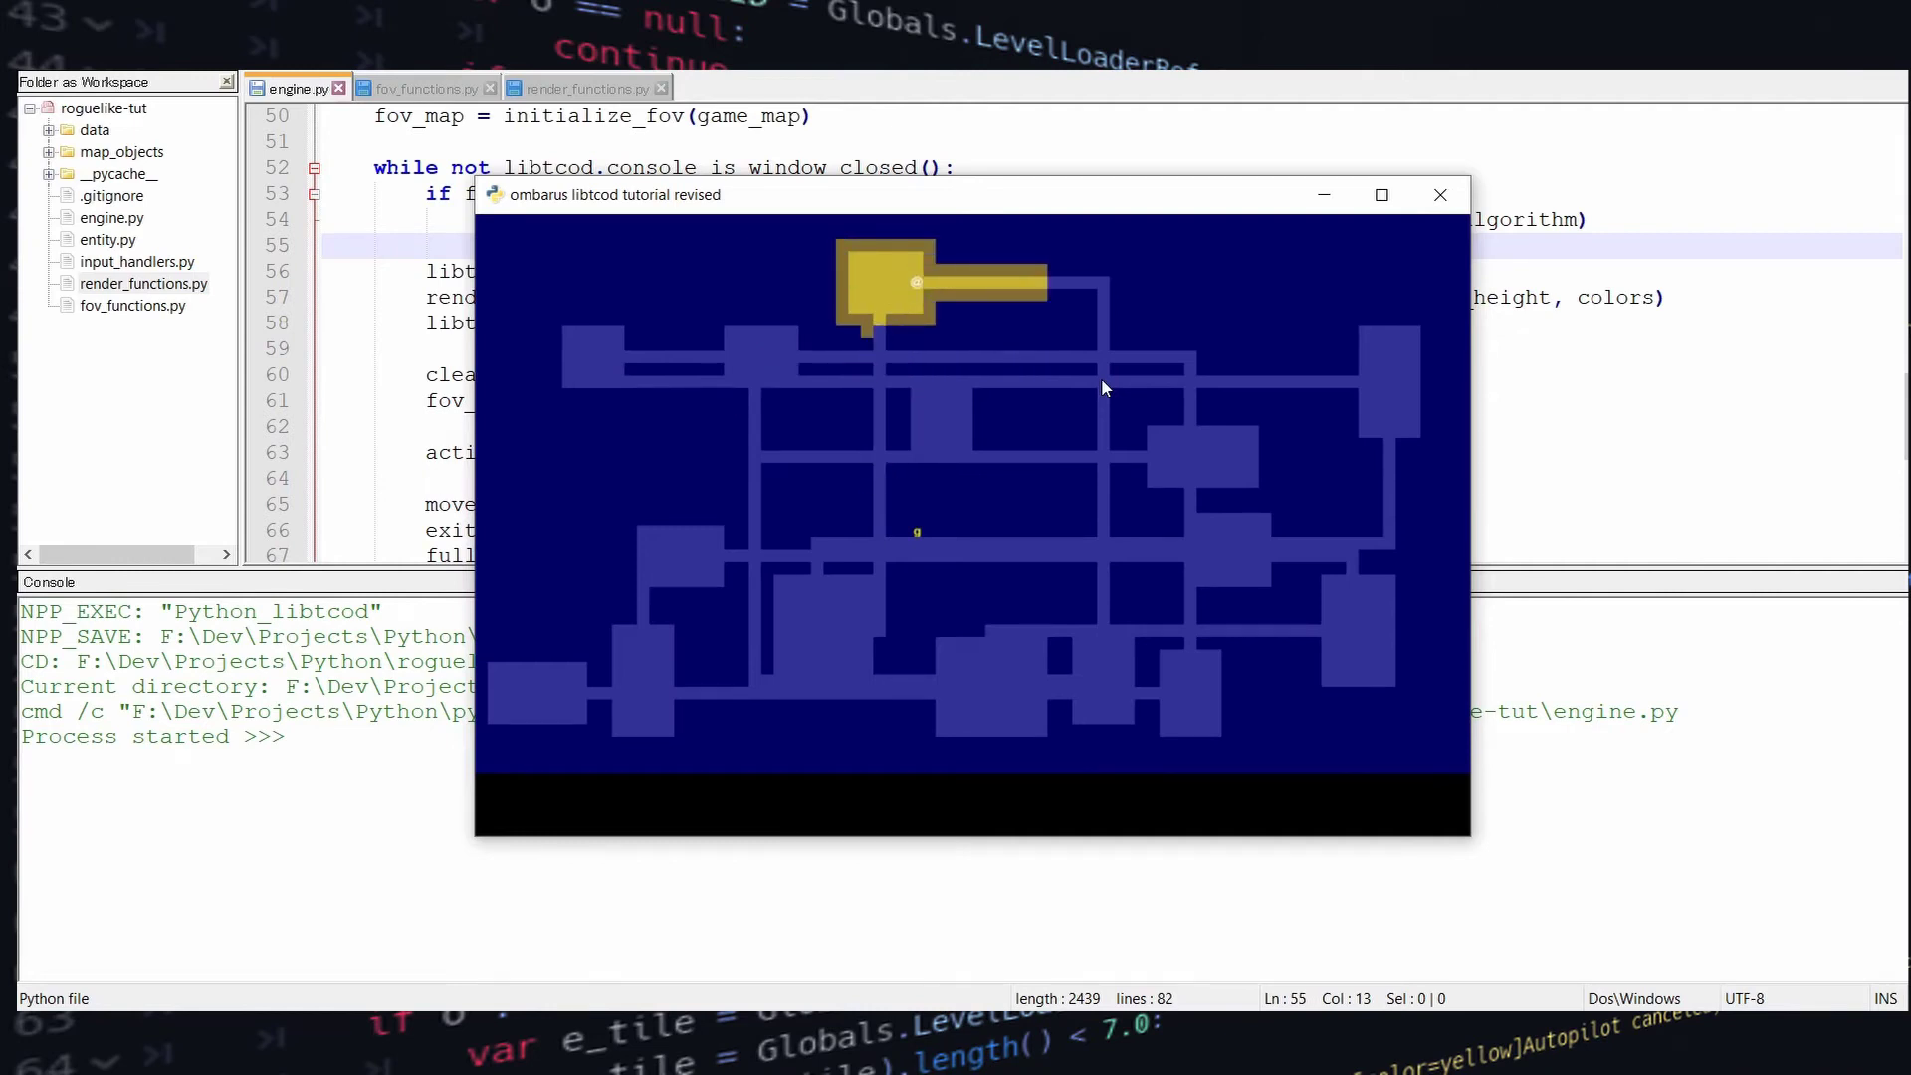
pyautogui.press('Right')
pyautogui.press('Right')
pyautogui.press('Right')
pyautogui.press('Right')
pyautogui.press('Right')
pyautogui.press('Right')
pyautogui.press('Right')
pyautogui.press('Right')
pyautogui.press('Right')
pyautogui.press('Down')
pyautogui.press('Down')
pyautogui.press('Down')
pyautogui.press('Down')
pyautogui.press('Down')
pyautogui.press('Down')
pyautogui.press('Down')
pyautogui.press('Down')
pyautogui.press('Down')
pyautogui.press('Down')
# Wrap draw_entity in render_functions.py in an 'if fov_map.fov[entity.y][entity.x]:' check
pyautogui.press('Escape')
pyautogui.hotkey('ctrl', 'Tab')
pyautogui.write('if')
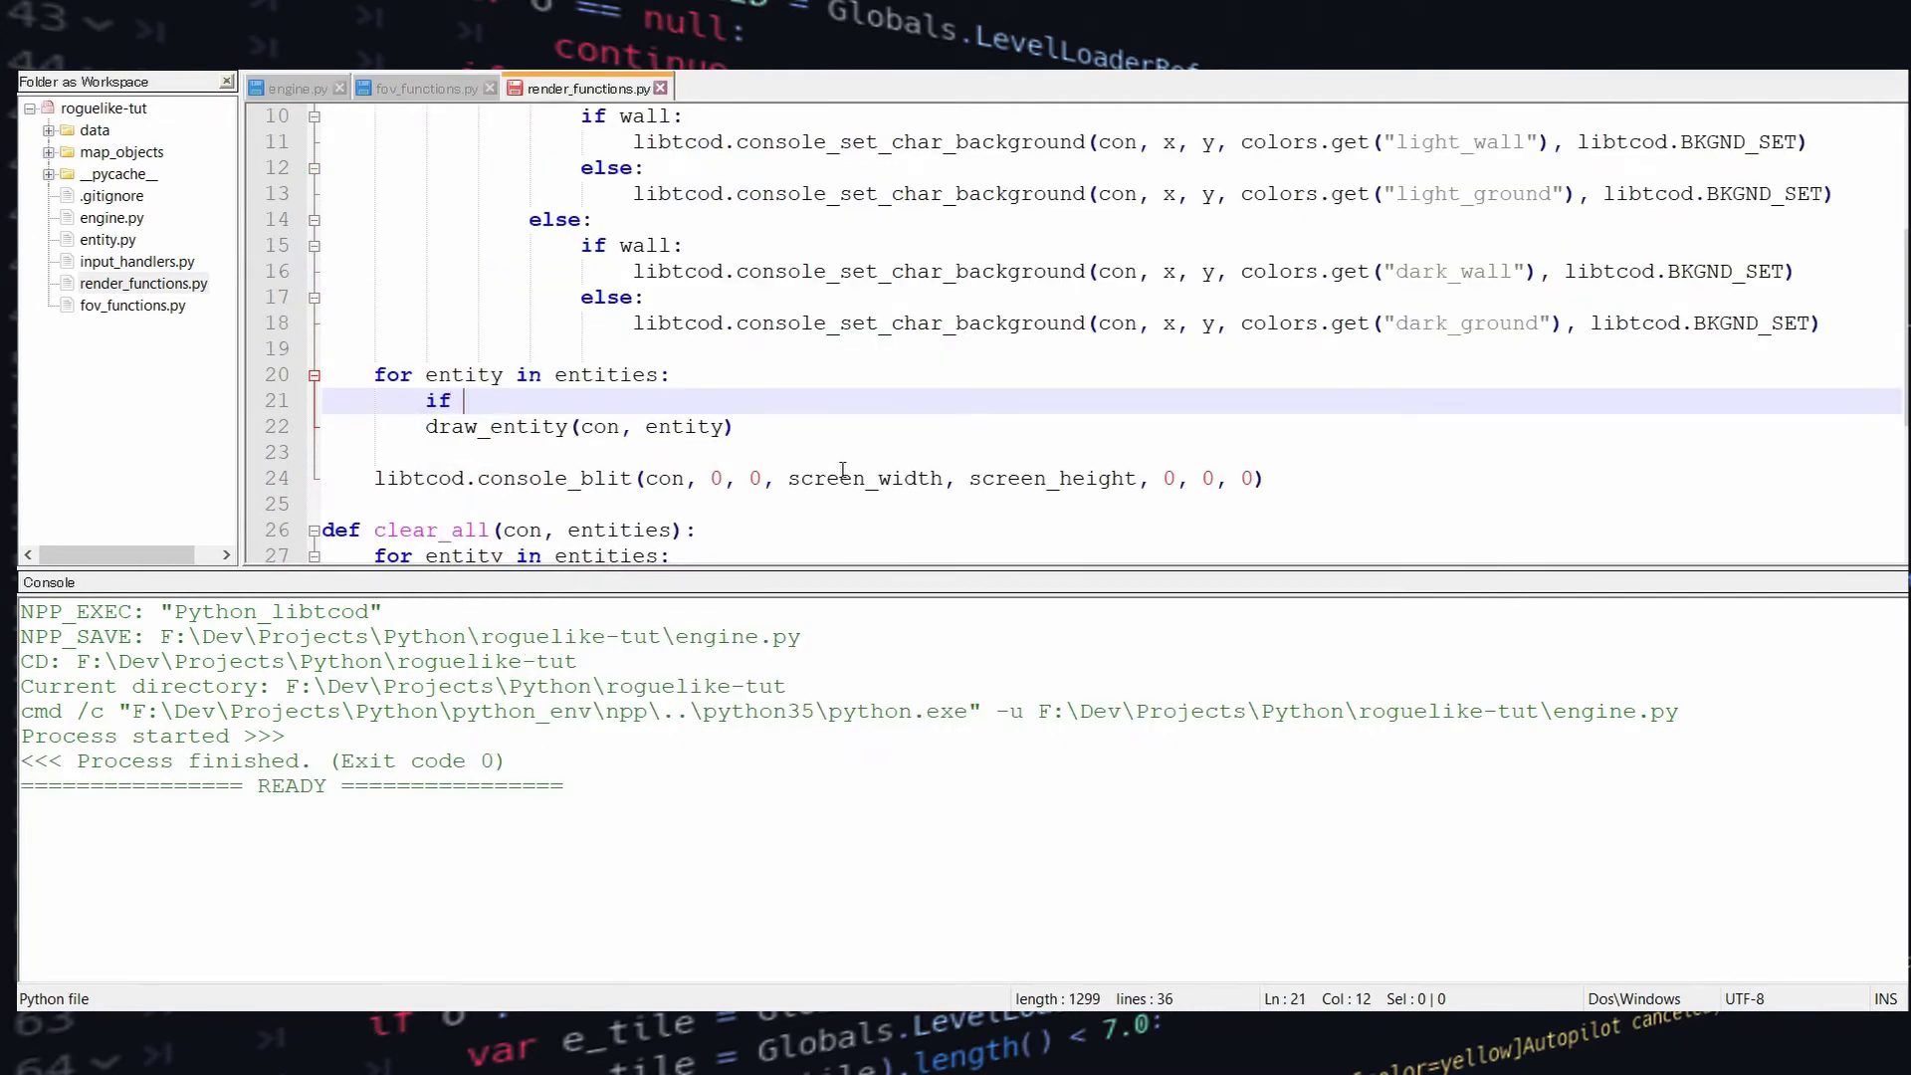
pyautogui.scroll(3, 885, 455)
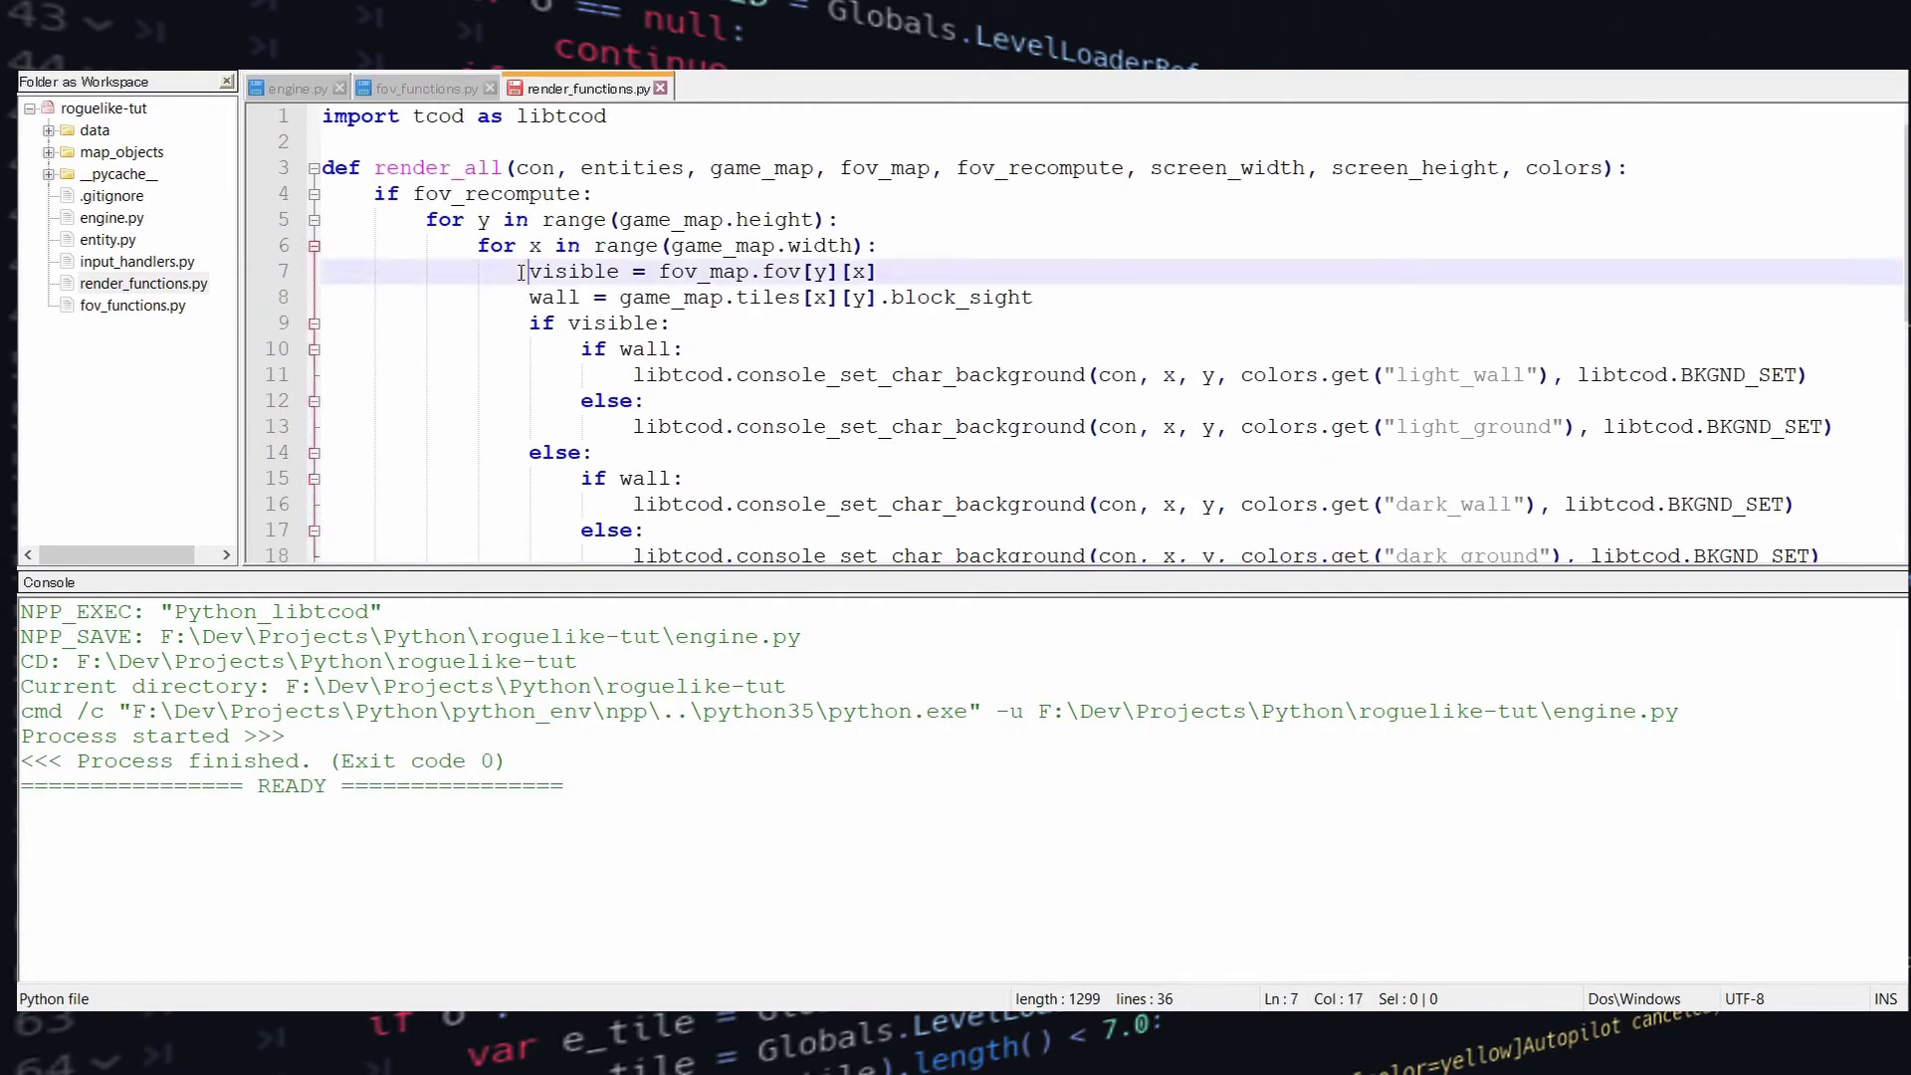
pyautogui.moveTo(529, 271); pyautogui.dragTo(878, 270)
pyautogui.hotkey('ctrl', 'c')
pyautogui.scroll(-5, 612, 395)
pyautogui.click(514, 244)
pyautogui.hotkey('ctrl', 'v')
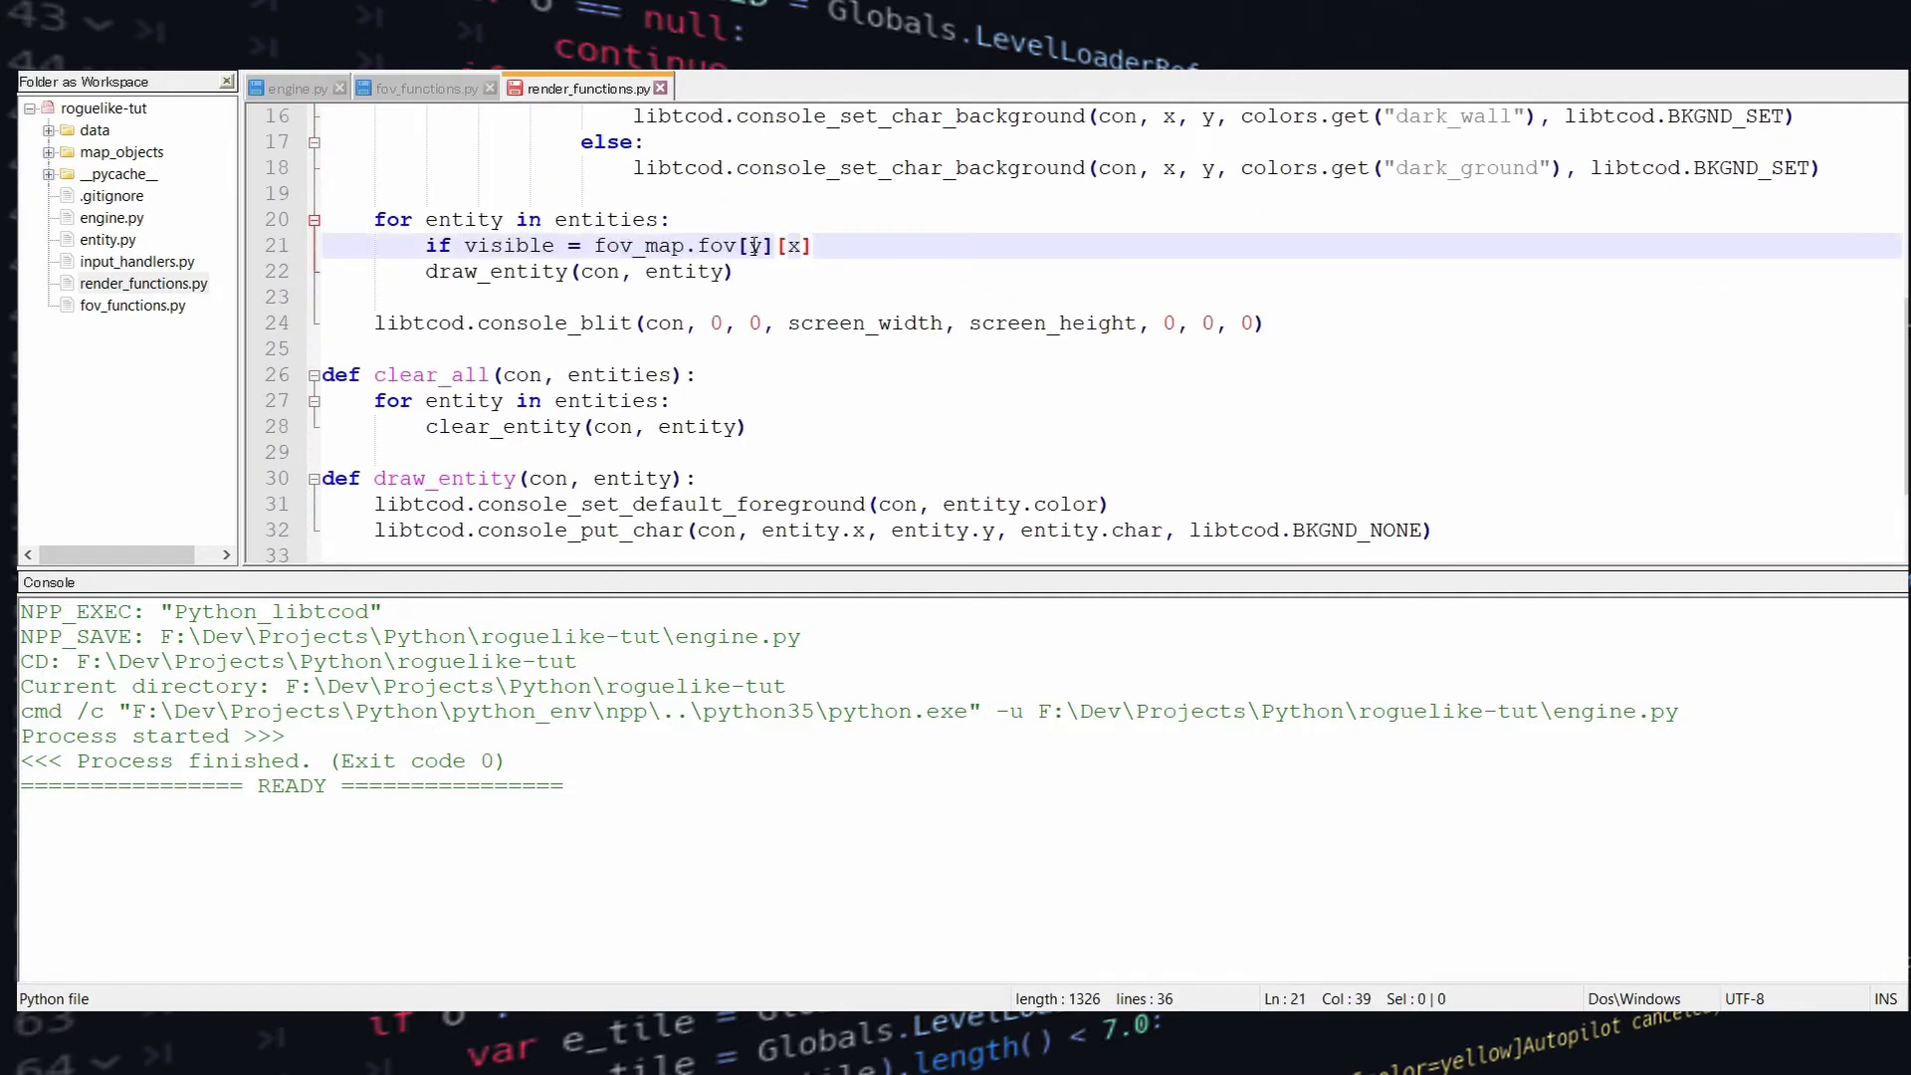
pyautogui.doubleClick(753, 245)
pyautogui.write('entity.y')
pyautogui.press('Right')
pyautogui.press('Right')
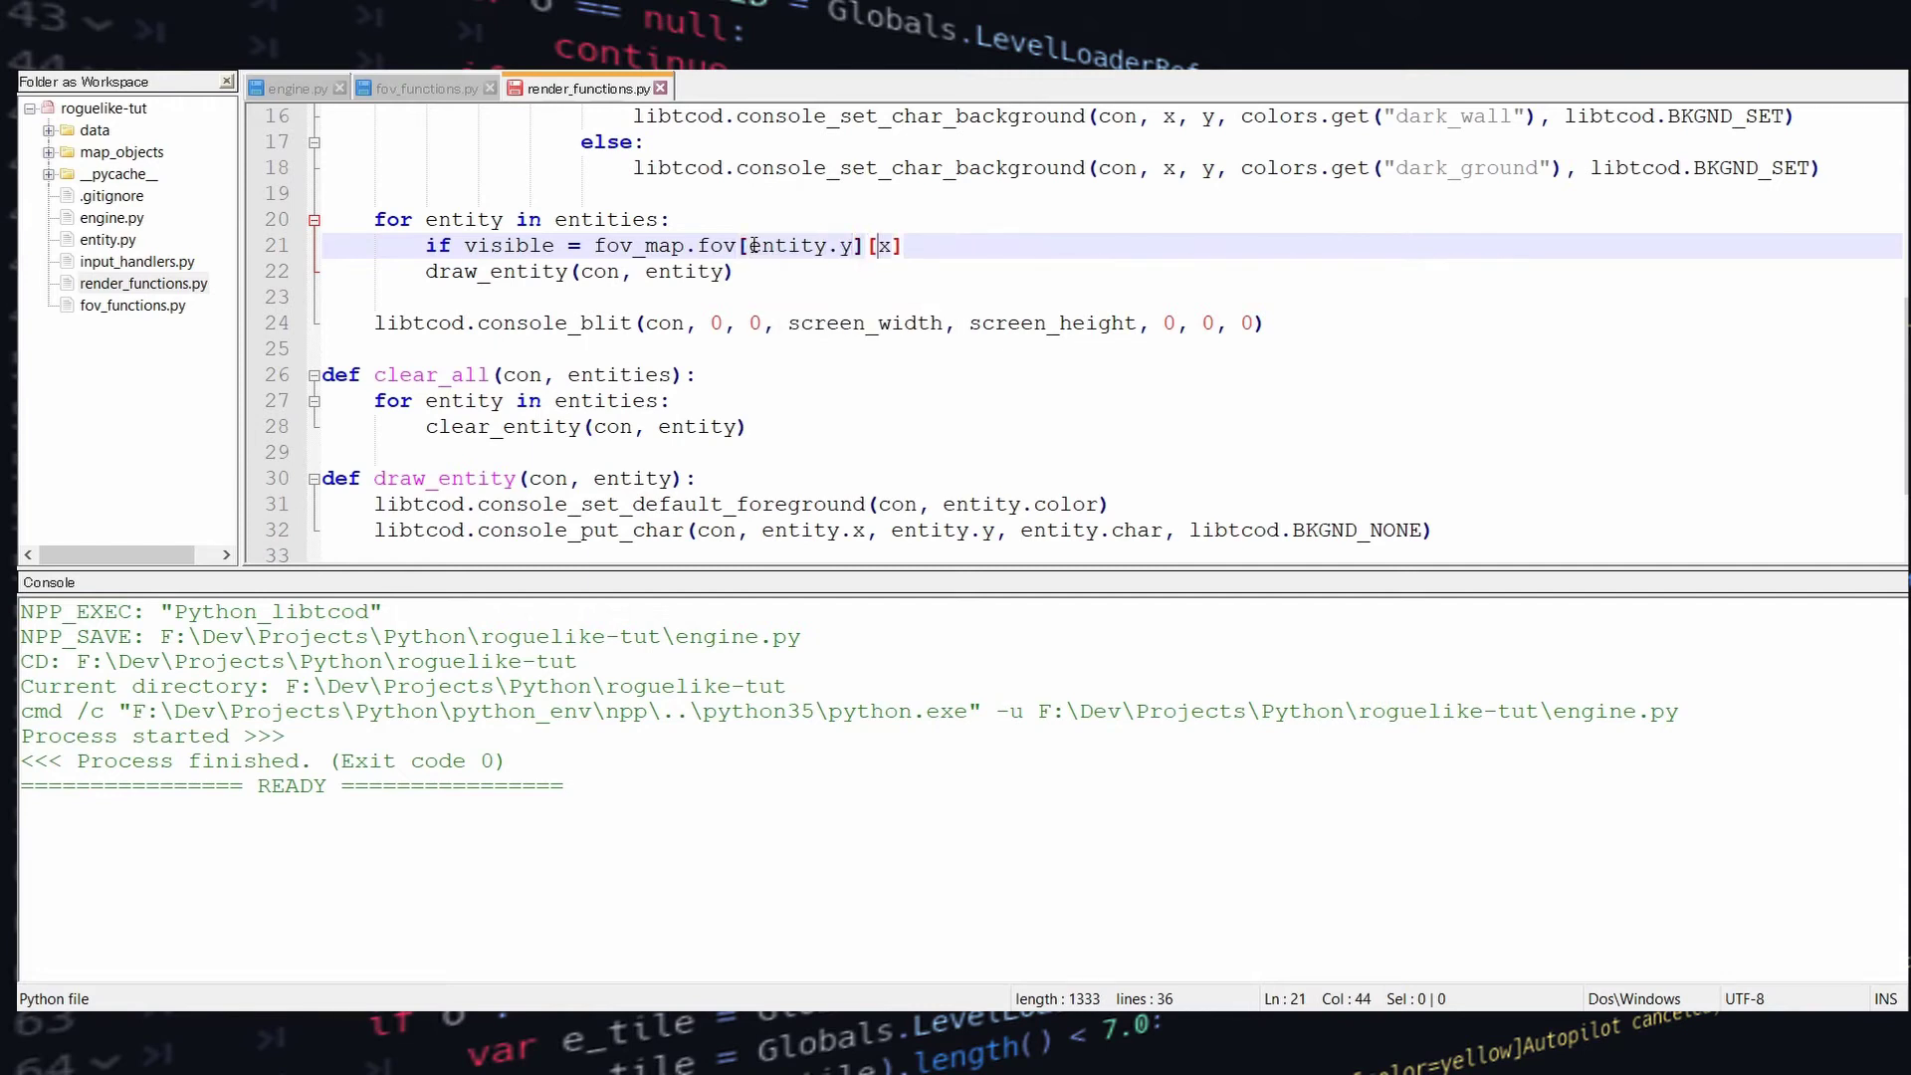
pyautogui.write('entity.')
pyautogui.press('End')
pyautogui.write(':')
pyautogui.press('Down')
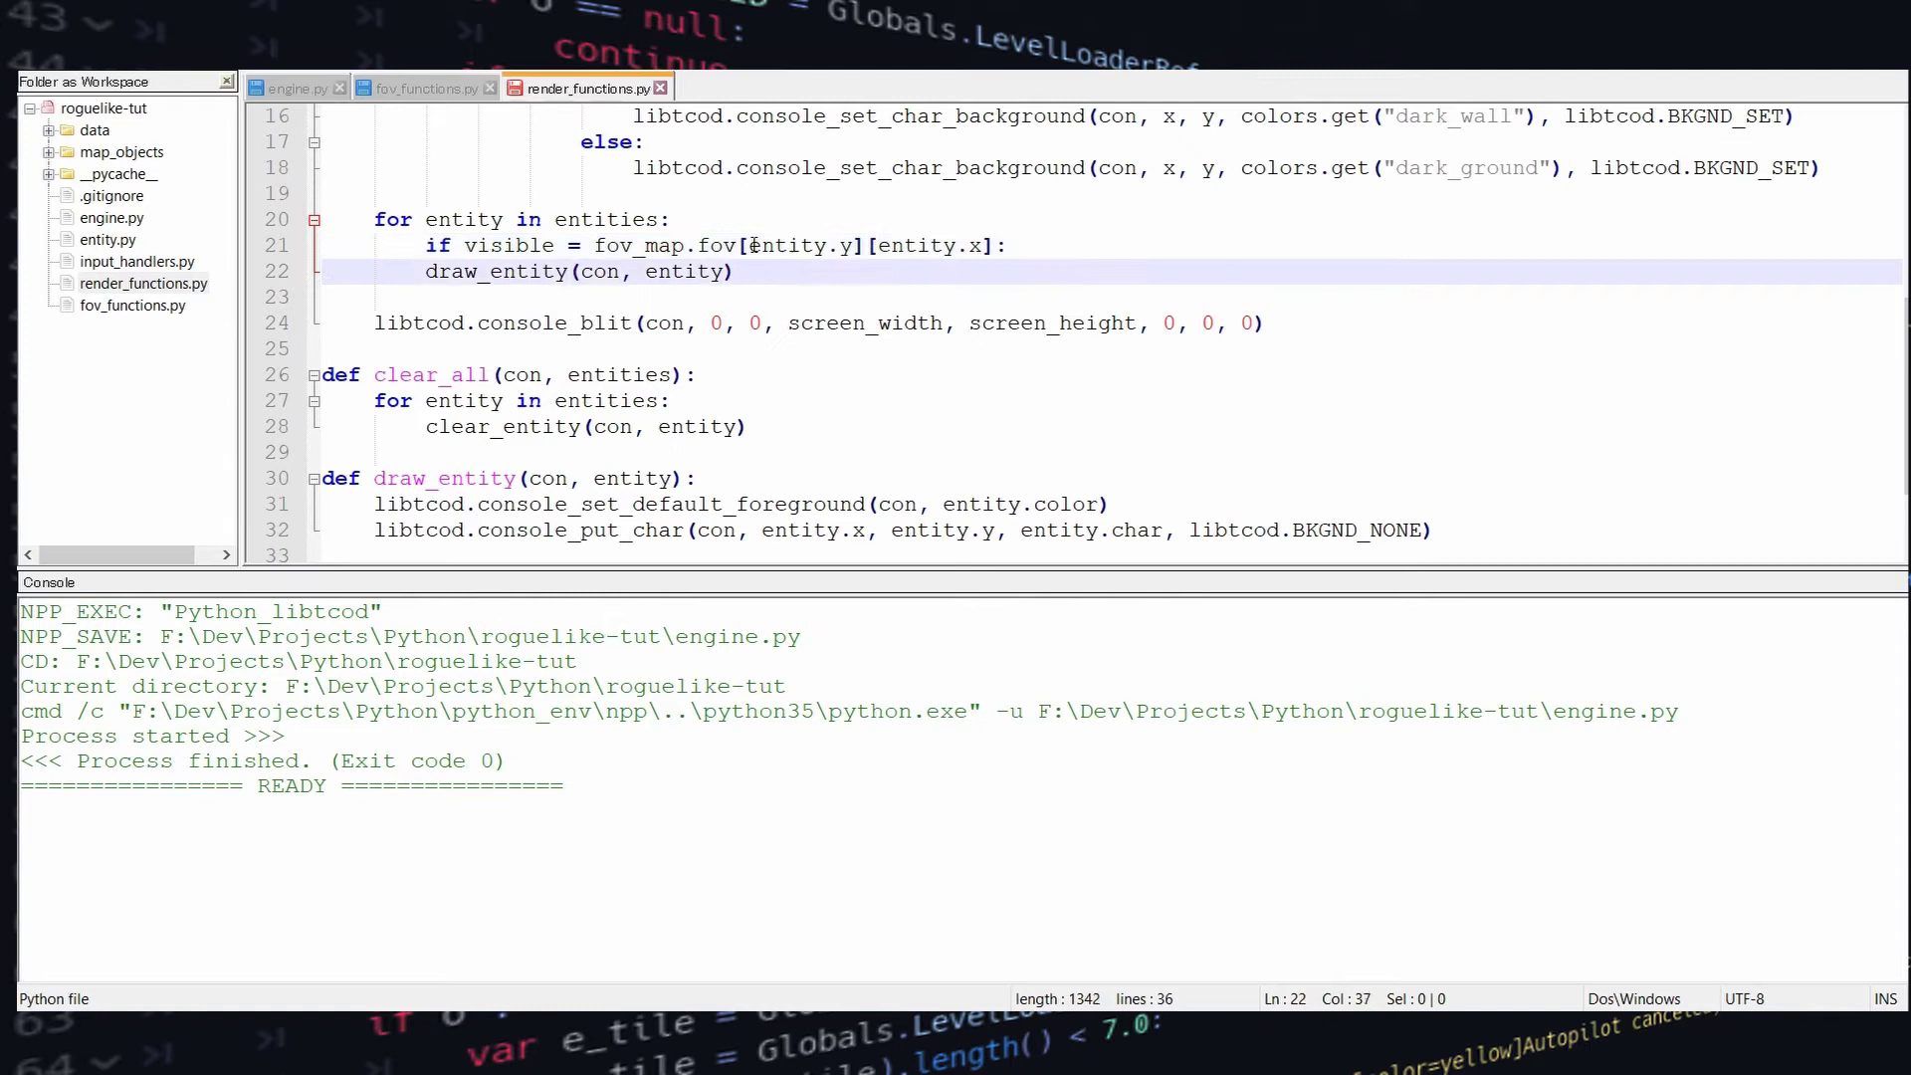
pyautogui.press('Home')
pyautogui.press('Tab')
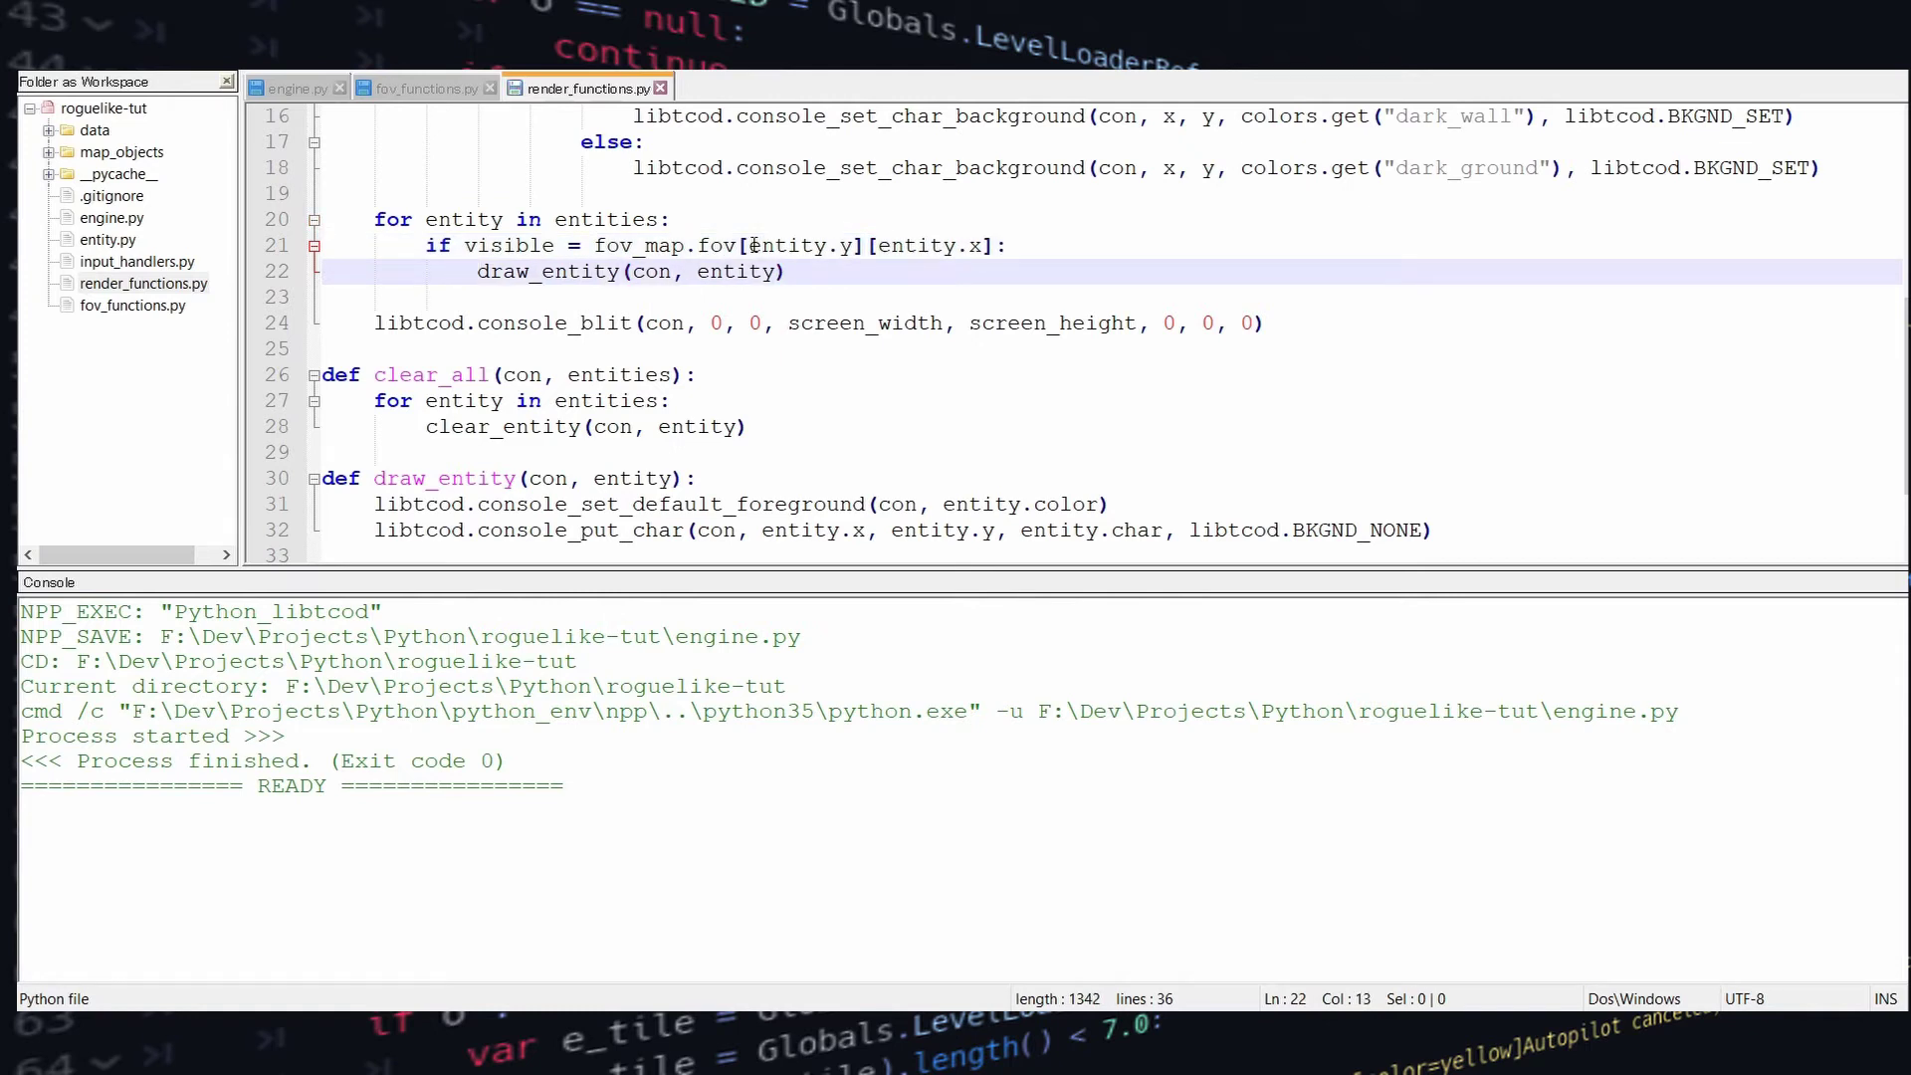
# Run the game and delete the invalid 'visible =' assignment flagged as a syntax error
pyautogui.hotkey('ctrl', 'F6')
pyautogui.scroll(1, 685, 257)
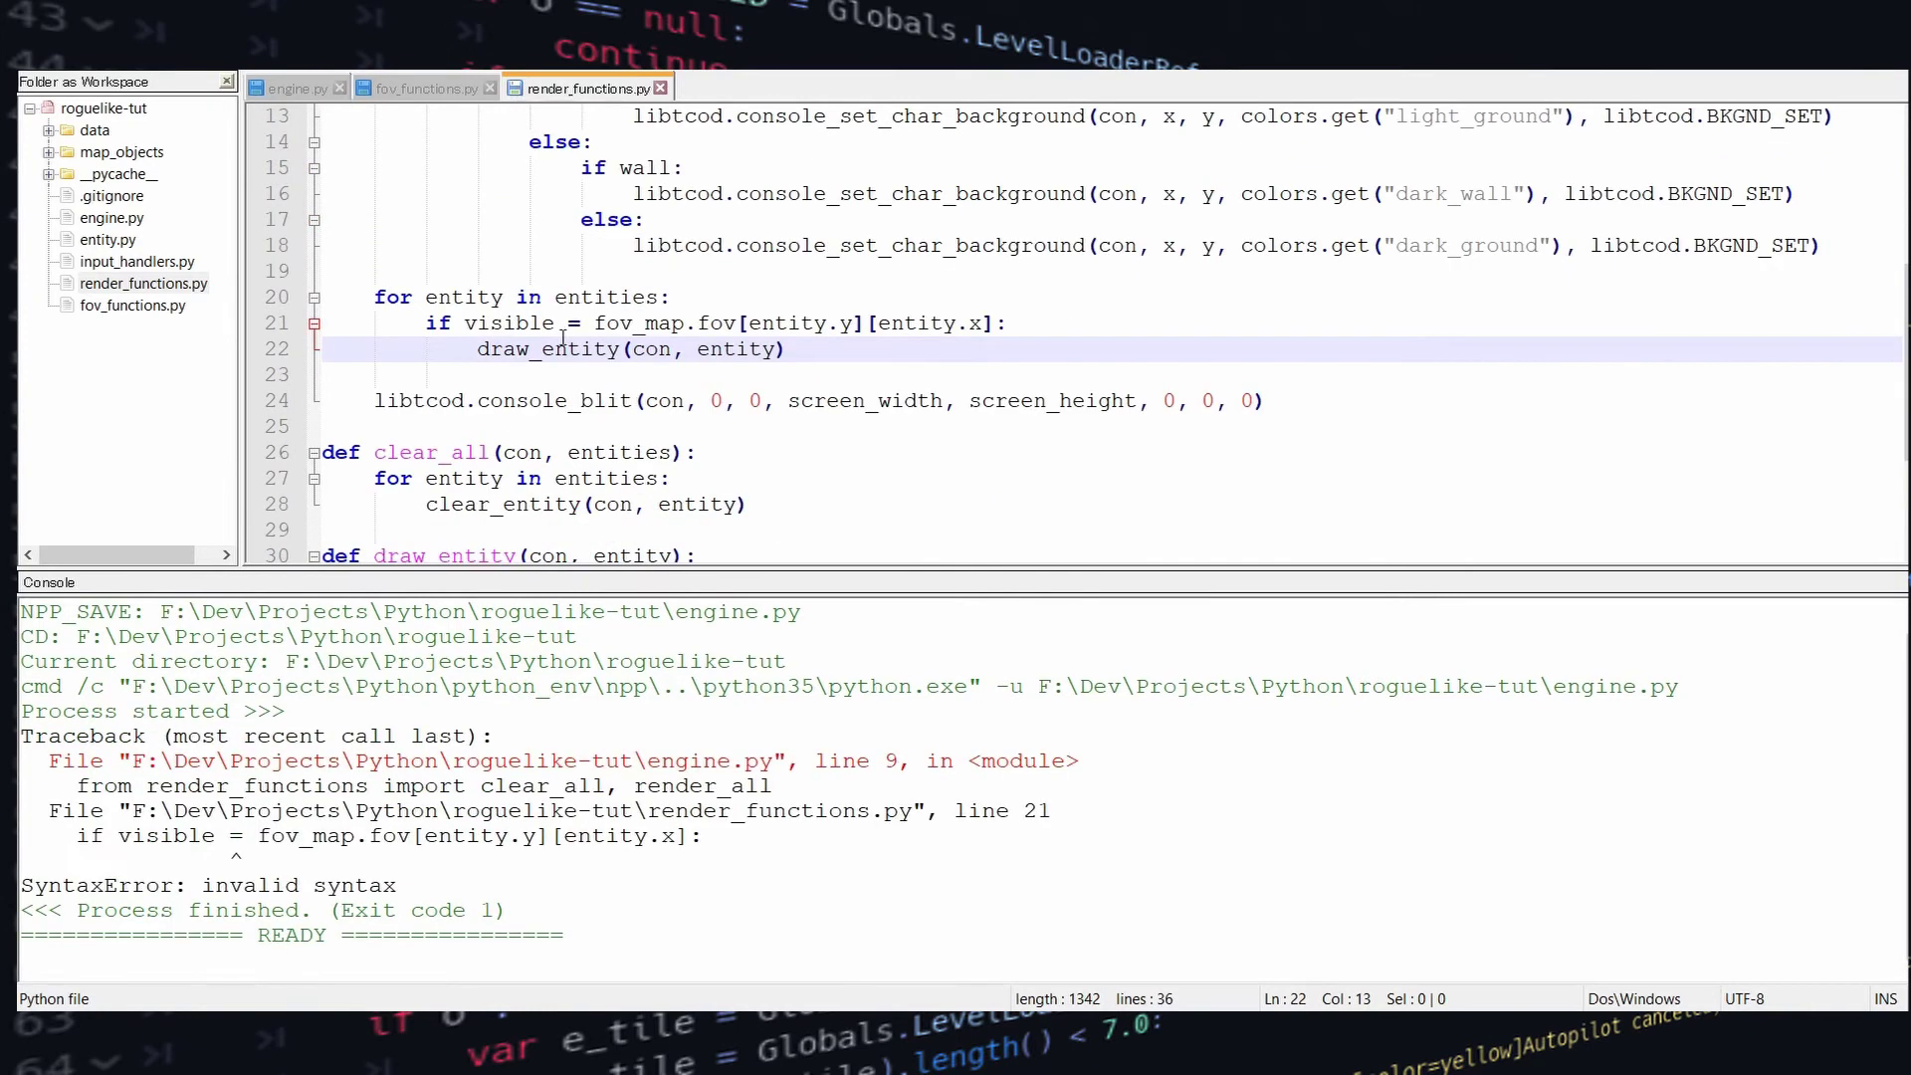
pyautogui.moveTo(597, 324); pyautogui.dragTo(464, 325)
pyautogui.press('BackSpace')
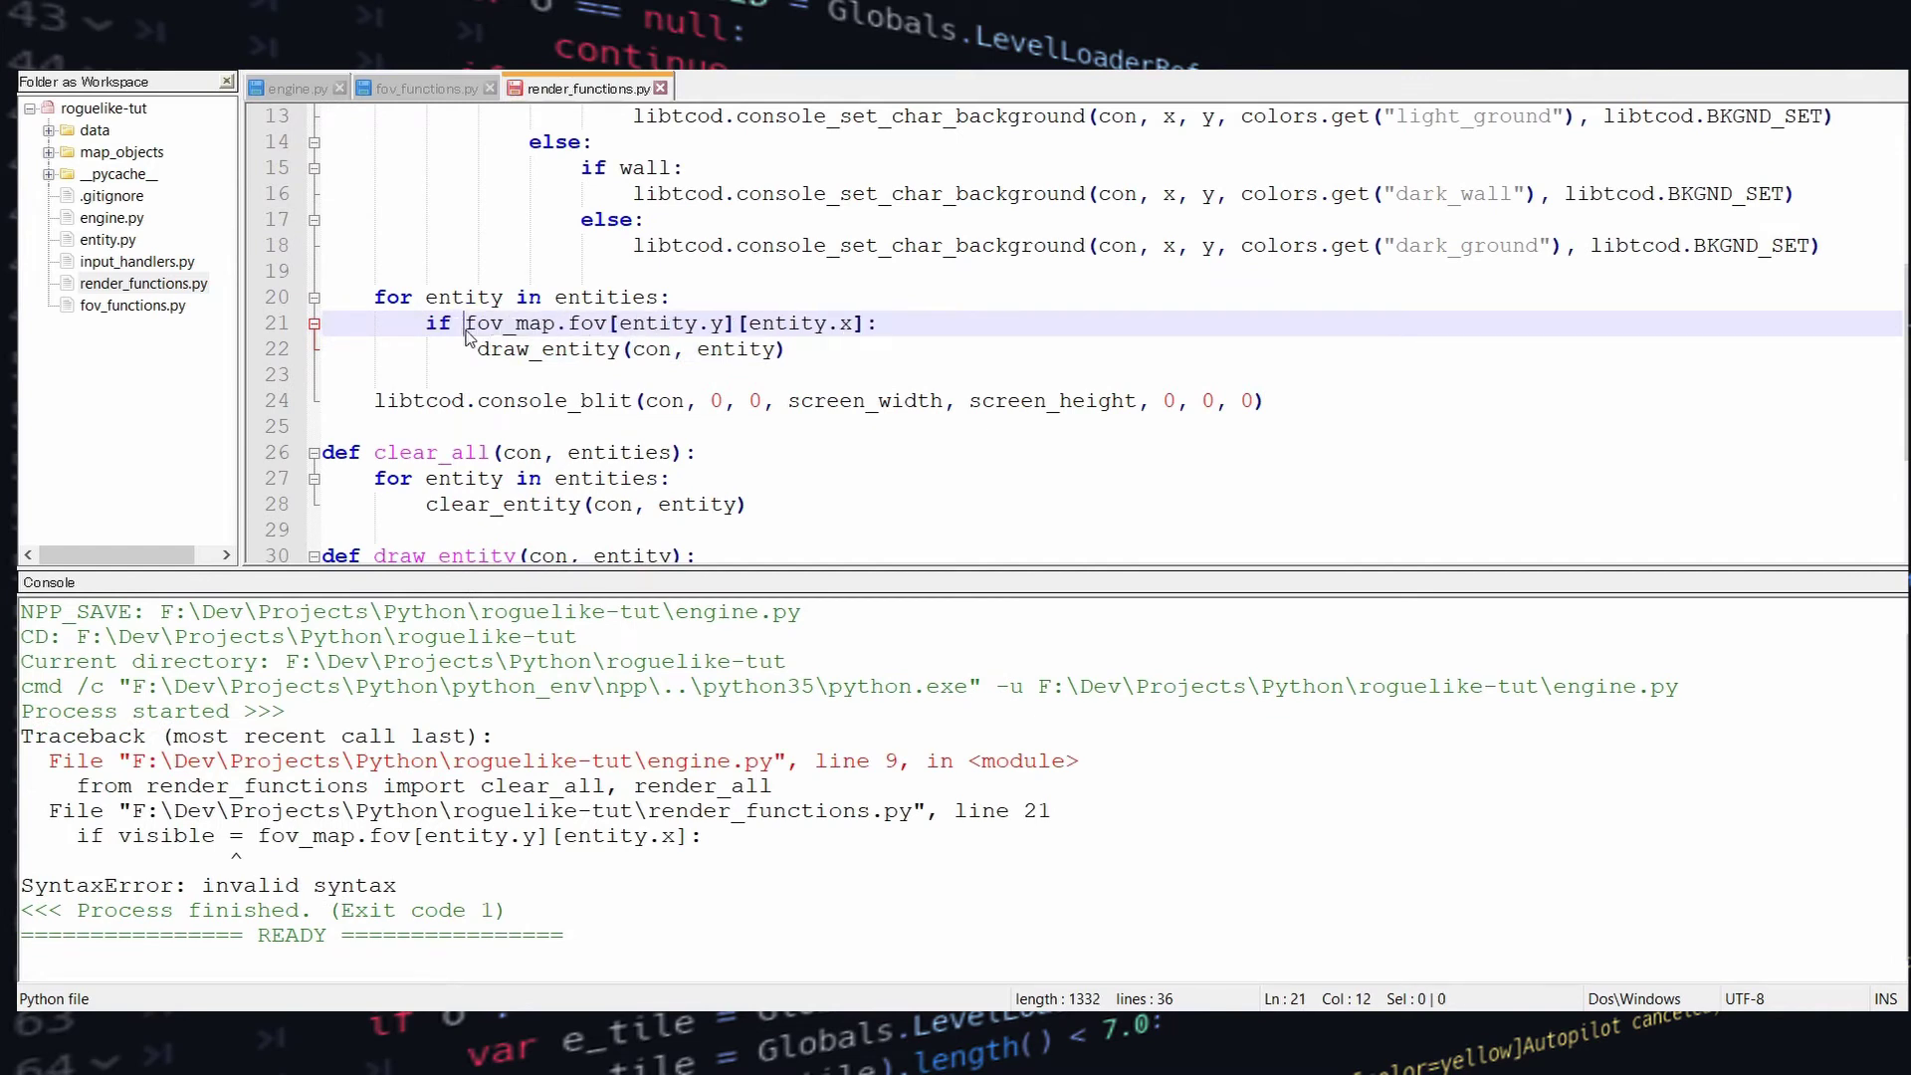
# Relaunch engine.py and walk the player down and left along the corridor
pyautogui.click(304, 95)
pyautogui.hotkey('ctrl', 'F6')
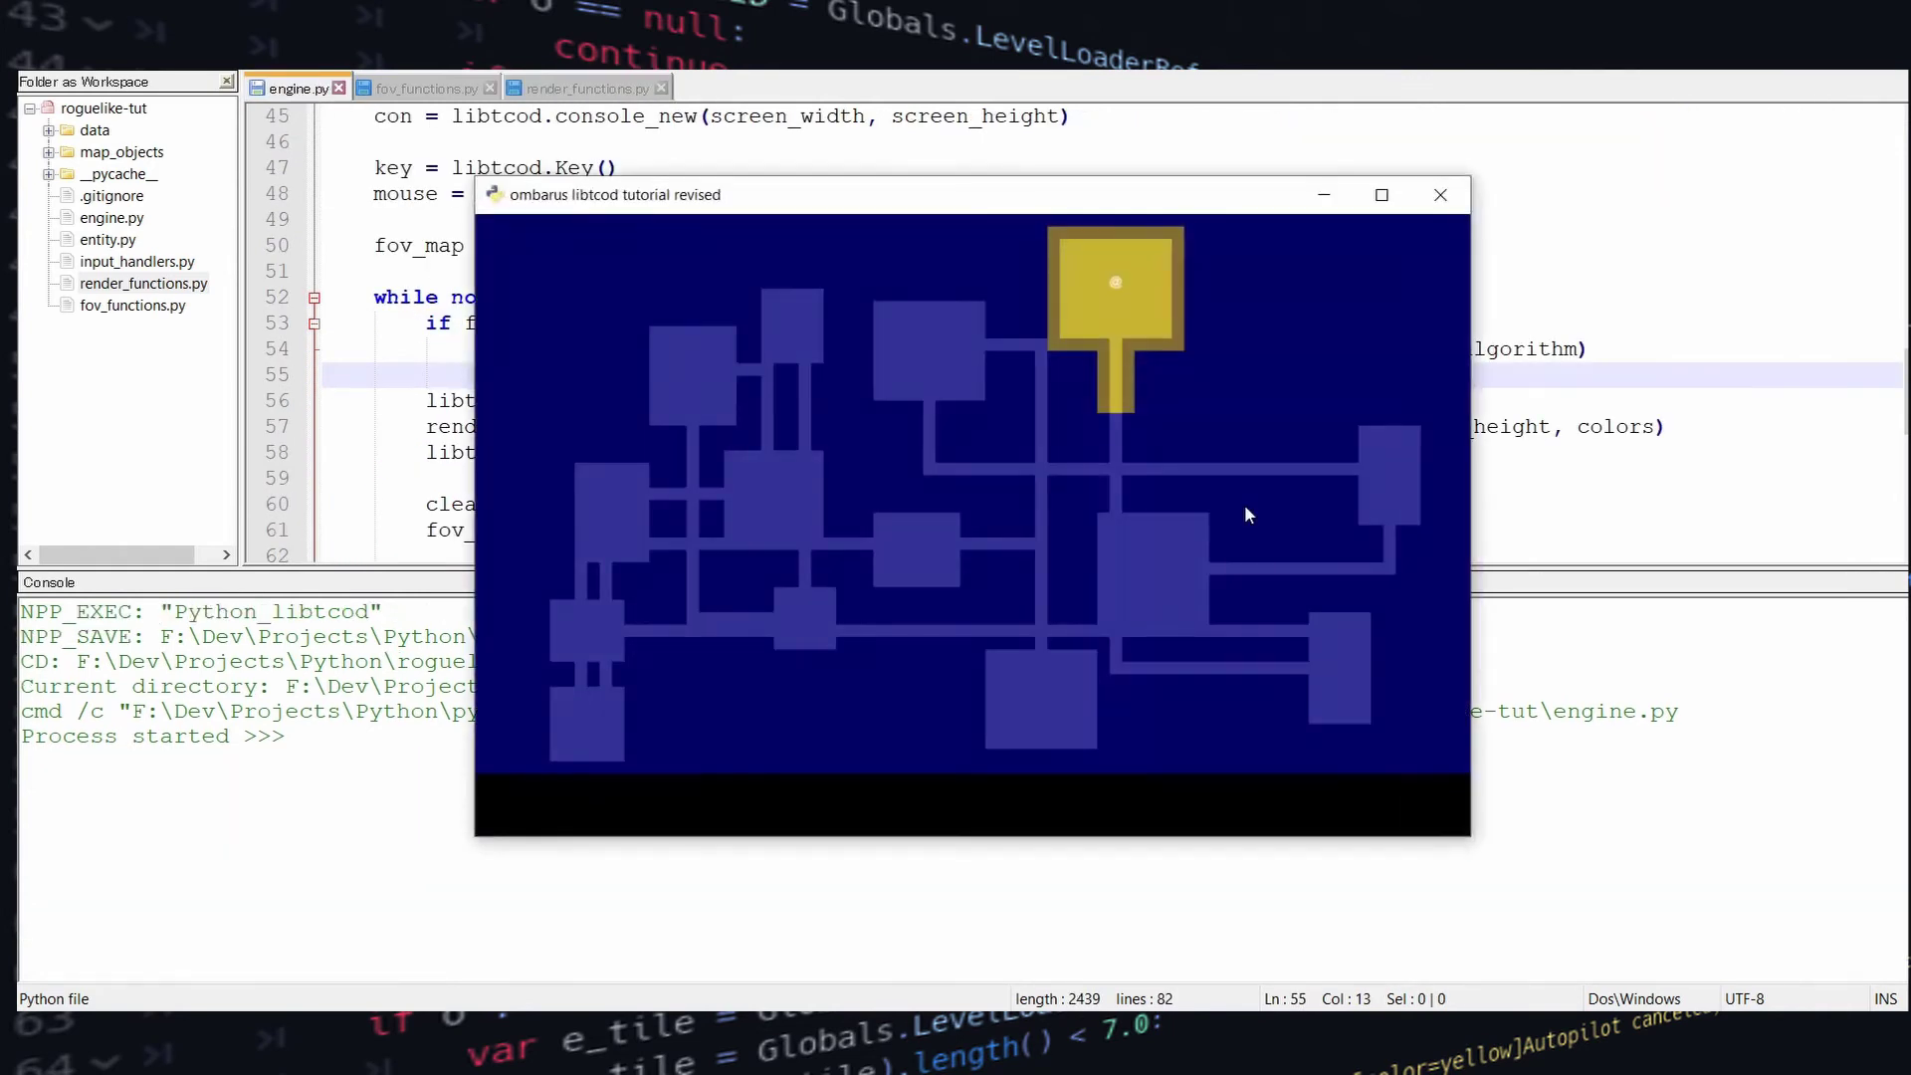
pyautogui.press('Down')
pyautogui.press('Down')
pyautogui.press('Down')
pyautogui.press('Down')
pyautogui.press('Down')
pyautogui.press('Down')
pyautogui.press('Down')
pyautogui.press('Down')
pyautogui.press('Down')
pyautogui.press('Down')
pyautogui.press('Down')
pyautogui.press('Down')
pyautogui.press('Left')
pyautogui.press('Left')
pyautogui.press('Left')
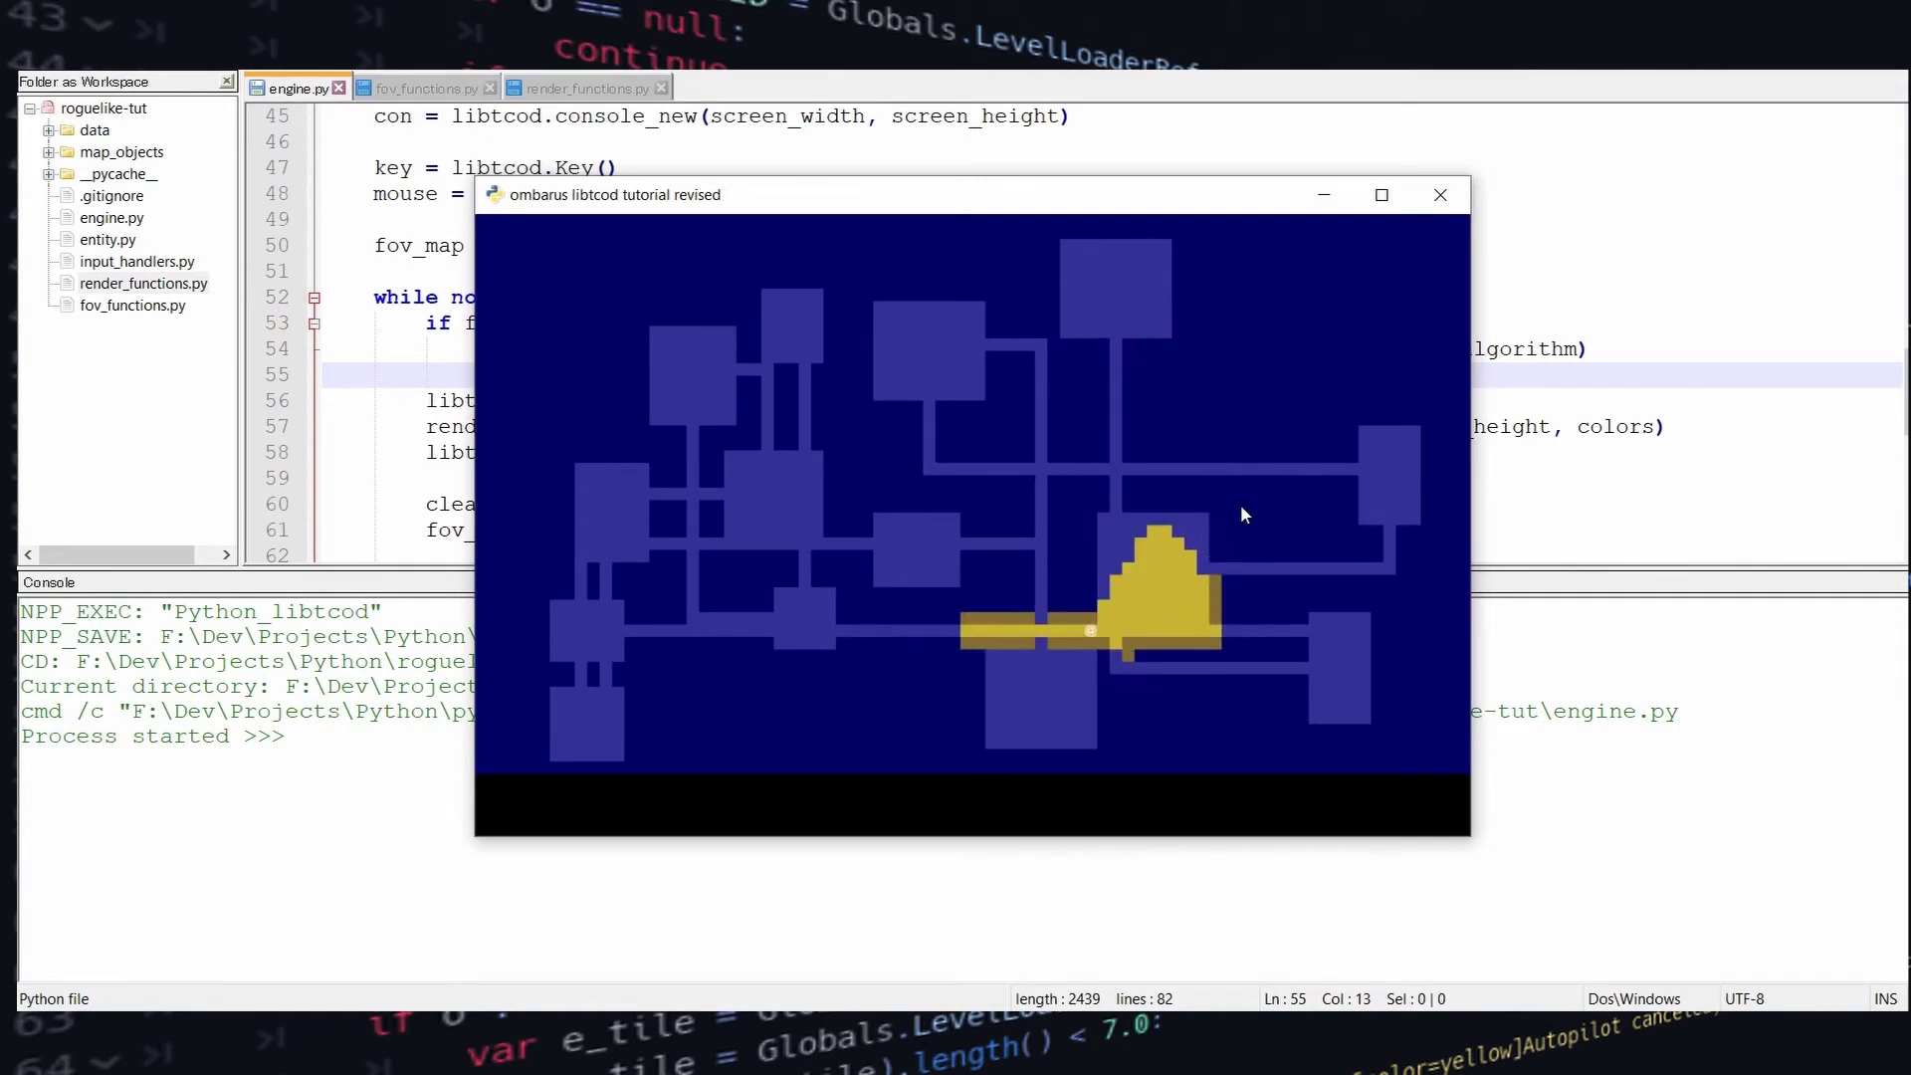
pyautogui.press('Left')
pyautogui.press('Left')
pyautogui.press('Left')
pyautogui.press('Up')
pyautogui.press('Up')
pyautogui.press('Up')
pyautogui.press('Up')
pyautogui.press('Up')
pyautogui.press('Up')
pyautogui.press('Up')
# Walk around the junction into the larger room, then close the game
pyautogui.press('Left')
pyautogui.press('Left')
pyautogui.press('Left')
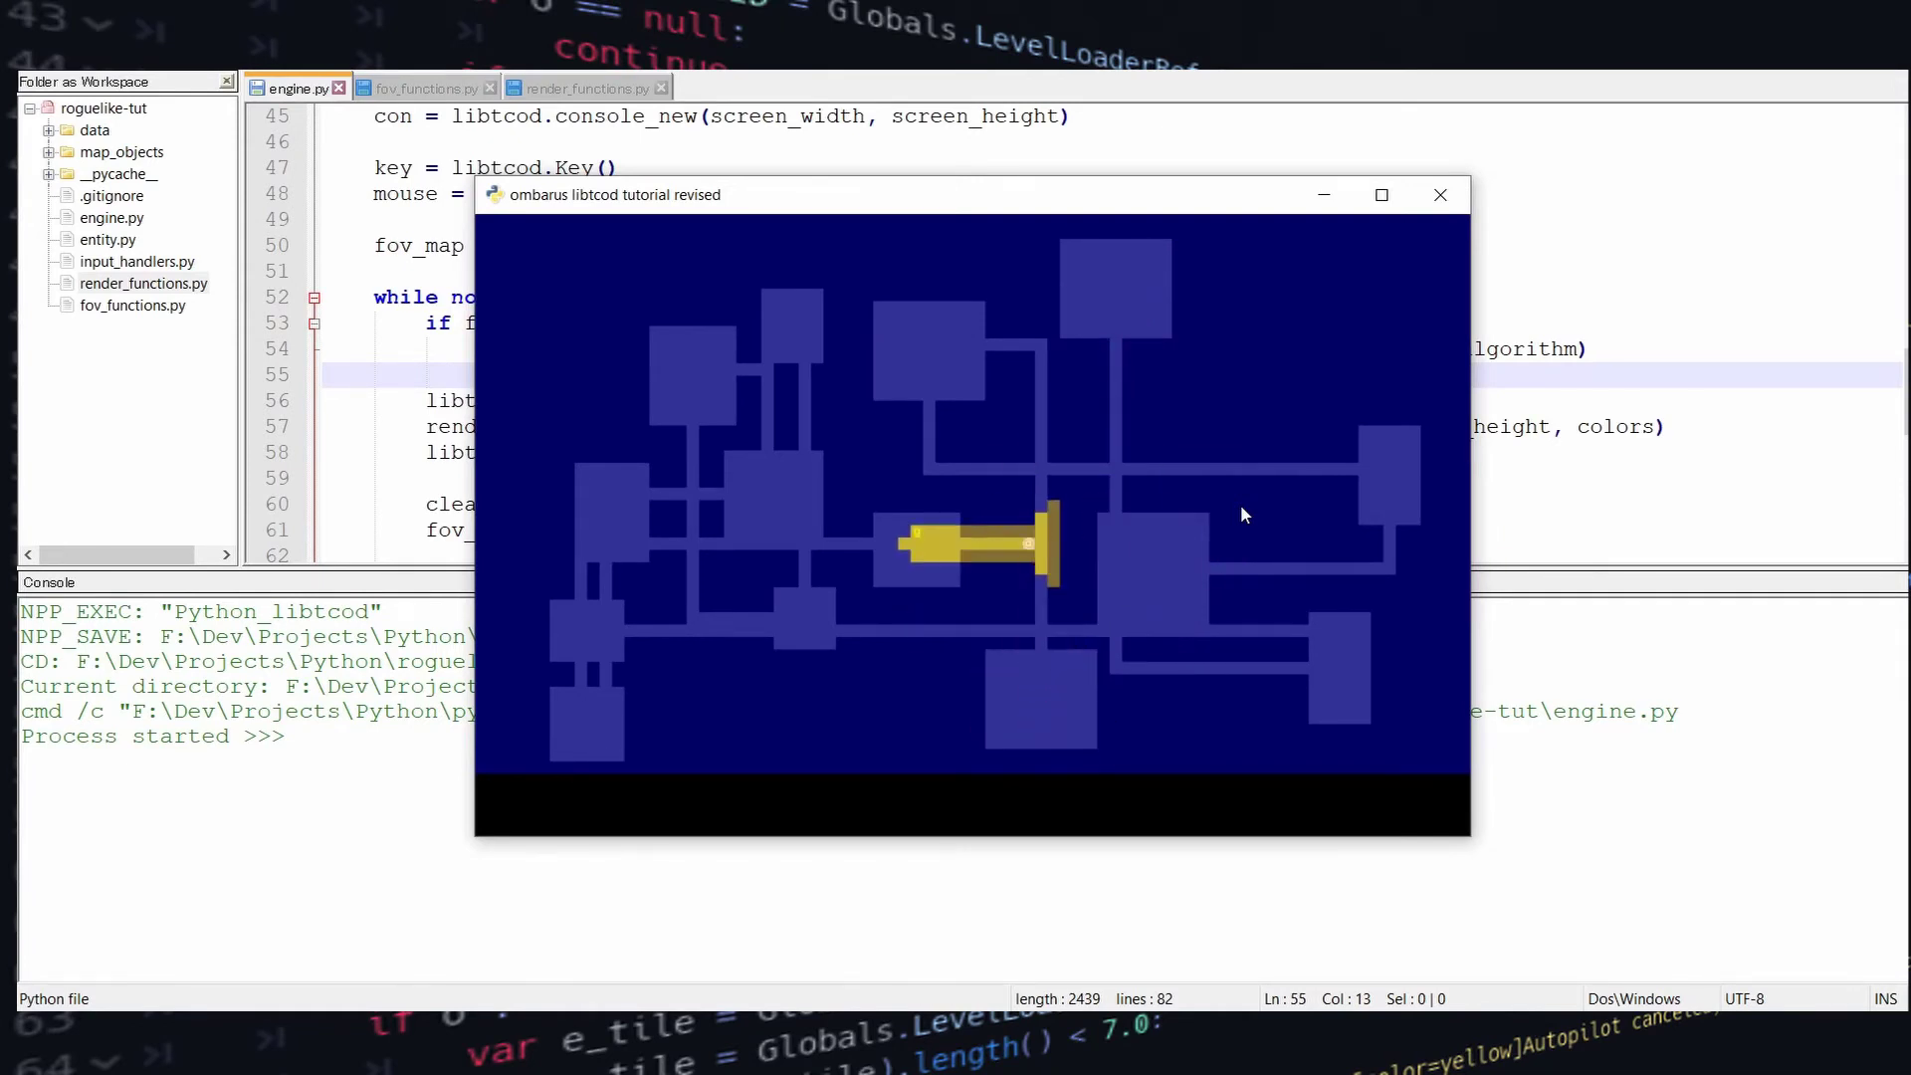
pyautogui.press('Left')
pyautogui.press('Left')
pyautogui.press('Left')
pyautogui.press('Right')
pyautogui.press('Right')
pyautogui.press('Right')
pyautogui.press('Left')
pyautogui.press('Left')
pyautogui.press('Left')
pyautogui.press('Left')
pyautogui.press('Left')
pyautogui.press('Right')
pyautogui.press('Right')
pyautogui.press('Right')
pyautogui.press('Left')
pyautogui.press('Left')
pyautogui.press('Left')
pyautogui.press('Left')
pyautogui.press('Left')
pyautogui.press('Left')
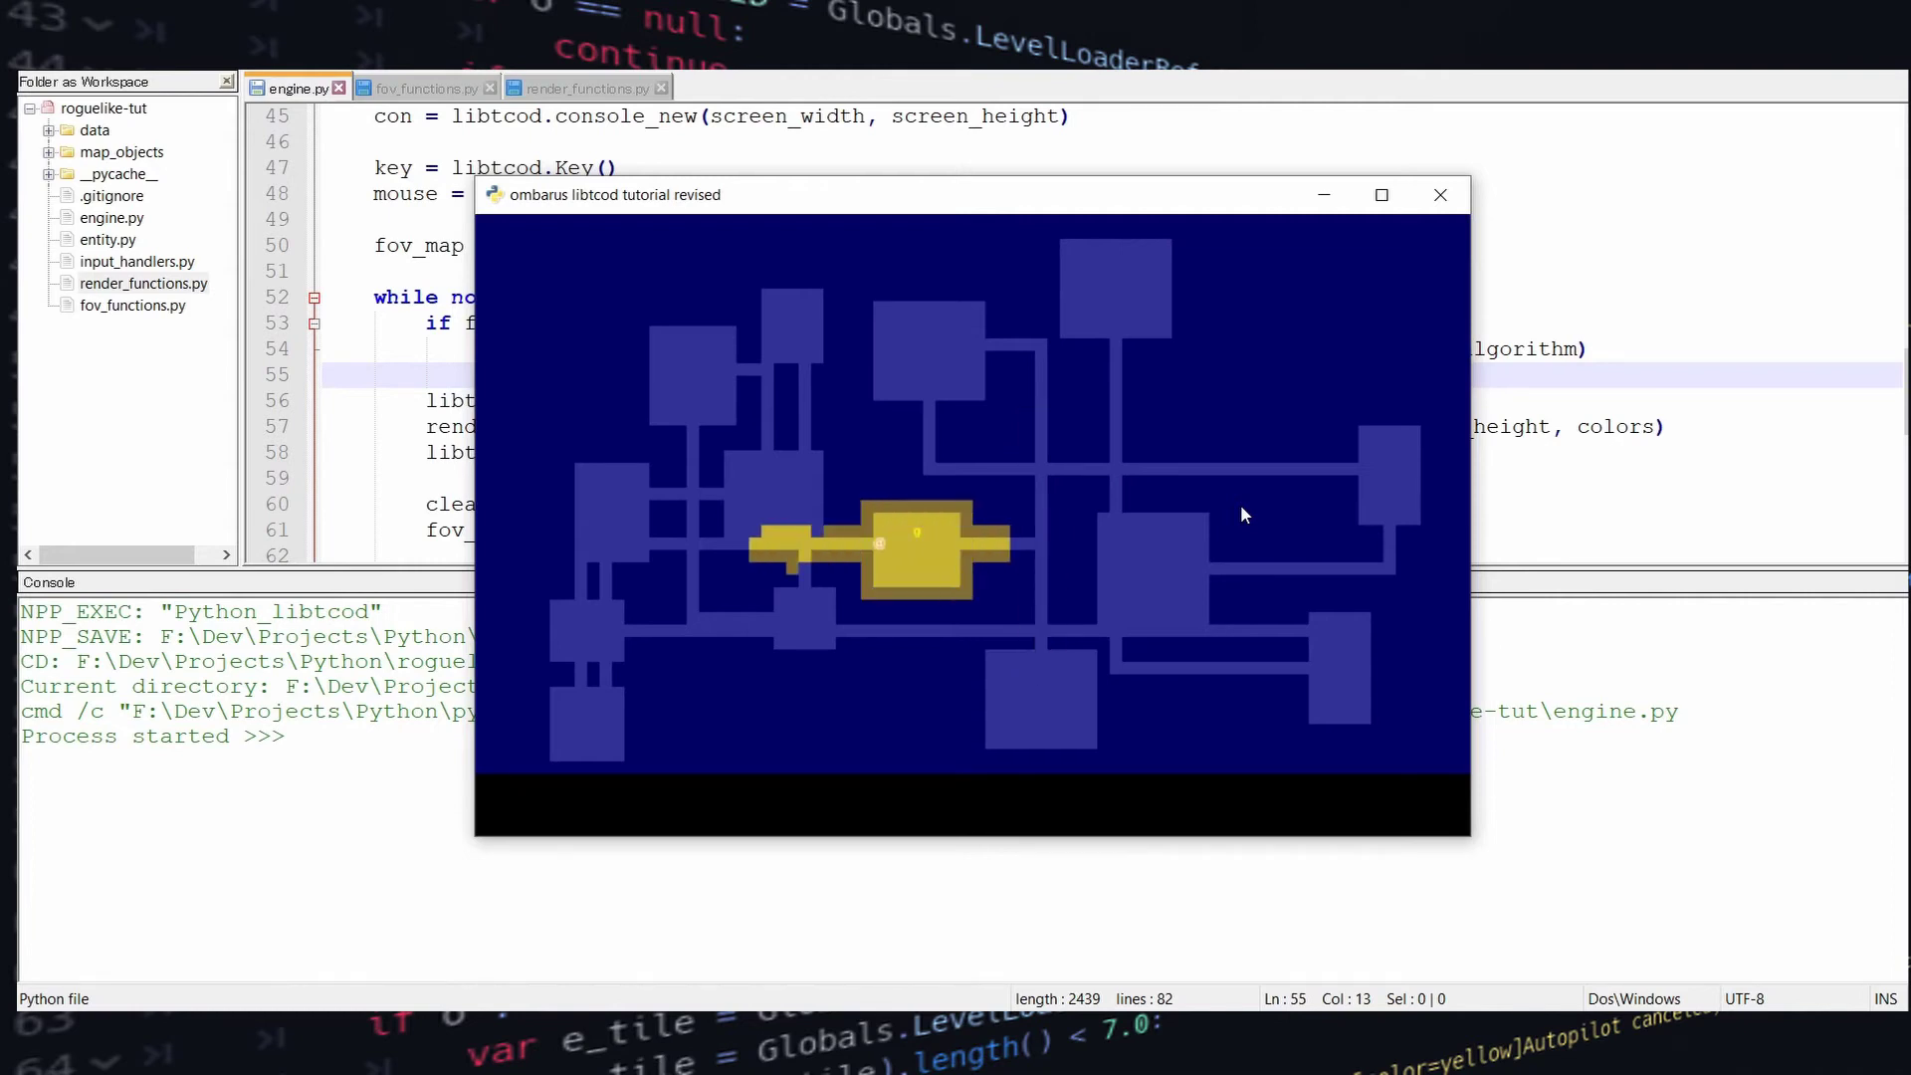
pyautogui.press('Left')
pyautogui.press('Left')
pyautogui.press('Left')
pyautogui.press('Left')
pyautogui.press('Left')
pyautogui.press('Left')
pyautogui.press('Right')
pyautogui.press('Right')
pyautogui.press('Right')
pyautogui.press('Right')
pyautogui.press('Right')
pyautogui.press('Escape')
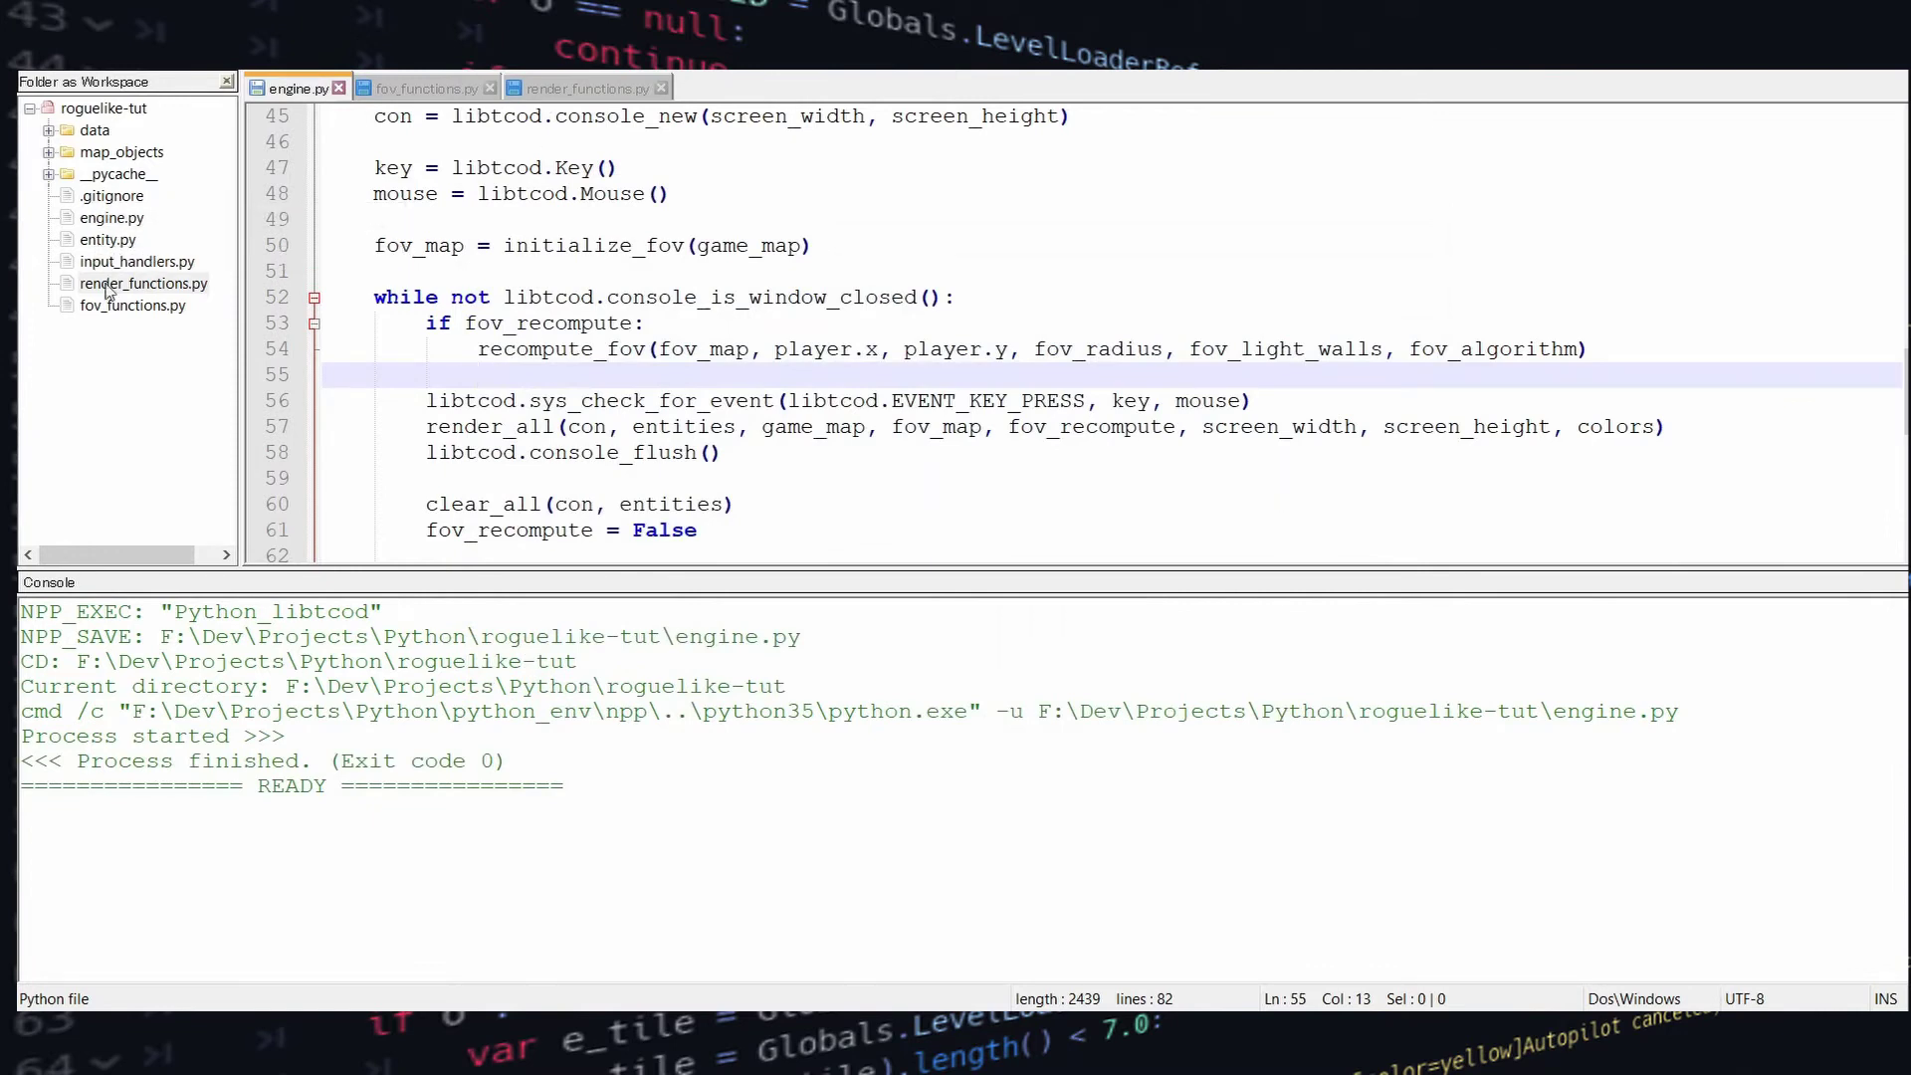
# Open map_objects/tile.py and add 'self.explored = False' after the block_sight assignment
pyautogui.click(49, 153)
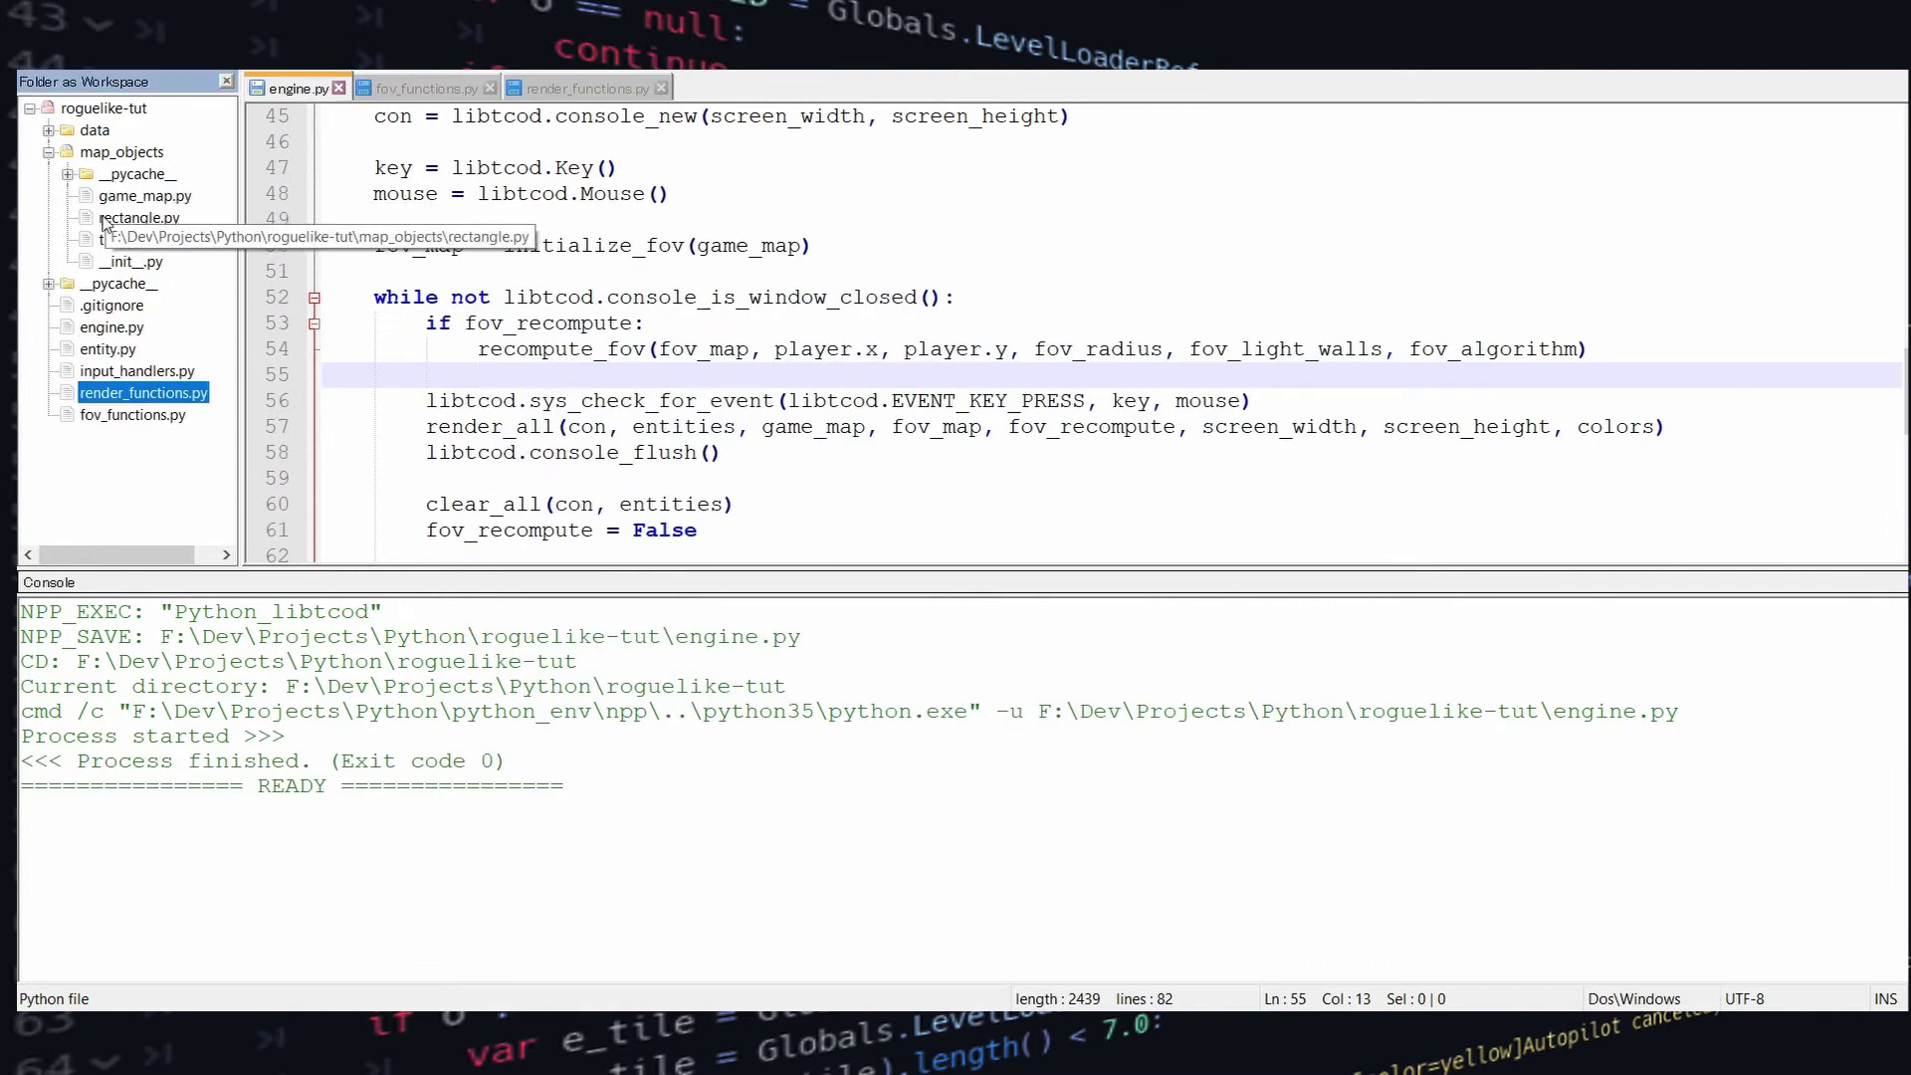
pyautogui.doubleClick(101, 244)
pyautogui.click(787, 270)
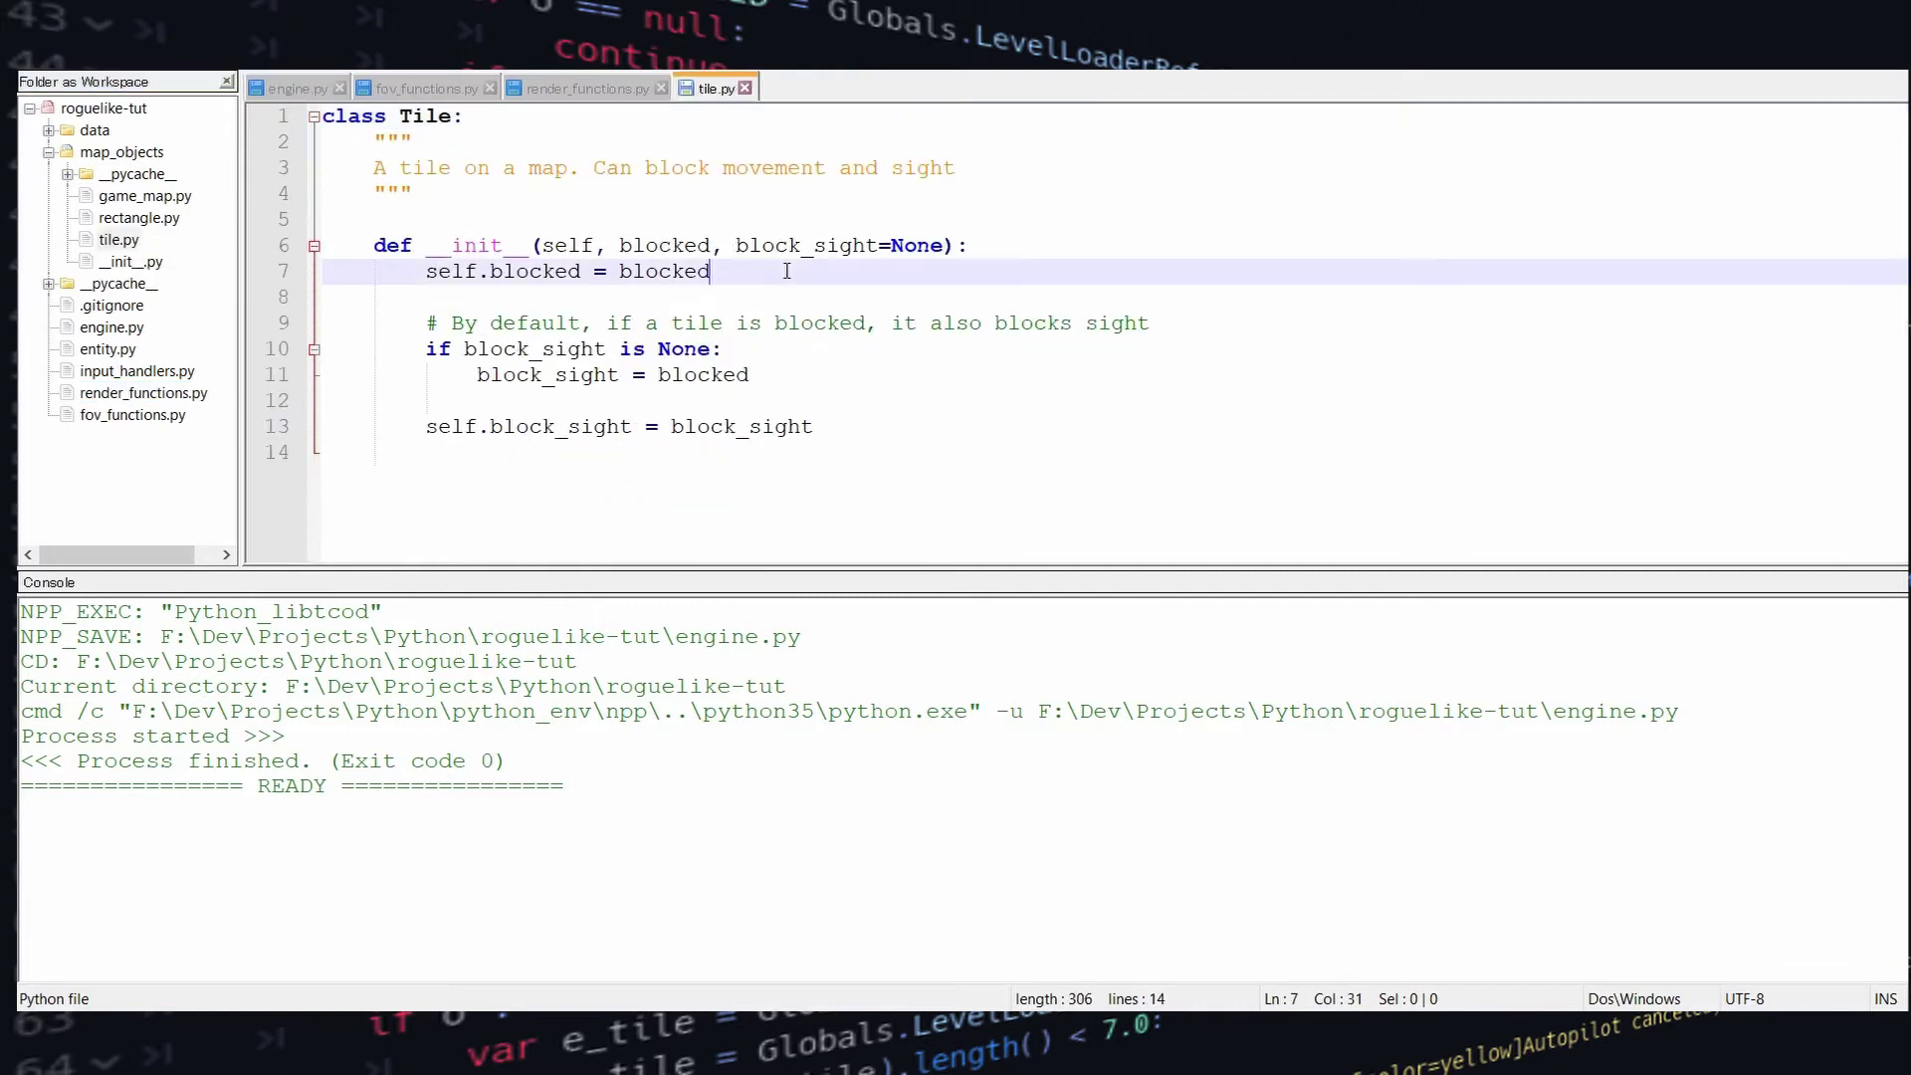
pyautogui.click(858, 437)
pyautogui.press('Return')
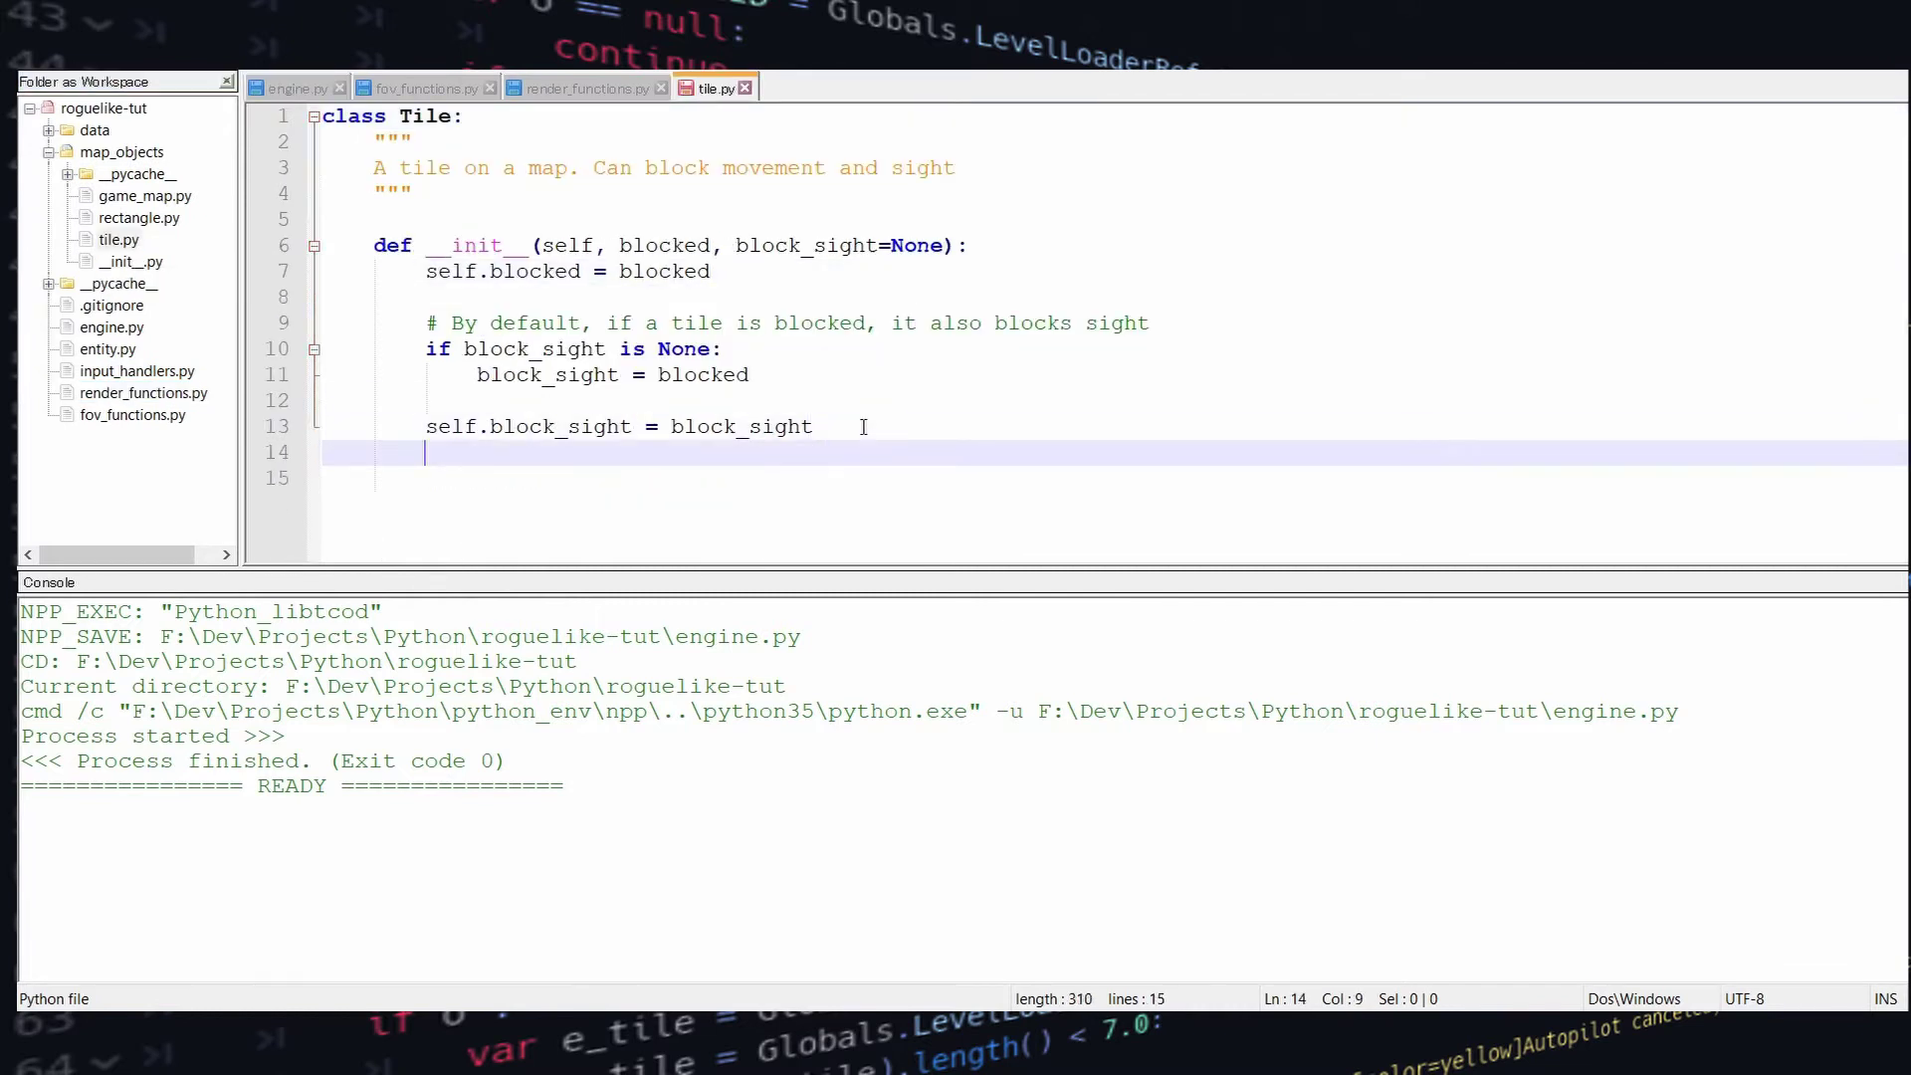
pyautogui.write('self.explored = False')
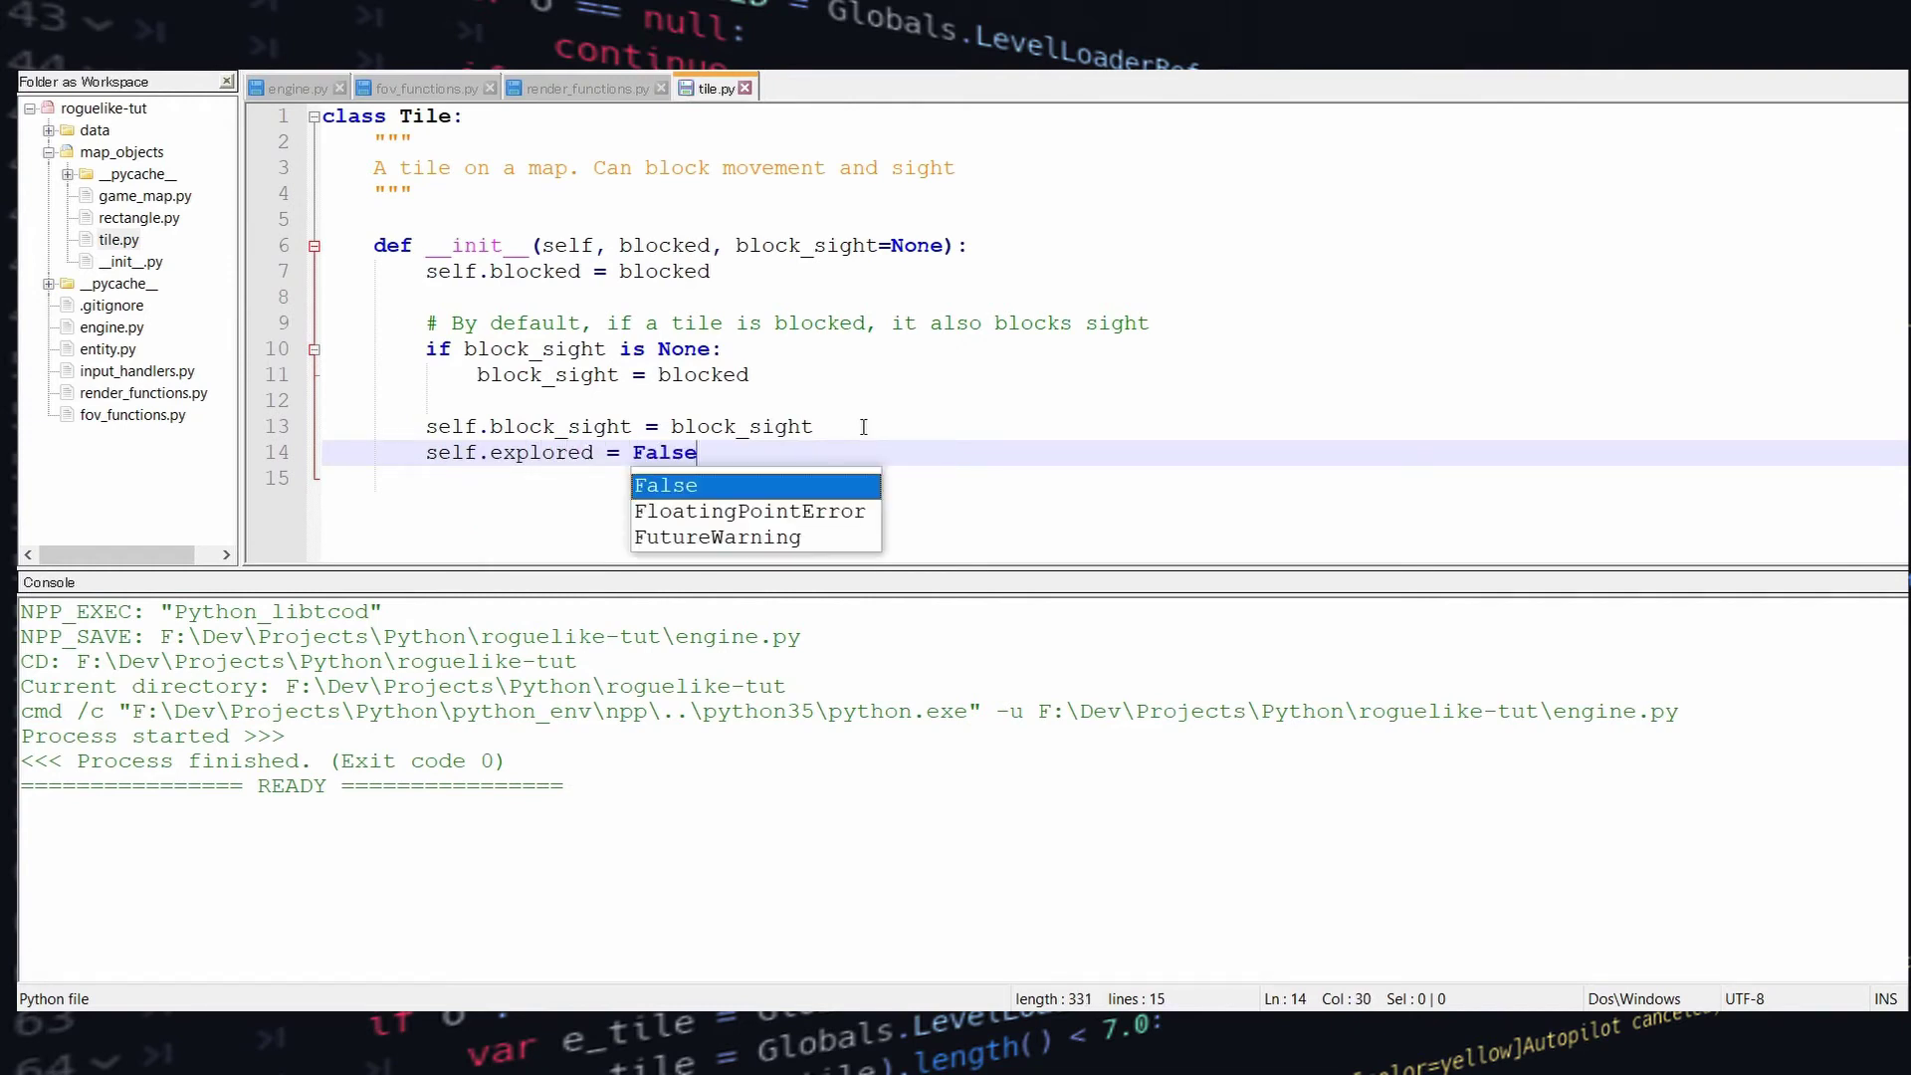
pyautogui.click(863, 428)
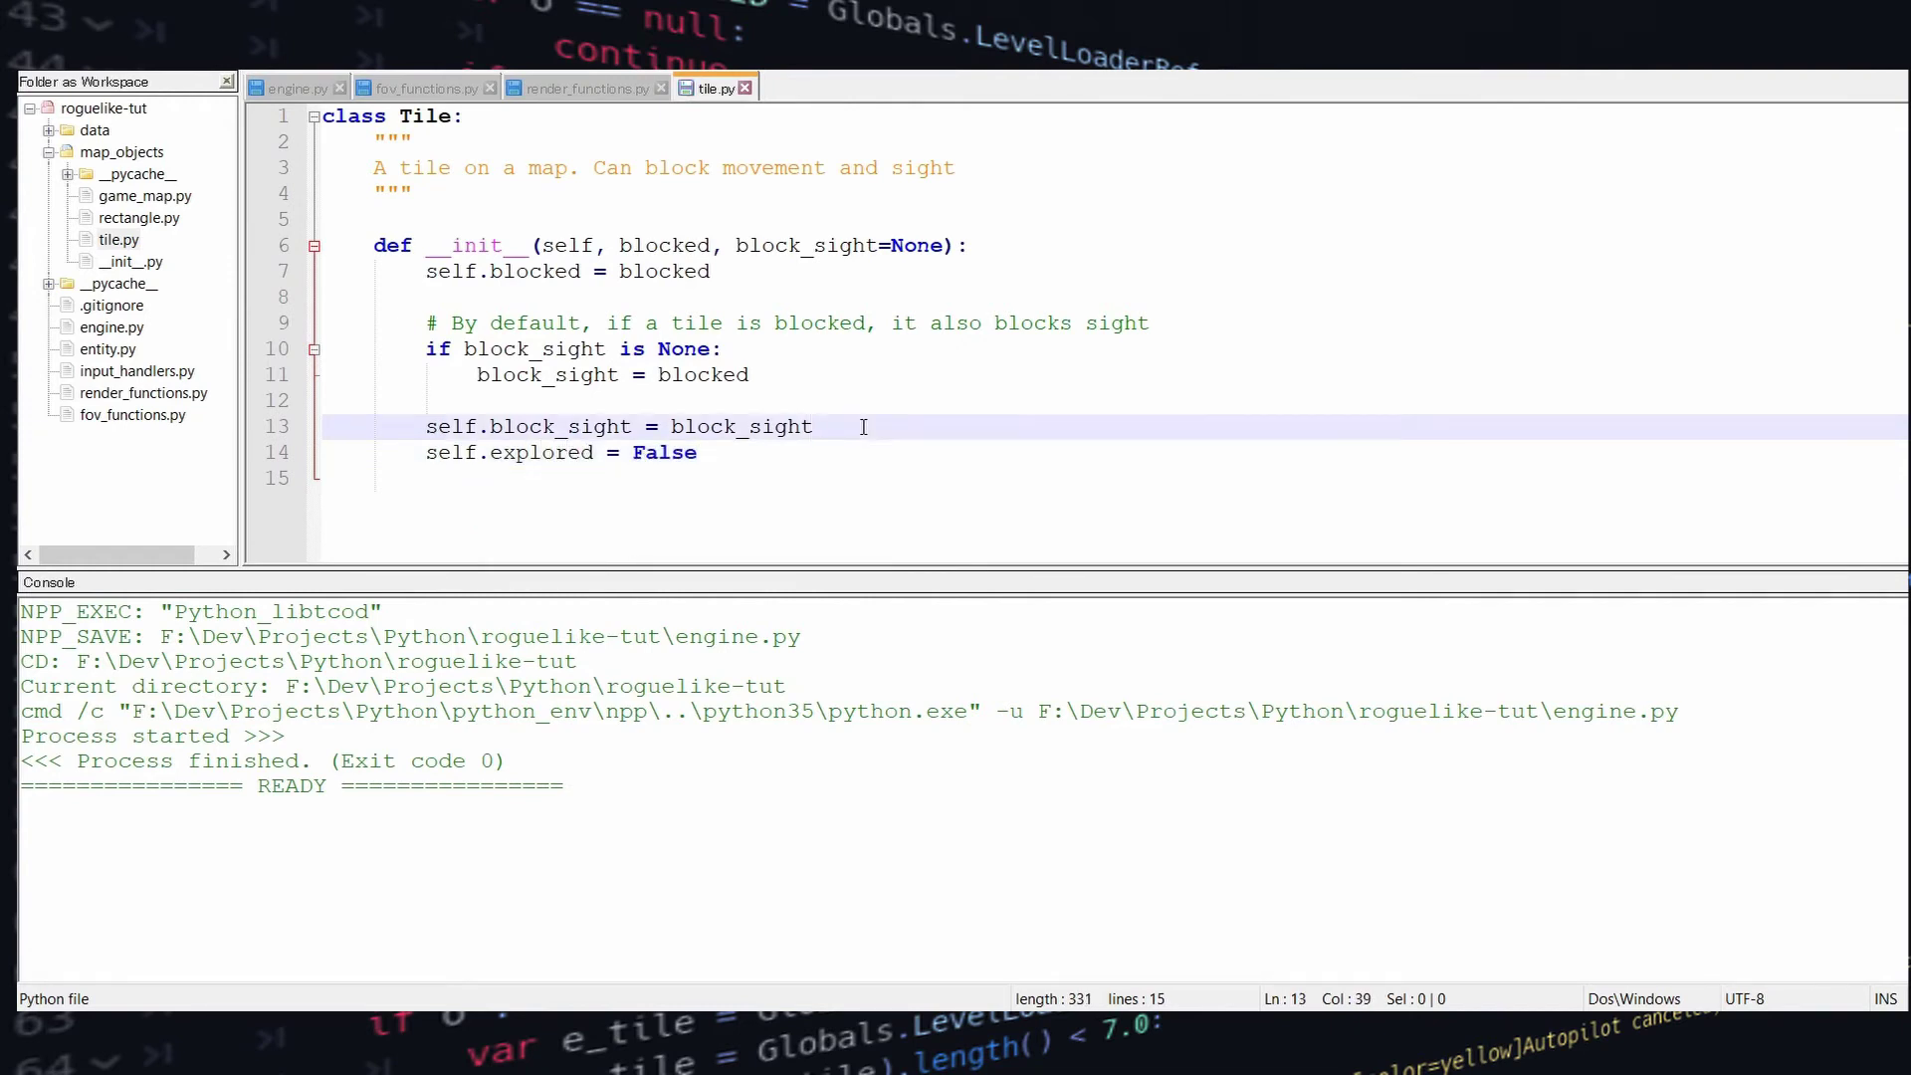
# In render_functions.py, change the else branch to 'elif game_map.tiles[x][y].explored:'
pyautogui.click(407, 90)
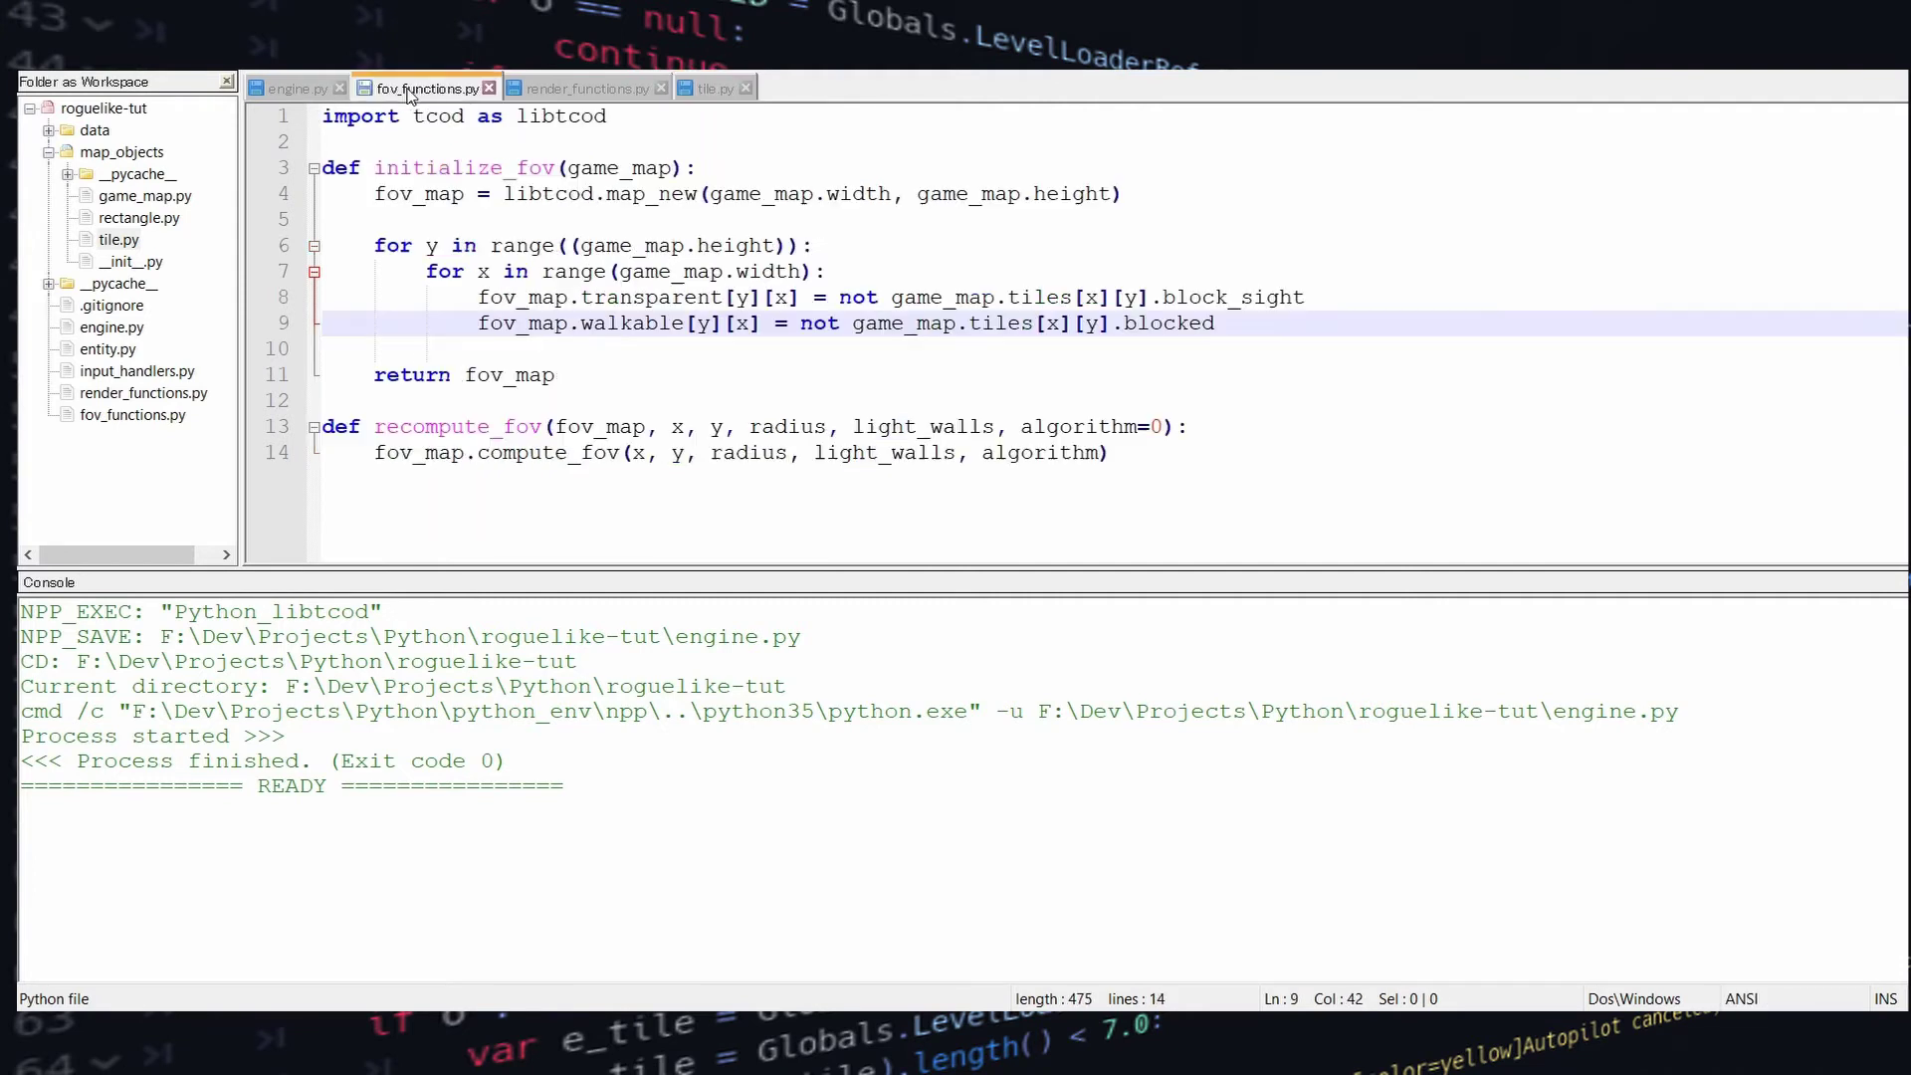
pyautogui.click(572, 90)
pyautogui.scroll(3, 896, 400)
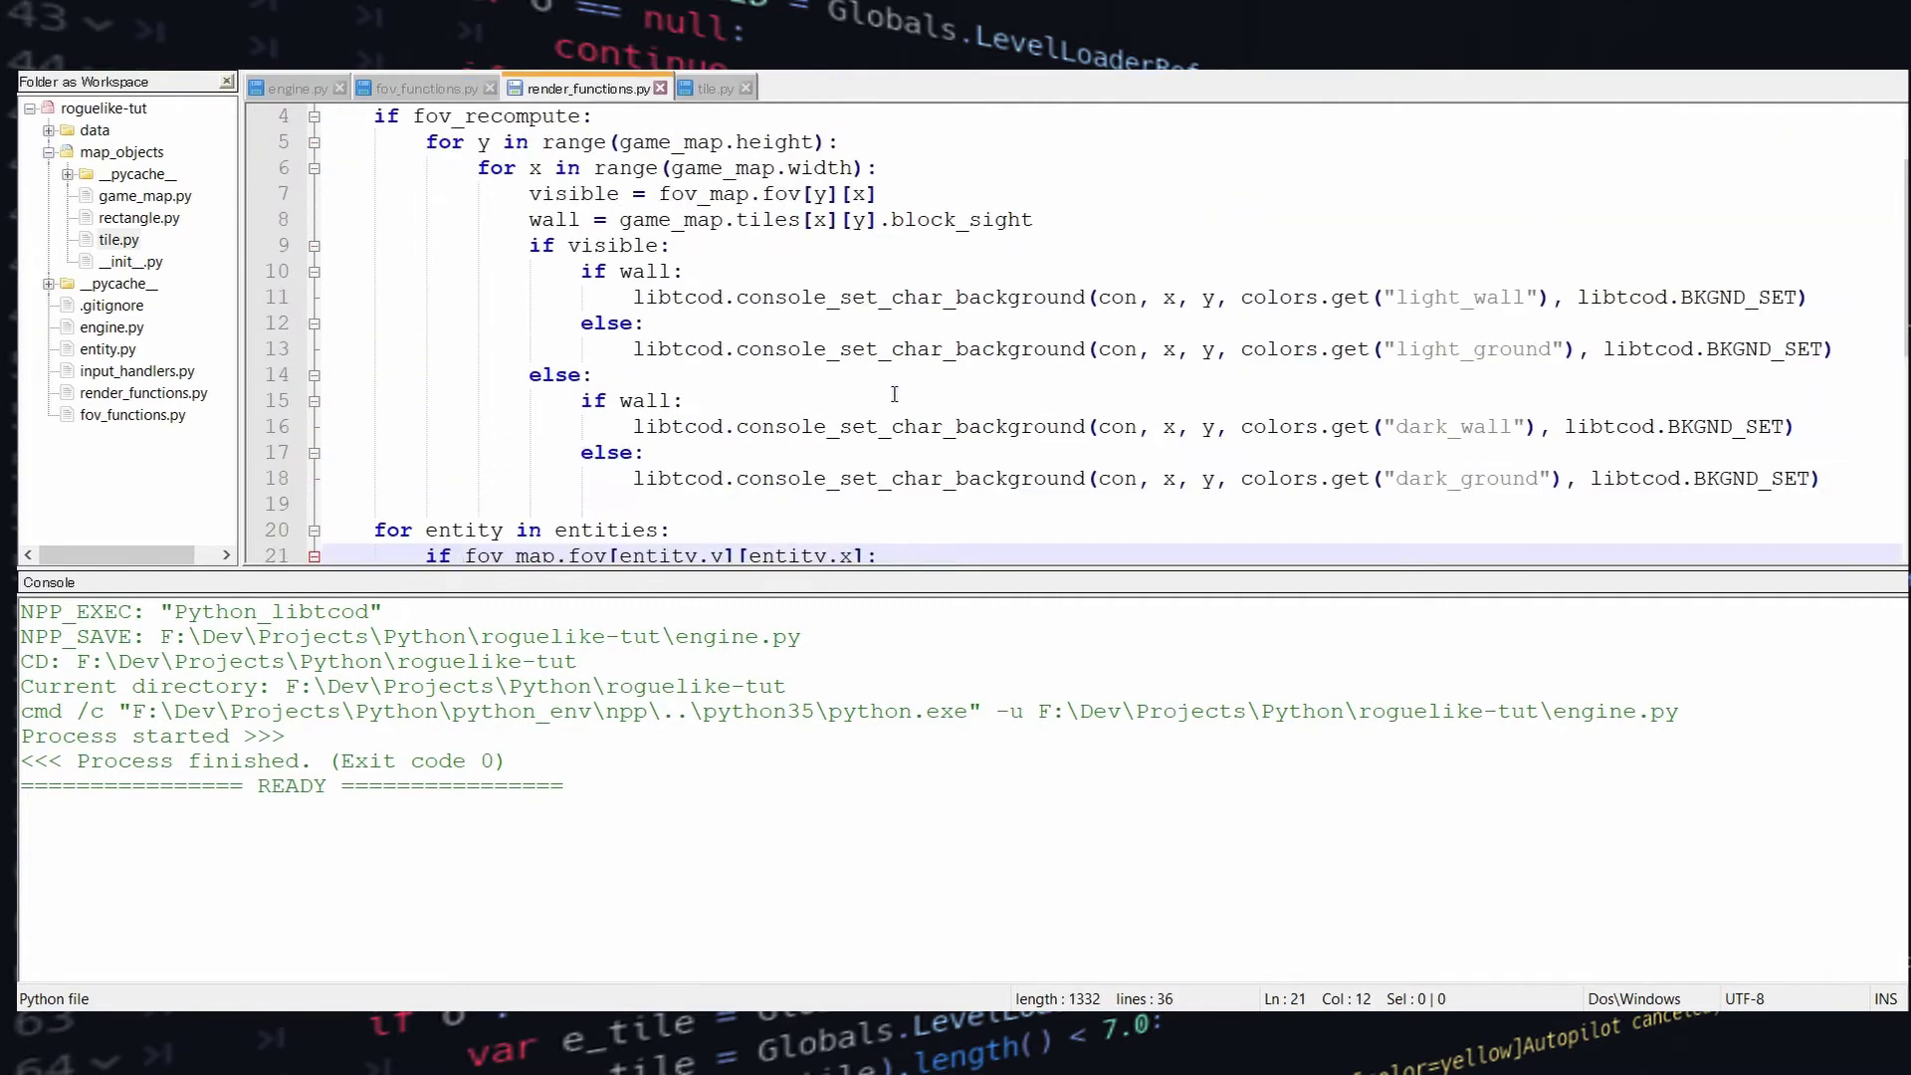
pyautogui.scroll(1, 893, 393)
pyautogui.scroll(-1, 893, 386)
pyautogui.click(580, 374)
pyautogui.press('BackSpace')
pyautogui.press('BackSpace')
pyautogui.write('if ')
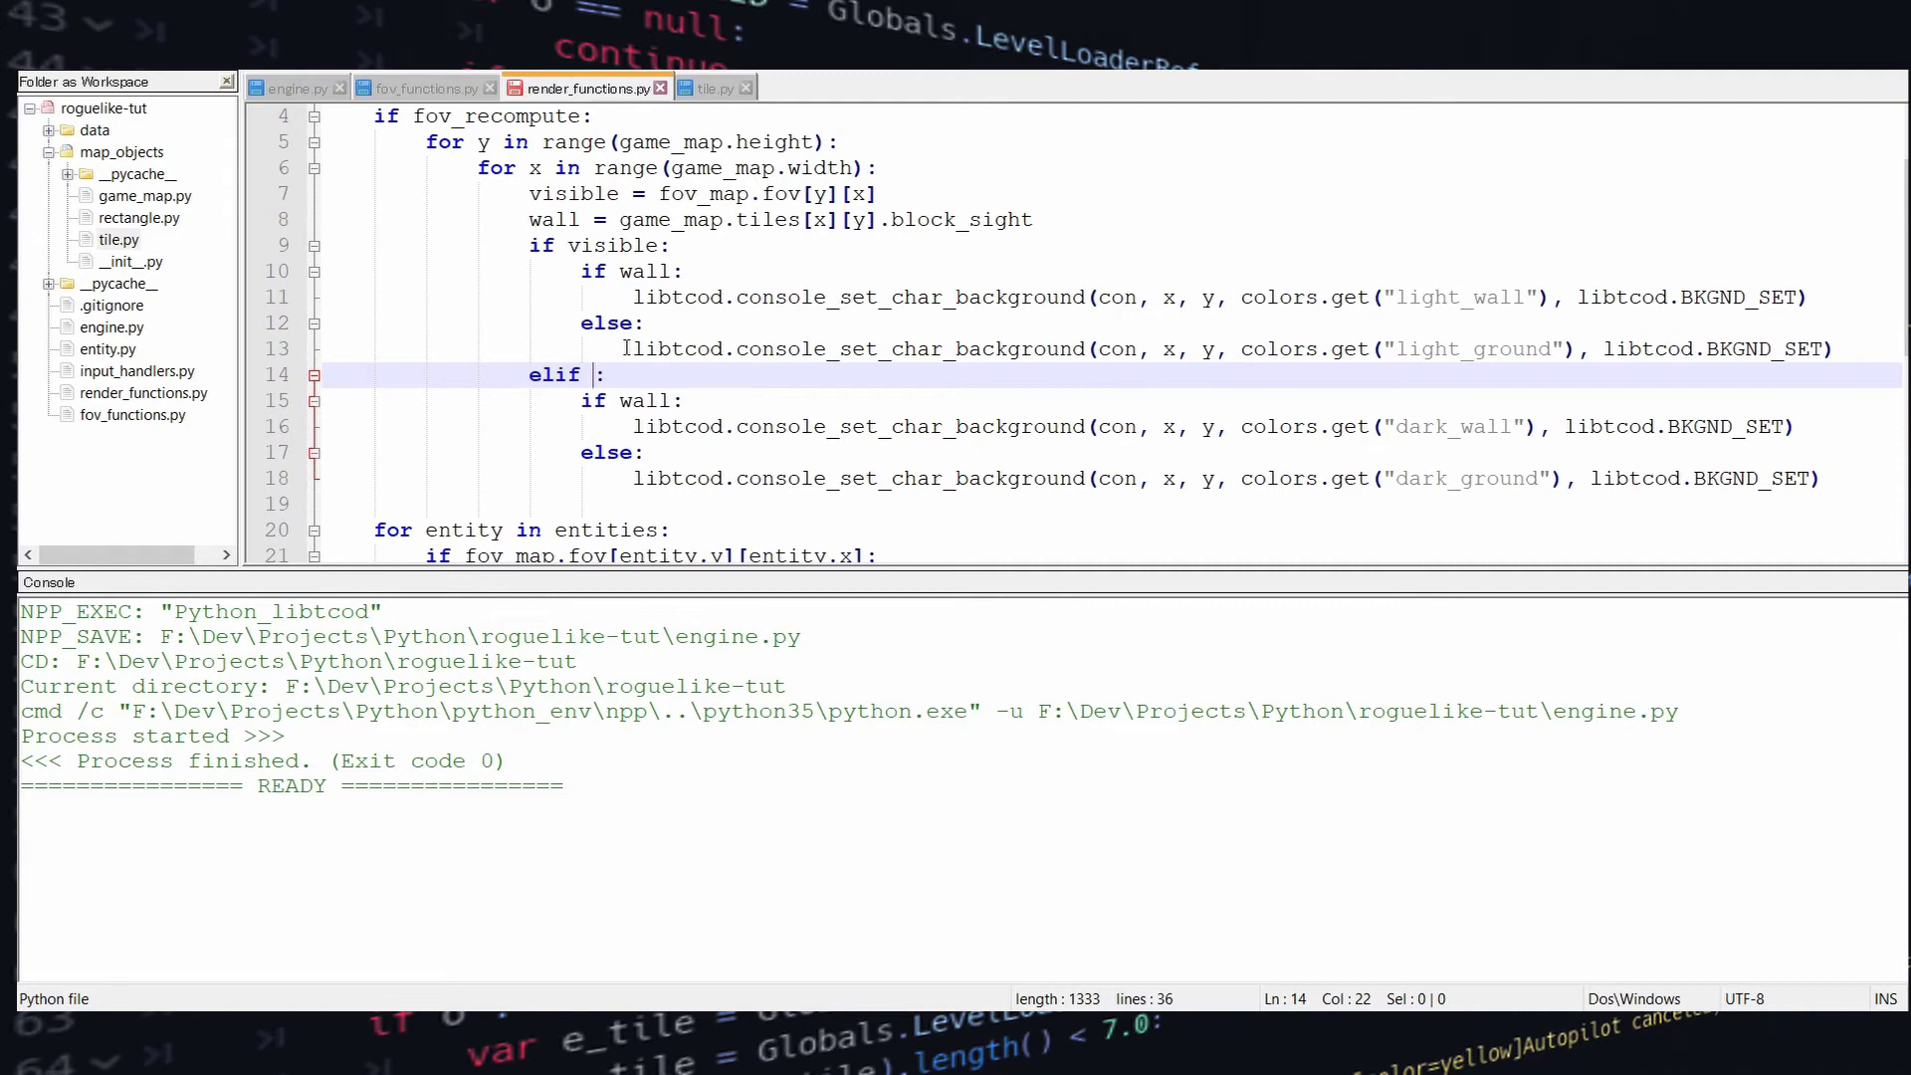
pyautogui.write('game_map.')
pyautogui.write('tiles[x][y].')
pyautogui.press('BackSpace')
pyautogui.write('xplored')
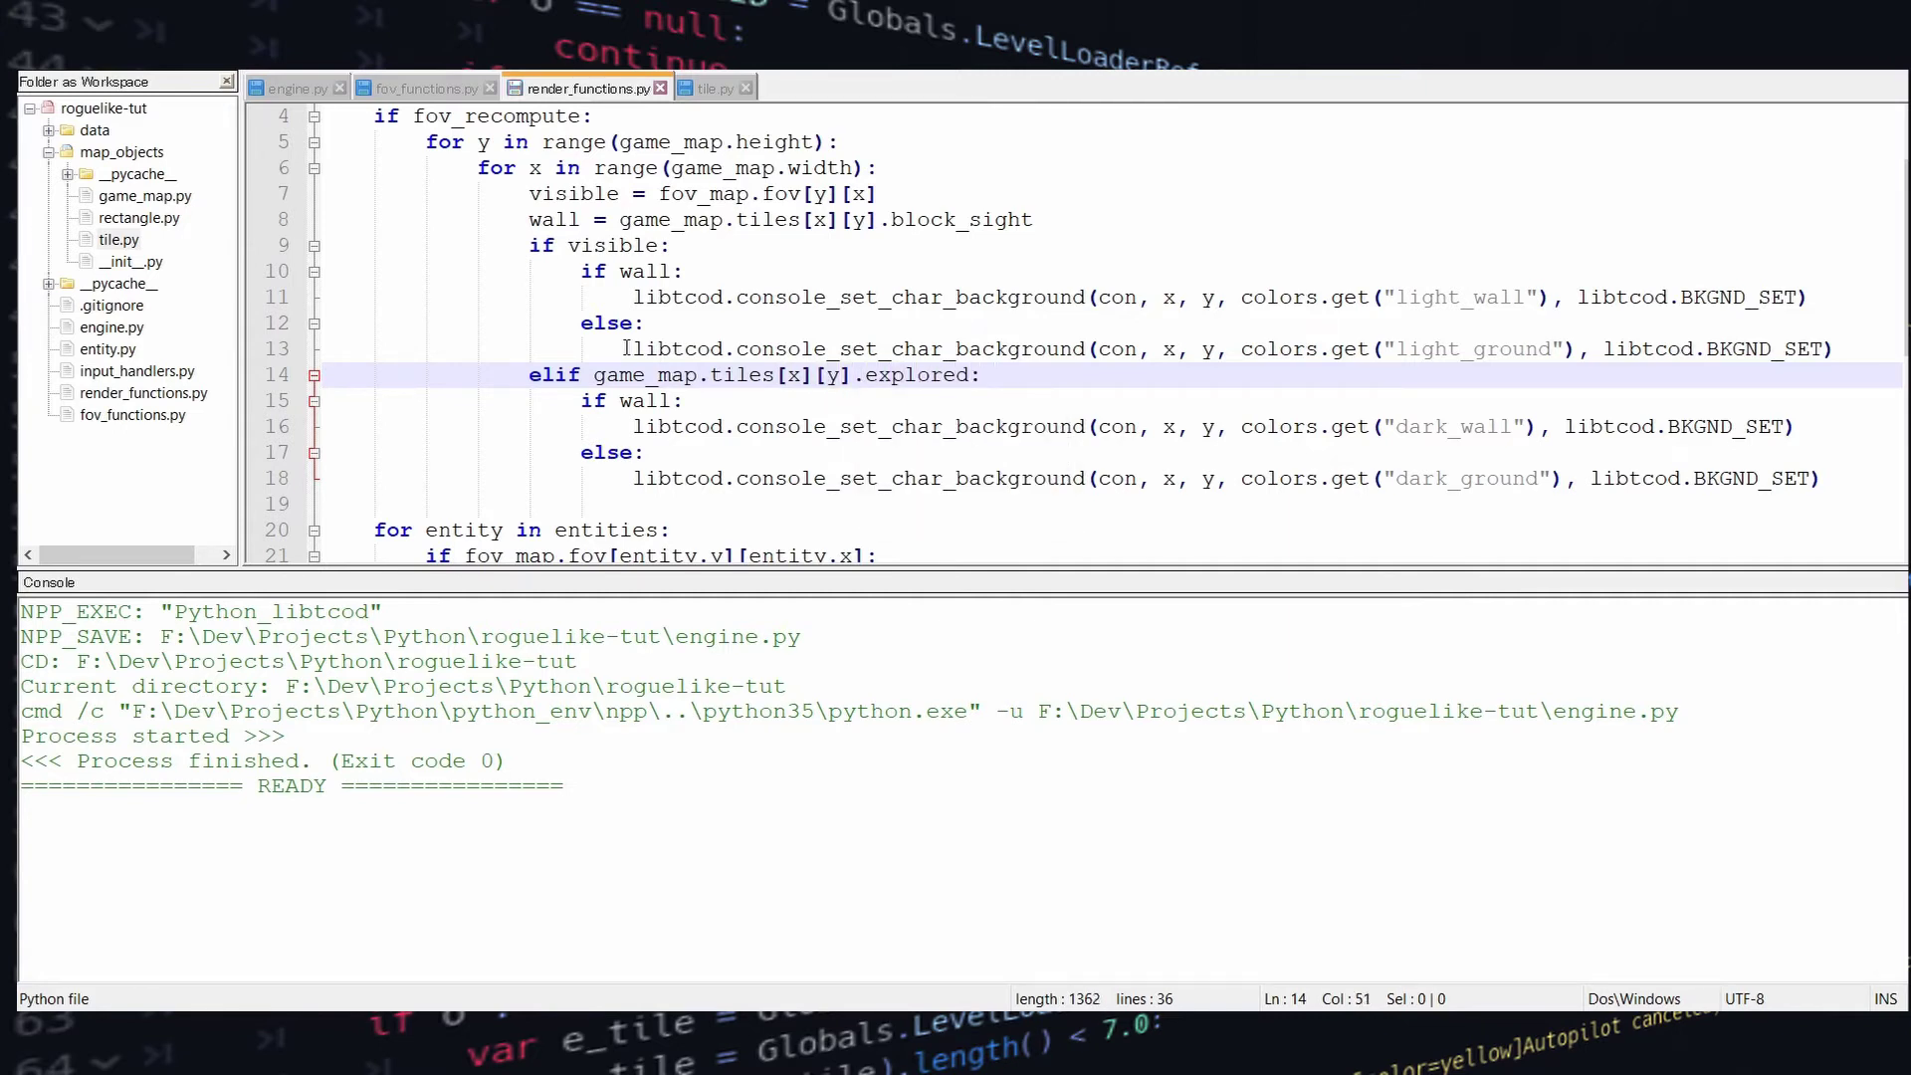
# Add 'game_map.tiles[x][y].explored = True' after the light_ground line
pyautogui.press('Up')
pyautogui.press('End')
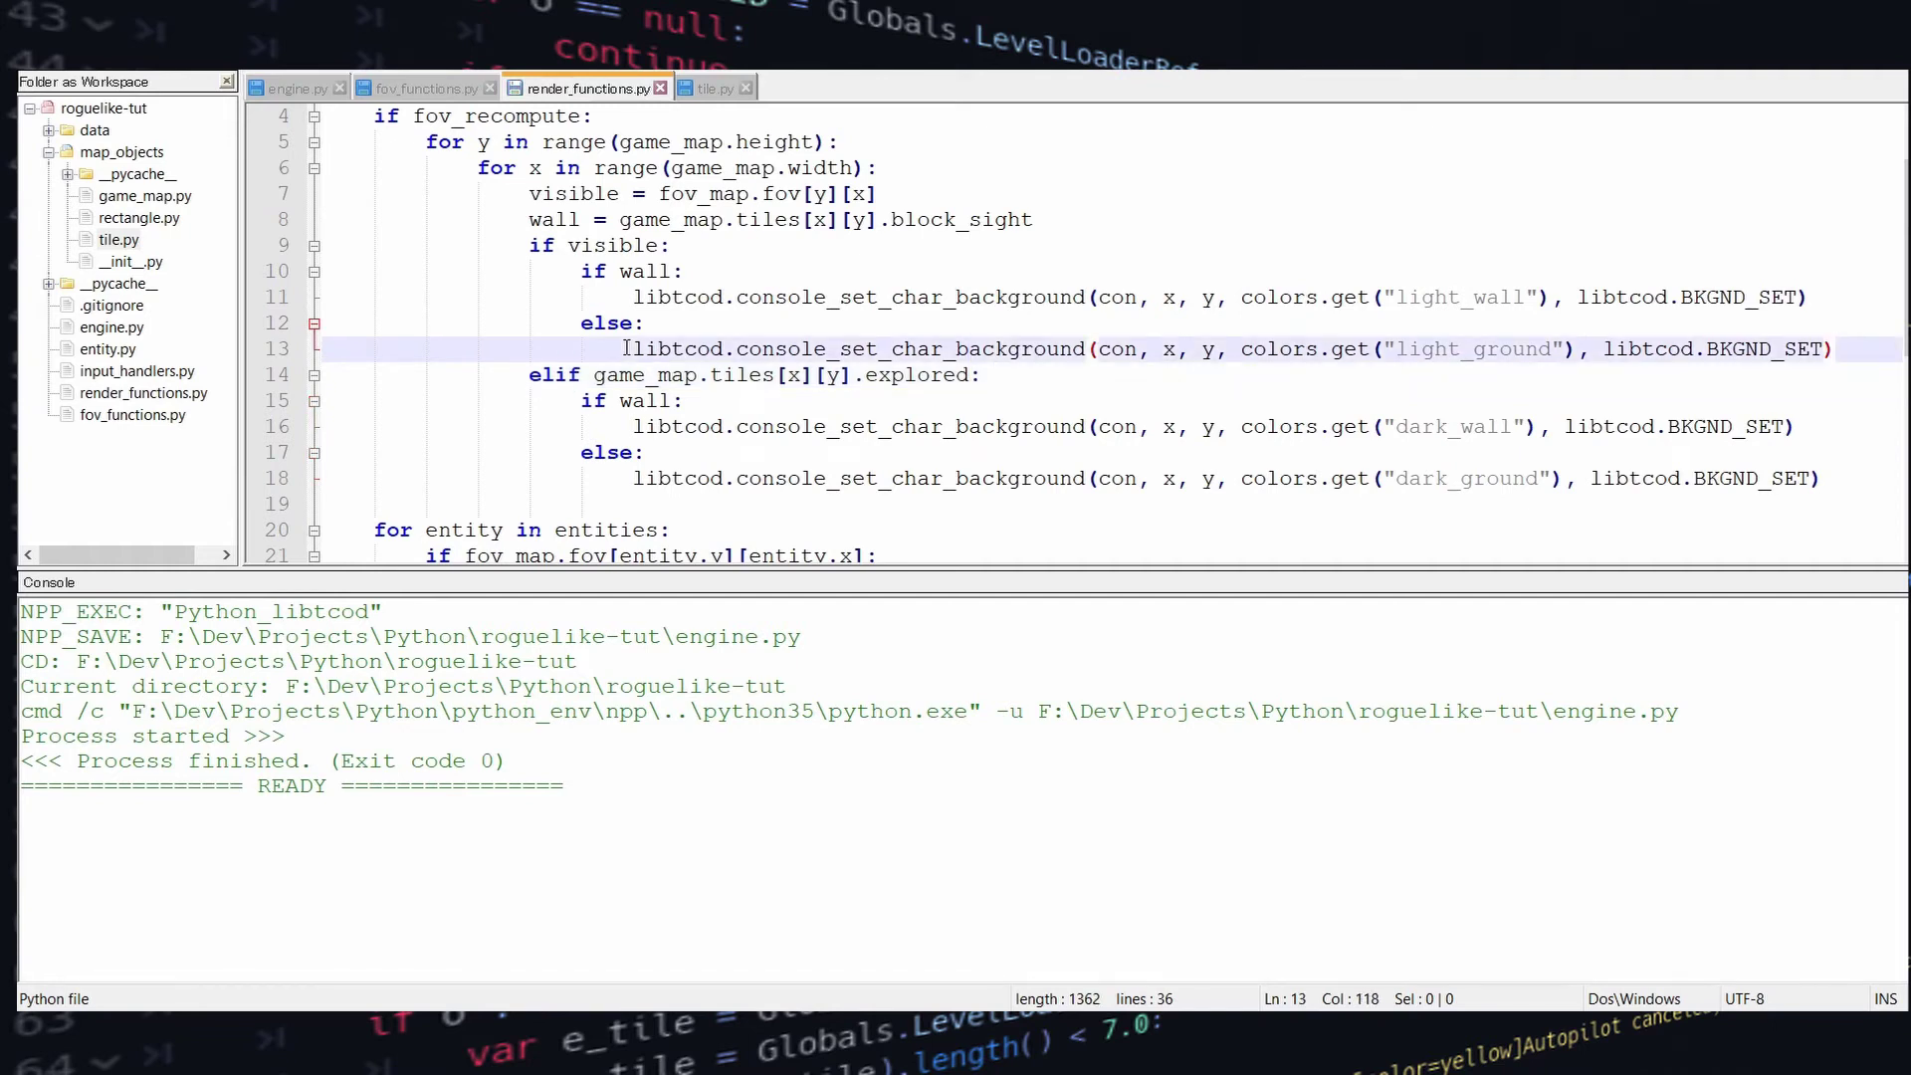
pyautogui.press('Return')
pyautogui.write('gam')
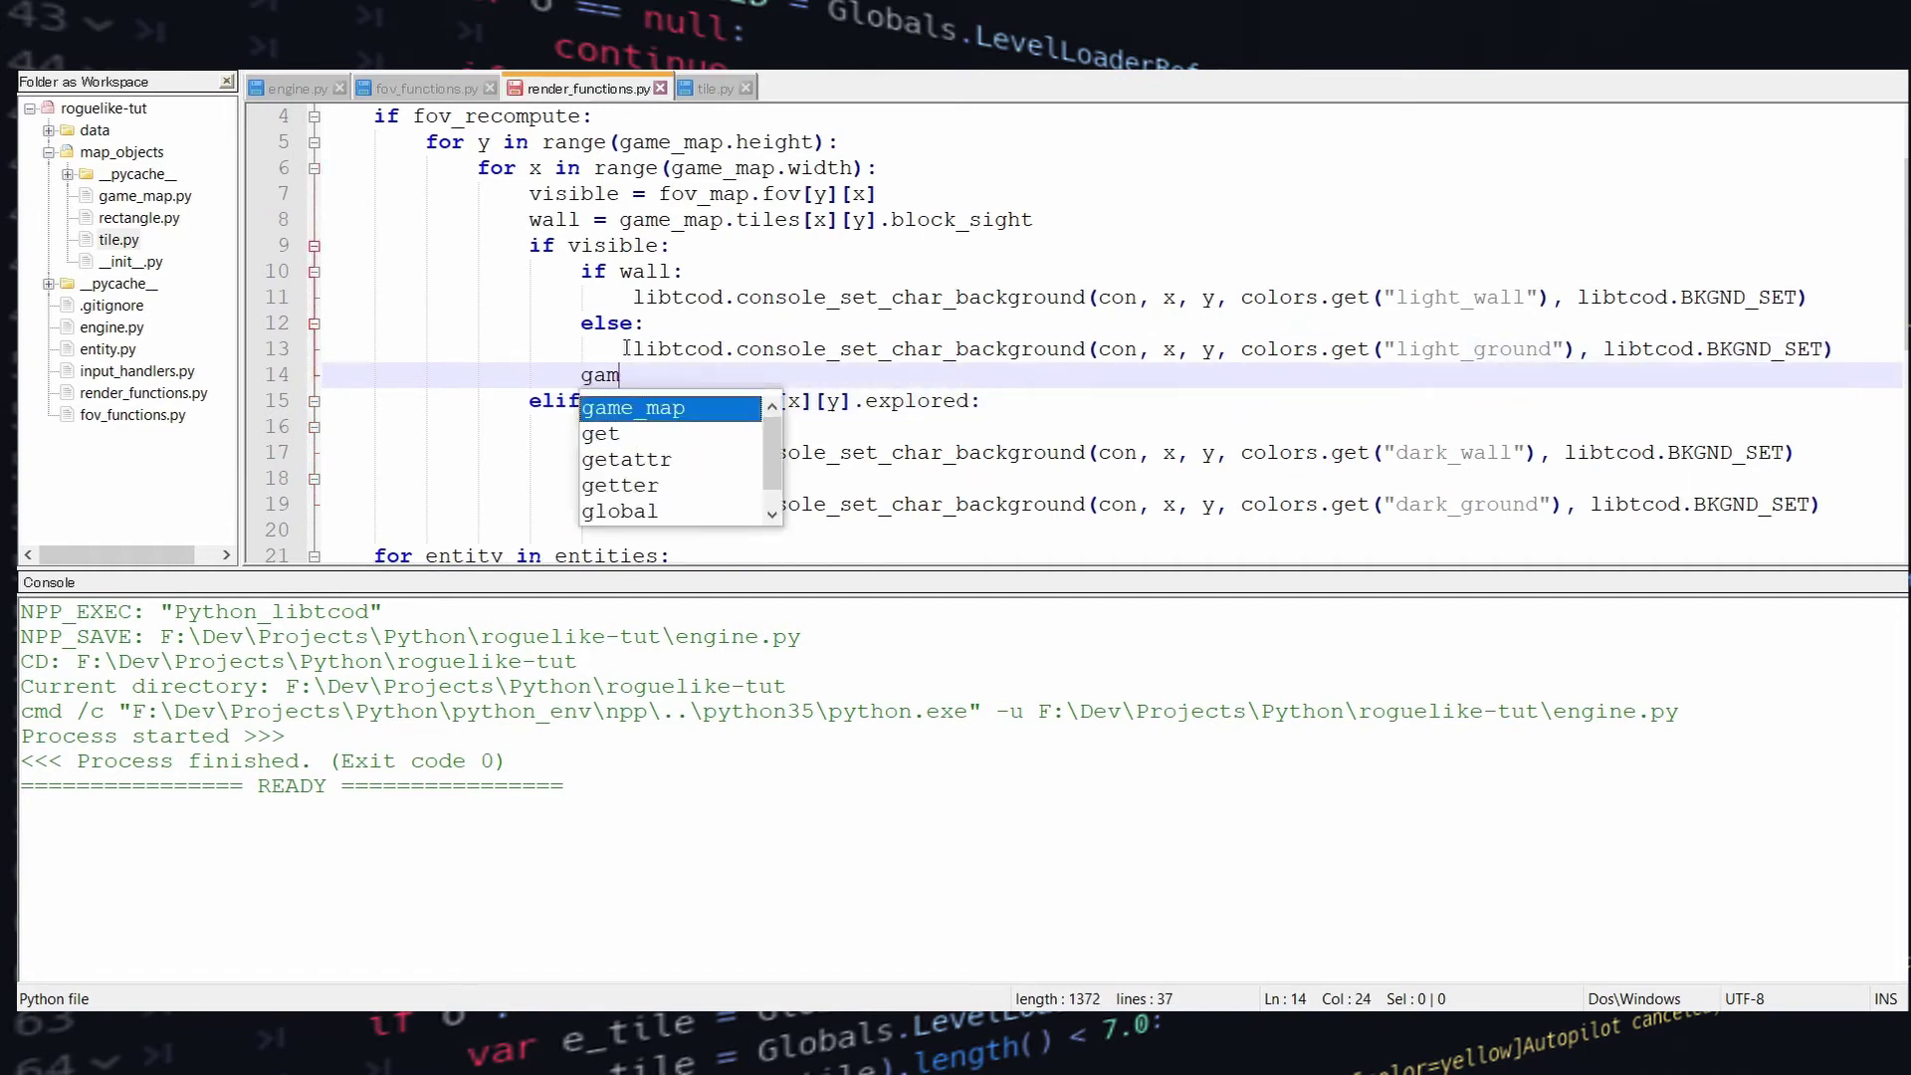
pyautogui.write('e_map.')
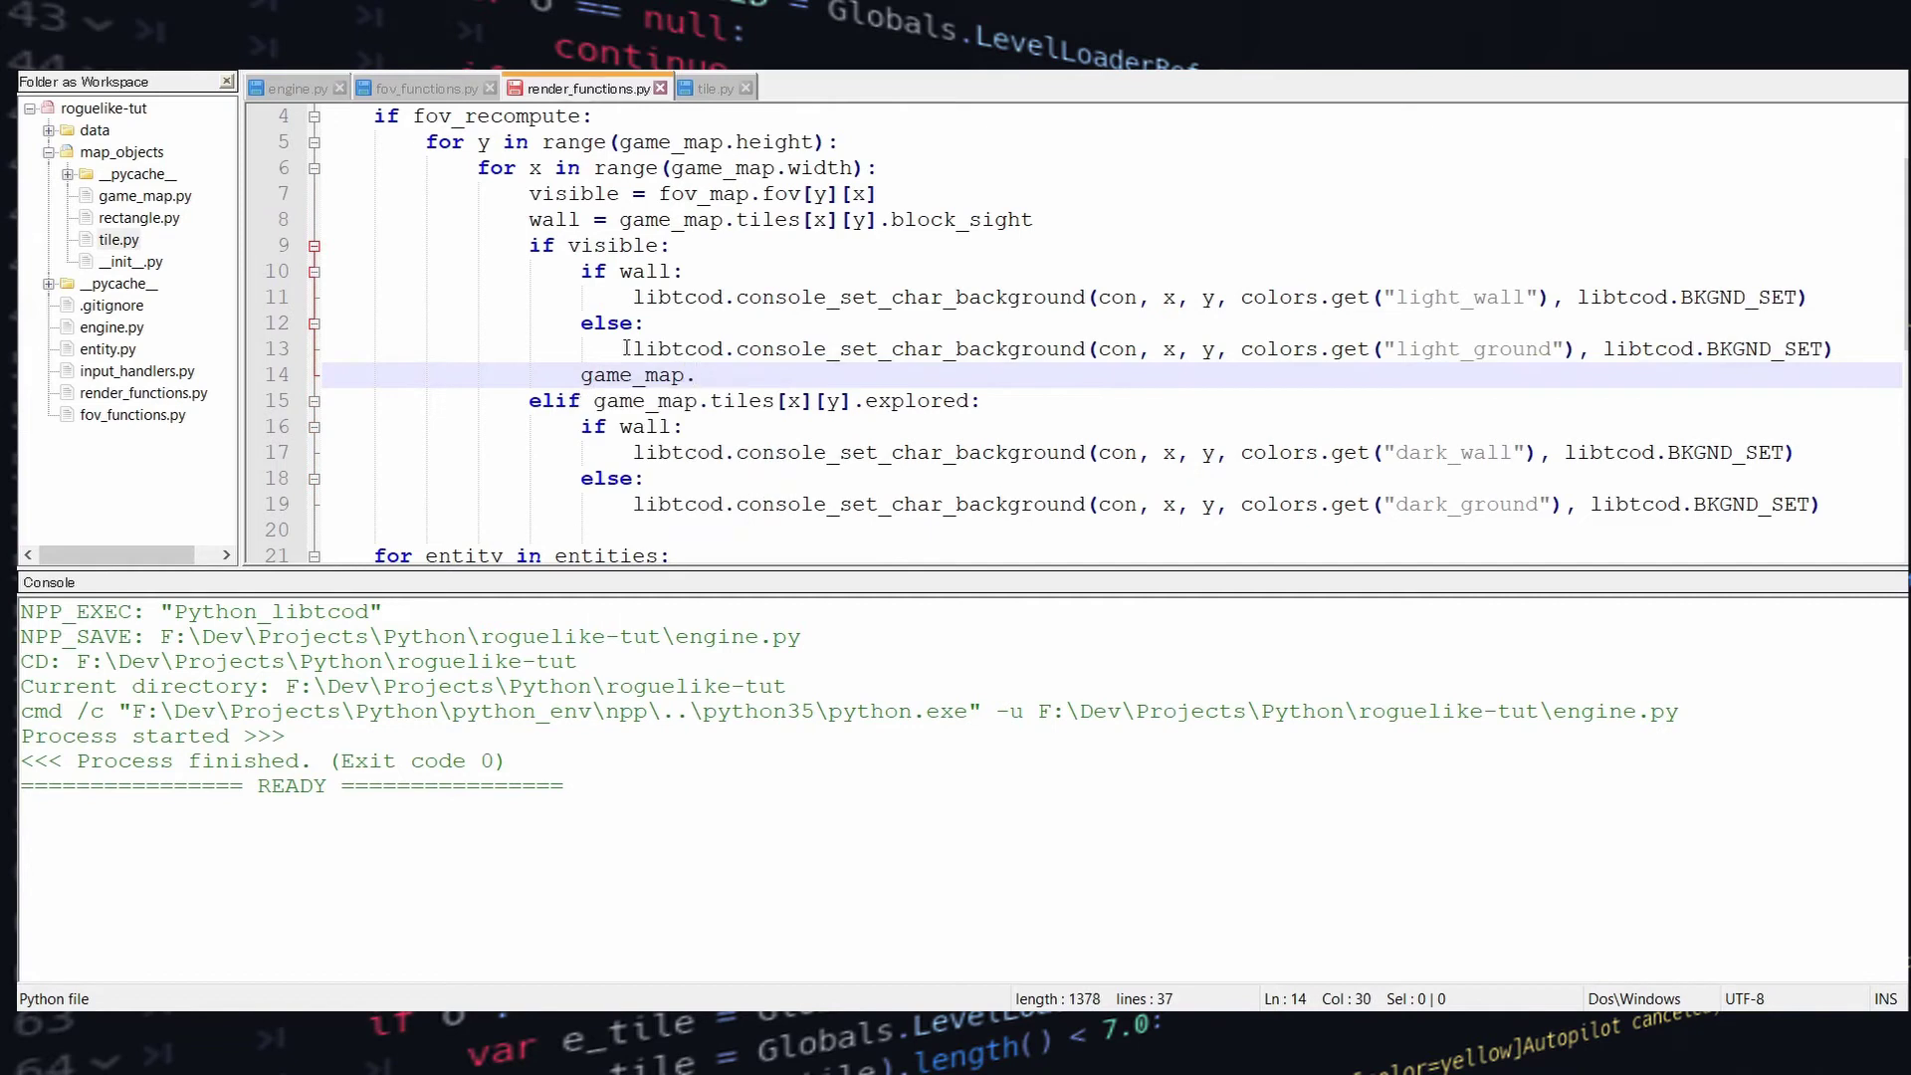
pyautogui.write('tiles[x][y].explored = ')
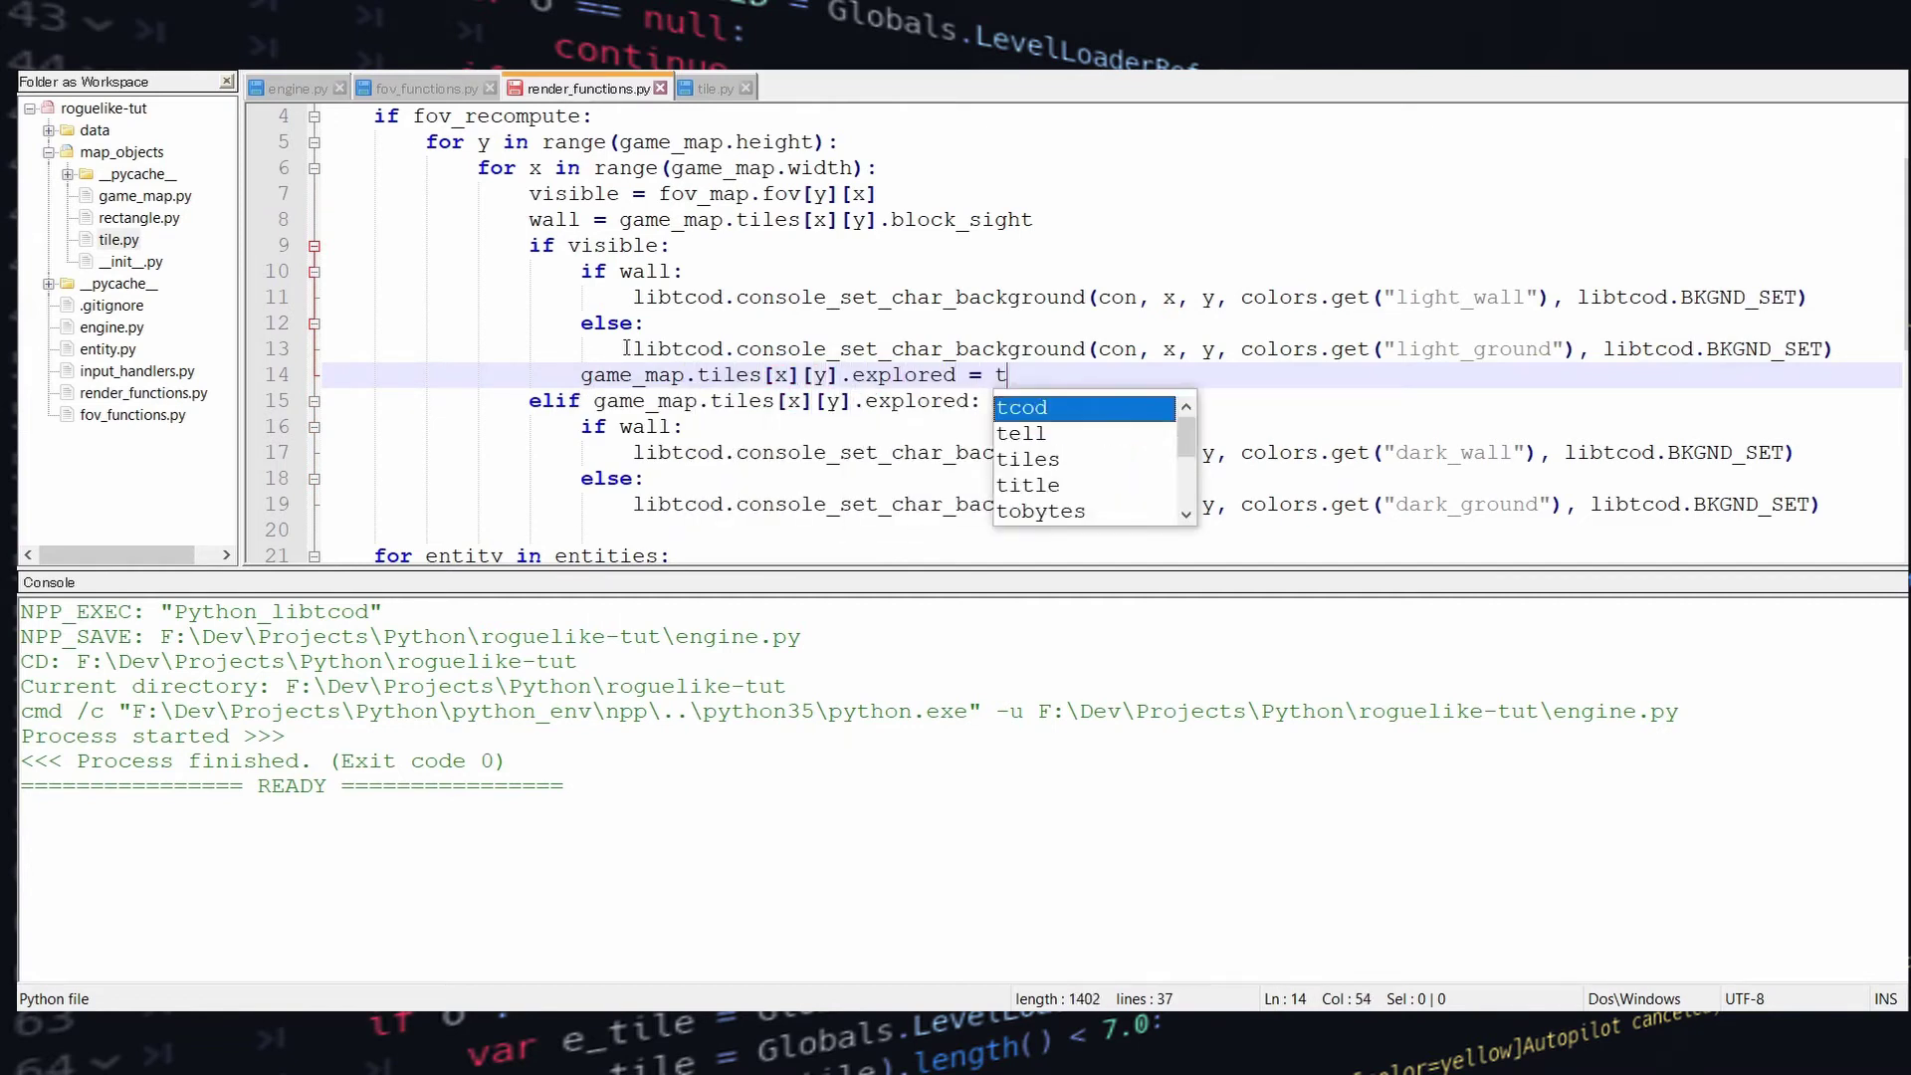
pyautogui.write('True')
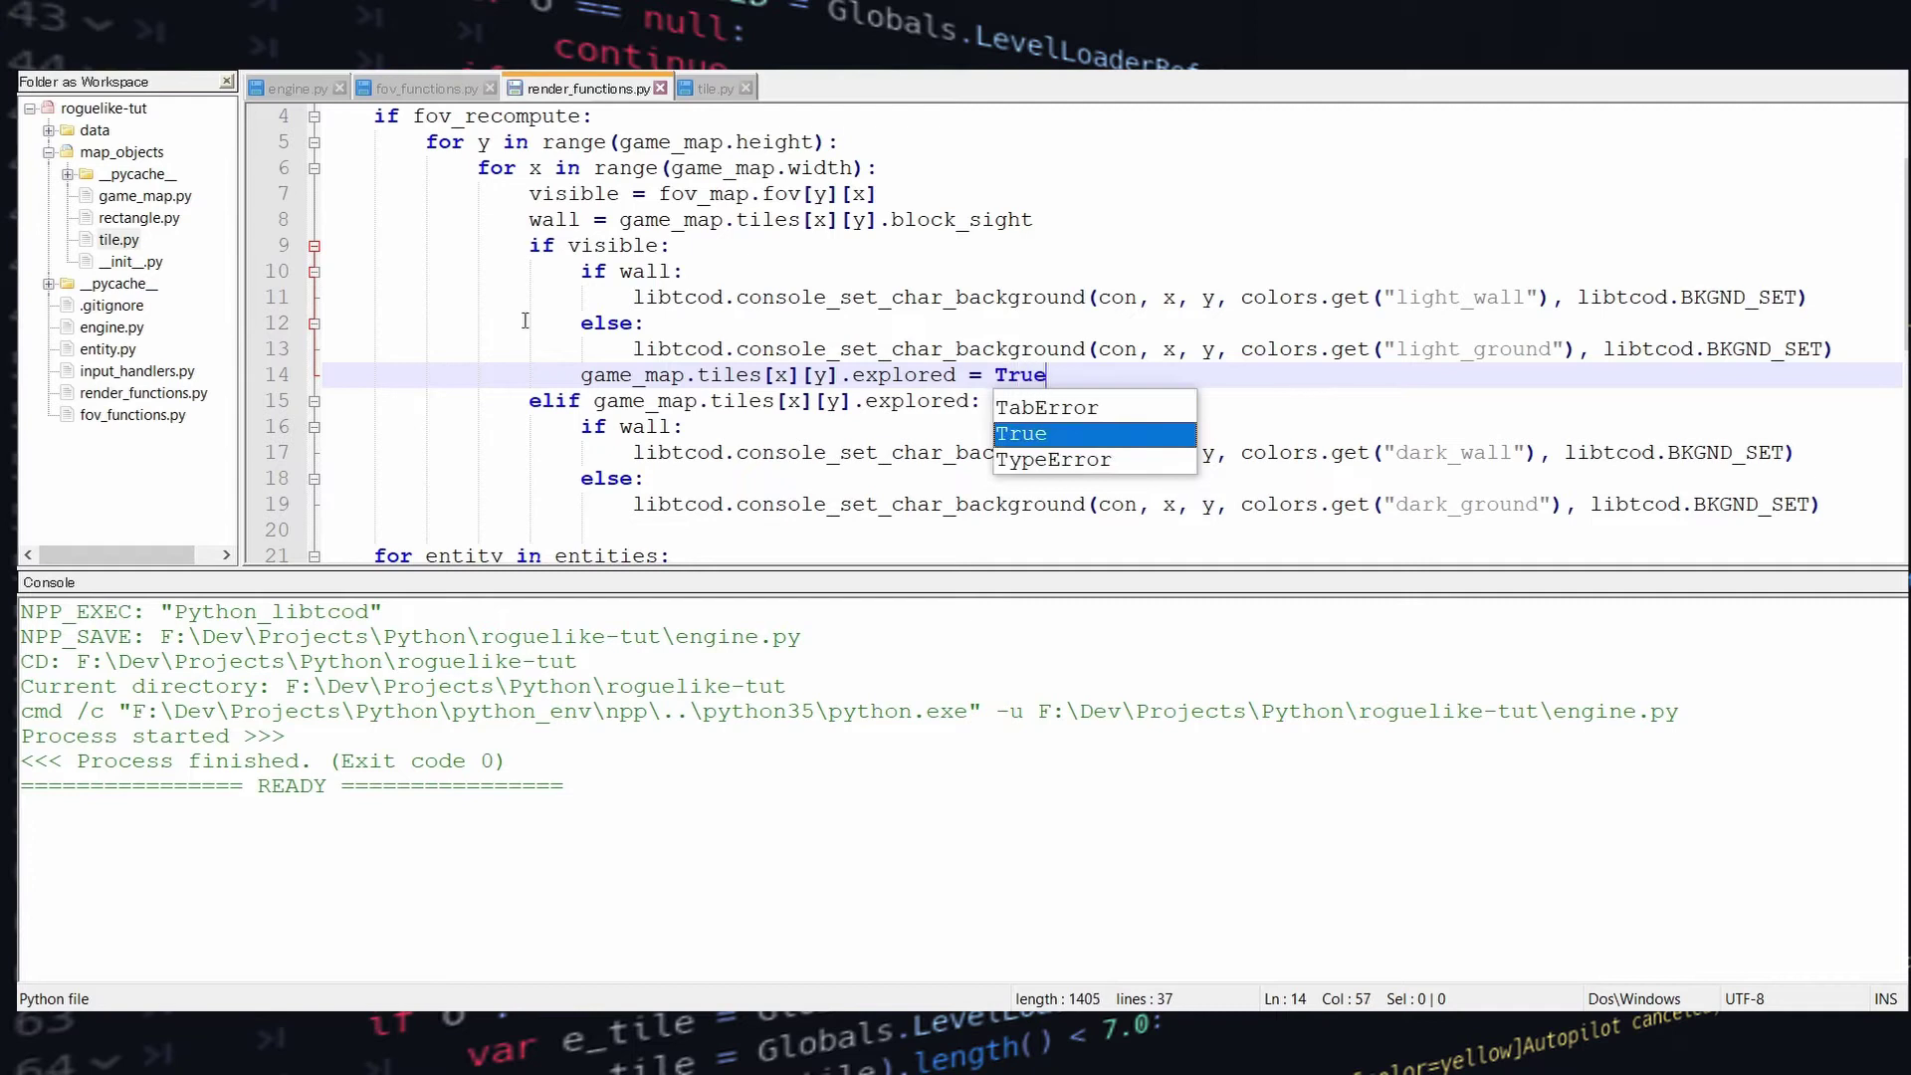
pyautogui.click(506, 296)
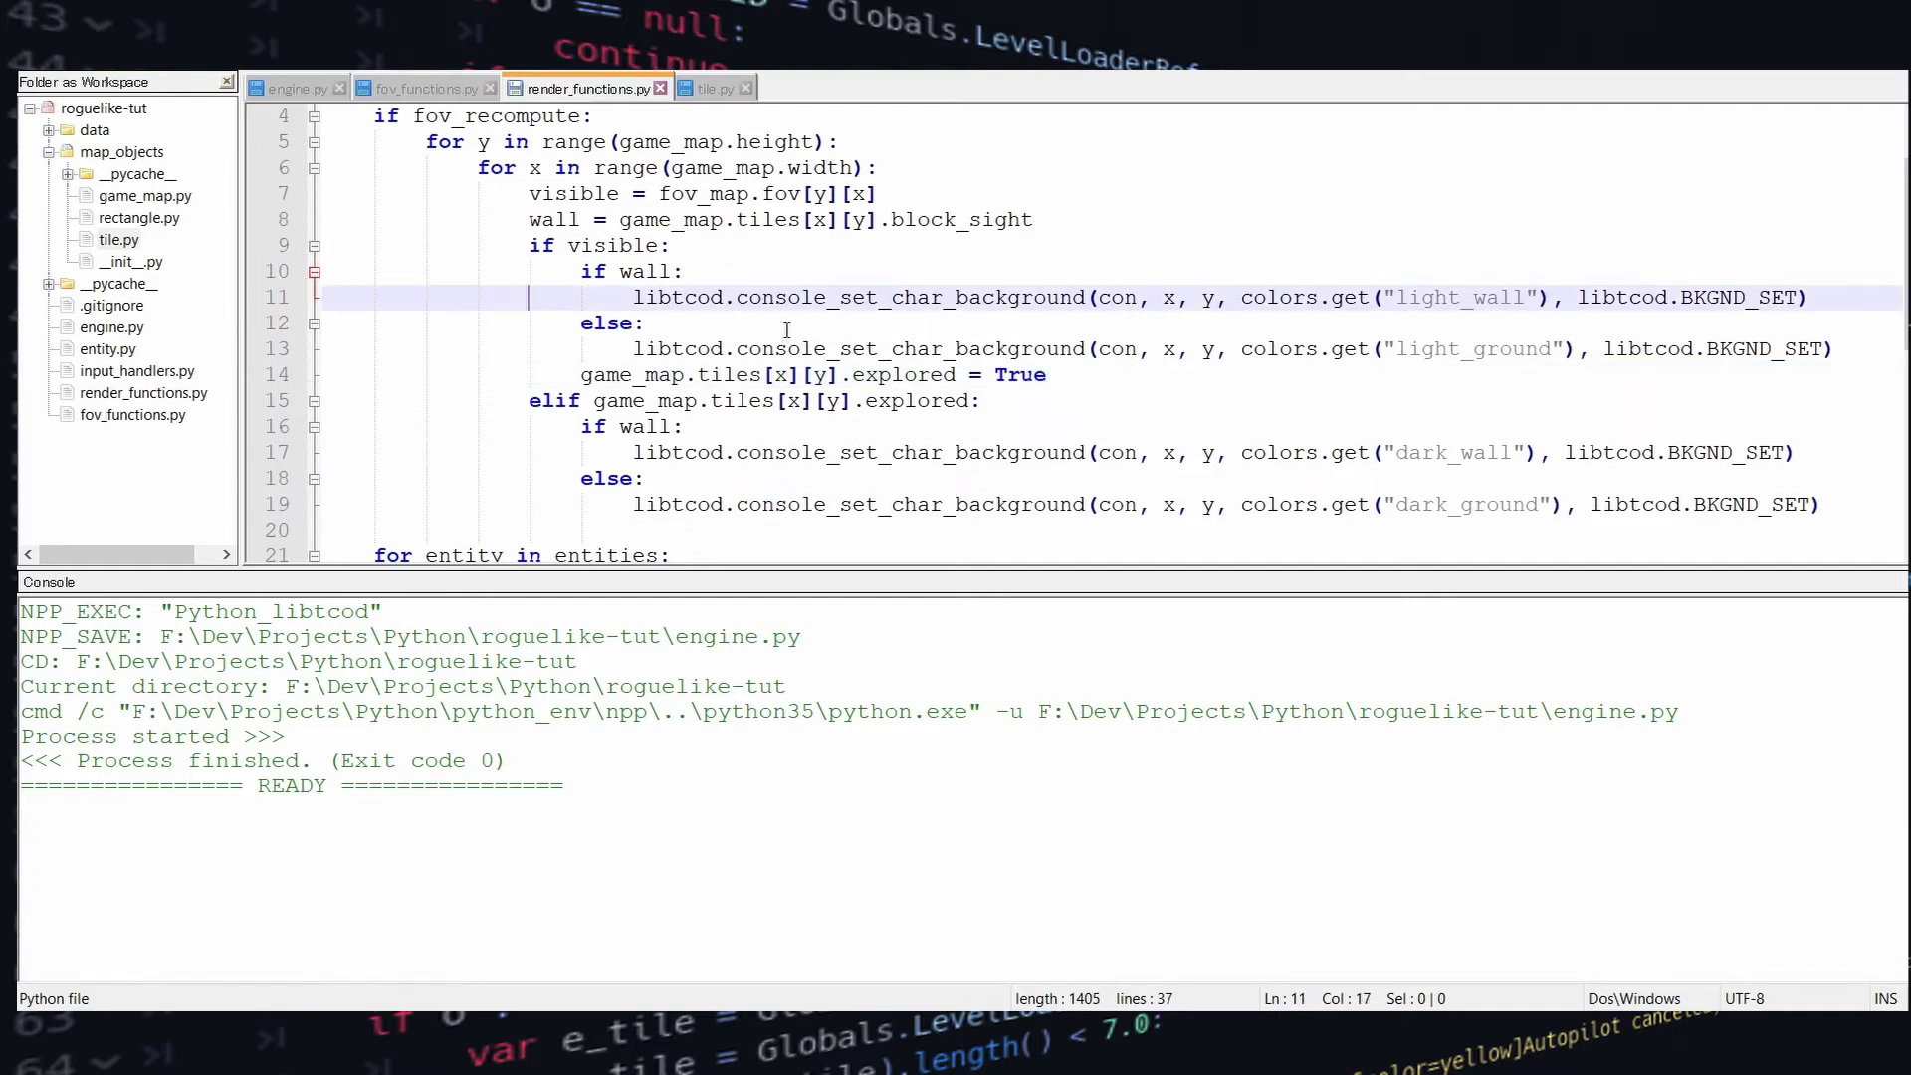
# Run the game and walk the player up, left and down the corridor
pyautogui.hotkey('ctrl', 'F6')
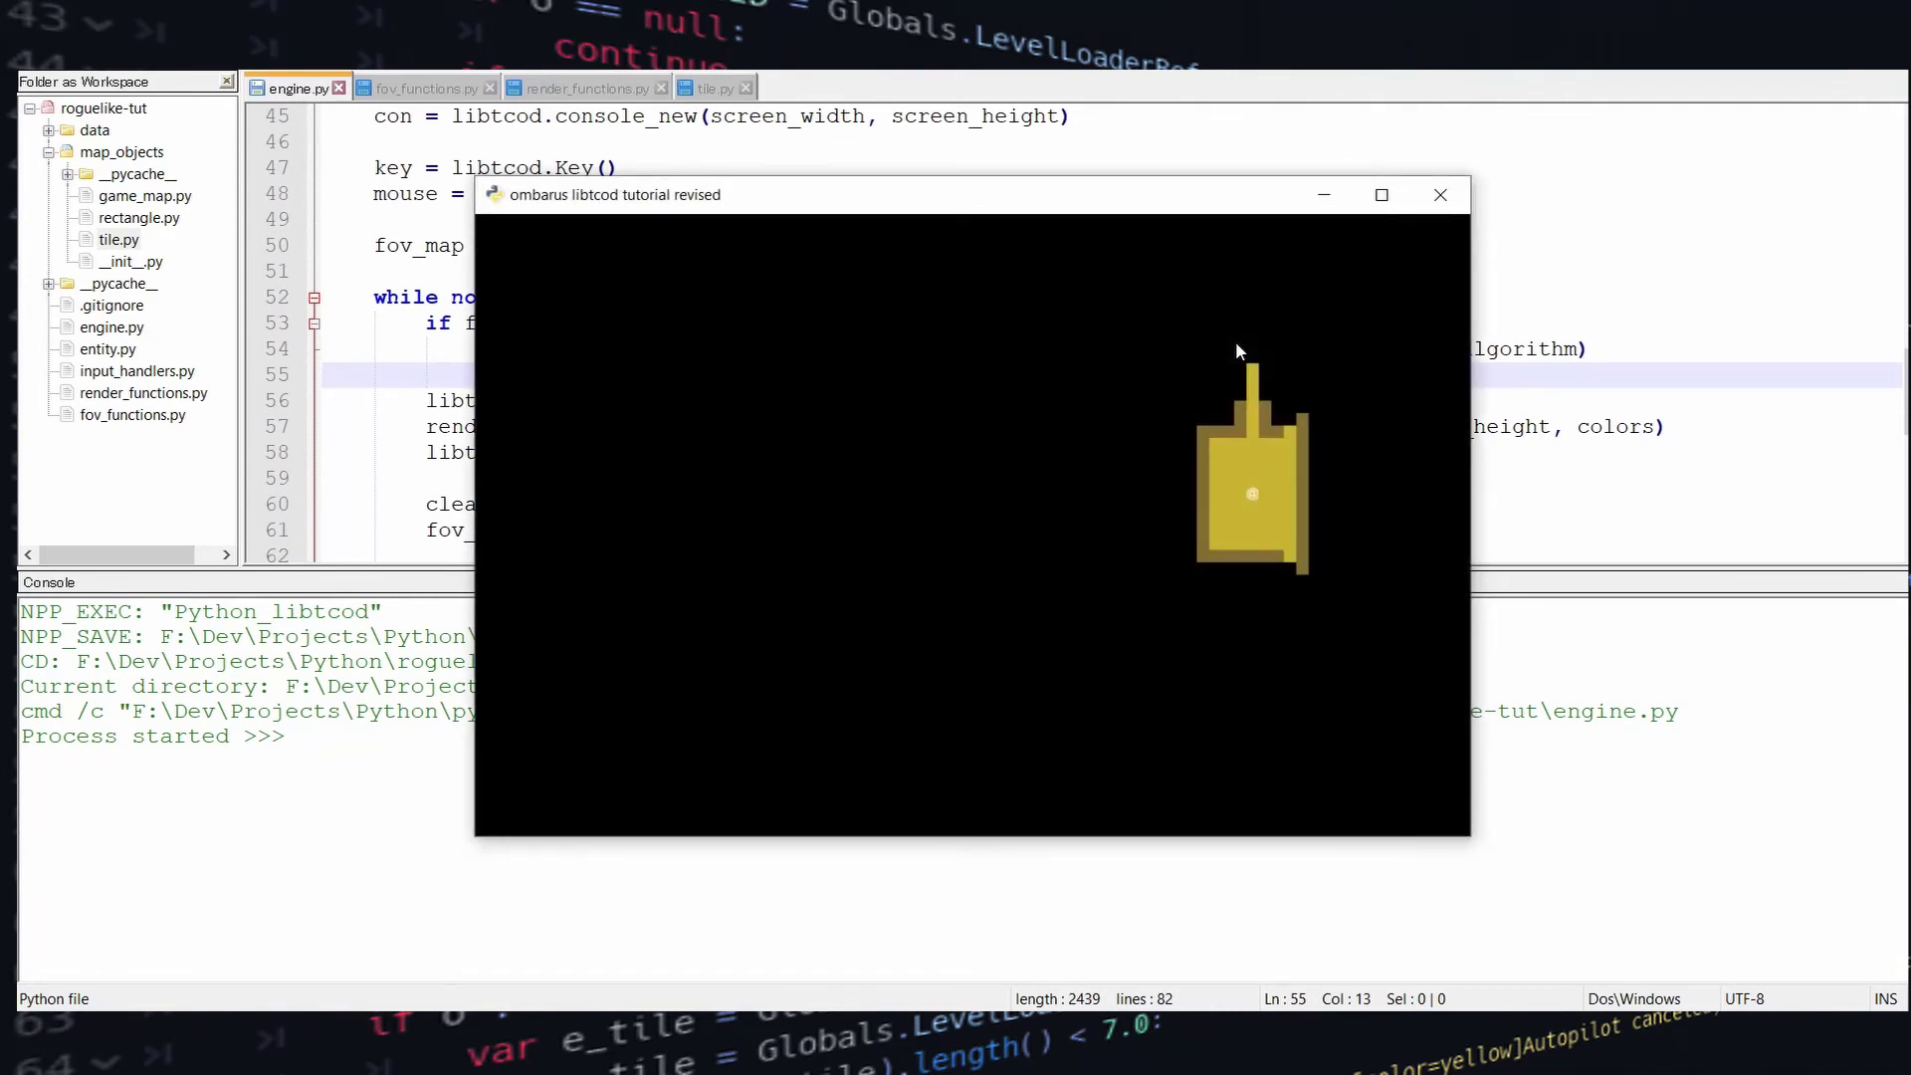
pyautogui.press('Up')
pyautogui.press('Up')
pyautogui.press('Up')
pyautogui.press('Up')
pyautogui.press('Up')
pyautogui.press('Up')
pyautogui.press('Up')
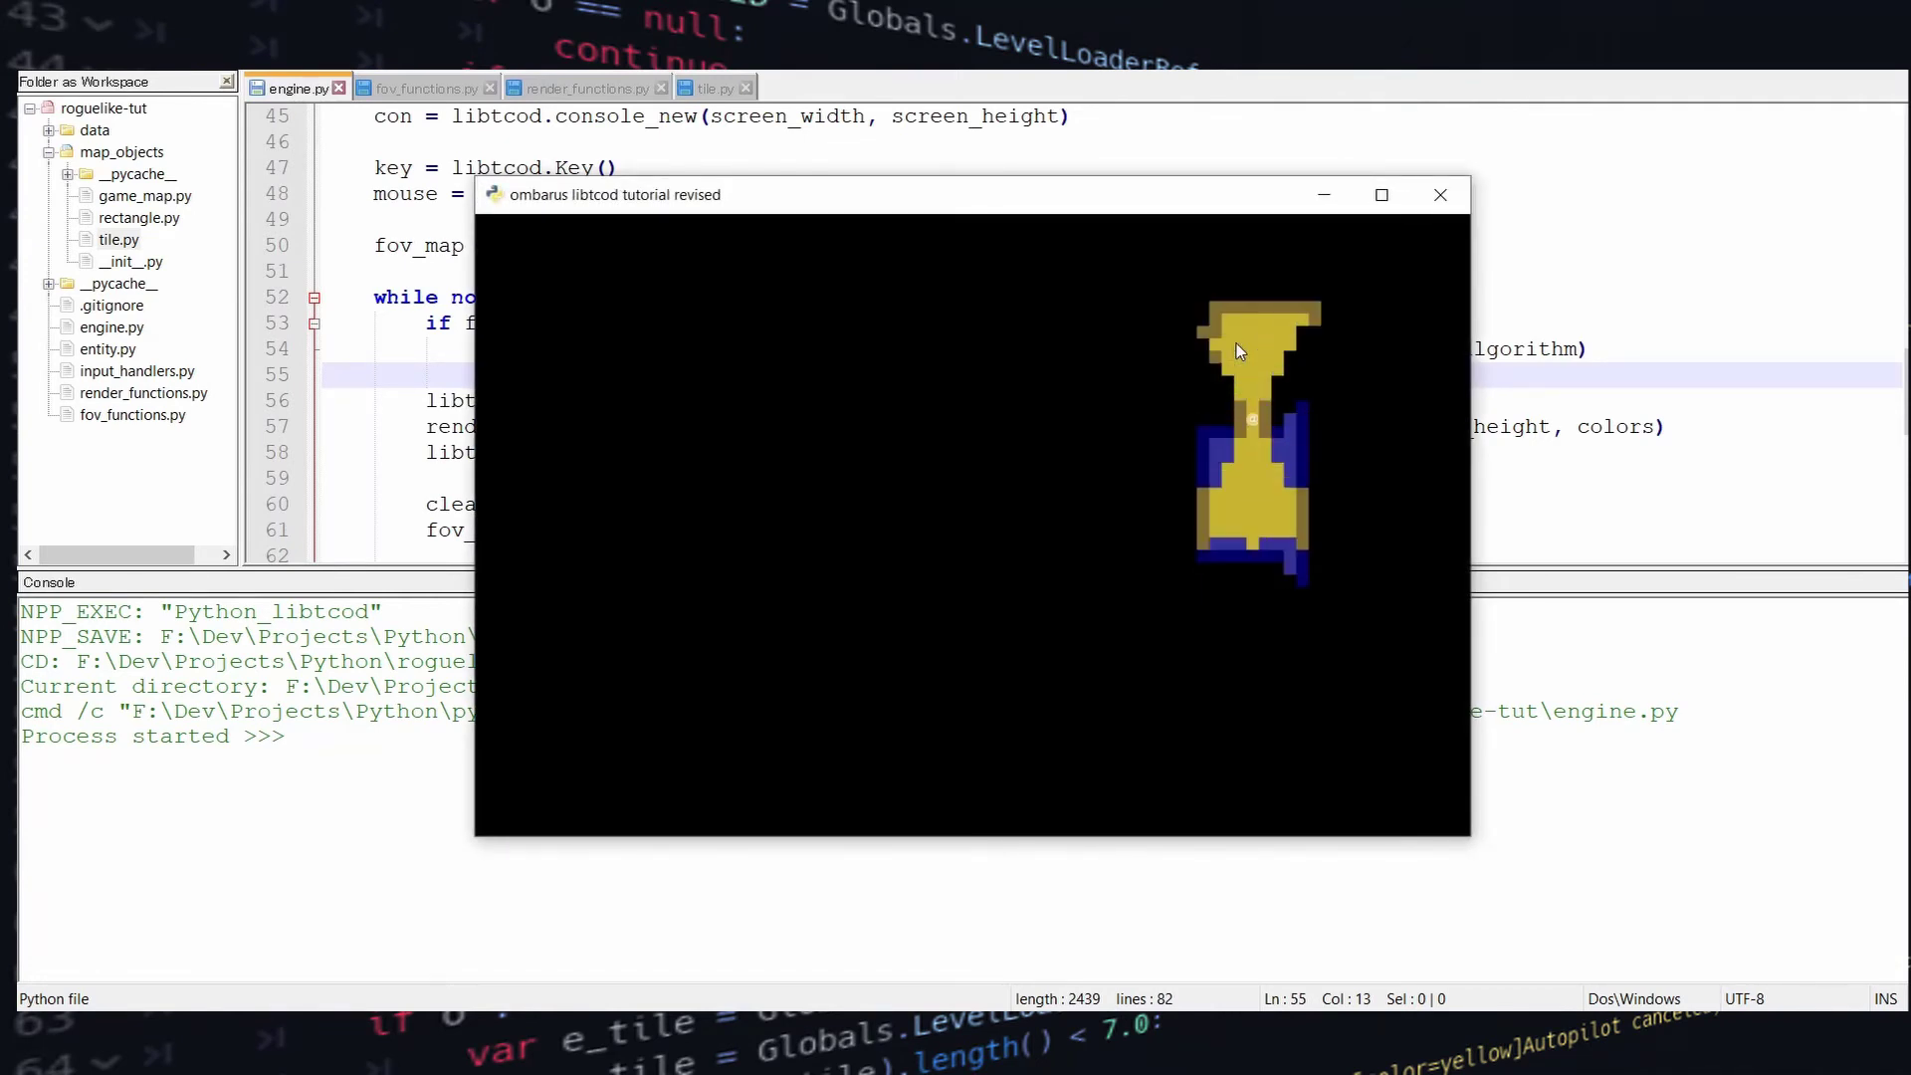
pyautogui.press('Up')
pyautogui.press('Up')
pyautogui.press('Left')
pyautogui.press('Left')
pyautogui.press('Left')
pyautogui.press('Left')
pyautogui.press('Left')
pyautogui.press('Left')
pyautogui.press('Left')
pyautogui.press('Left')
pyautogui.press('Left')
pyautogui.press('Left')
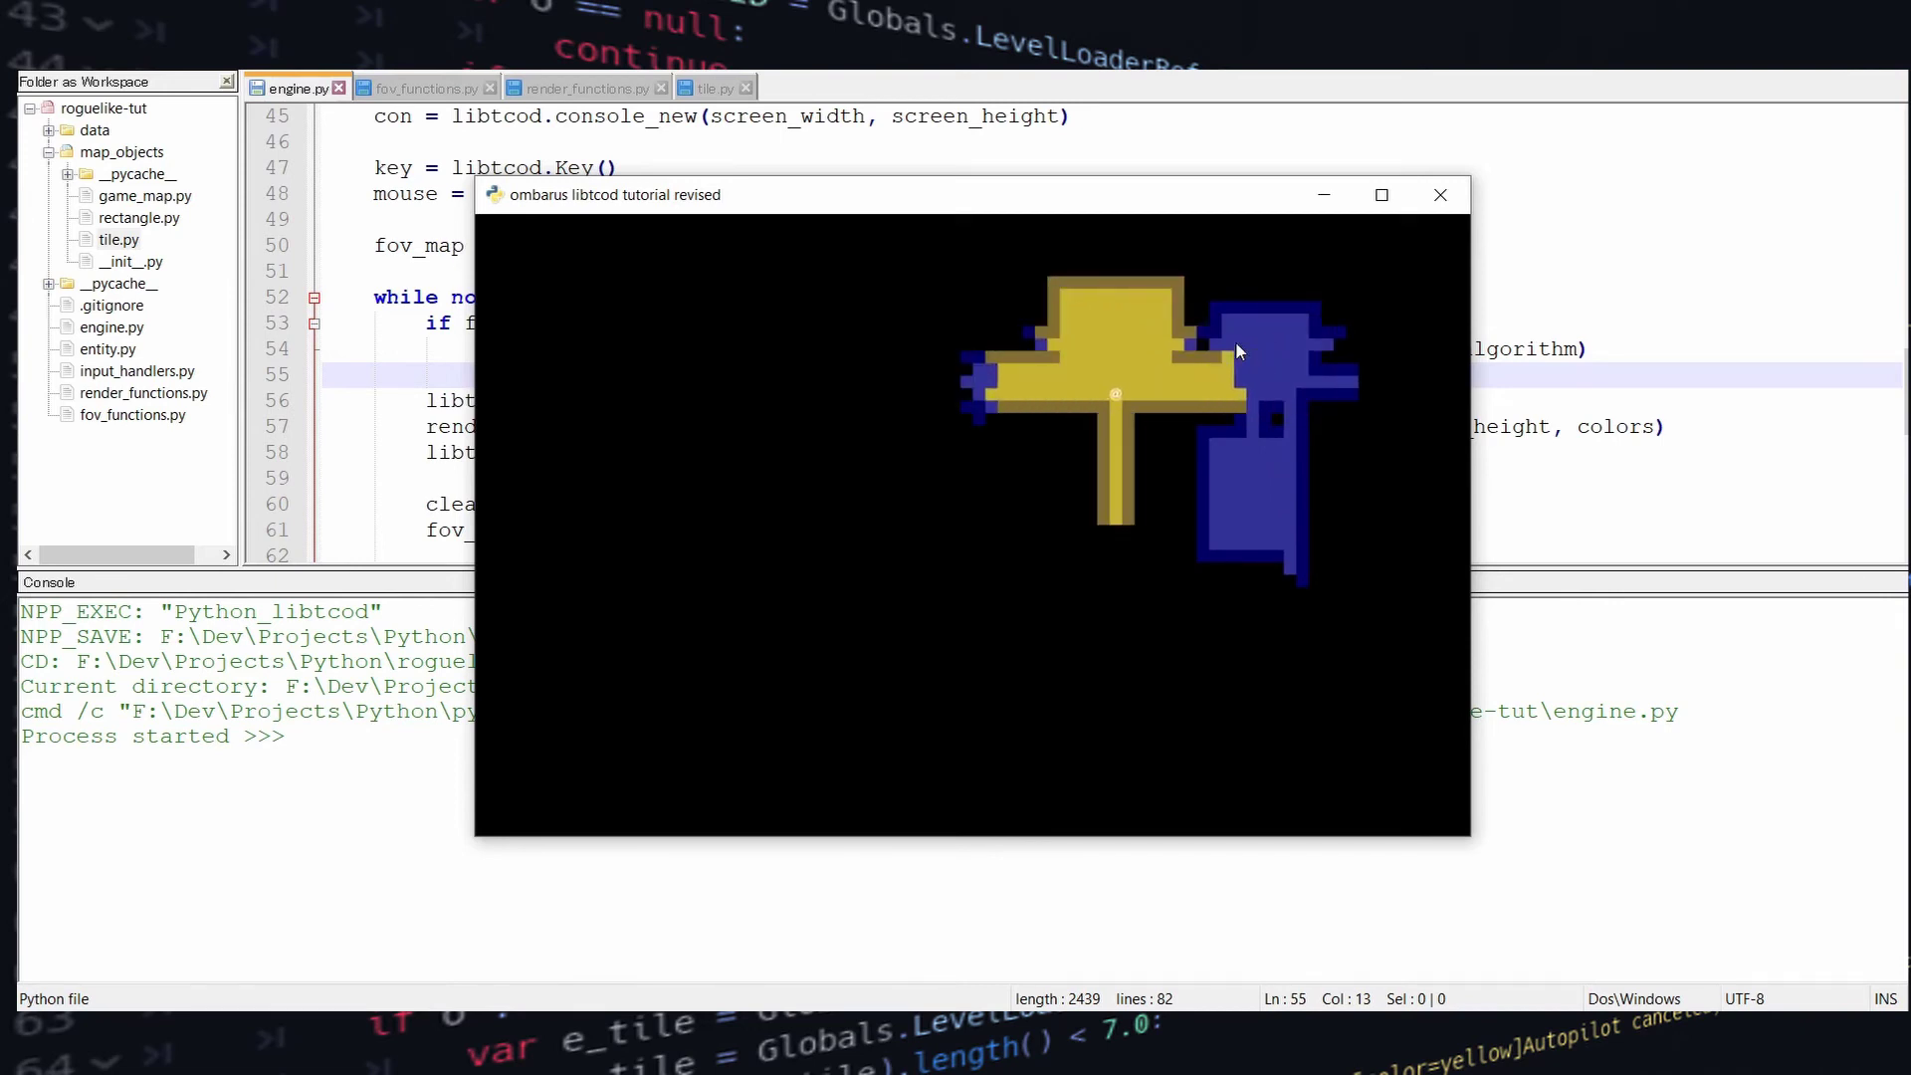
pyautogui.press('Down')
pyautogui.press('Down')
pyautogui.press('Down')
pyautogui.press('Down')
pyautogui.press('Down')
pyautogui.press('Down')
pyautogui.press('Down')
pyautogui.press('Down')
pyautogui.press('Down')
pyautogui.press('Down')
pyautogui.press('Down')
pyautogui.press('Left')
pyautogui.press('Left')
pyautogui.press('Left')
pyautogui.press('Left')
pyautogui.press('Left')
pyautogui.press('Left')
pyautogui.press('Left')
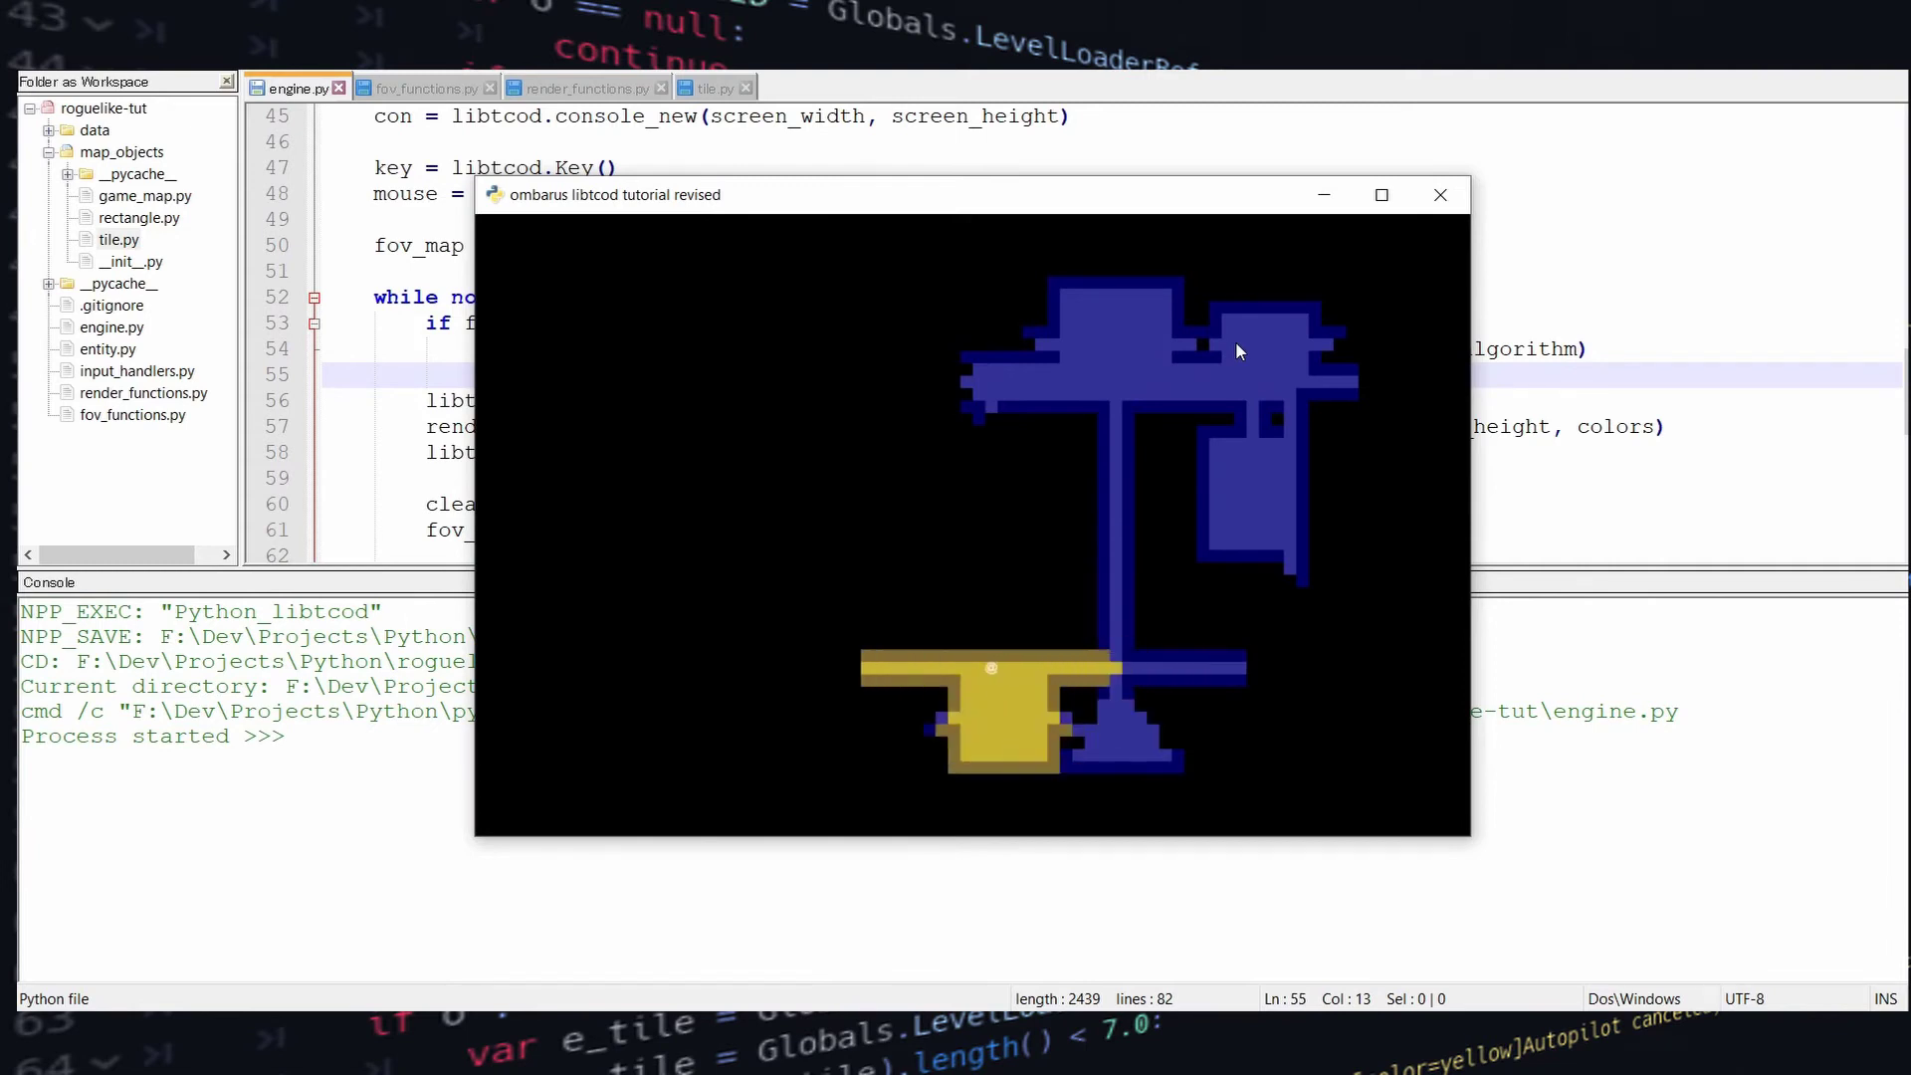
pyautogui.press('Left')
pyautogui.press('Left')
pyautogui.press('Left')
pyautogui.press('Left')
pyautogui.press('Left')
pyautogui.press('Left')
pyautogui.press('Left')
pyautogui.press('Left')
pyautogui.press('Left')
pyautogui.press('Left')
pyautogui.press('Left')
pyautogui.press('Left')
pyautogui.press('Left')
pyautogui.press('Left')
pyautogui.press('Left')
pyautogui.press('Right')
pyautogui.press('Right')
# Explore more rooms and corridors, then select the Part 5 chapter title in the tutorial
pyautogui.press('Up')
pyautogui.press('Up')
pyautogui.press('Up')
pyautogui.press('Up')
pyautogui.press('Up')
pyautogui.press('Up')
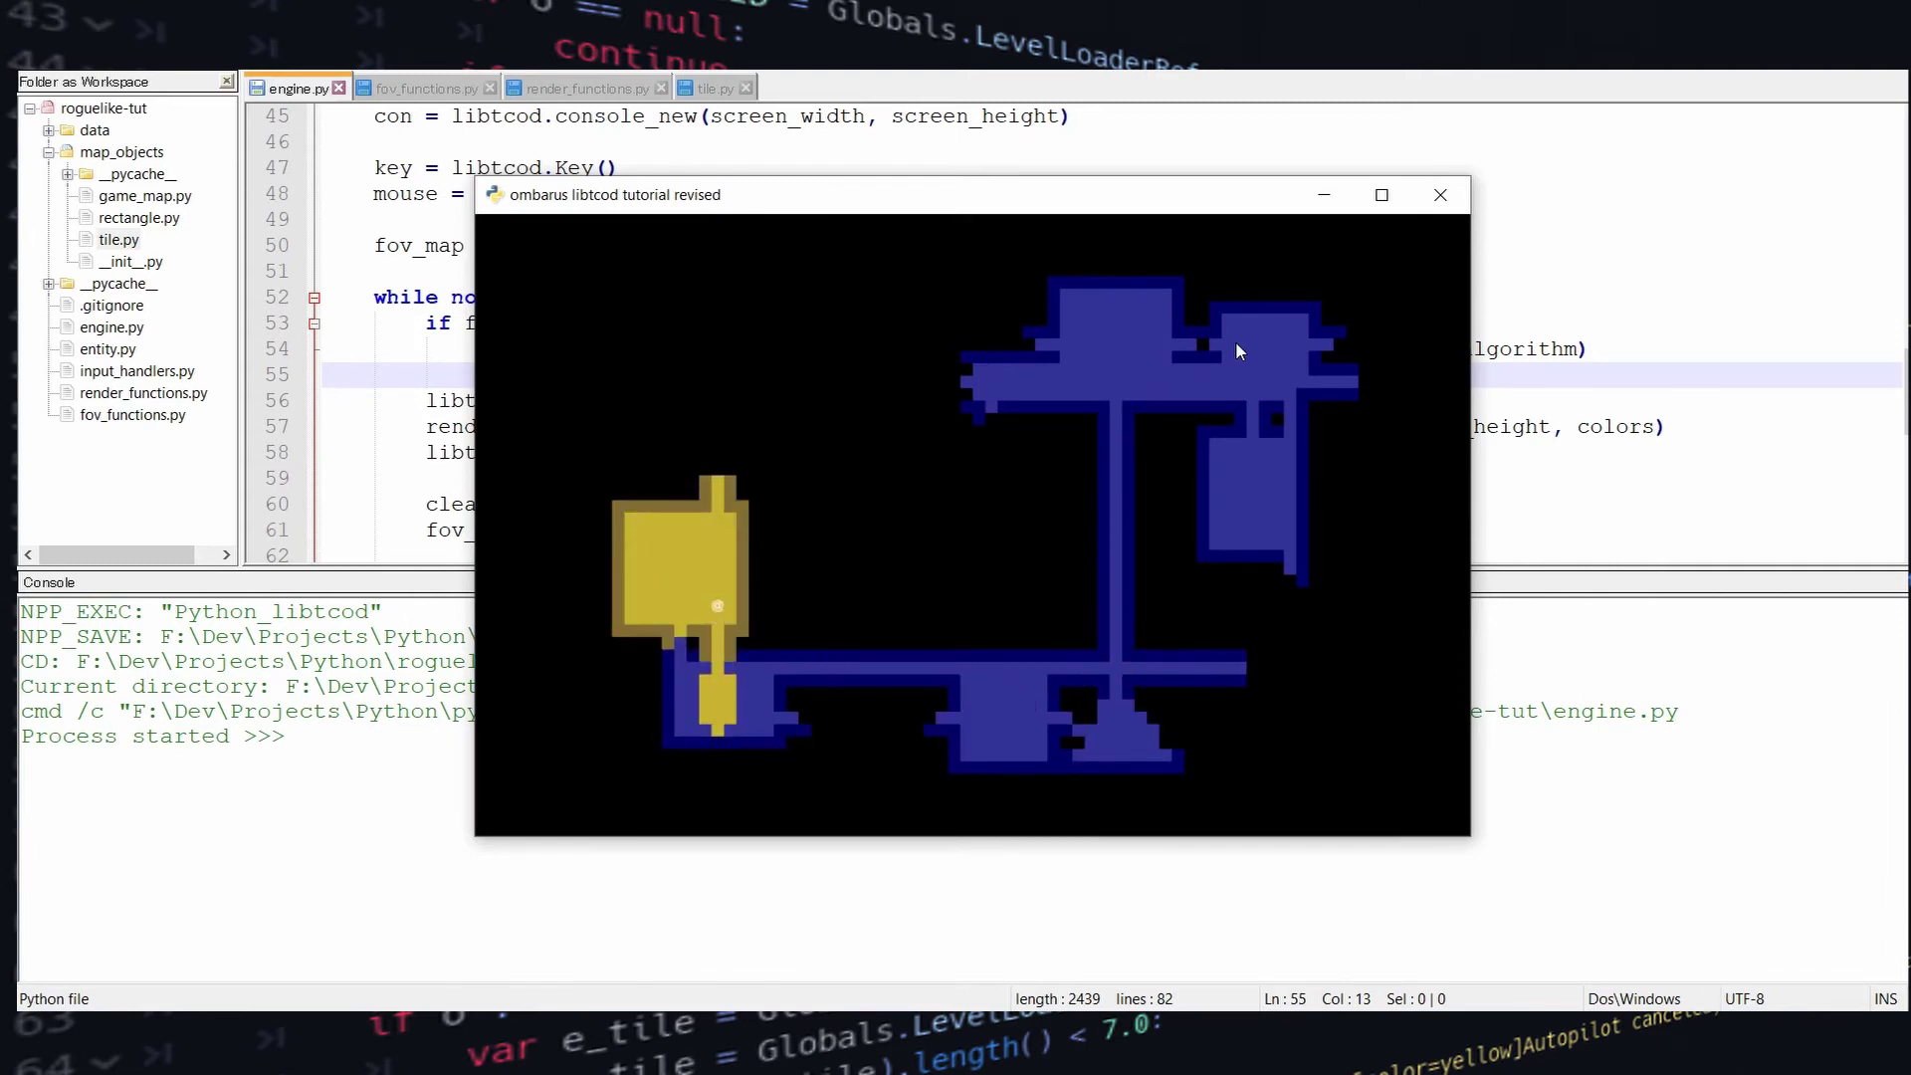
pyautogui.press('Up')
pyautogui.press('Up')
pyautogui.press('Up')
pyautogui.press('Up')
pyautogui.press('Up')
pyautogui.press('Up')
pyautogui.press('Up')
pyautogui.press('Up')
pyautogui.press('Up')
pyautogui.press('Up')
pyautogui.press('Right')
pyautogui.press('Right')
pyautogui.press('Right')
pyautogui.press('Right')
pyautogui.press('Right')
pyautogui.press('Right')
pyautogui.press('Right')
pyautogui.press('Right')
pyautogui.press('Right')
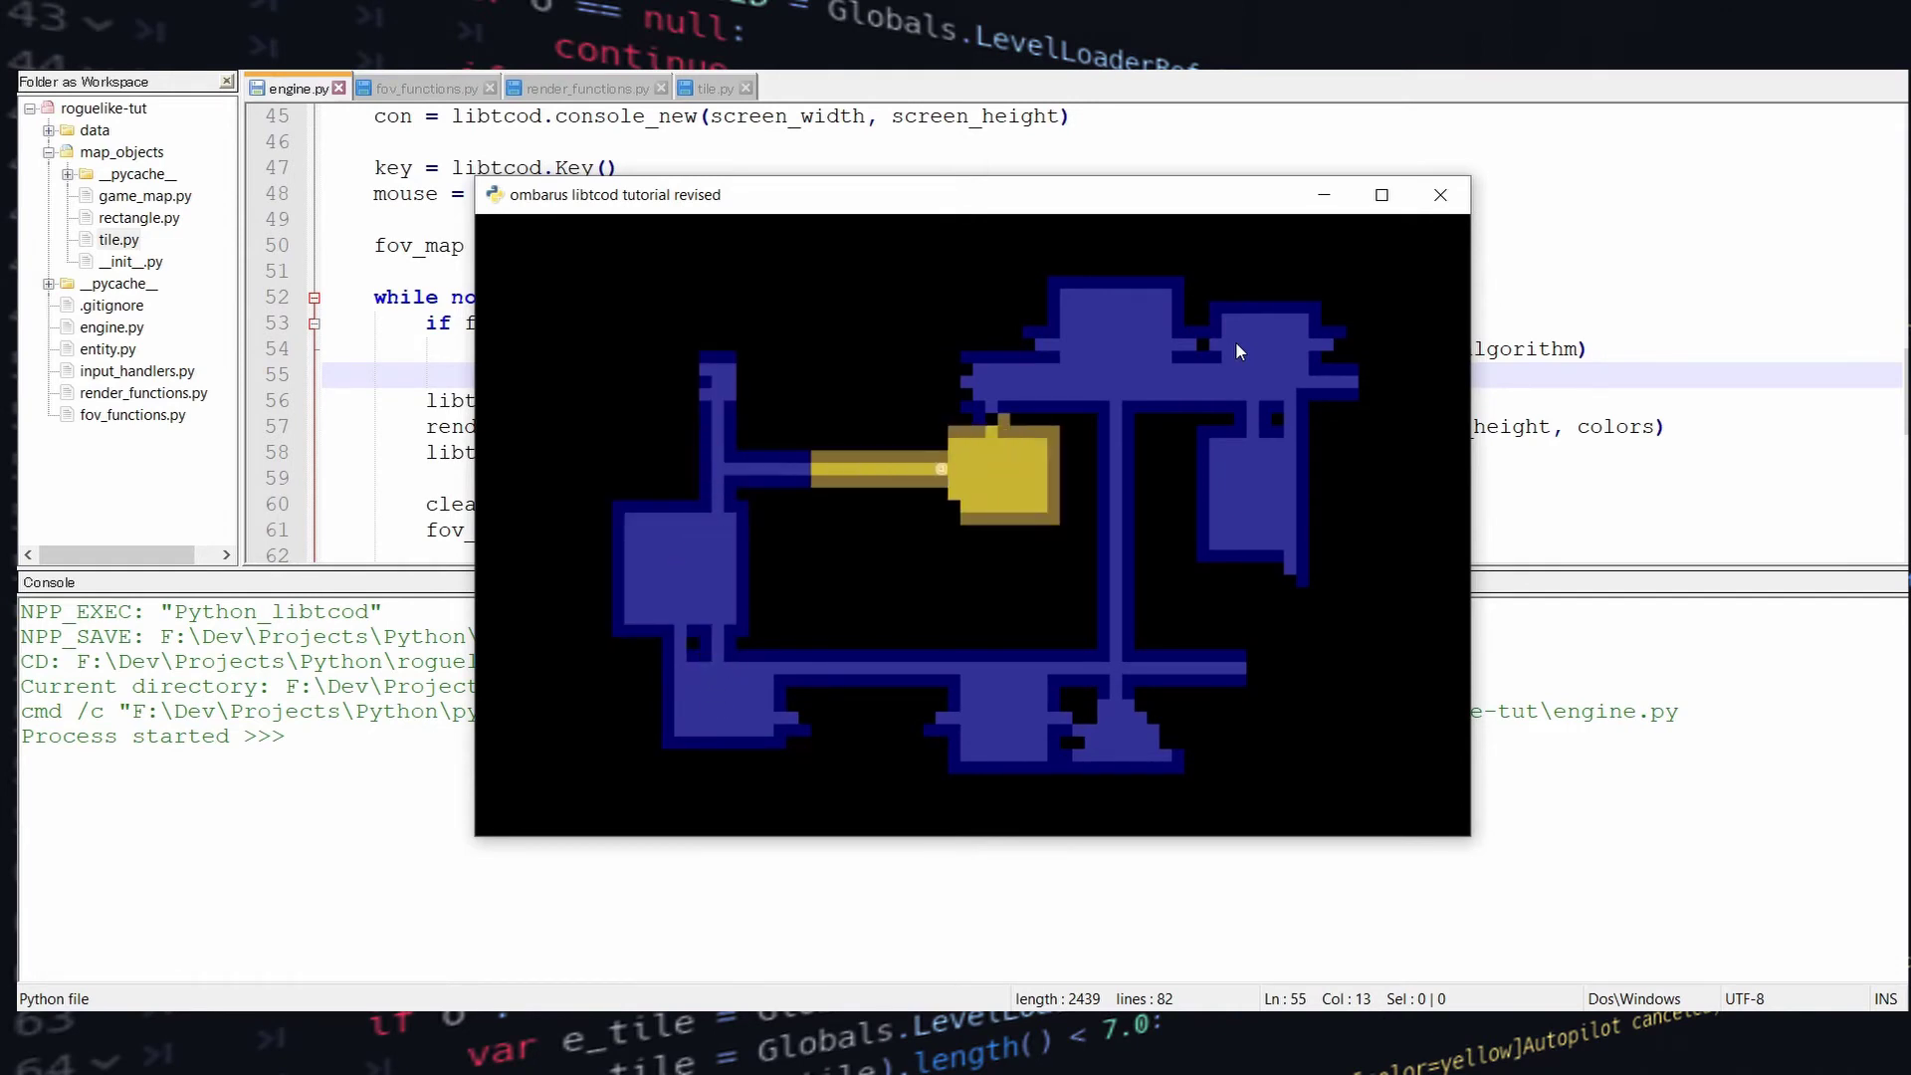
pyautogui.press('Down')
pyautogui.press('Down')
pyautogui.press('Right')
pyautogui.press('Right')
pyautogui.press('Up')
pyautogui.press('Up')
pyautogui.press('Up')
pyautogui.press('Up')
pyautogui.press('Up')
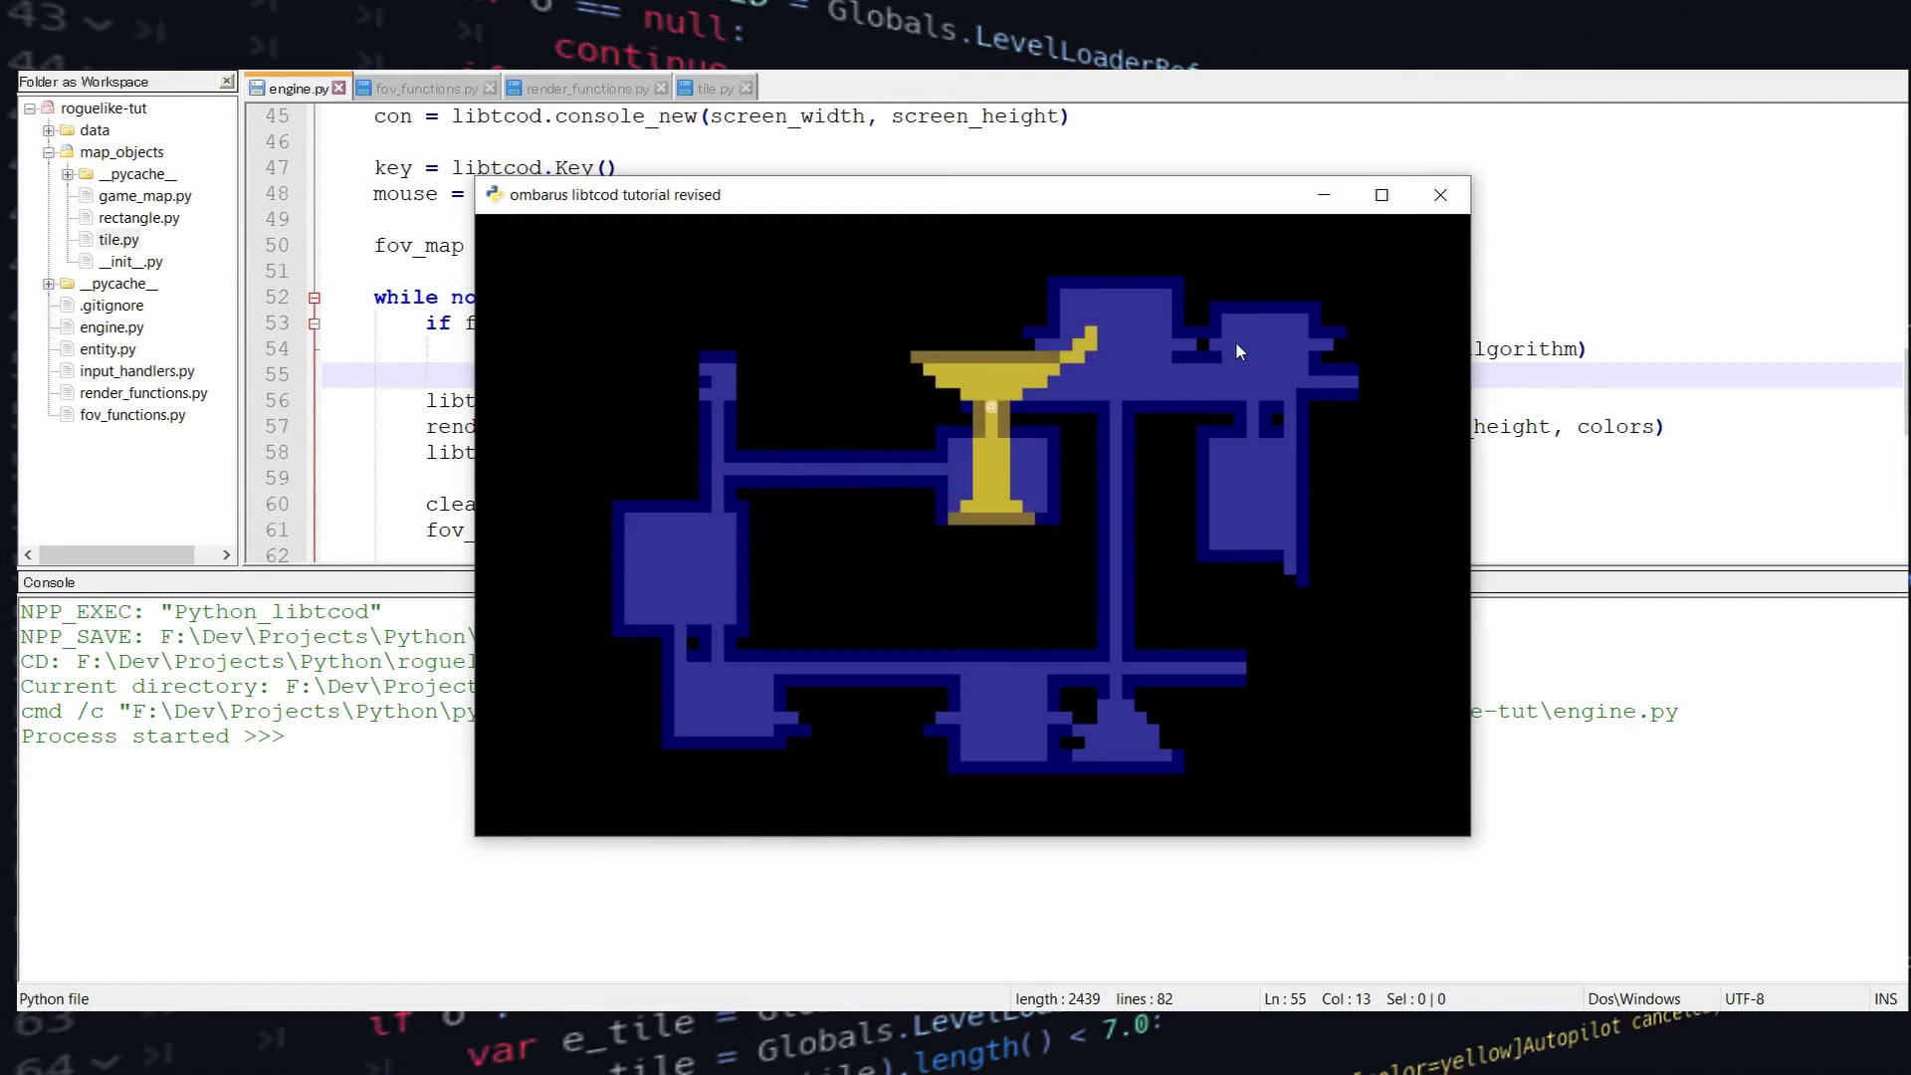
pyautogui.press('Up')
pyautogui.press('Up')
pyautogui.press('Up')
pyautogui.press('Left')
pyautogui.press('Left')
pyautogui.press('Left')
pyautogui.press('Left')
pyautogui.press('Left')
pyautogui.press('Left')
pyautogui.press('Left')
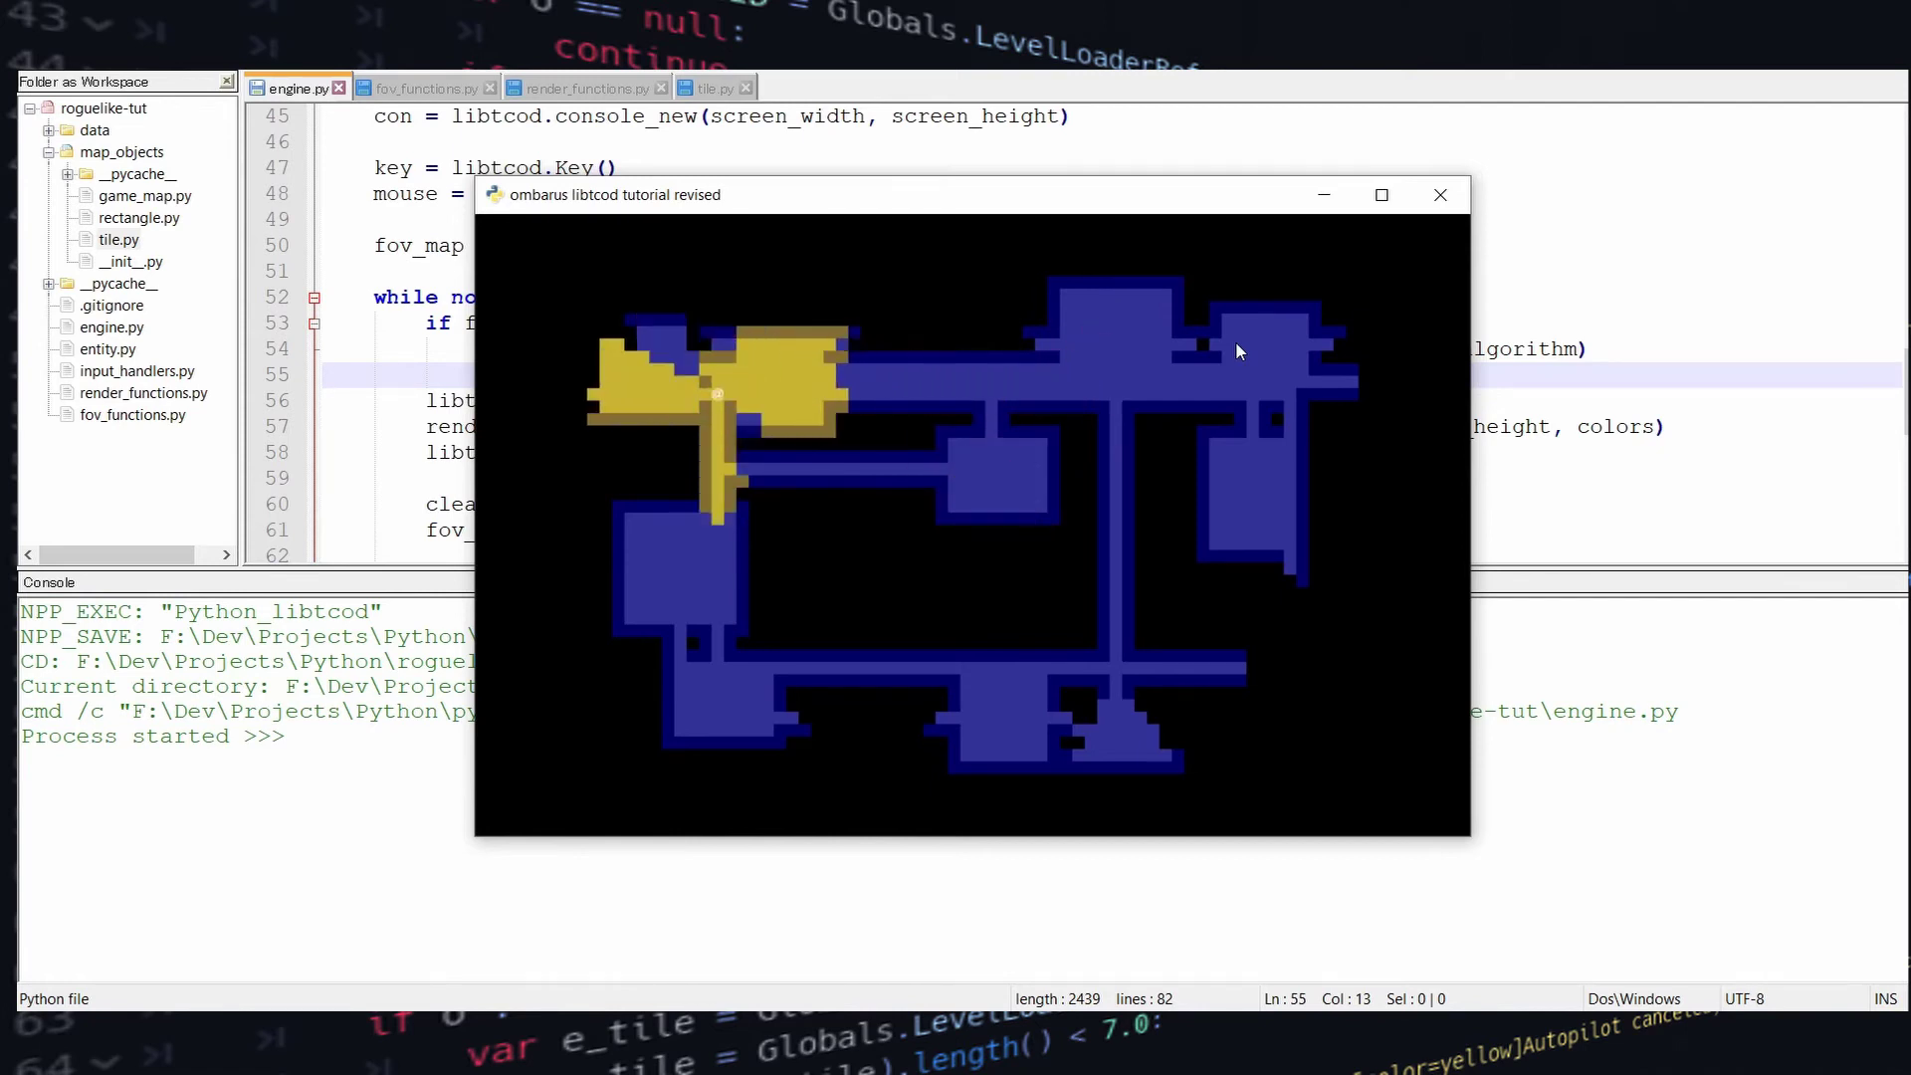
pyautogui.press('Up')
pyautogui.press('Up')
pyautogui.press('Left')
pyautogui.press('Left')
pyautogui.press('Left')
pyautogui.press('Left')
pyautogui.press('Left')
pyautogui.press('Left')
pyautogui.press('Left')
pyautogui.press('Left')
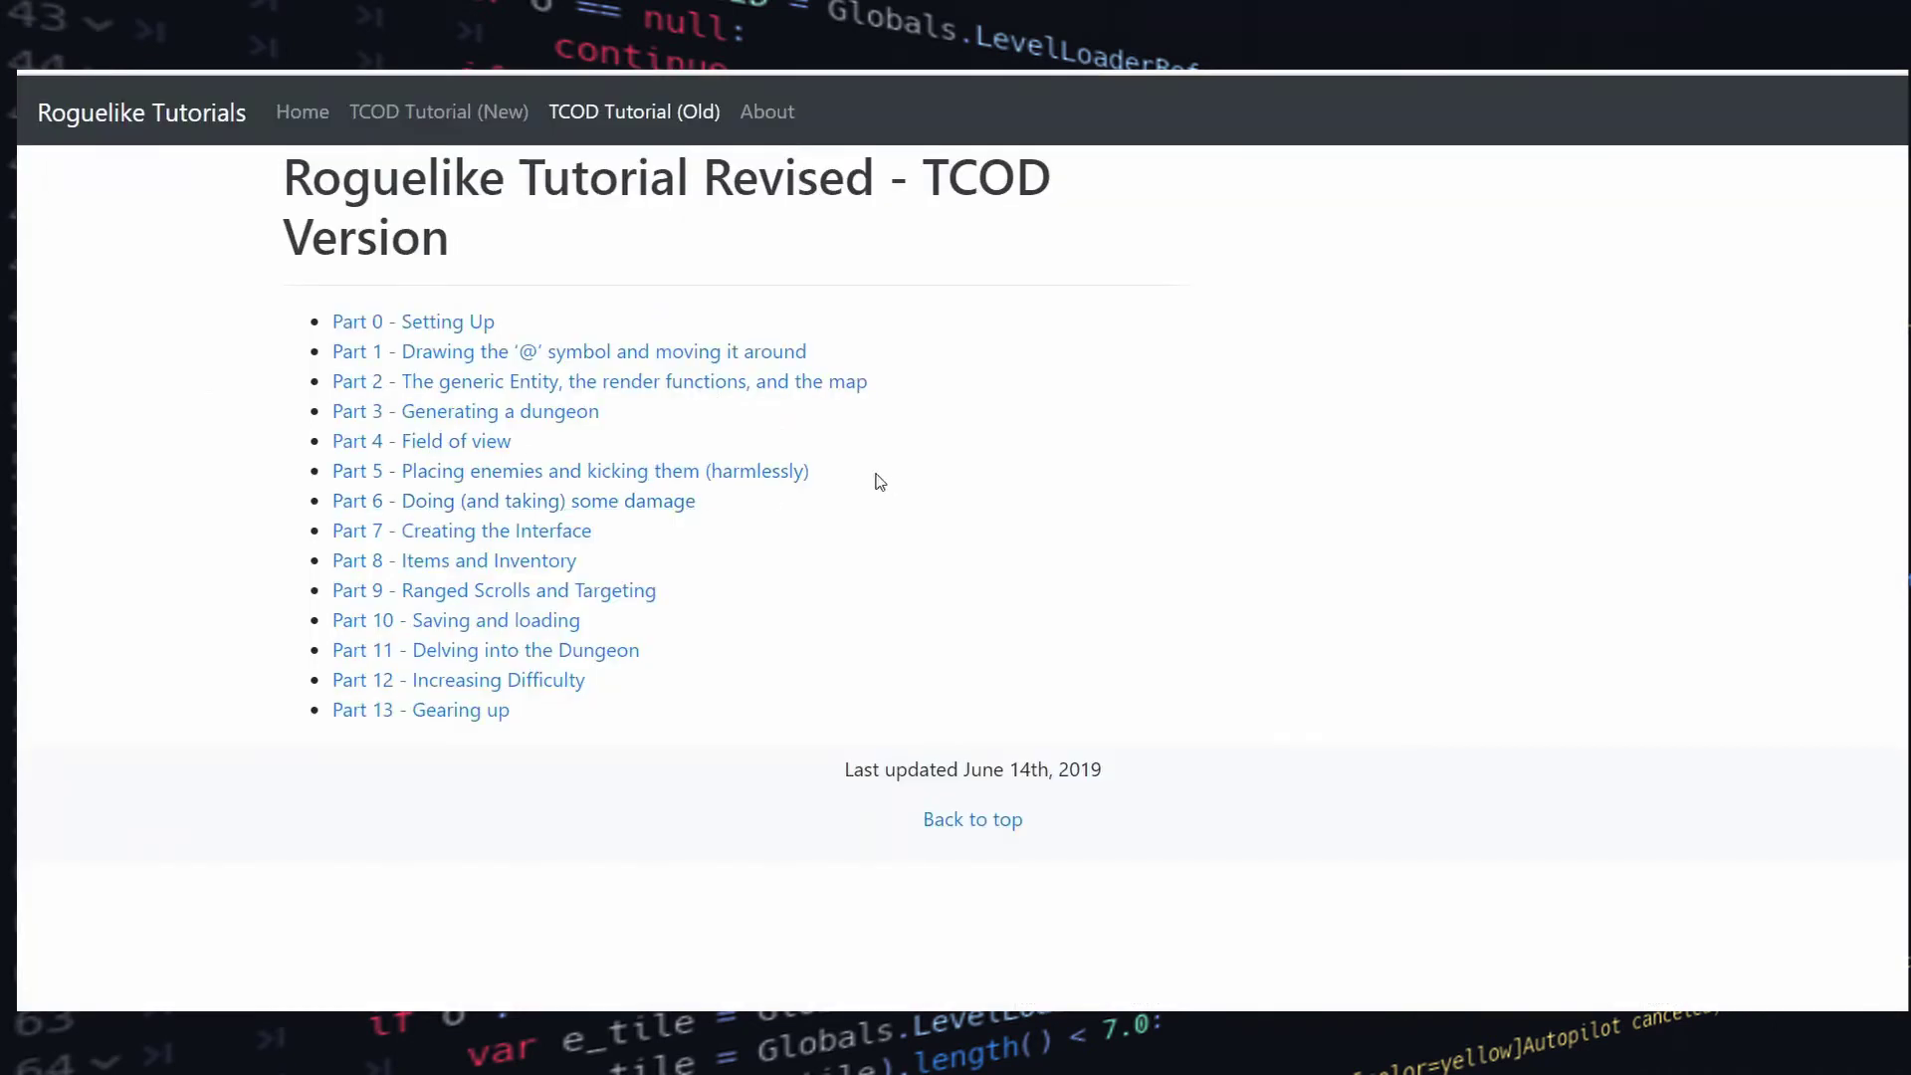
pyautogui.moveTo(877, 479); pyautogui.dragTo(352, 473)
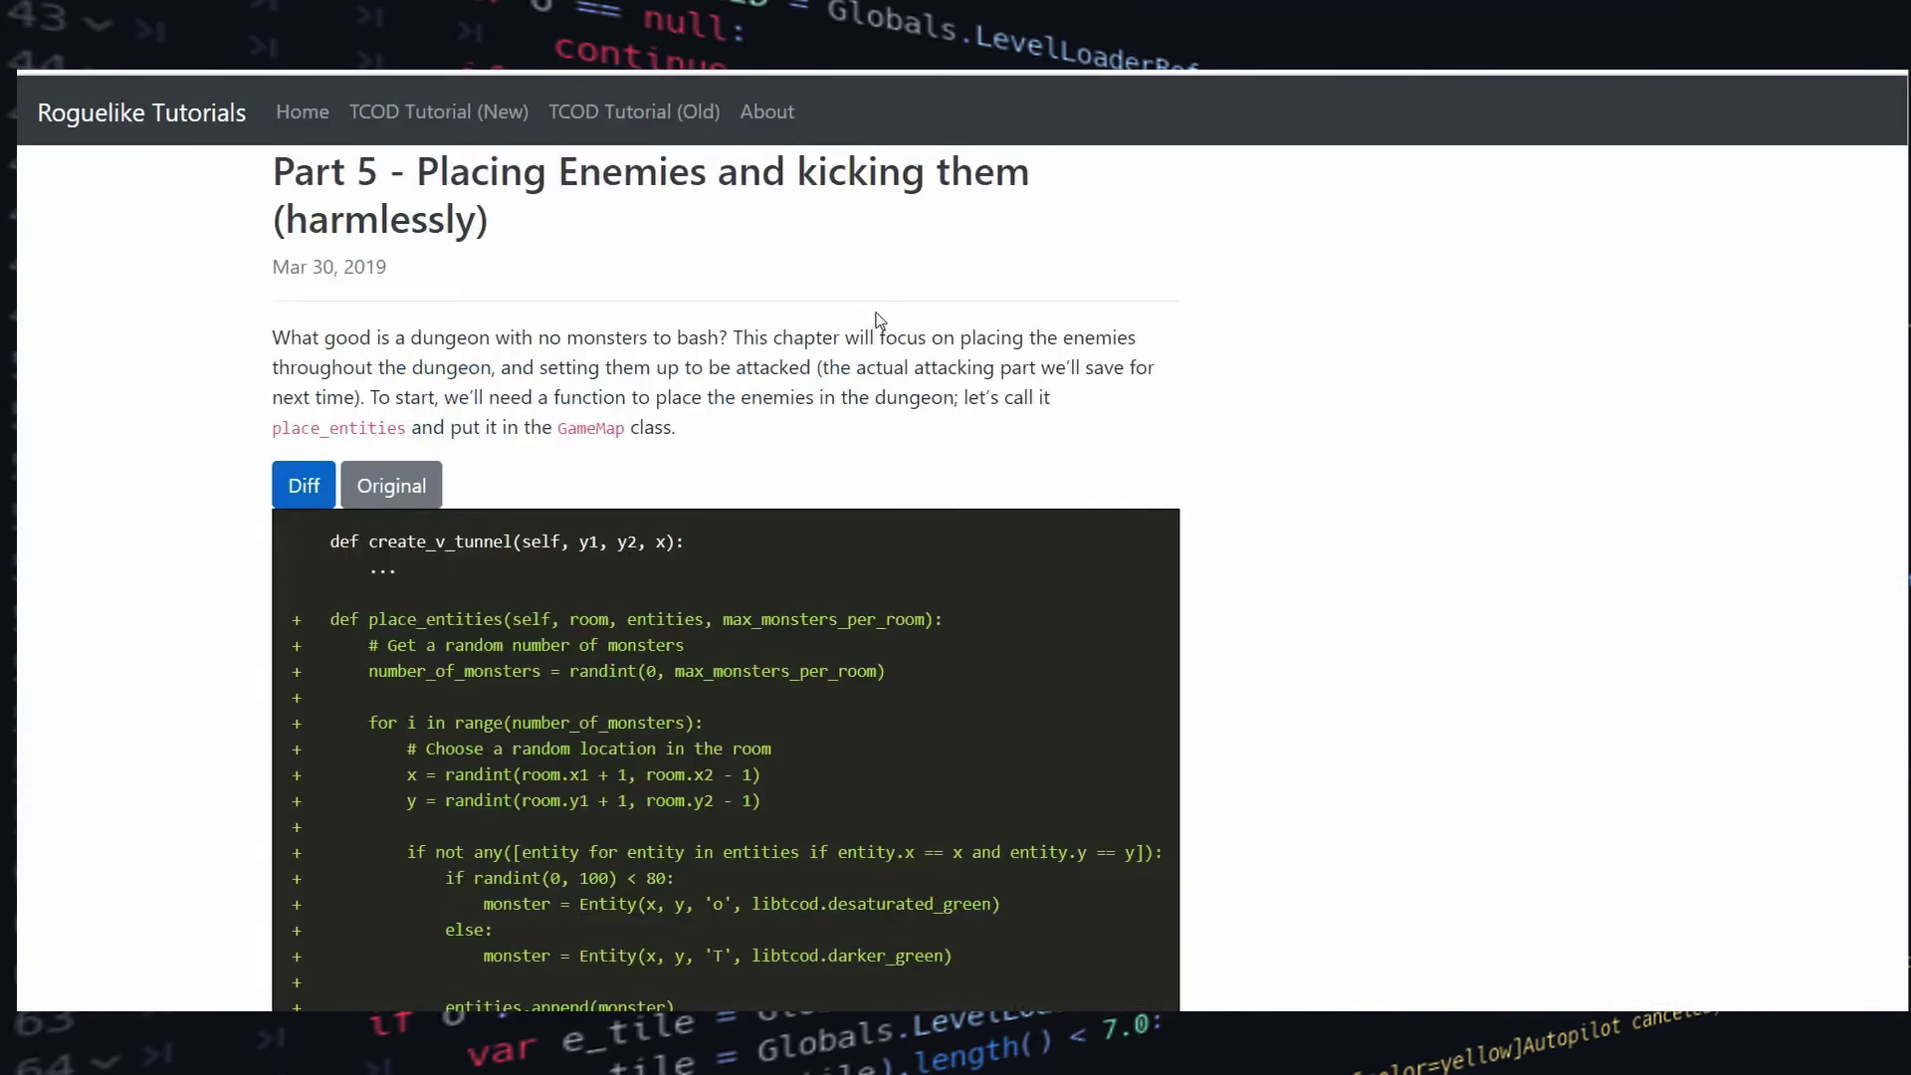
pyautogui.scroll(-1, 1065, 335)
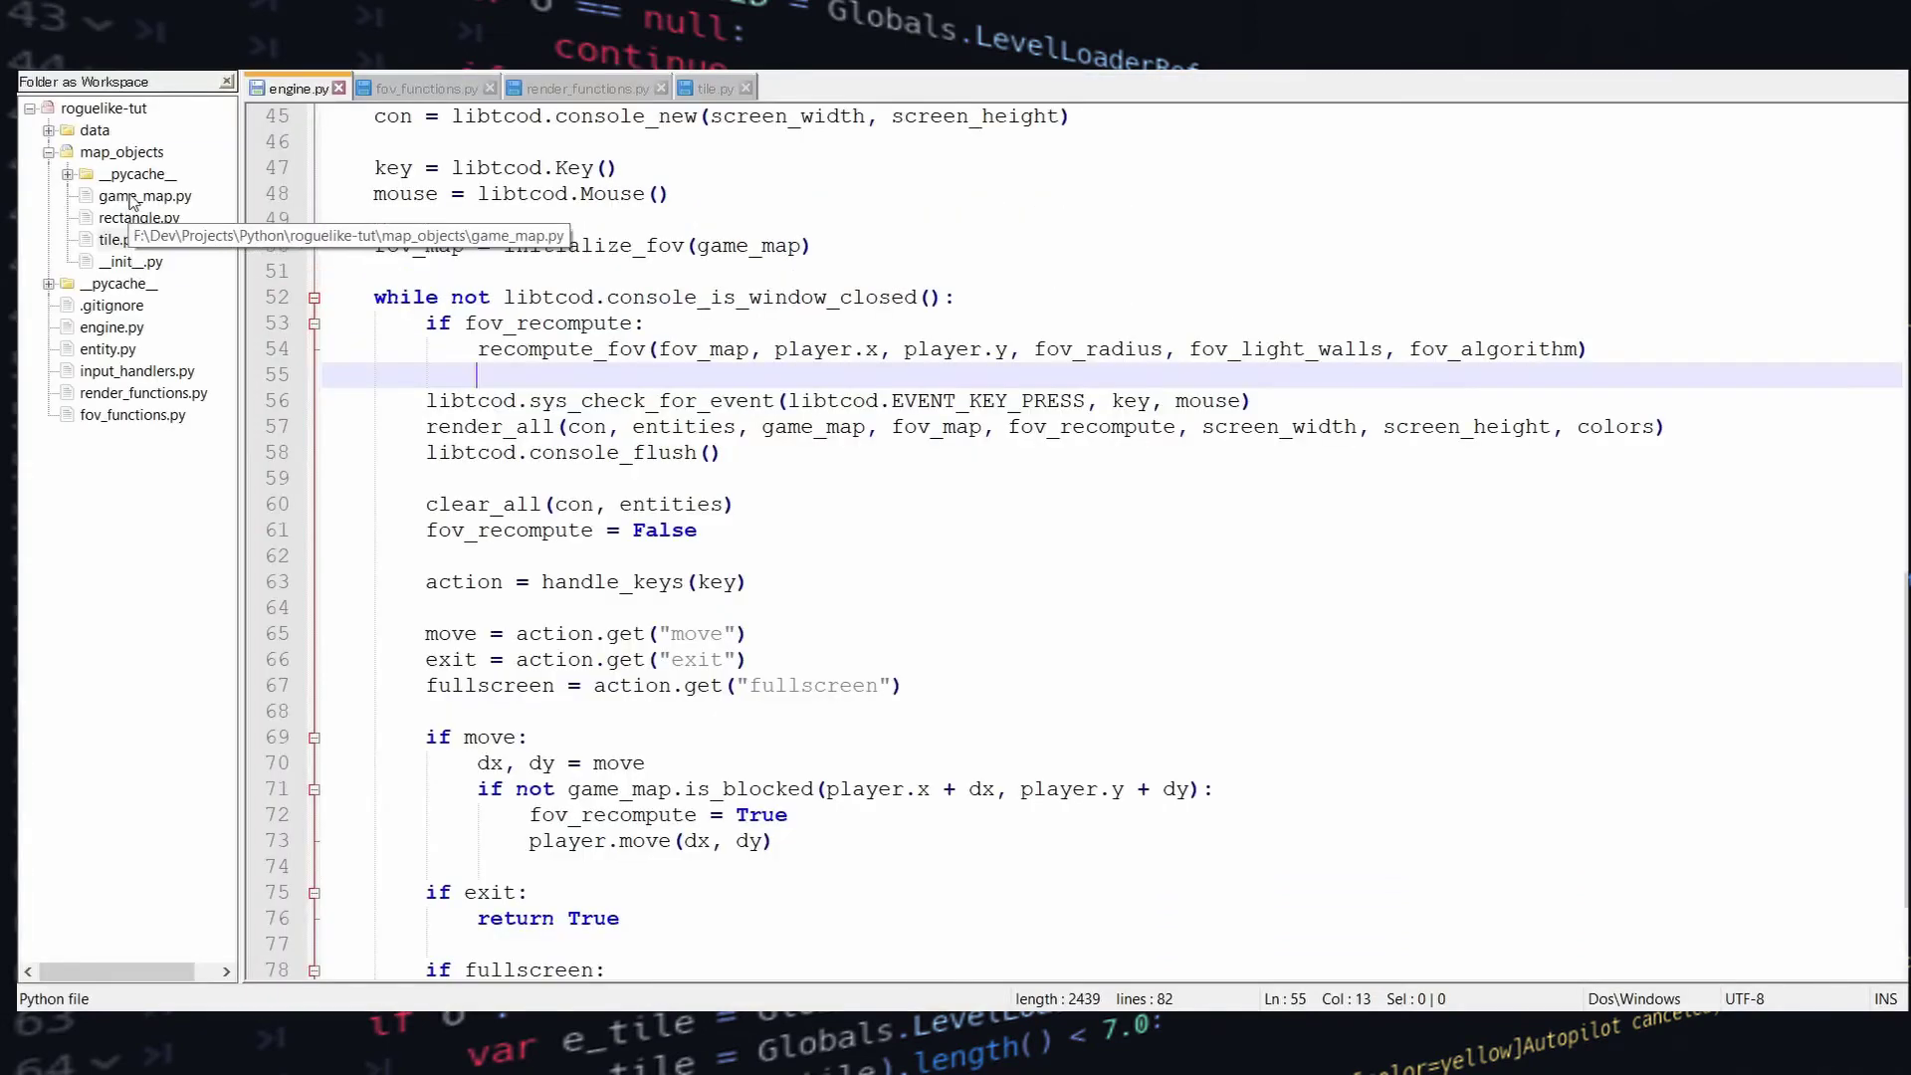
# Open game_map.py and start a place_entities method after is_blocked, taking max_monsters_per_room
pyautogui.doubleClick(134, 199)
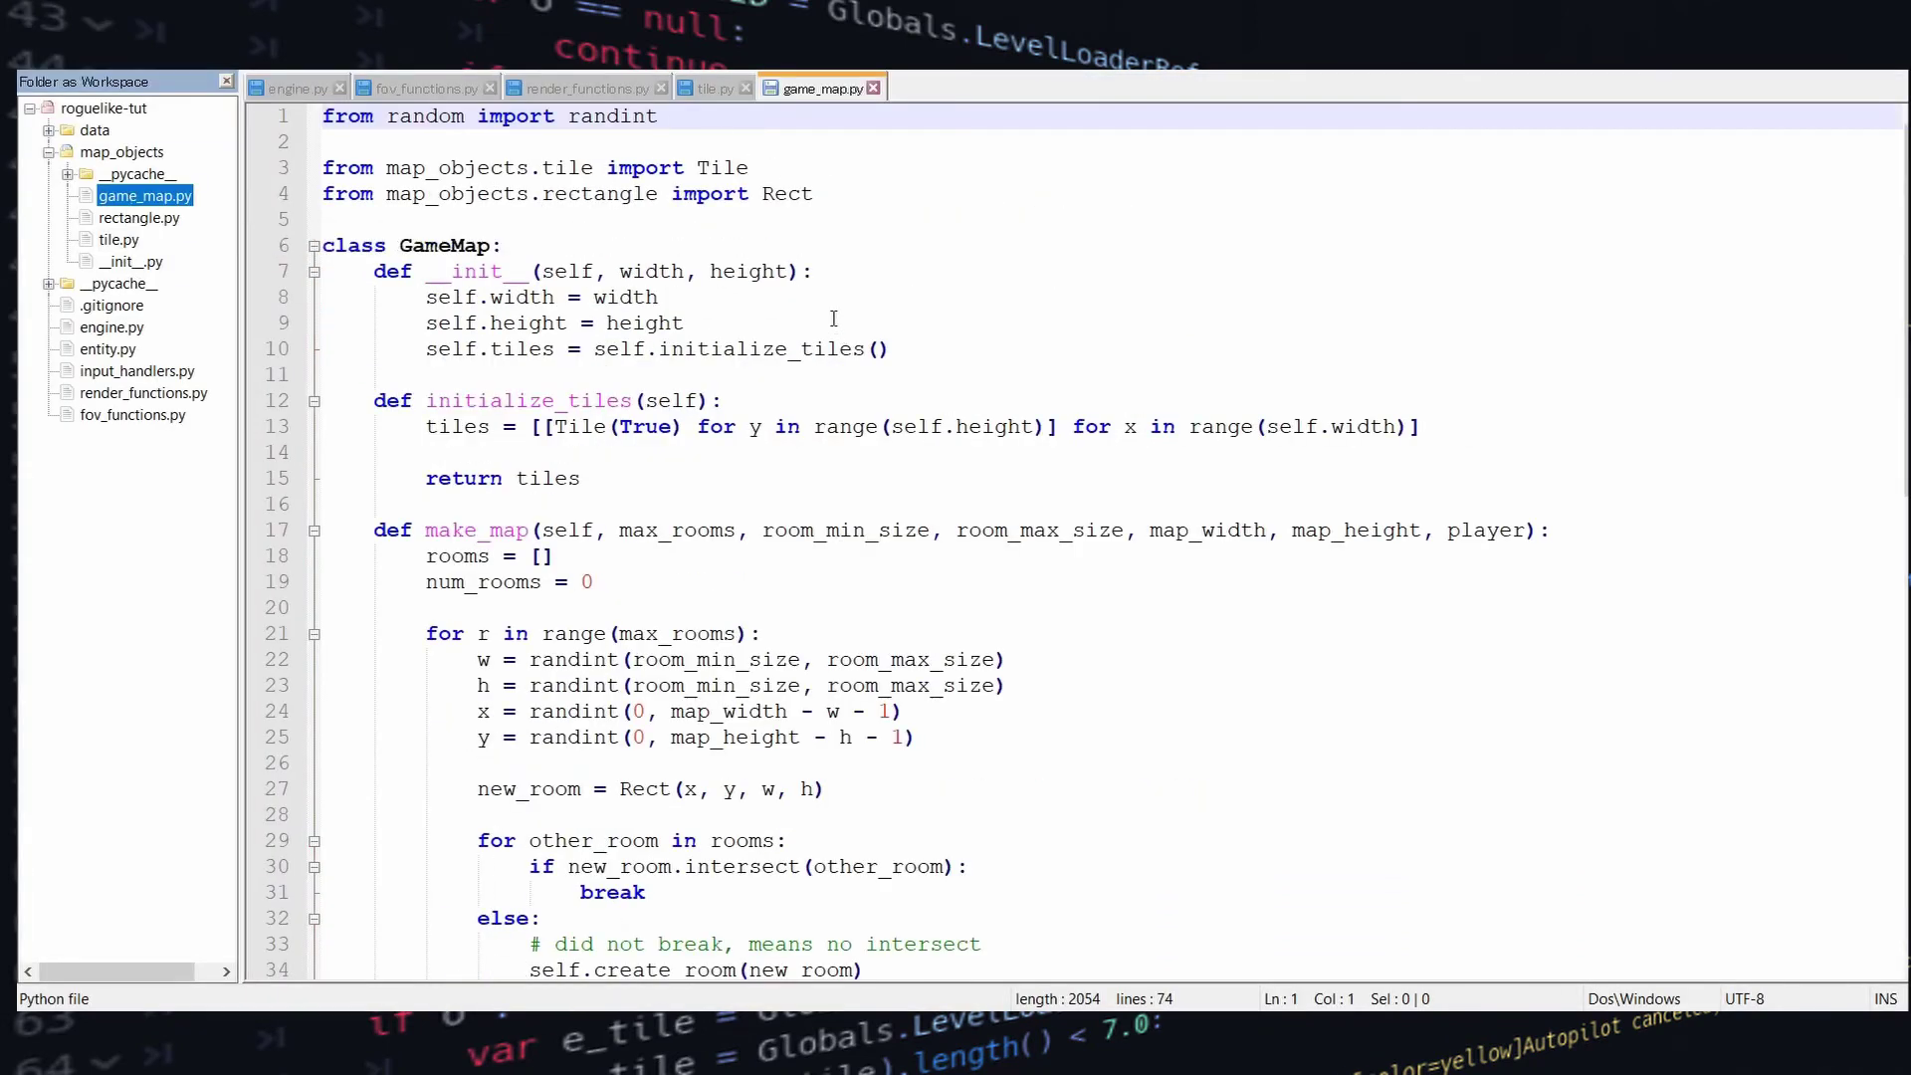
pyautogui.click(619, 270)
pyautogui.scroll(-2, 673, 299)
pyautogui.scroll(-12, 837, 323)
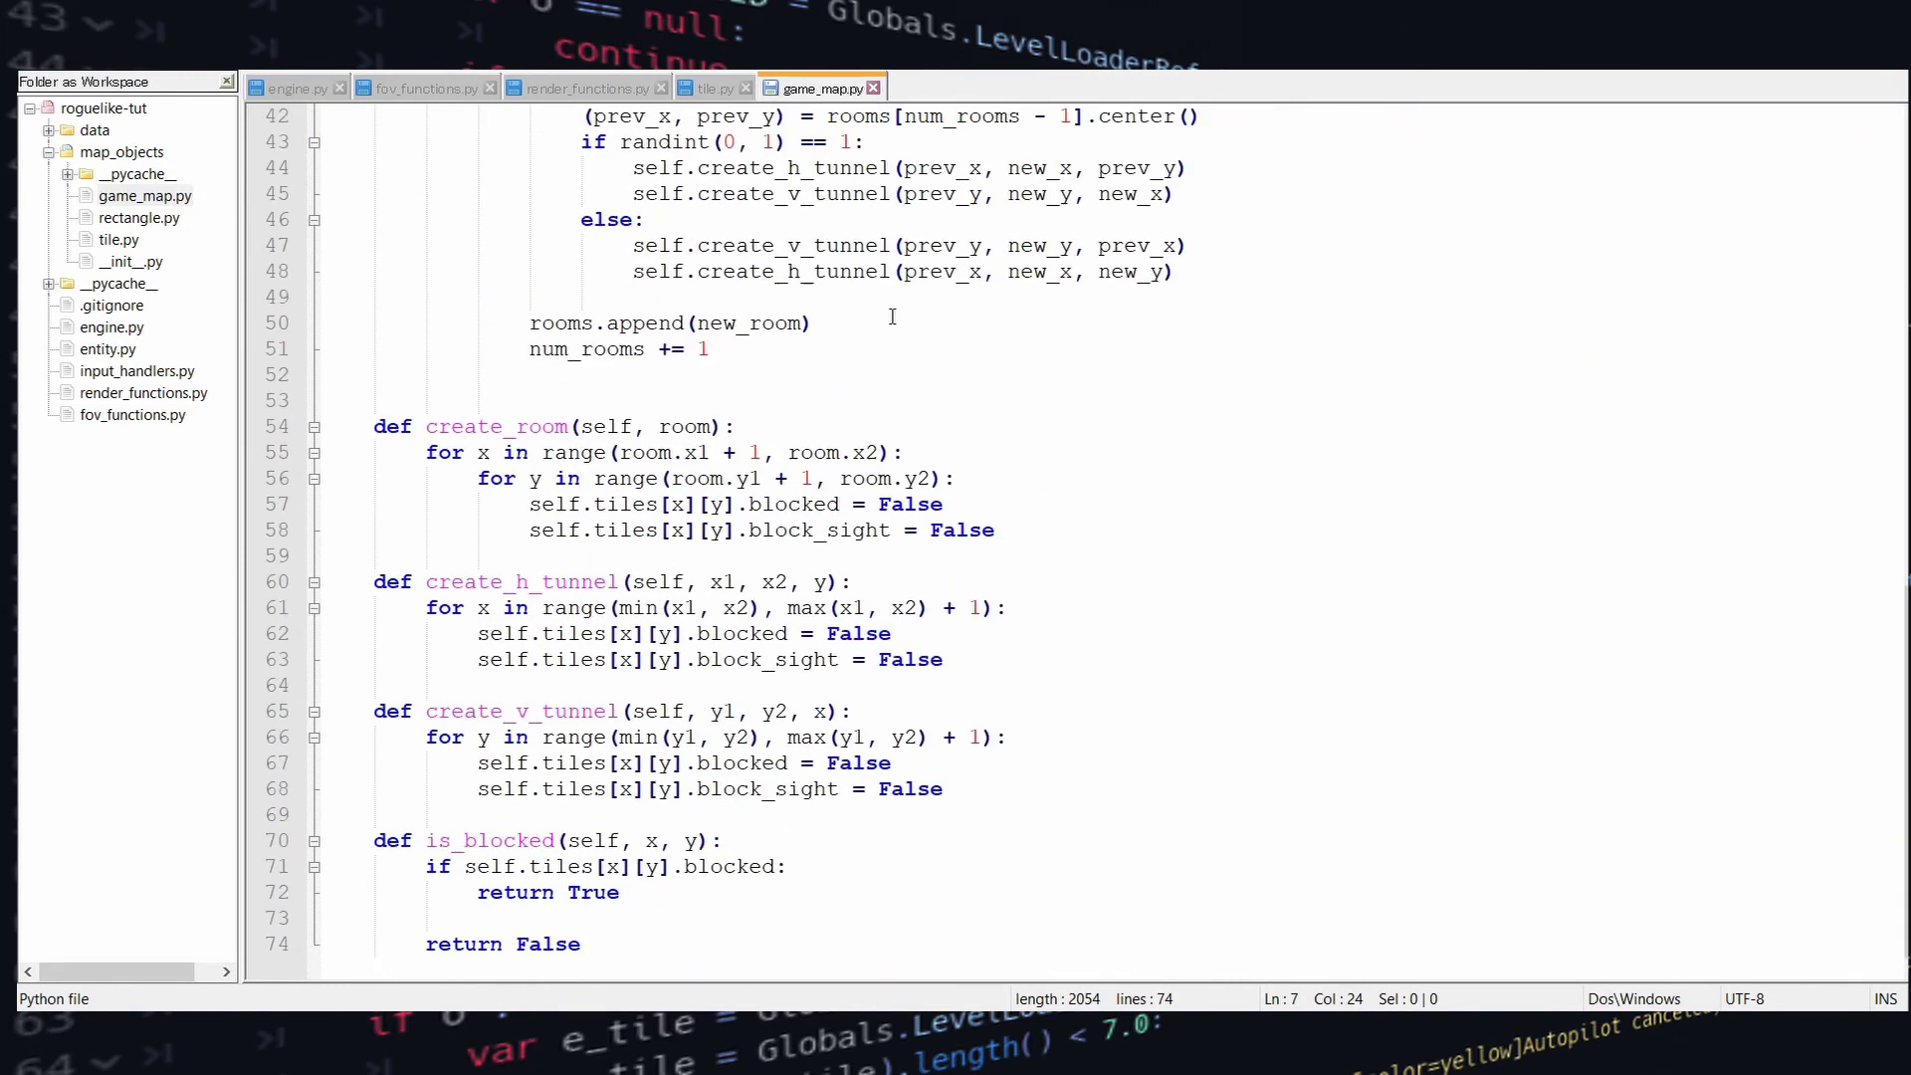
pyautogui.click(626, 384)
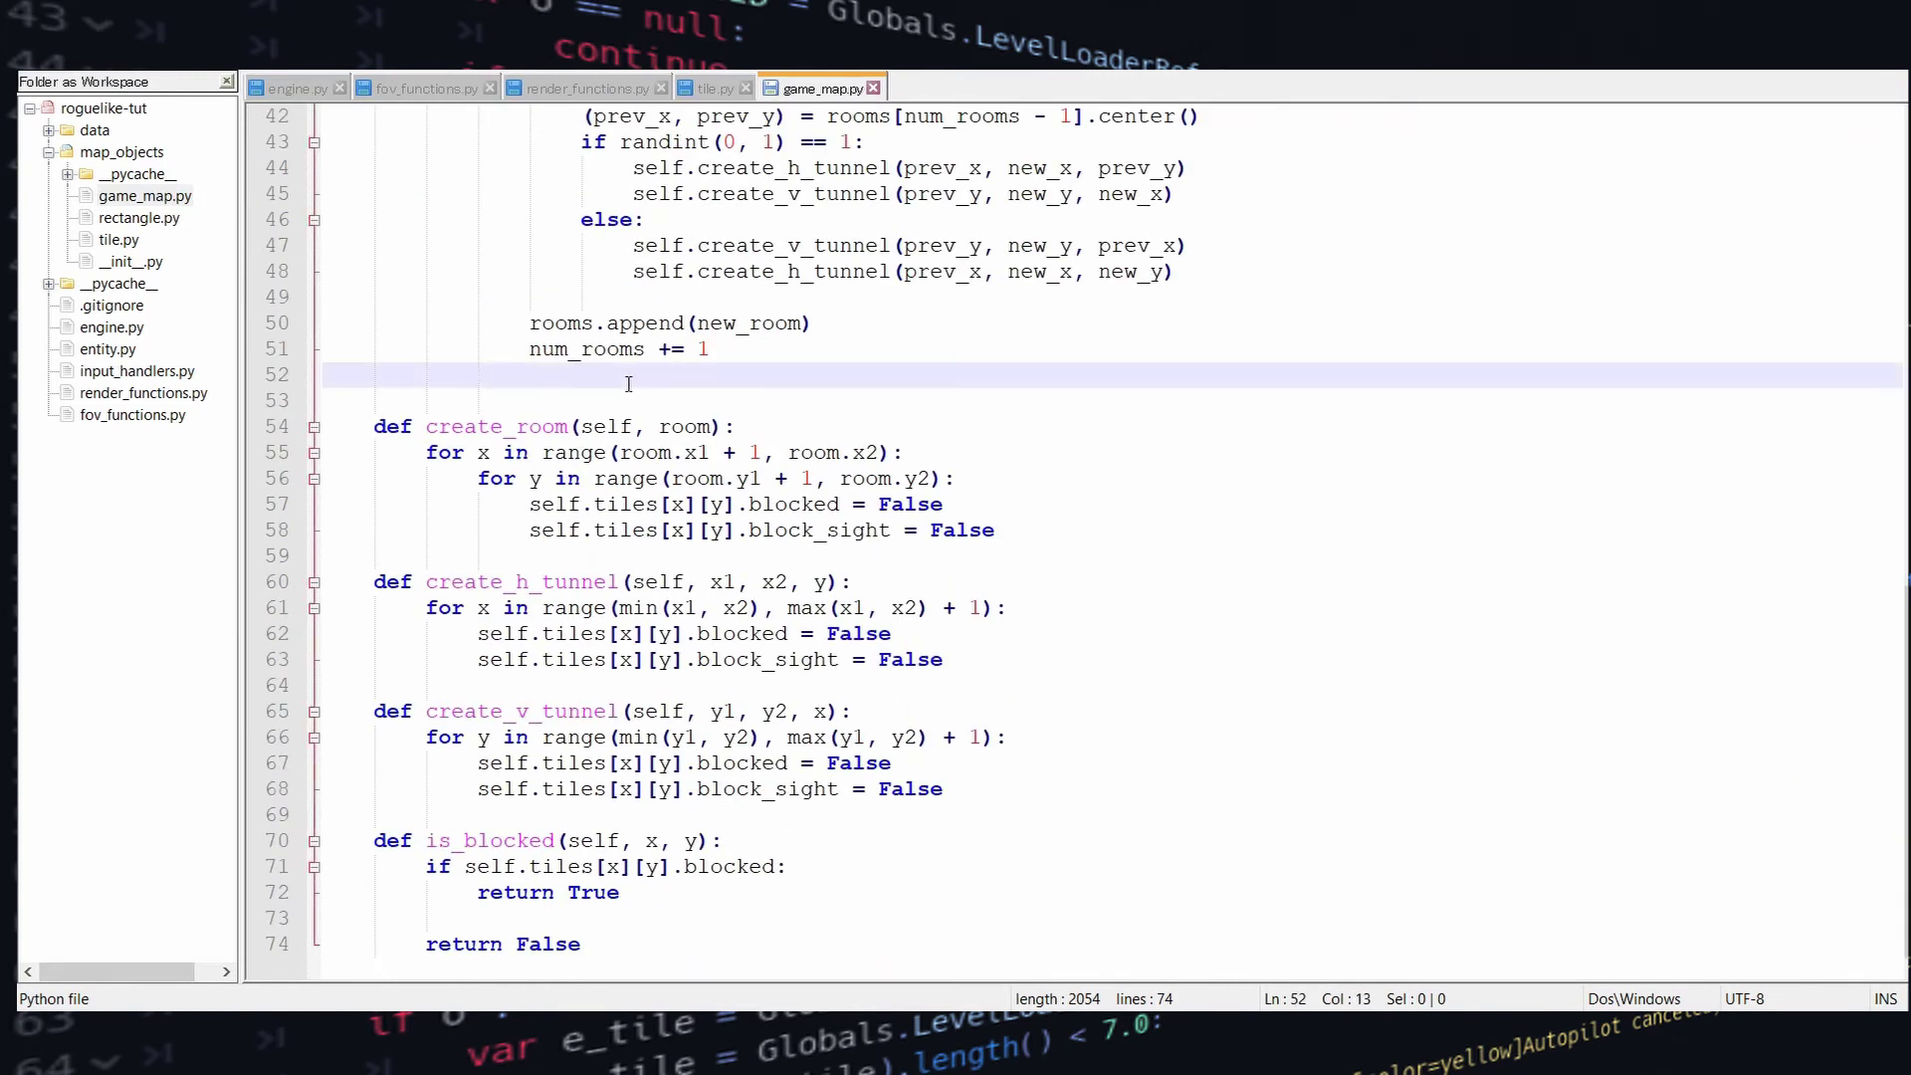
pyautogui.click(636, 944)
pyautogui.press('Return')
pyautogui.press('Return')
pyautogui.press('Return')
pyautogui.press('Up')
pyautogui.write('place_entities(self, room, entities, max_monsters_per_room):')
pyautogui.press('Return')
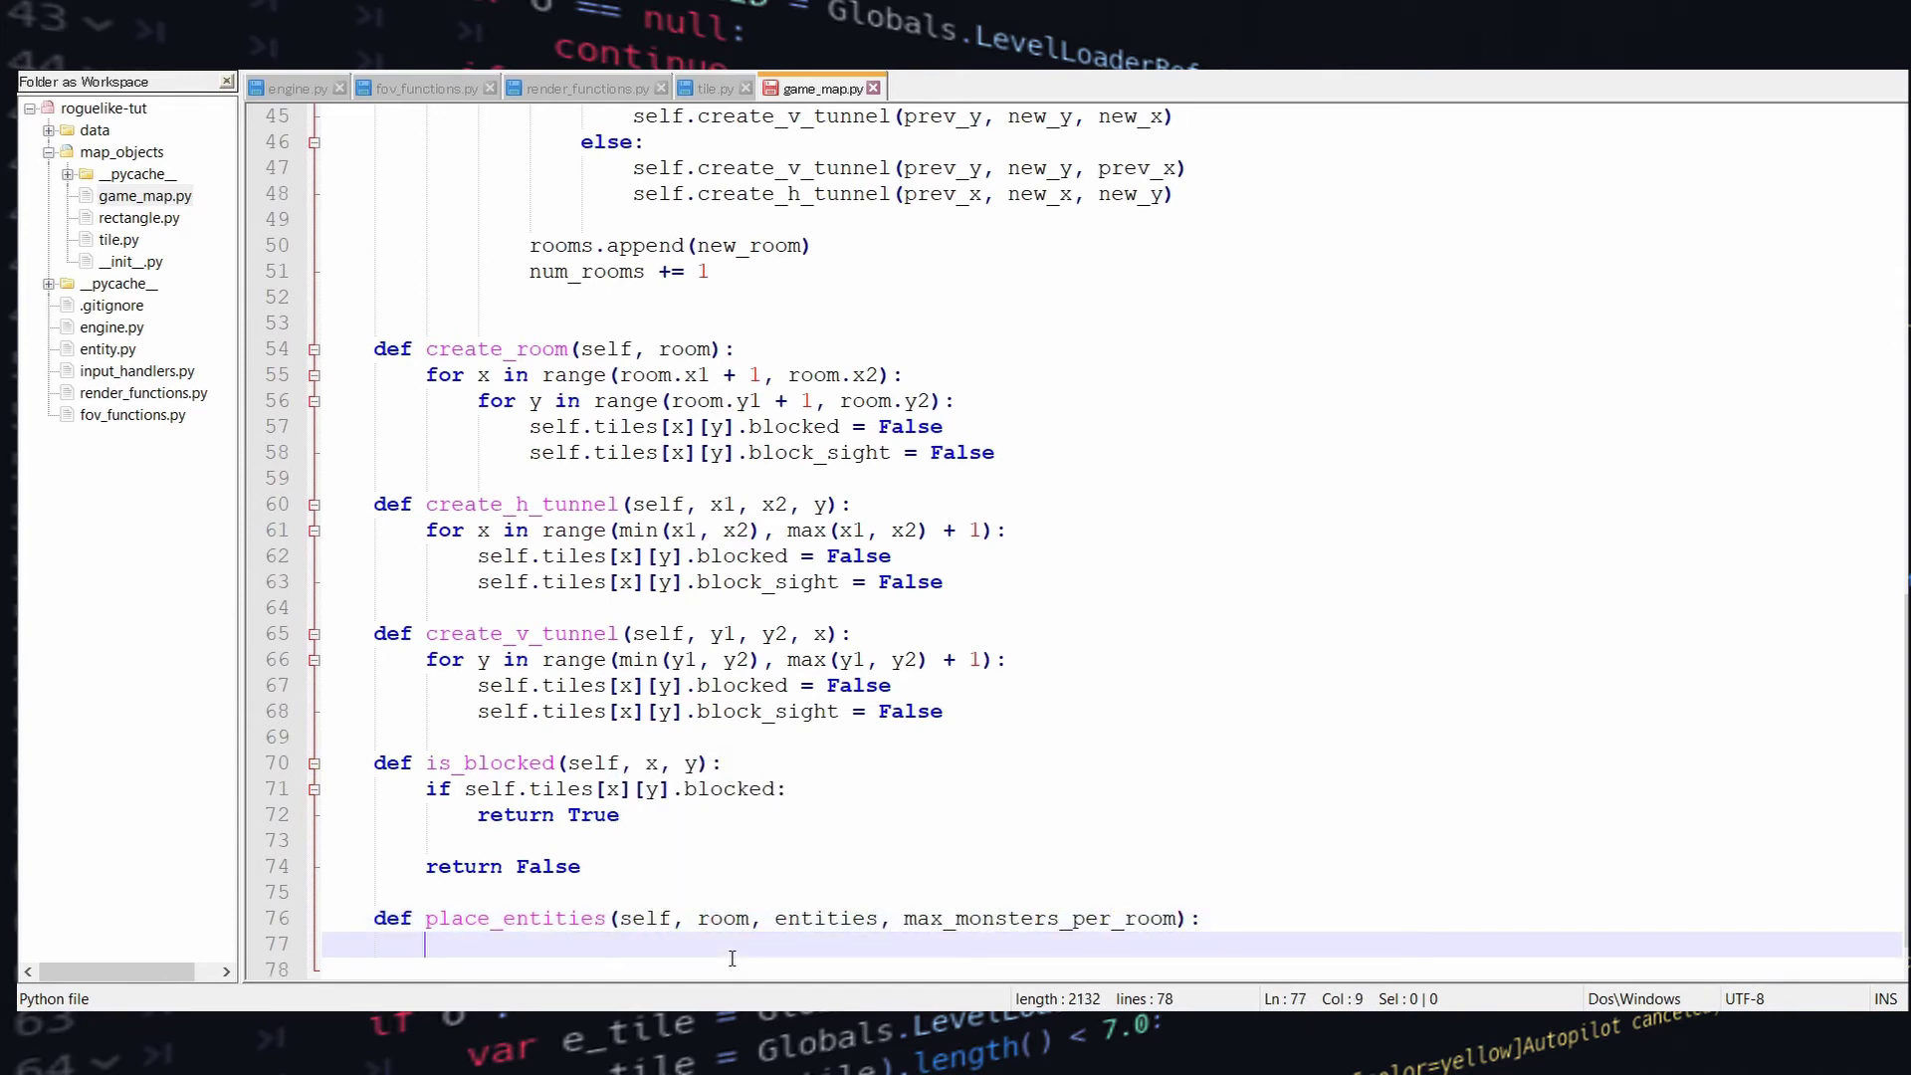
pyautogui.write('number_of_monsters = randint(0, max_monsters_per_room)')
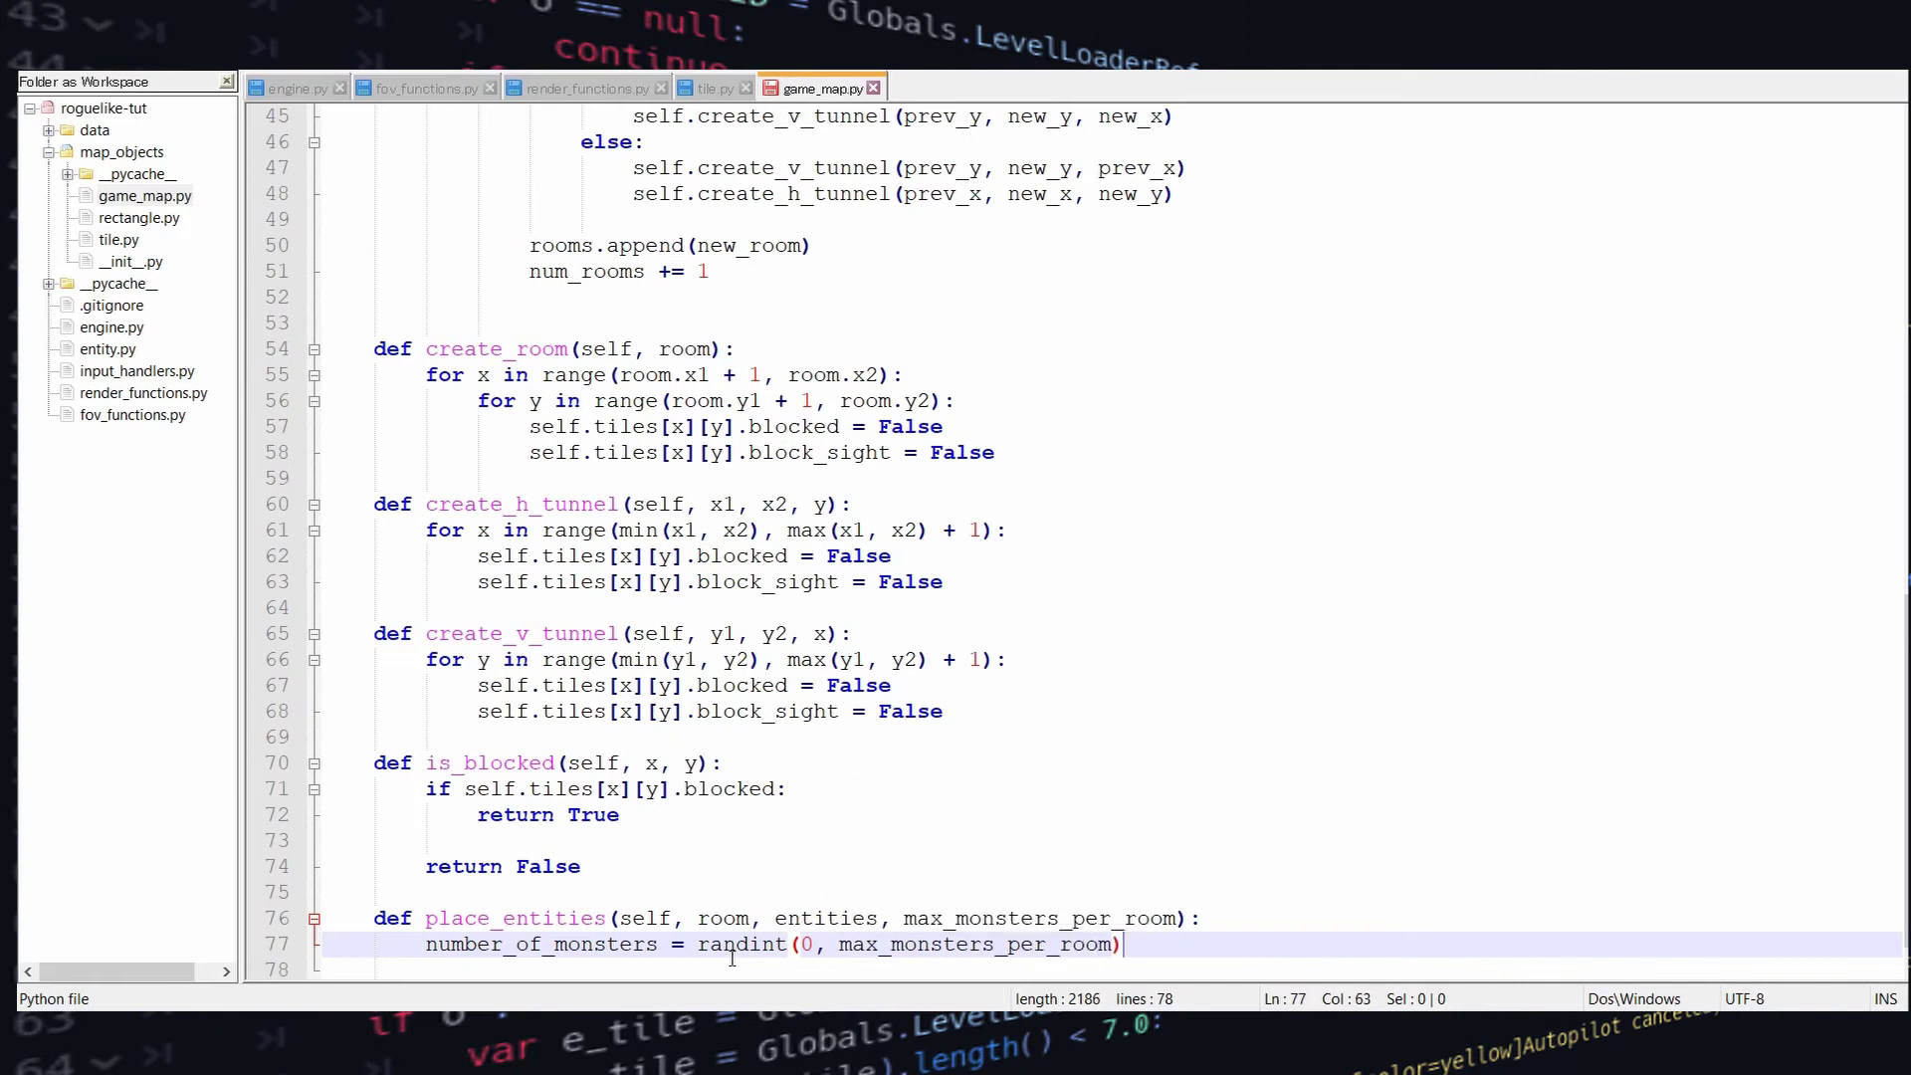
pyautogui.press('Return')
pyautogui.press('Return')
pyautogui.write('for i in range(')
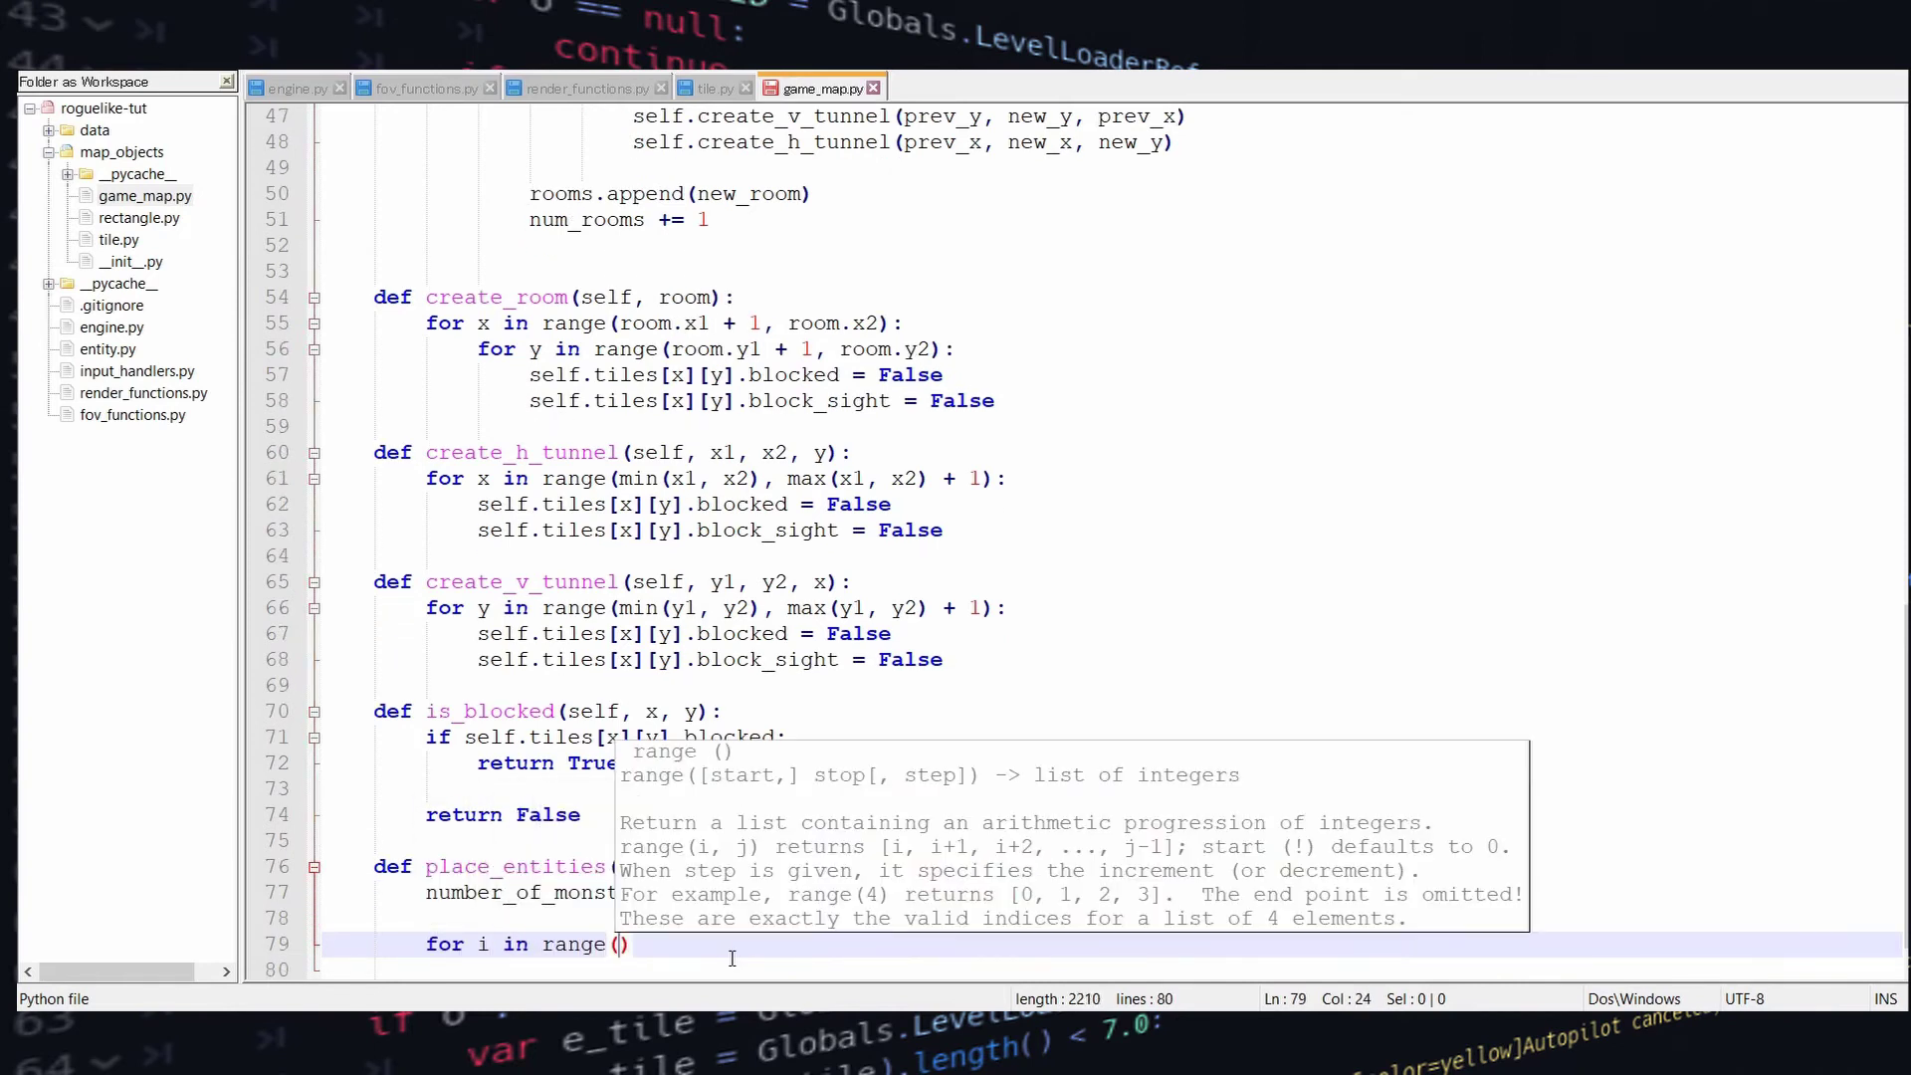
pyautogui.write('umber_of_monsters)')
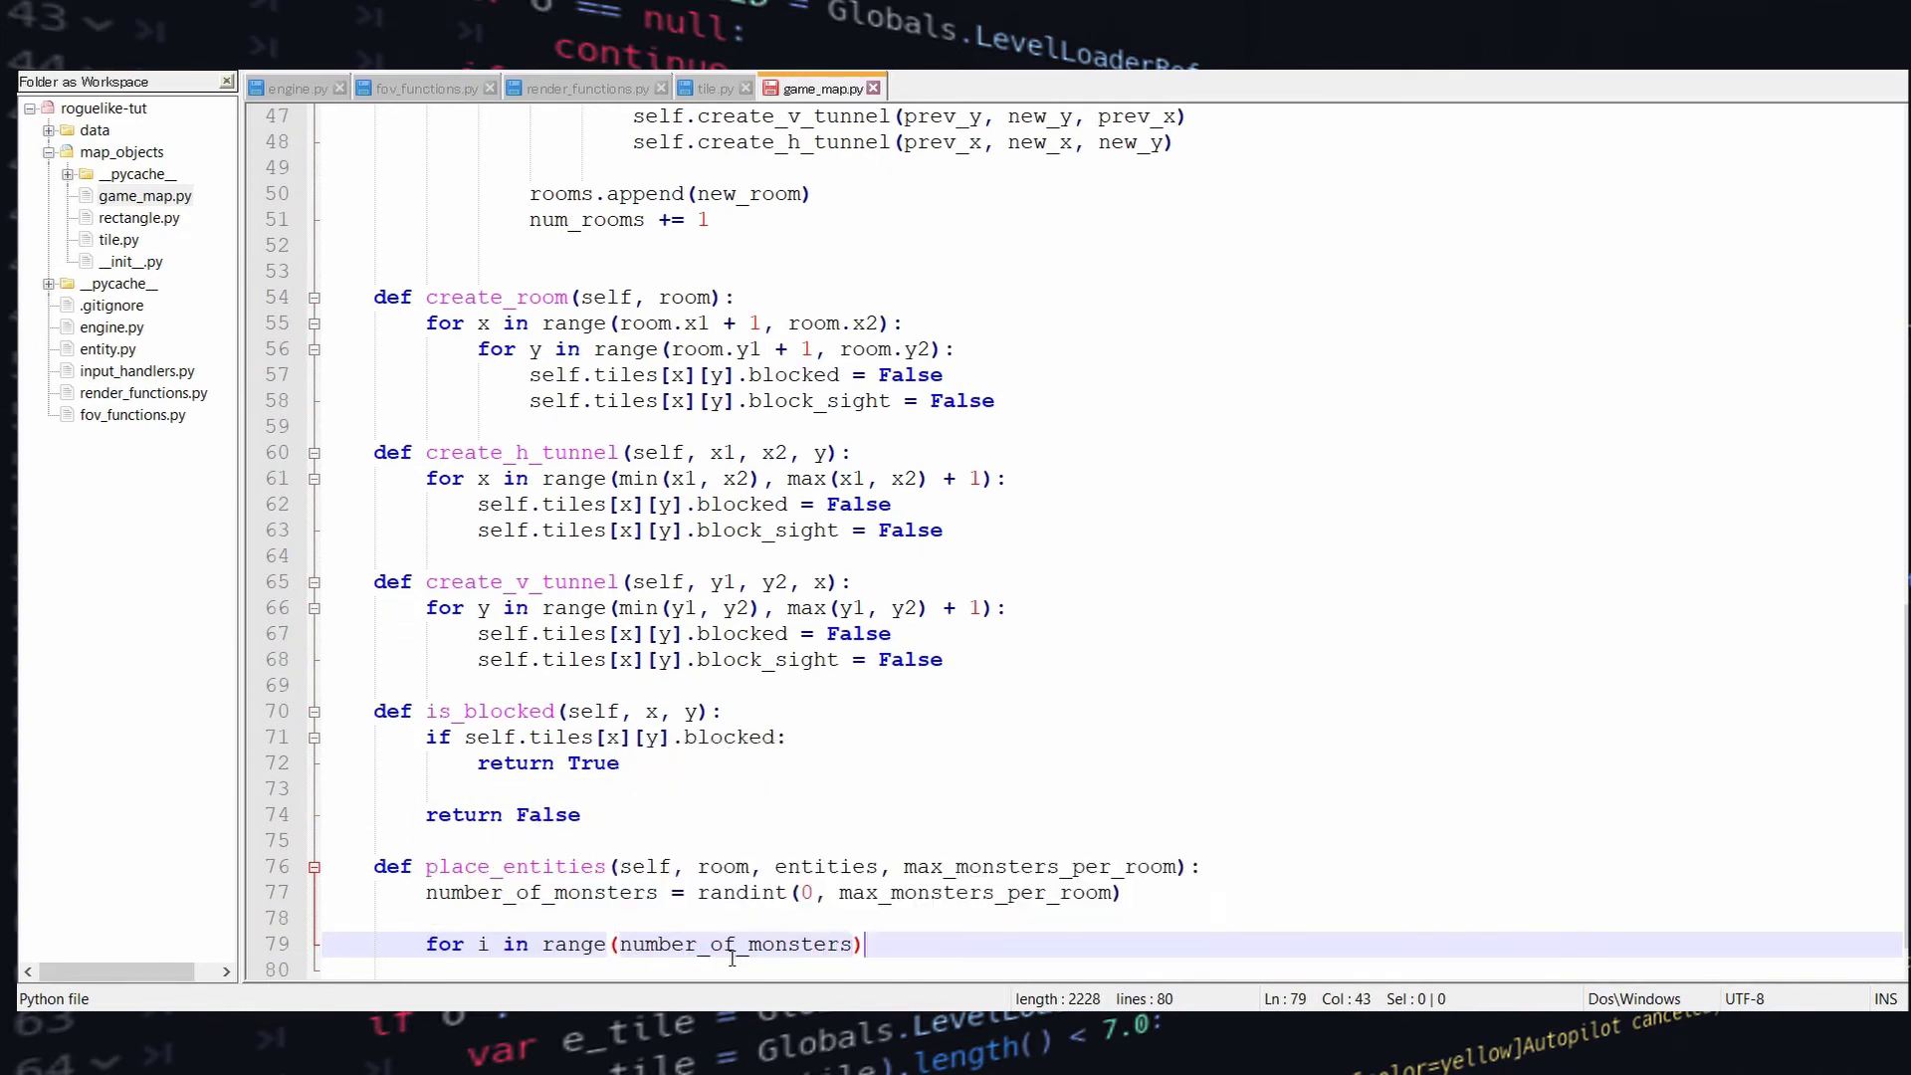
pyautogui.write(':')
# Write the loop picking random x and y in the room and checking entities for occupancy
pyautogui.press('Return')
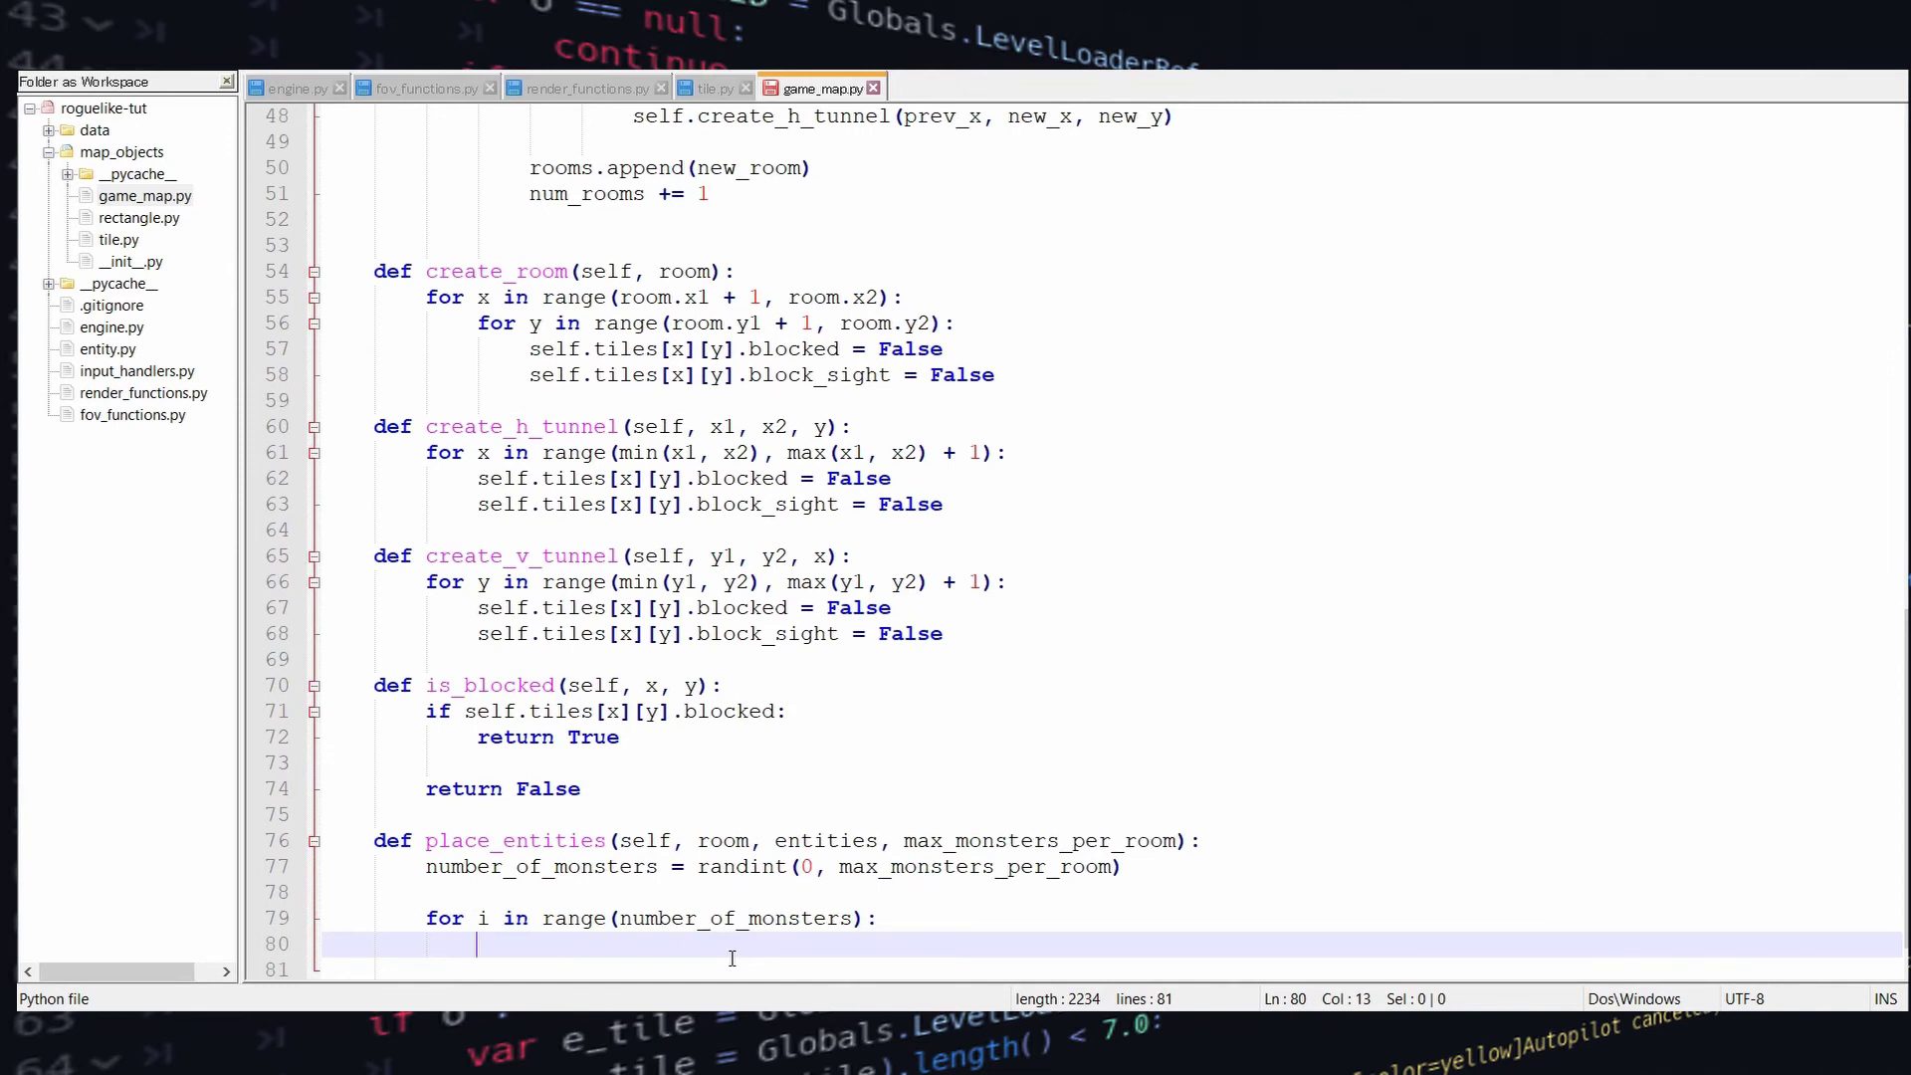
pyautogui.write('x = randint(room.x')
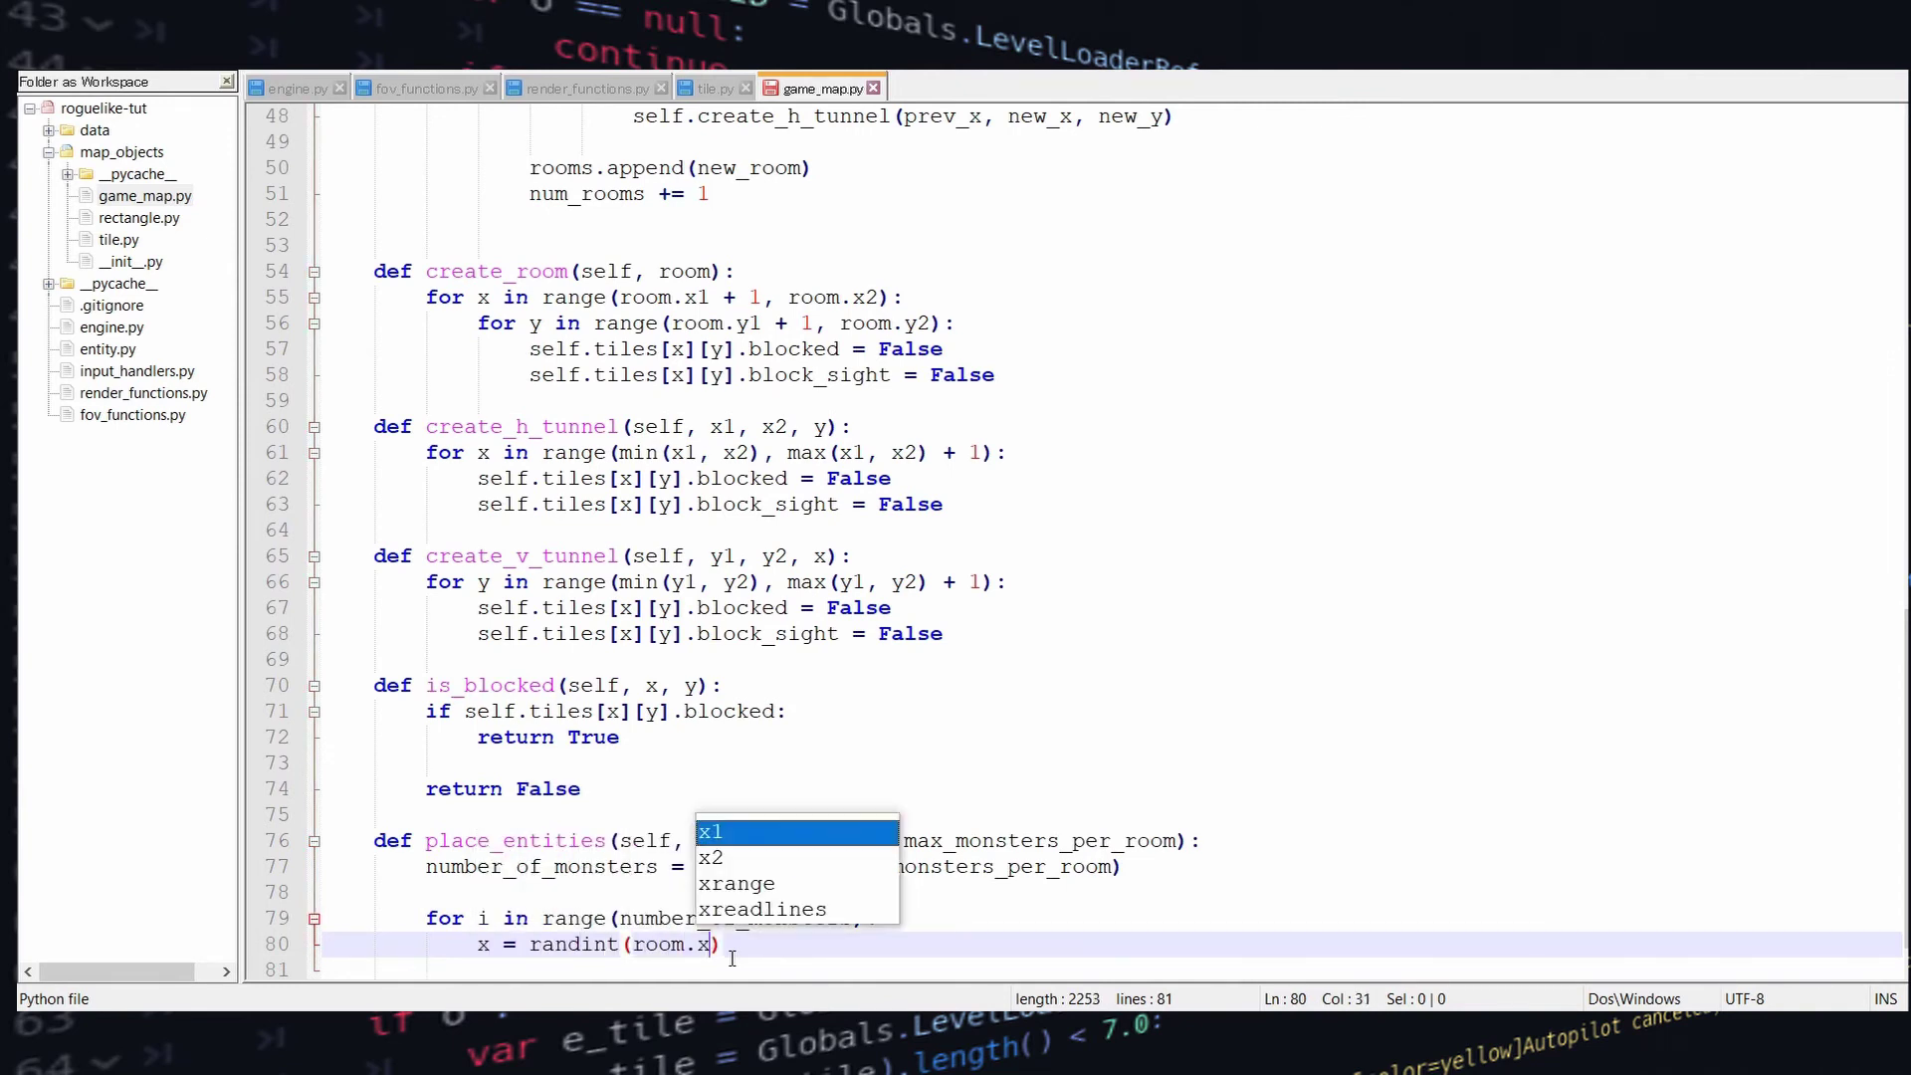
pyautogui.write('1 + 1, room.x2 - 1')
pyautogui.press('End')
pyautogui.press('Return')
pyautogui.write('y = randint(room.y1 +=, room.y2')
pyautogui.press('Return')
pyautogui.press('Return')
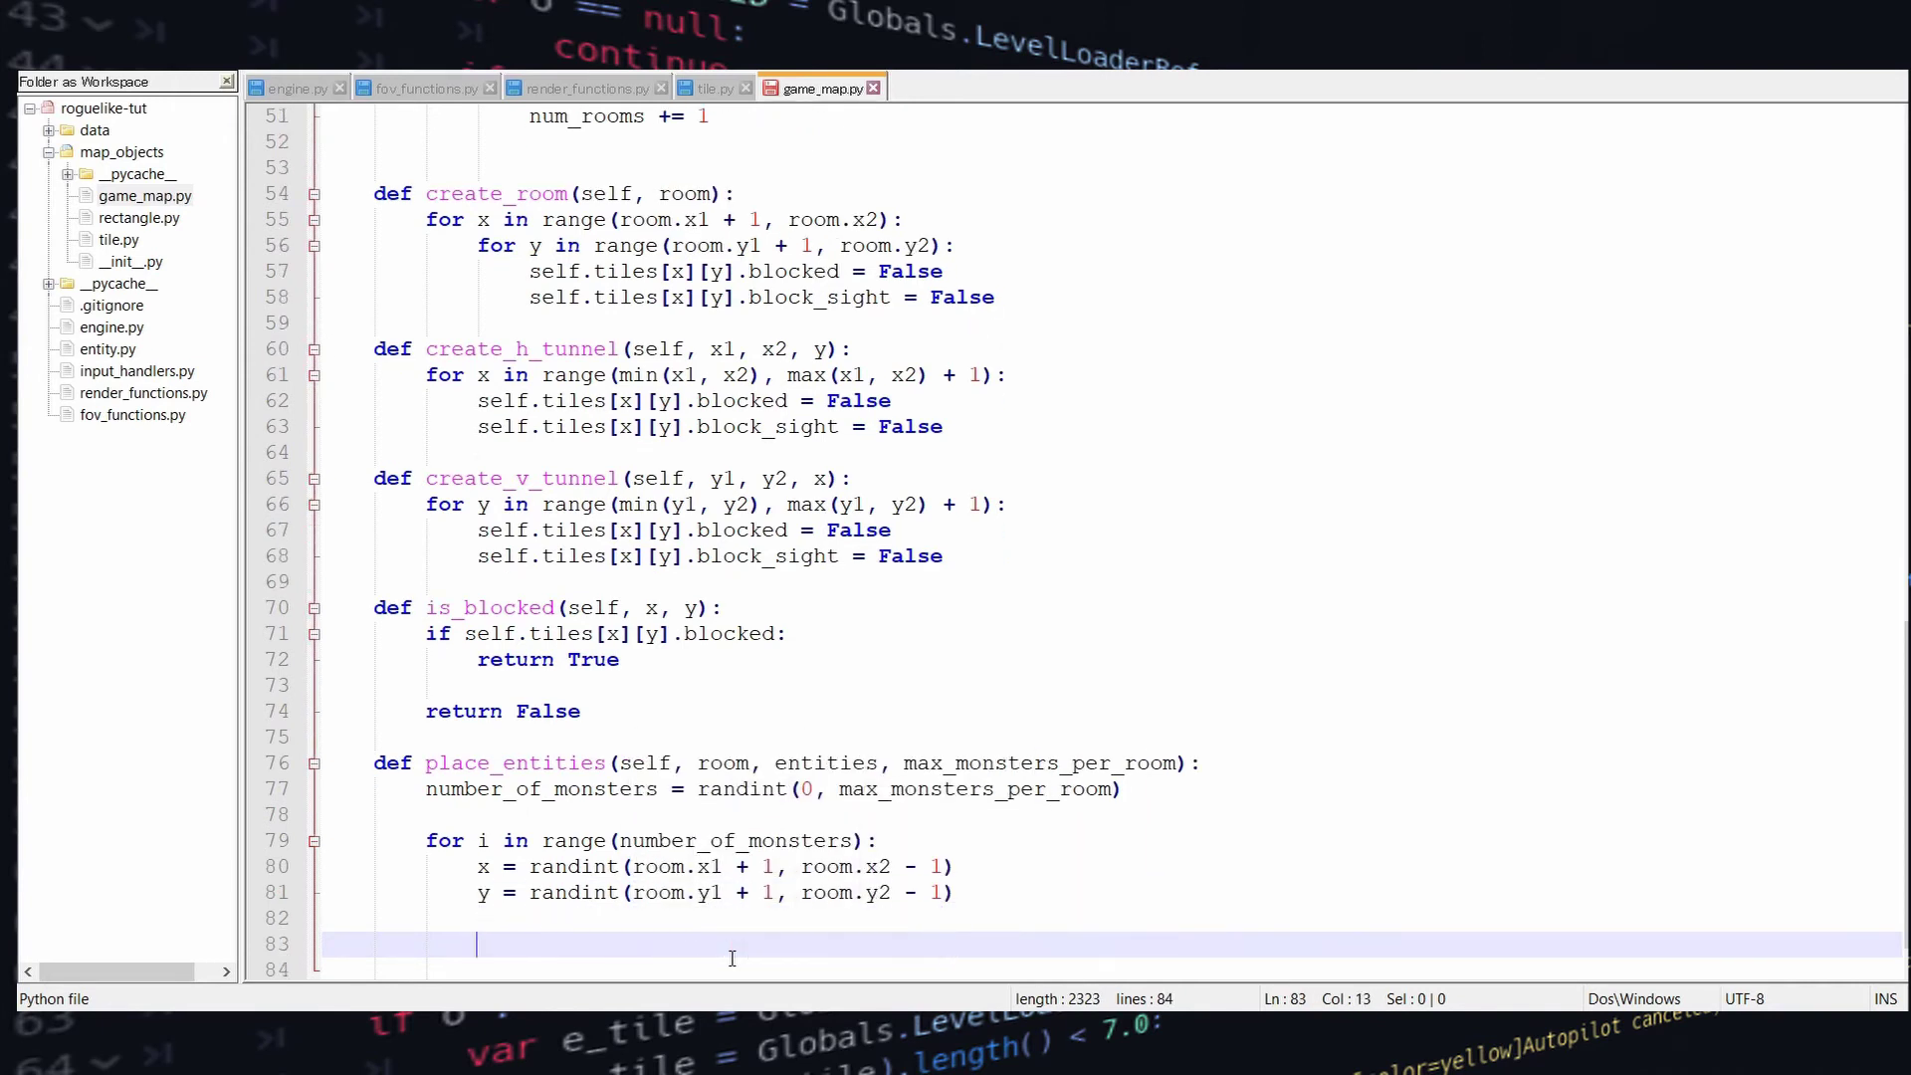
pyautogui.write('if not any(ent')
pyautogui.press('BackSpace')
pyautogui.press('BackSpace')
pyautogui.press('BackSpace')
pyautogui.write('[entity for entity in entities')
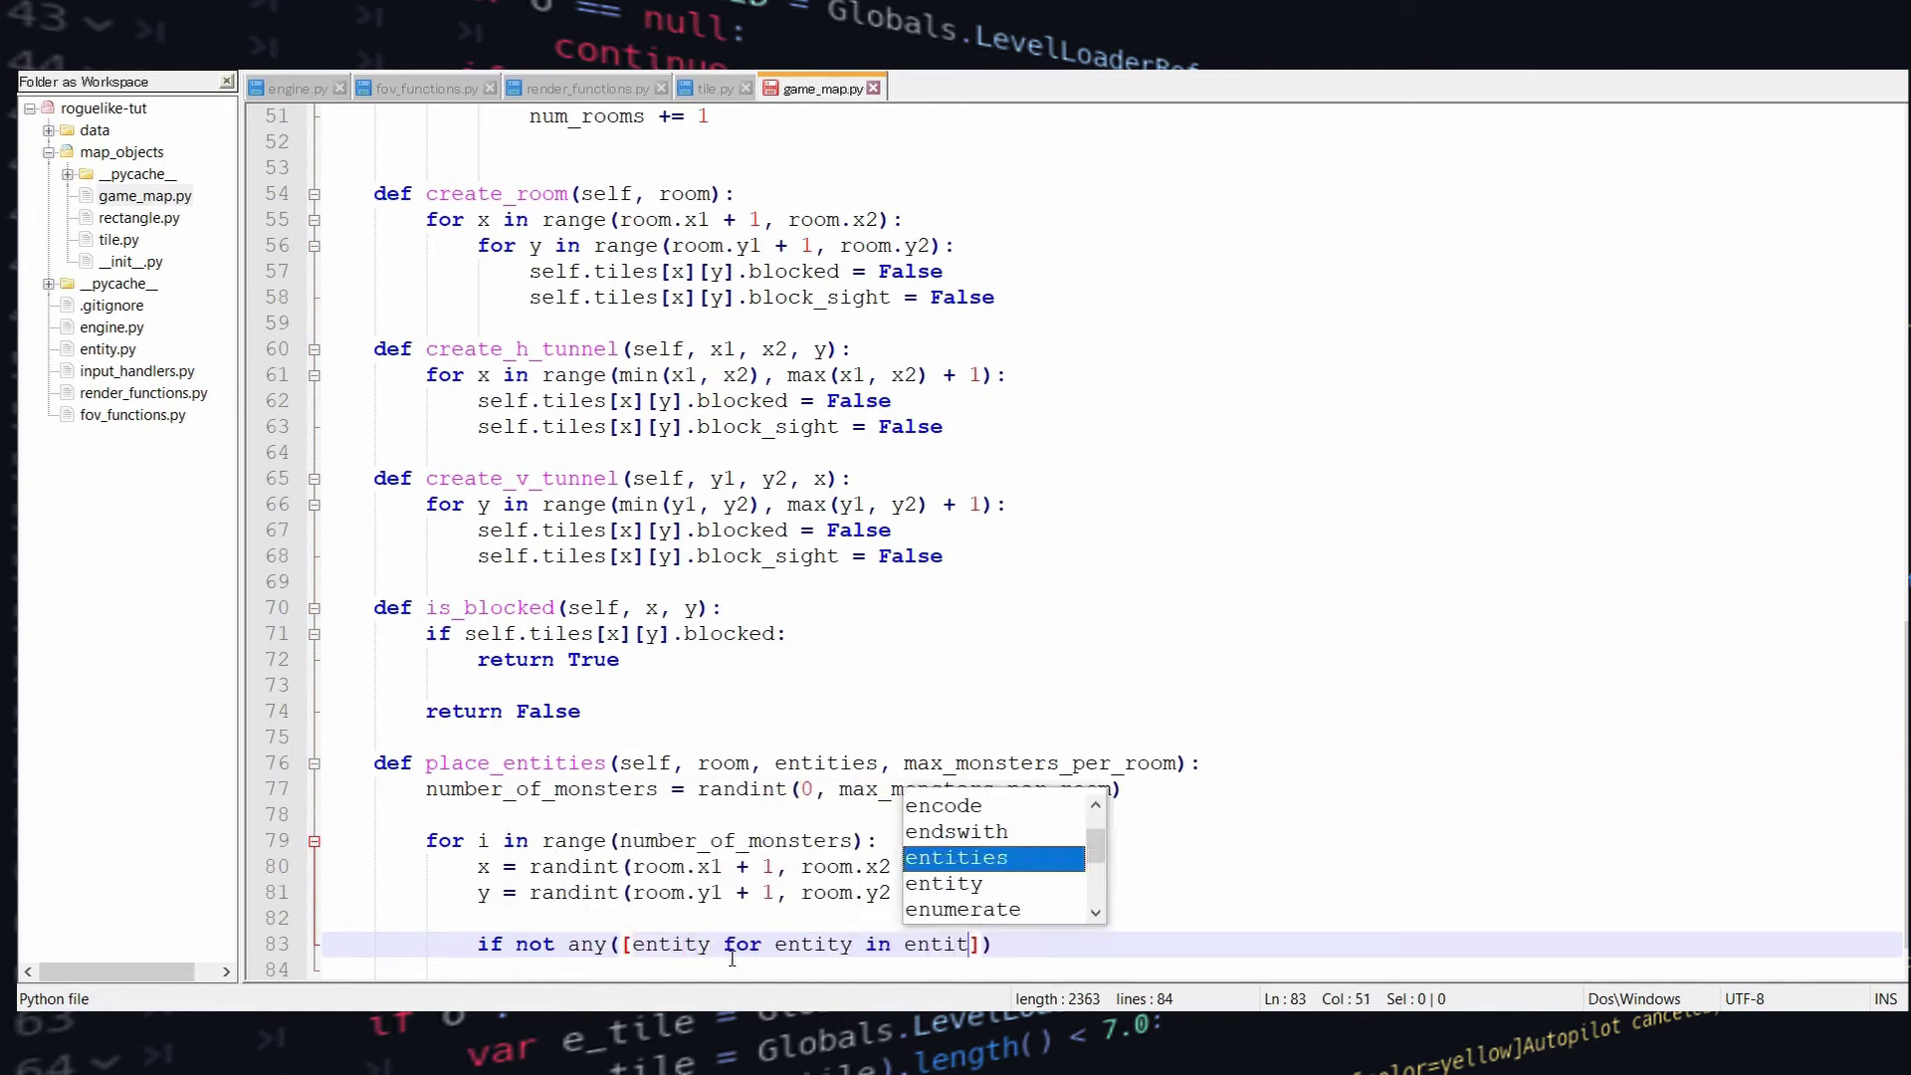
pyautogui.write(' if entity.x == x and entity.y == y')
# Create an 'o' orc 80% of the time, else a 'T' troll, and append it to entities
pyautogui.press('Right')
pyautogui.write('):')
pyautogui.press('Return')
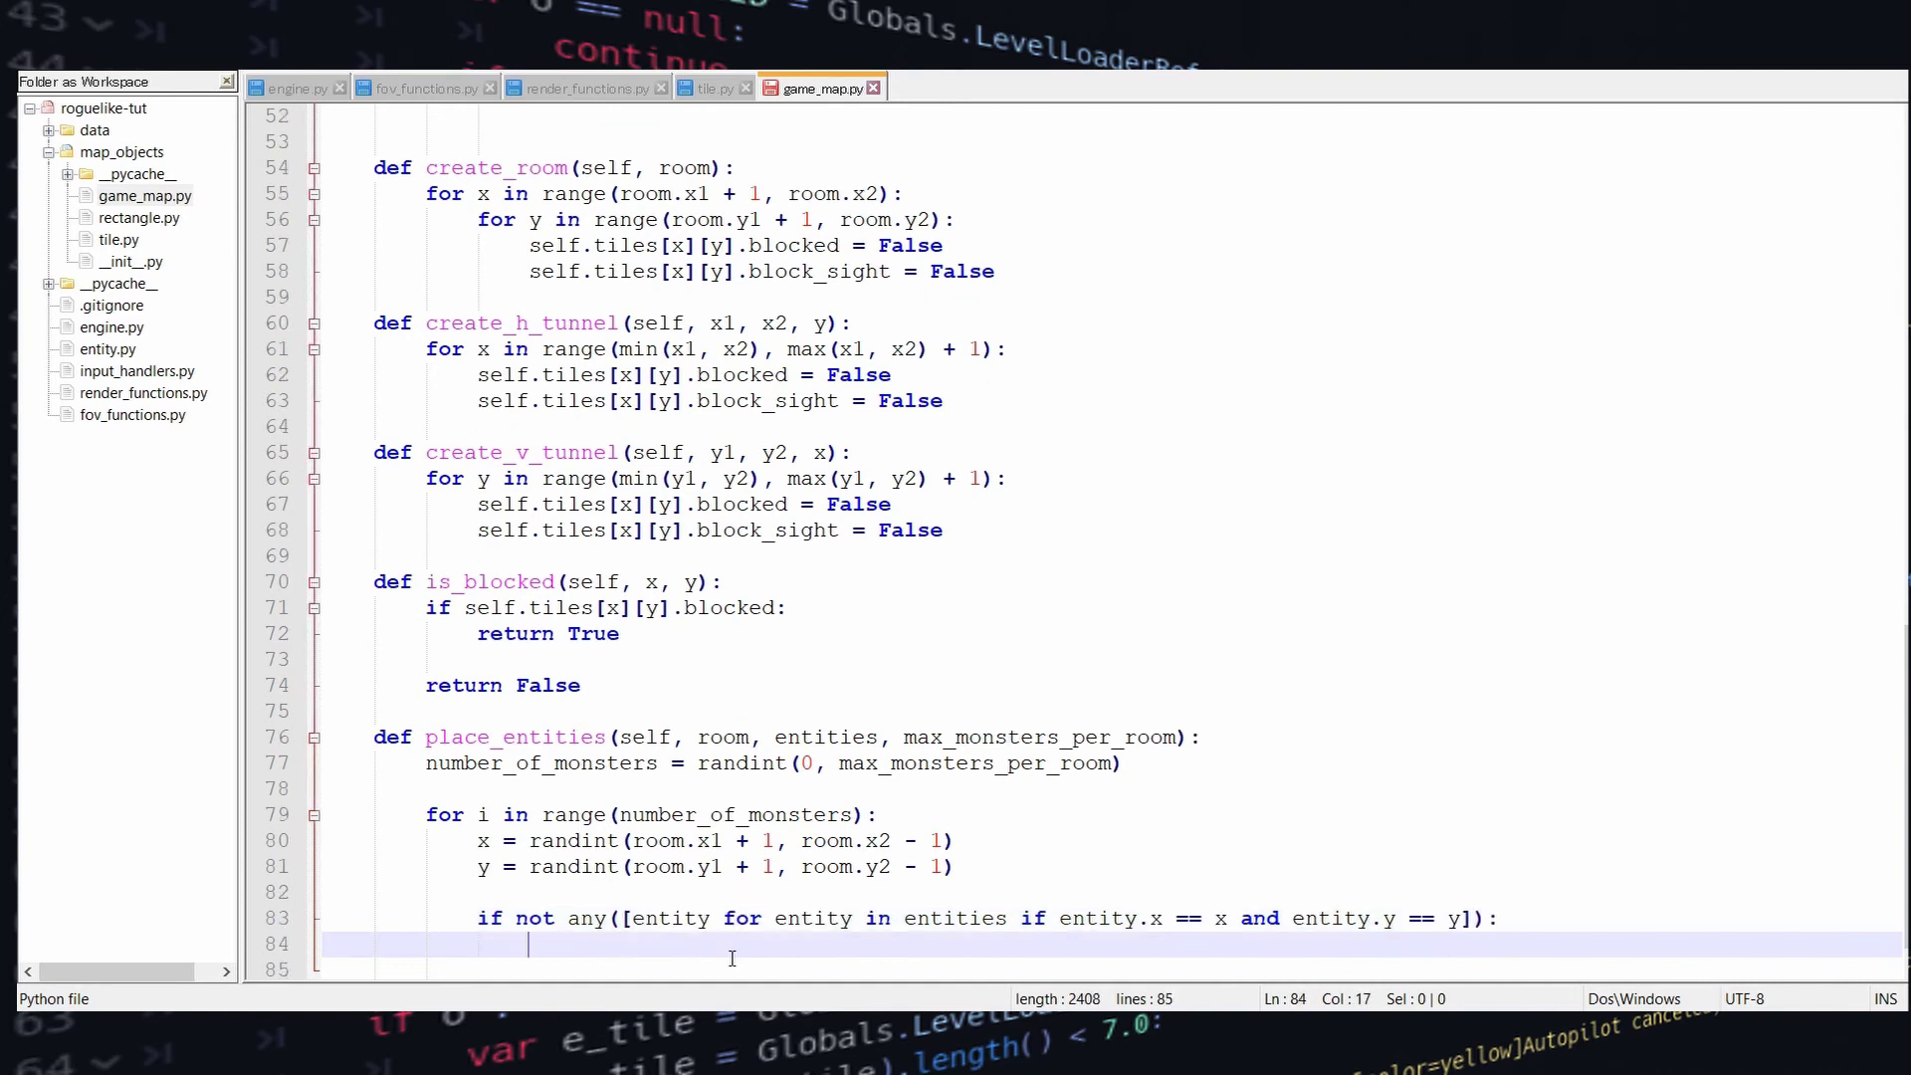
pyautogui.press('Tab')
pyautogui.write('if randint(0')
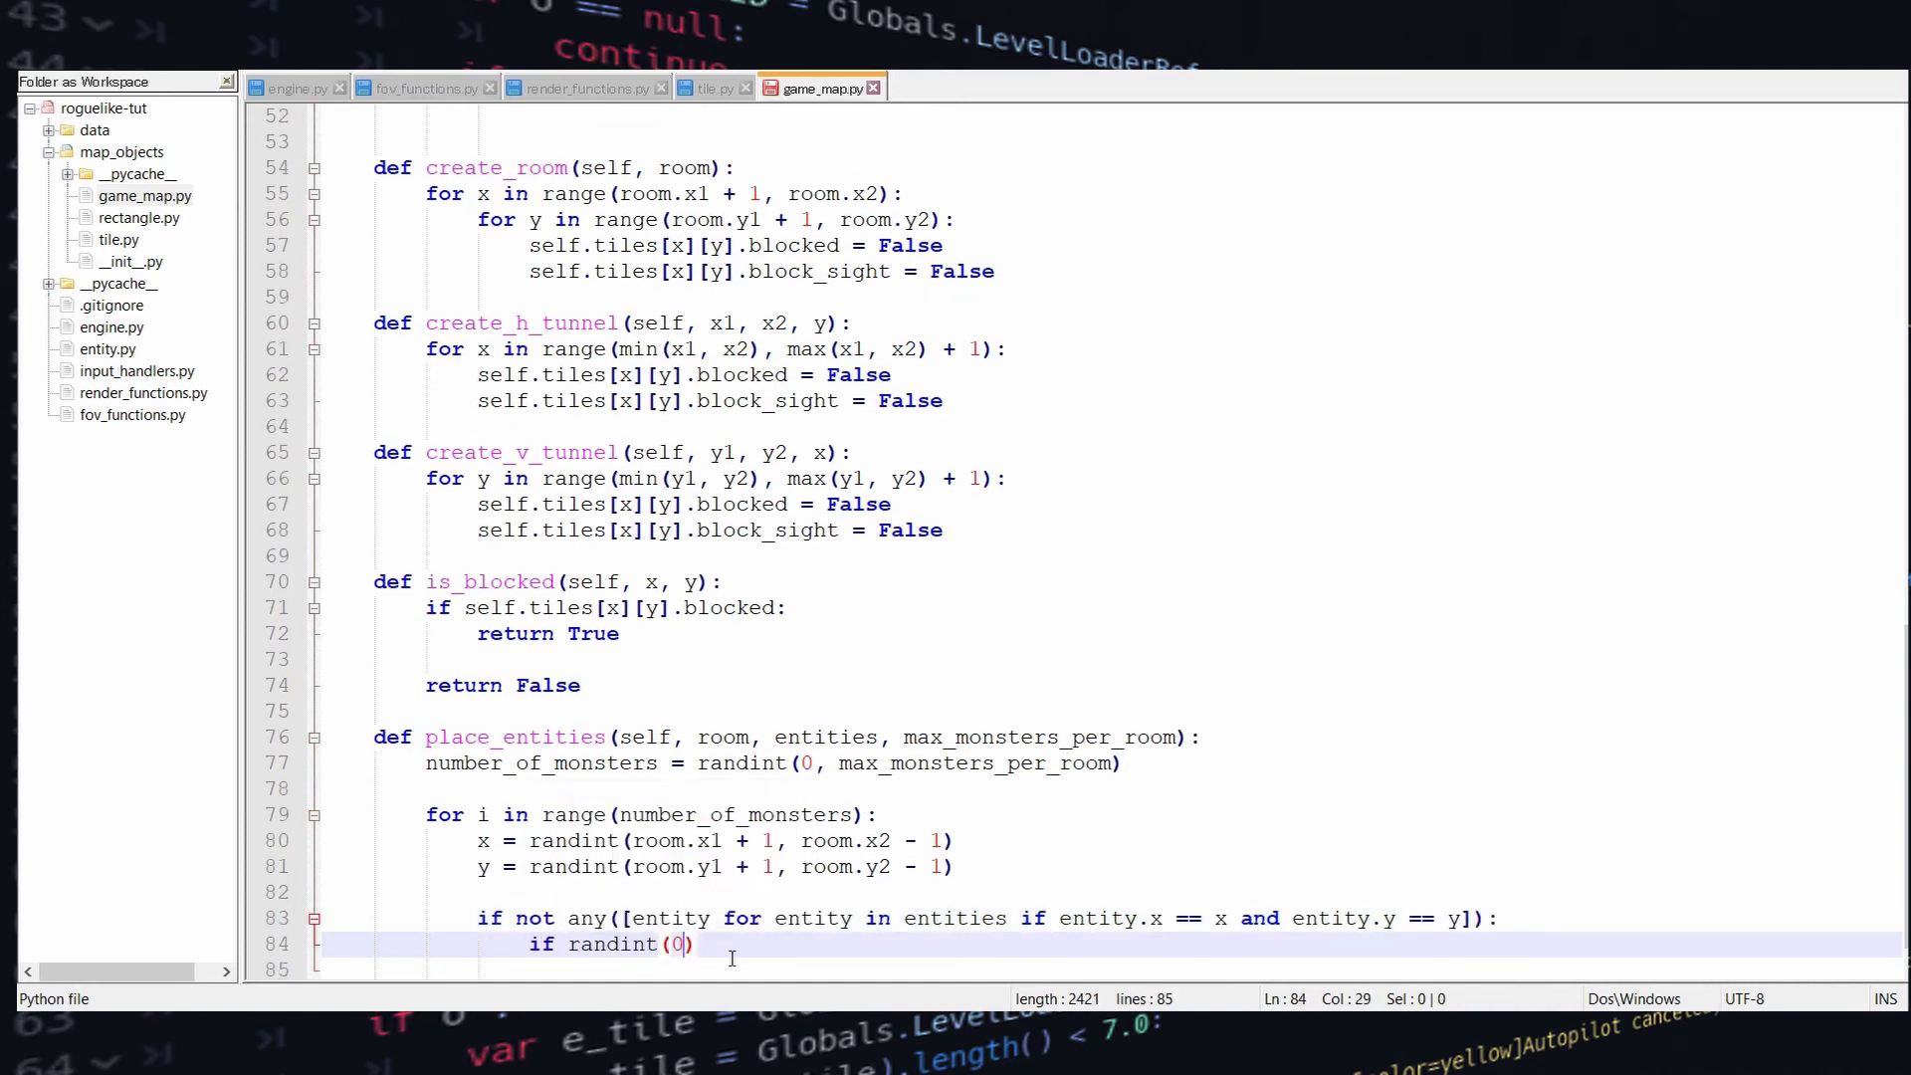
pyautogui.write(', 100) < ')
pyautogui.write('80:')
pyautogui.press('Return')
pyautogui.write('mosnter')
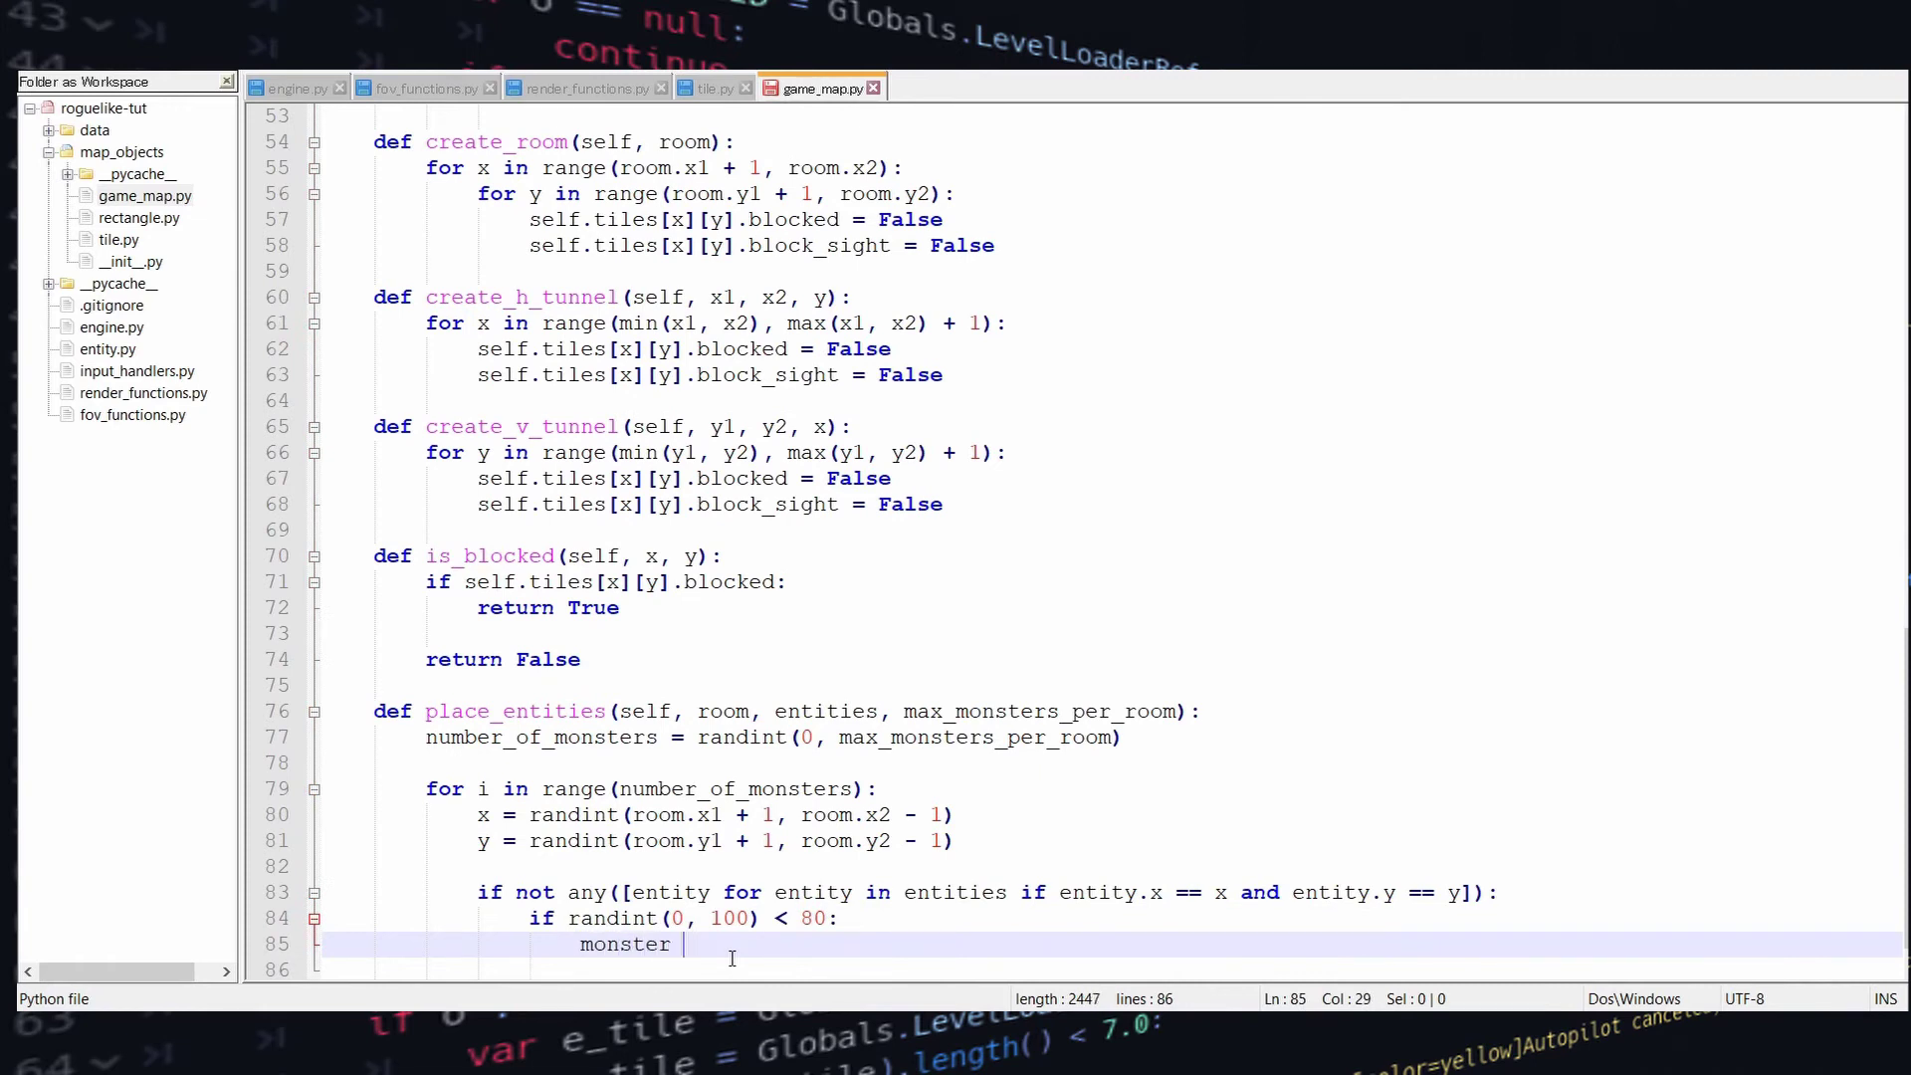
pyautogui.write(" Entity(x, y, 'o', libtcod.")
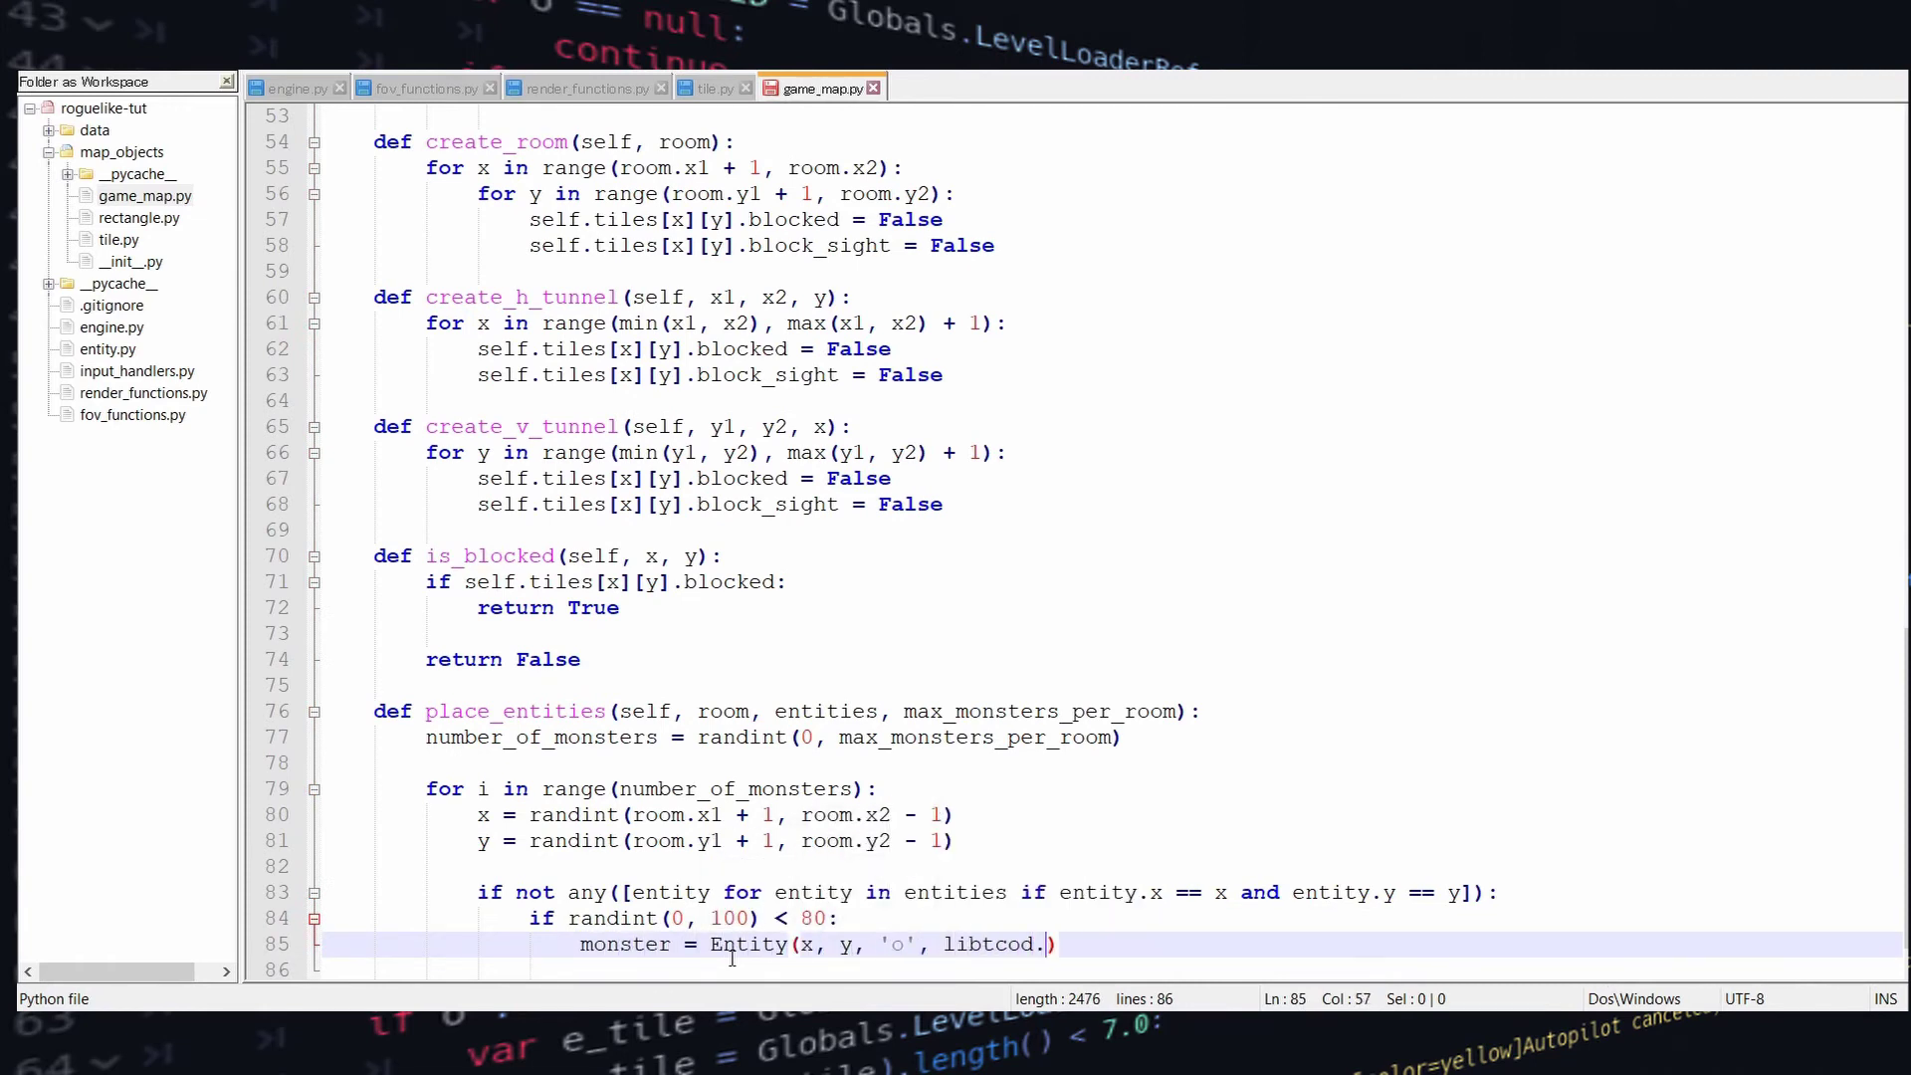
pyautogui.write('desaturated_')
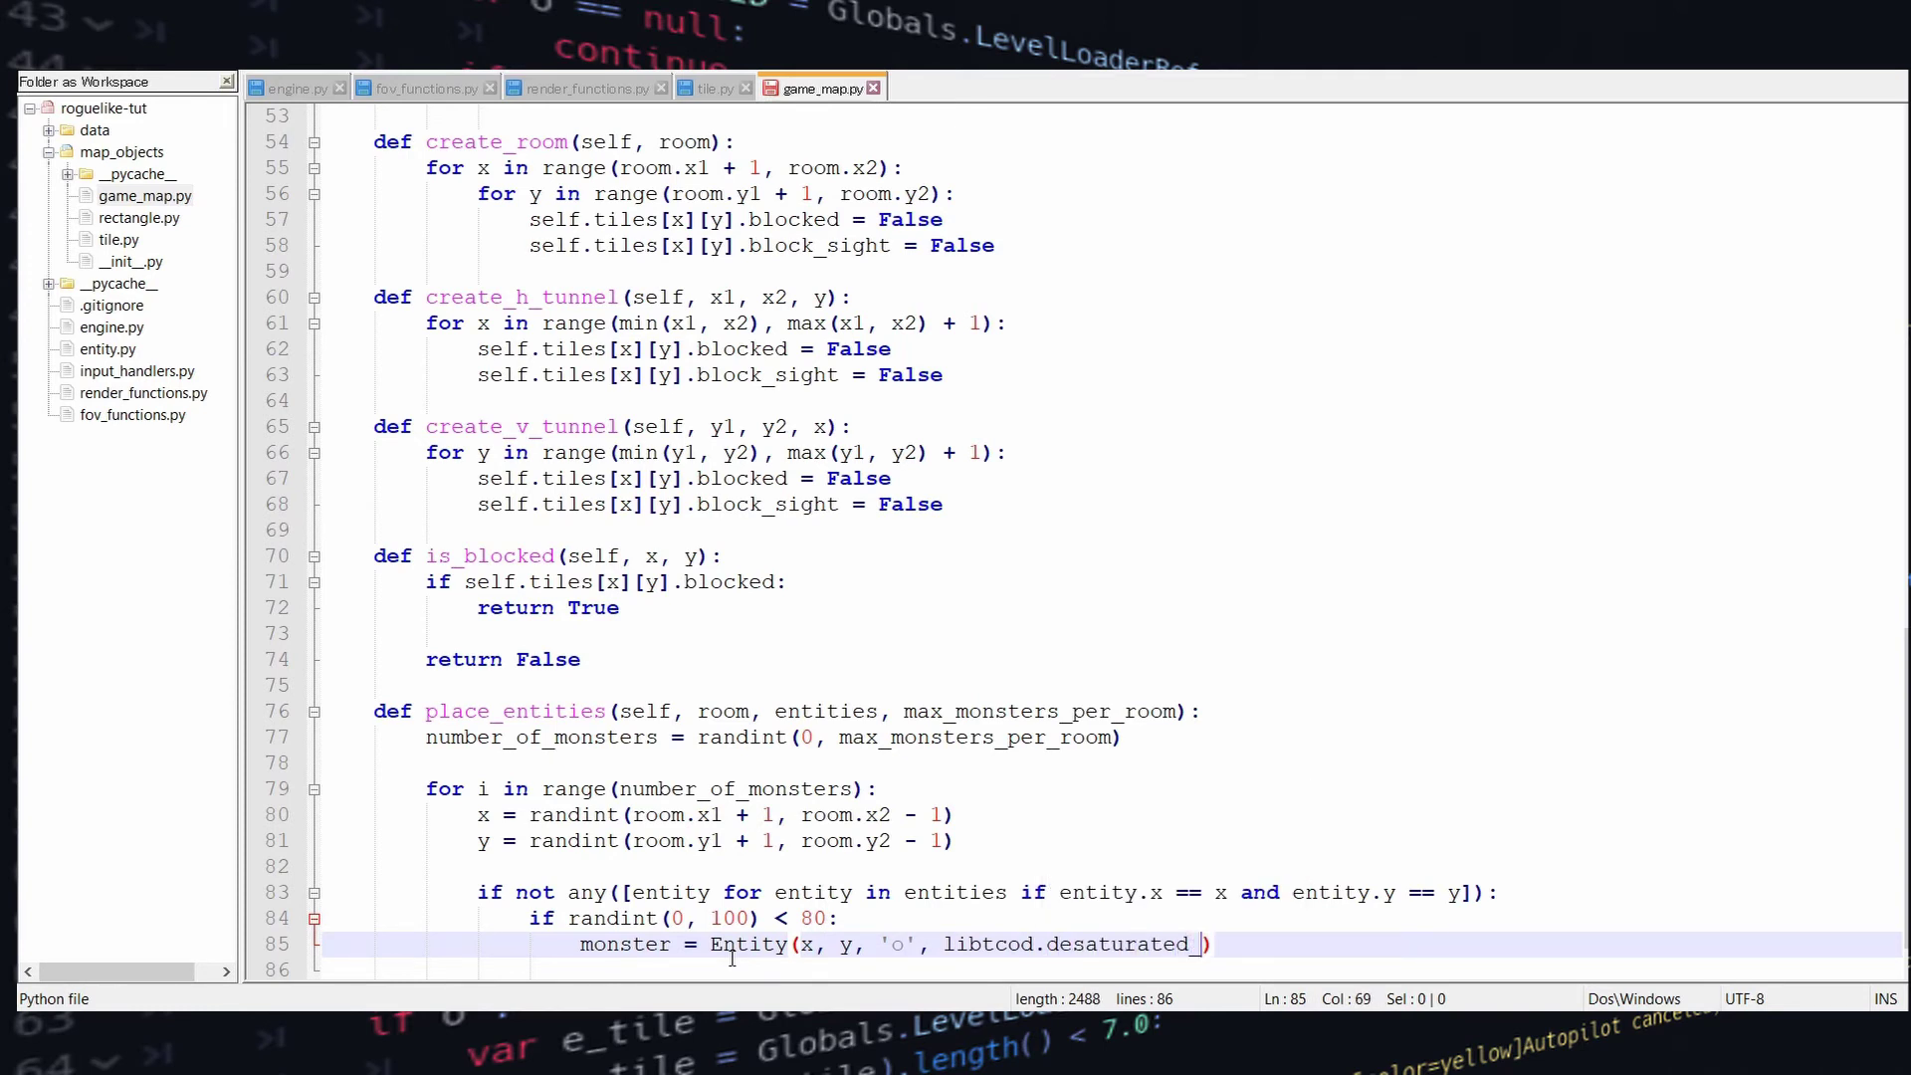
pyautogui.write('green')
pyautogui.press('End')
pyautogui.press('Return')
pyautogui.press('BackSpace')
pyautogui.write('else:')
pyautogui.press('Return')
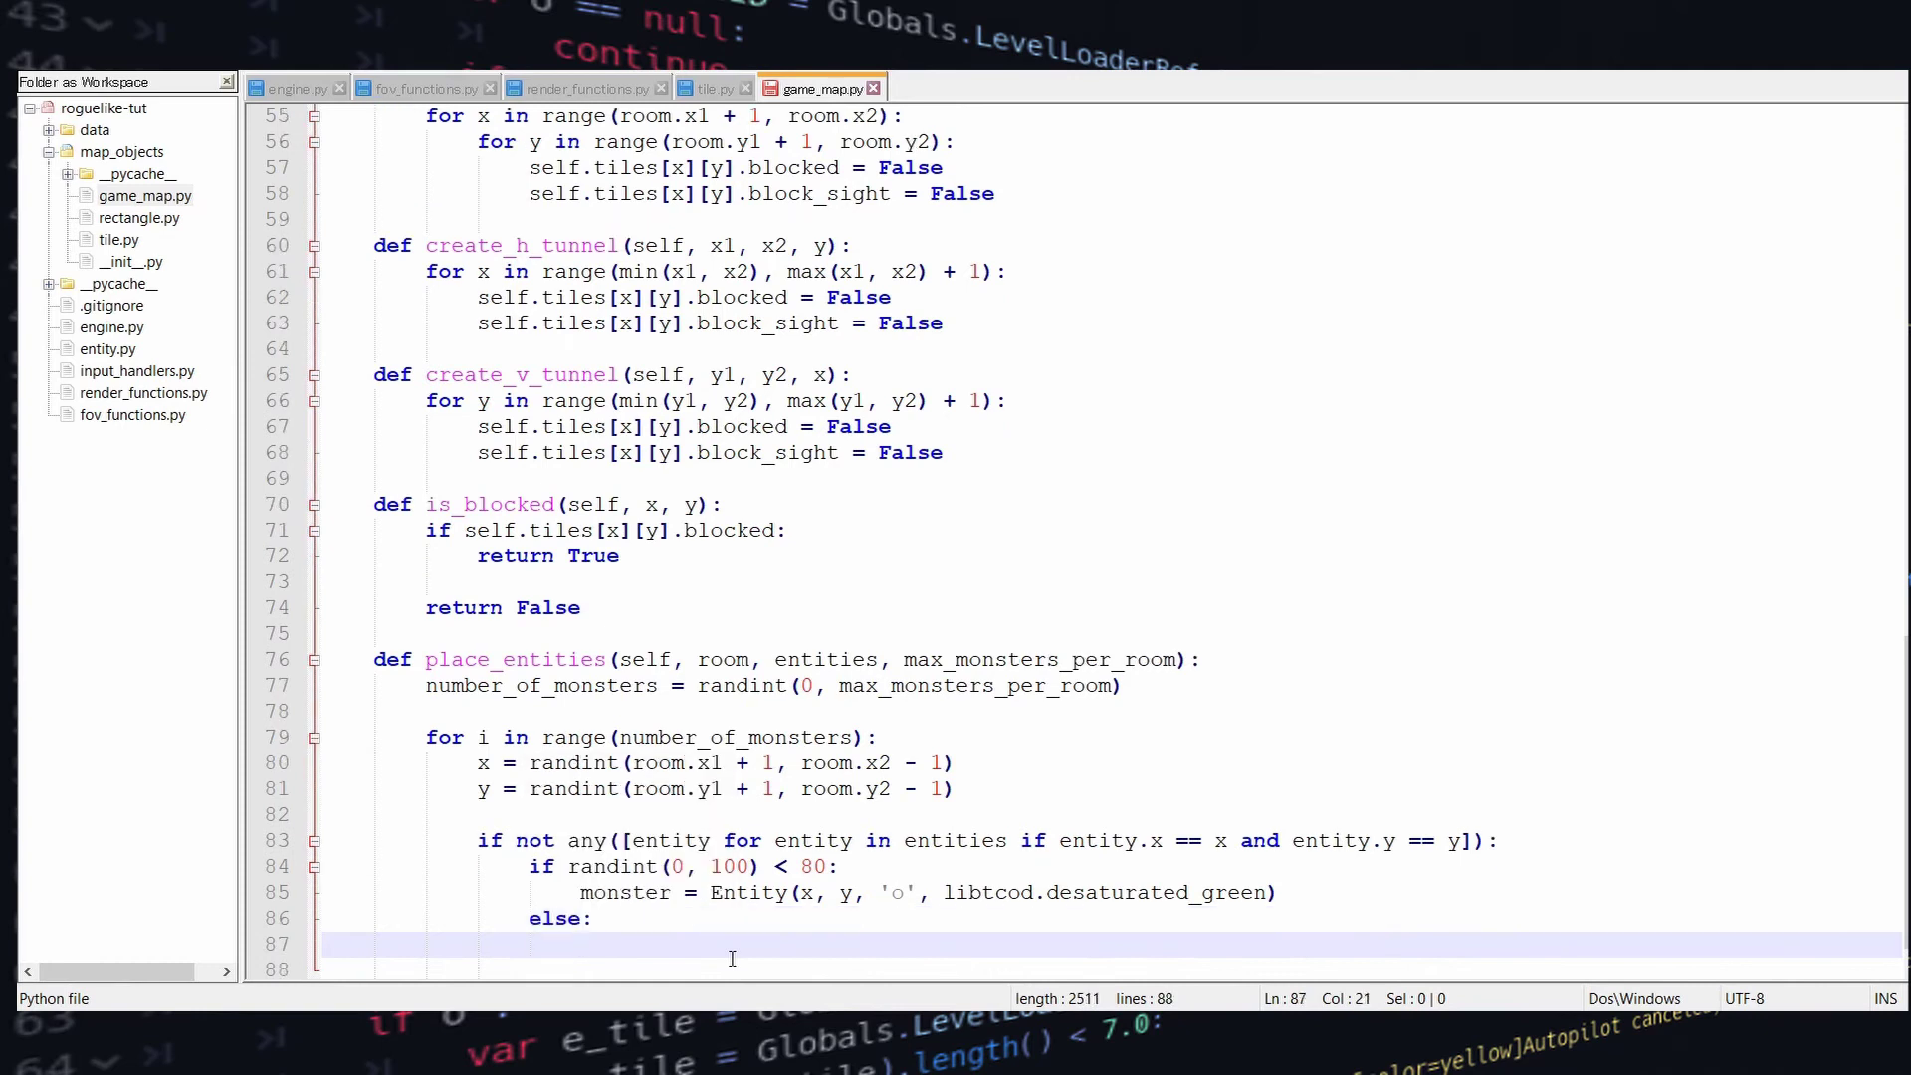
pyautogui.write('monster = Entity')
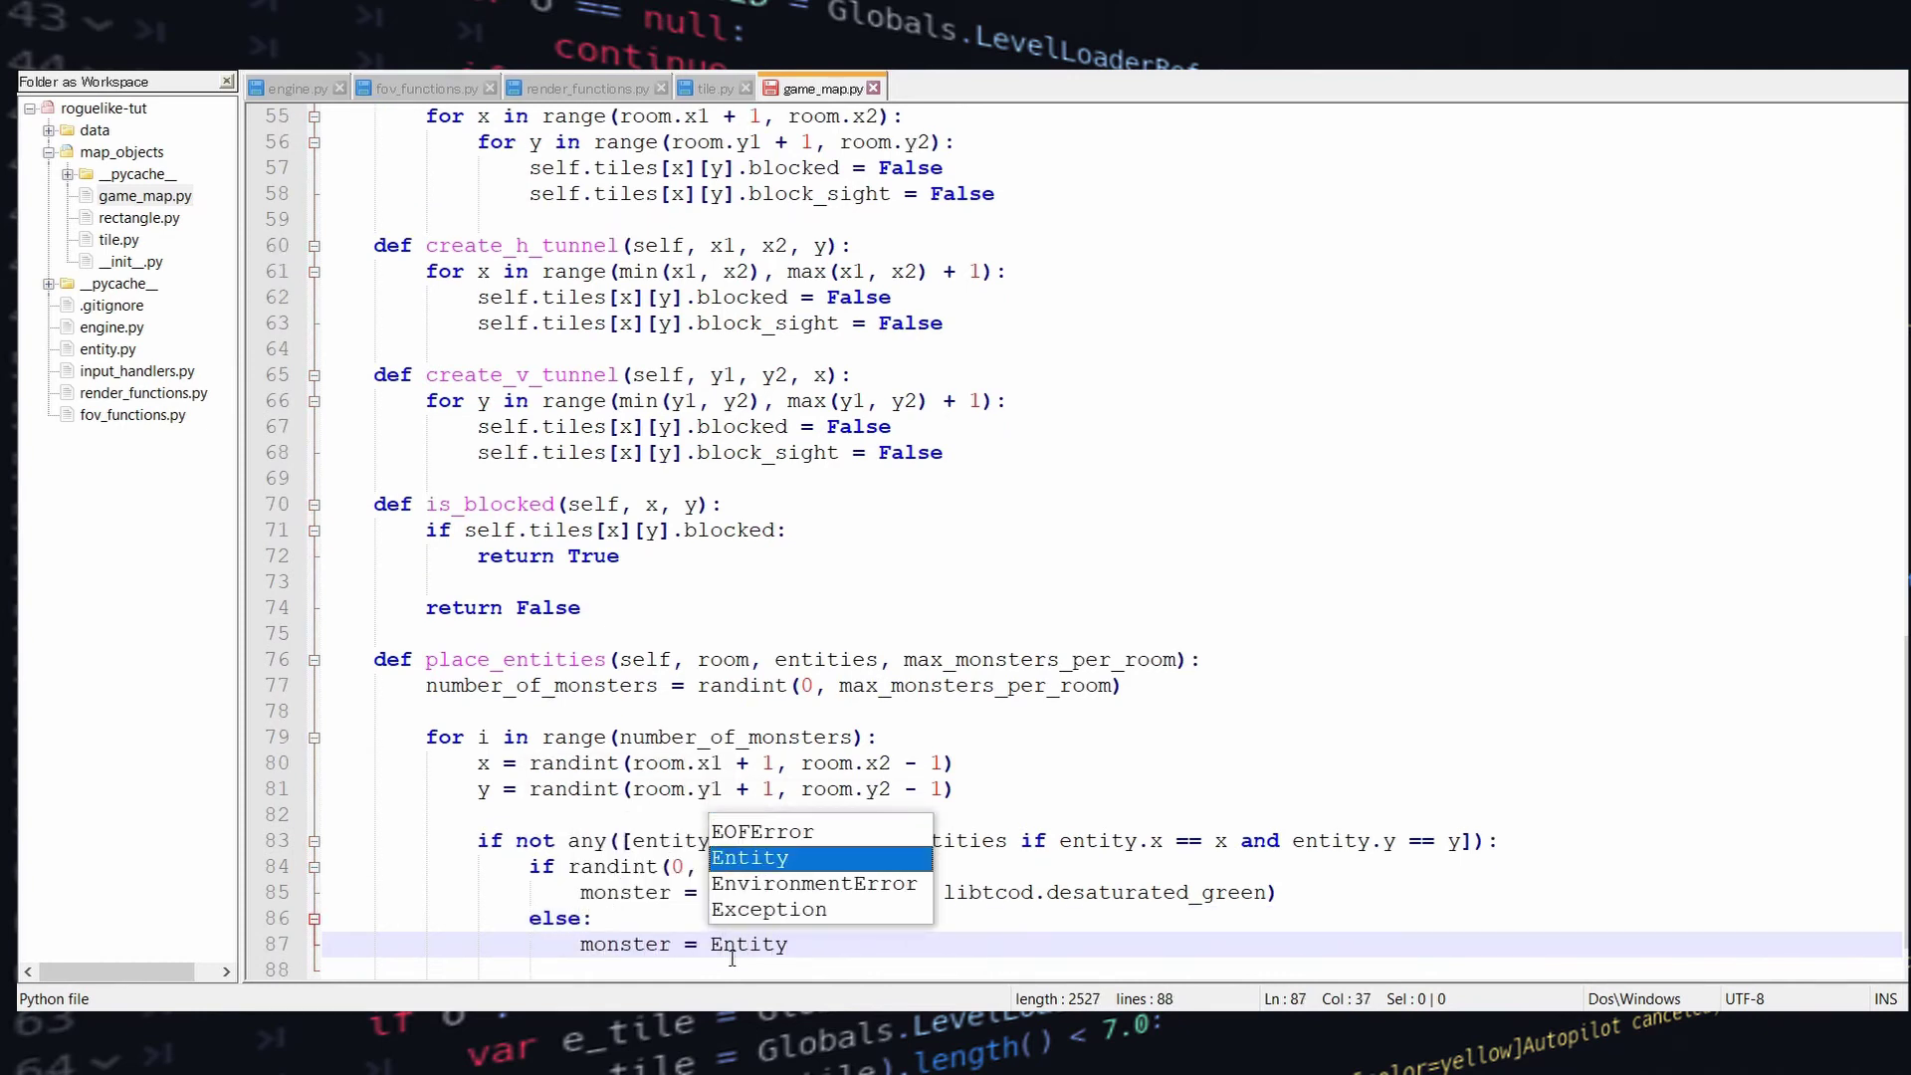
pyautogui.write("(x, y, 'T', libtcod.darker_green")
pyautogui.press('End')
pyautogui.press('Return')
pyautogui.press('Return')
pyautogui.press('BackSpace')
pyautogui.press('BackSpace')
pyautogui.write('enti')
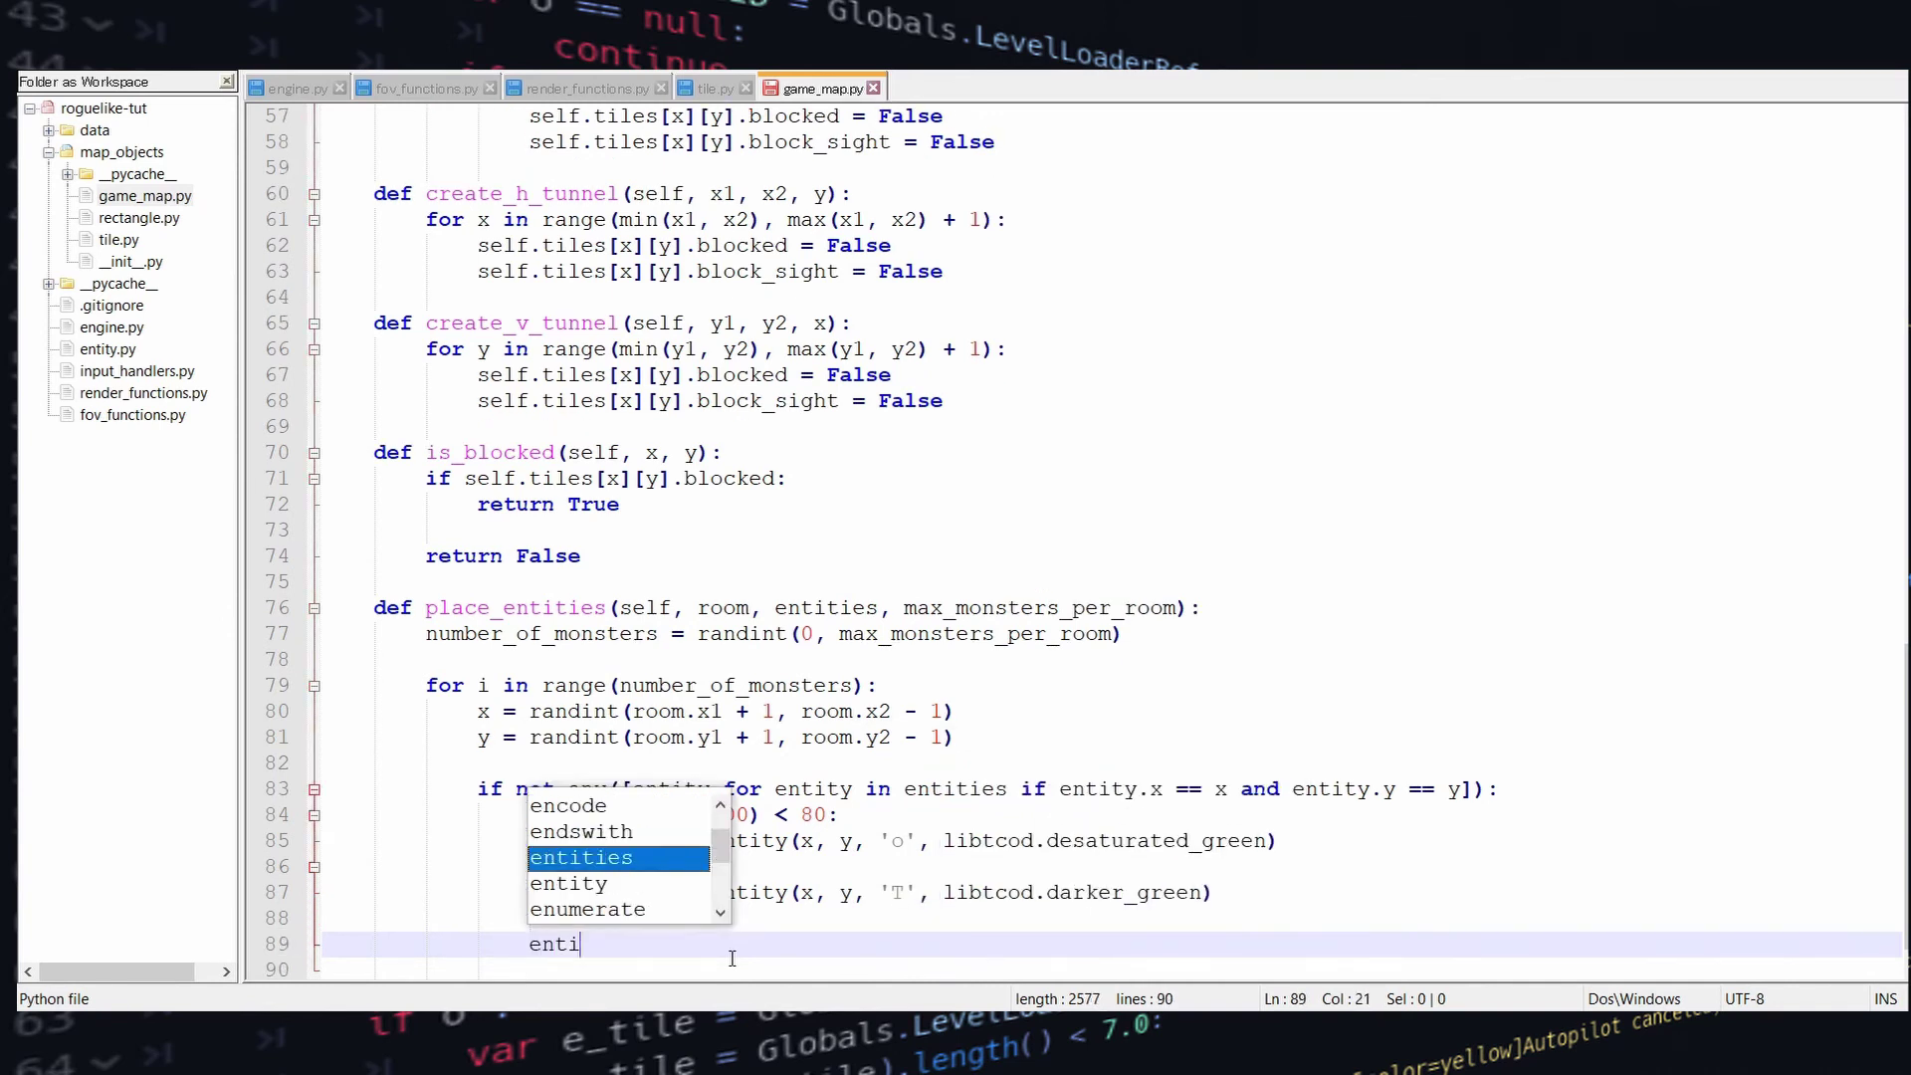
pyautogui.write('ties.append(monster)')
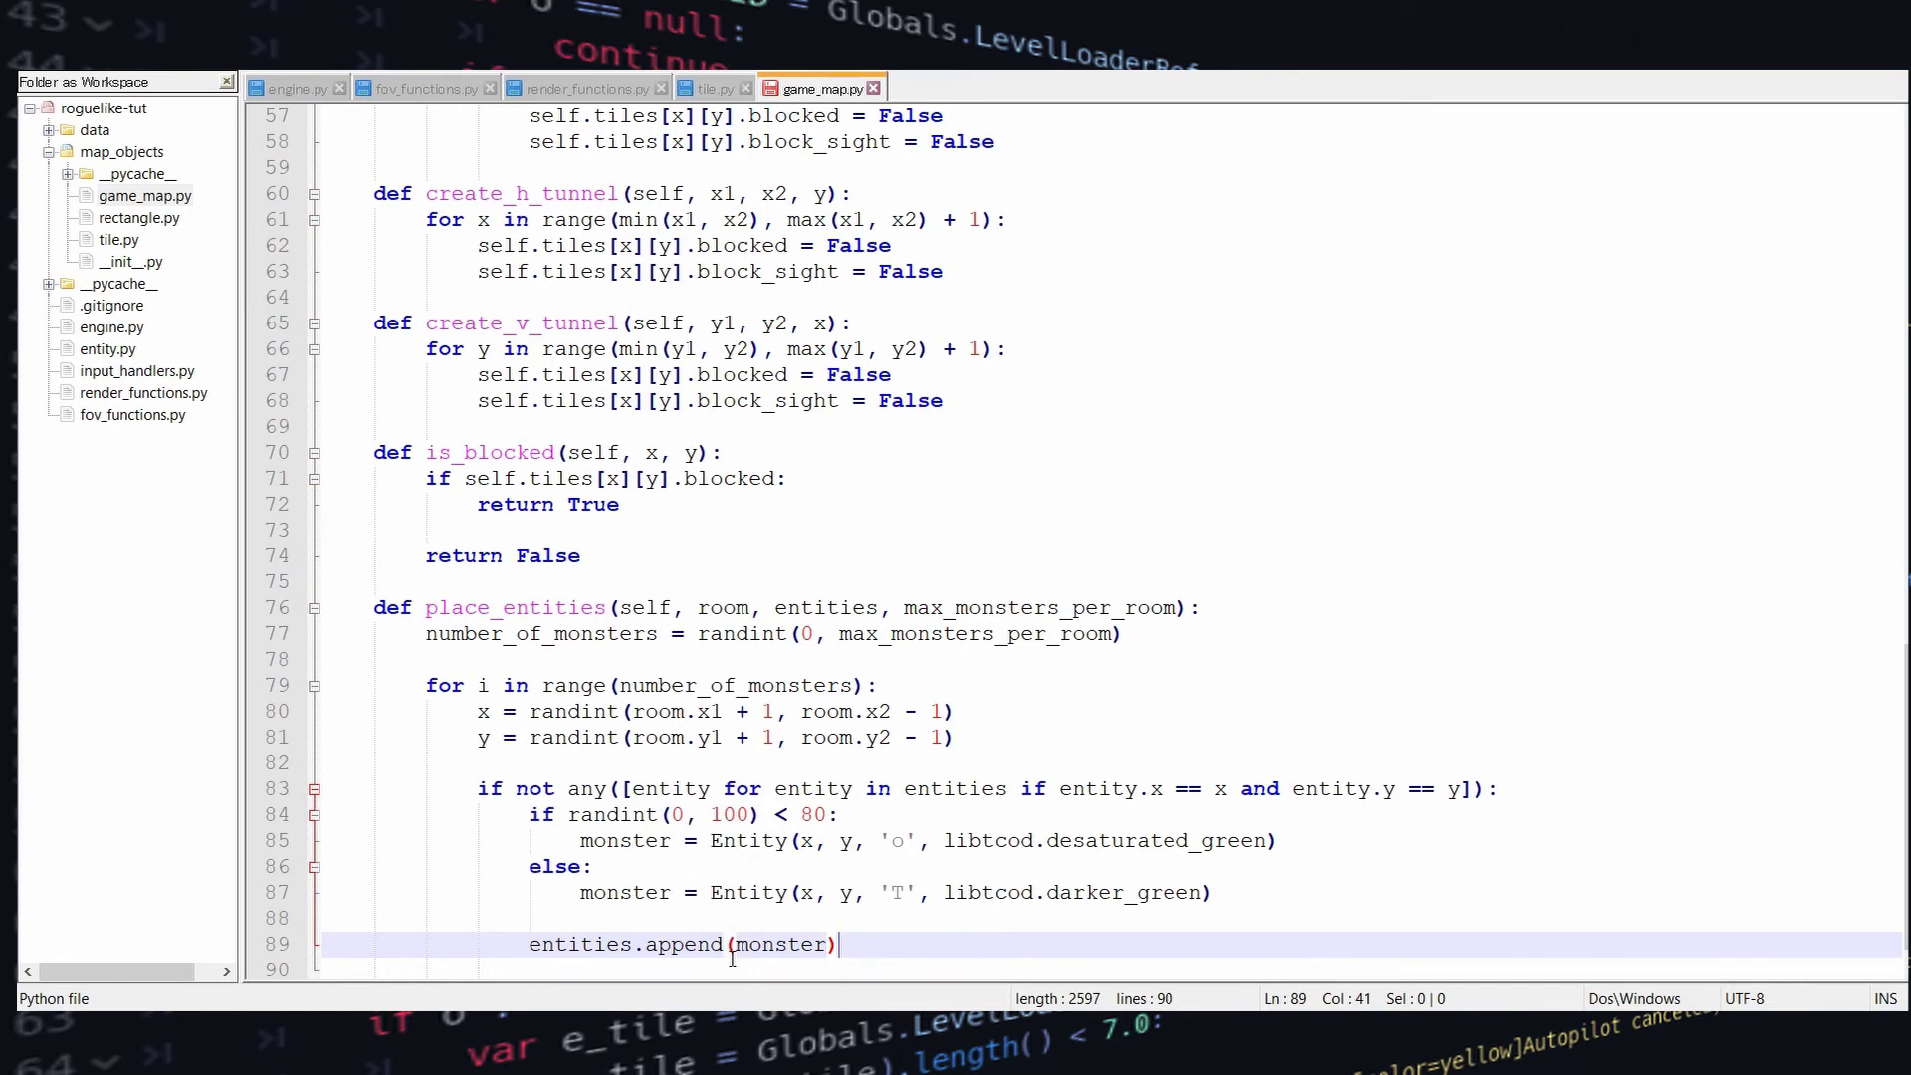
# Add 'import tcod as libtcod' and 'from entity import Entity' to game_map.py's imports
pyautogui.click(1408, 528)
pyautogui.scroll(10, 1101, 503)
pyautogui.scroll(8, 1019, 507)
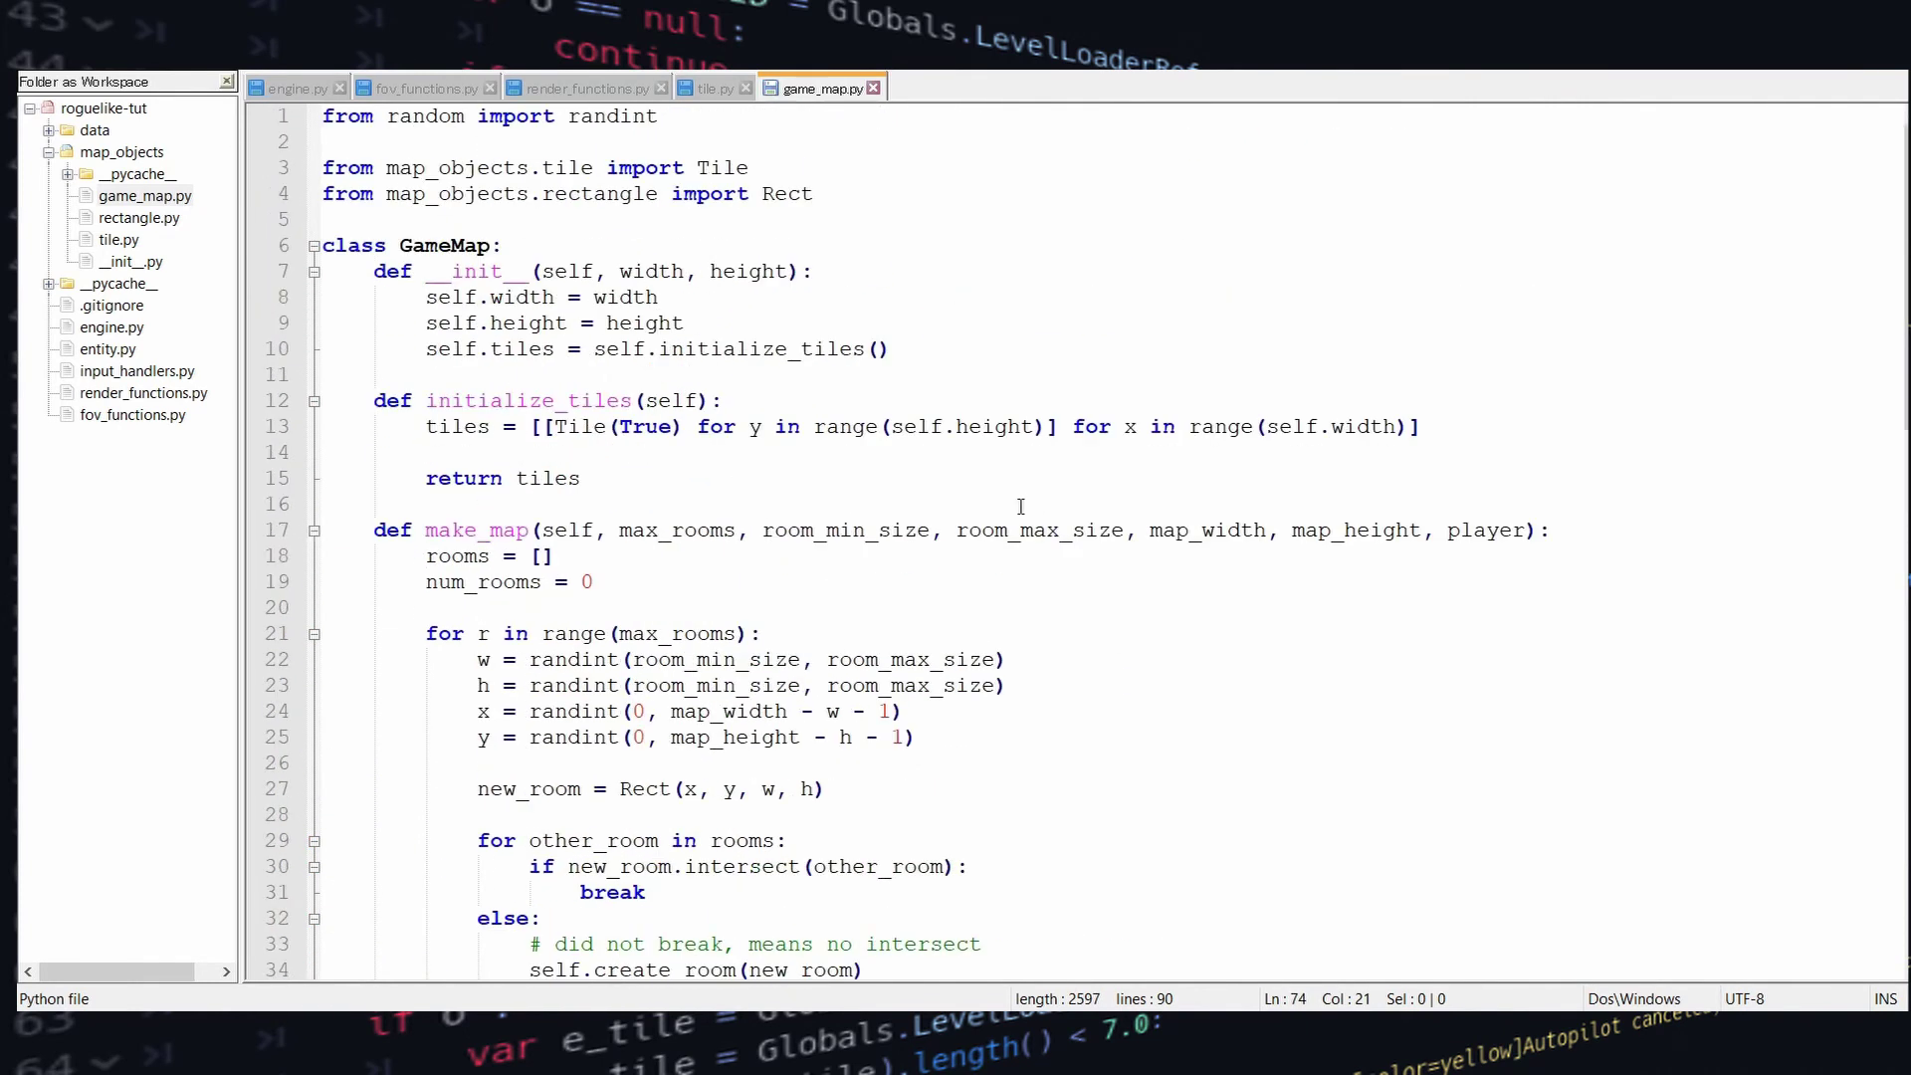
pyautogui.click(694, 120)
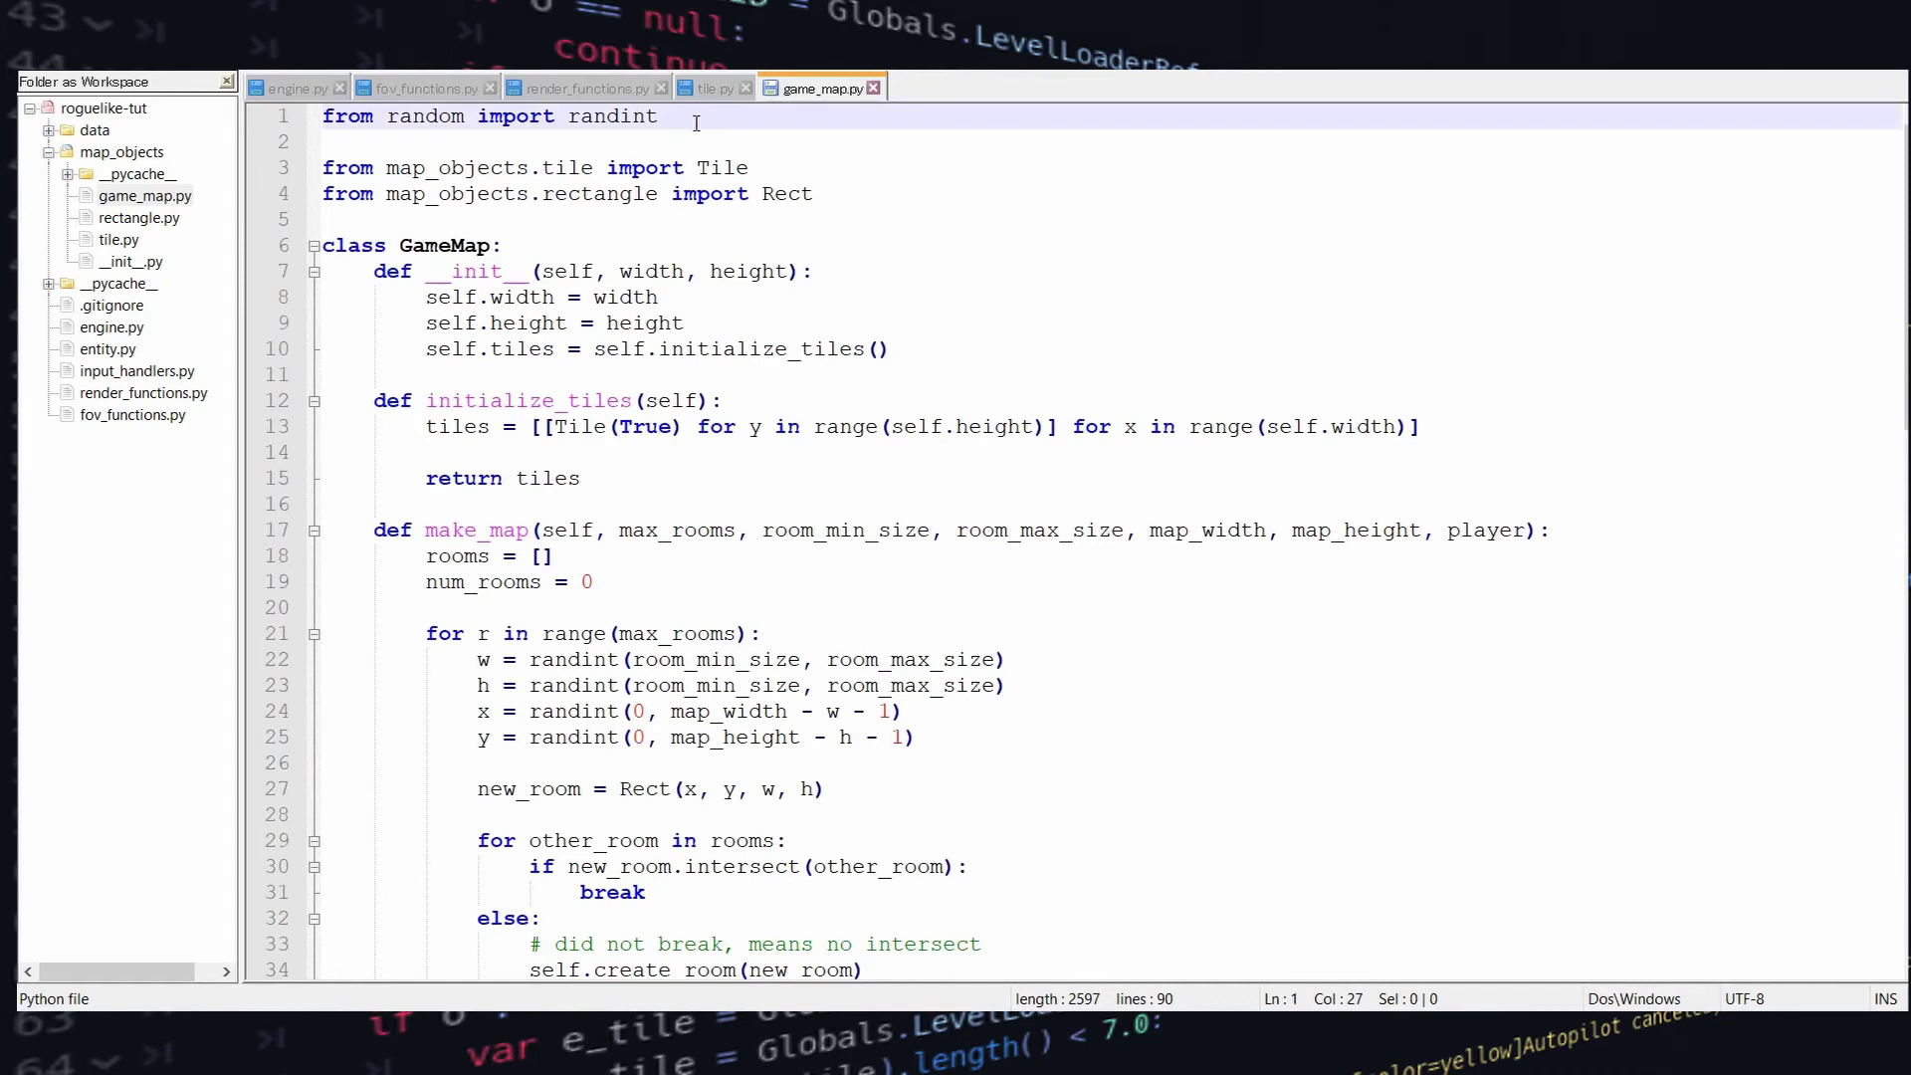
pyautogui.press('Return')
pyautogui.write('import tcod as libtcod')
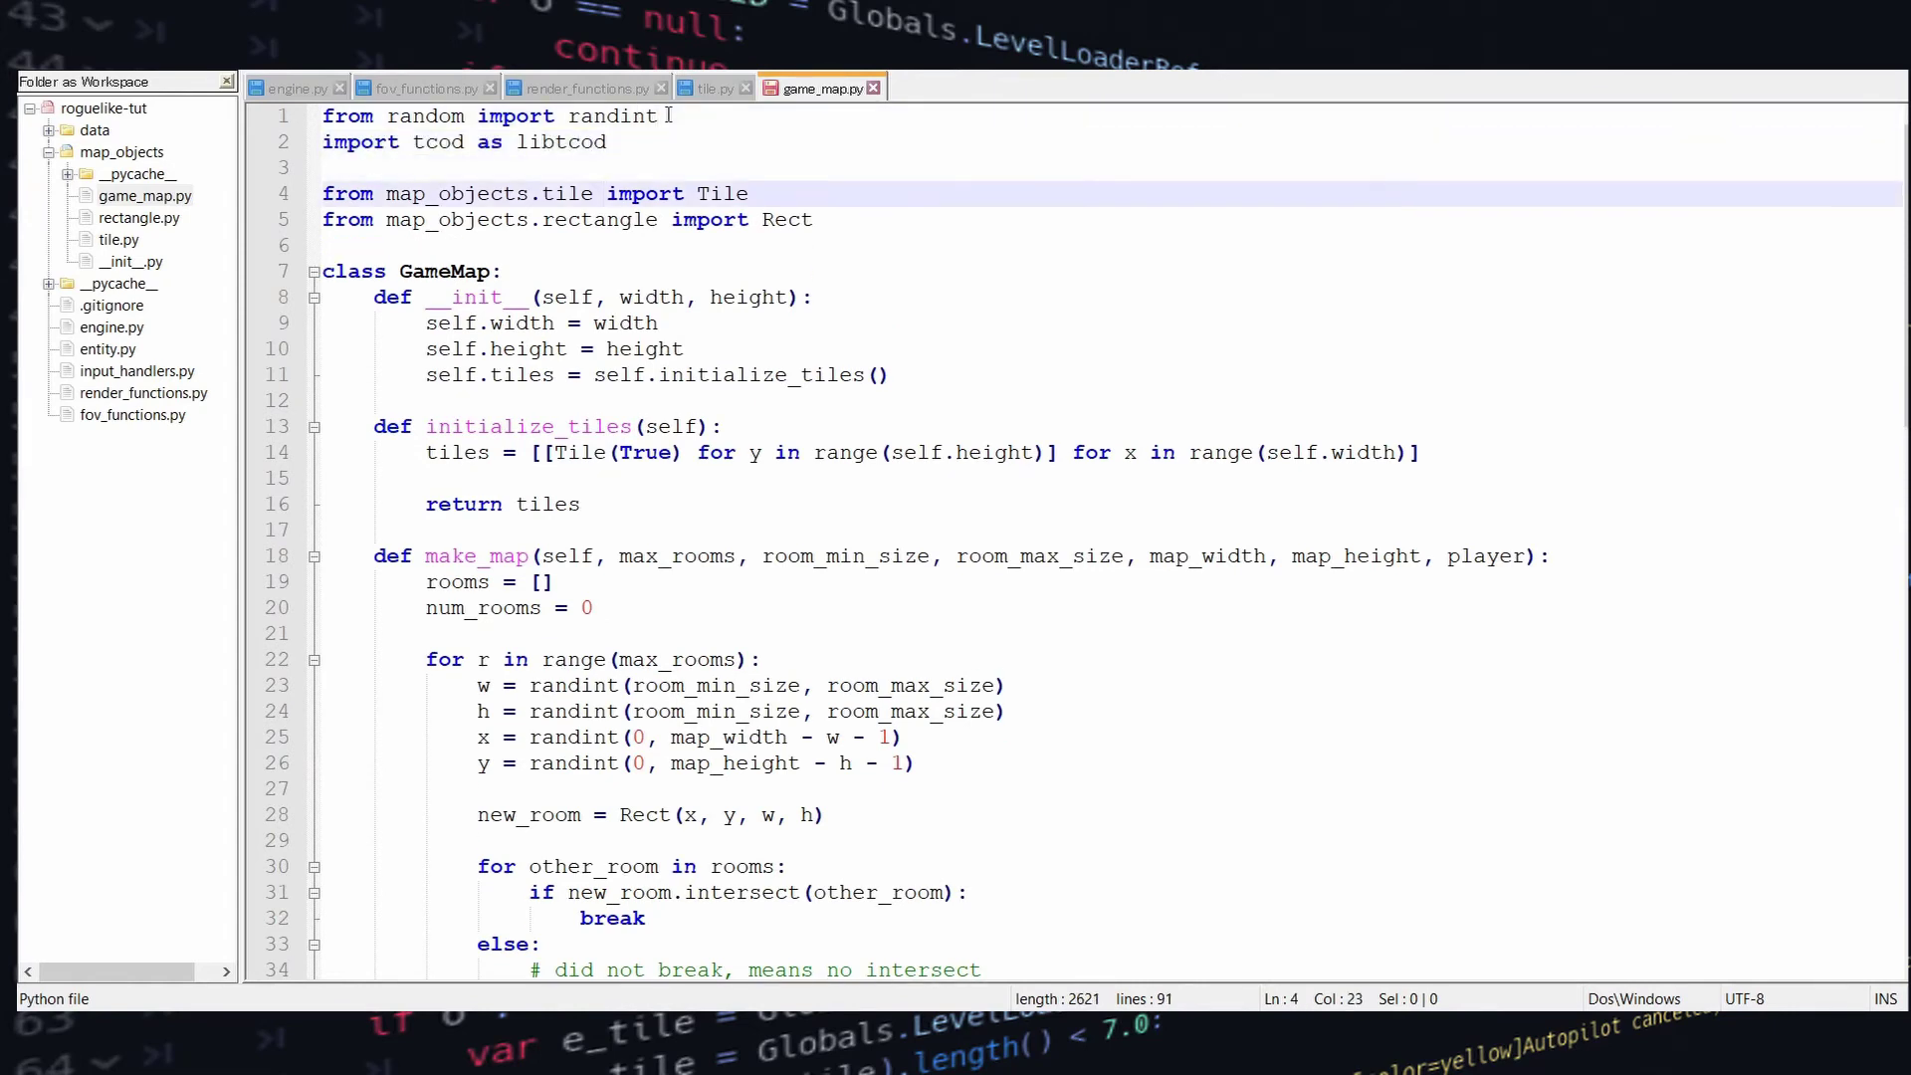
pyautogui.press('Down')
pyautogui.press('Down')
pyautogui.press('Down')
pyautogui.press('End')
pyautogui.press('Return')
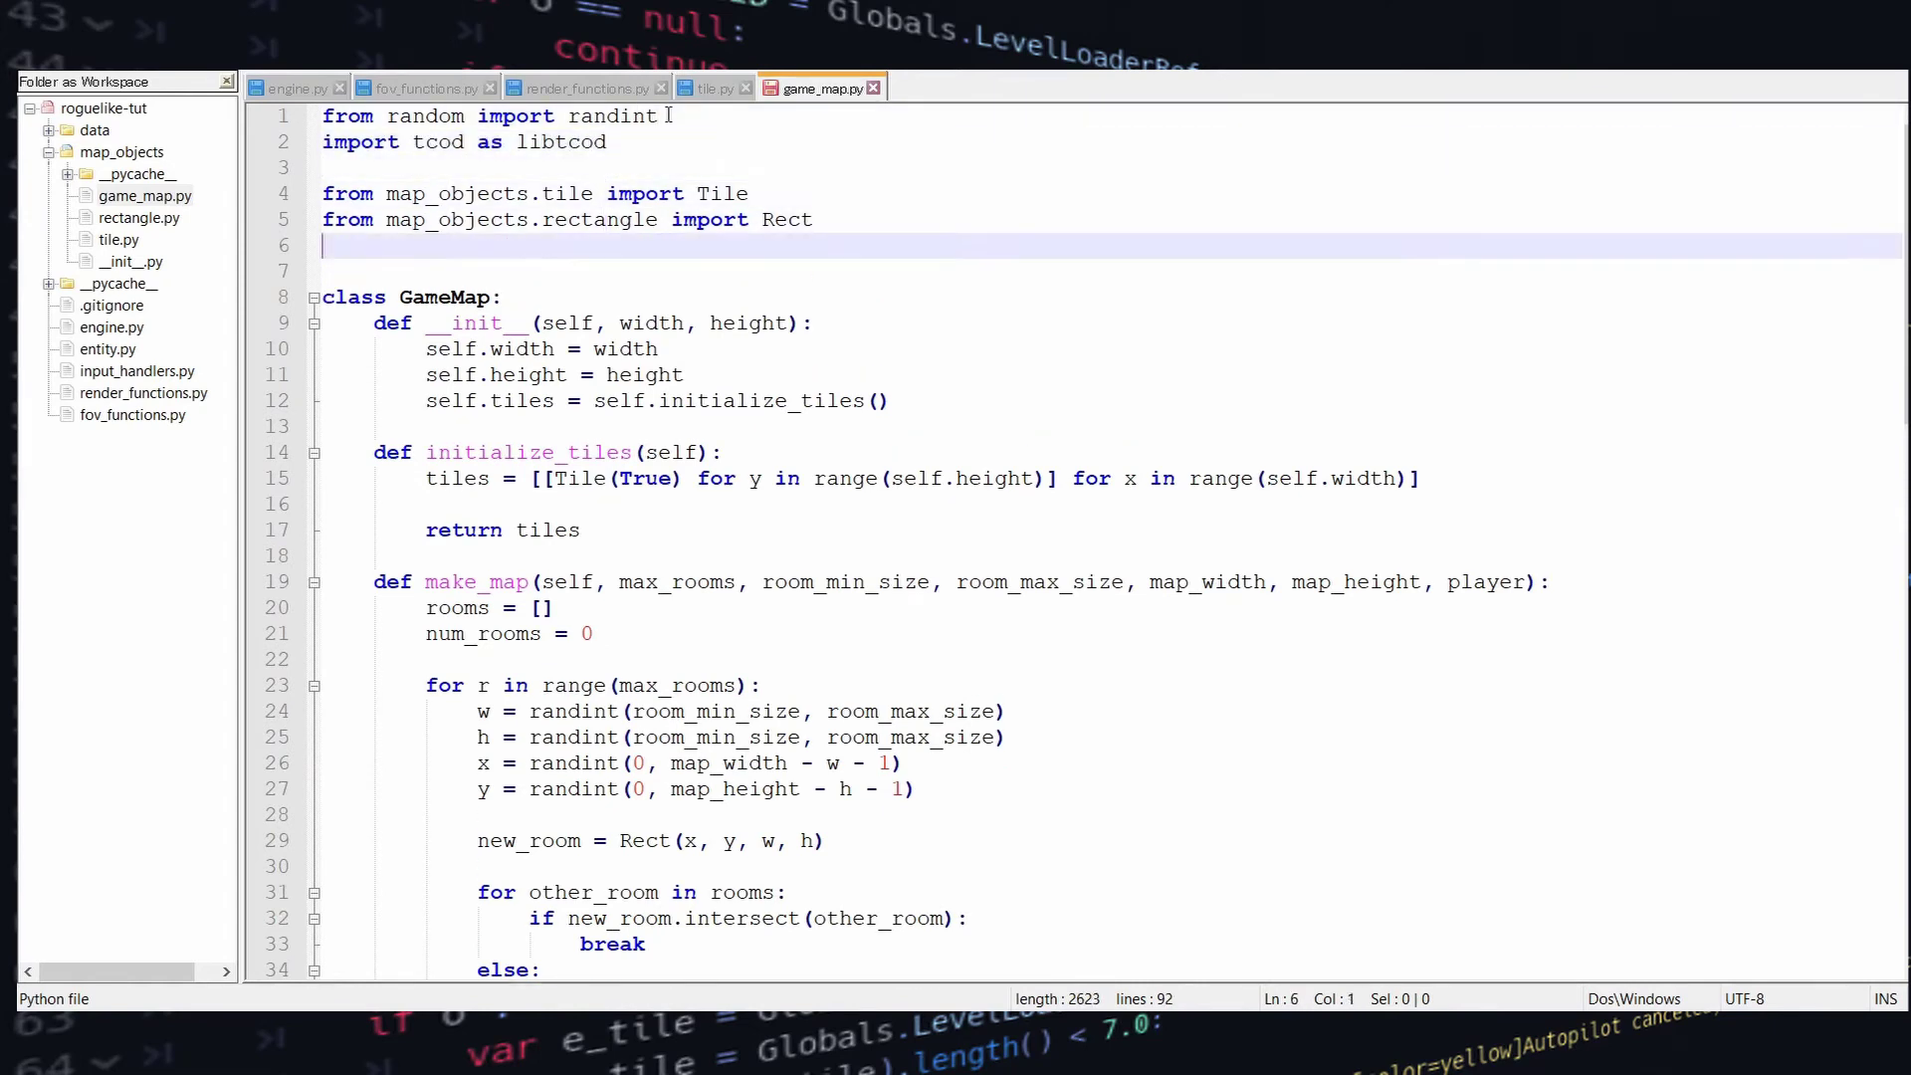
pyautogui.write('from entity import Entity')
pyautogui.press('Return')
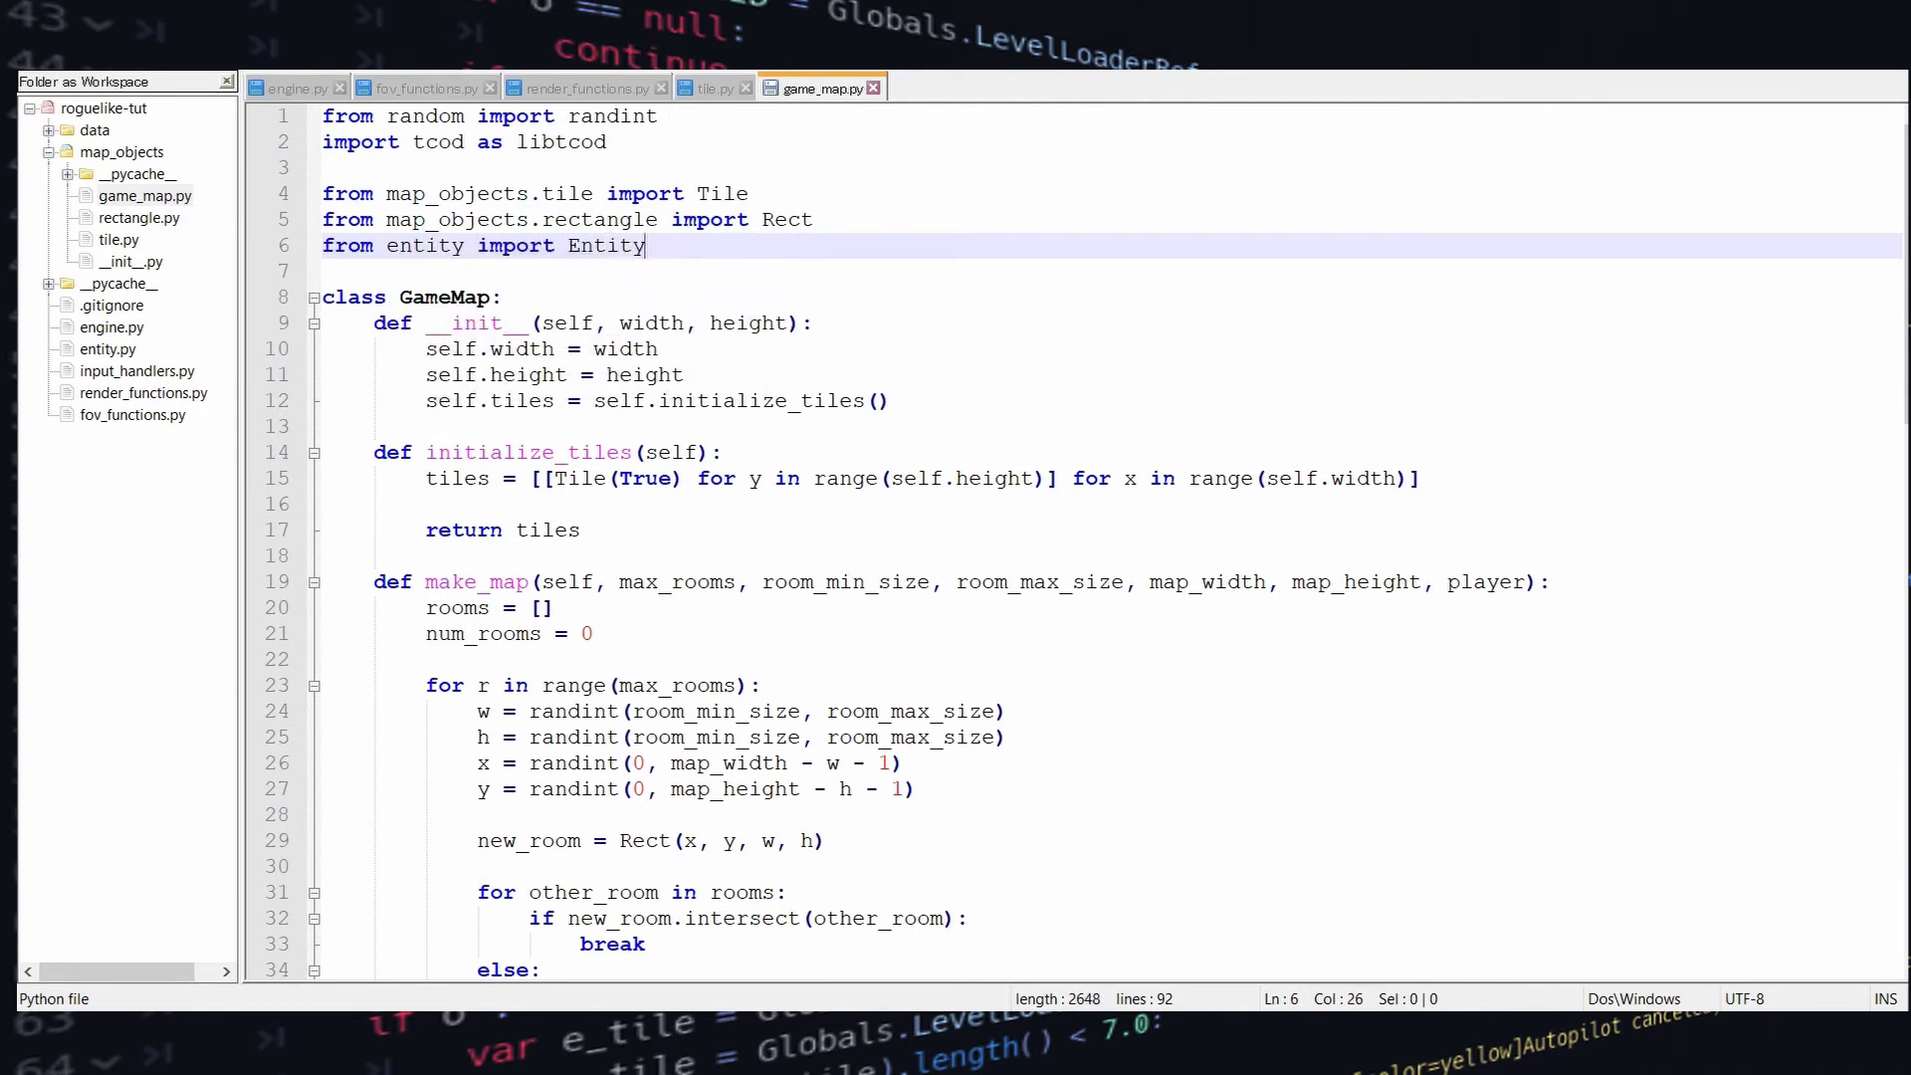
pyautogui.scroll(-4, 983, 374)
pyautogui.scroll(-2, 960, 397)
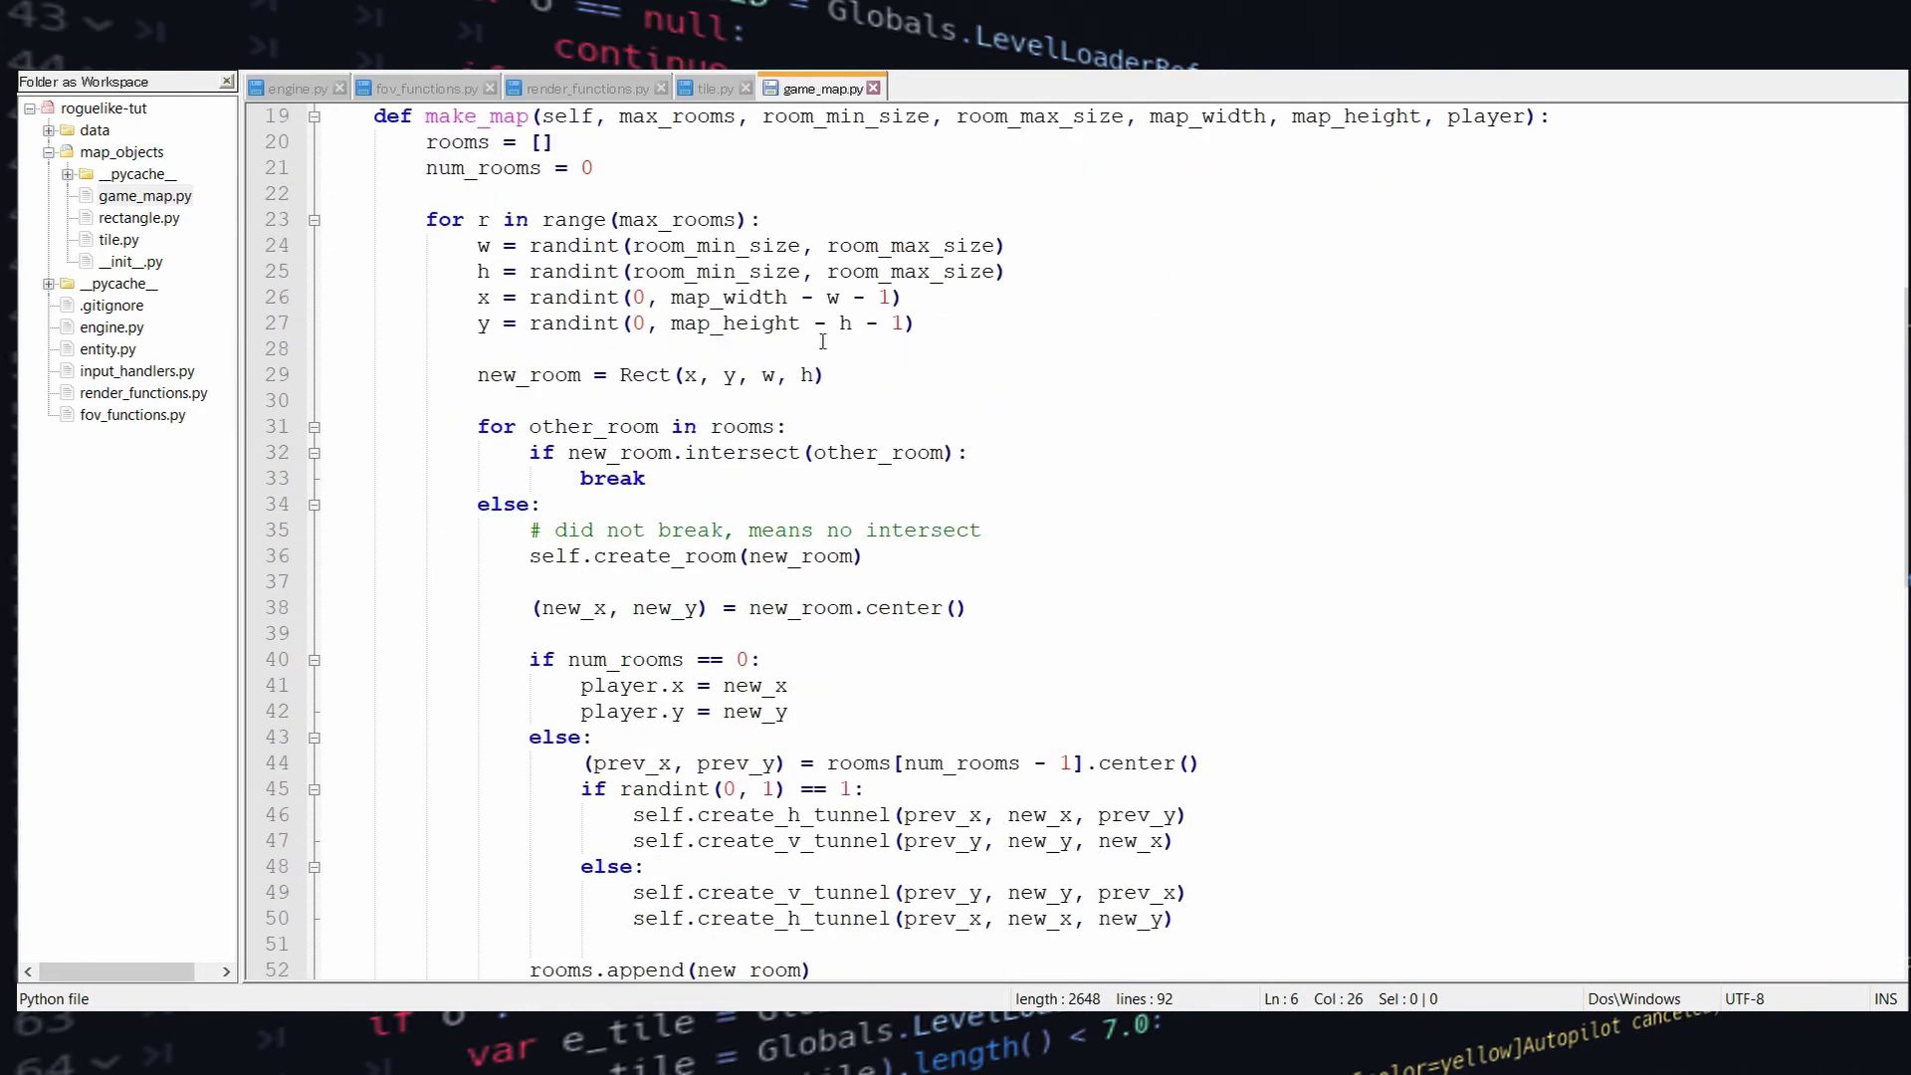
# Insert 'self.place_entities(new_room, entities, max_monsters_per_room)' above rooms.append(new_room)
pyautogui.click(567, 220)
pyautogui.scroll(-5, 703, 363)
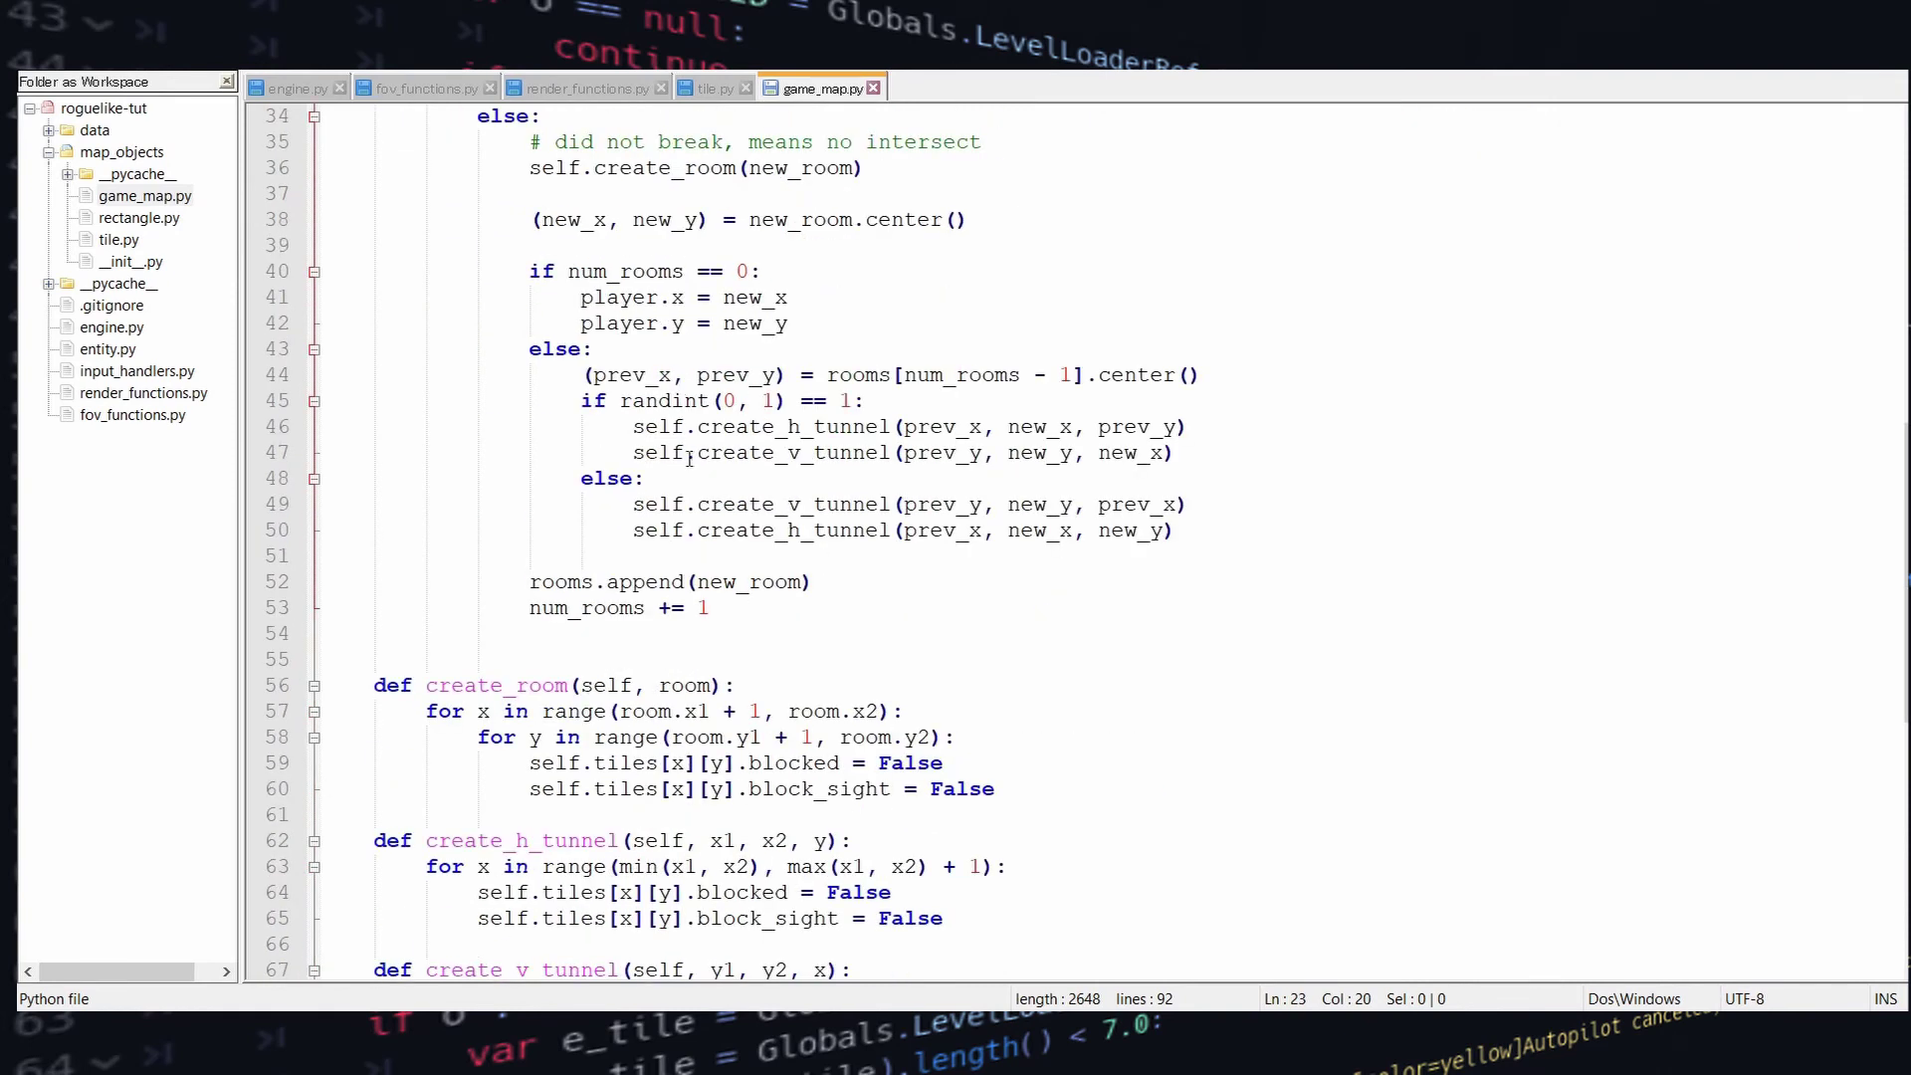
pyautogui.scroll(1, 688, 457)
pyautogui.click(828, 658)
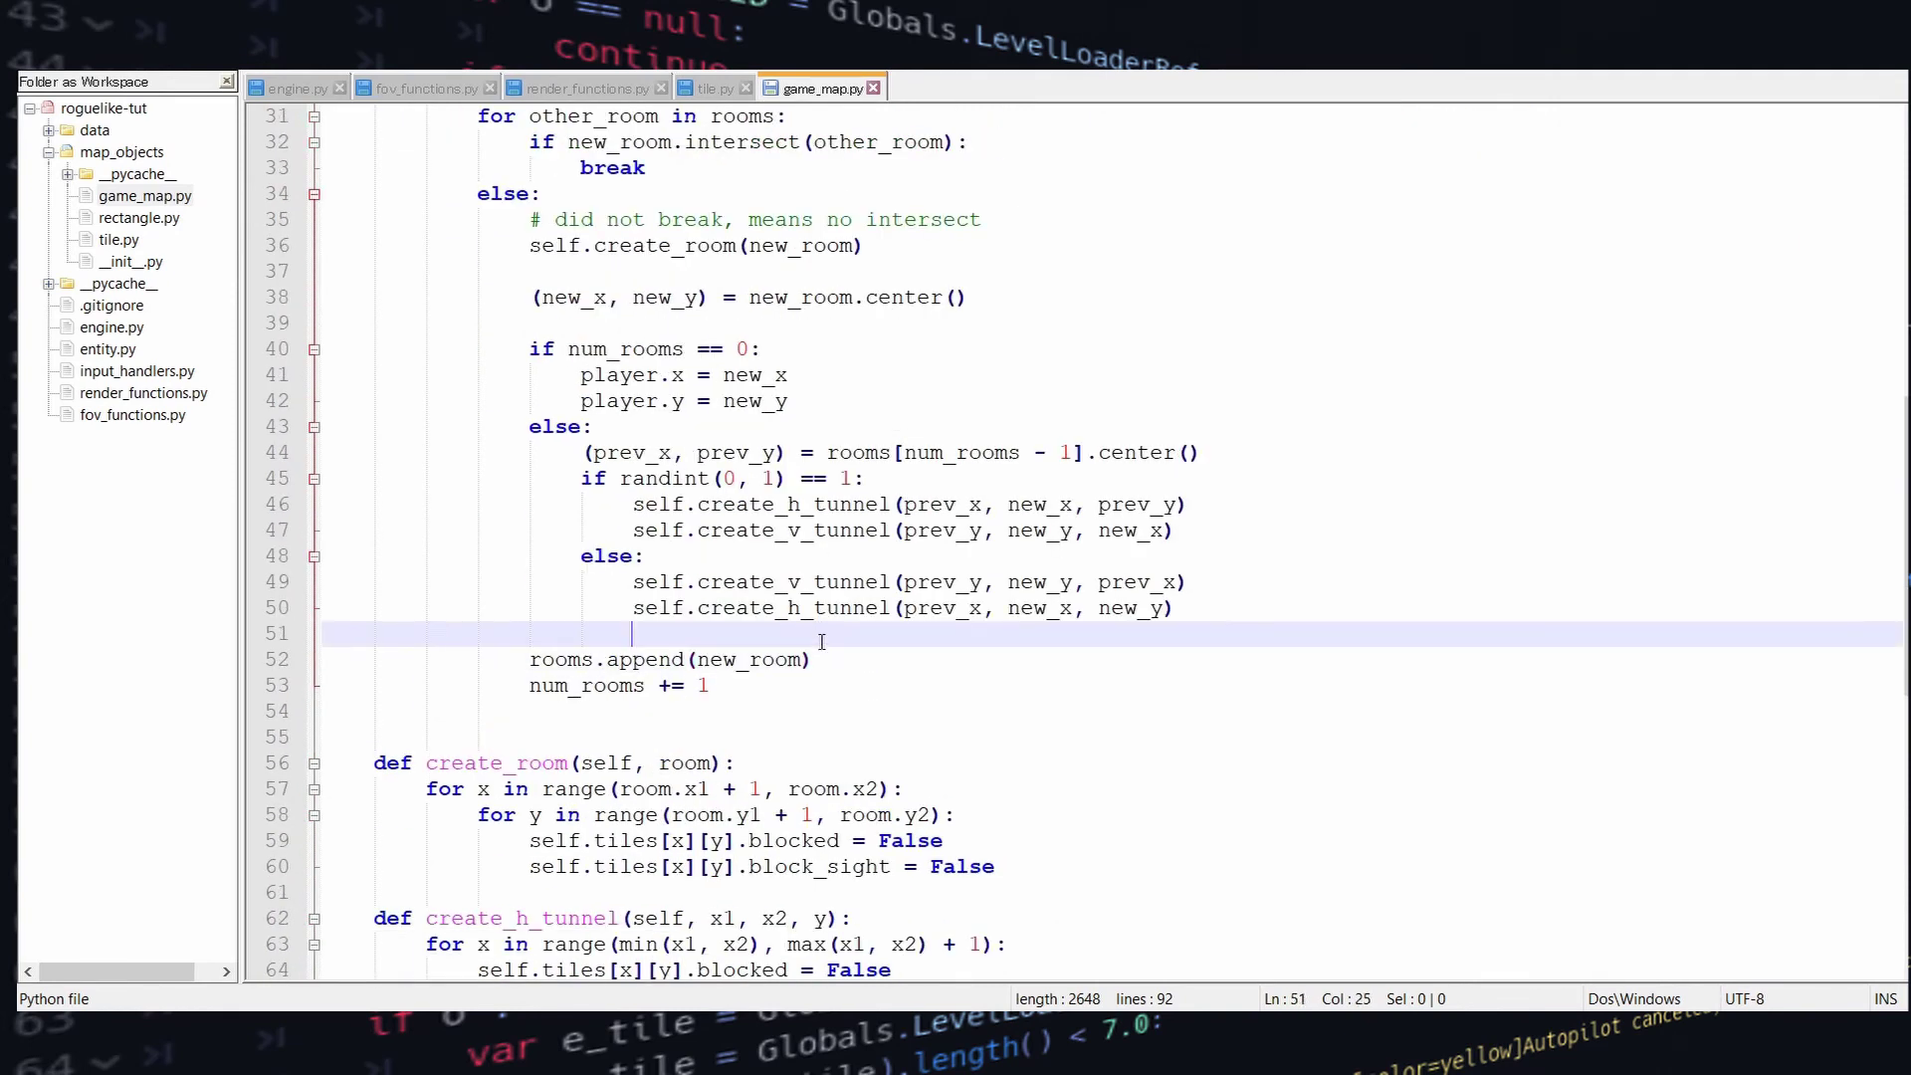
pyautogui.press('Return')
pyautogui.write('self.place')
pyautogui.press('Return')
pyautogui.write('new_room, entities, ma')
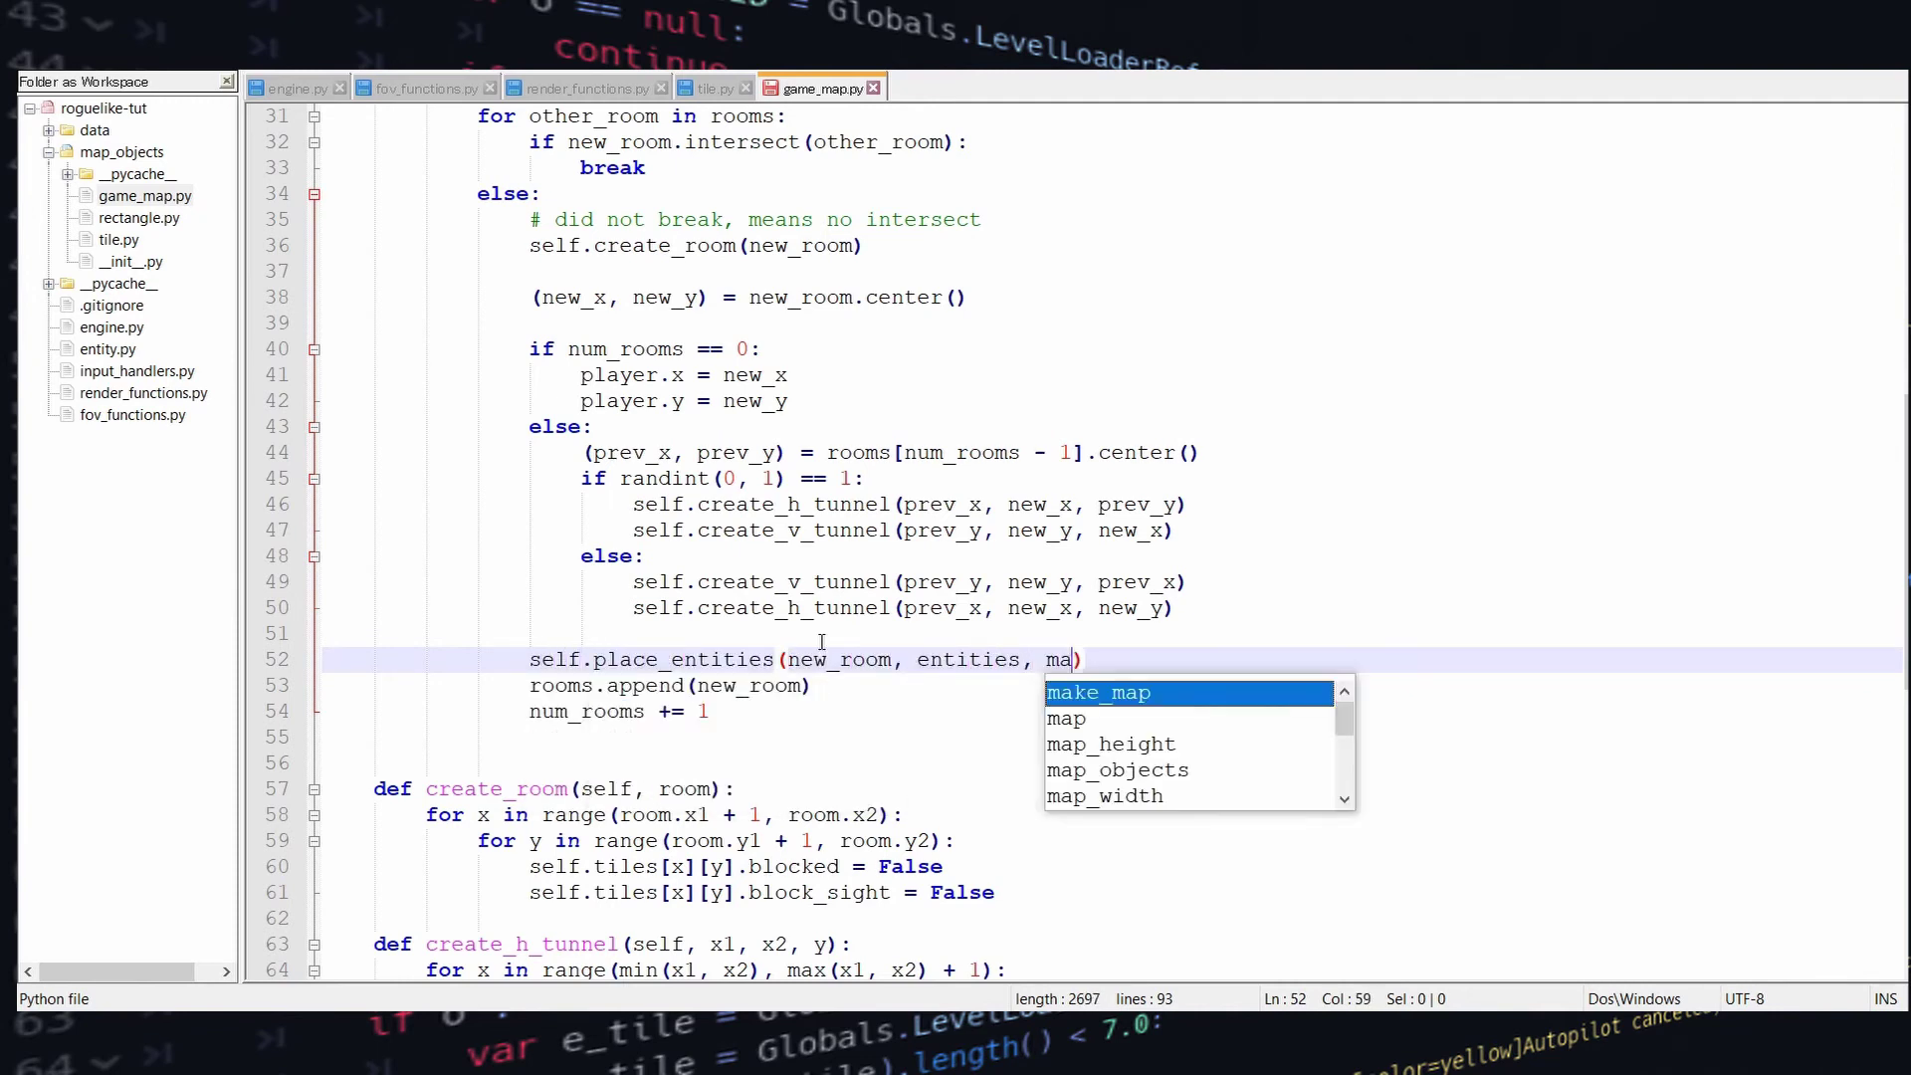
pyautogui.write('x_monsters_per_room')
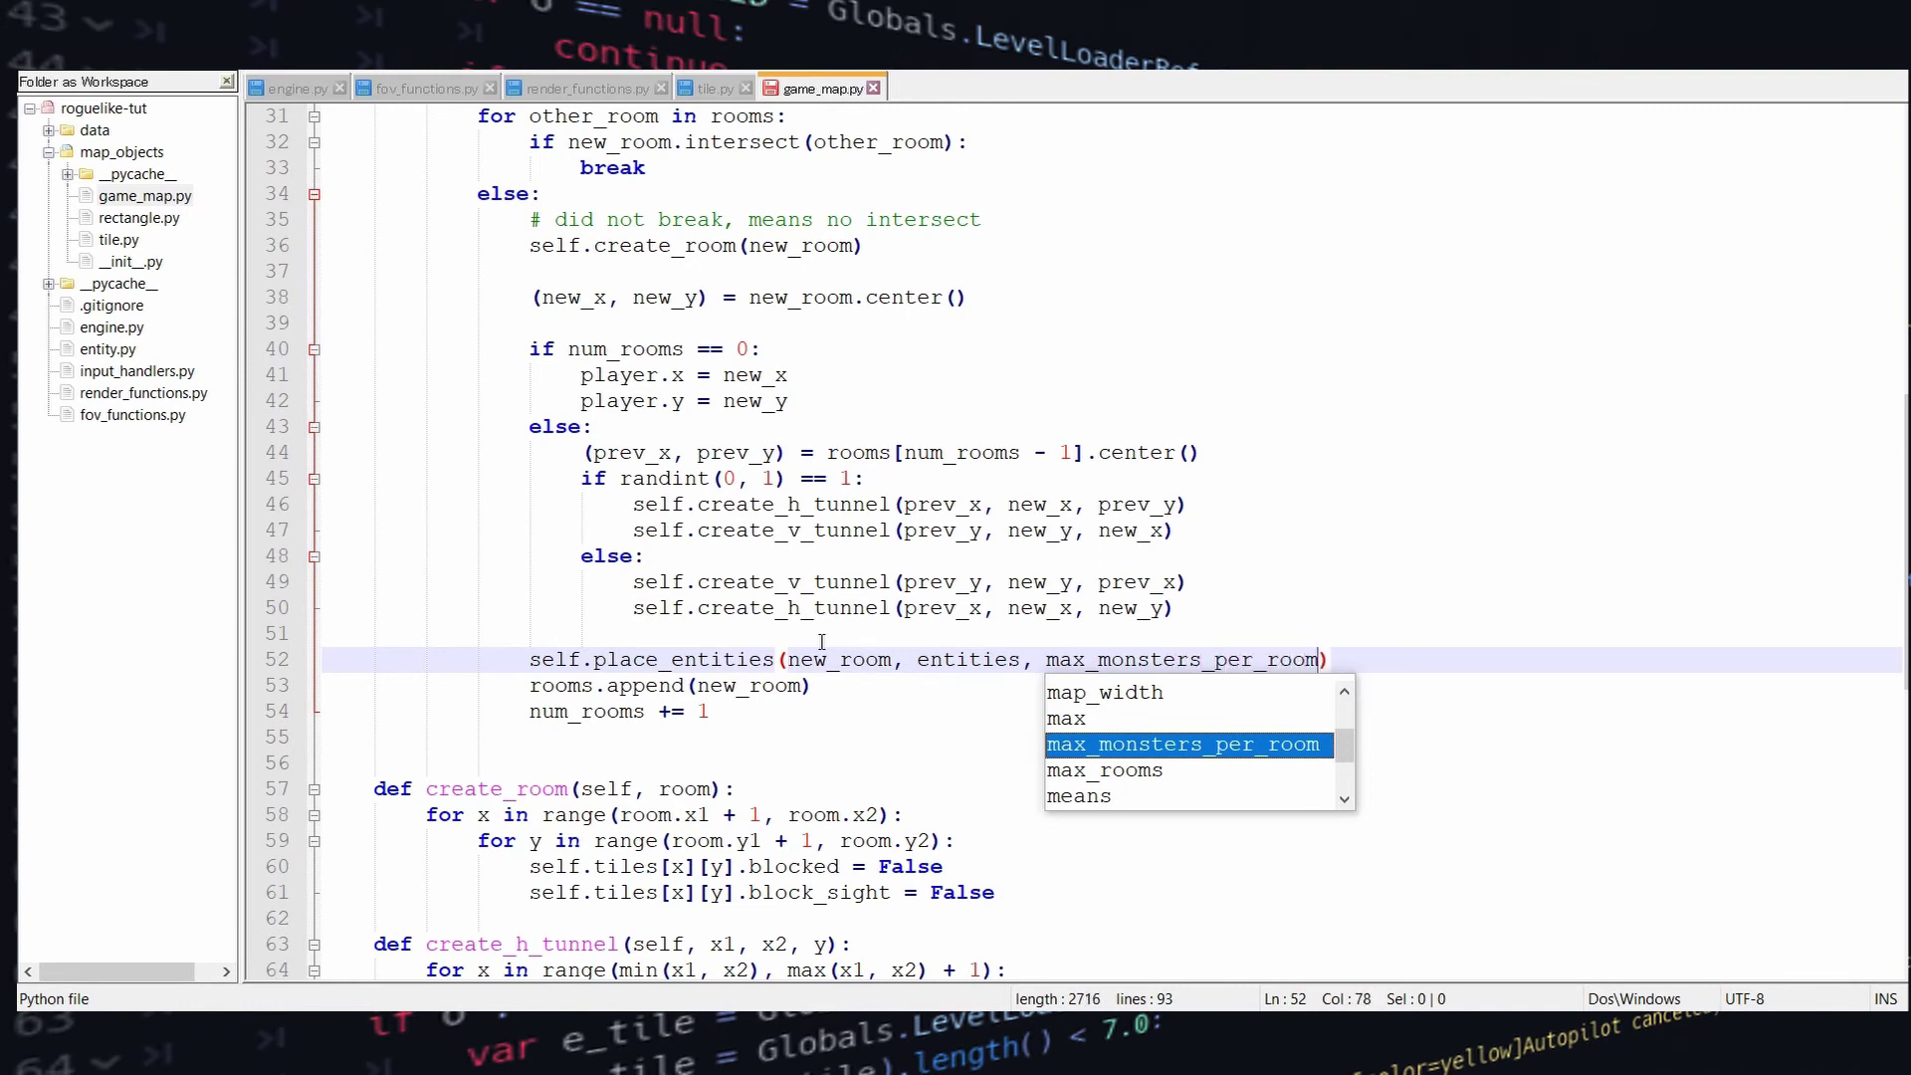
pyautogui.press('Escape')
pyautogui.scroll(3, 1070, 604)
pyautogui.scroll(3, 1070, 604)
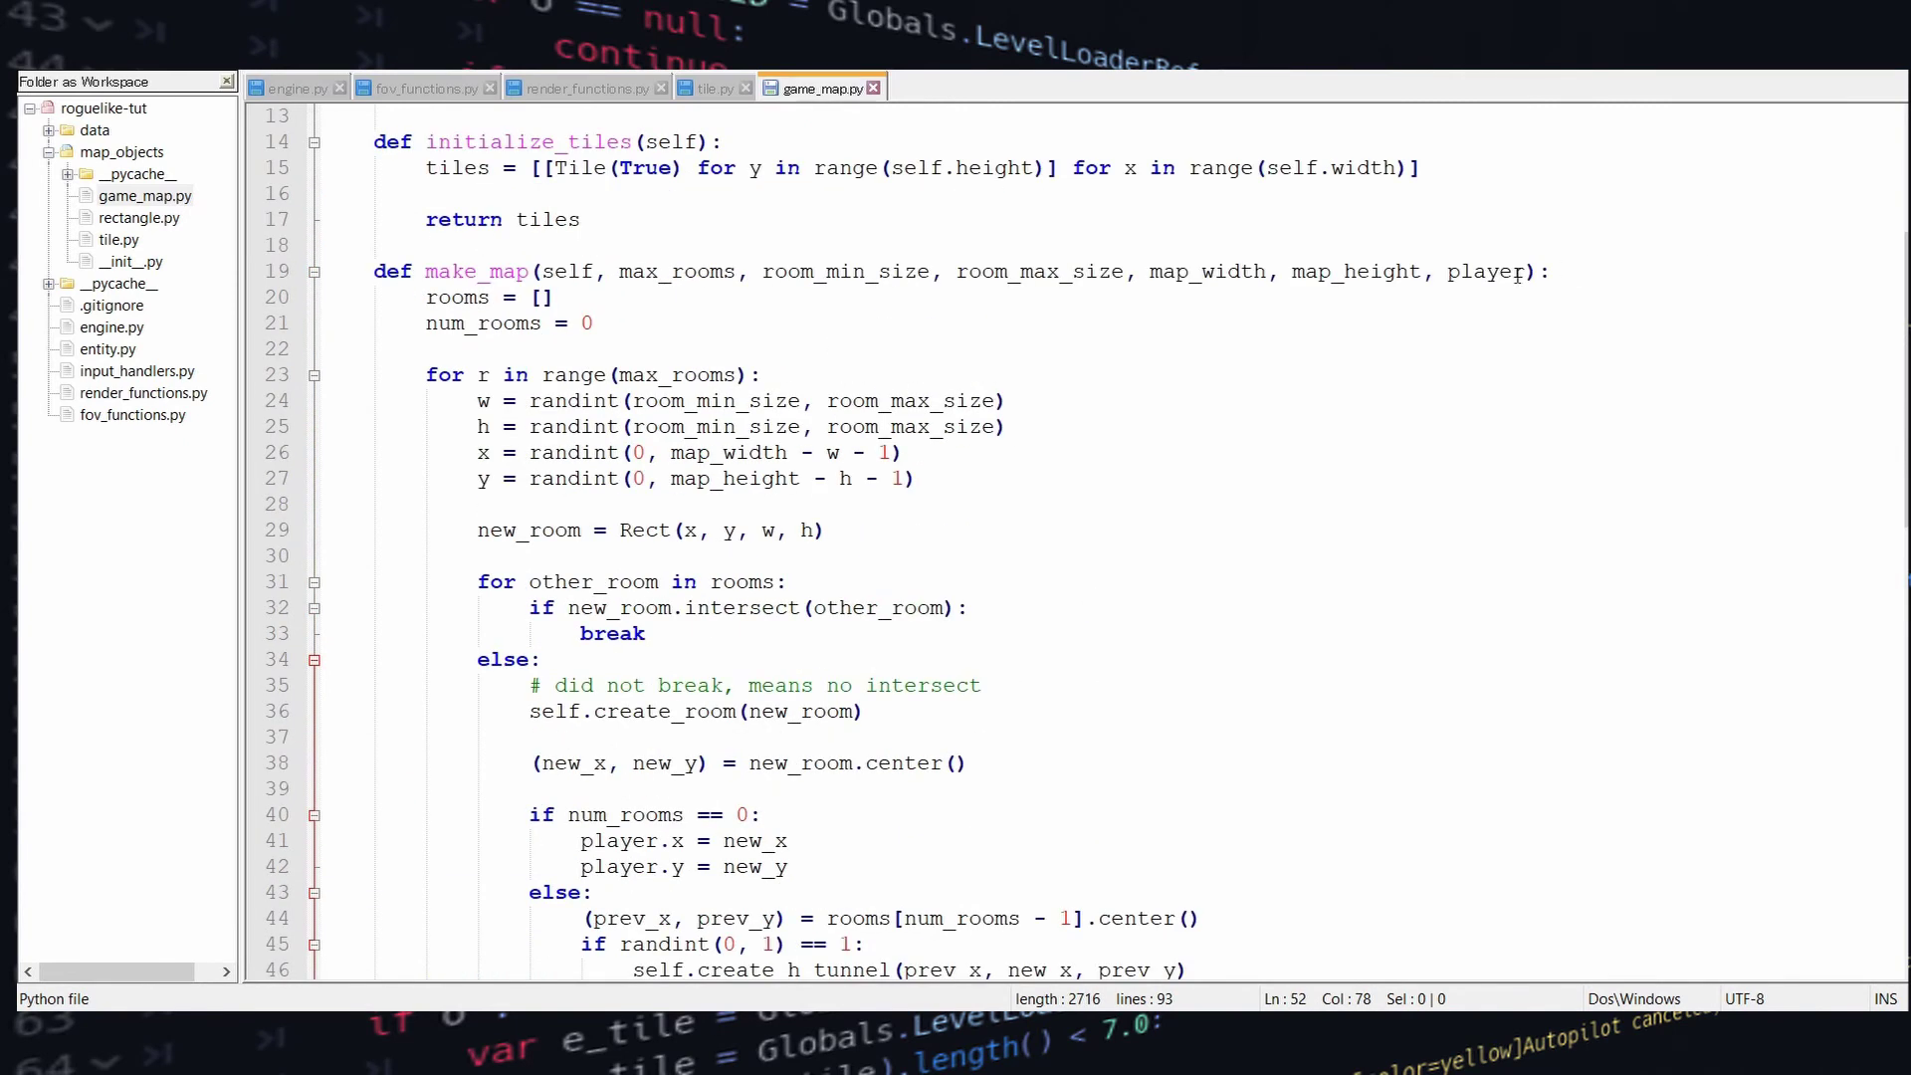
# Add max_monsters_per_room to make_map's parameter list
pyautogui.click(1528, 271)
pyautogui.write(', max_mons')
pyautogui.press('Return')
pyautogui.scroll(-4, 1588, 317)
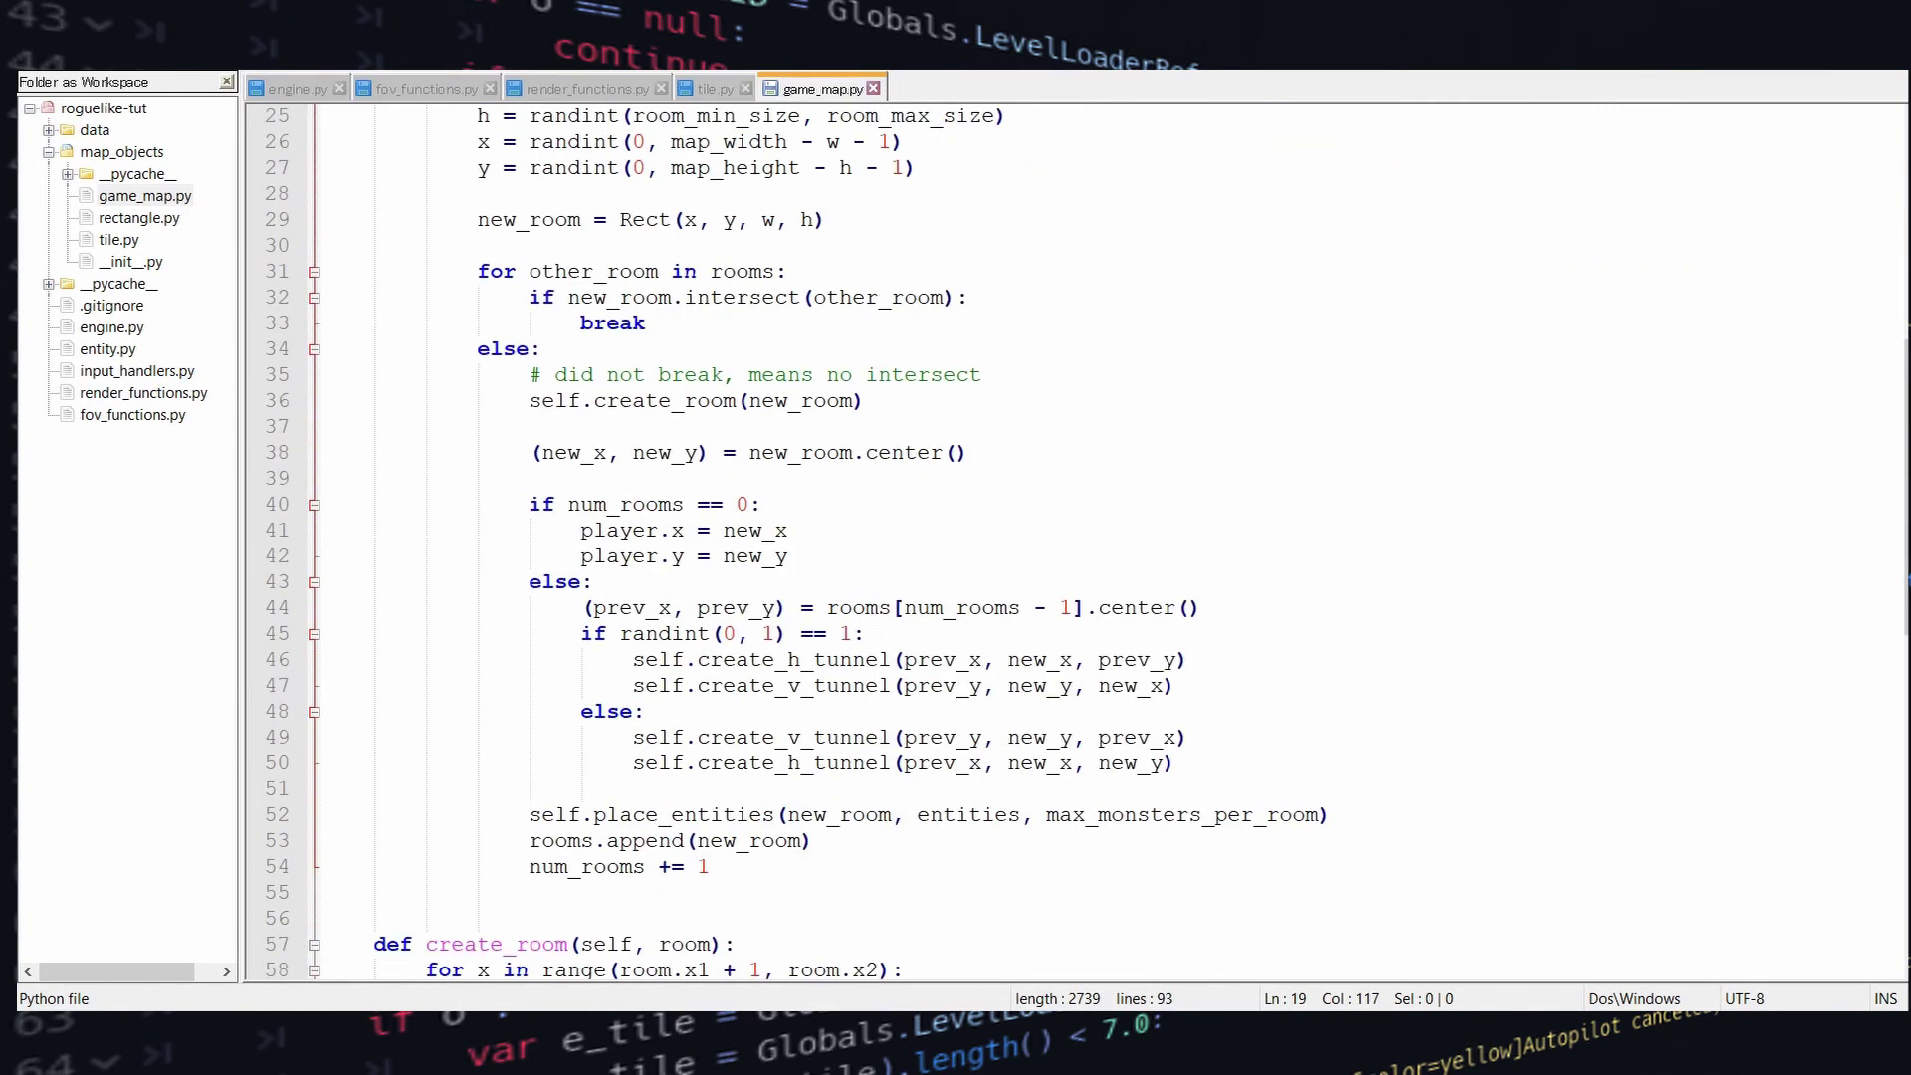
pyautogui.click(287, 89)
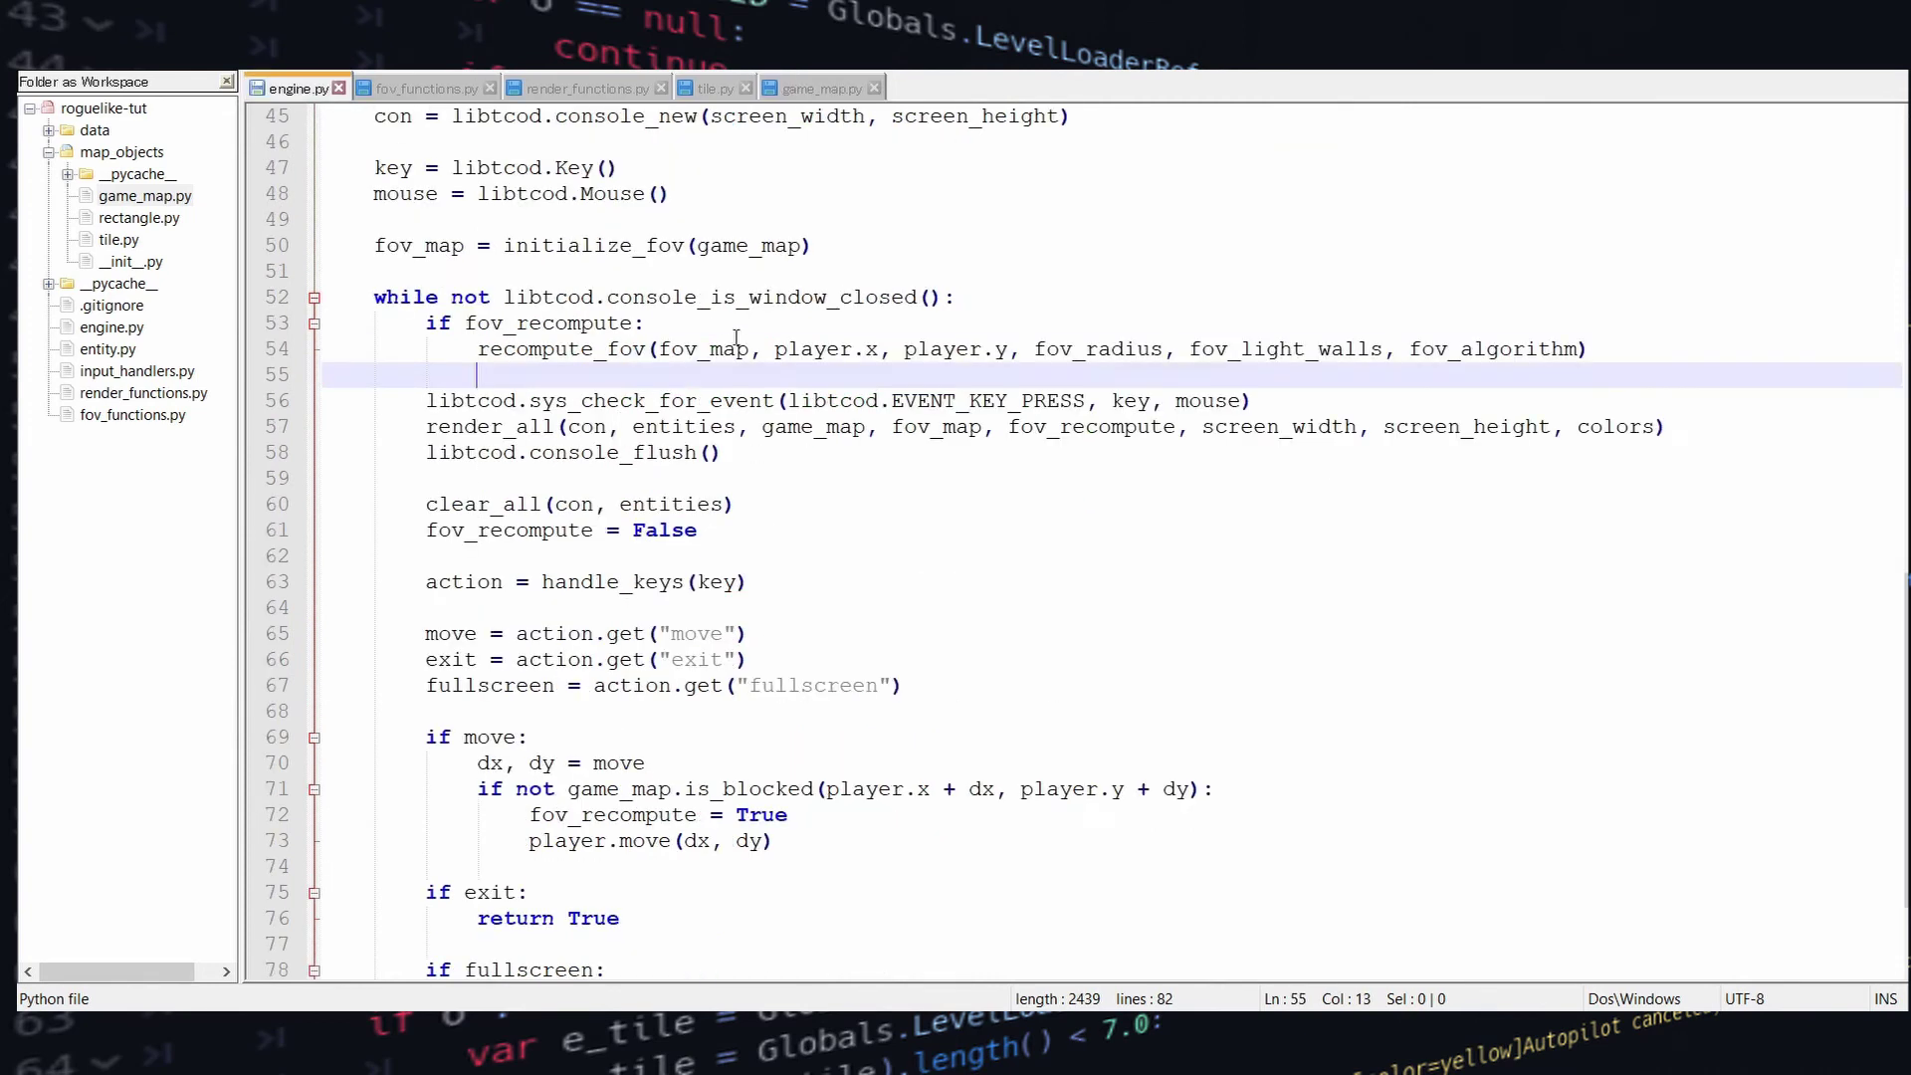
pyautogui.scroll(4, 599, 305)
# In engine.py, delete the npc and leave entities as just [player]
pyautogui.click(1456, 270)
pyautogui.hotkey('shift', 'Up')
pyautogui.press('Delete')
pyautogui.moveTo(531, 271); pyautogui.dragTo(598, 270)
pyautogui.press('Delete')
# Pass entities and max_monsters_per_room to make_map, set max_monsters_per_room = 3, and run
pyautogui.click(1513, 297)
pyautogui.write(', entities, max_monsters_per_room')
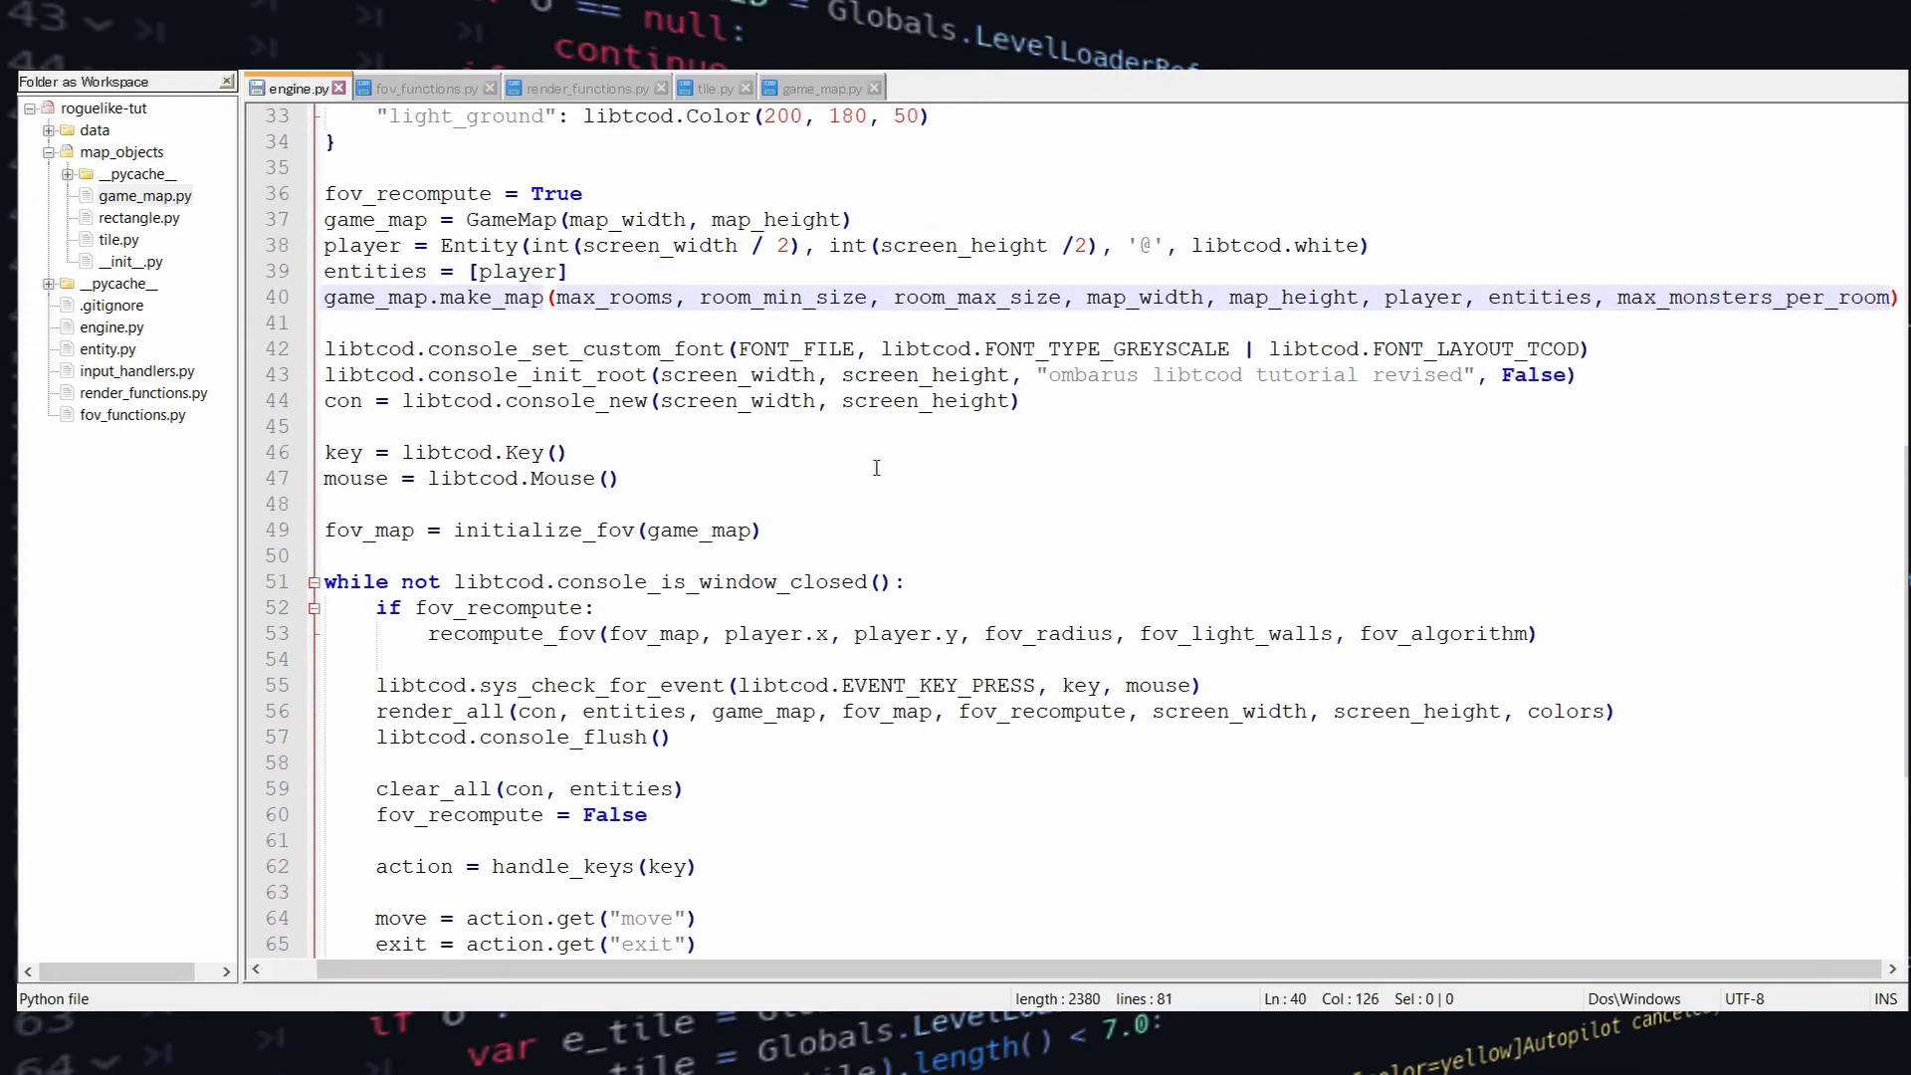
pyautogui.scroll(1, 597, 305)
pyautogui.scroll(3, 597, 307)
pyautogui.scroll(2, 597, 306)
pyautogui.click(716, 325)
pyautogui.press('Return')
pyautogui.write('max_monsters_per_room = 3')
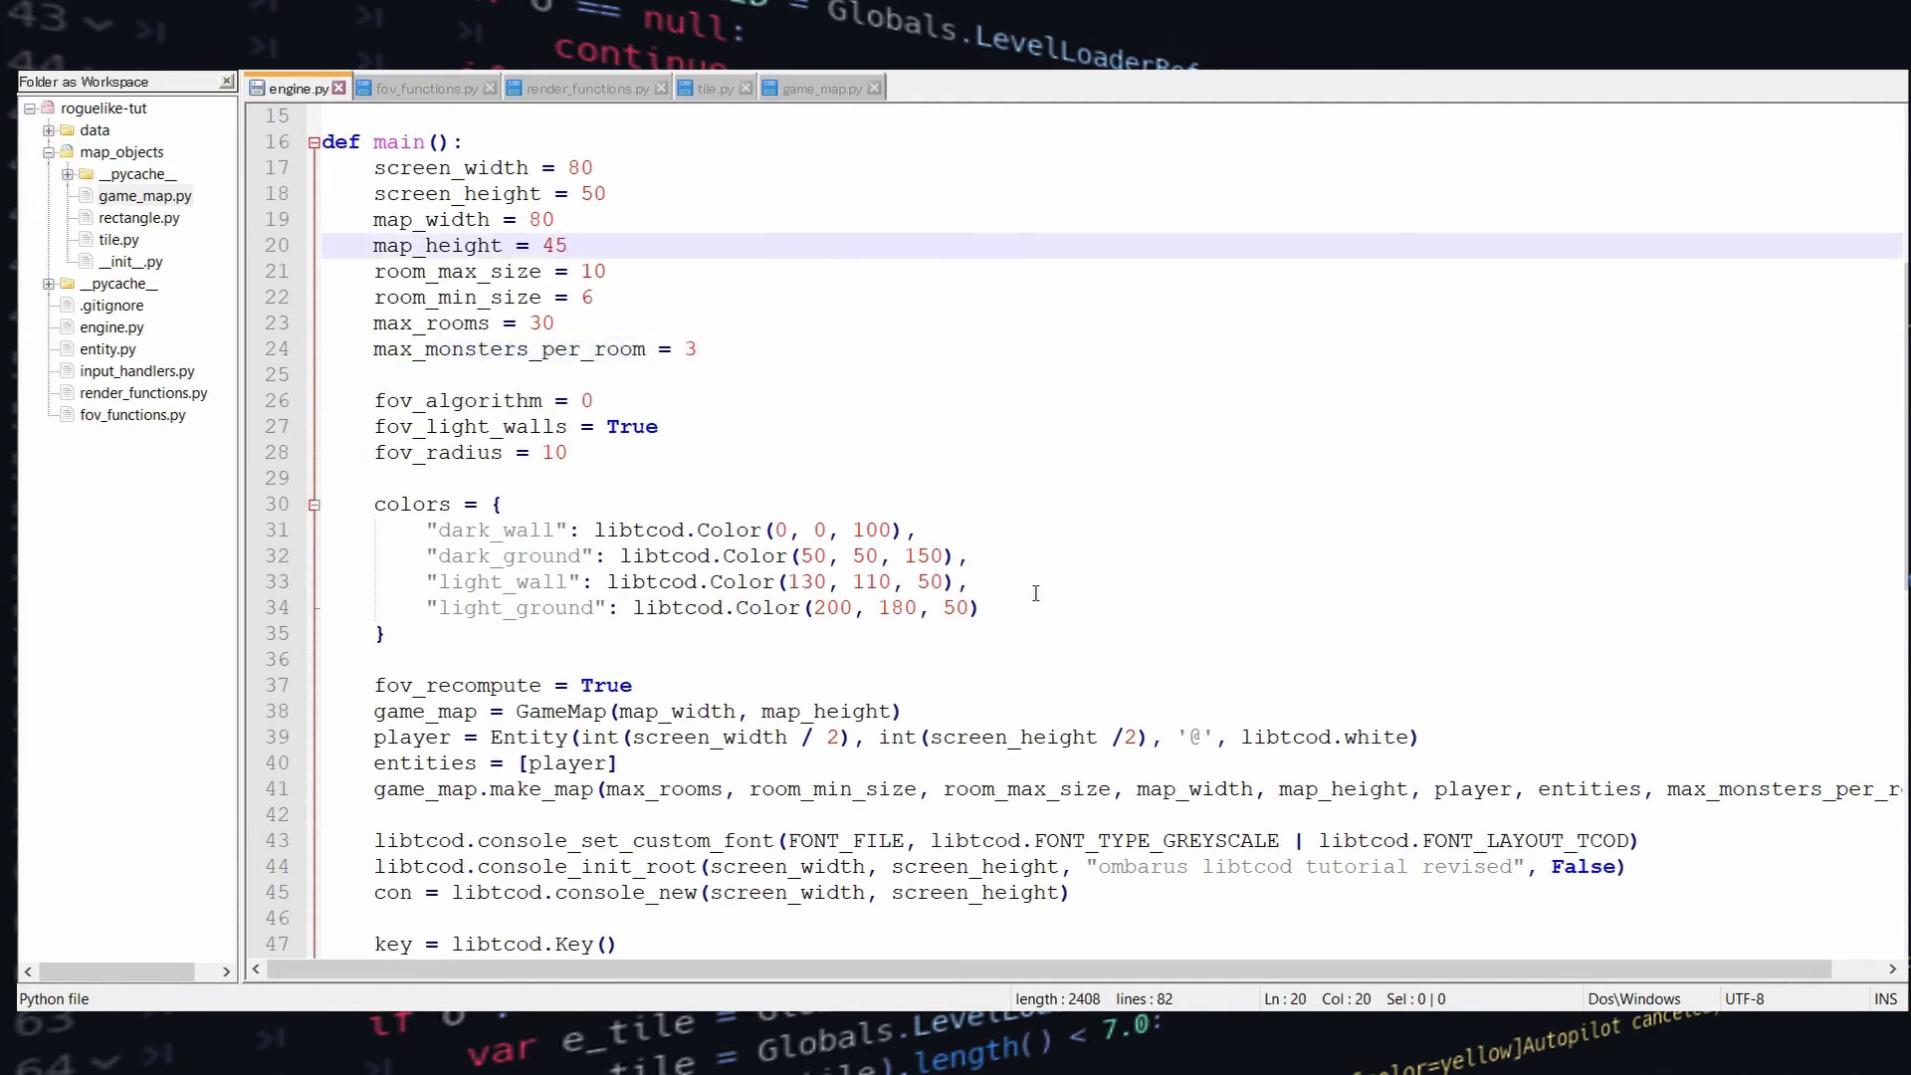
pyautogui.click(715, 246)
pyautogui.hotkey('ctrl', 'F6')
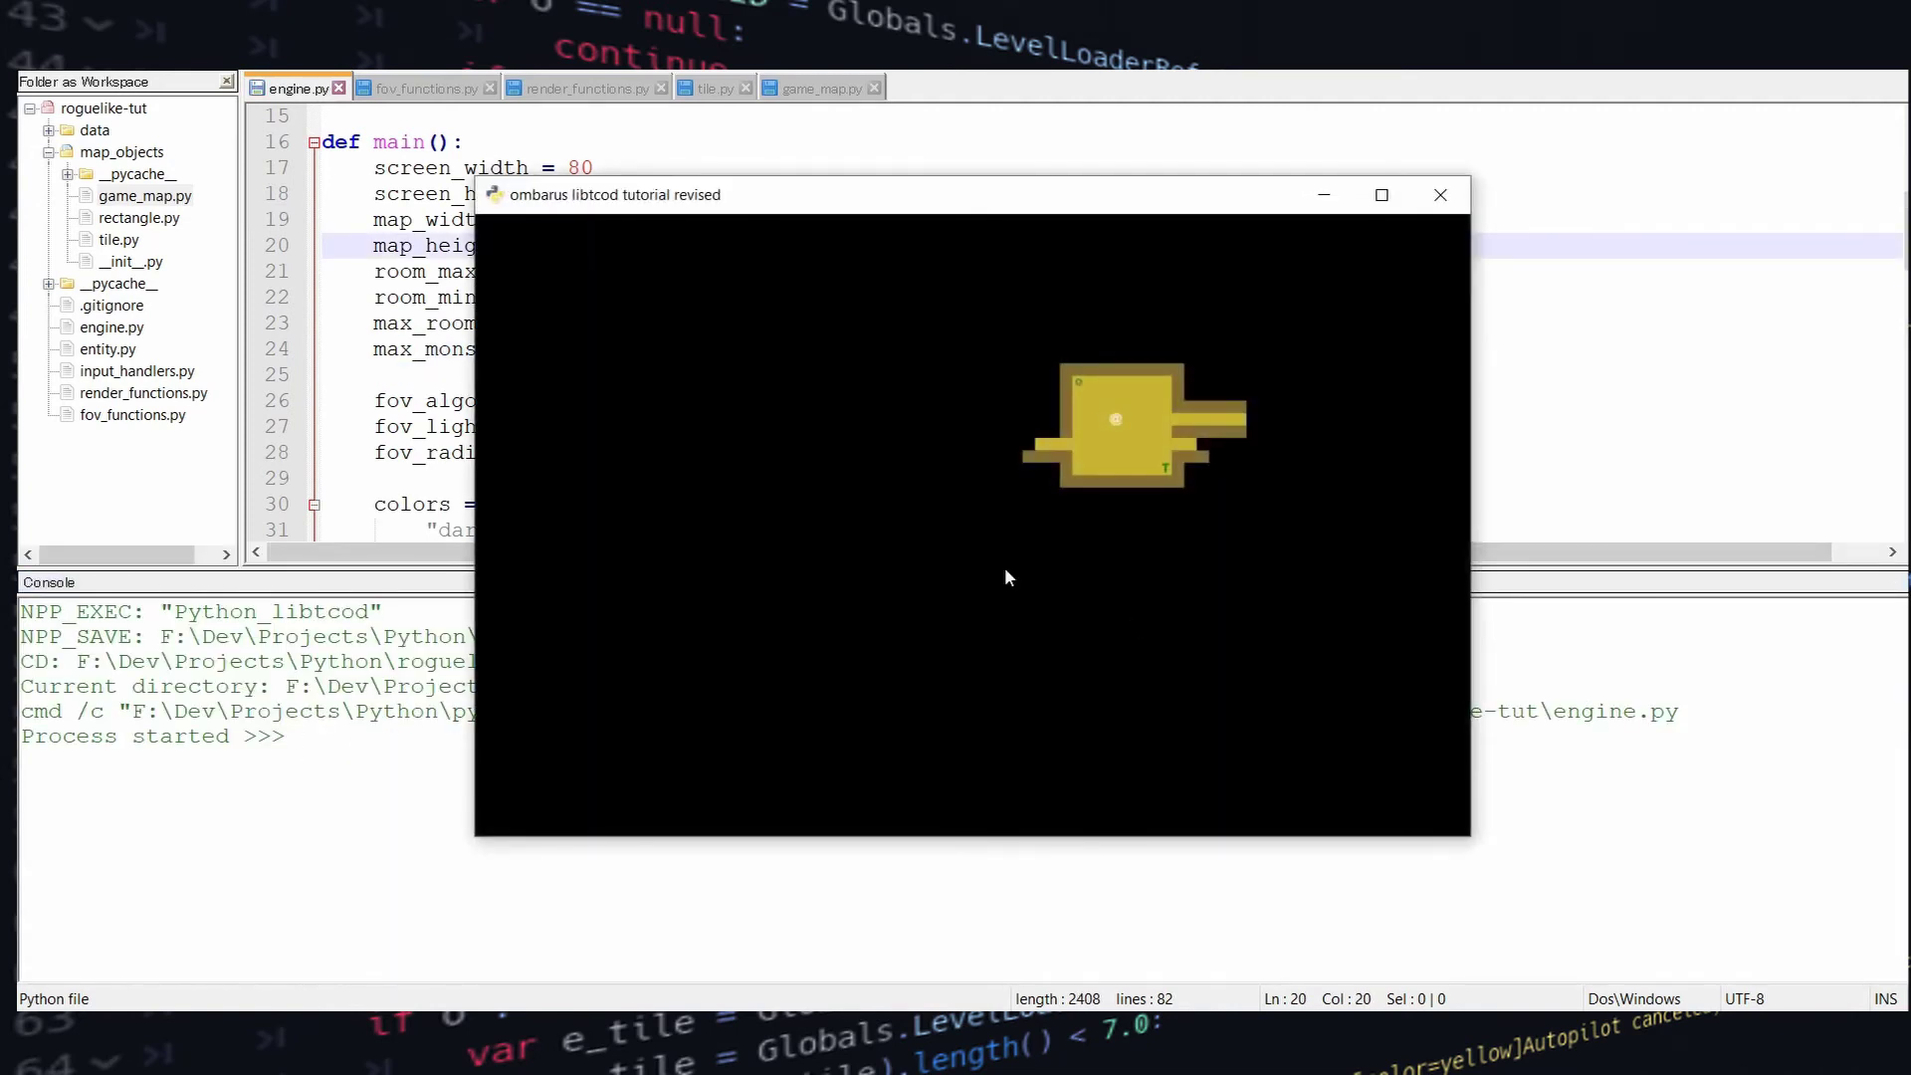
# Walk the player through the corridors into several new rooms
pyautogui.press('Down')
pyautogui.press('Down')
pyautogui.press('Left')
pyautogui.press('Left')
pyautogui.press('Left')
pyautogui.press('Left')
pyautogui.press('Left')
pyautogui.press('Left')
pyautogui.press('Left')
pyautogui.press('Left')
pyautogui.press('Up')
pyautogui.press('Up')
pyautogui.press('Up')
pyautogui.press('Up')
pyautogui.press('Up')
pyautogui.press('Up')
pyautogui.press('Up')
pyautogui.press('Left')
pyautogui.press('Left')
pyautogui.press('Left')
pyautogui.press('Left')
pyautogui.press('Left')
pyautogui.press('Left')
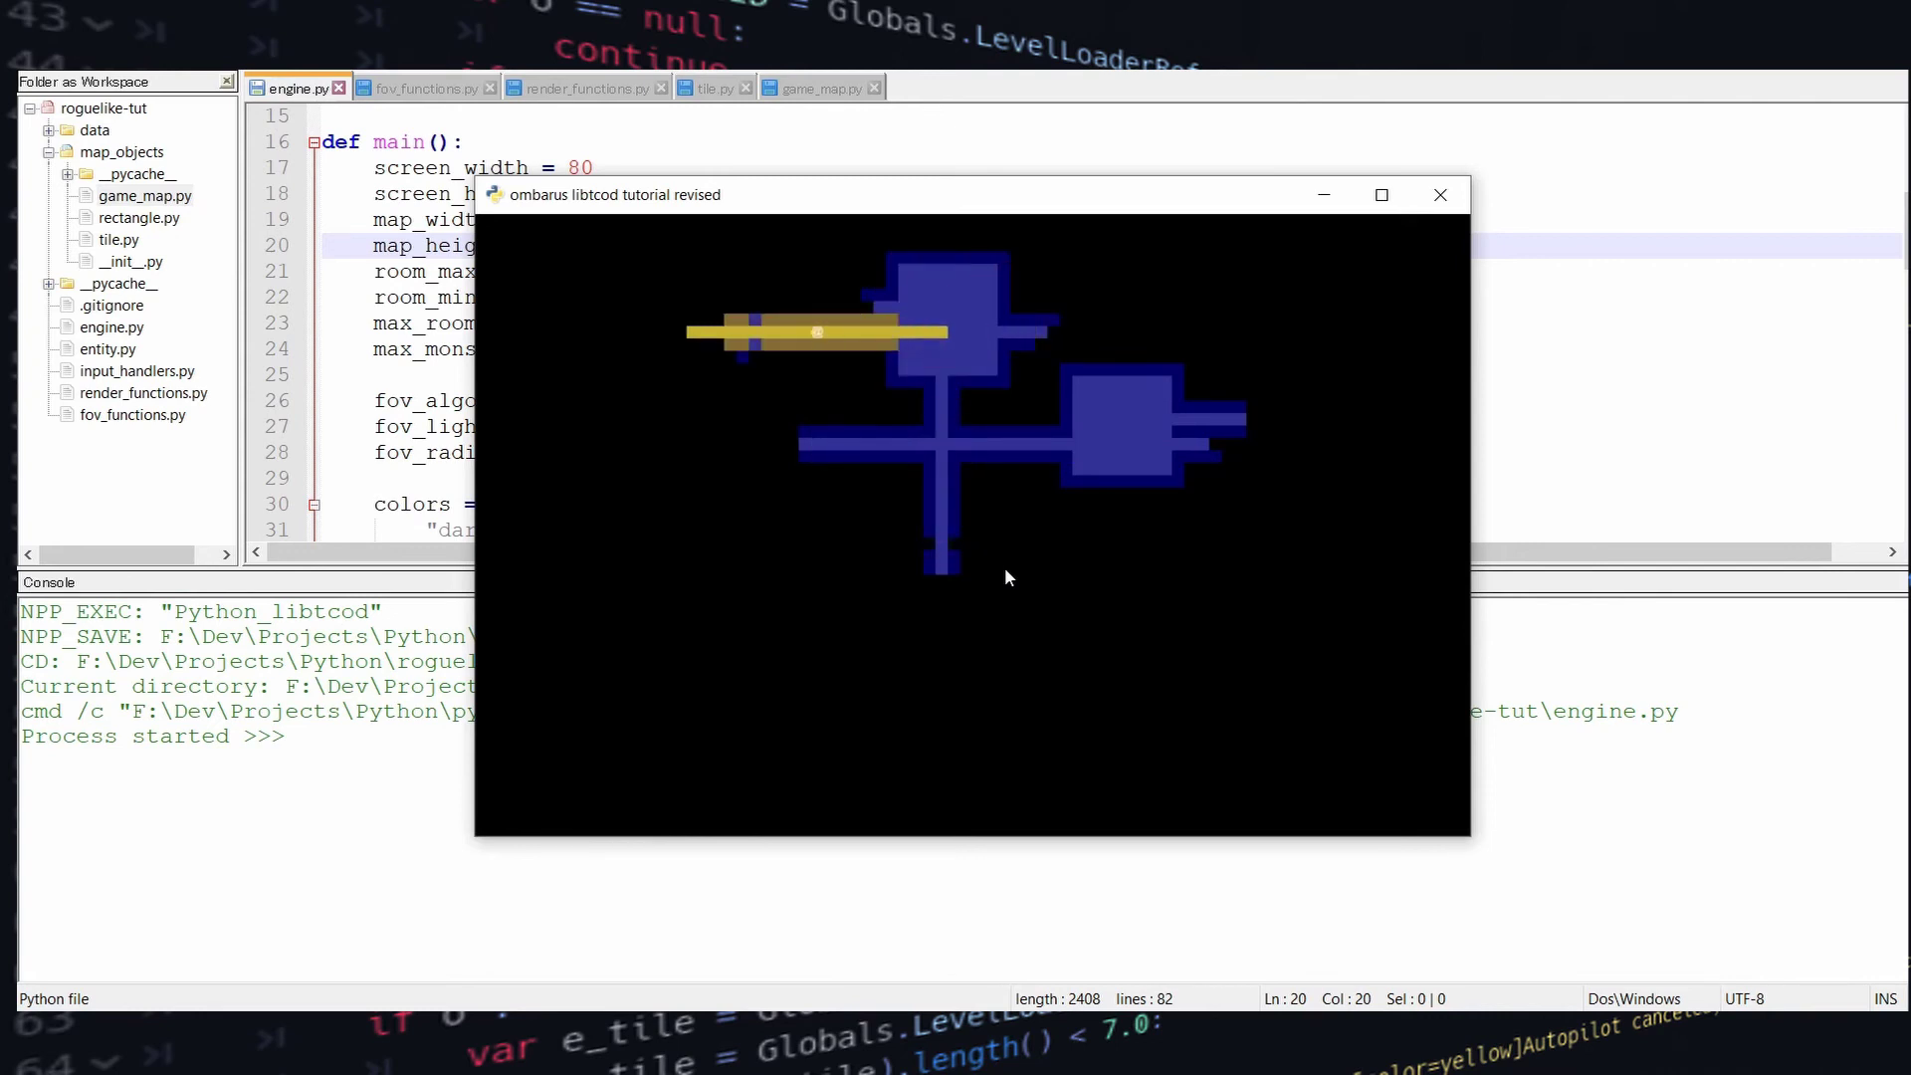
pyautogui.press('Left')
pyautogui.press('Left')
pyautogui.press('Left')
pyautogui.press('Down')
pyautogui.press('Down')
pyautogui.press('Down')
pyautogui.press('Down')
pyautogui.press('Down')
pyautogui.press('Down')
pyautogui.press('Down')
pyautogui.press('Down')
pyautogui.press('Right')
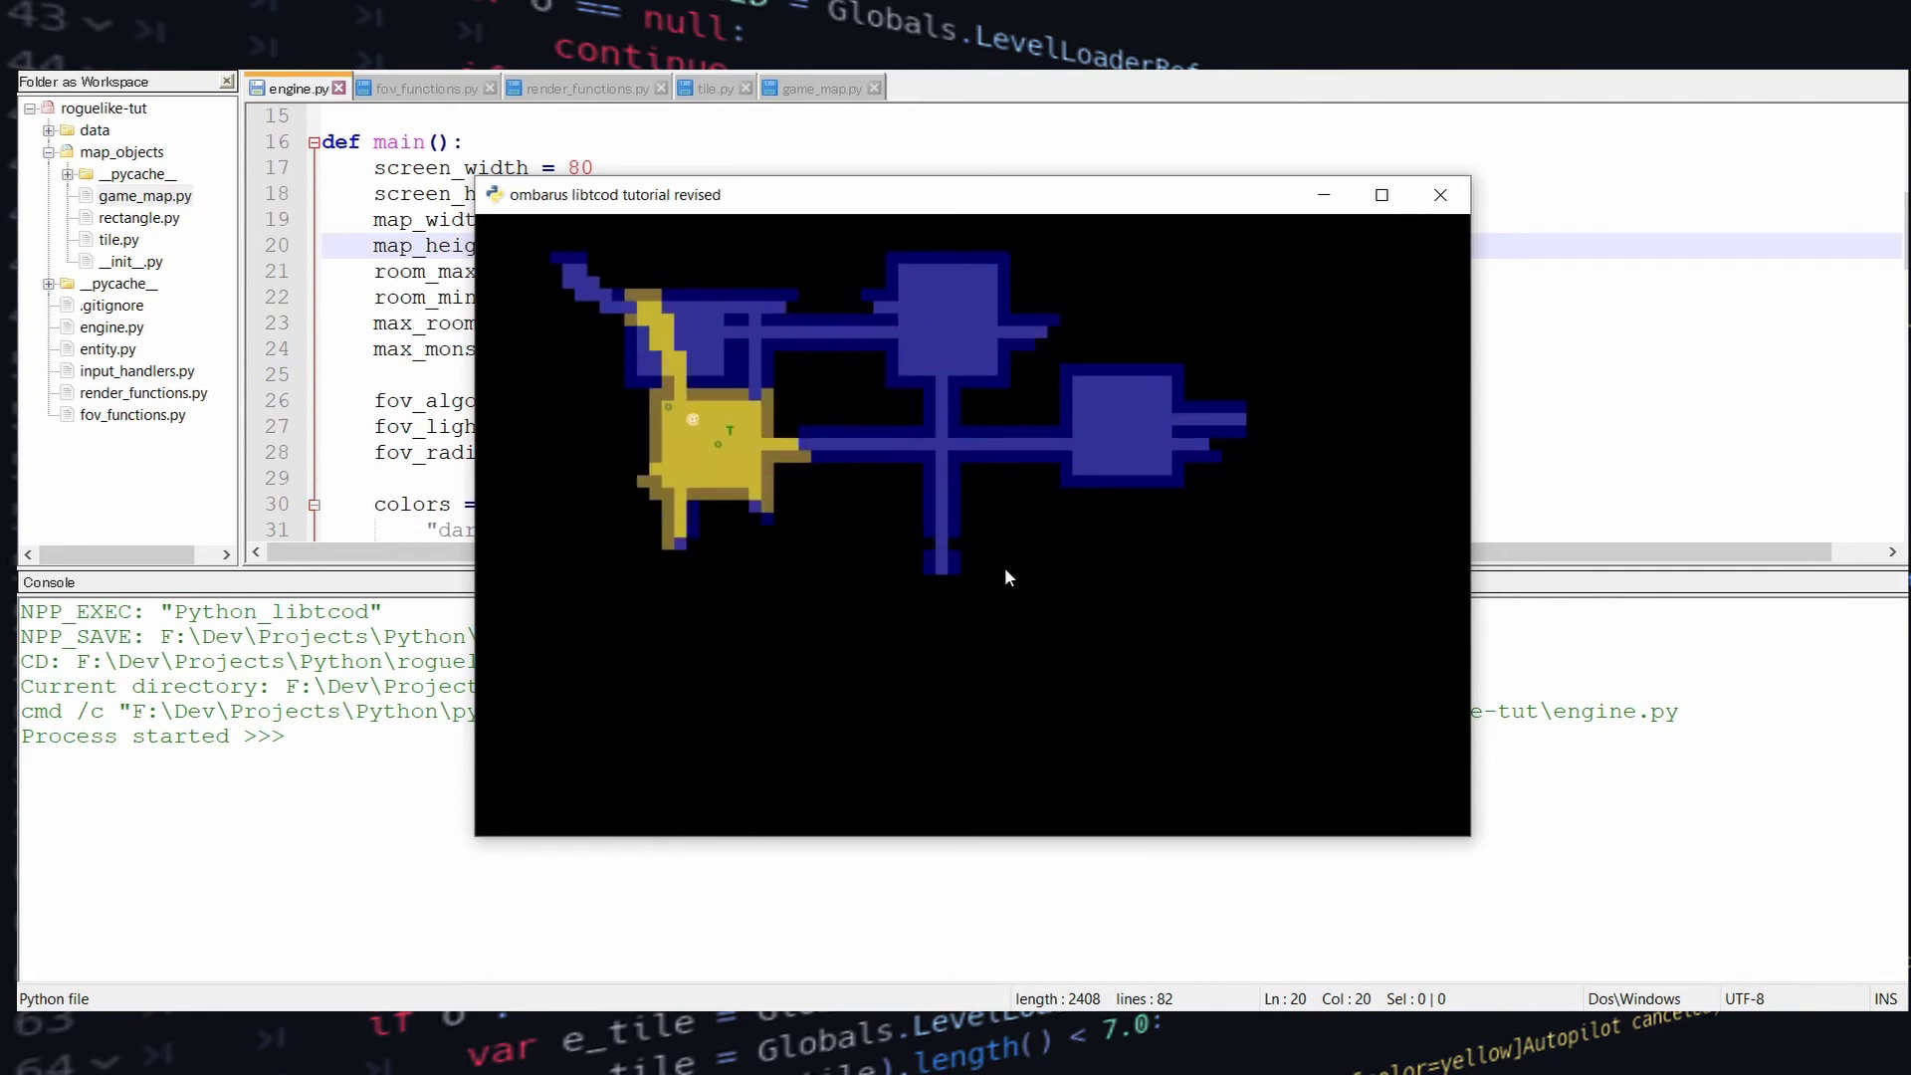
pyautogui.press('Right')
pyautogui.press('Right')
pyautogui.press('Right')
pyautogui.press('Right')
pyautogui.press('Down')
pyautogui.press('Down')
pyautogui.press('Down')
pyautogui.press('Down')
pyautogui.press('Down')
pyautogui.press('Down')
pyautogui.press('Down')
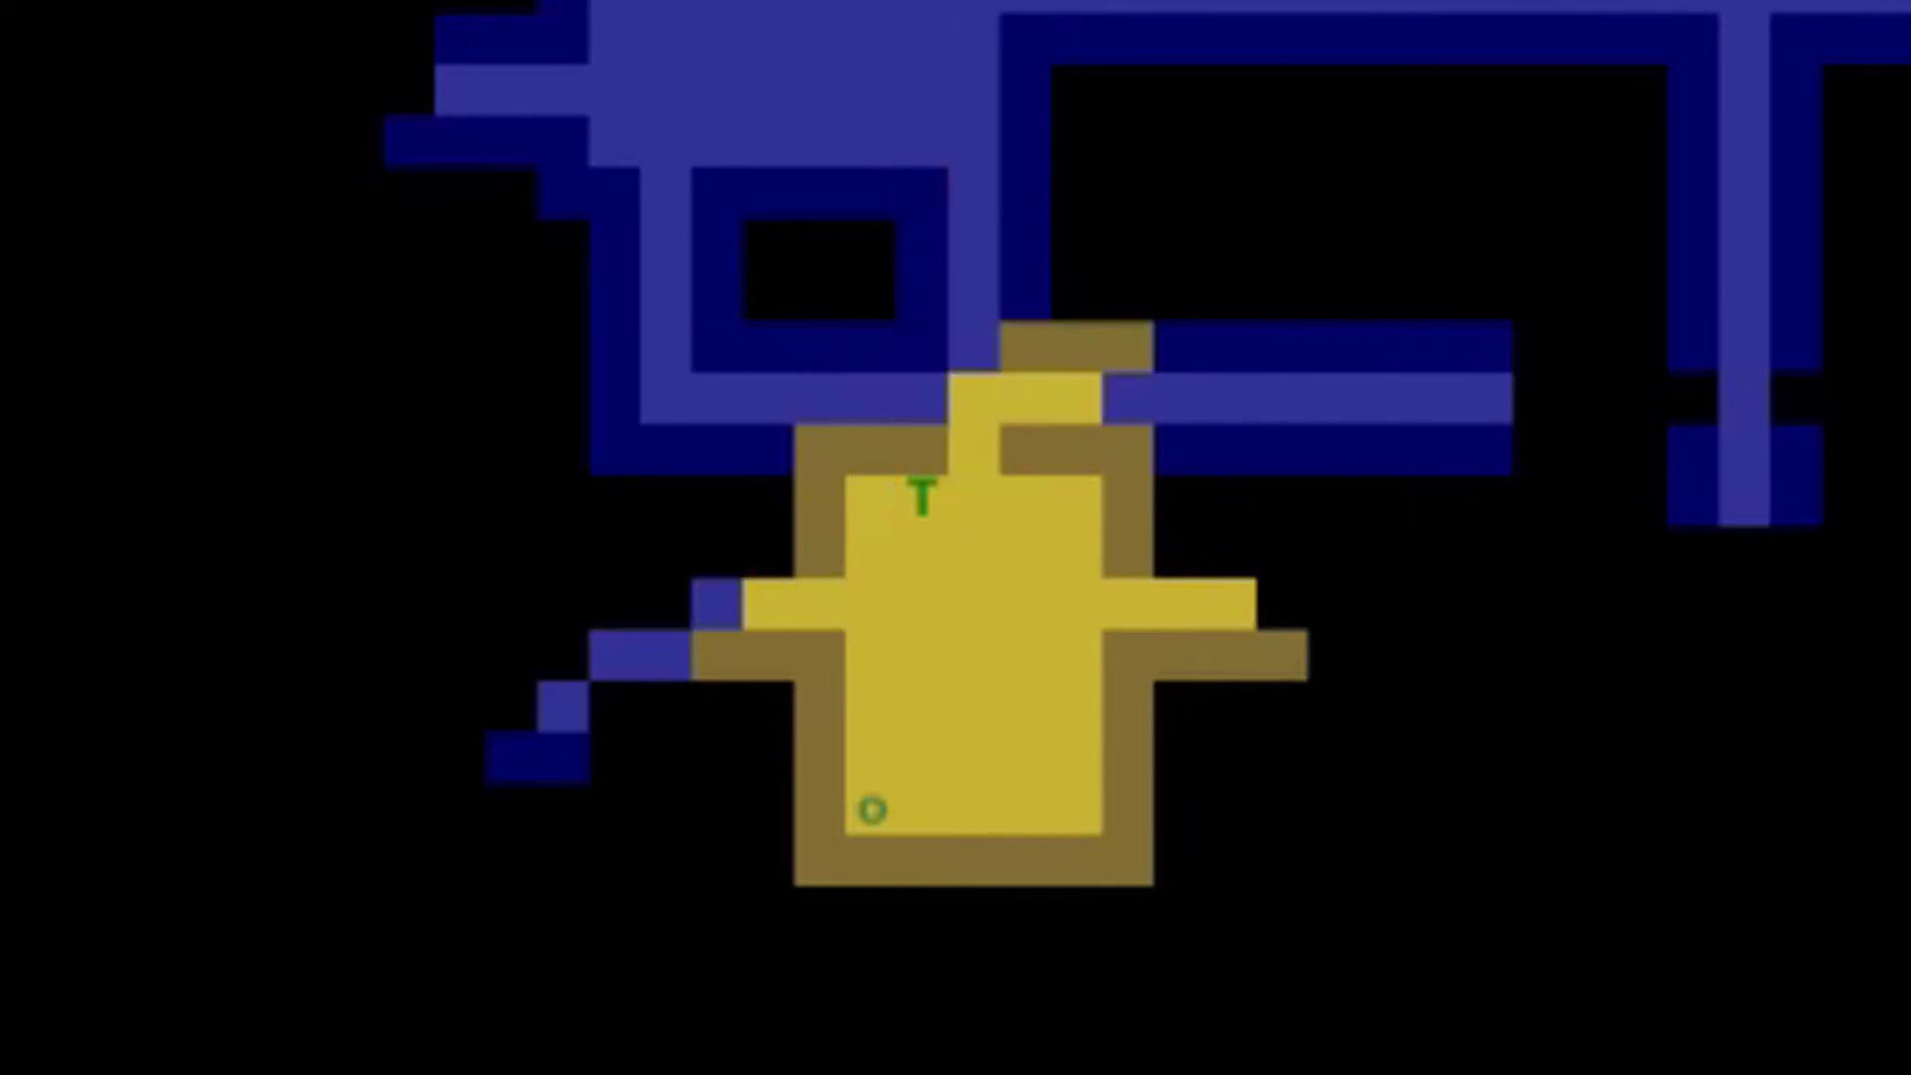
# Step the player back and forth beside the 'T' troll
pyautogui.press('Left')
pyautogui.press('Right')
pyautogui.press('Right')
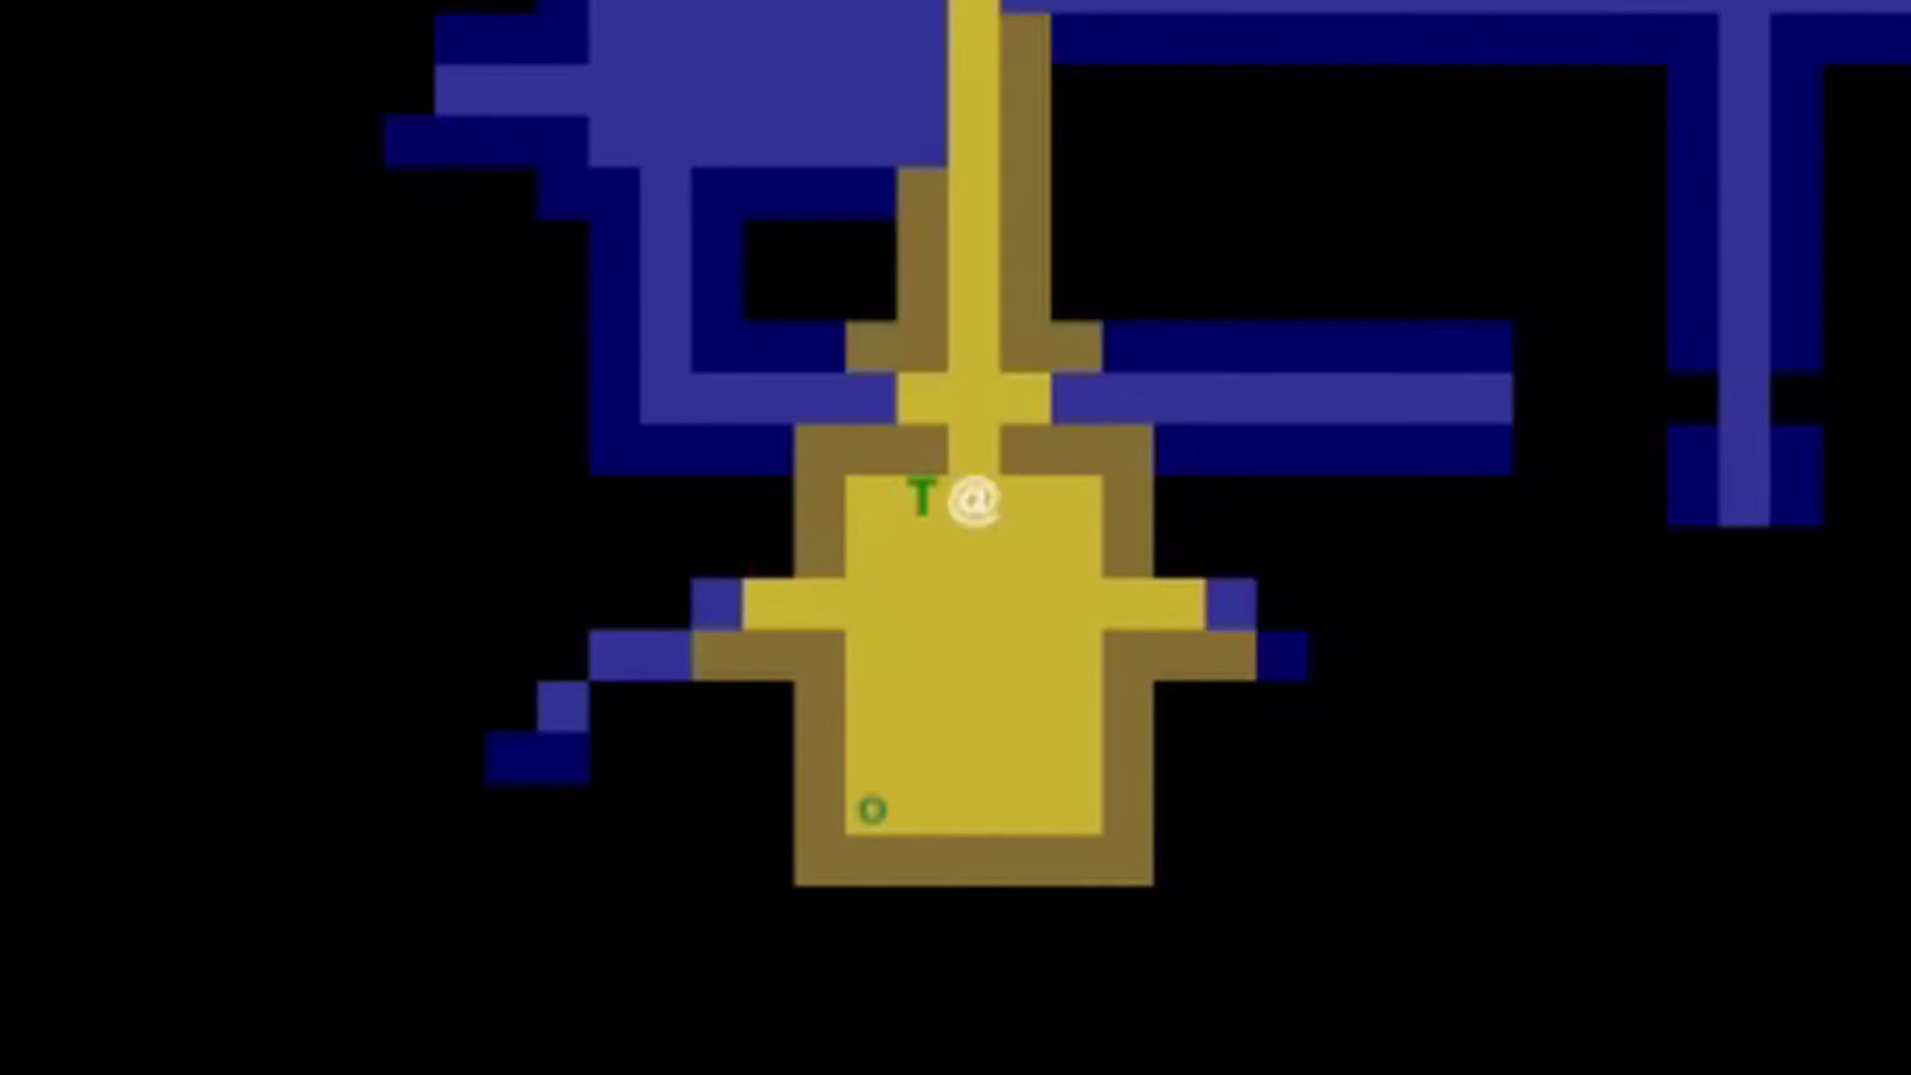
pyautogui.press('Left')
pyautogui.press('Left')
pyautogui.press('Right')
pyautogui.press('Right')
pyautogui.press('Left')
pyautogui.press('Left')
pyautogui.press('Right')
pyautogui.press('Right')
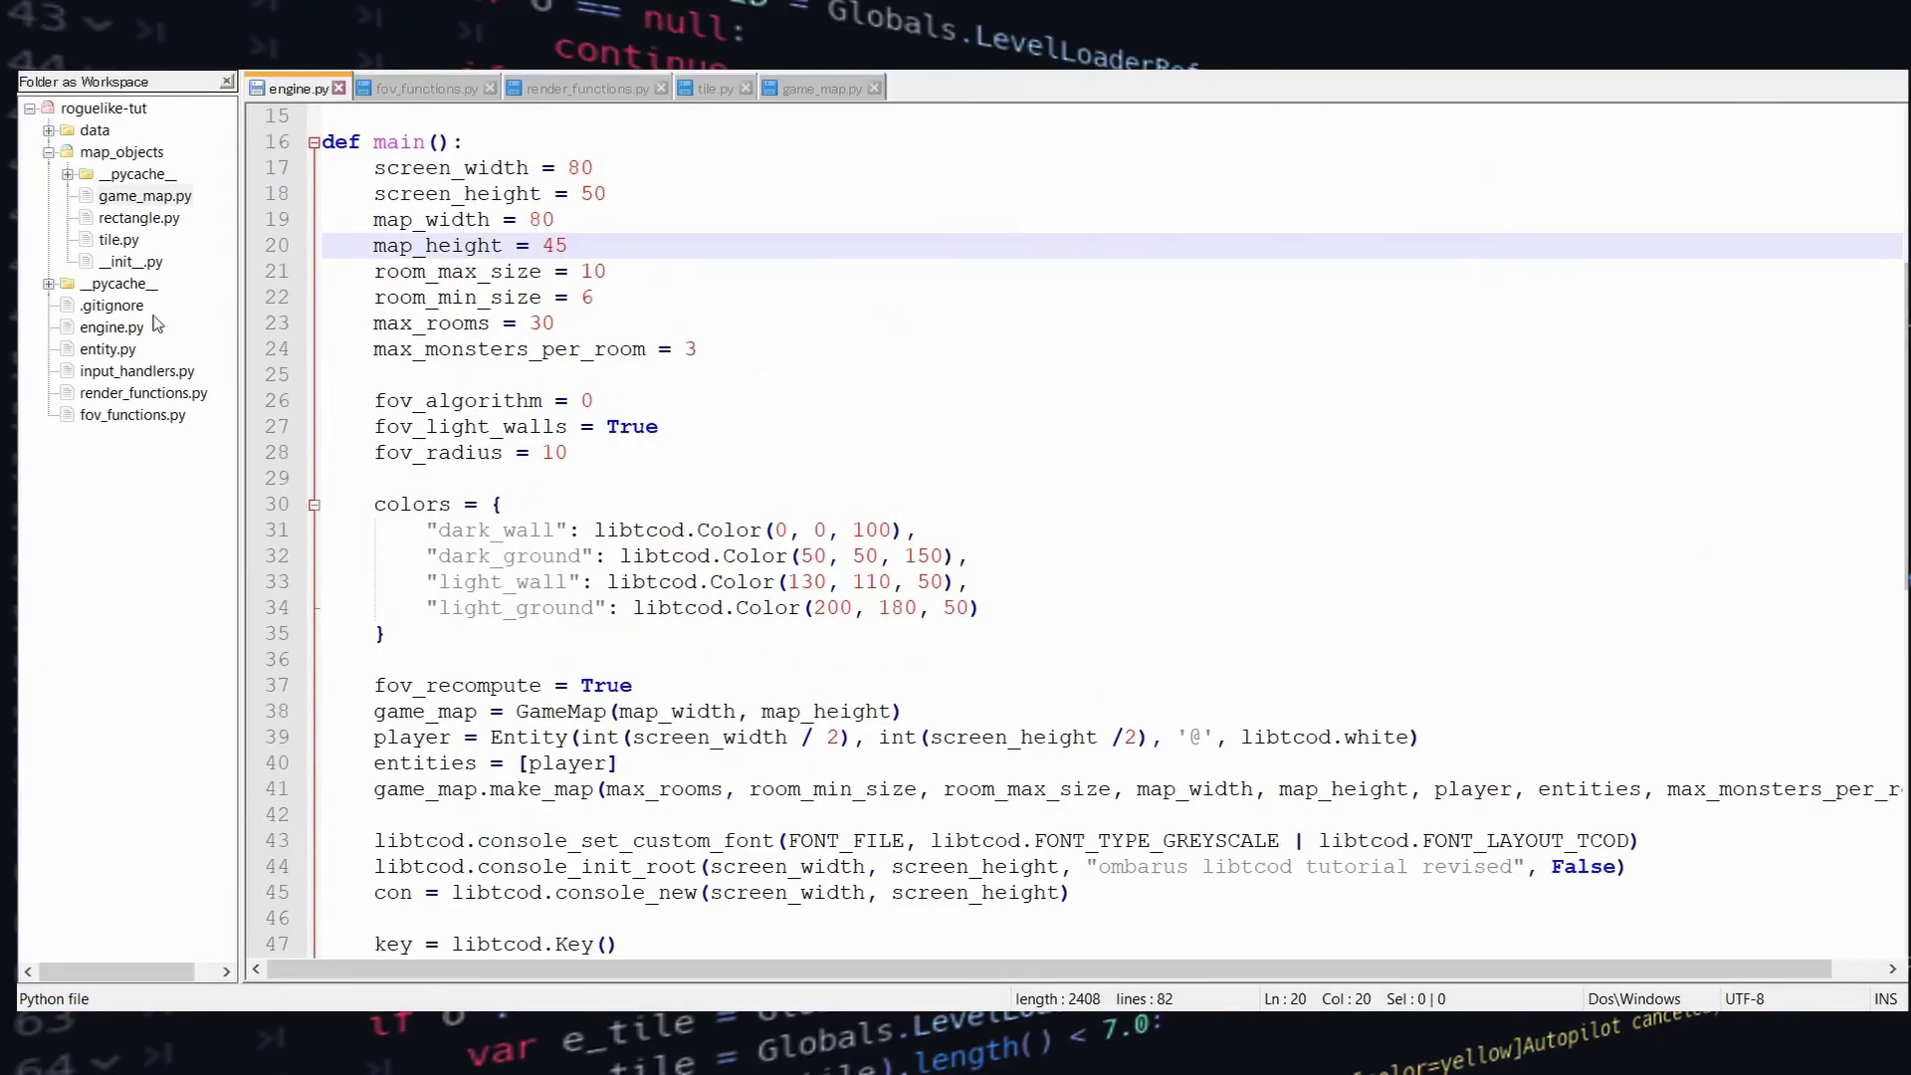
# Open entity.py and add self.name = name and self.blocks = blocks assignments
pyautogui.doubleClick(107, 348)
pyautogui.click(756, 324)
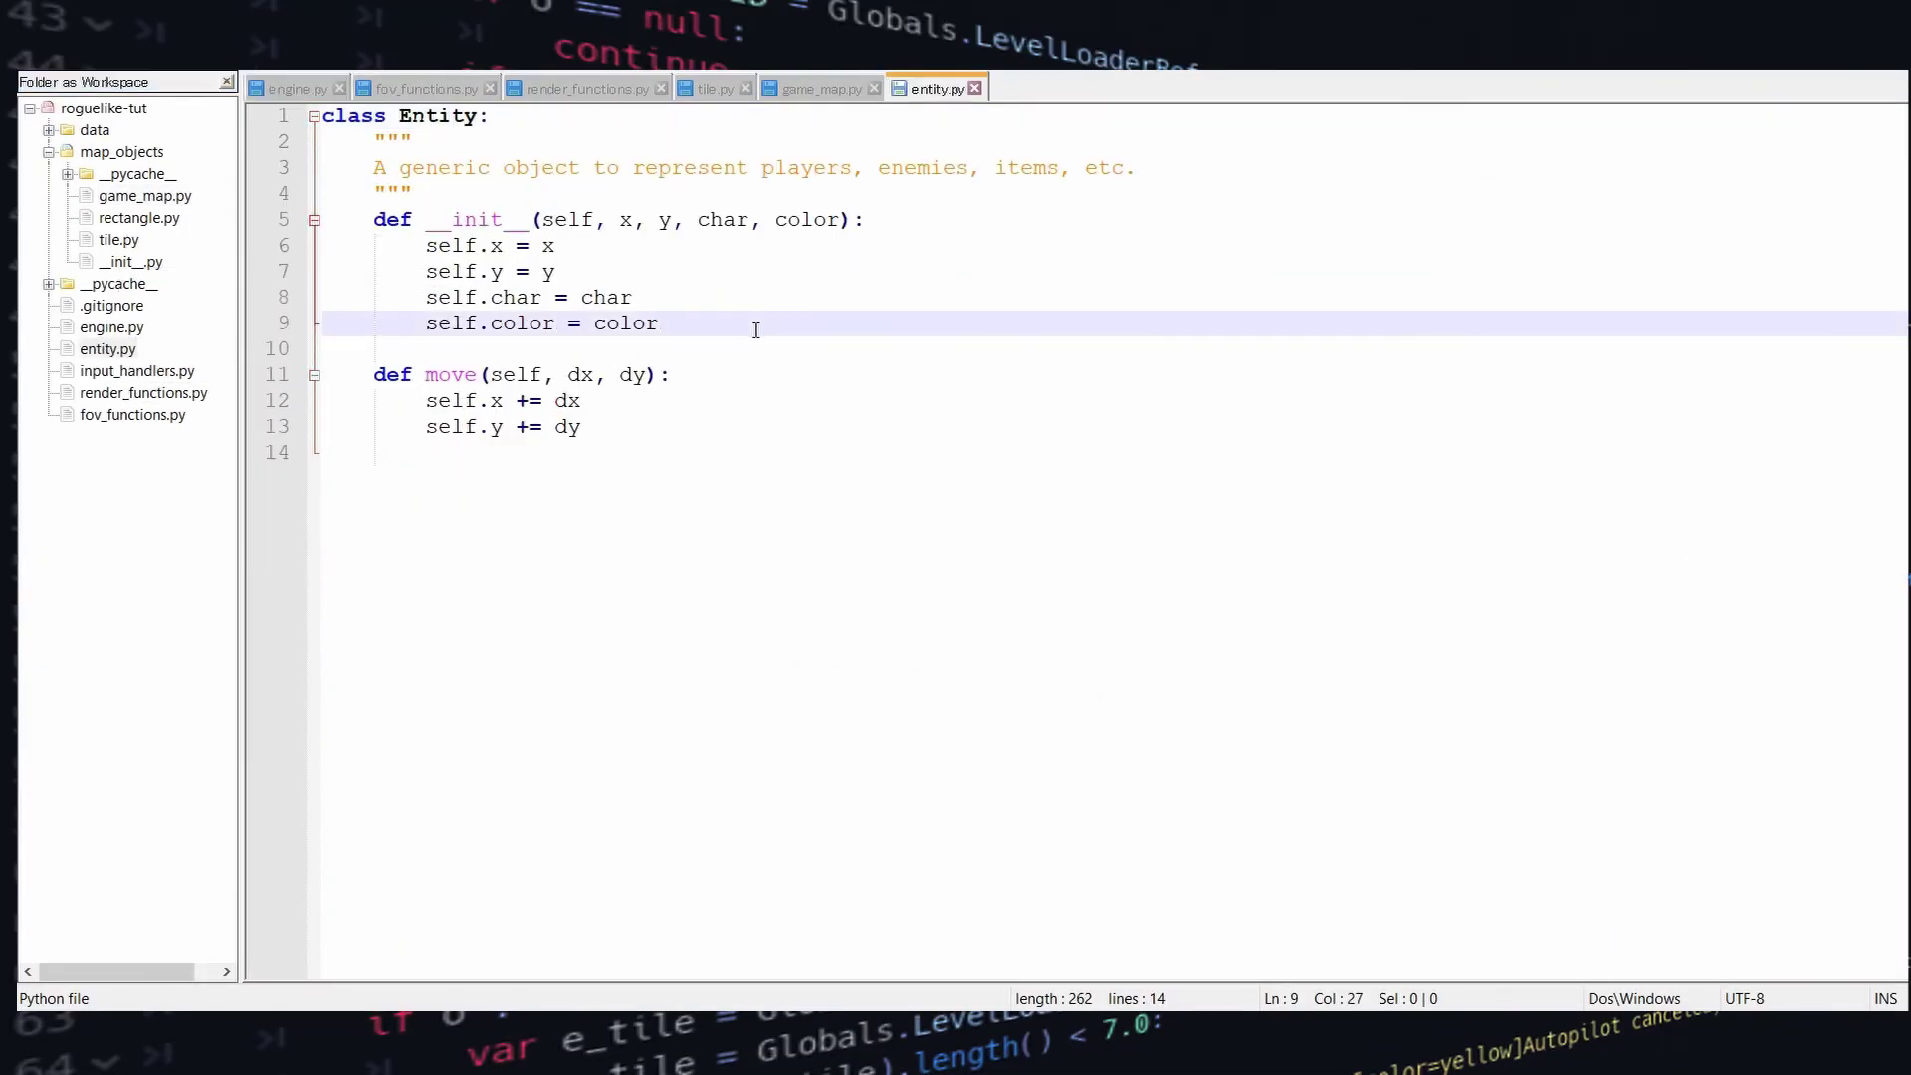
pyautogui.press('Return')
pyautogui.write('self.name = ')
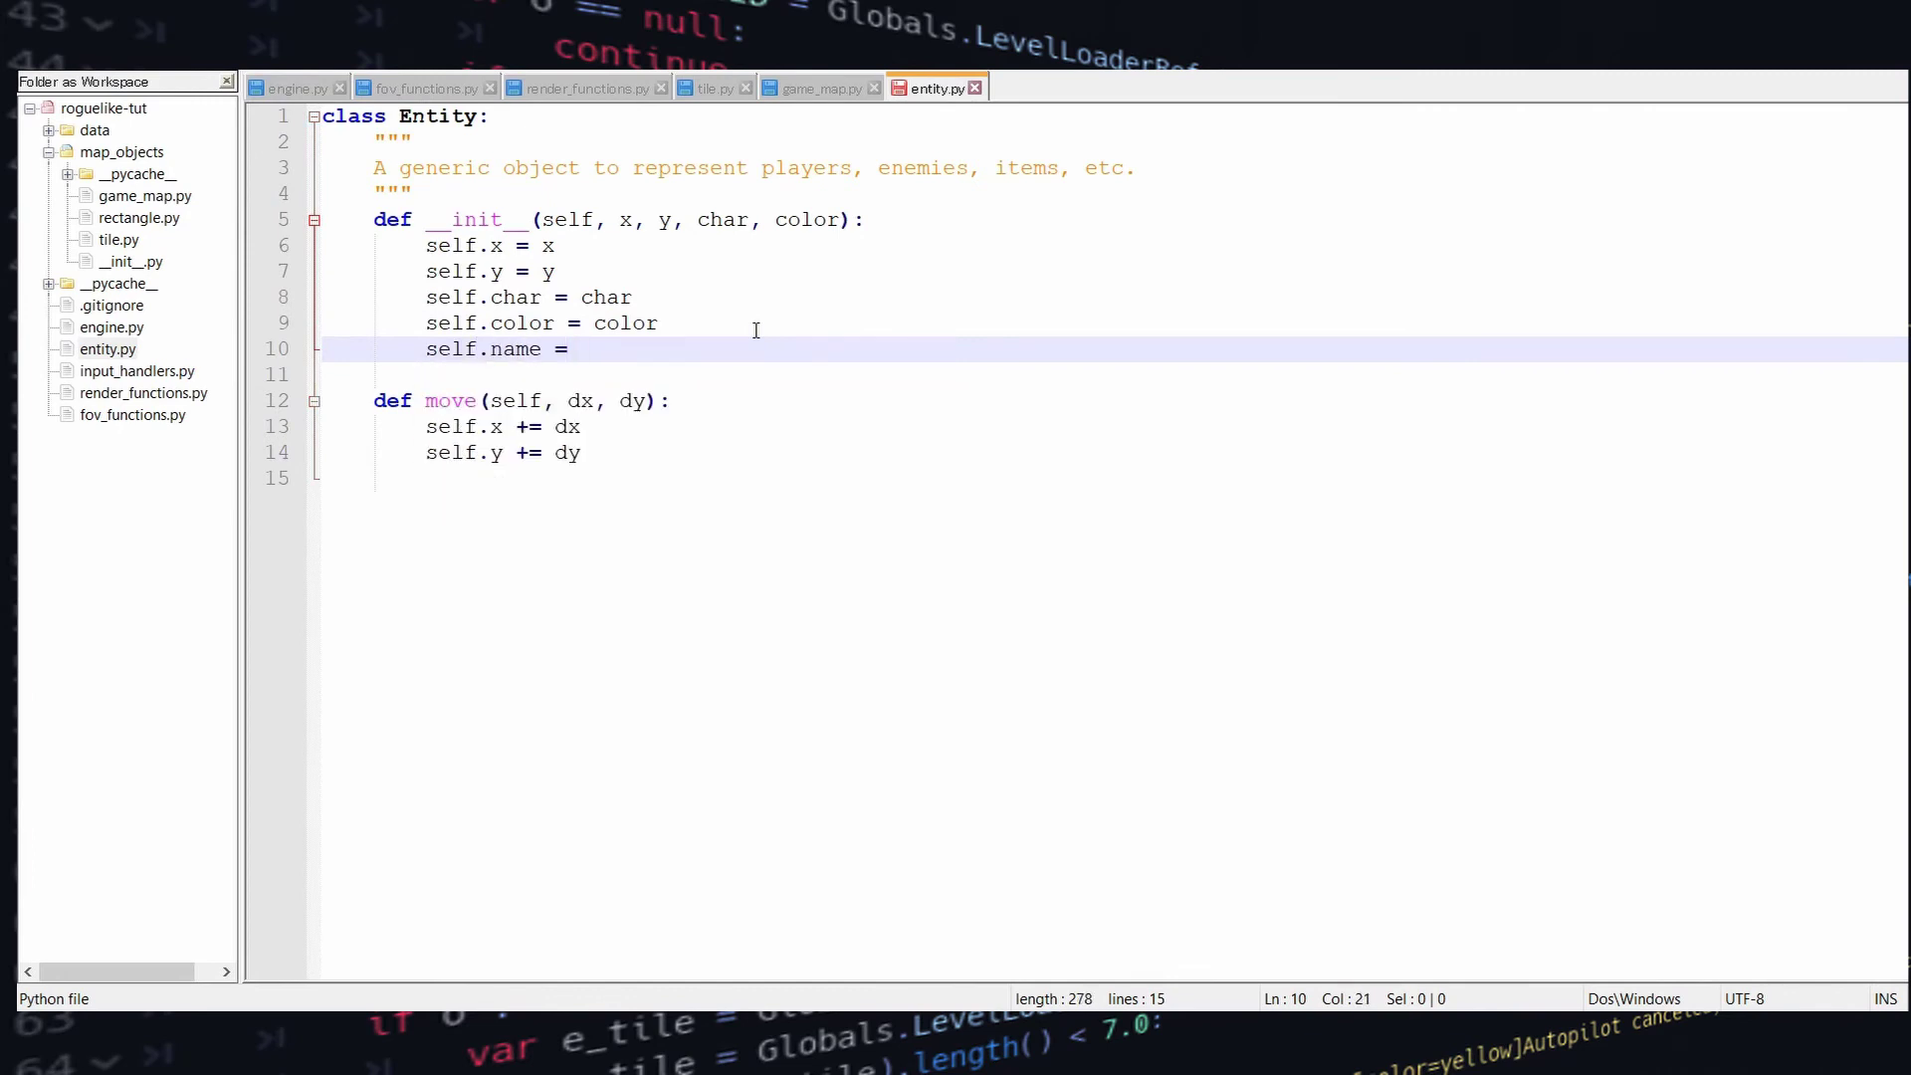
pyautogui.write('name')
pyautogui.press('Return')
pyautogui.write('self.')
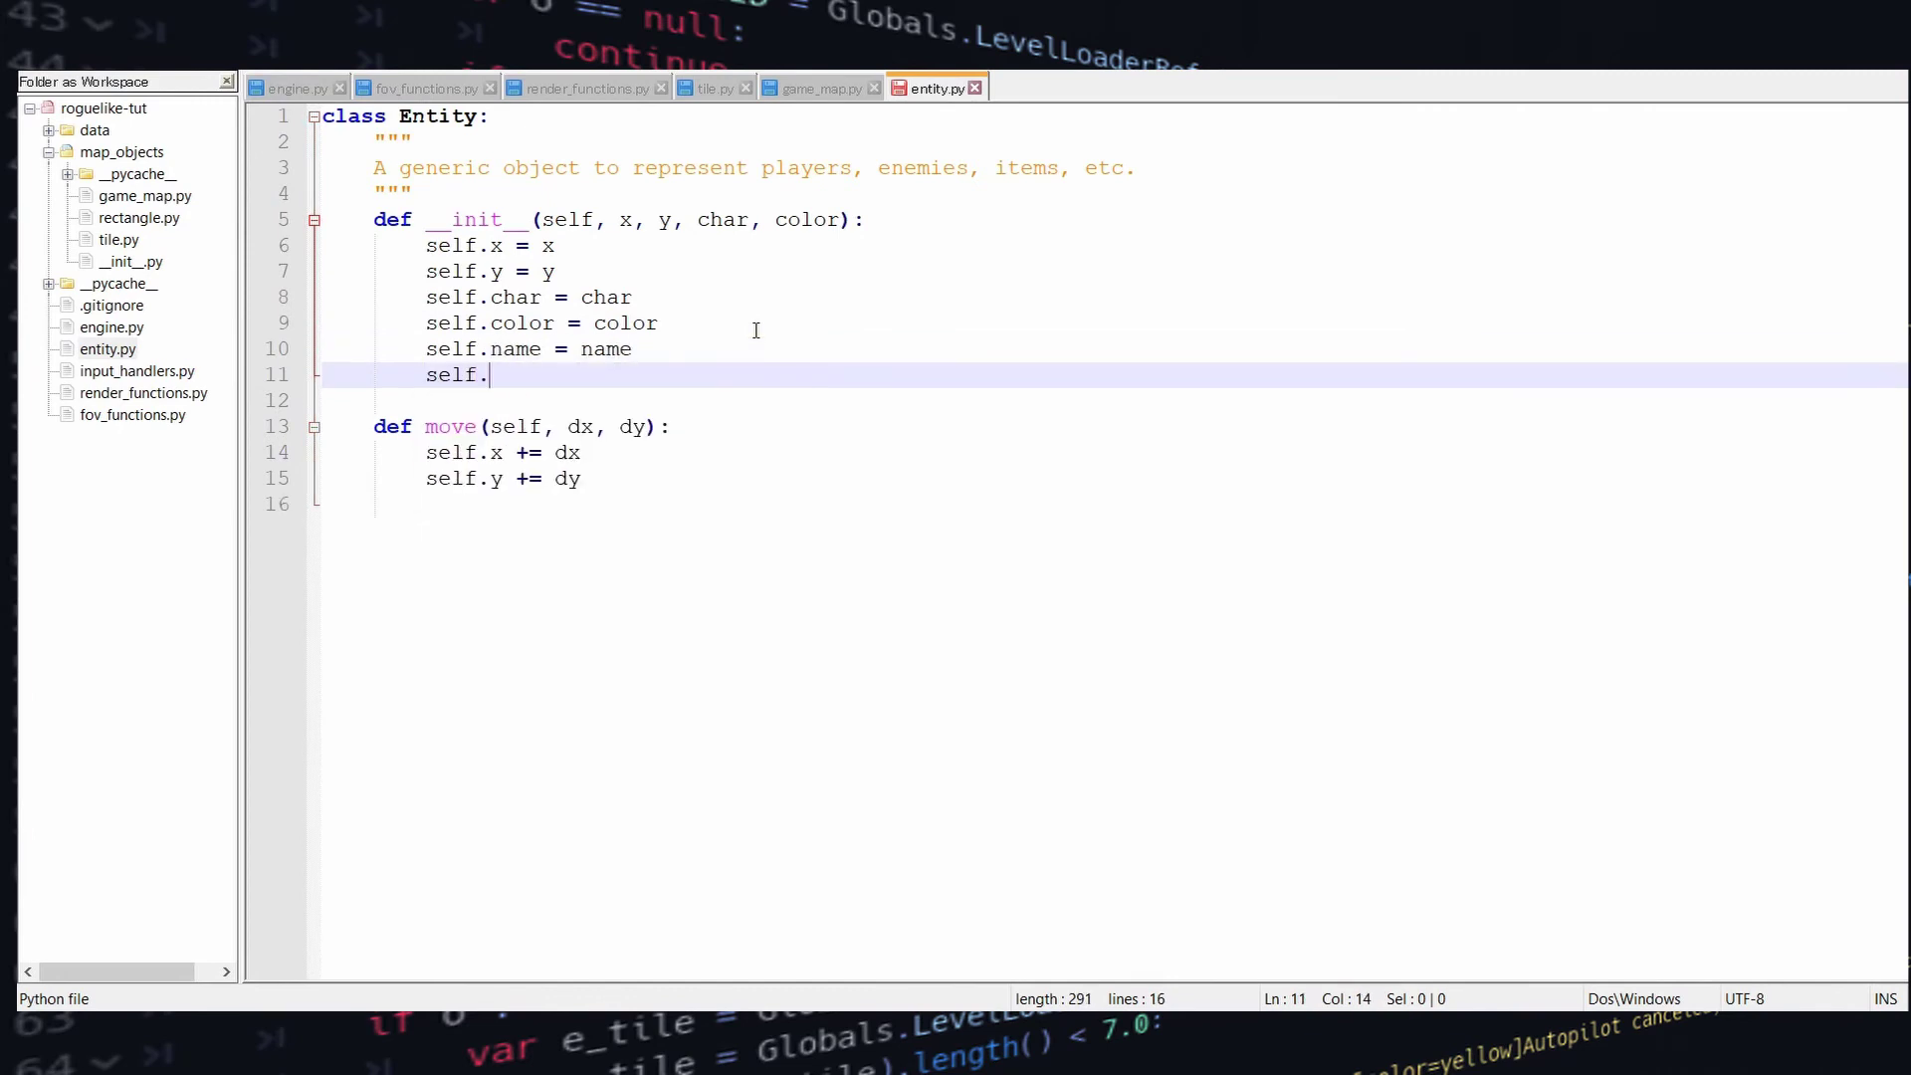
pyautogui.write('blocks = blocks')
pyautogui.press('Escape')
# Add name and blocks=False parameters to the Entity __init__ signature
pyautogui.press('Up')
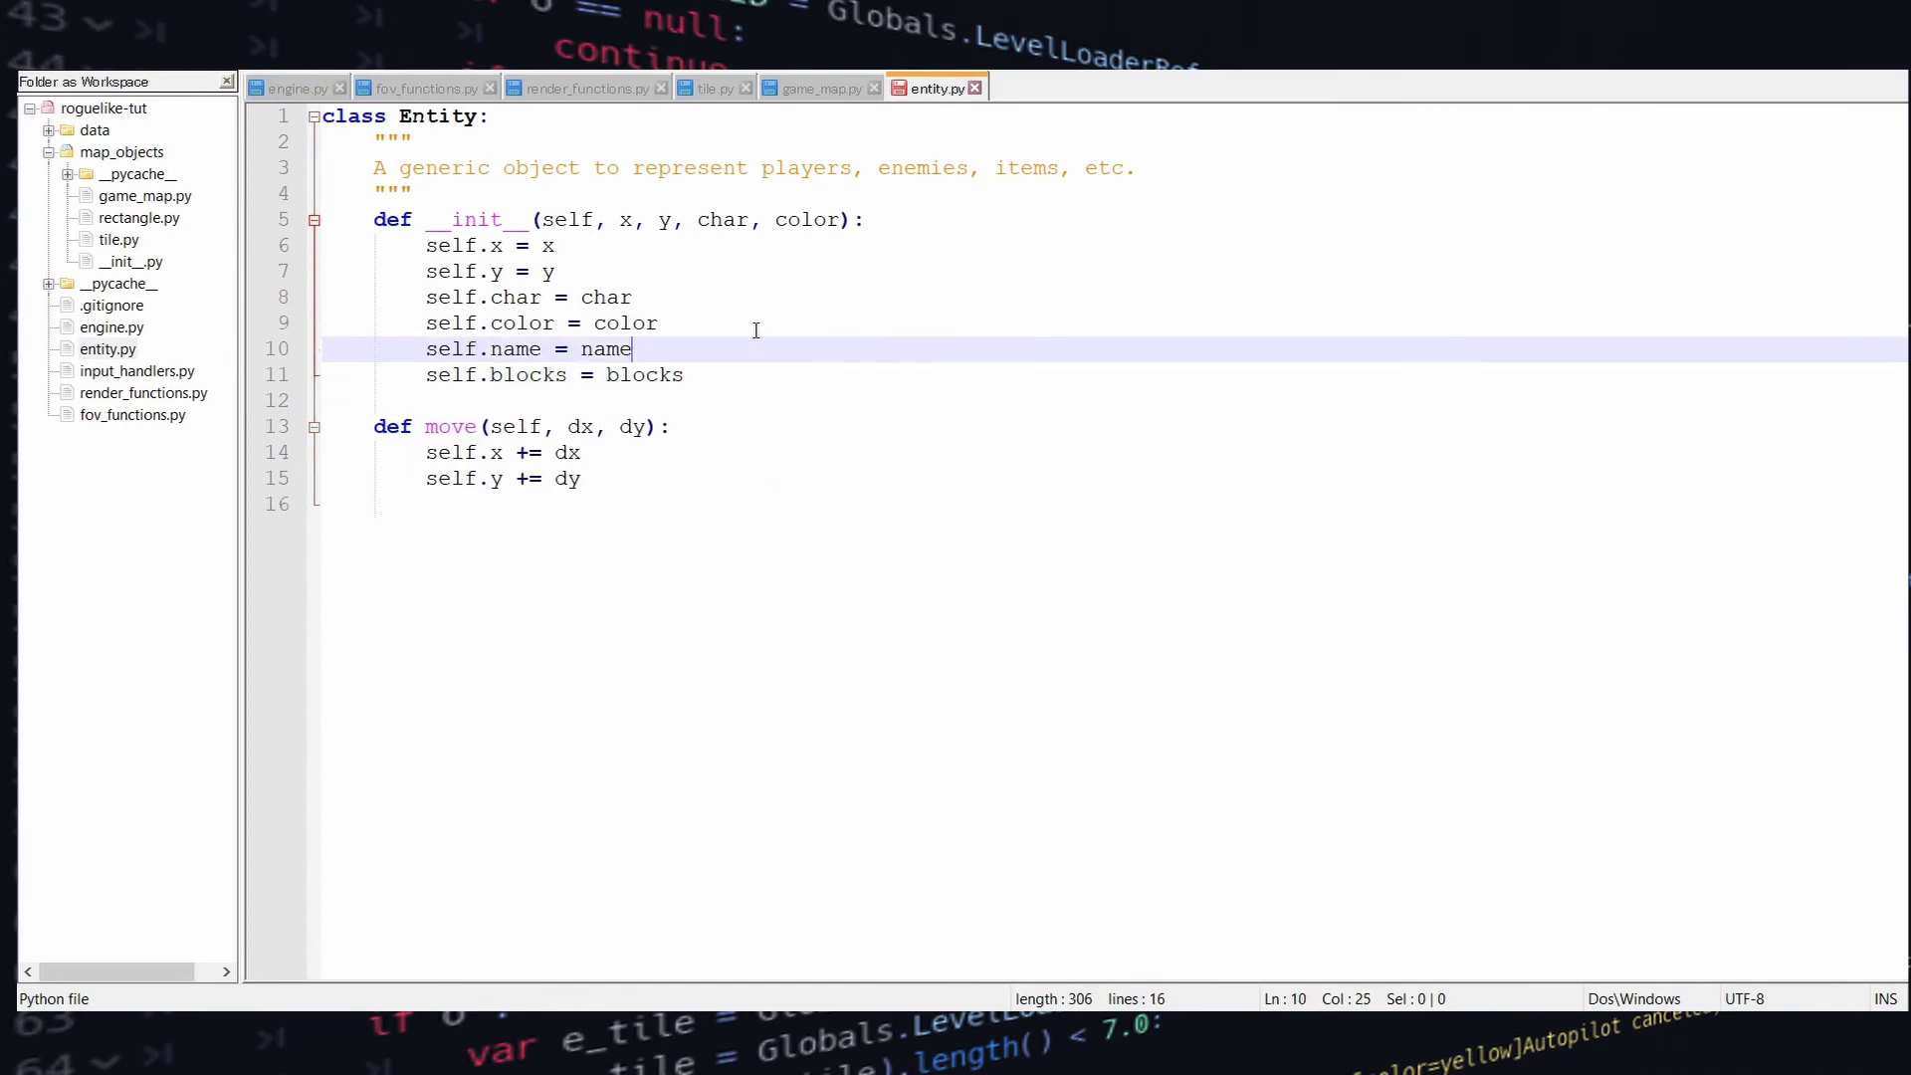
pyautogui.press('Up')
pyautogui.press('Up')
pyautogui.press('Up')
pyautogui.press('Up')
pyautogui.press('End')
pyautogui.press('Left')
pyautogui.press('Left')
pyautogui.write(', name, blocks=False')
pyautogui.press('Escape')
pyautogui.press('Down')
pyautogui.press('Down')
pyautogui.press('Down')
pyautogui.press('Down')
pyautogui.press('Down')
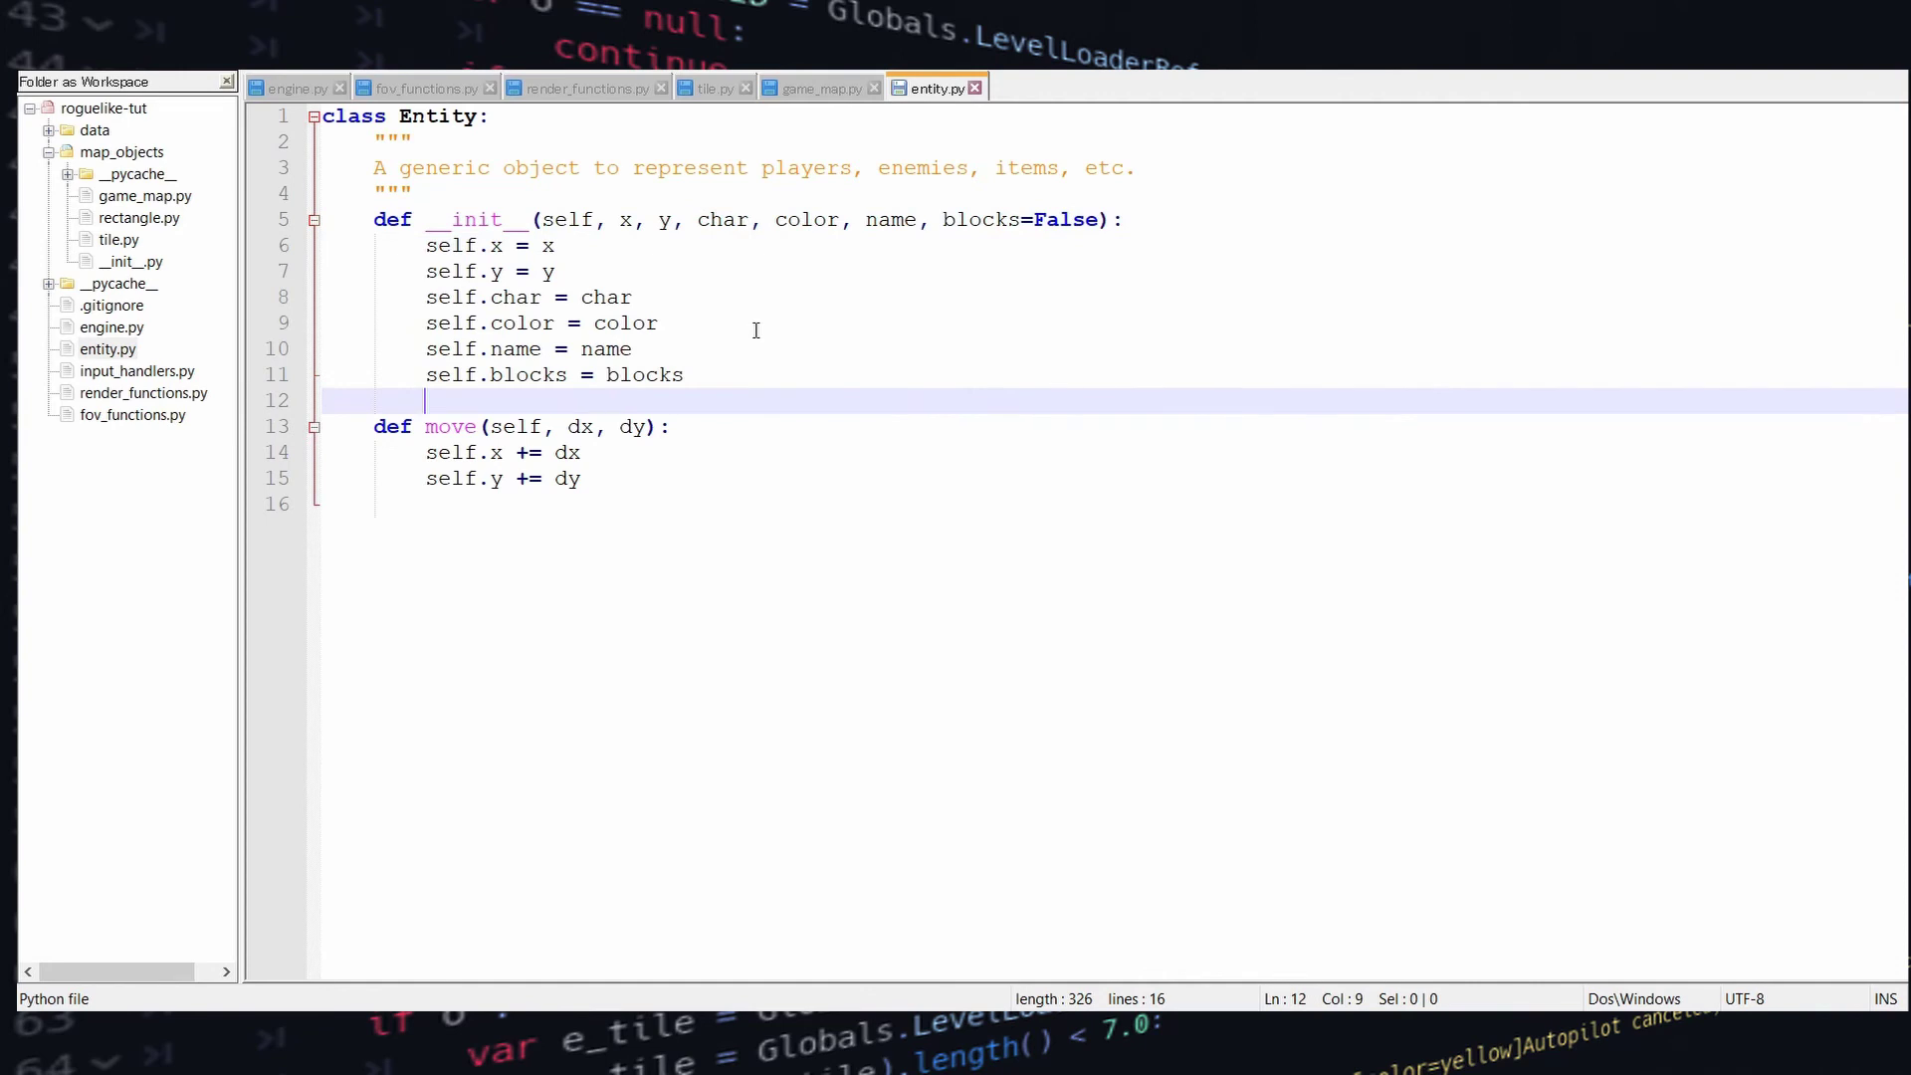
# In game_map.py, give the orc and troll Entity calls names "Orc"/"Troll" and blocks=True
pyautogui.click(298, 88)
pyautogui.click(813, 89)
pyautogui.scroll(-9, 988, 474)
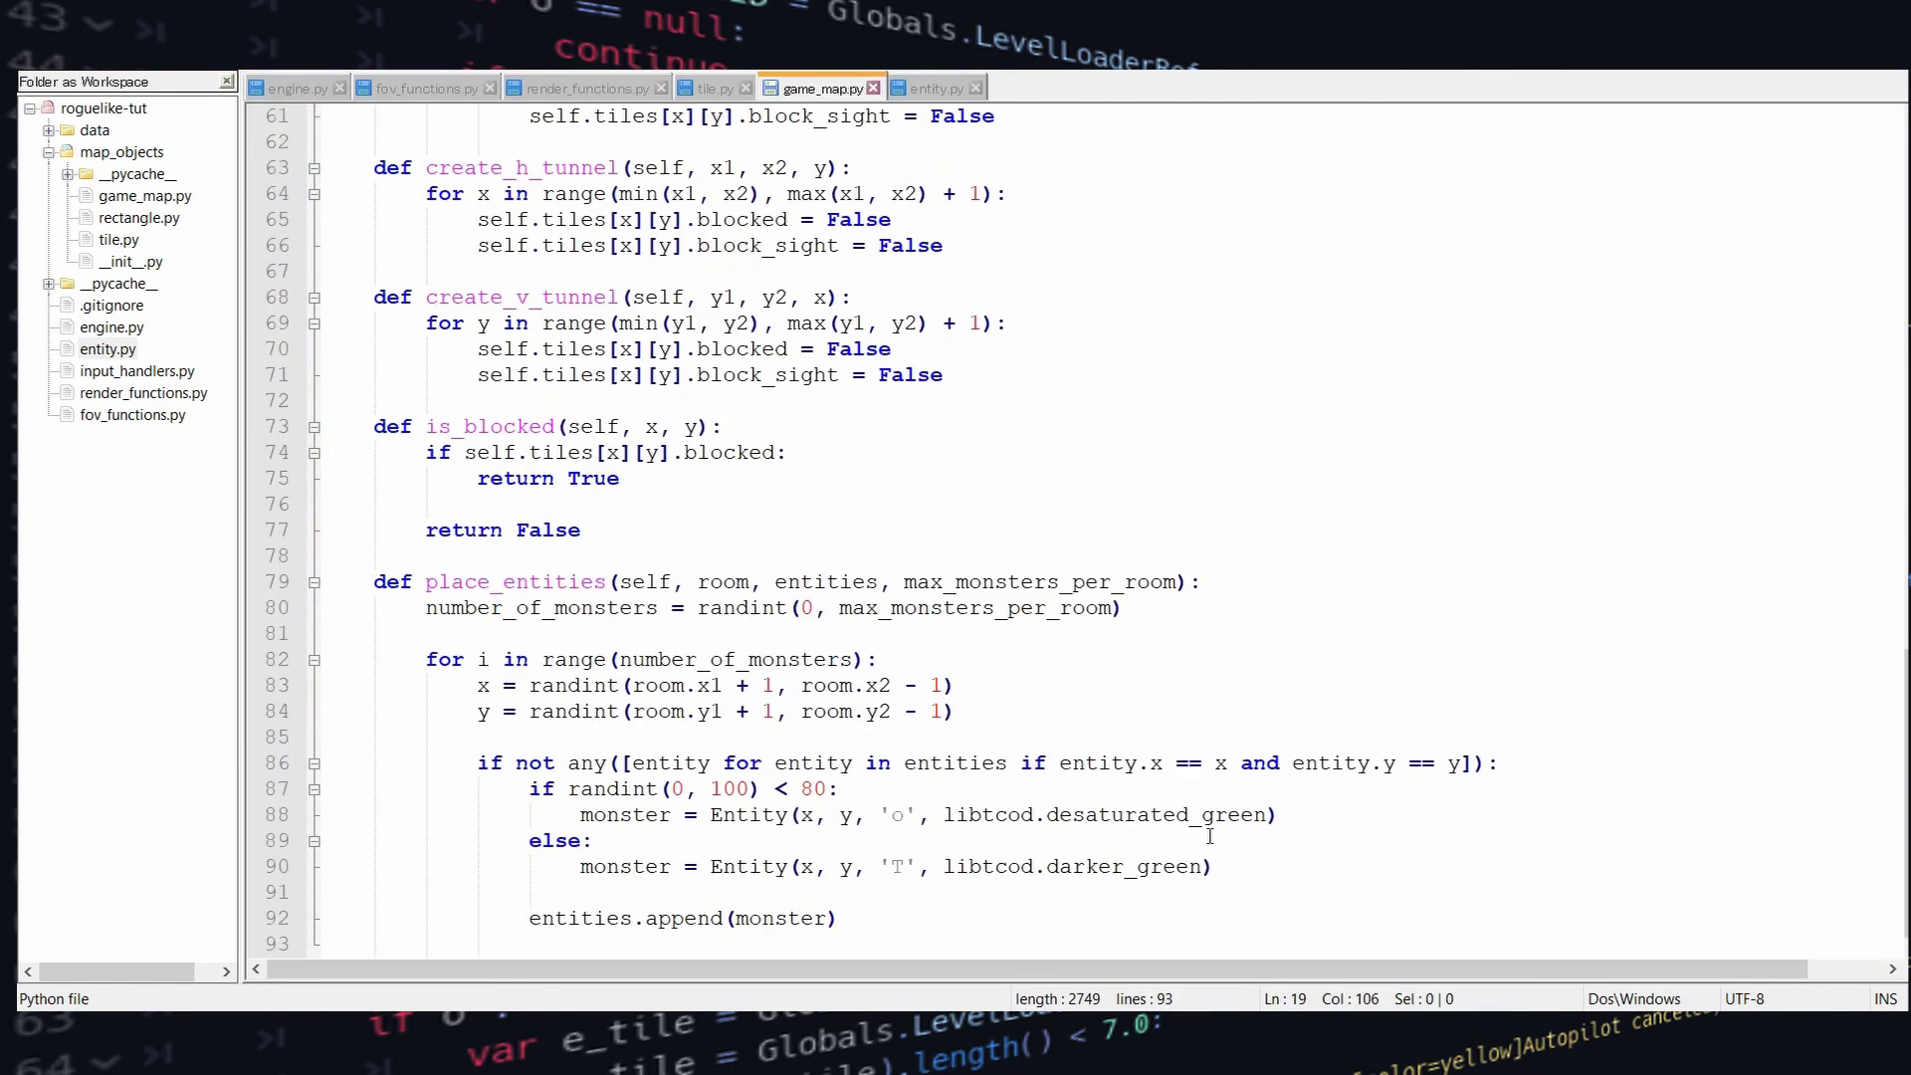
pyautogui.click(1345, 810)
pyautogui.write(', "Orc", blocks=True')
pyautogui.press('Down')
pyautogui.press('Down')
pyautogui.press('Left')
pyautogui.write(', "l" ,blocks=True')
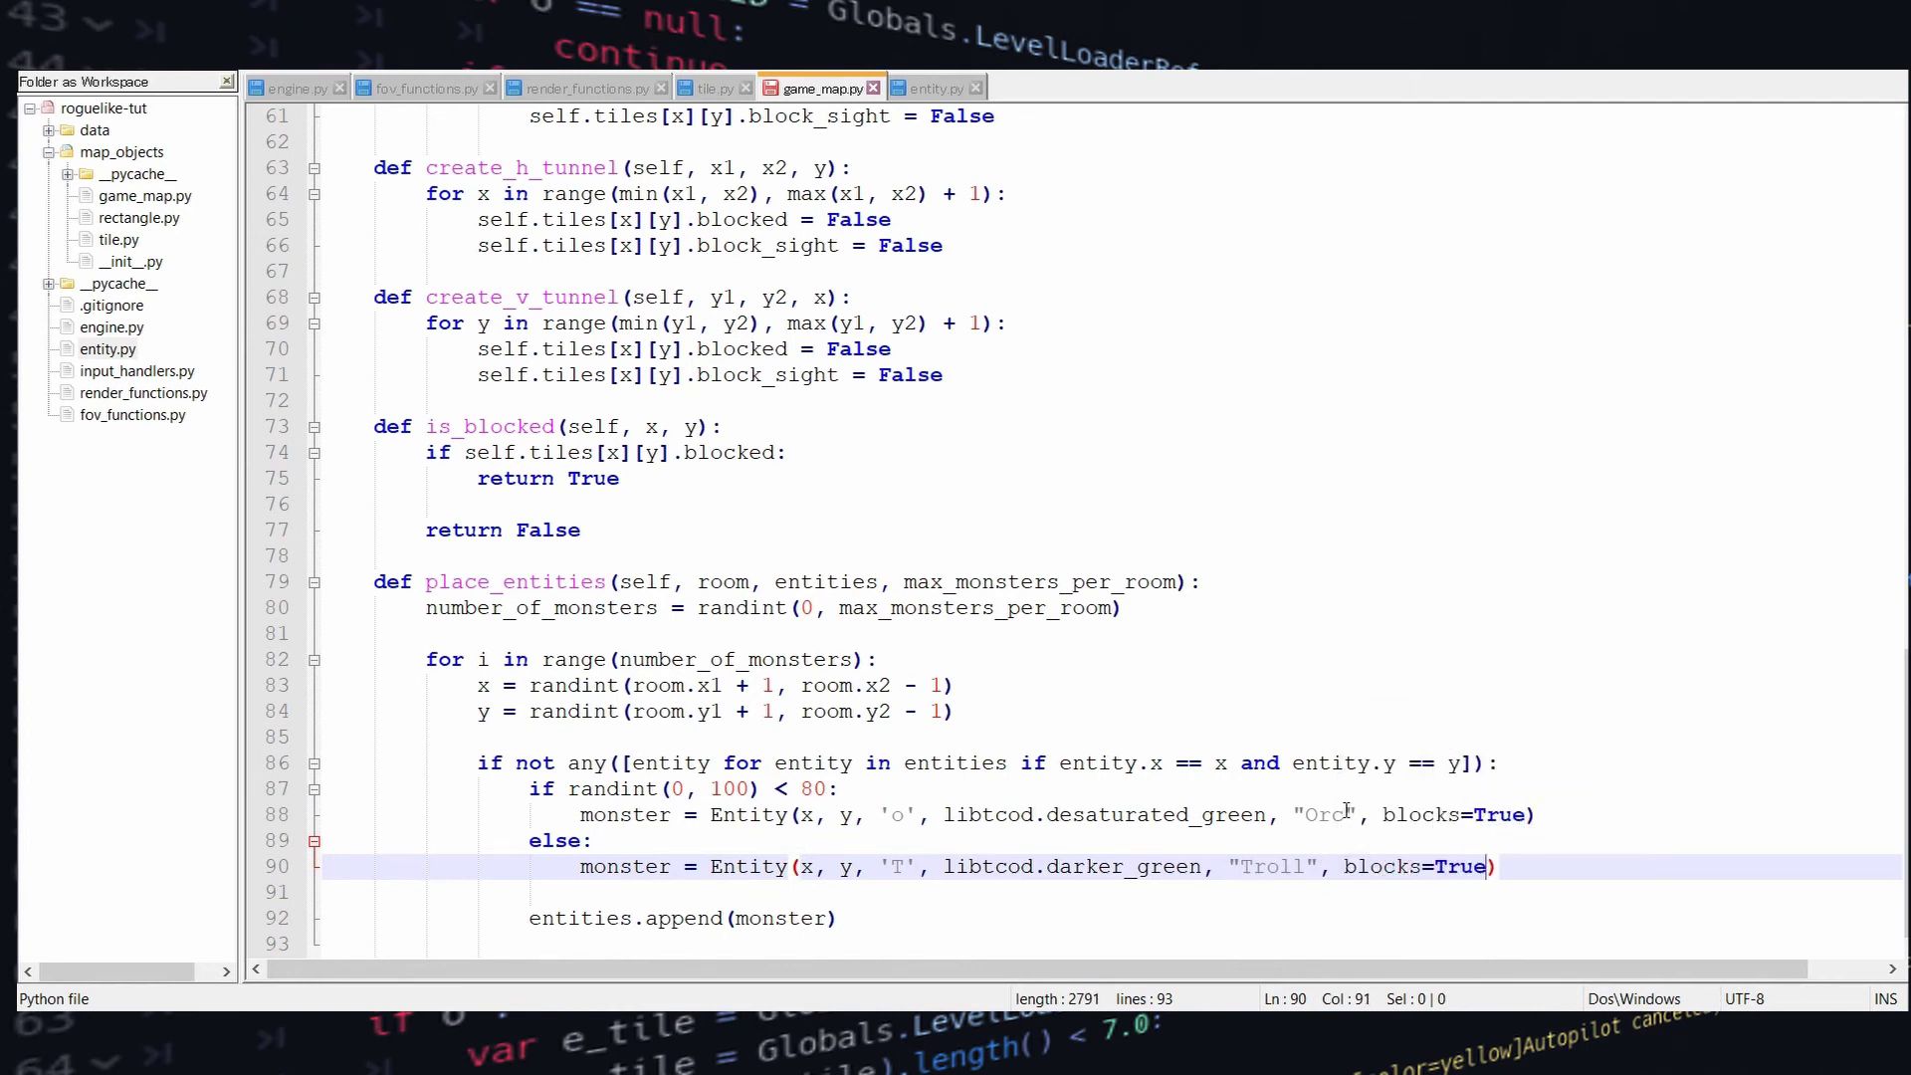
pyautogui.doubleClick(1419, 814)
pyautogui.click(284, 89)
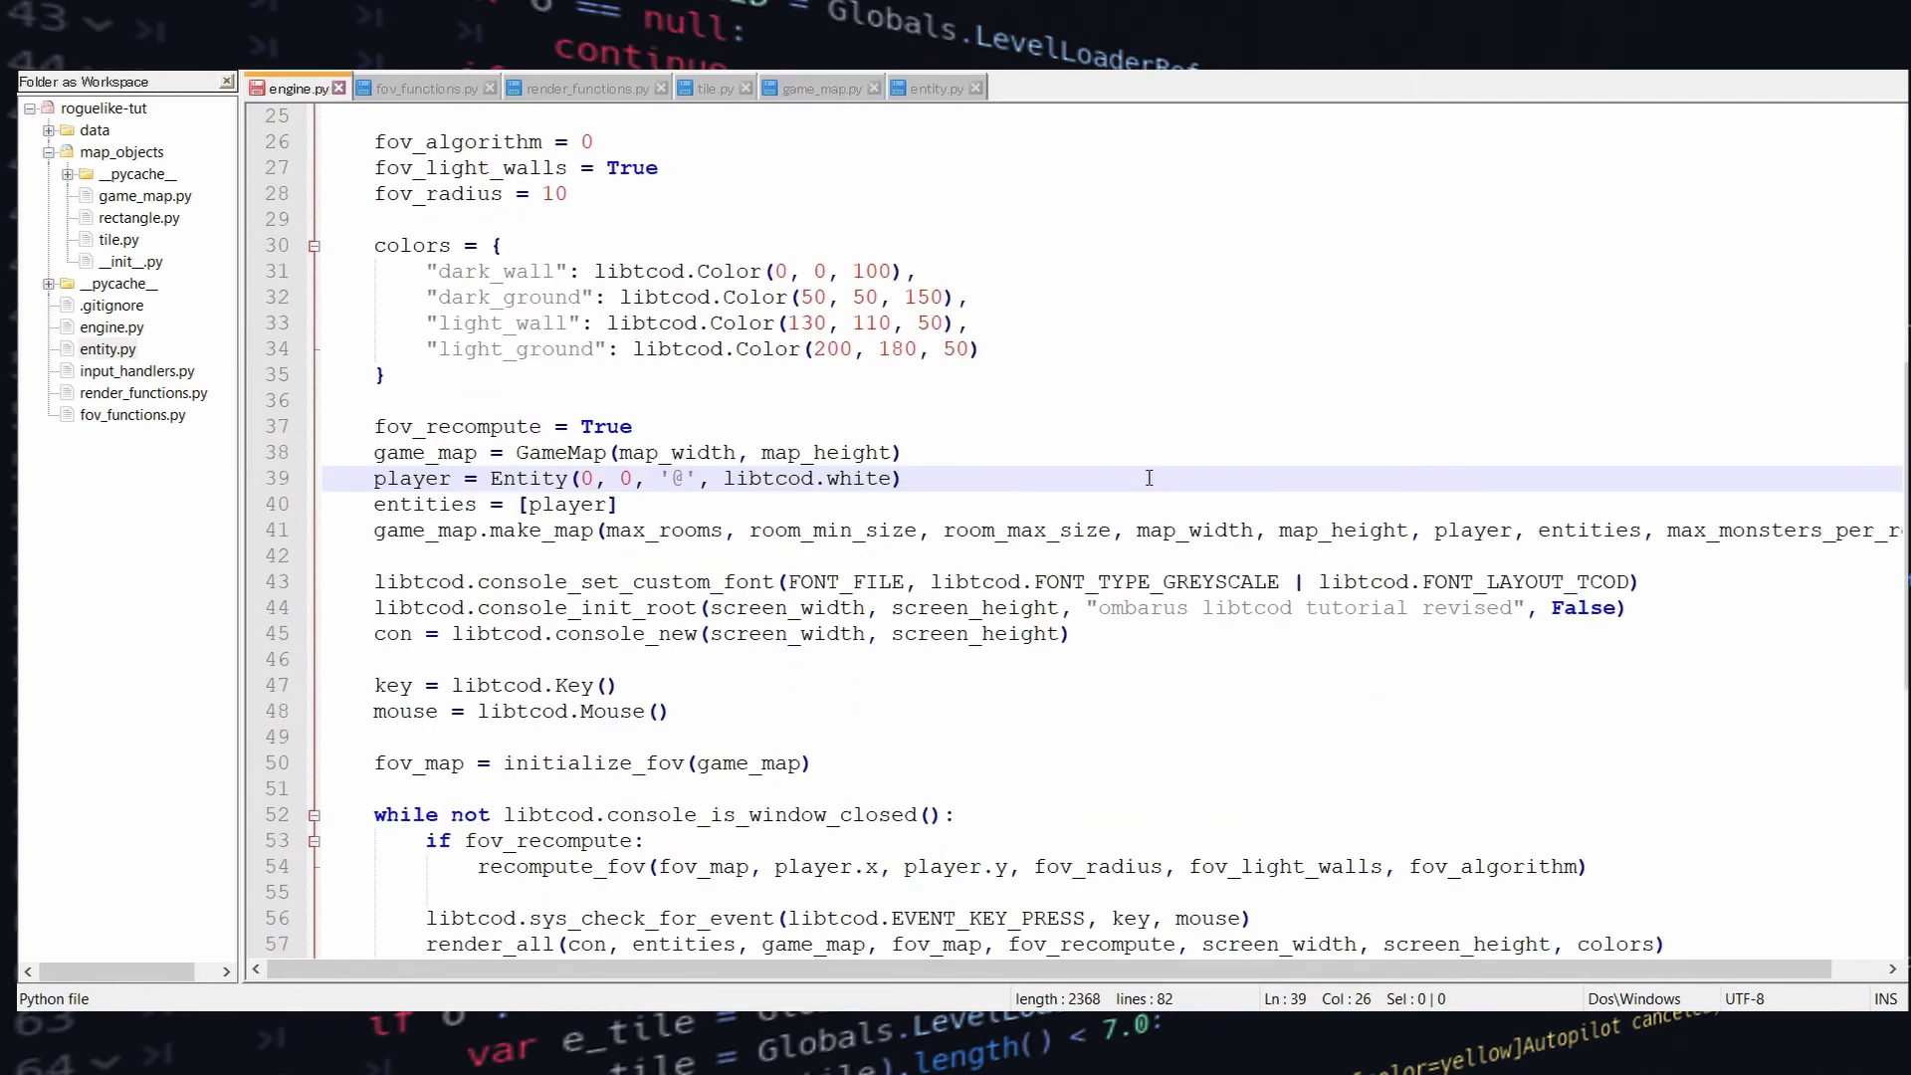
pyautogui.write(', "Player", blocks=True')
# Below move(), write get_blocking_entities_at_location, looping over entities and returning the blocker, else None
pyautogui.click(936, 89)
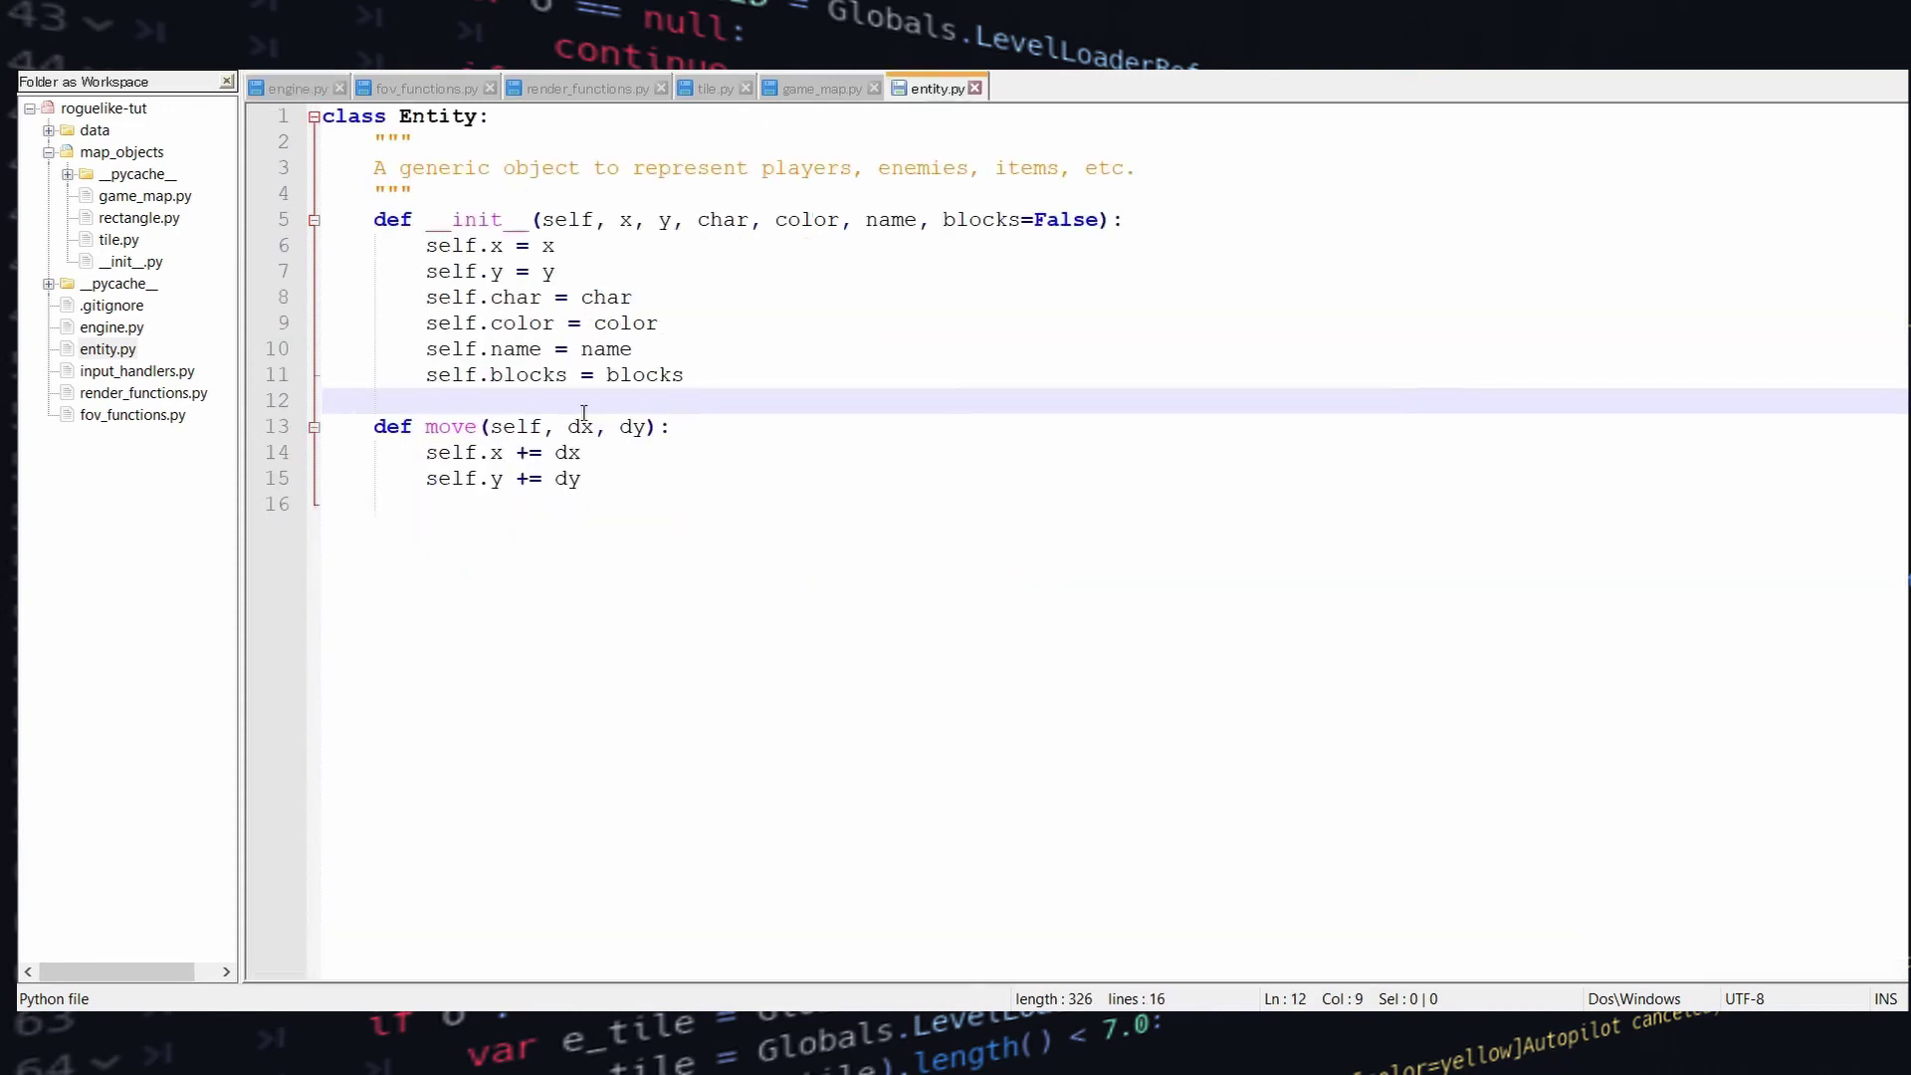
pyautogui.click(649, 517)
pyautogui.write('def get_blocking_entities_at_location(entities, destination_x, destination_y):')
pyautogui.press('Return')
pyautogui.write('for entity')
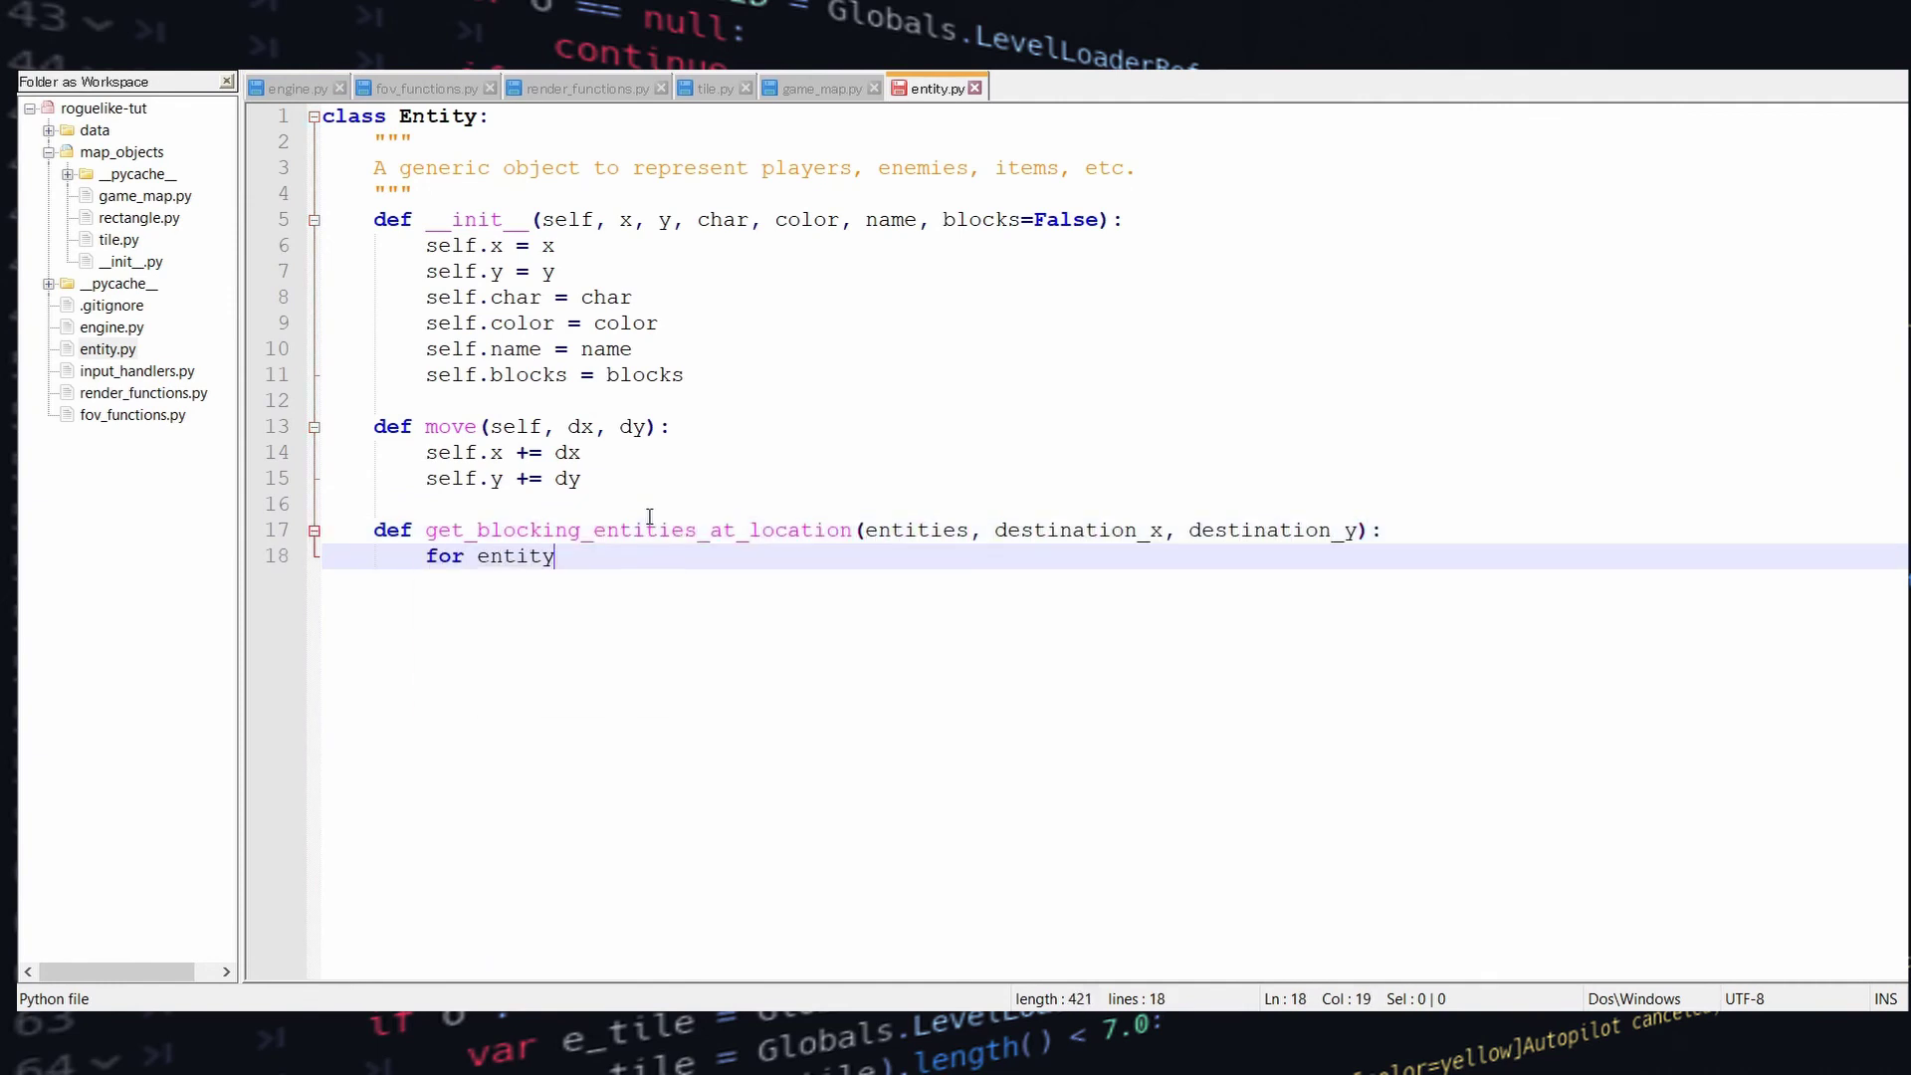
pyautogui.write(' in entities:')
pyautogui.press('Return')
pyautogui.write('if entity.blocks and entity.x == des')
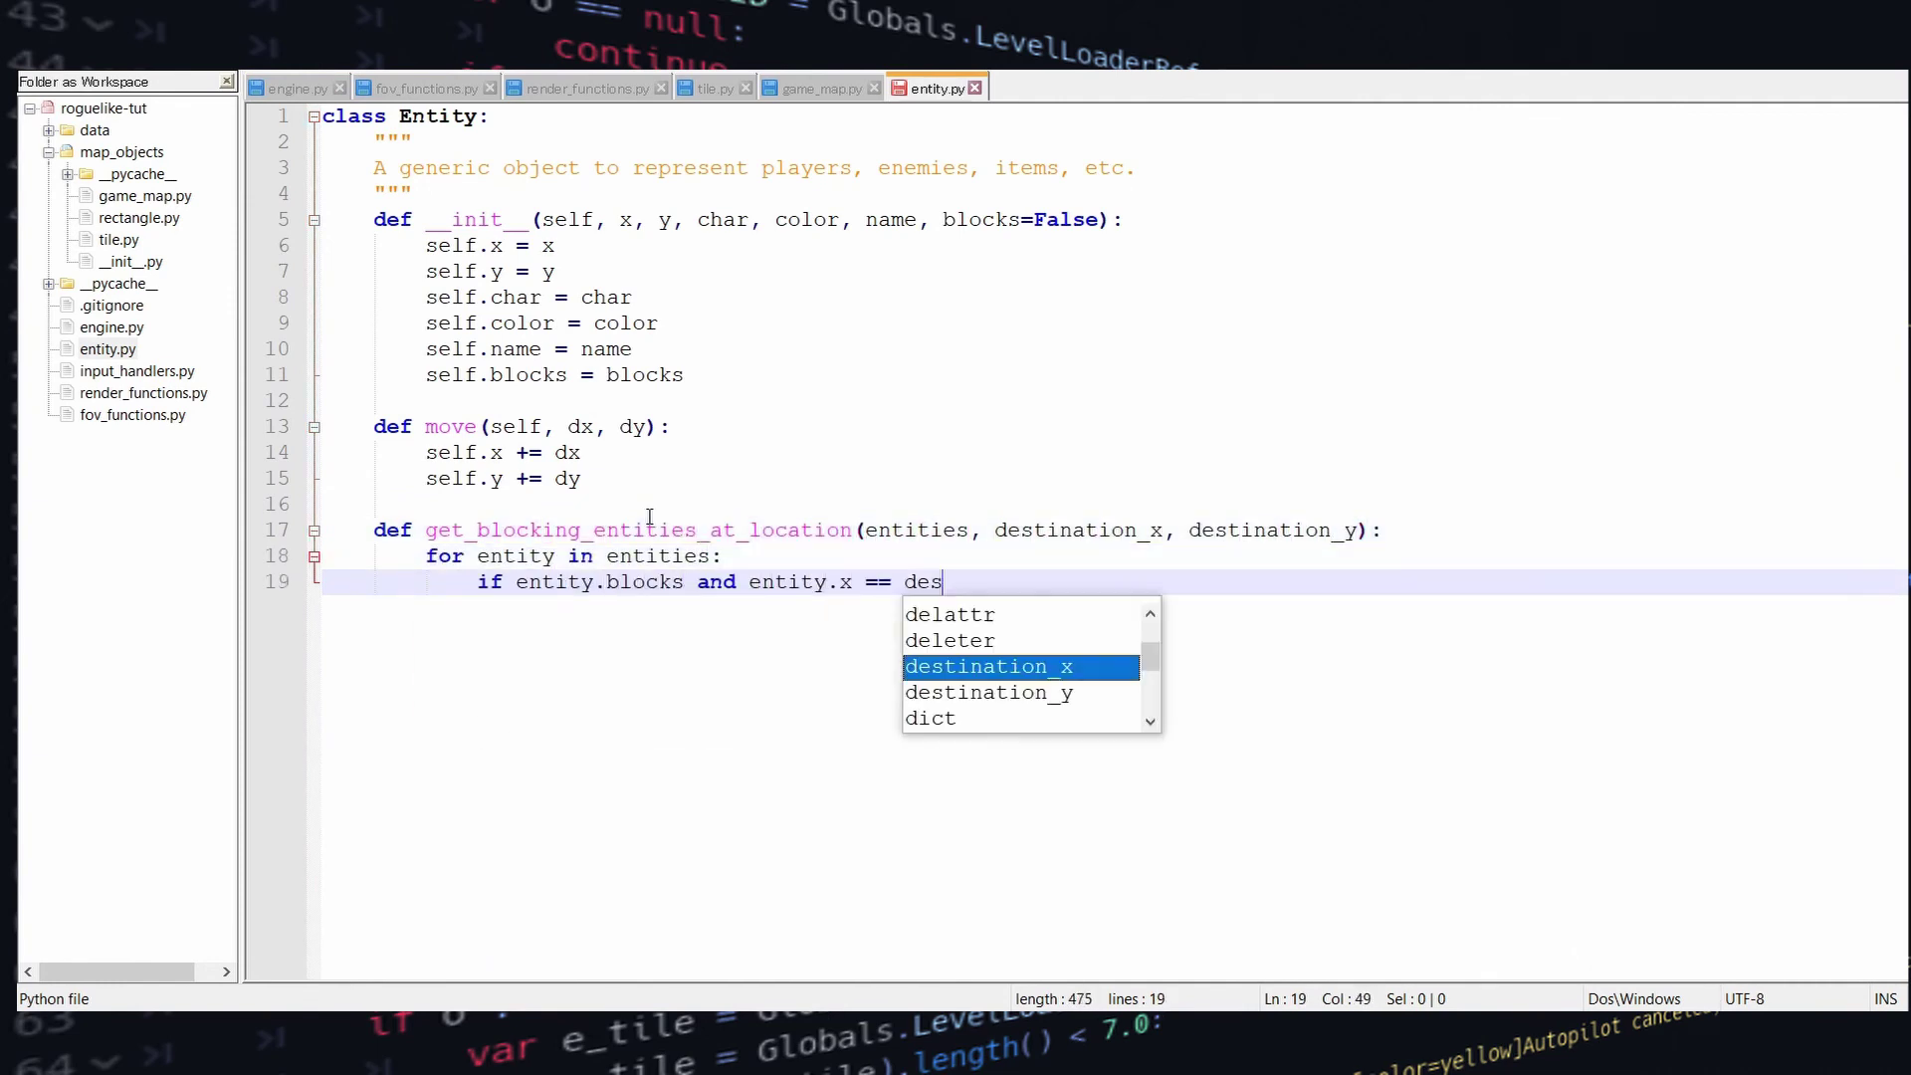
pyautogui.write('tination_x and entity.y == destination_y:')
pyautogui.press('Return')
pyautogui.write('return entity')
pyautogui.press('Return')
pyautogui.press('Return')
pyautogui.press('BackSpace')
pyautogui.press('BackSpace')
pyautogui.write('return')
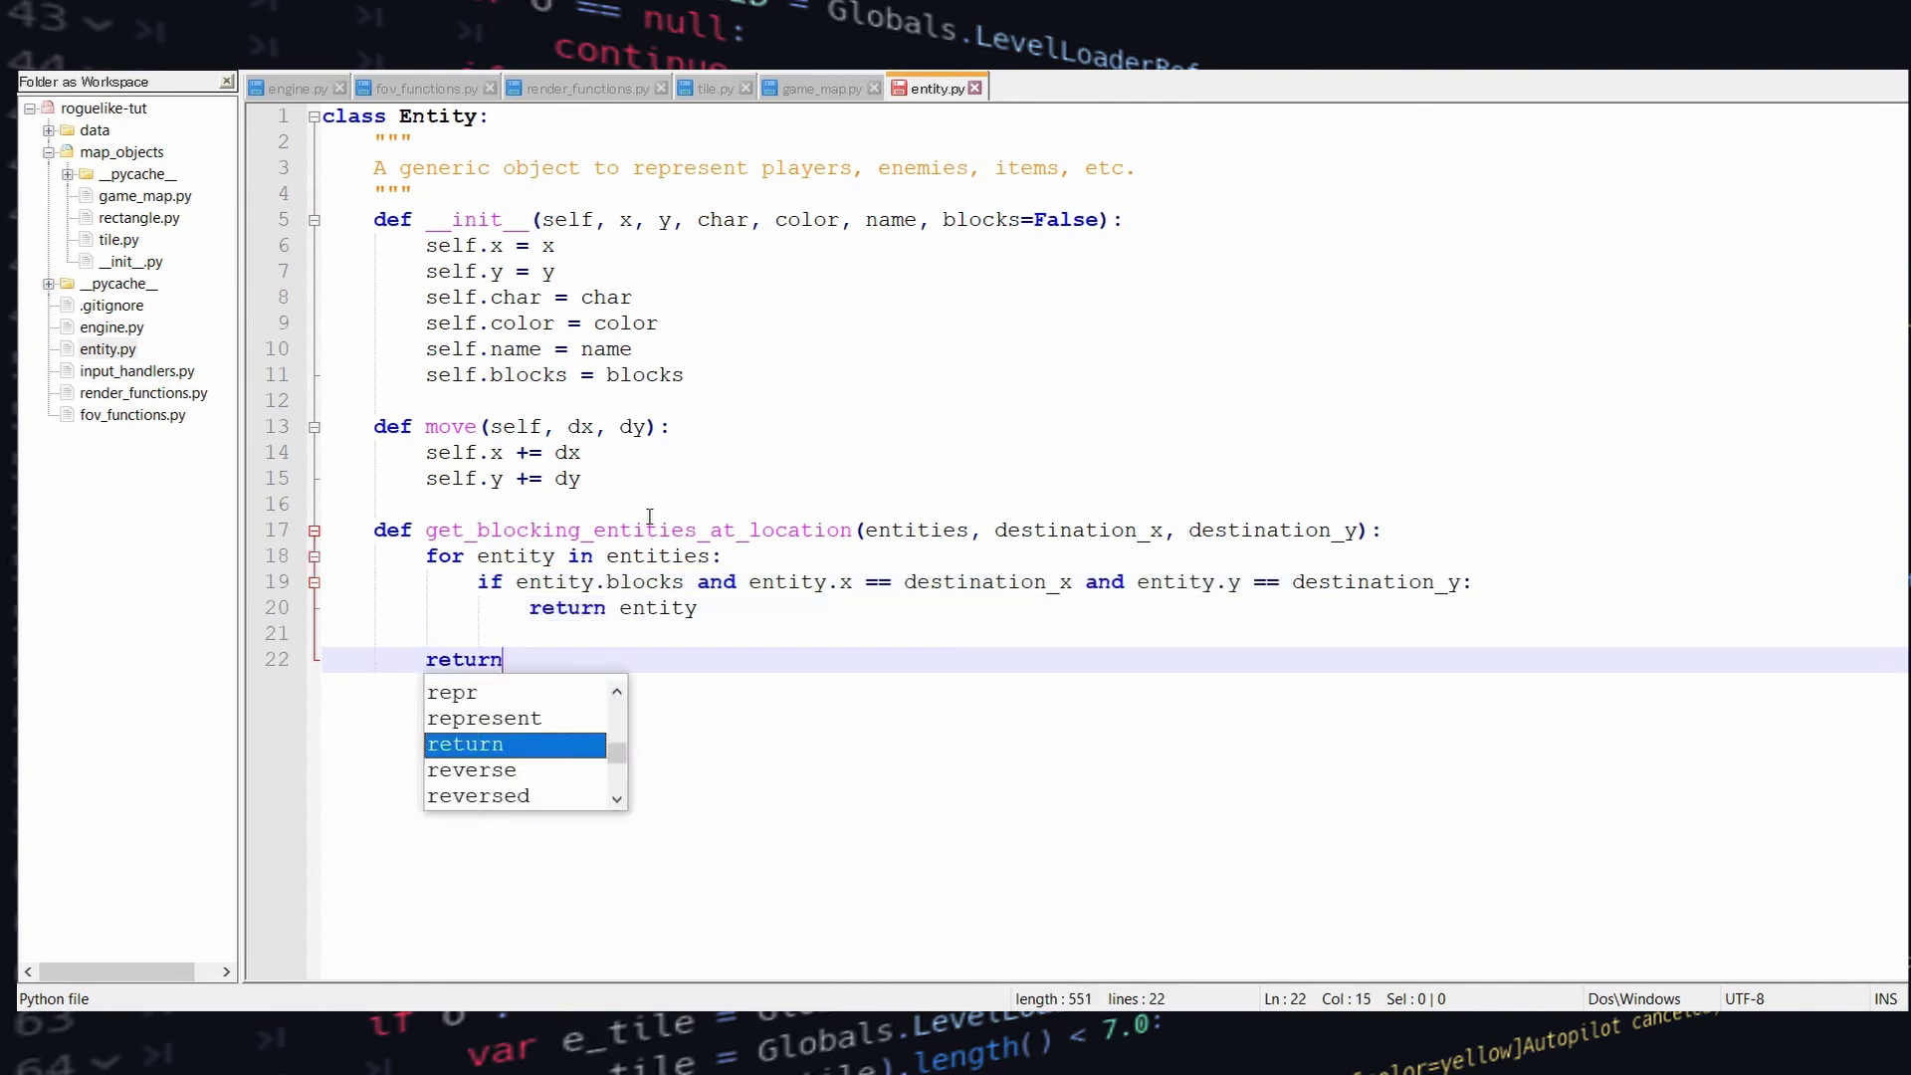
pyautogui.write(' None')
pyautogui.press('Up')
# In engine.py, add destination_x and destination_y lines under the is_blocked check
pyautogui.hotkey('ctrl', 'Tab')
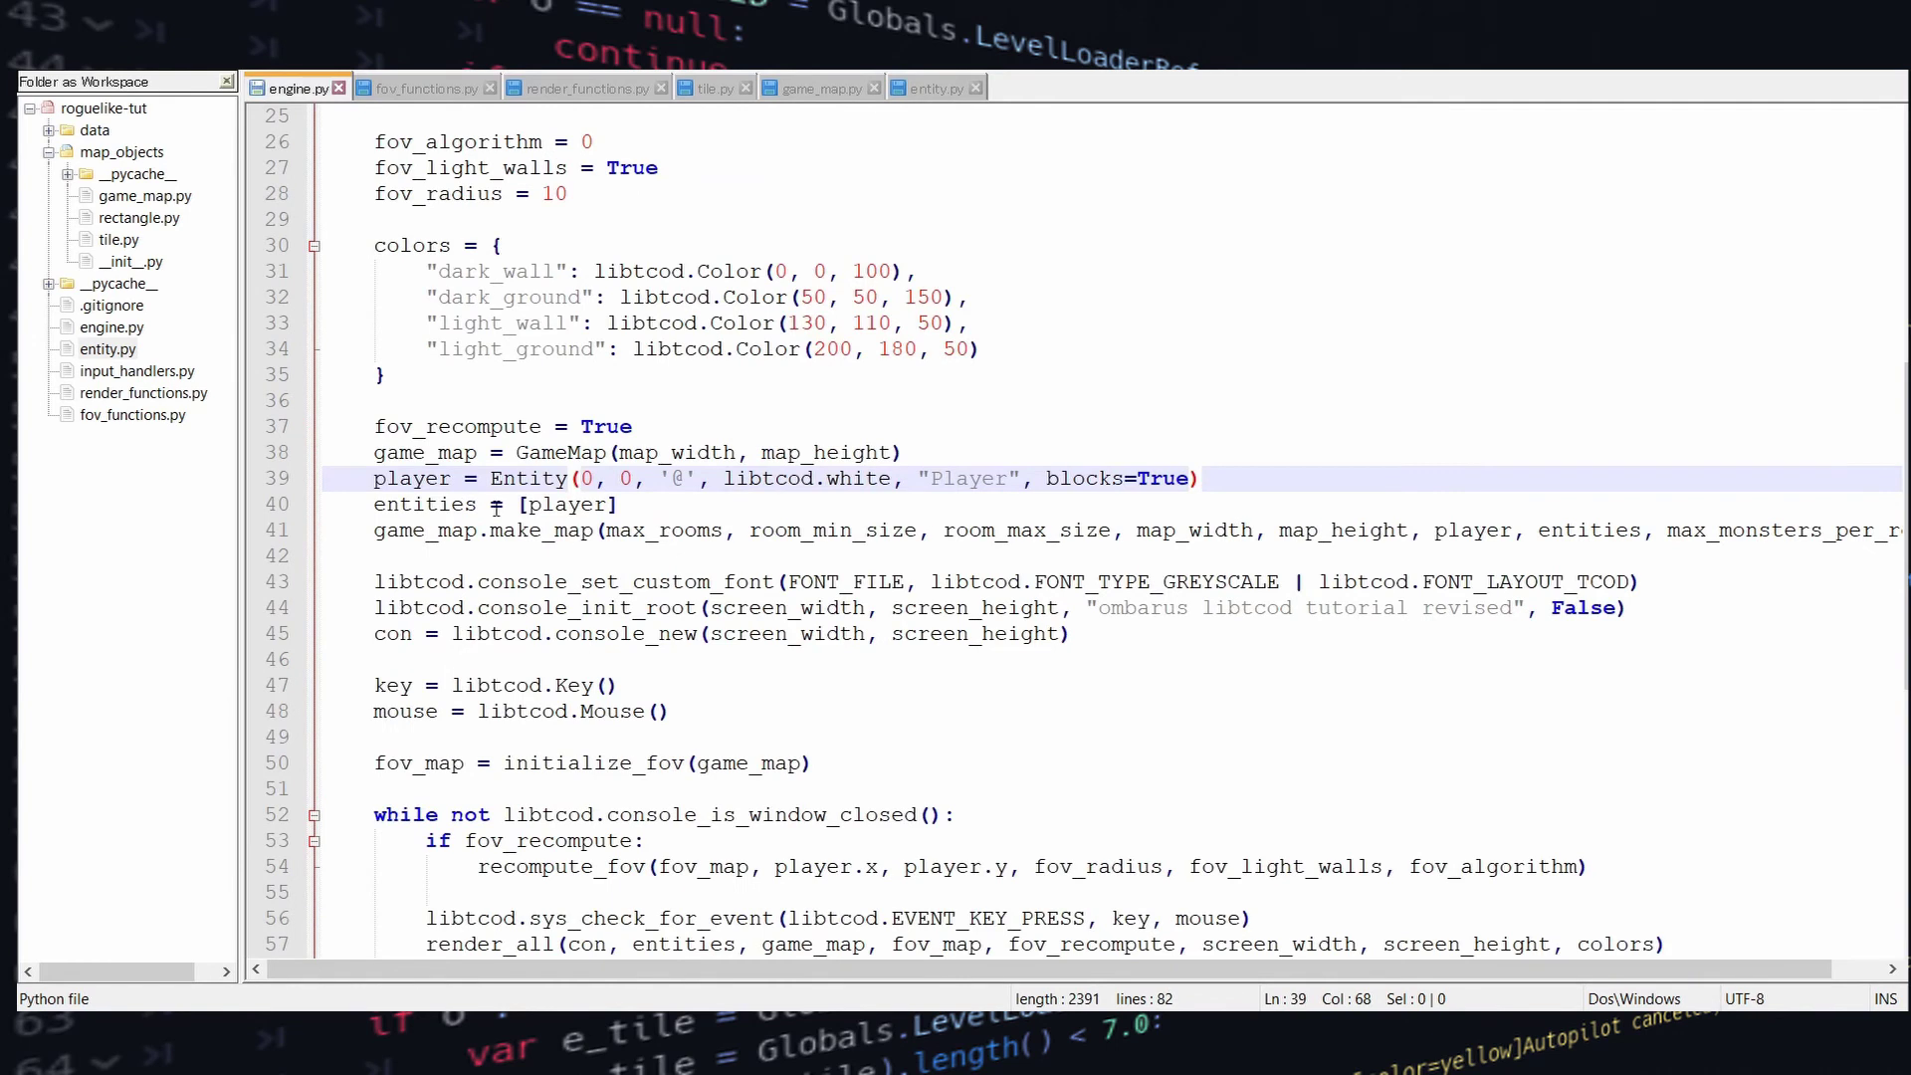
pyautogui.scroll(-5, 611, 370)
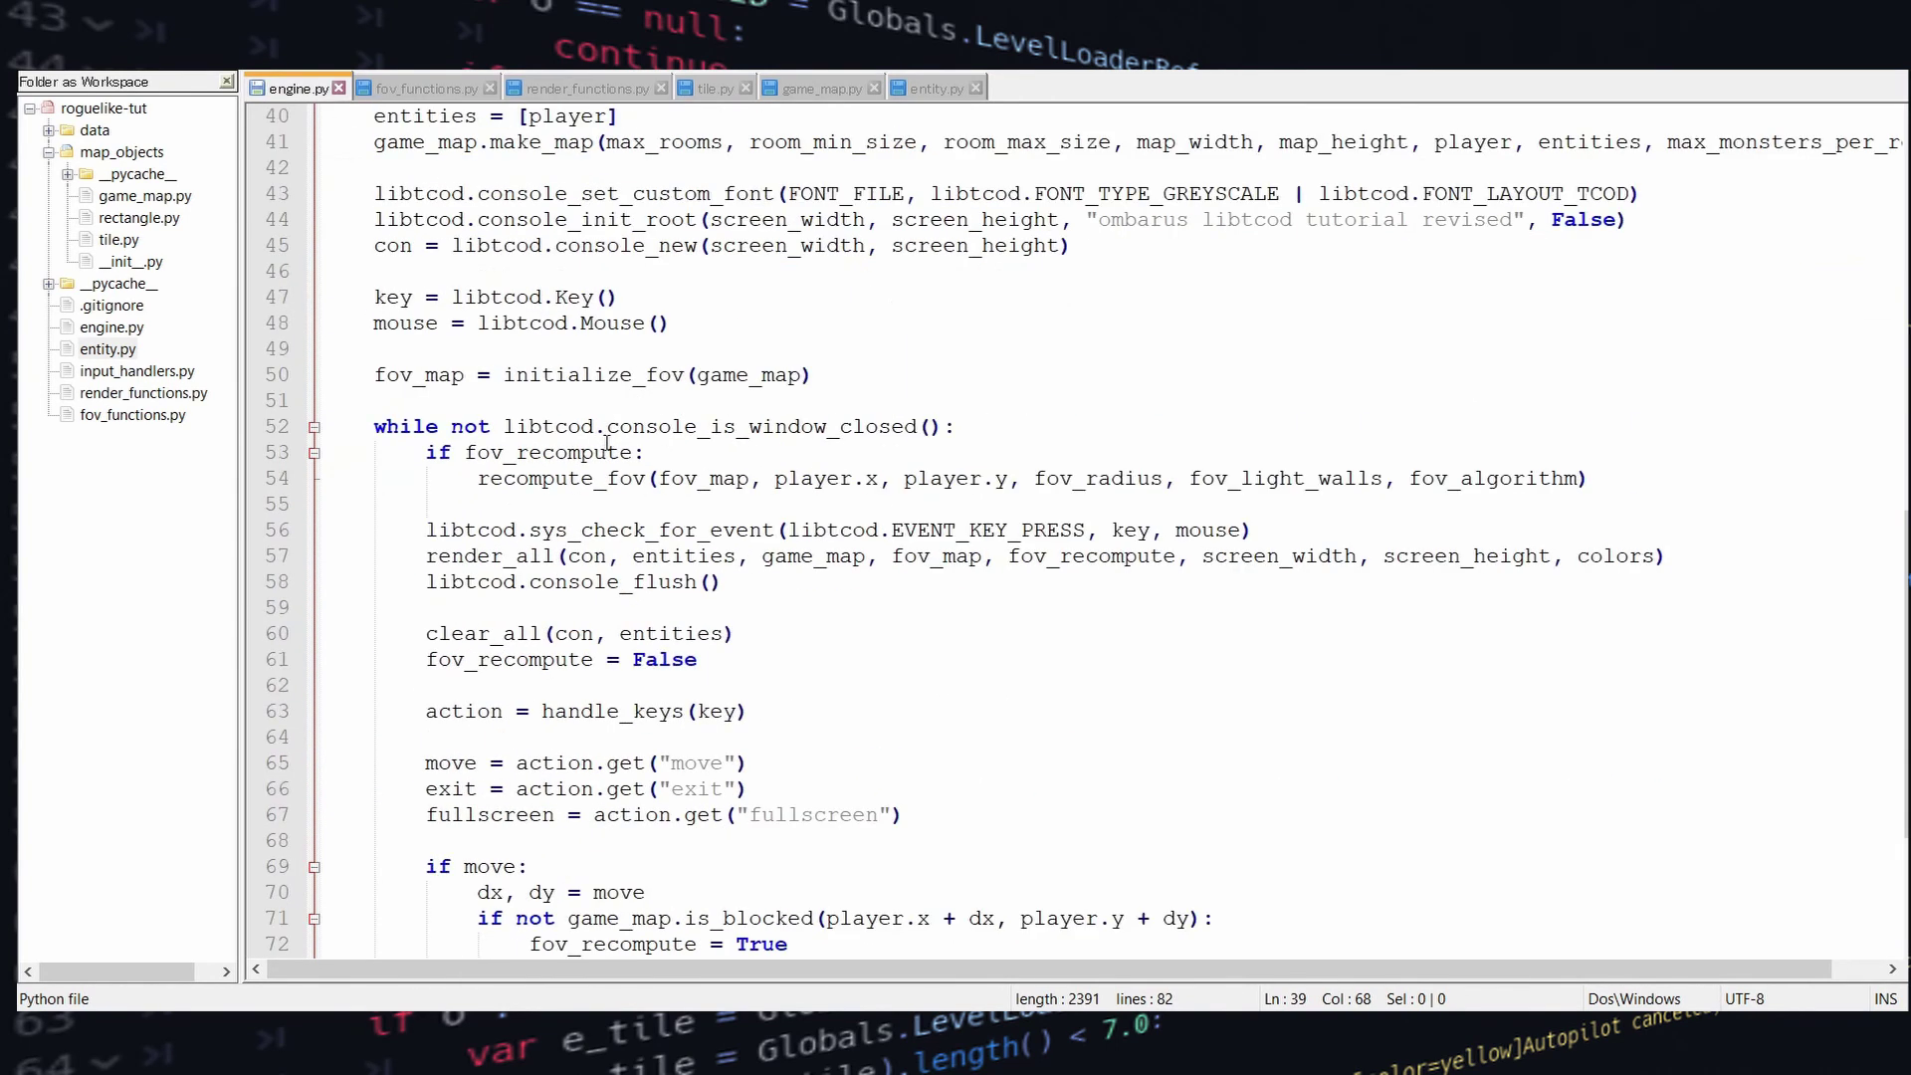
pyautogui.scroll(-4, 603, 438)
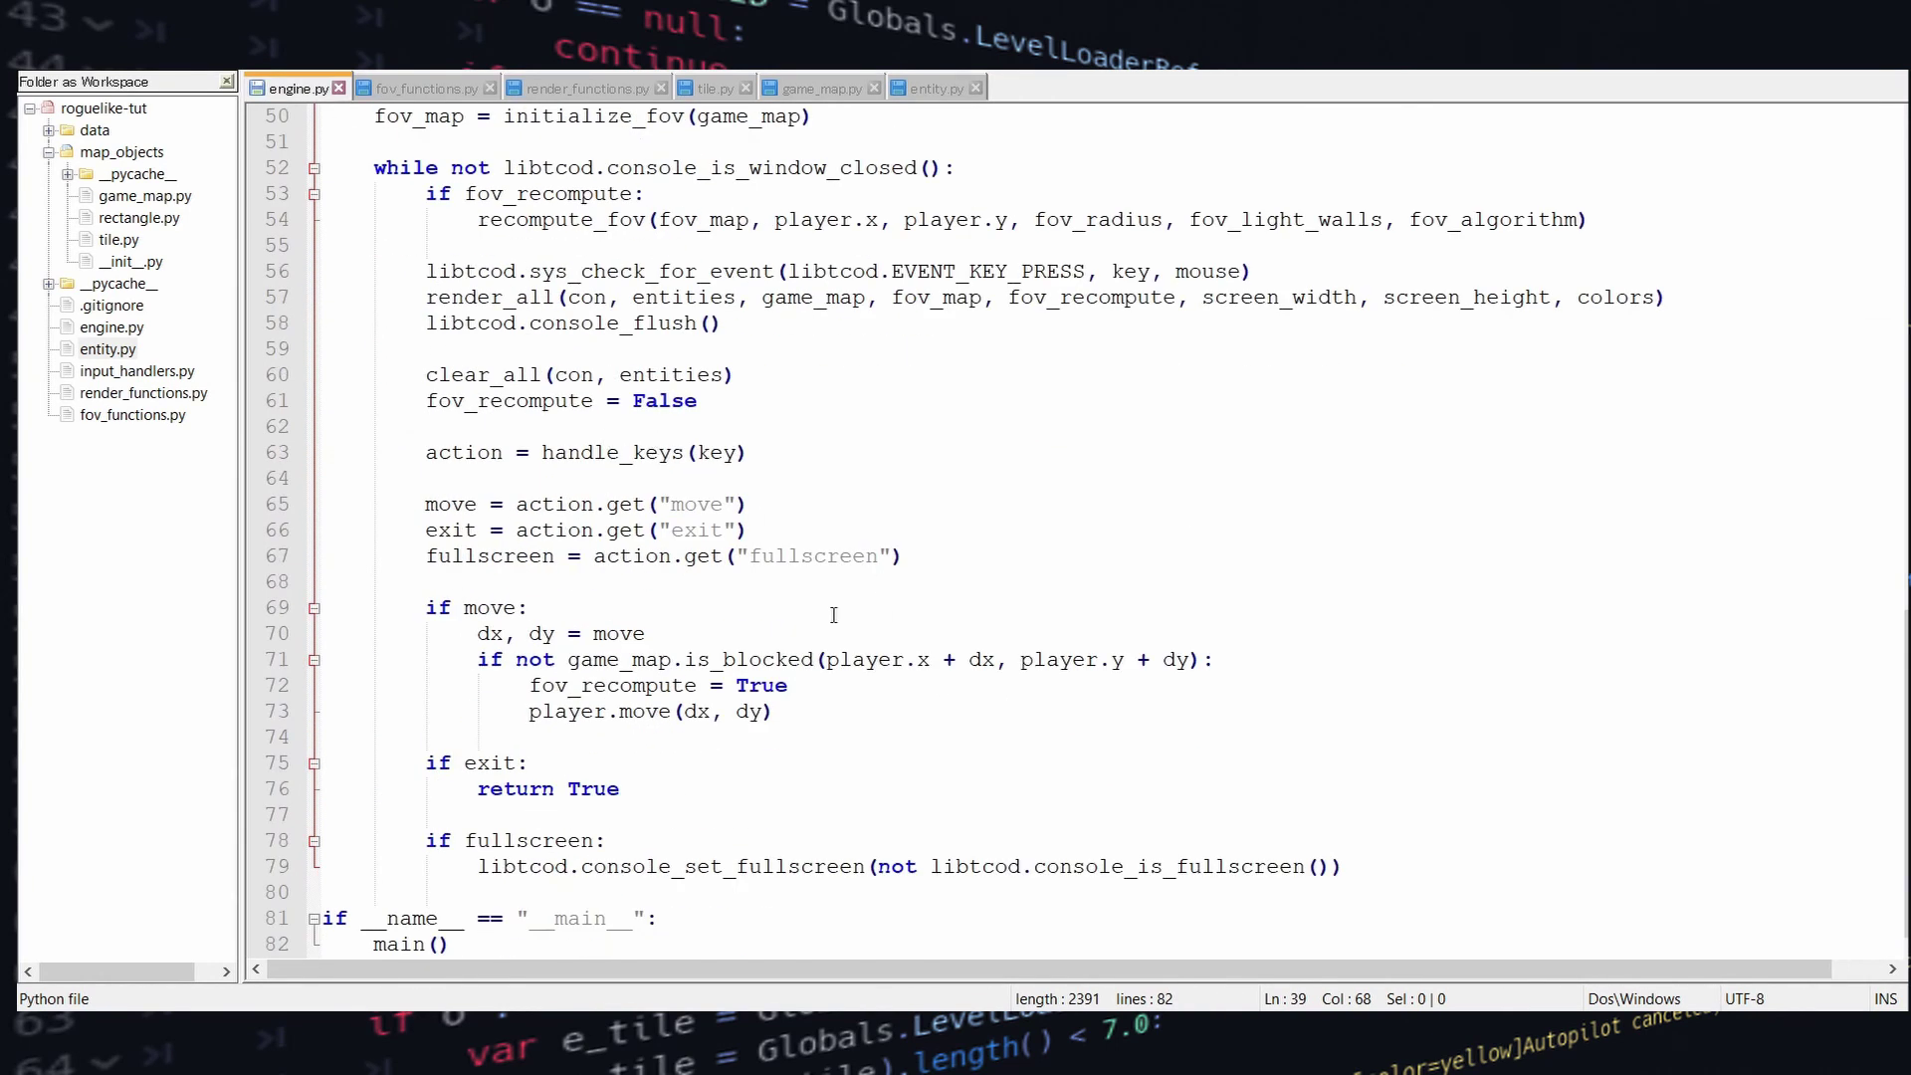
pyautogui.click(1216, 659)
pyautogui.press('Return')
pyautogui.write('destination_x = player.x + dx')
pyautogui.press('Return')
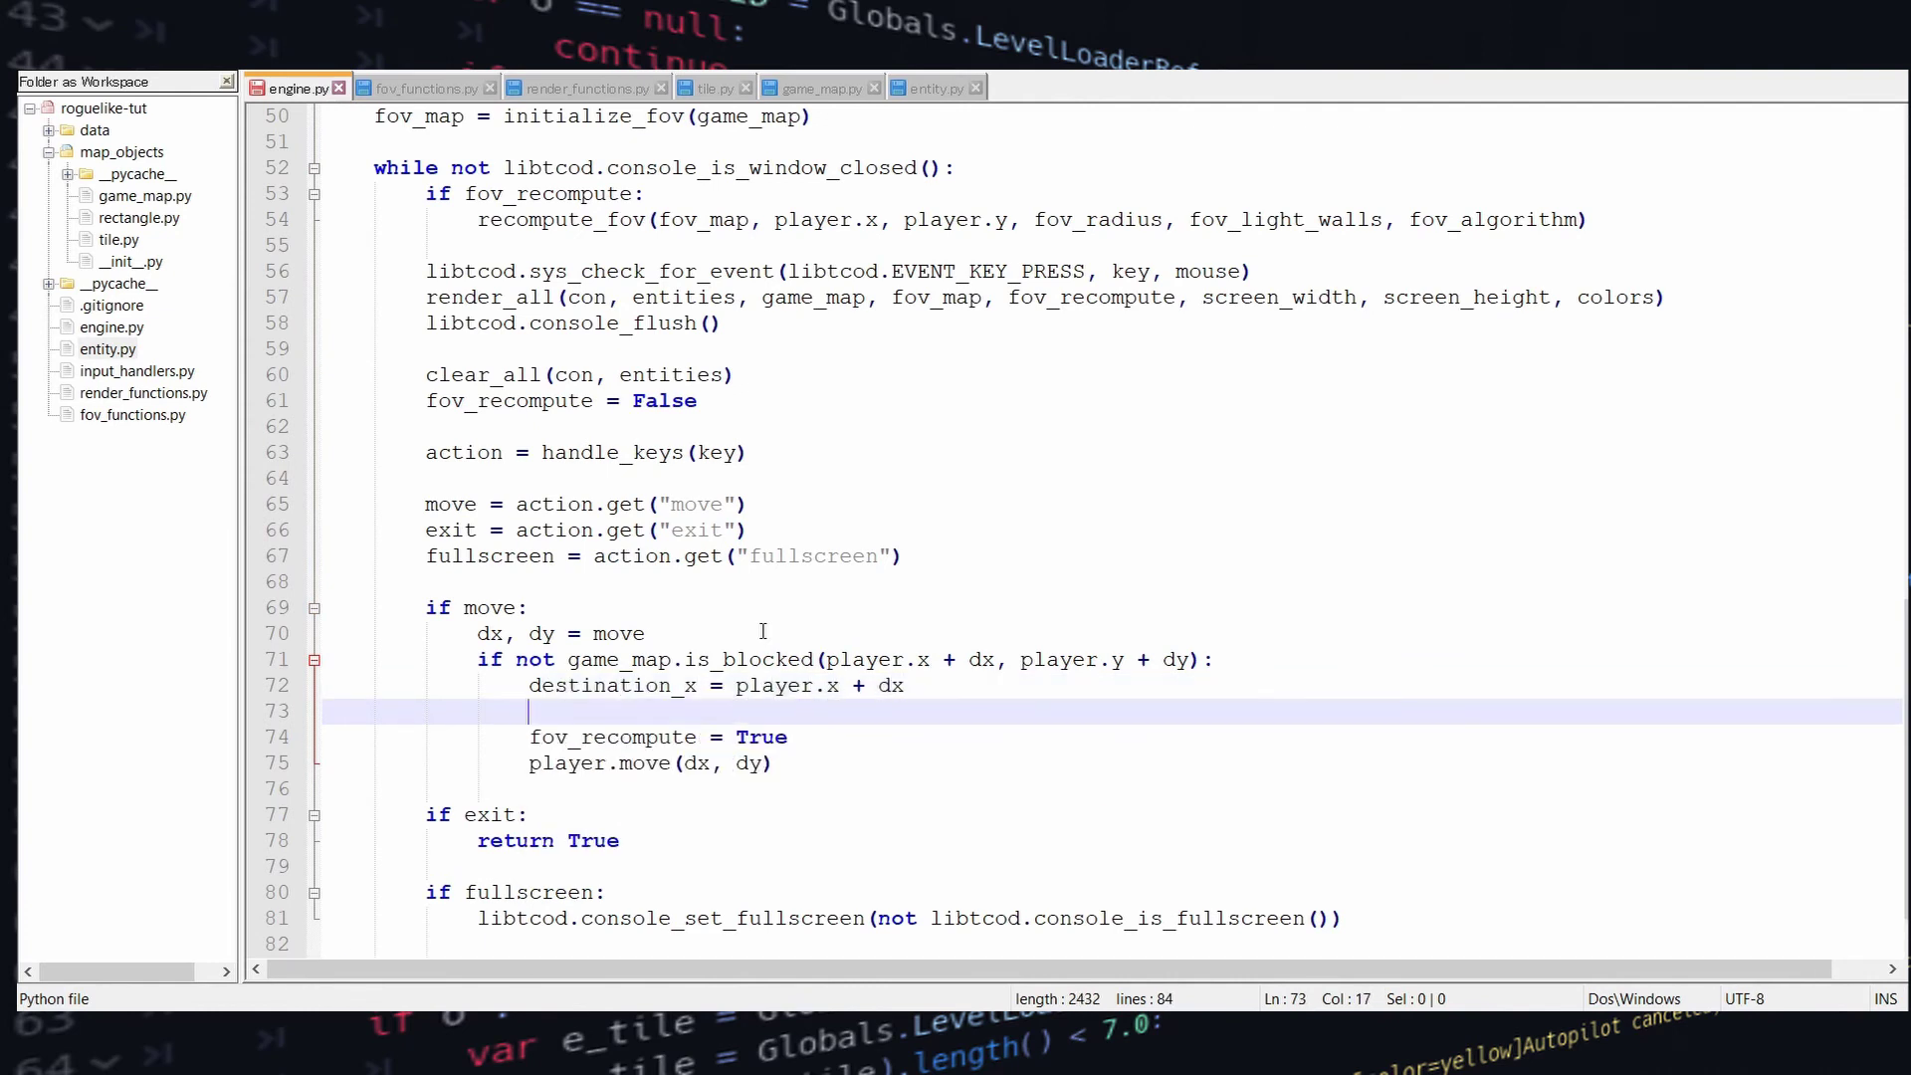
pyautogui.write('destination_y = player.y + dy')
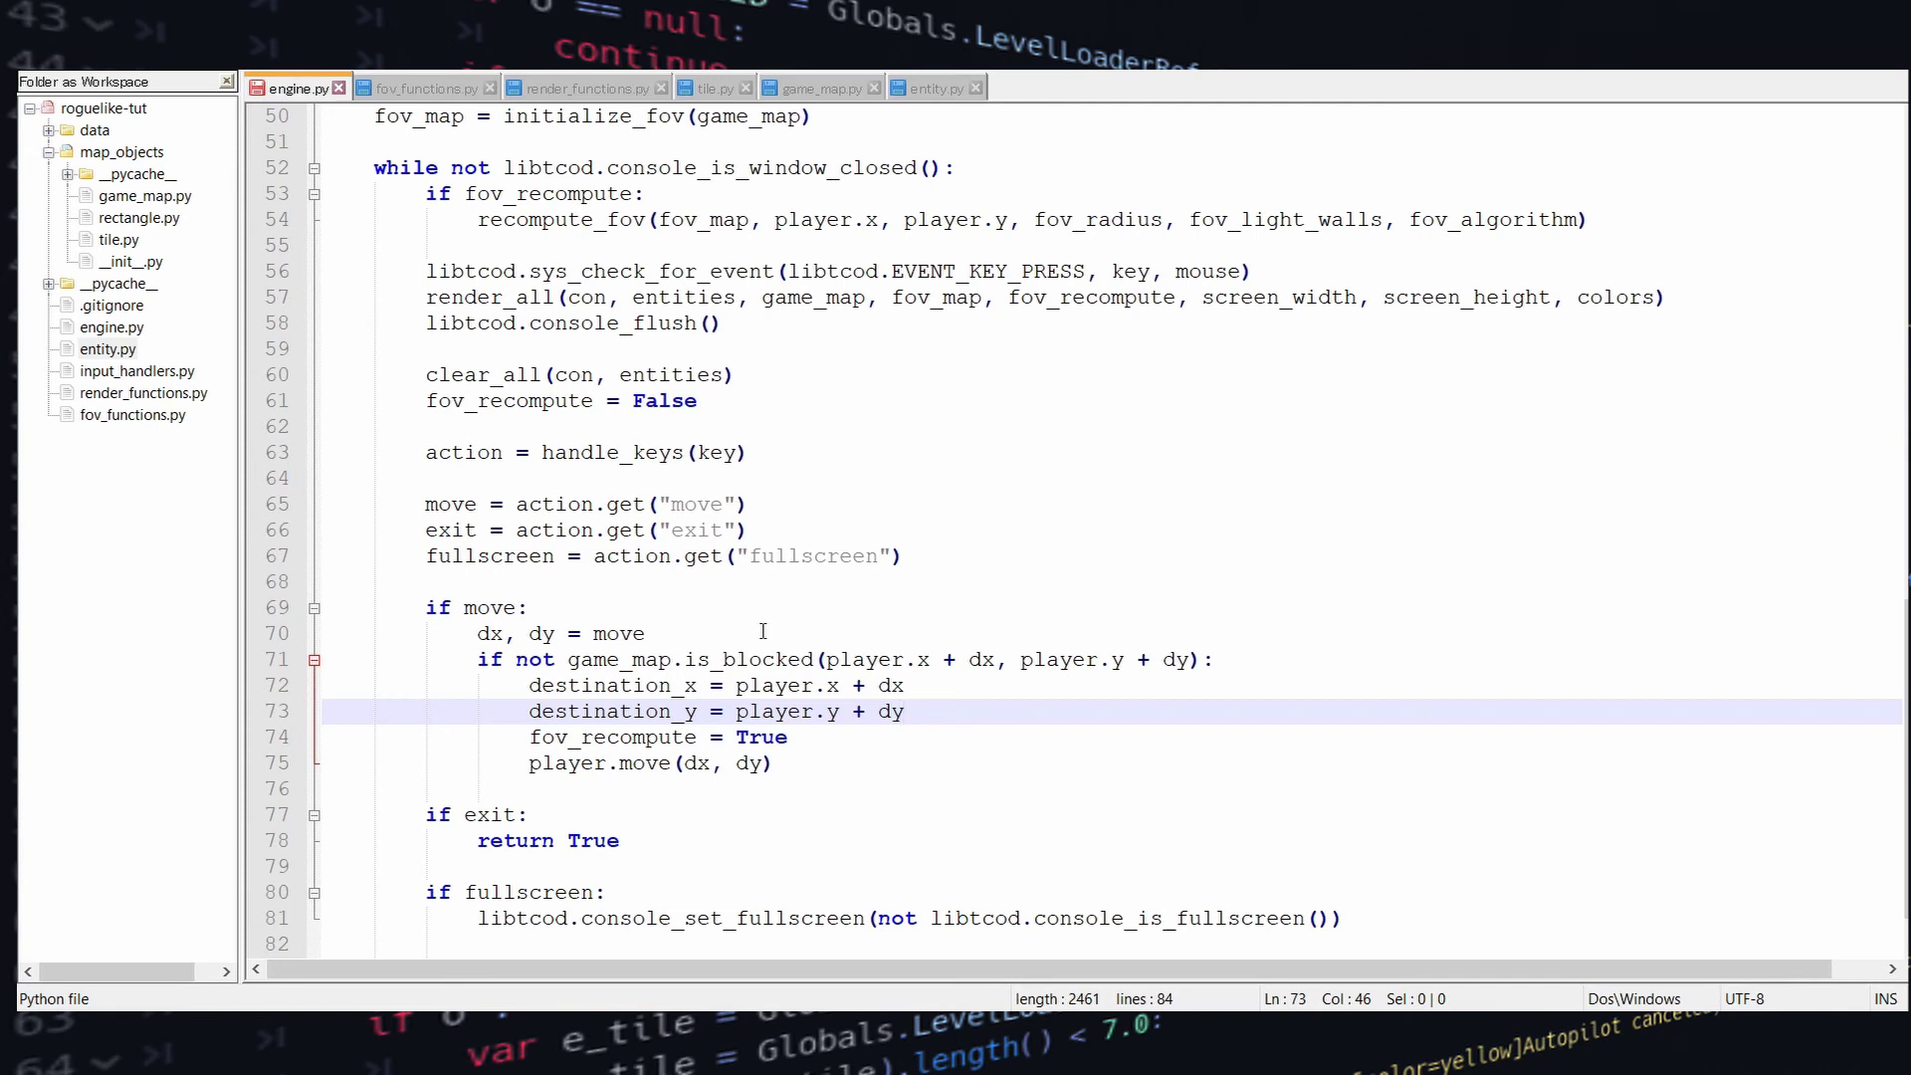
# Reposition the destination lines above the blocked check, then back inside it
pyautogui.hotkey('shift', 'Up')
pyautogui.hotkey('ctrl', 'shift', 'Up')
pyautogui.hotkey('shift', 'Tab')
pyautogui.press('Down')
pyautogui.press('Return')
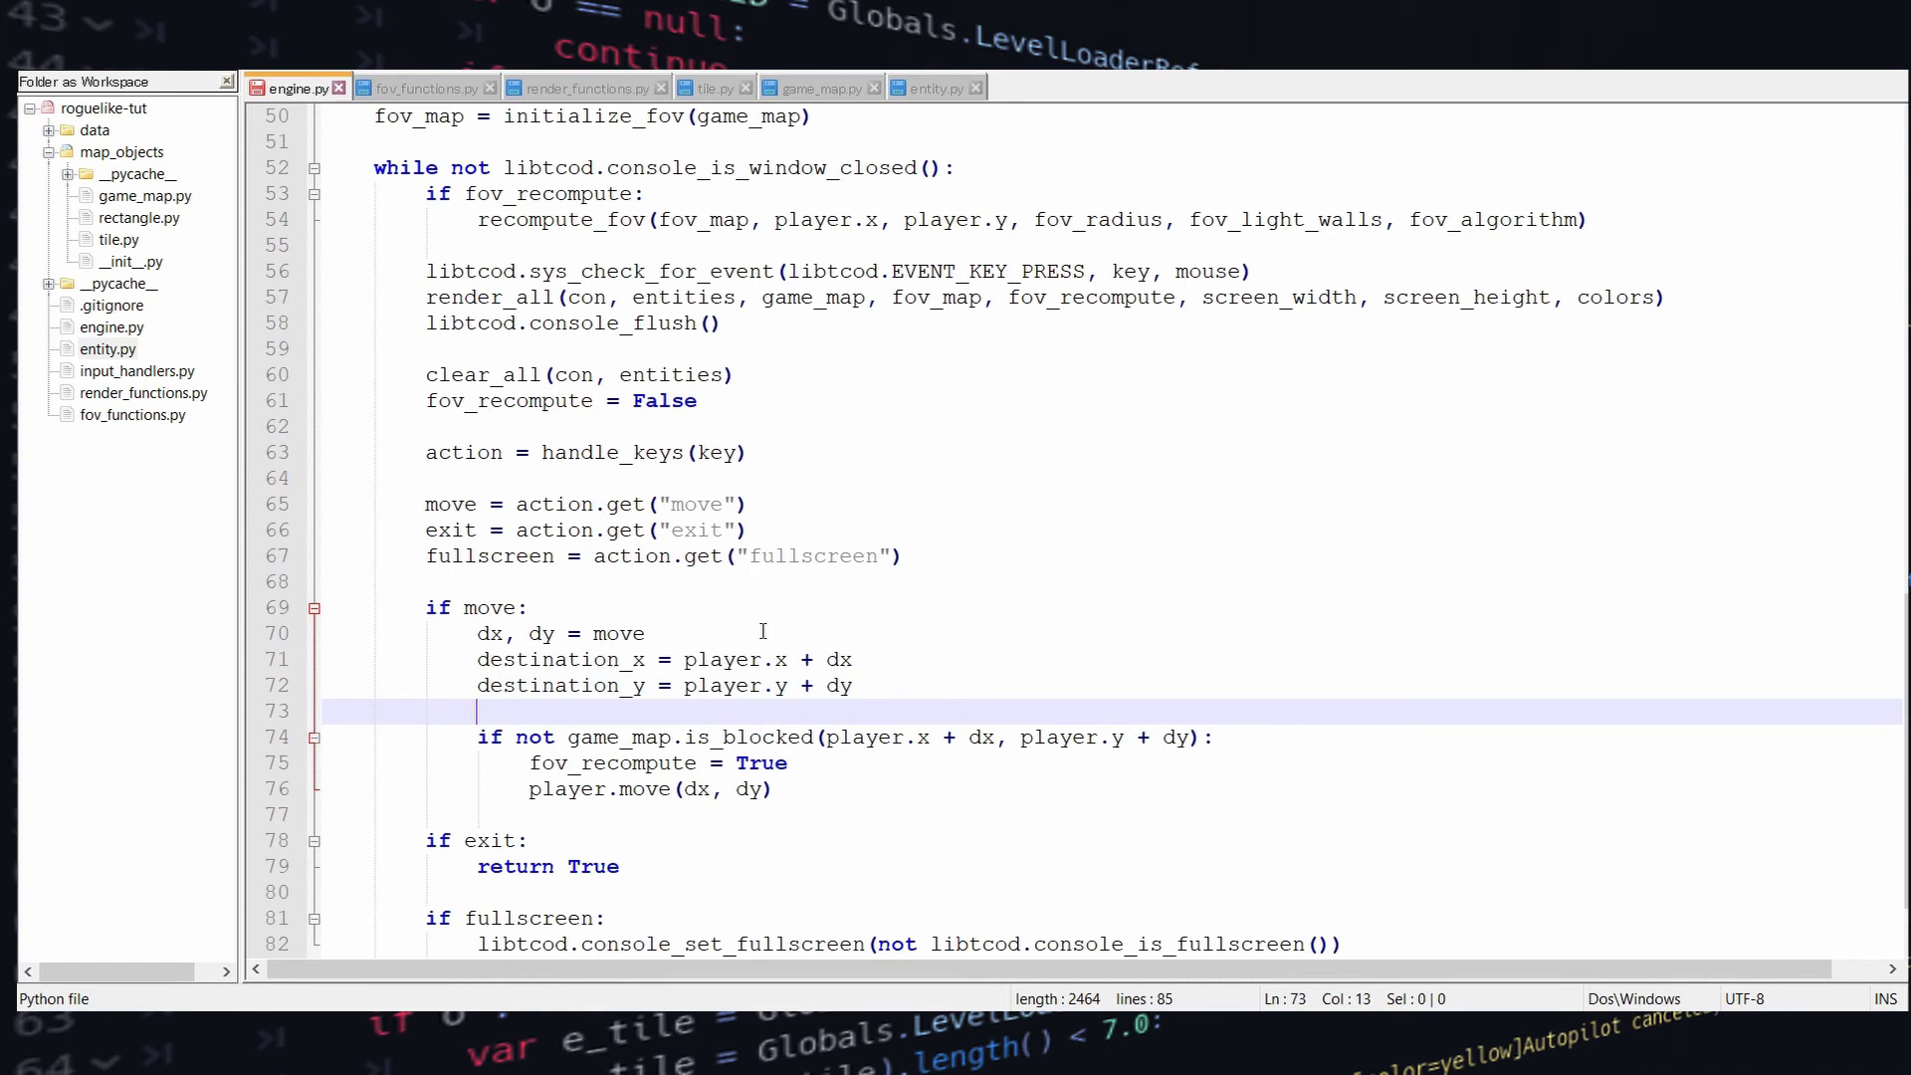
pyautogui.hotkey('shift', 'Up')
pyautogui.hotkey('shift', 'Up')
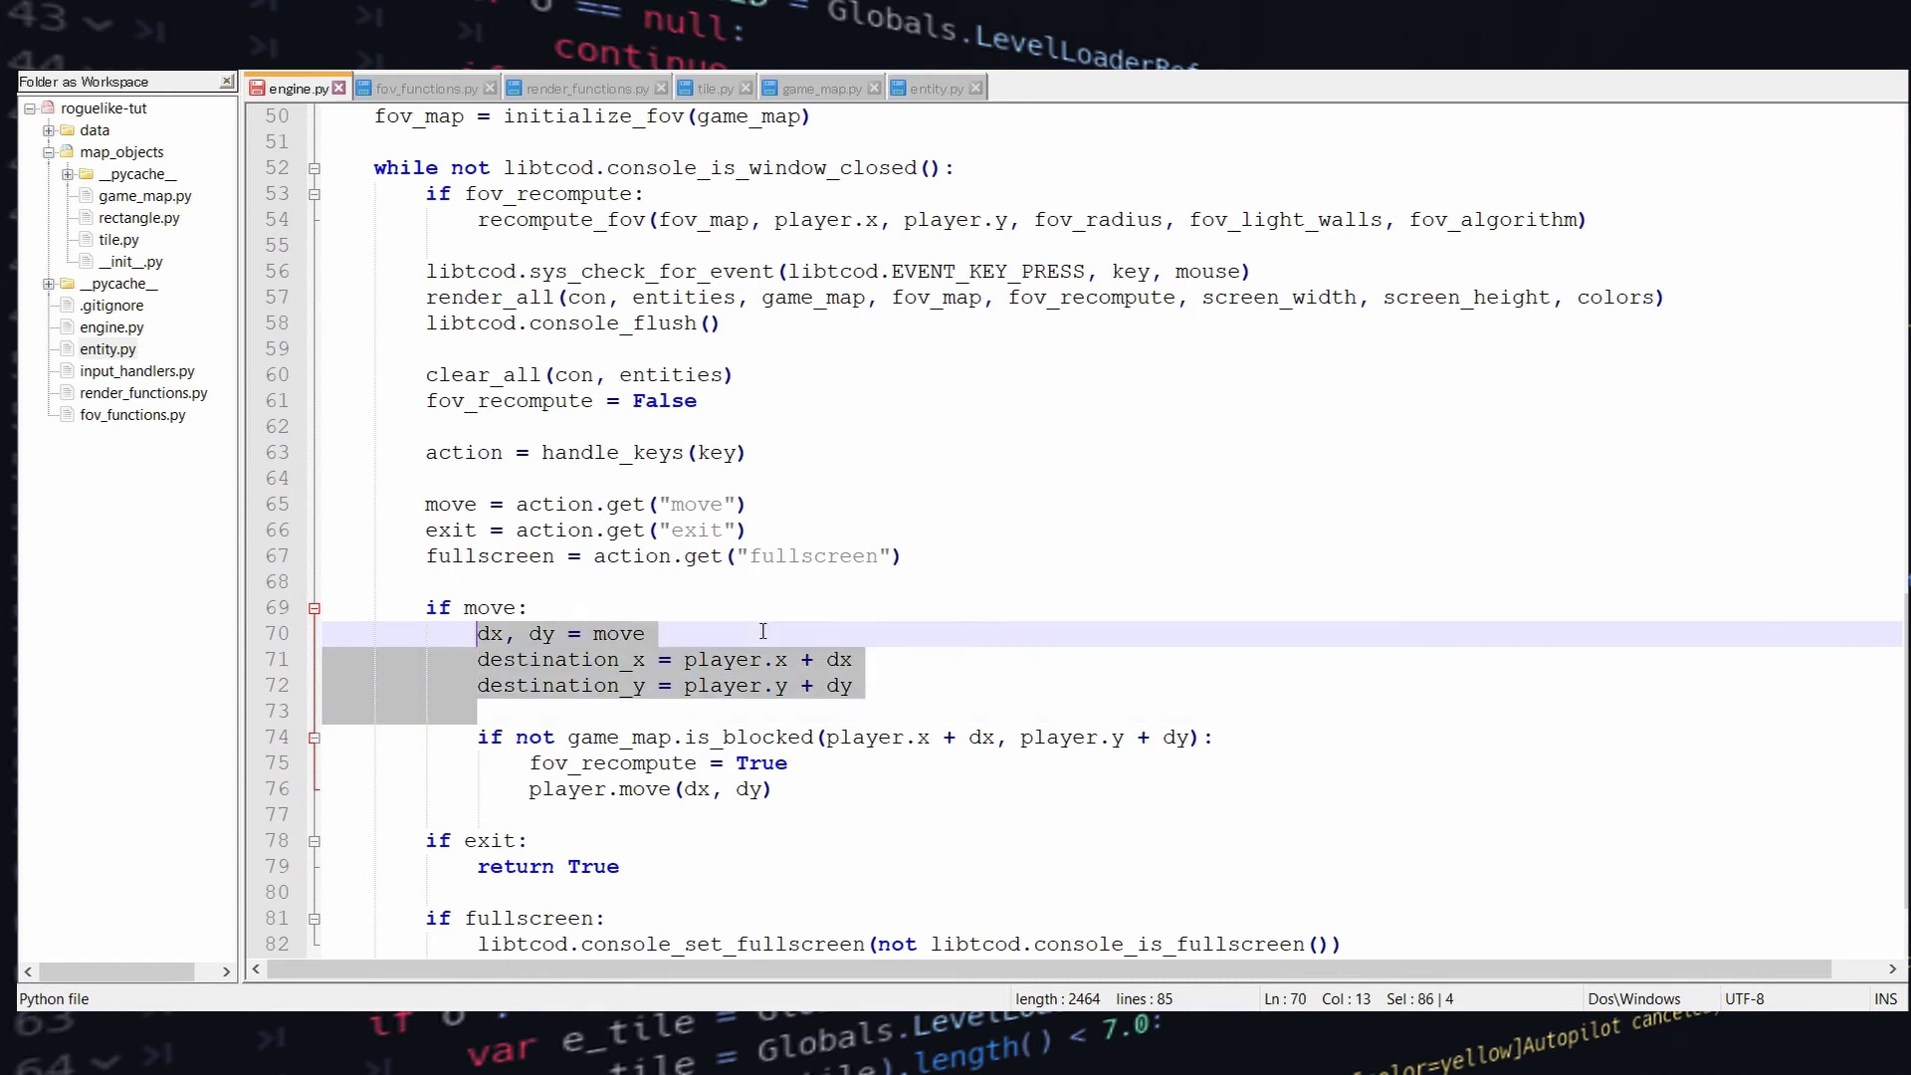
pyautogui.hotkey('ctrl', 'shift', 'Down')
pyautogui.press('Tab')
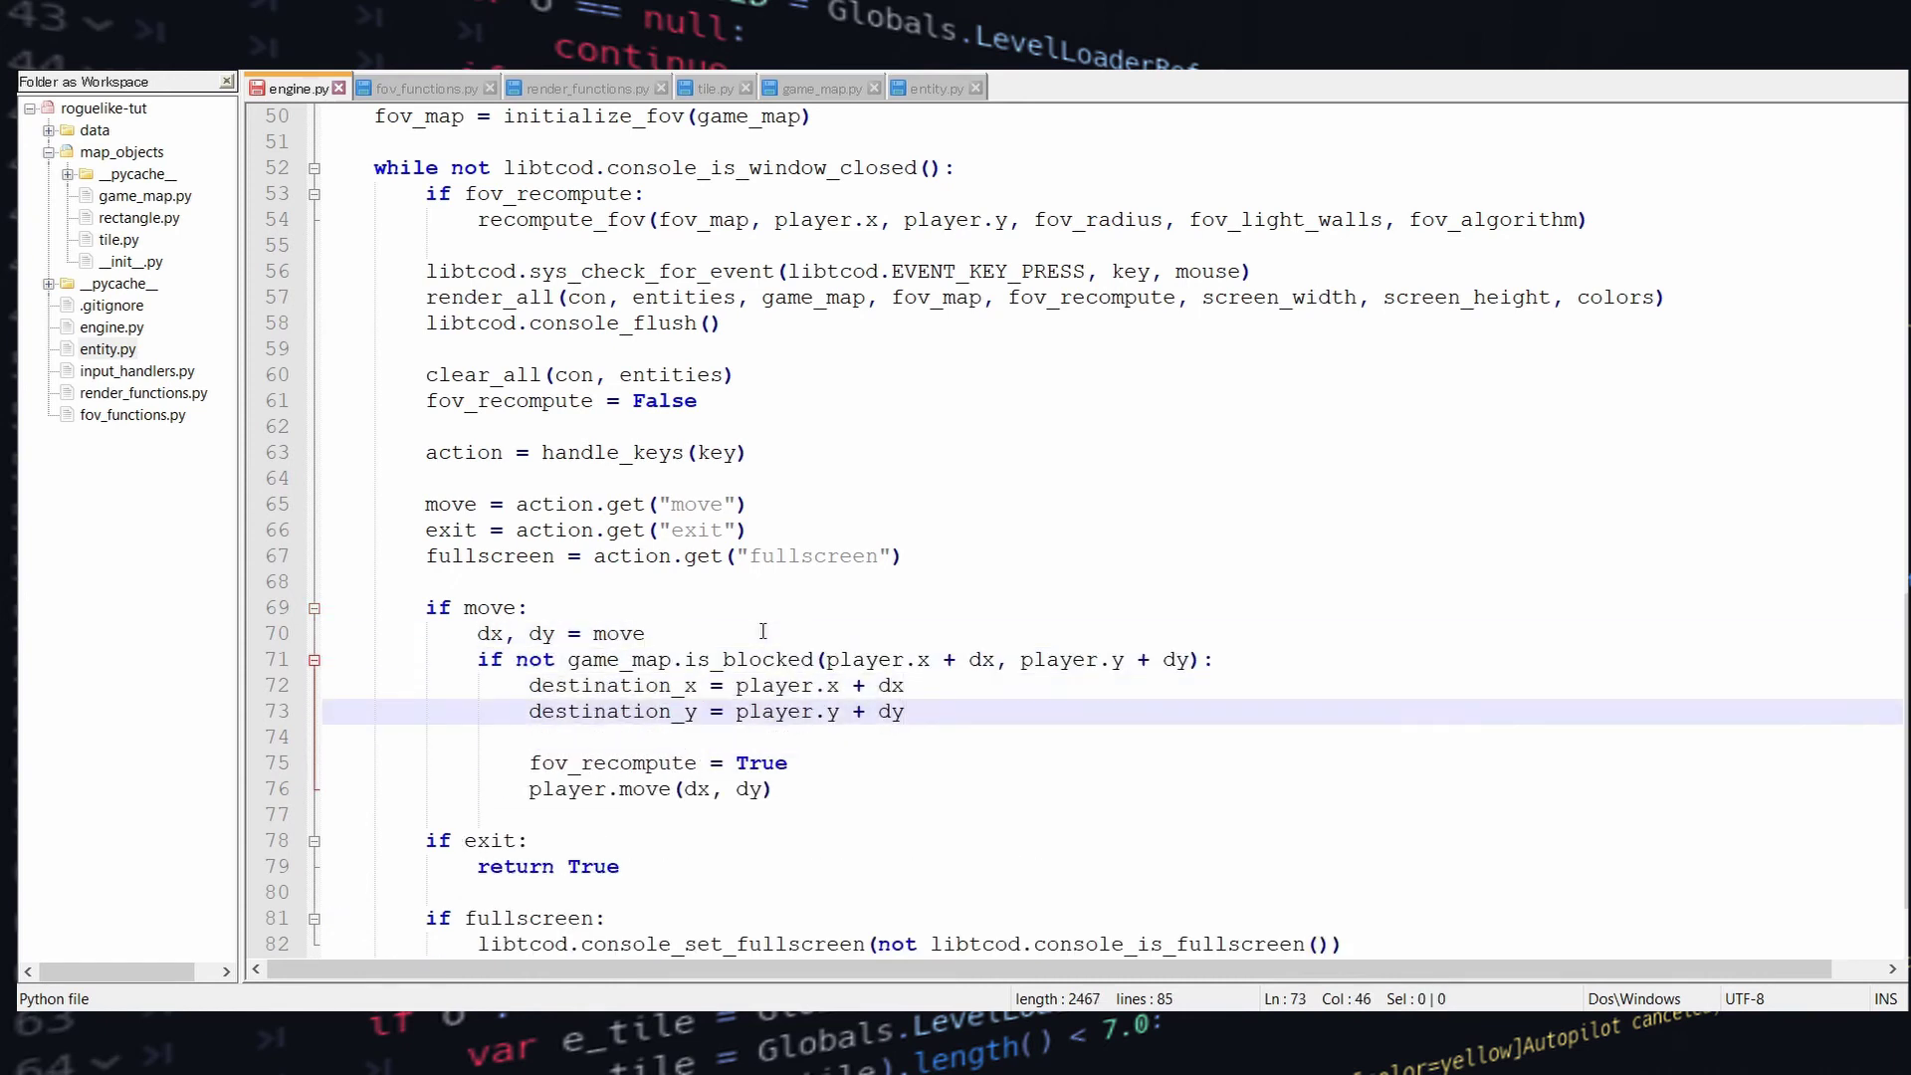
# Assign target = get_blocking_entities_at_location(entities, destination_x, destination_y)
pyautogui.press('Return')
pyautogui.write('target = get_blocking_en')
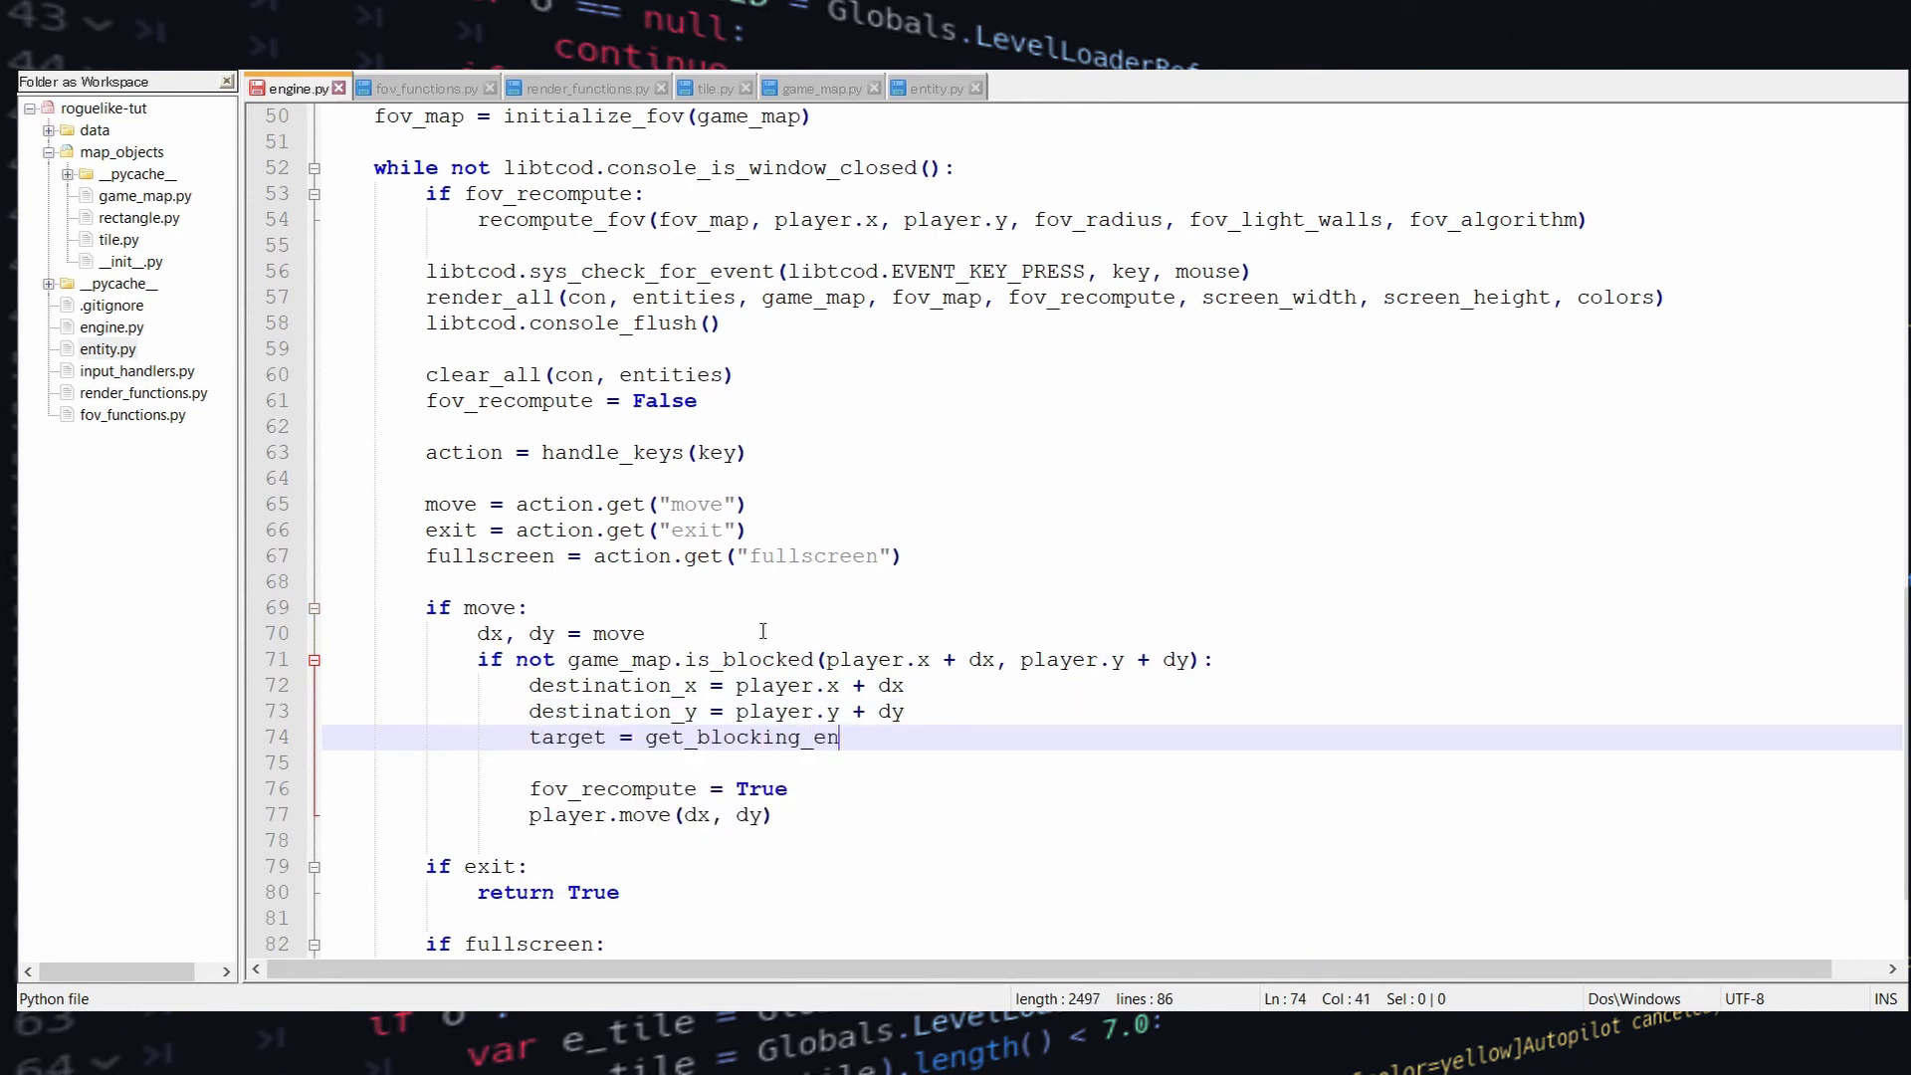
pyautogui.write('tities_at_location(d')
pyautogui.press('BackSpace')
pyautogui.write('entities, destination')
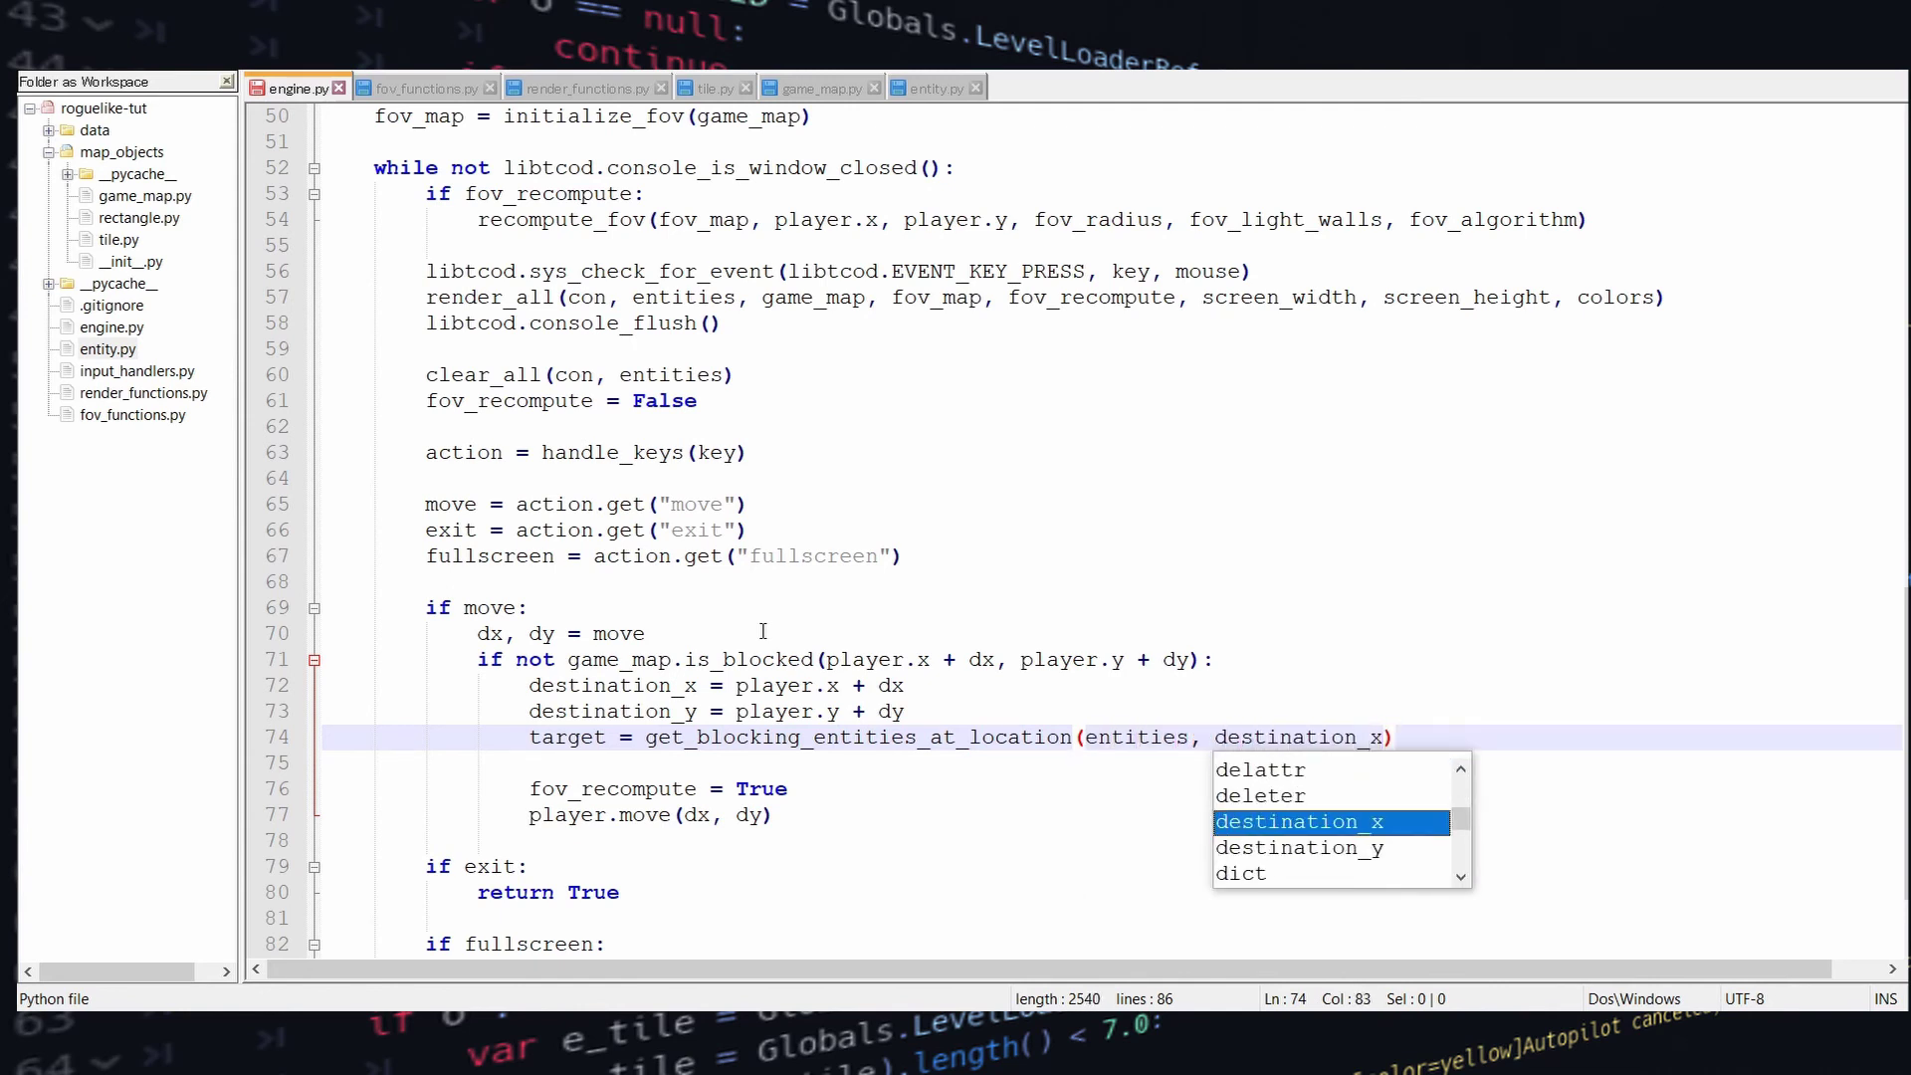
pyautogui.write('_x, destinat')
pyautogui.press('BackSpace')
pyautogui.press('BackSpace')
pyautogui.press('BackSpace')
pyautogui.write('ination_y)')
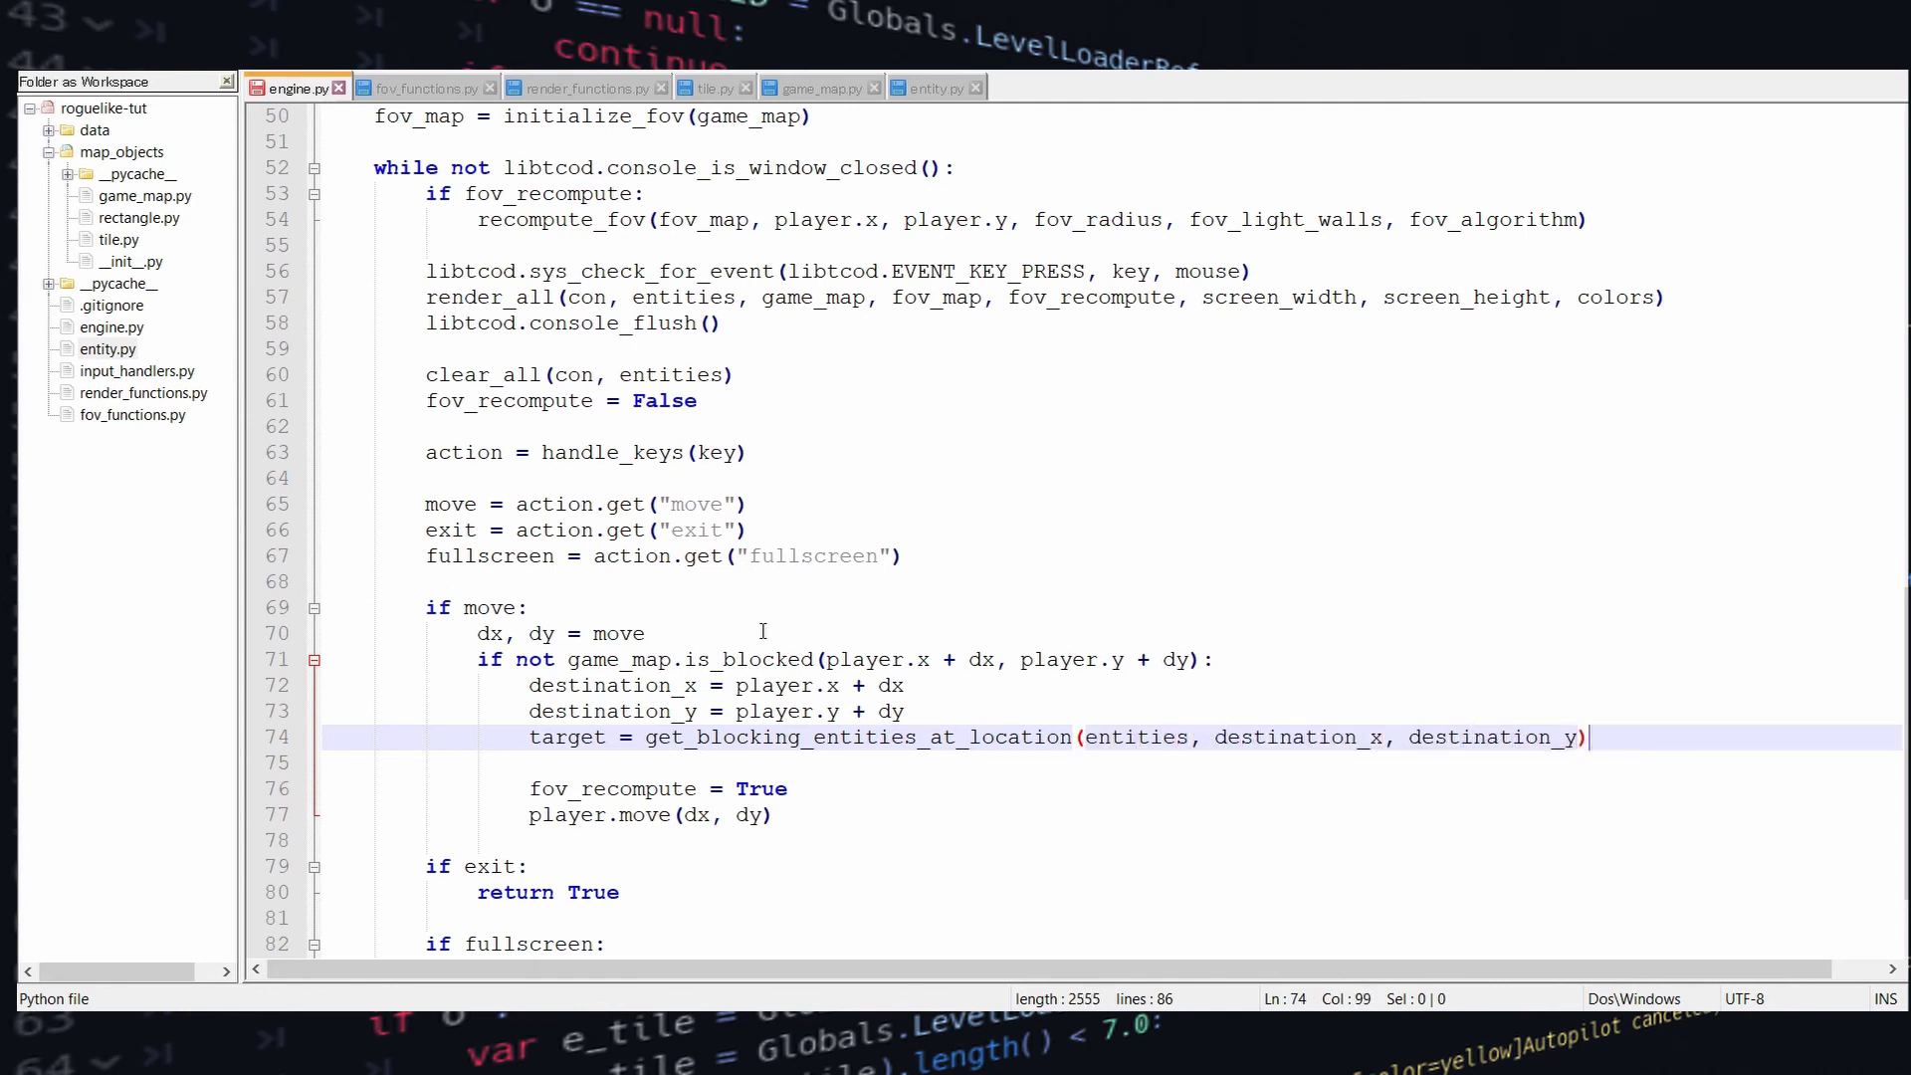
pyautogui.scroll(-2, 865, 762)
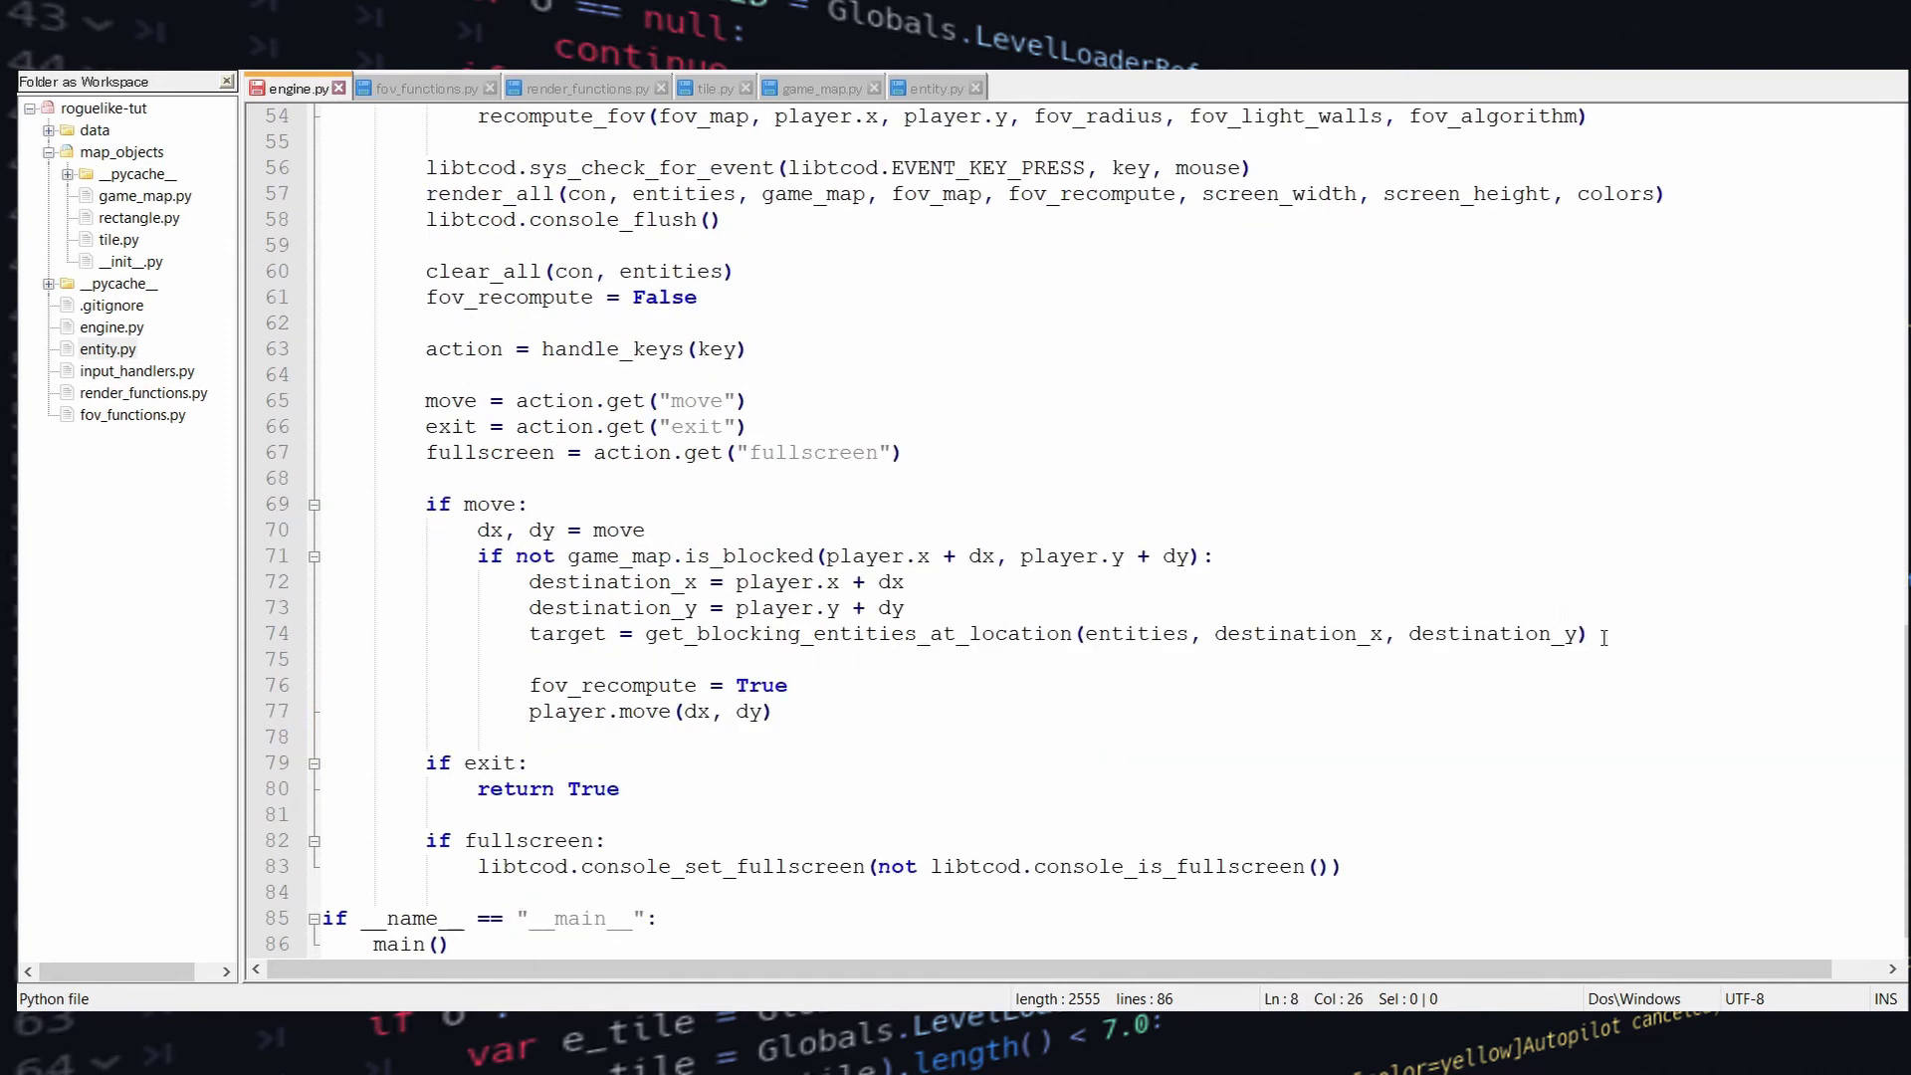
# Add an if target branch printing a kick message with target.name
pyautogui.press('Return')
pyautogui.write('if target:')
pyautogui.press('Return')
pyautogui.write('print("You kick the \'')
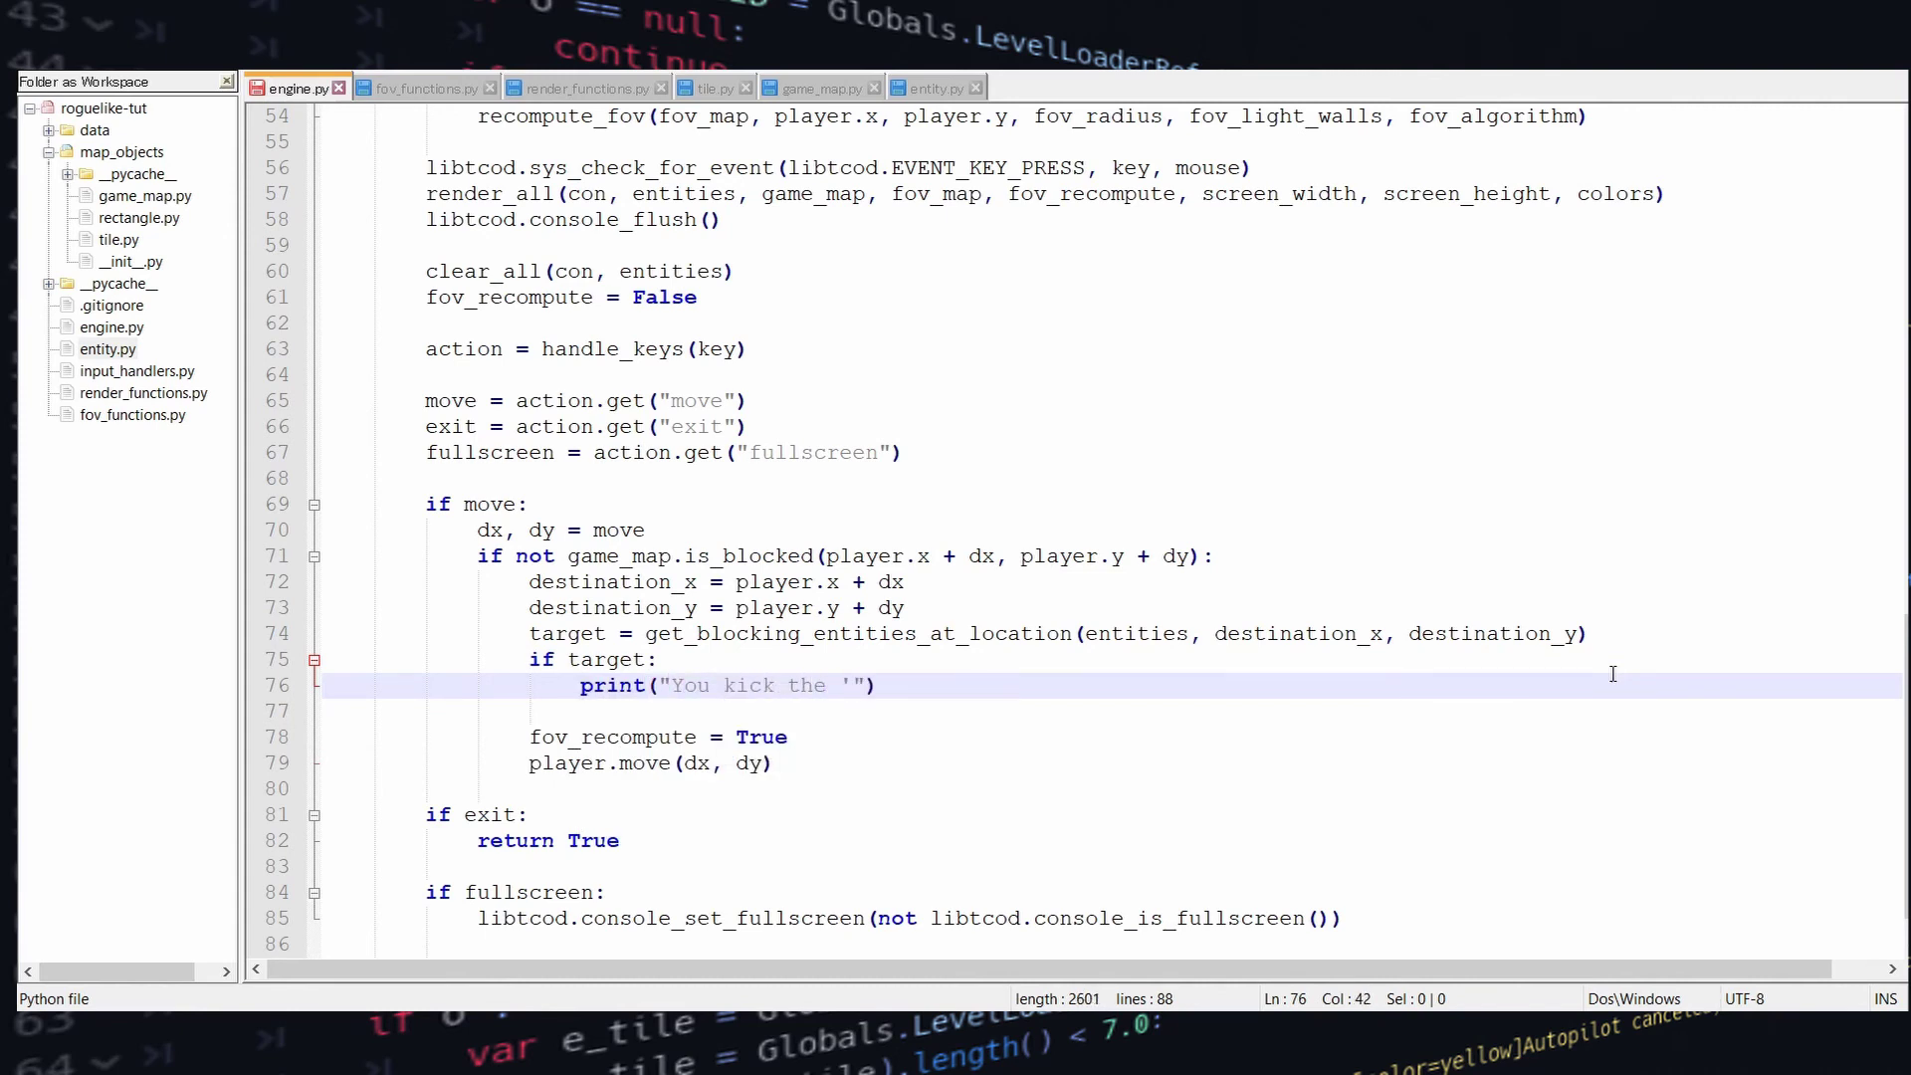
pyautogui.write("{}'")
pyautogui.press('BackSpace')
pyautogui.press('BackSpace')
pyautogui.press('BackSpace')
pyautogui.write('{} in the shins, much to its annoyance')
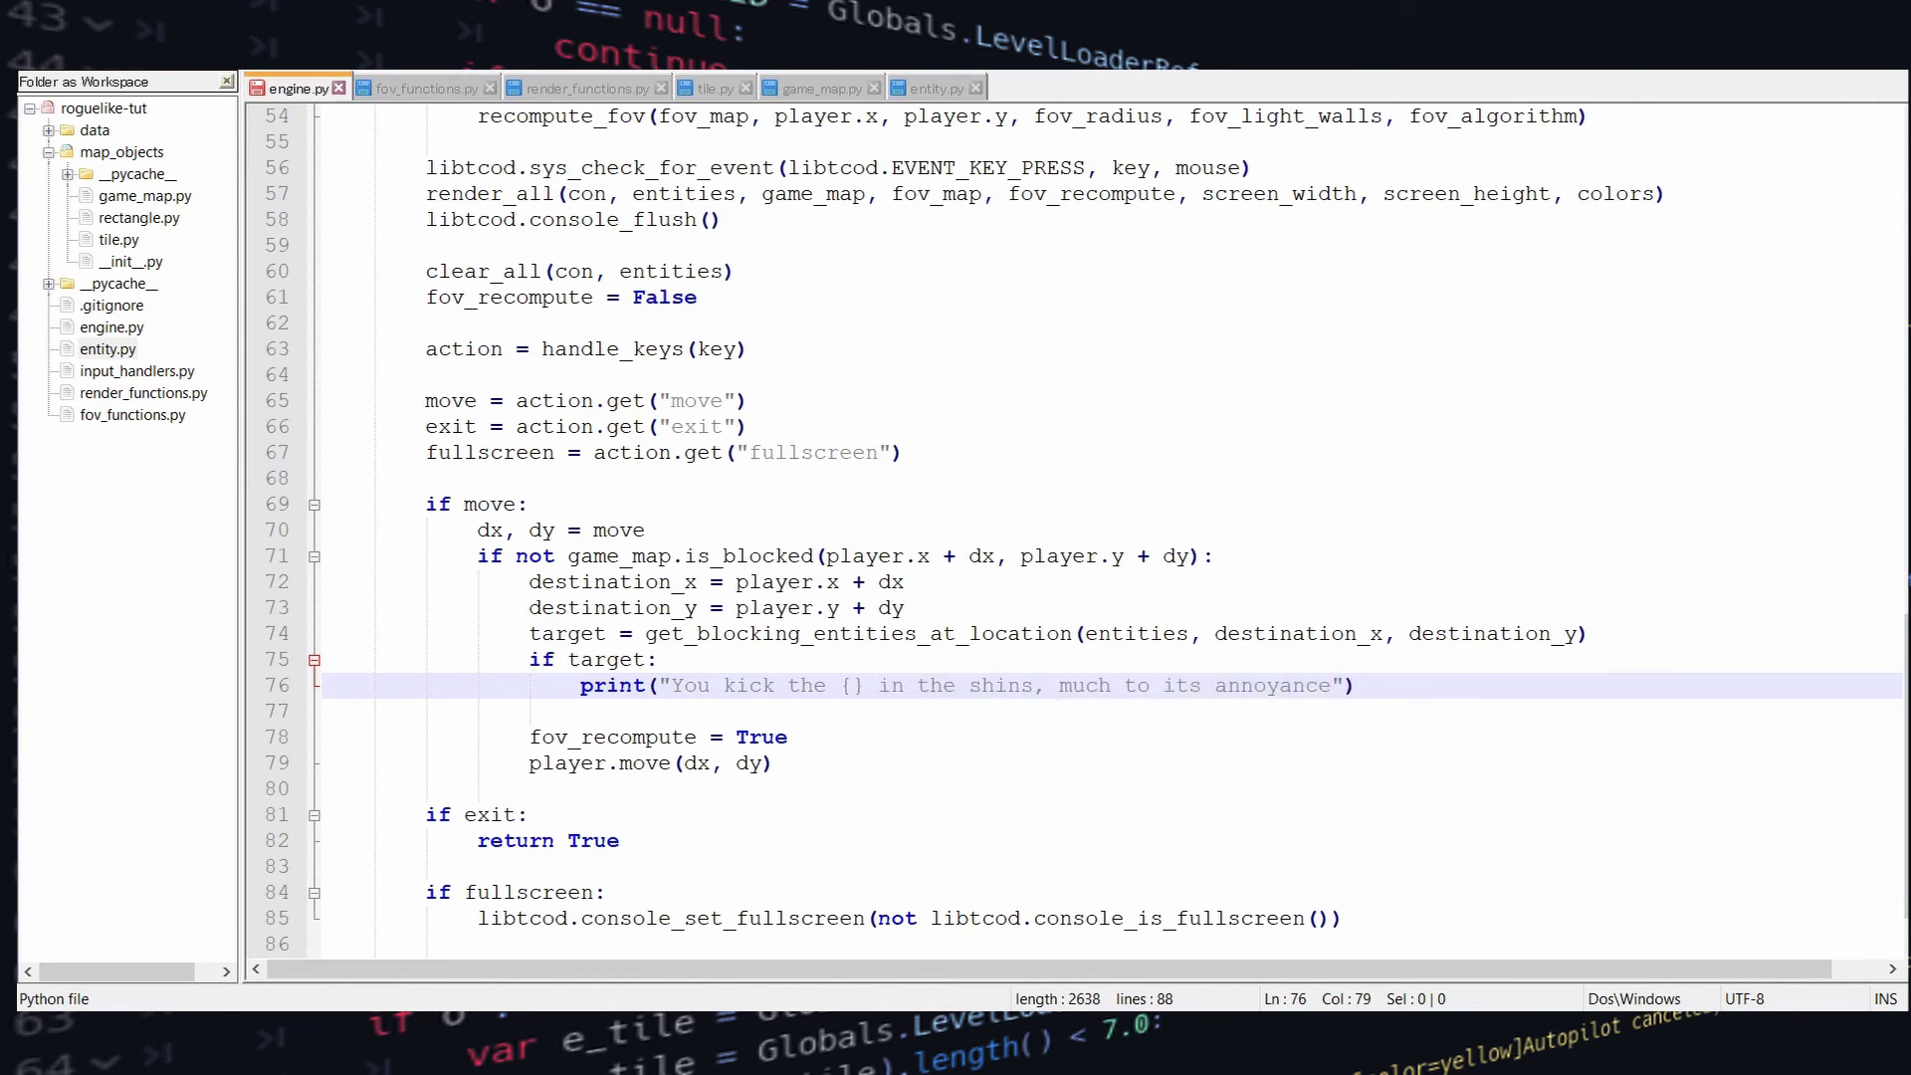
pyautogui.write('!')
pyautogui.press('Right')
pyautogui.write('.format(target.name)')
pyautogui.press('Right')
pyautogui.press('Return')
pyautogui.write('else:')
# Indent the fov_recompute and player.move lines under else: and relaunch the game
pyautogui.press('Down')
pyautogui.press('Down')
pyautogui.press('Down')
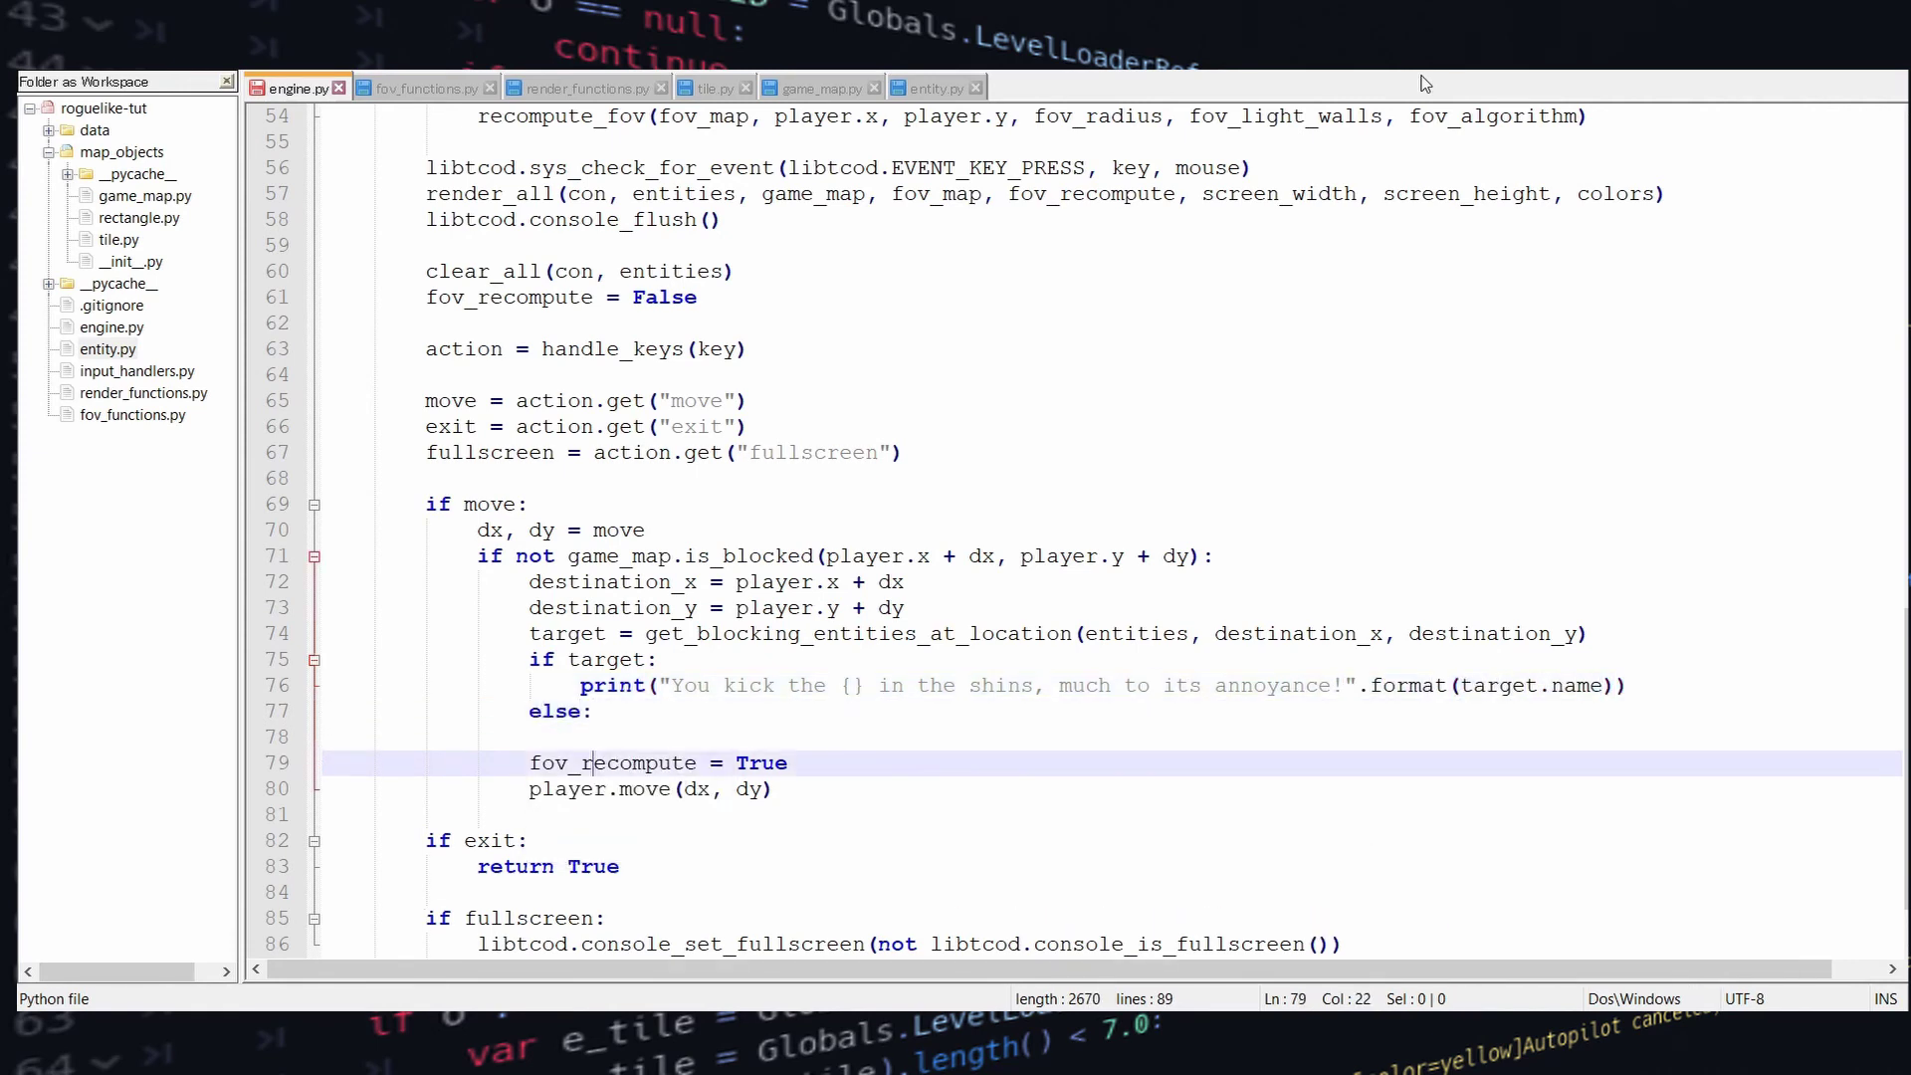
pyautogui.press('End')
pyautogui.hotkey('shift', 'Up')
pyautogui.hotkey('shift', 'Home')
pyautogui.press('Tab')
pyautogui.press('Up')
pyautogui.press('BackSpace')
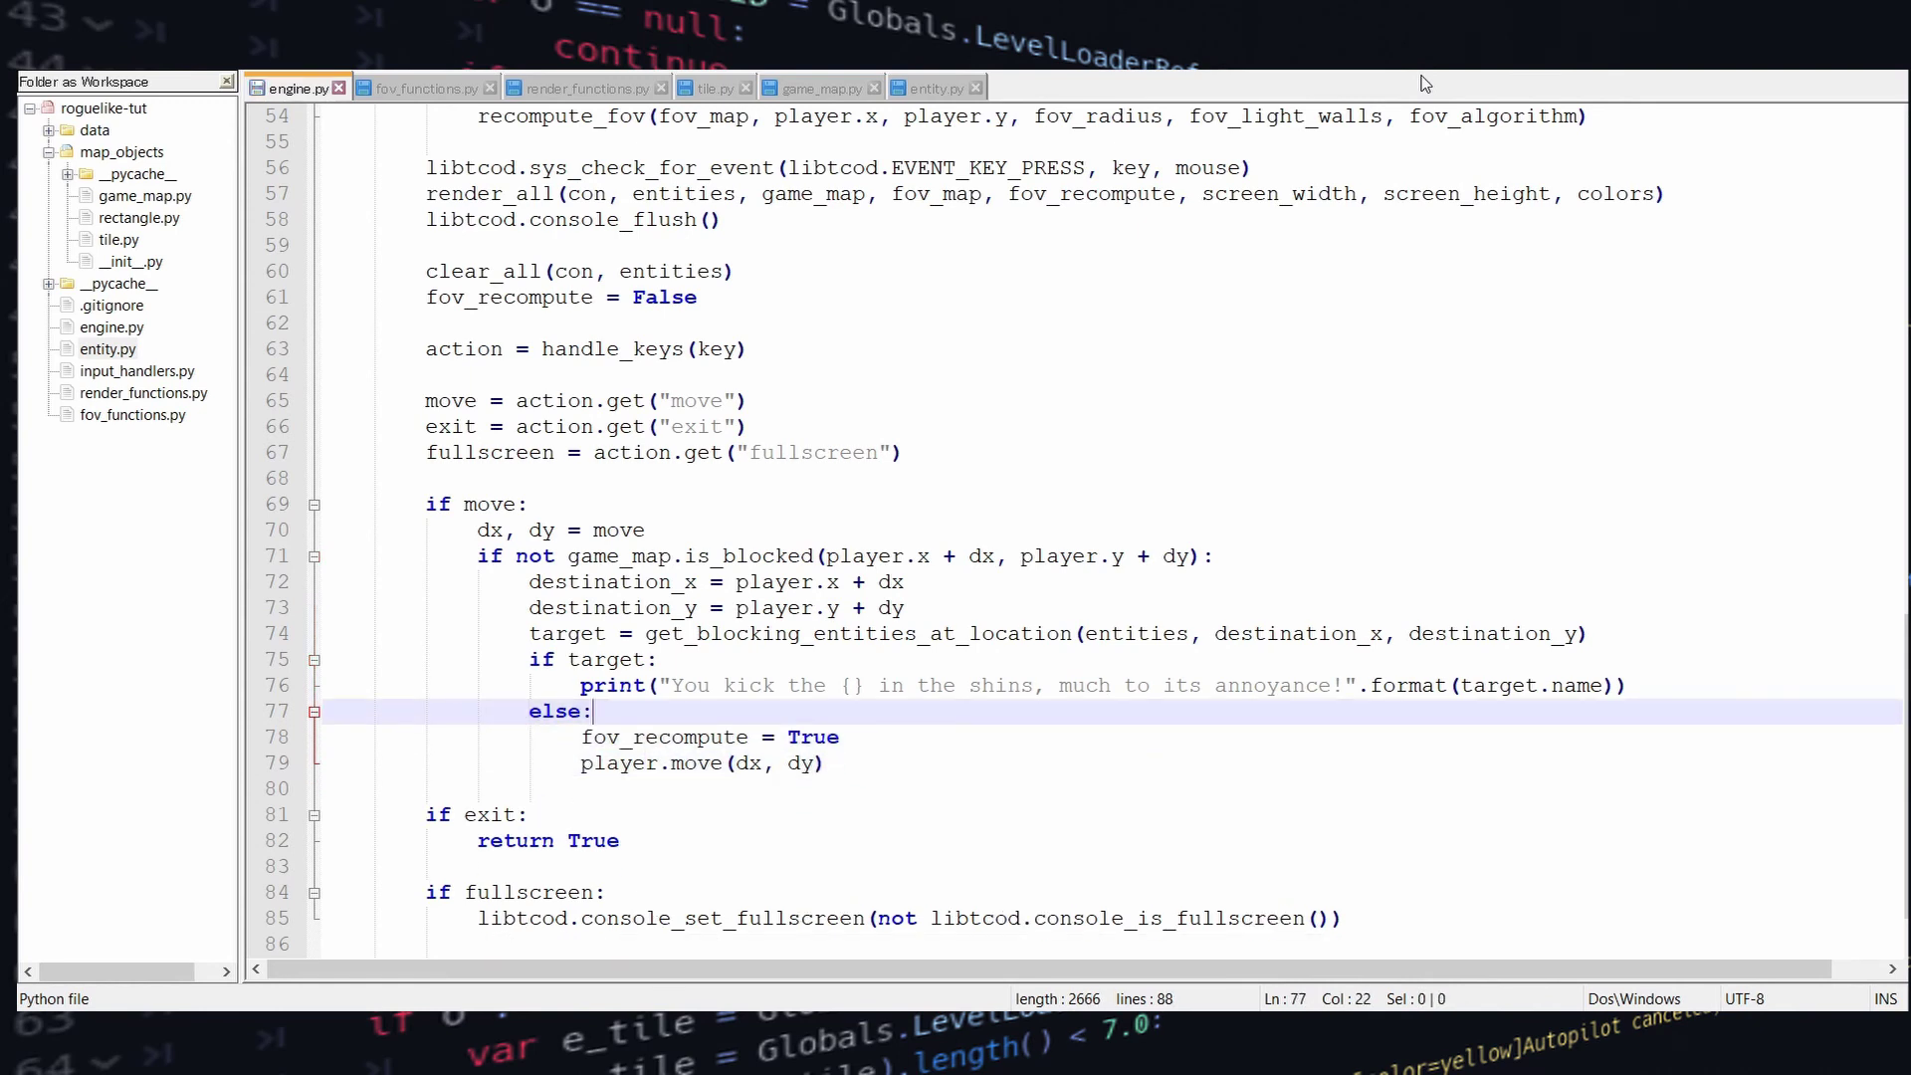
pyautogui.hotkey('ctrl', 'F6')
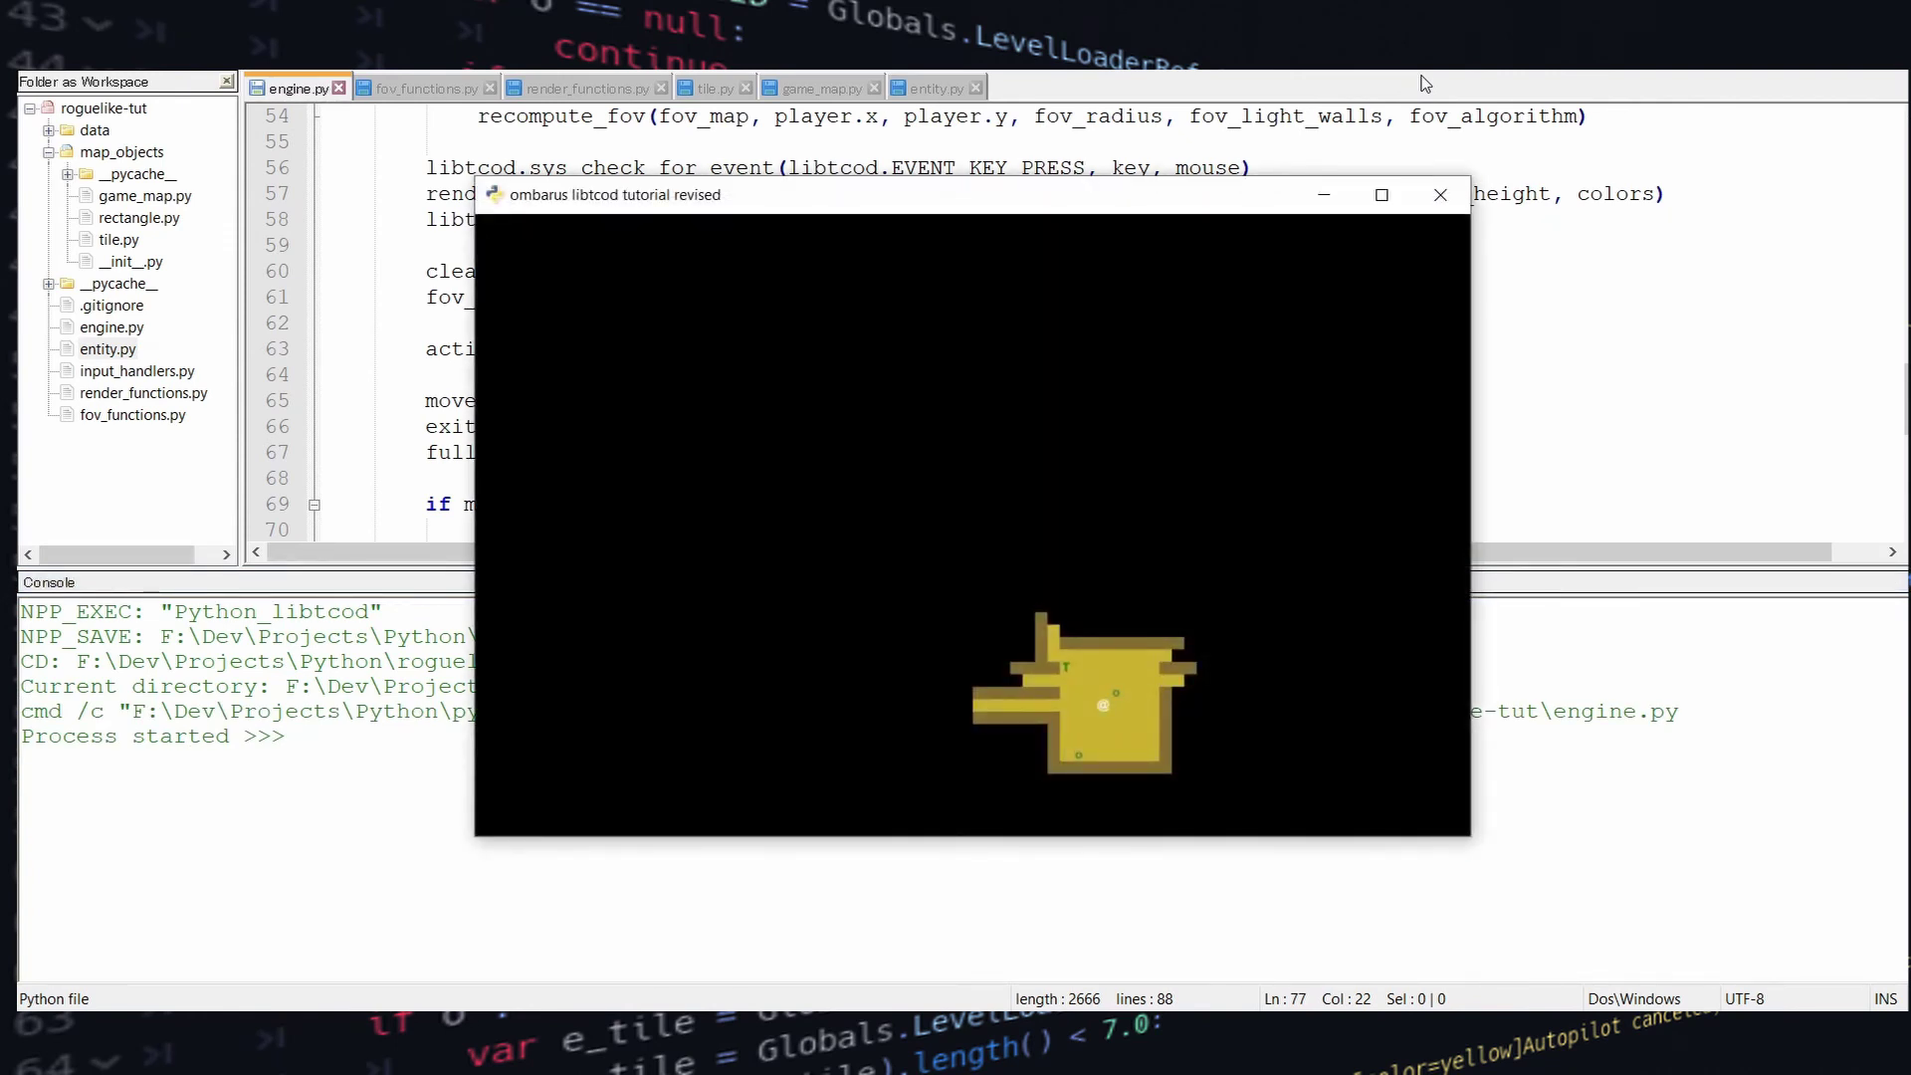
# Close the game, revise the line 74 get_blocking_entities_at_location call, and rerun
pyautogui.press('Left')
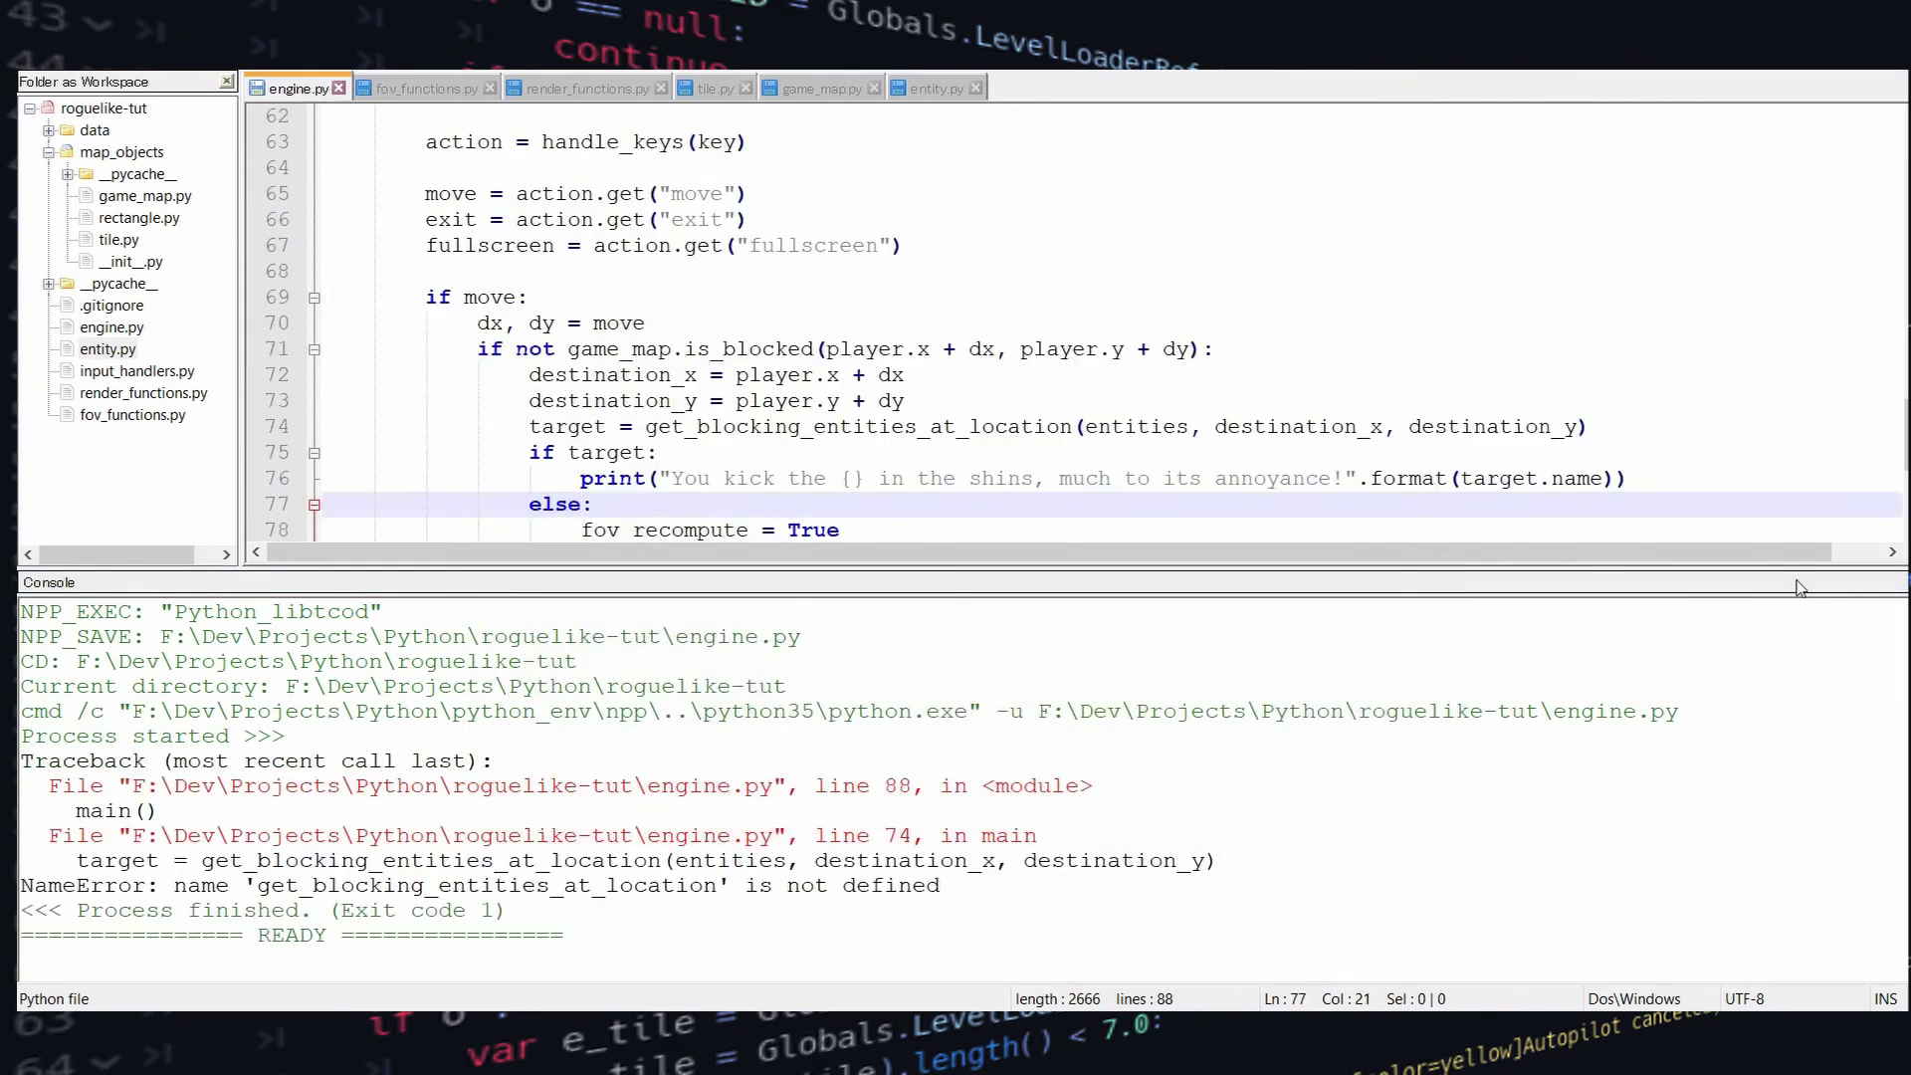
pyautogui.doubleClick(537, 835)
pyautogui.click(1063, 398)
pyautogui.click(645, 425)
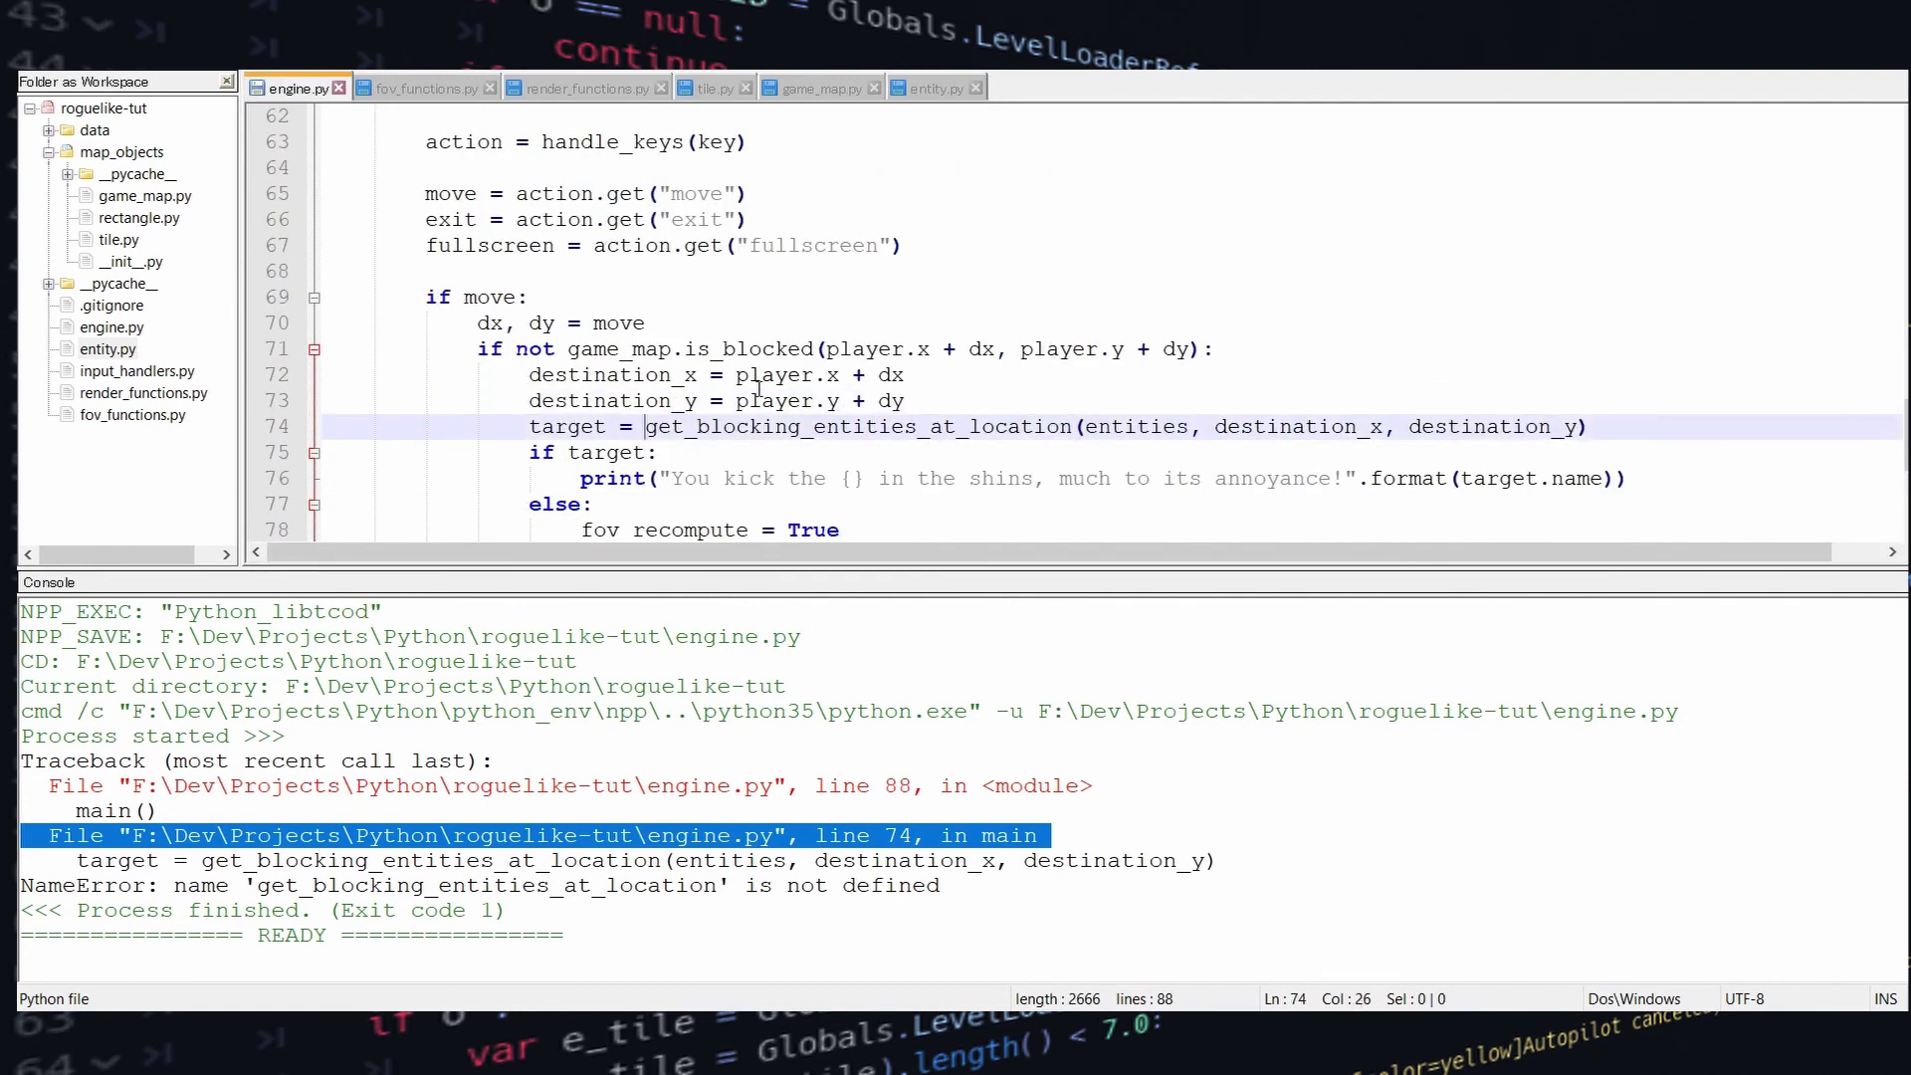
pyautogui.write('player.')
pyautogui.scroll(-2, 835, 382)
pyautogui.hotkey('ctrl', 'F6')
pyautogui.scroll(1, 836, 382)
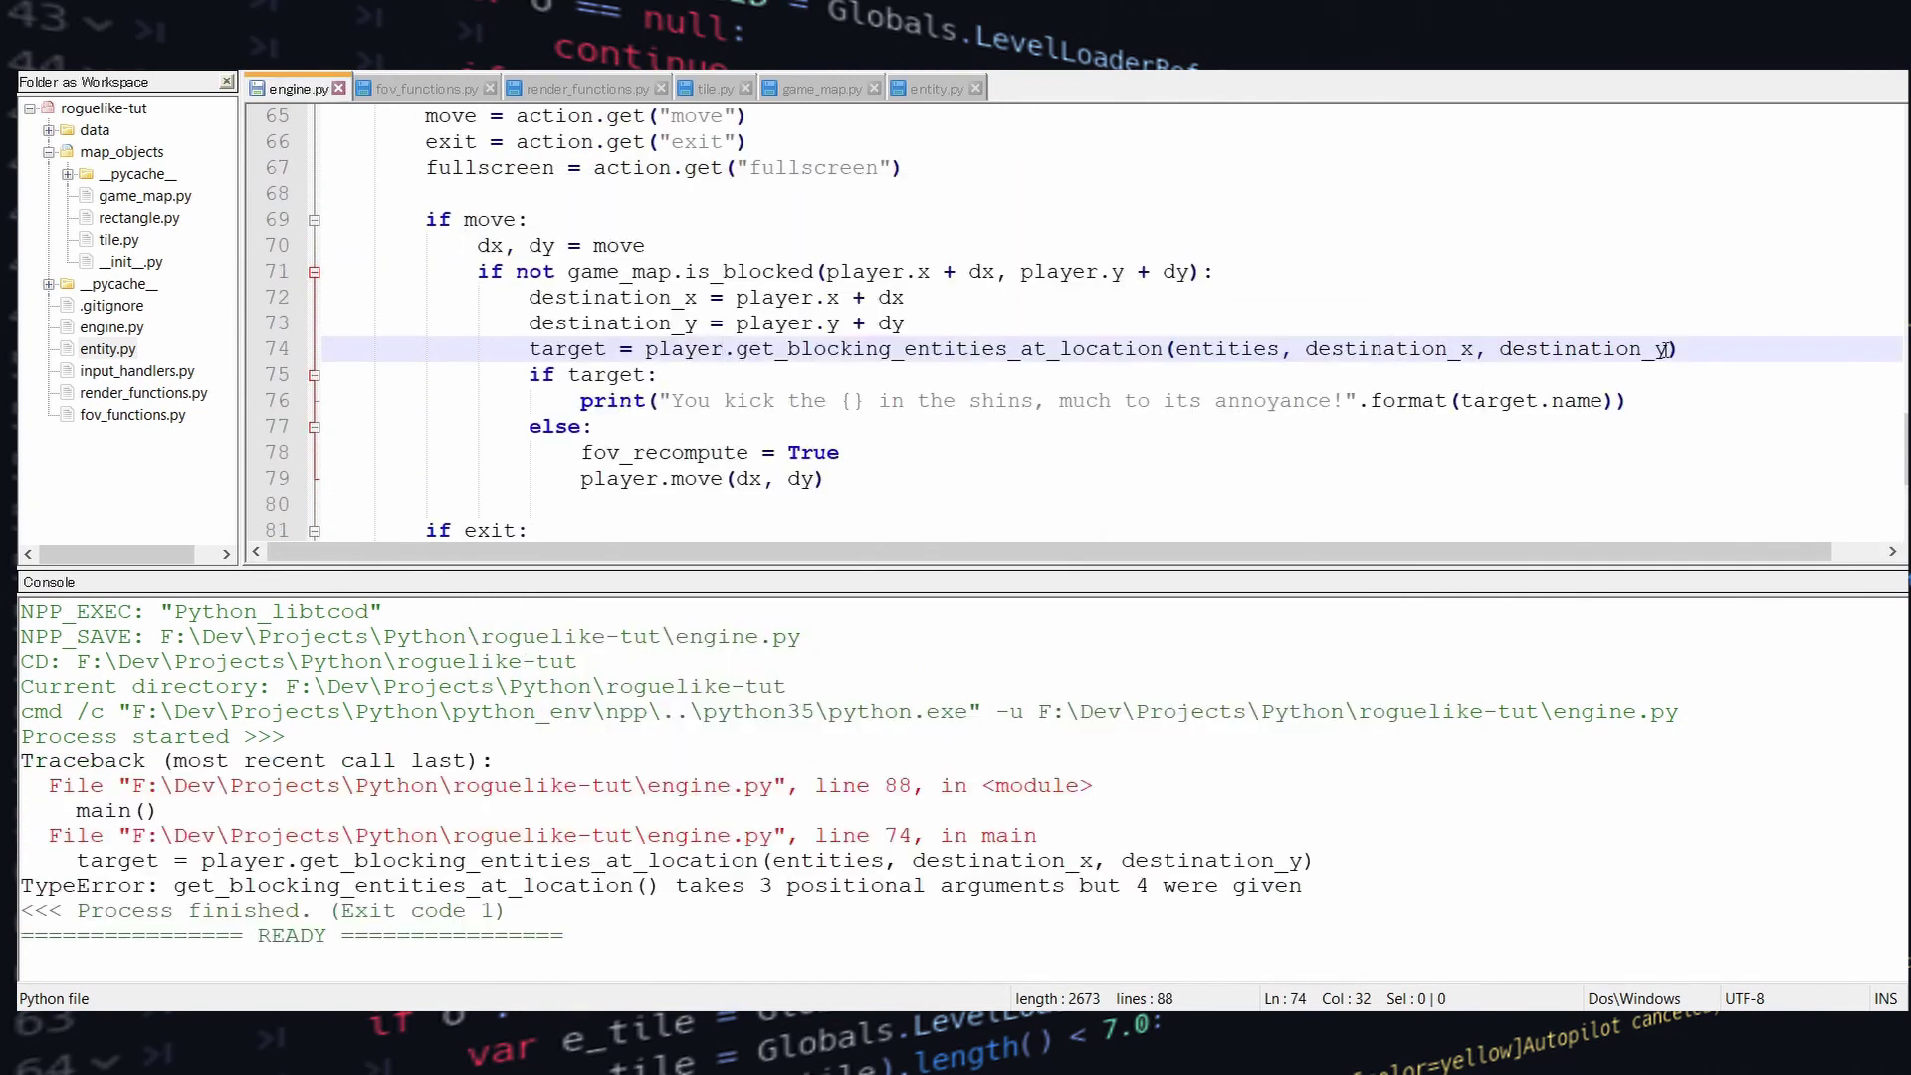
pyautogui.doubleClick(537, 833)
# Run the game, bump the @ into the Troll and Orc repeatedly, then close it
pyautogui.hotkey('ctrl', 'F6')
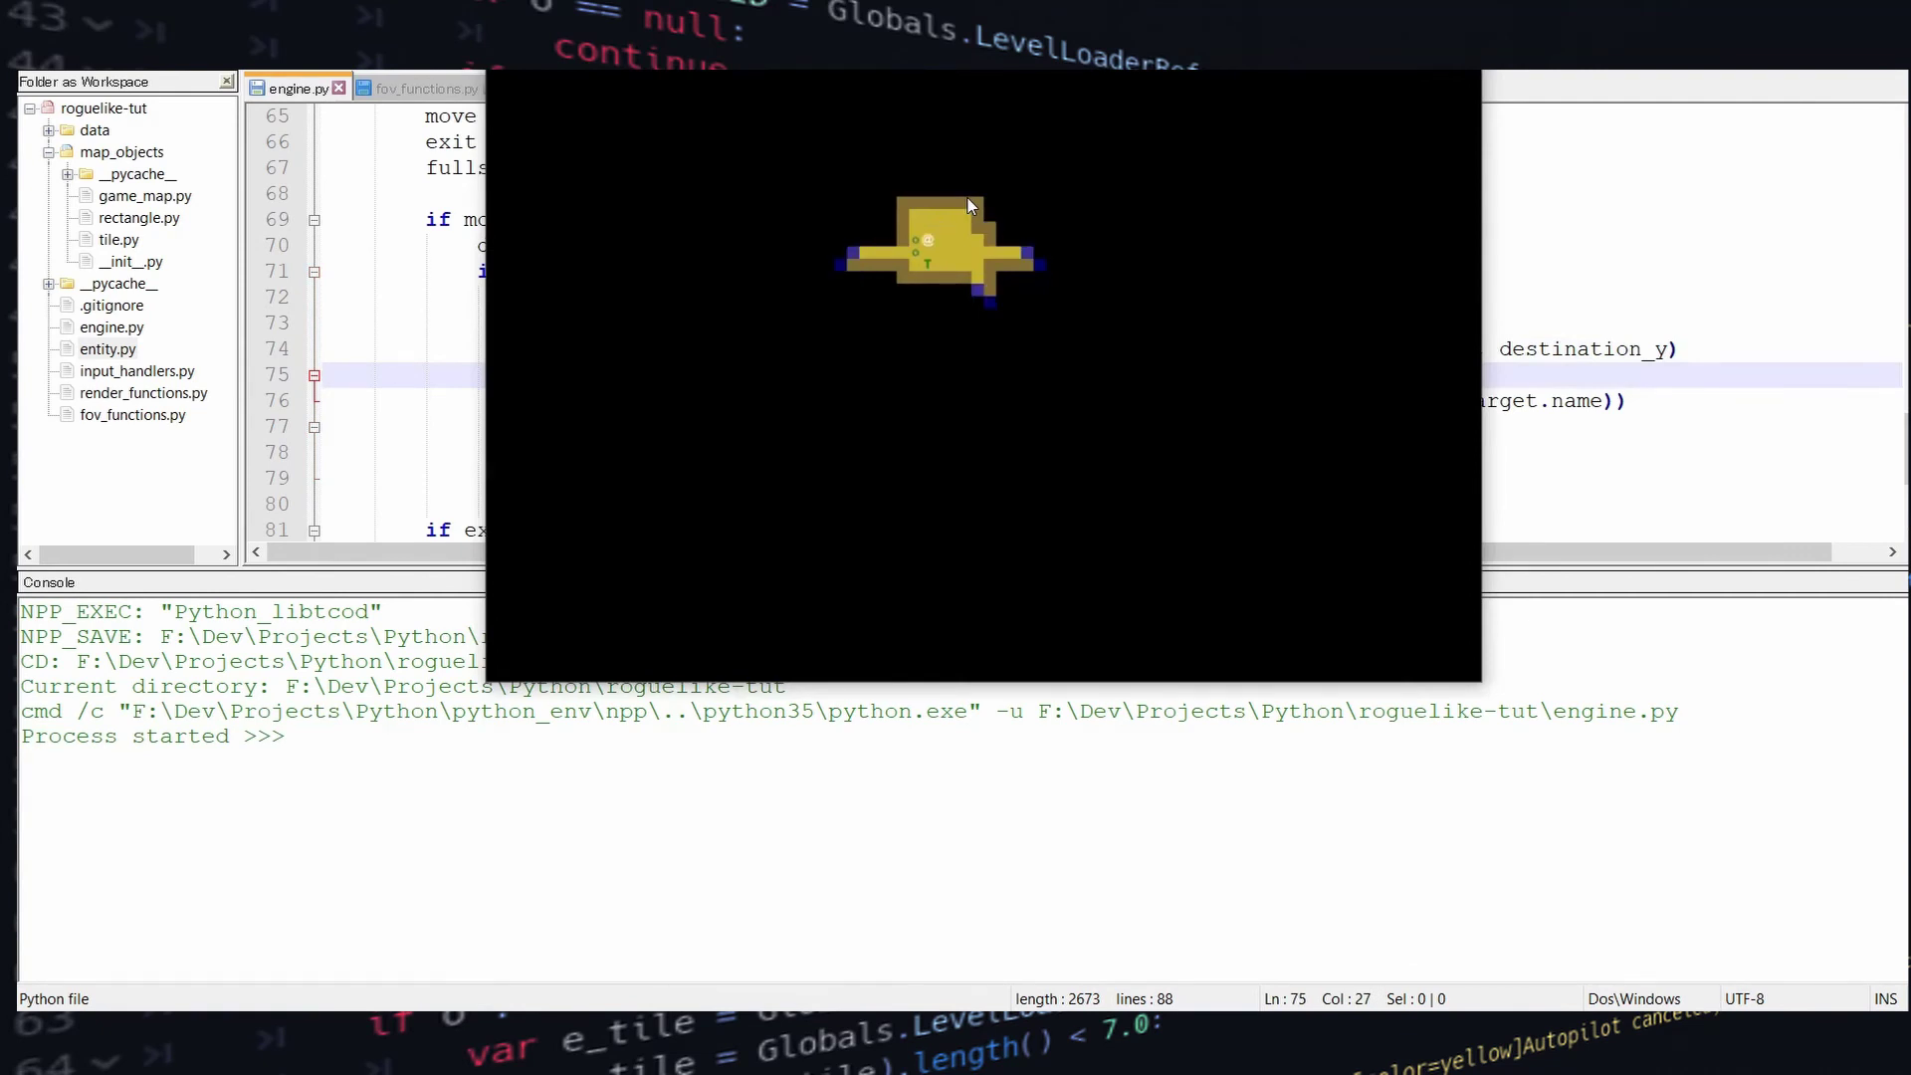
pyautogui.press('Down')
pyautogui.press('Right')
pyautogui.press('Right')
pyautogui.press('Right')
pyautogui.press('Down')
pyautogui.press('Down')
pyautogui.press('Down')
pyautogui.press('Down')
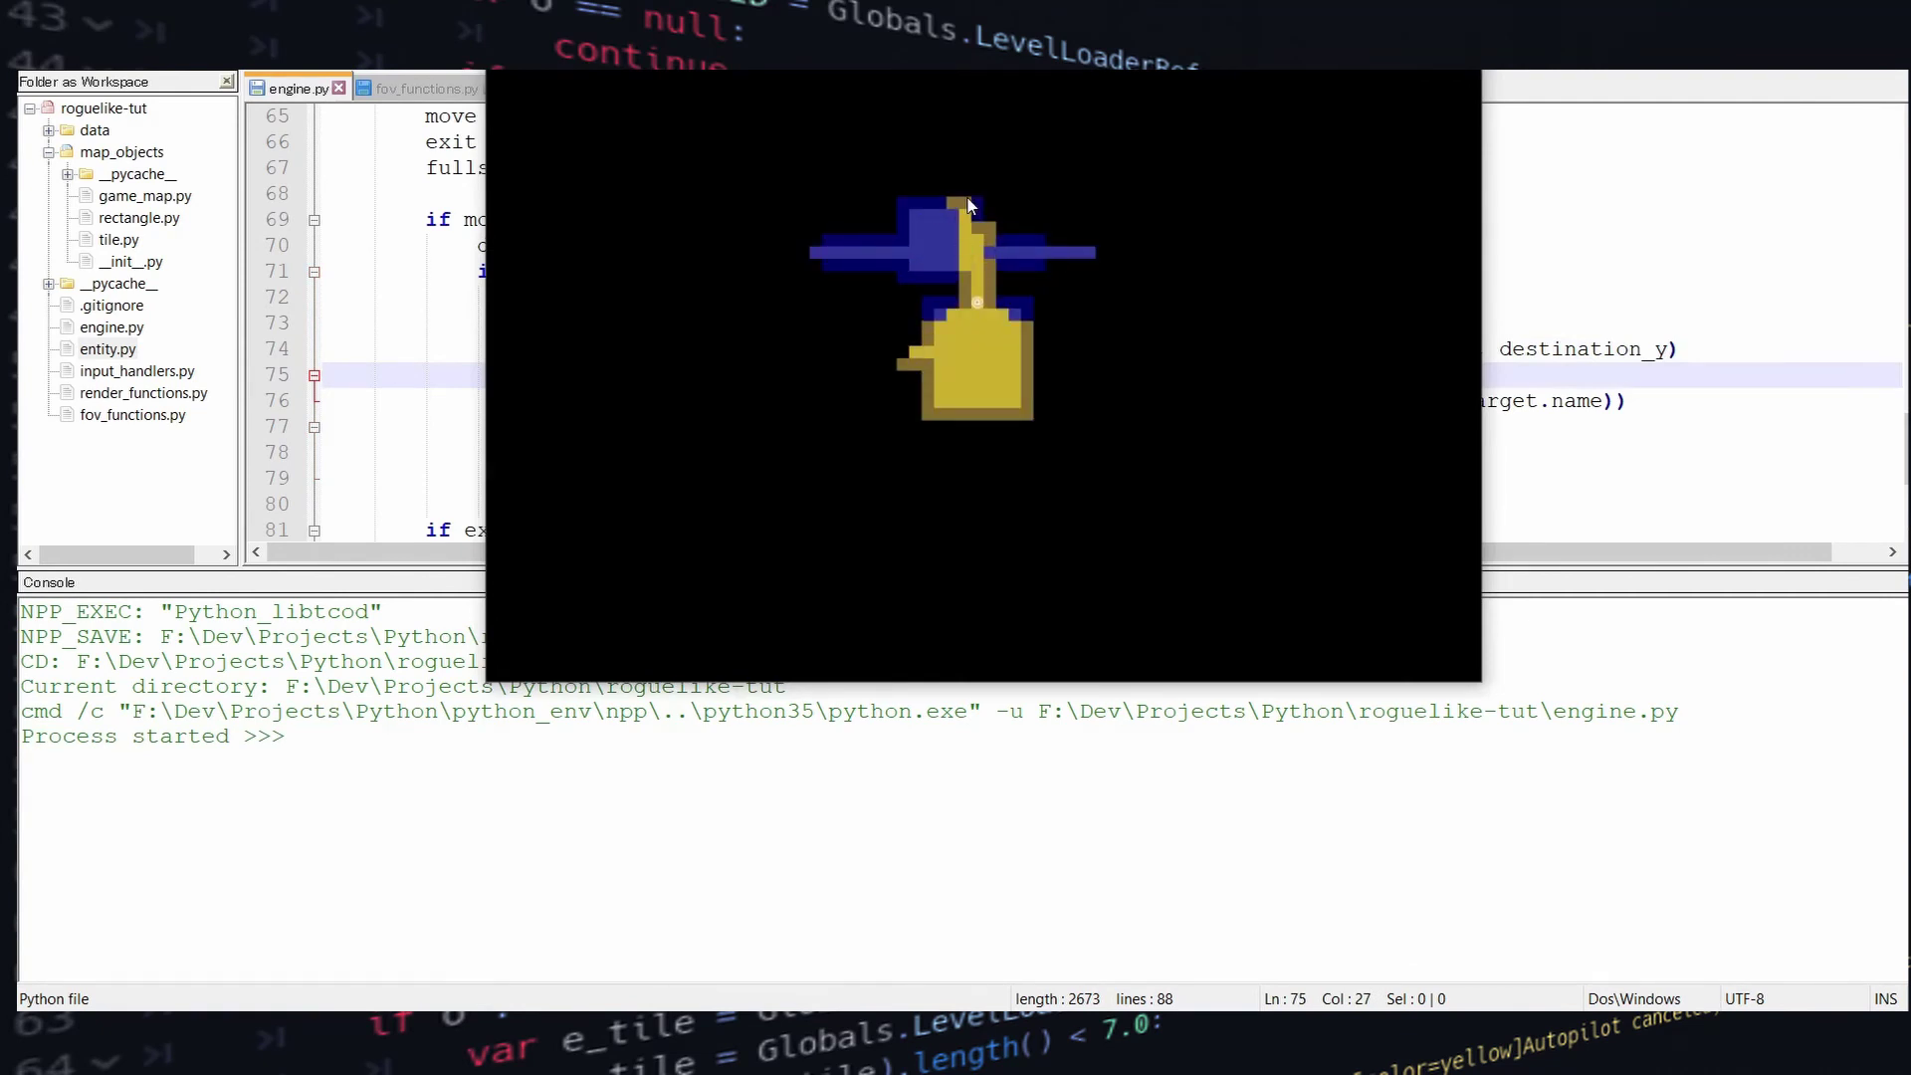
pyautogui.press('Up')
pyautogui.press('Up')
pyautogui.press('Up')
pyautogui.press('Left')
pyautogui.press('Left')
pyautogui.press('Left')
pyautogui.press('Left')
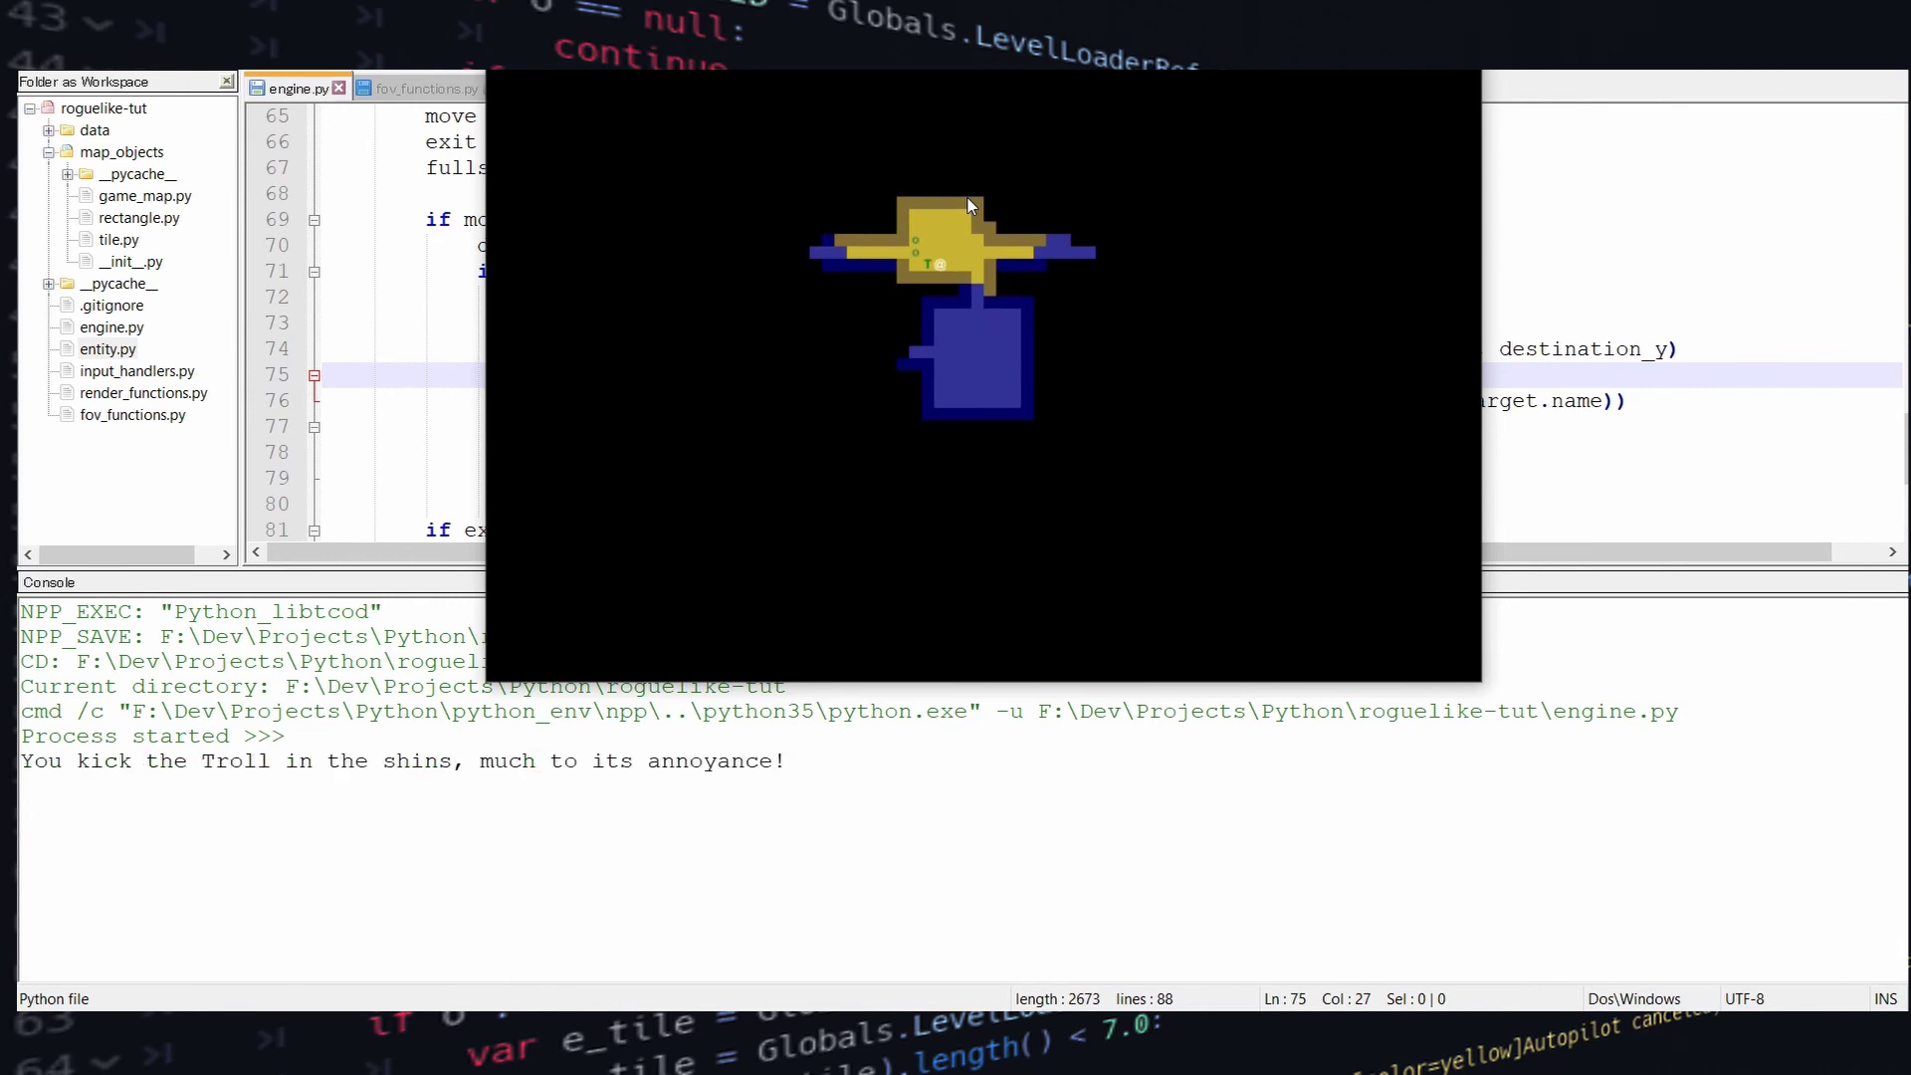
pyautogui.press('Left')
pyautogui.press('Left')
pyautogui.press('Left')
pyautogui.press('Left')
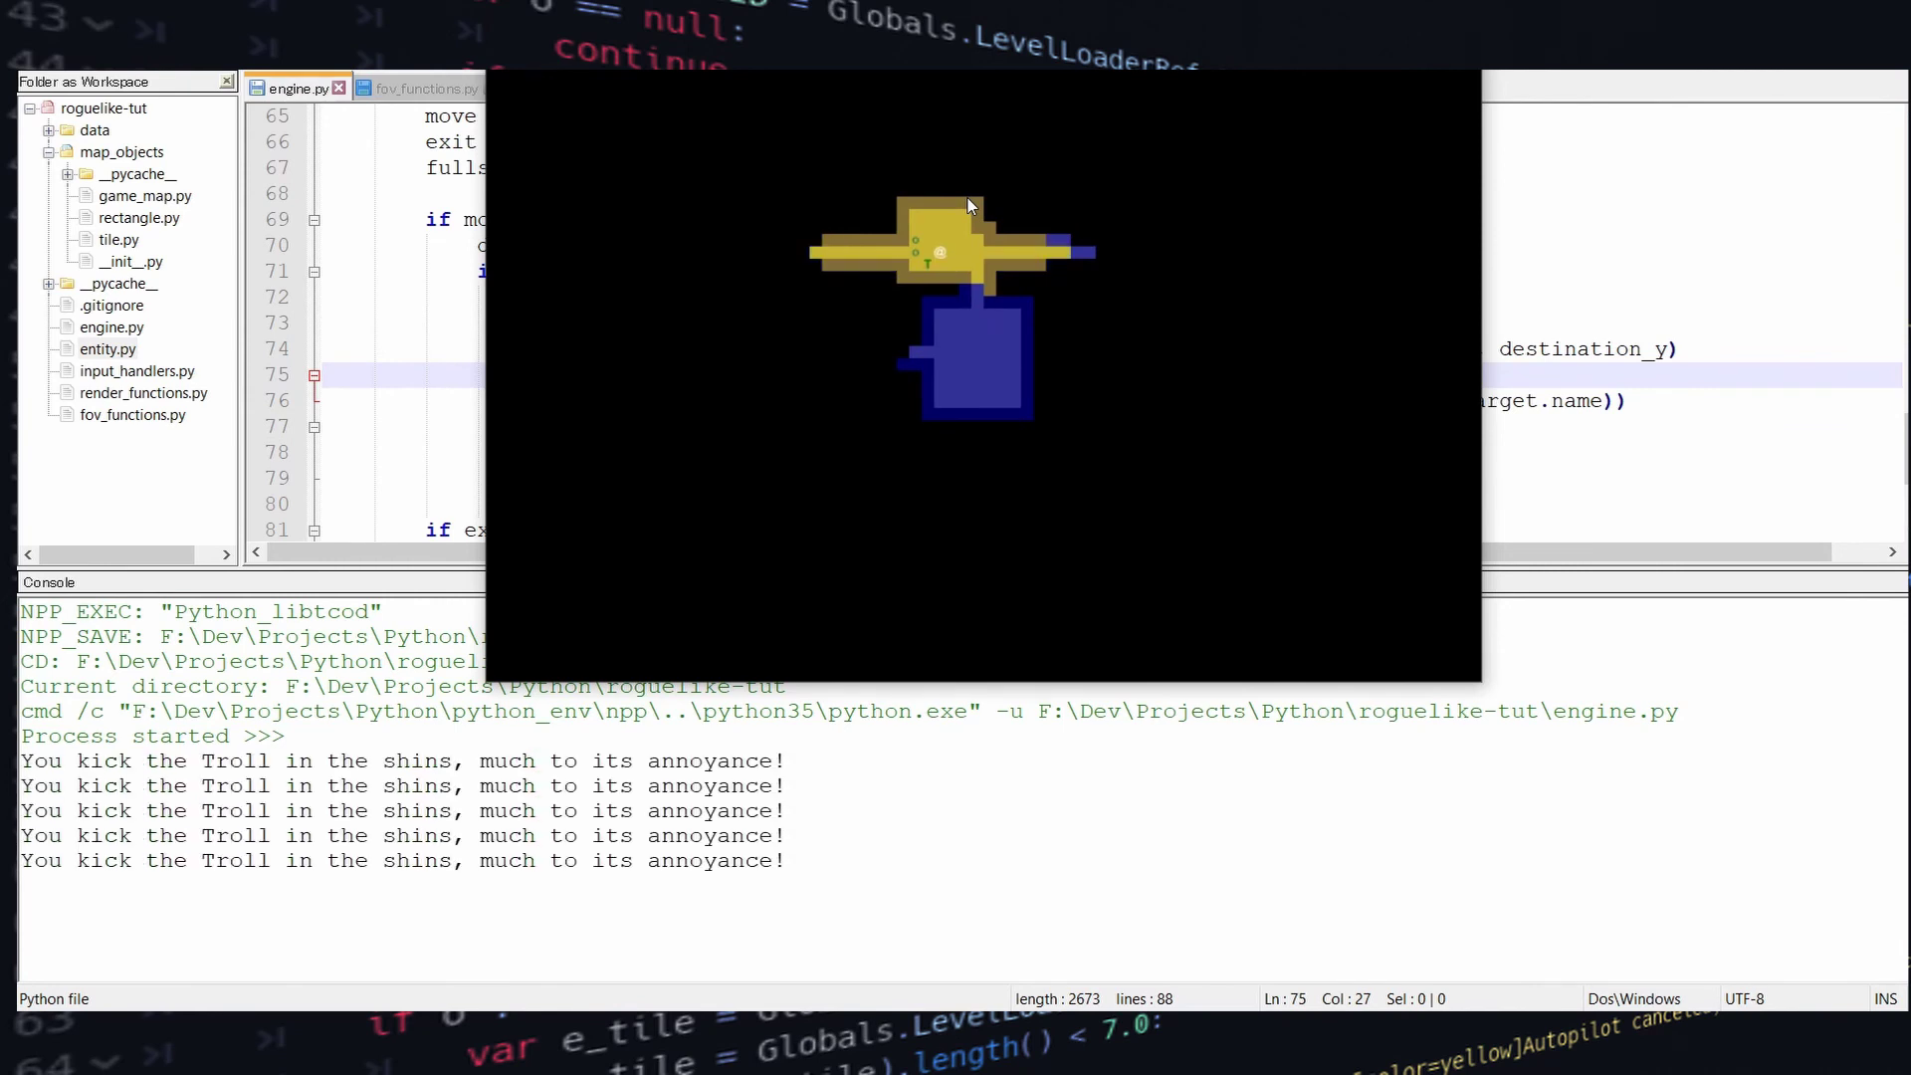
pyautogui.press('Left')
pyautogui.press('Left')
pyautogui.press('Left')
pyautogui.press('Left')
pyautogui.press('Left')
pyautogui.press('Left')
pyautogui.press('Left')
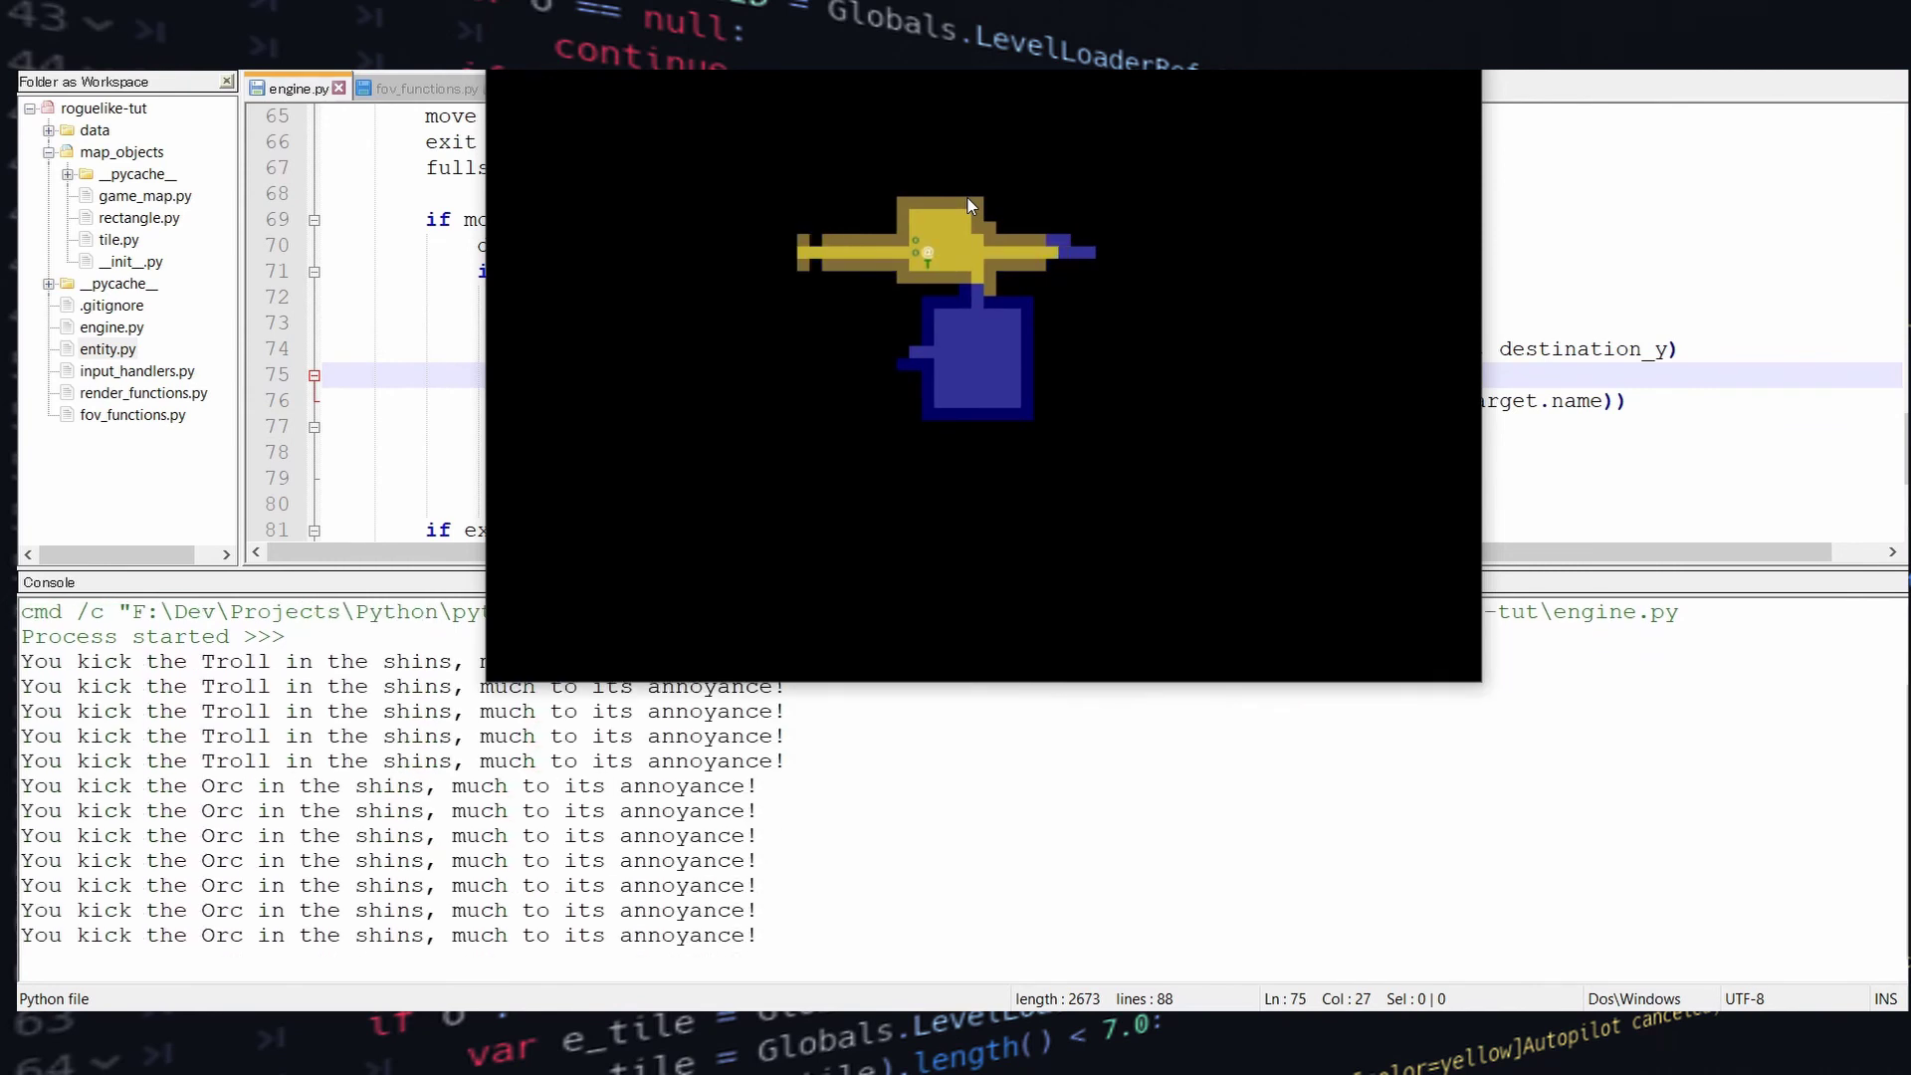
pyautogui.press('Left')
pyautogui.press('Left')
pyautogui.press('Left')
pyautogui.press('Left')
pyautogui.press('Left')
pyautogui.press('Left')
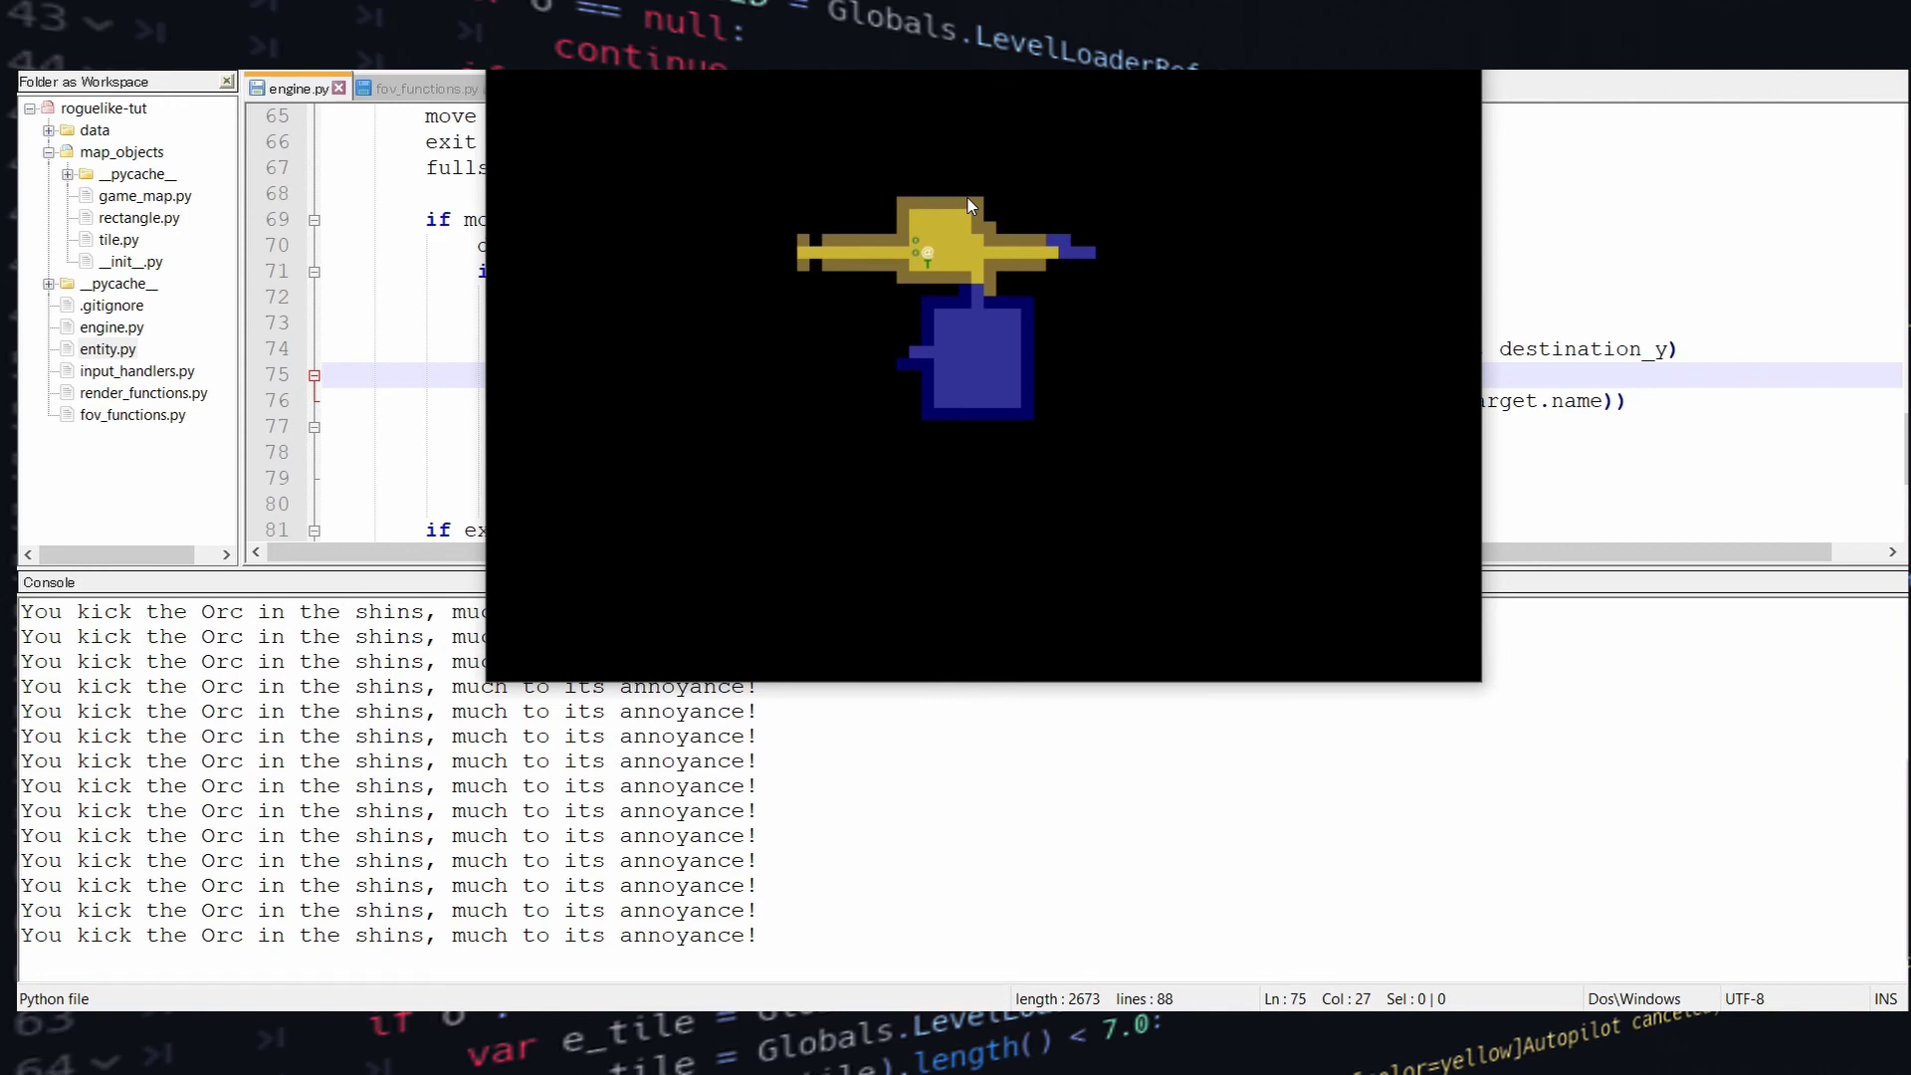
pyautogui.press('Escape')
# Create a new text document named game_state.py in roguelike-tut and open it in Notepad++
pyautogui.rightClick(801, 892)
pyautogui.click(1235, 816)
pyautogui.write('game_state.txt')
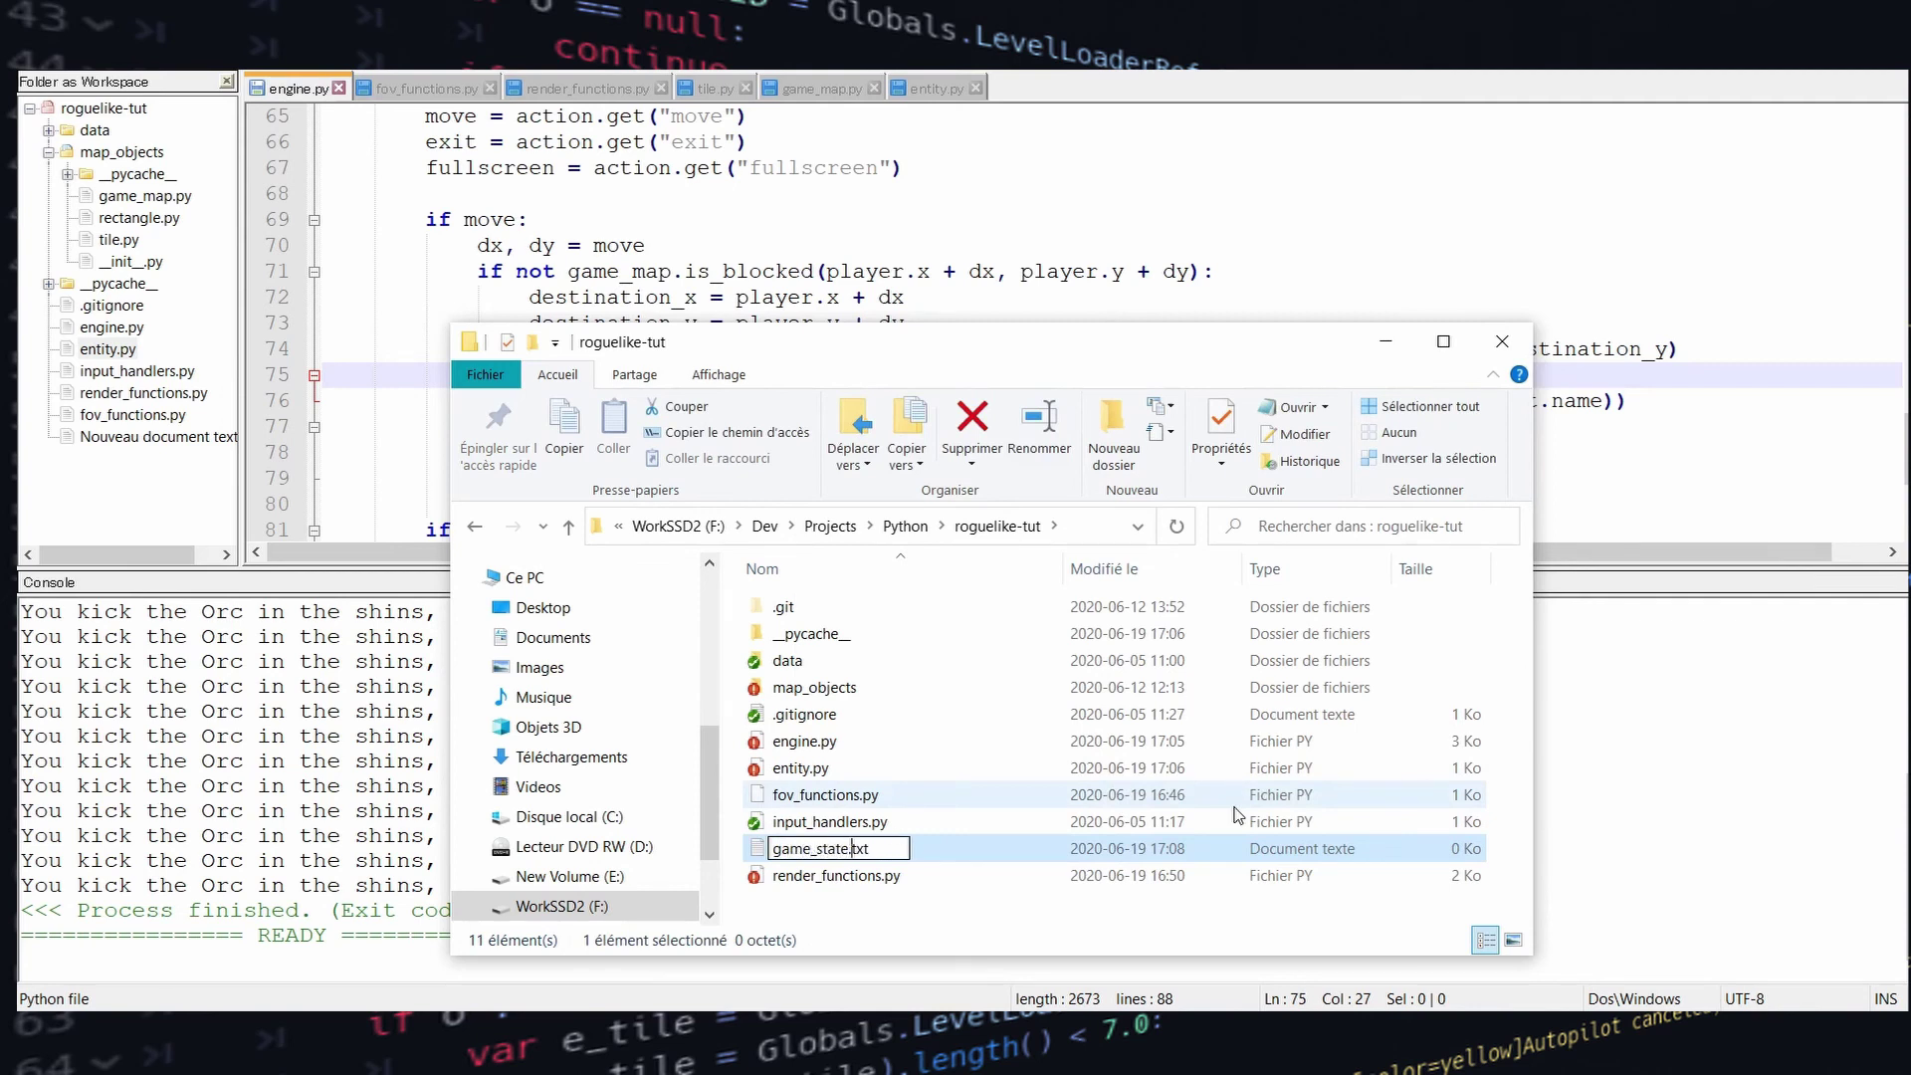
pyautogui.hotkey('shift', 'End')
pyautogui.write('py')
pyautogui.press('Return')
pyautogui.press('Return')
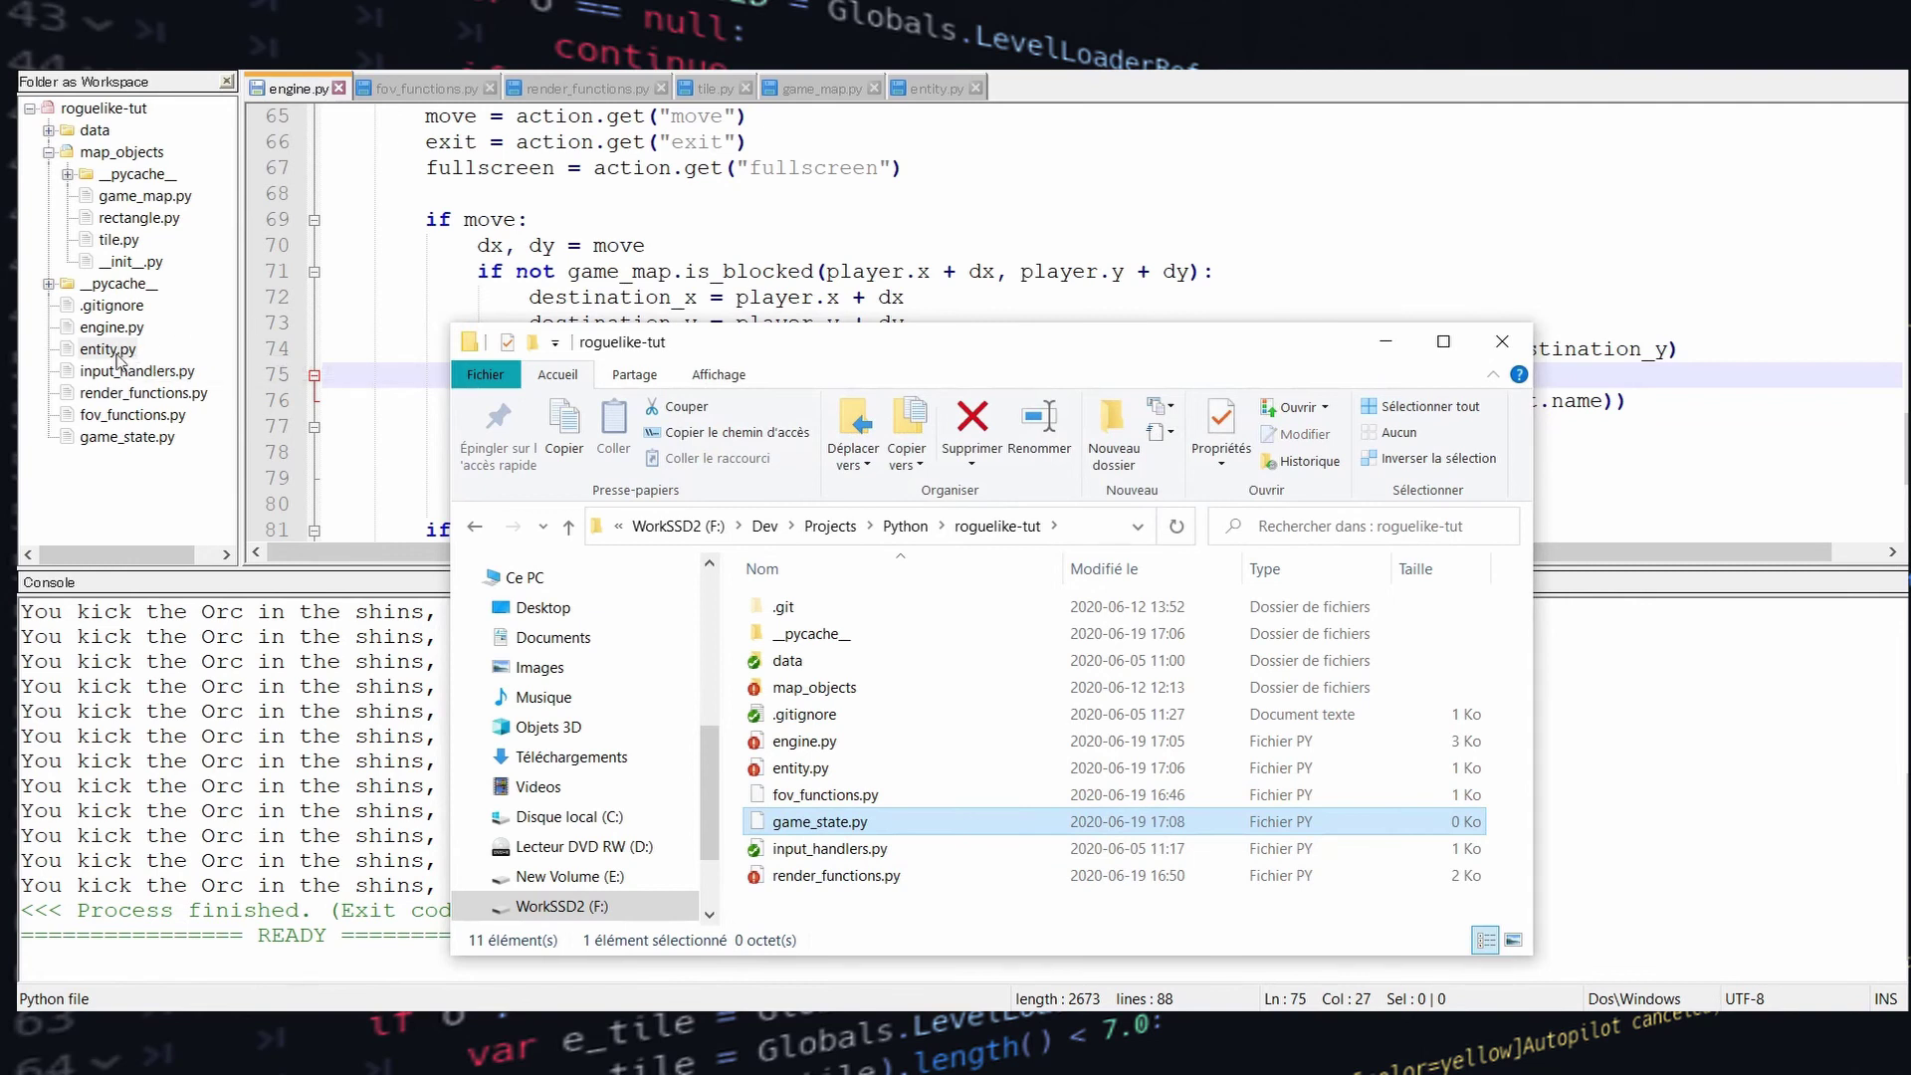
pyautogui.doubleClick(107, 439)
# Write the Enum import and GameStates class with PLAYERS_TURN = 1 and ENEMY_TURN = 2, then save
pyautogui.click(600, 263)
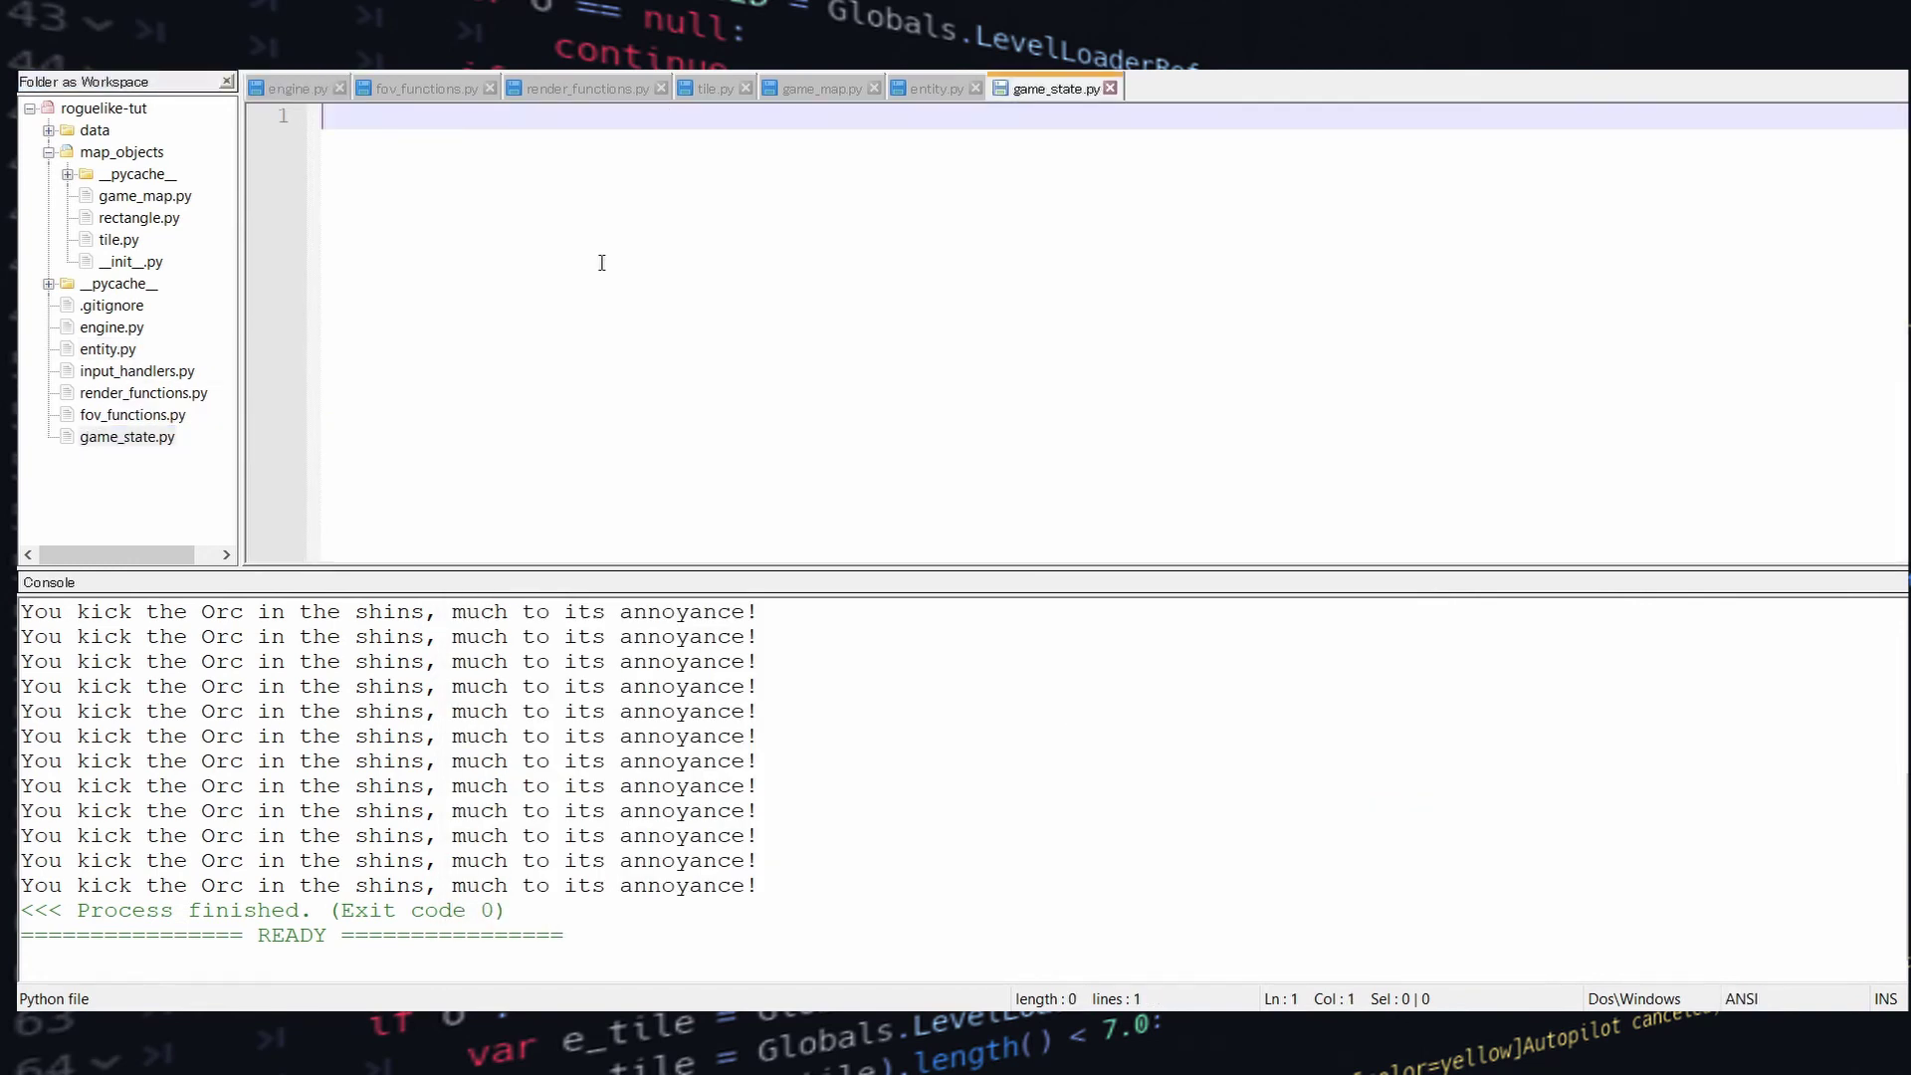
pyautogui.write('from enum import Enu')
pyautogui.press('Return')
pyautogui.press('Return')
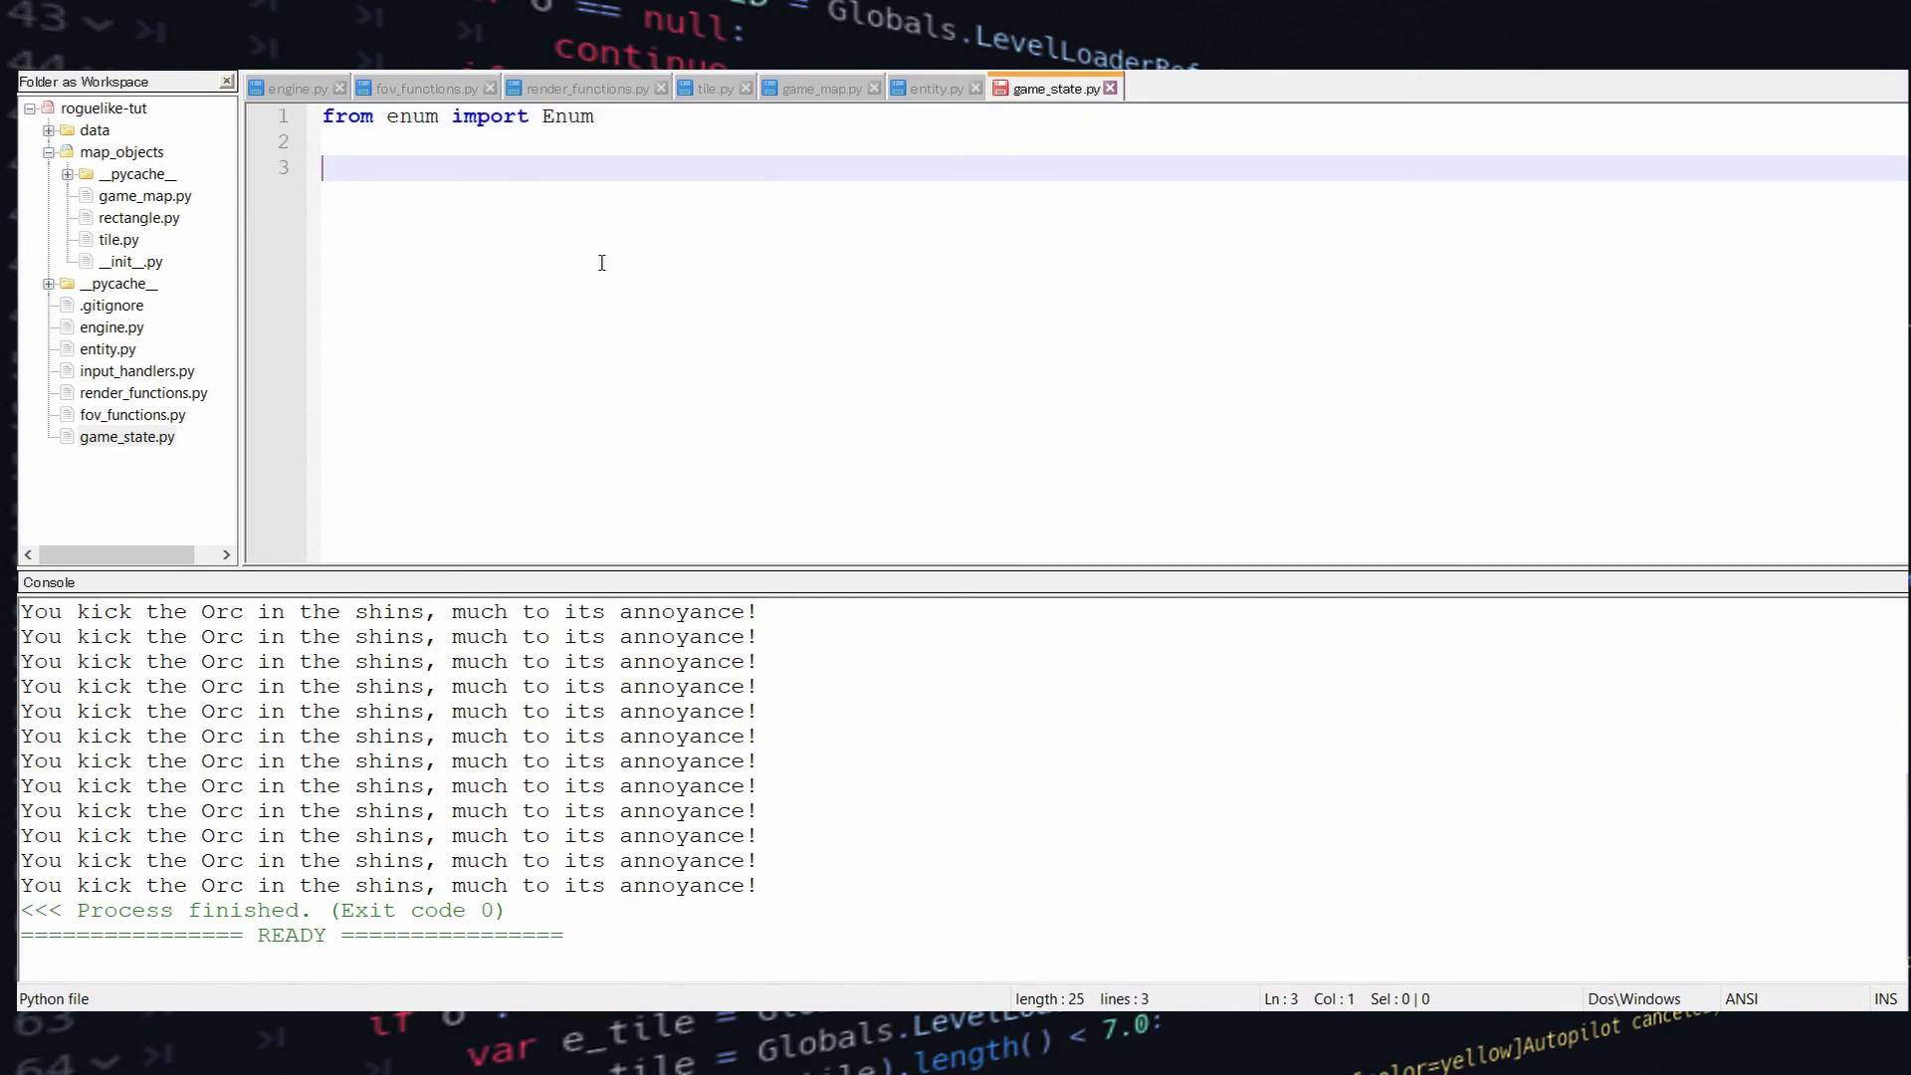
pyautogui.write('class GameSt')
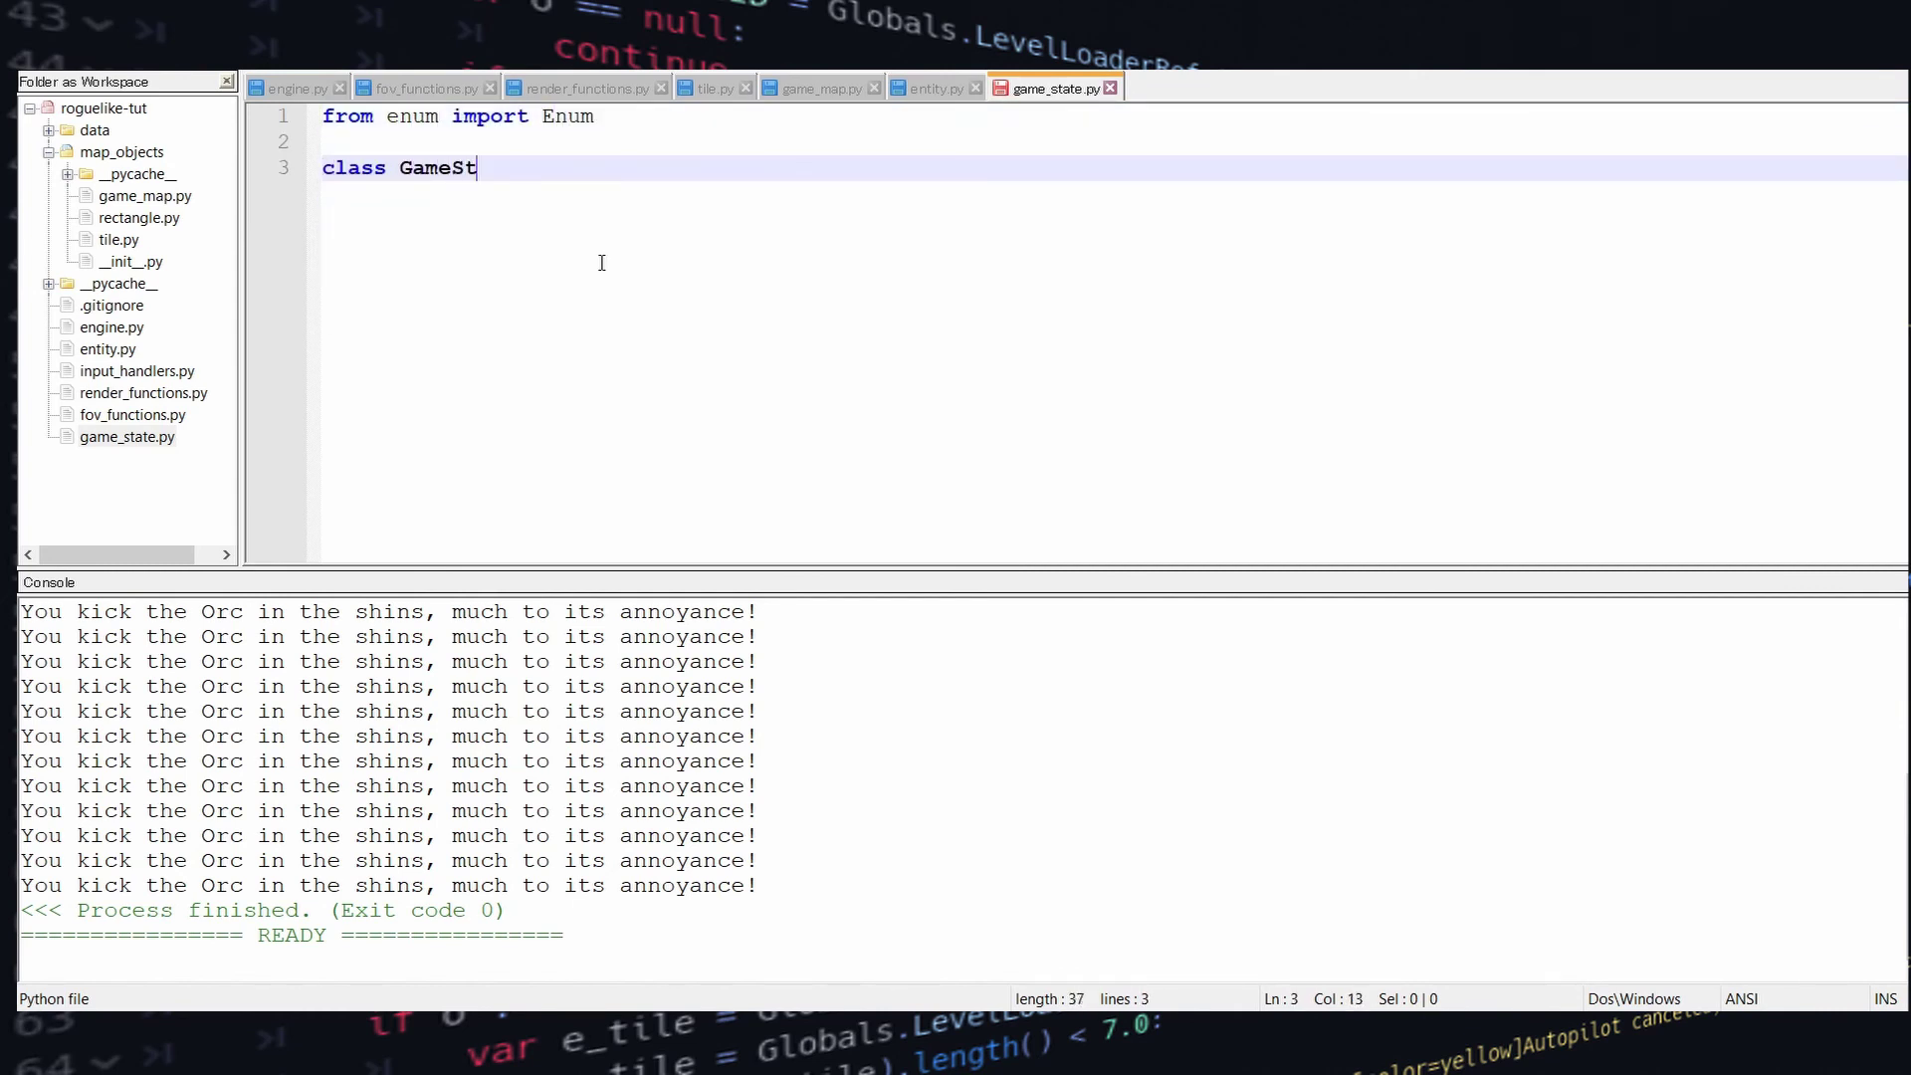
pyautogui.write('ates(Enum')
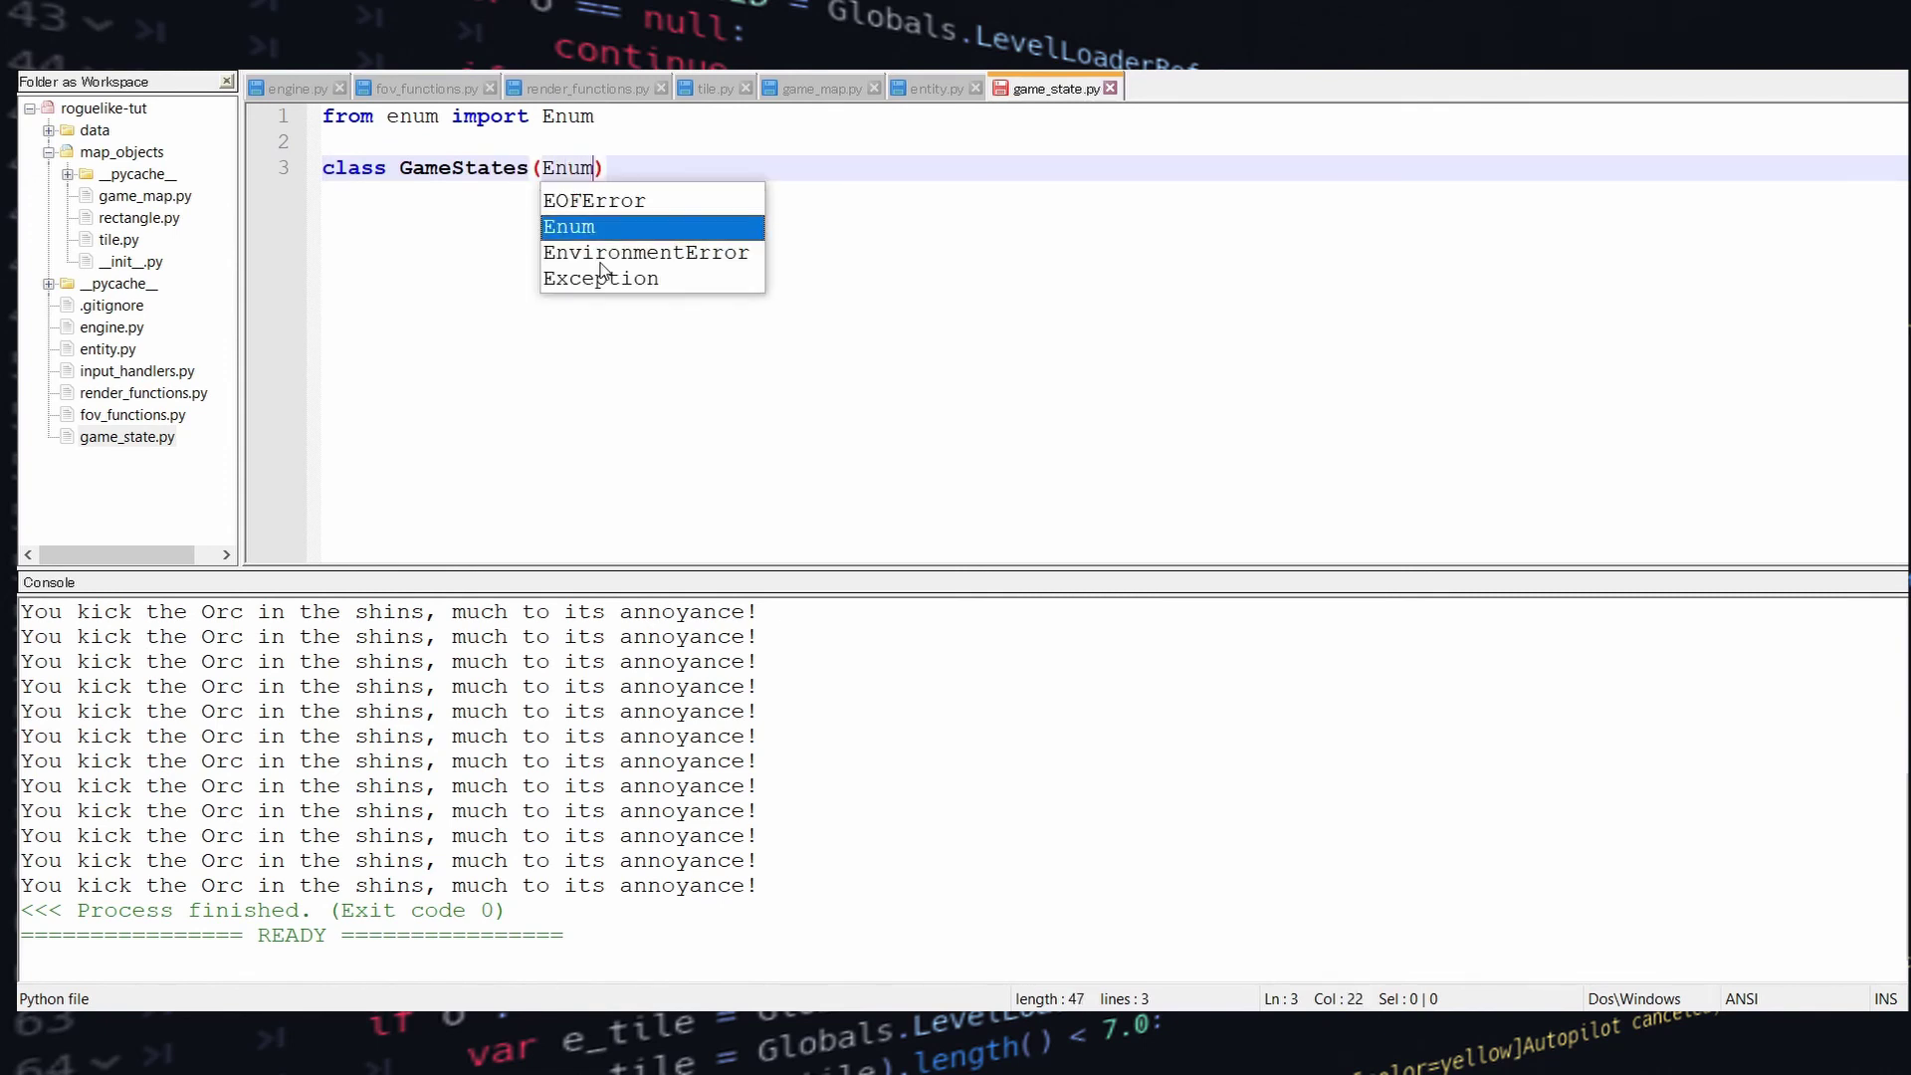
pyautogui.press('Escape')
pyautogui.write('):')
pyautogui.press('Return')
pyautogui.write('PLAYERS_TUR')
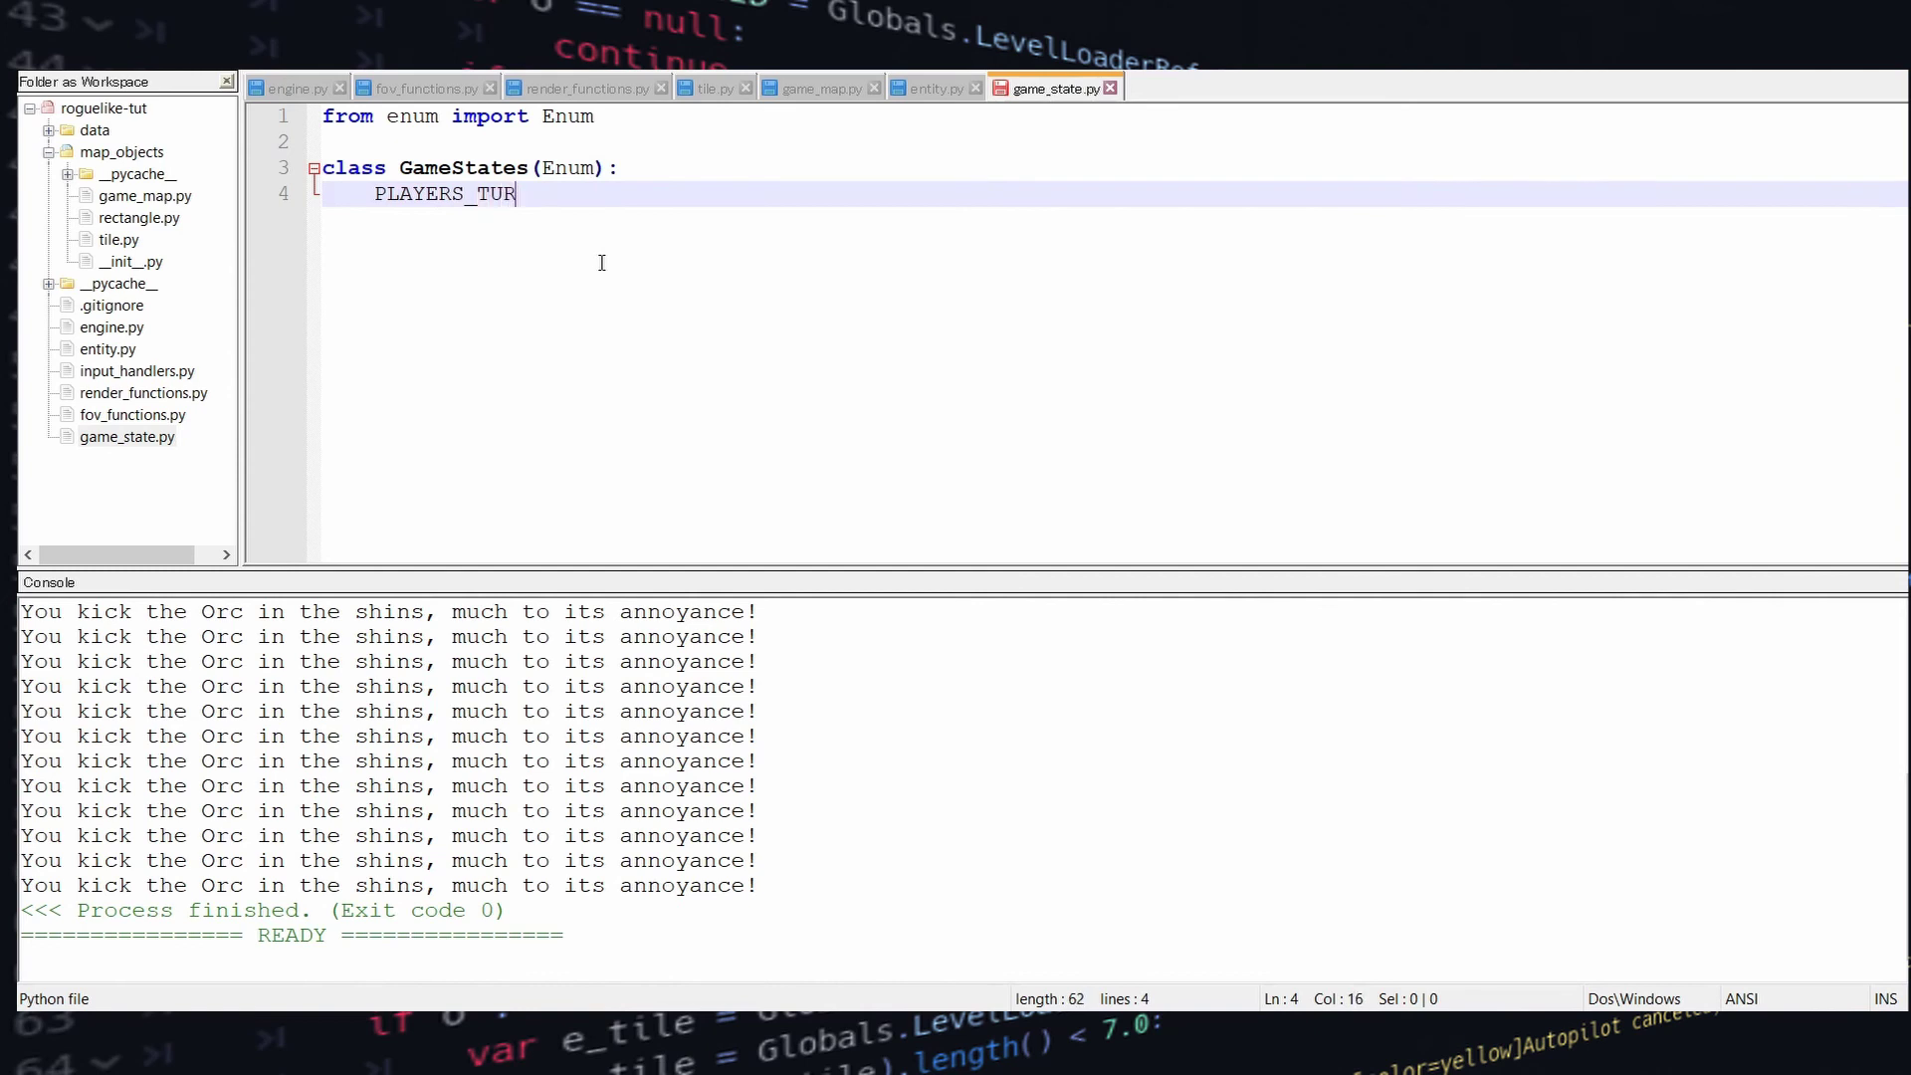
pyautogui.write('N = 1')
pyautogui.press('Return')
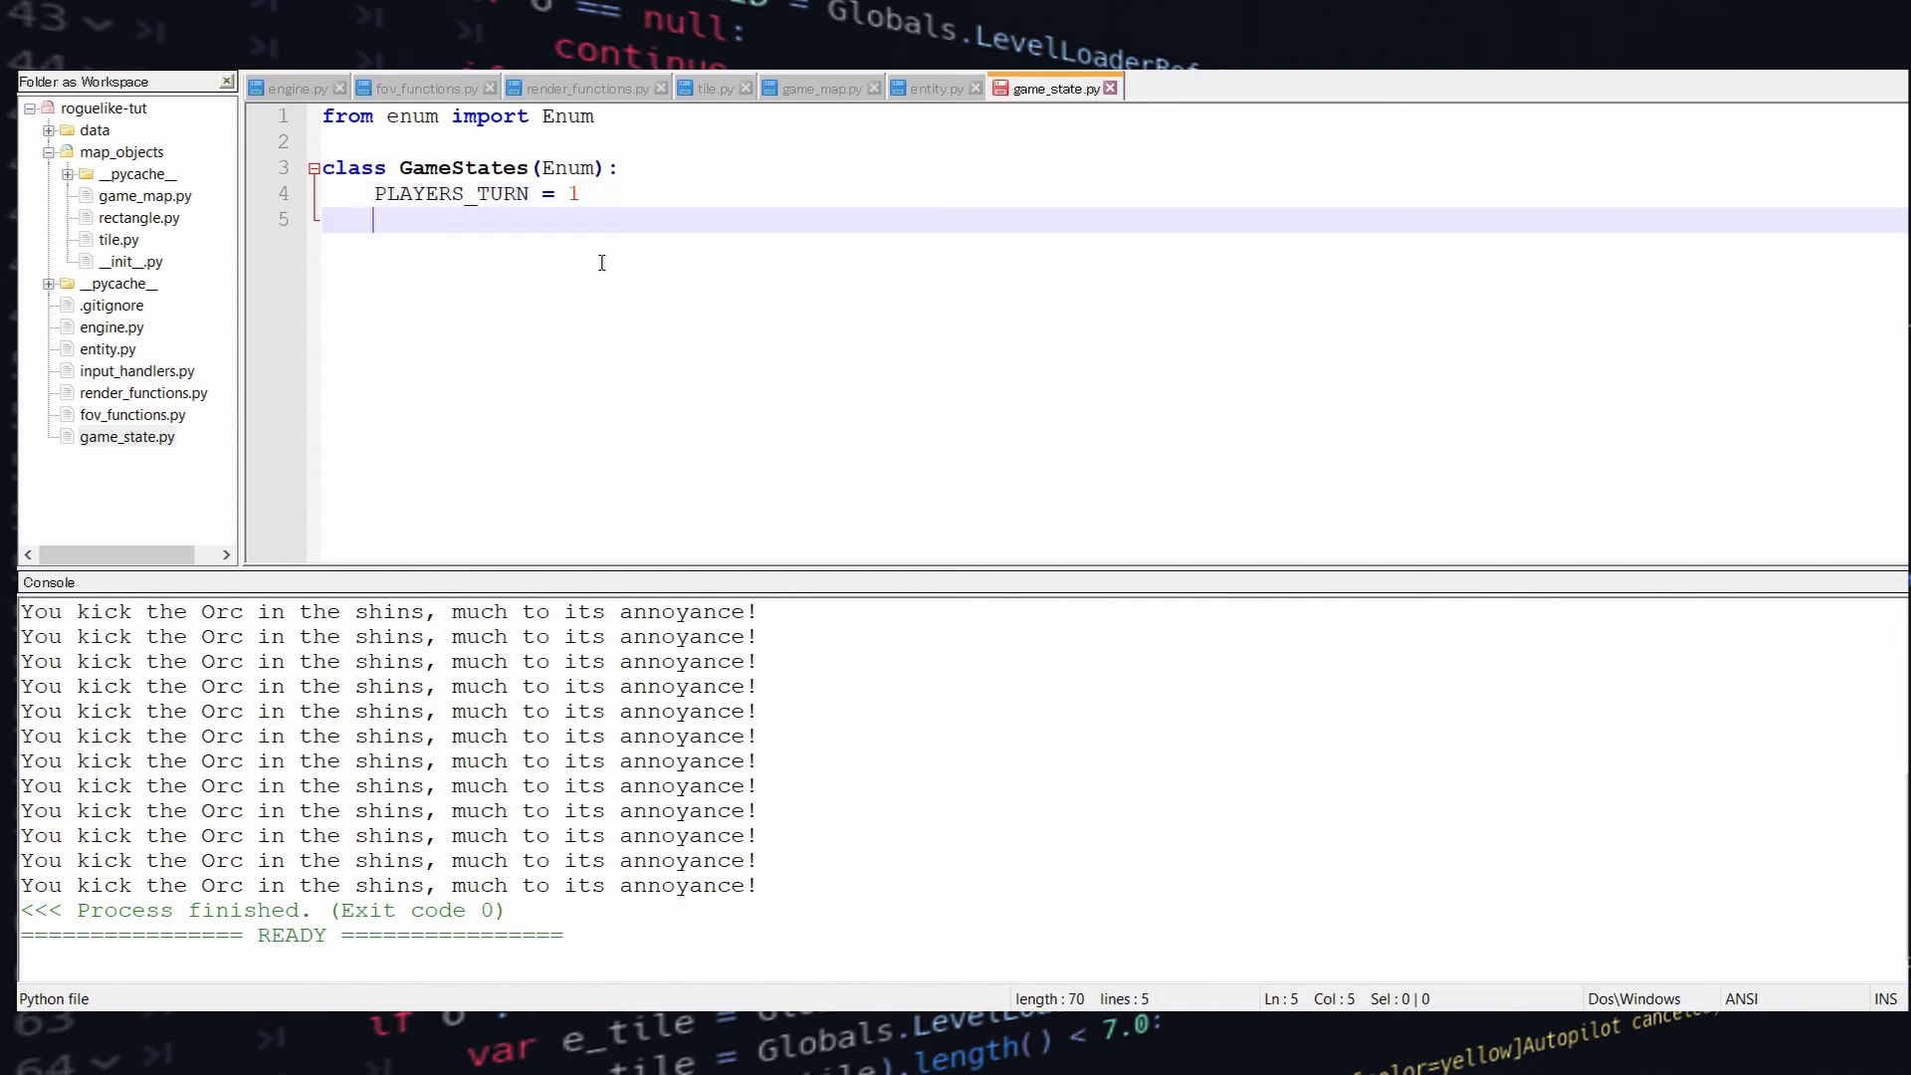
pyautogui.write('ENEMY_TURN = 2')
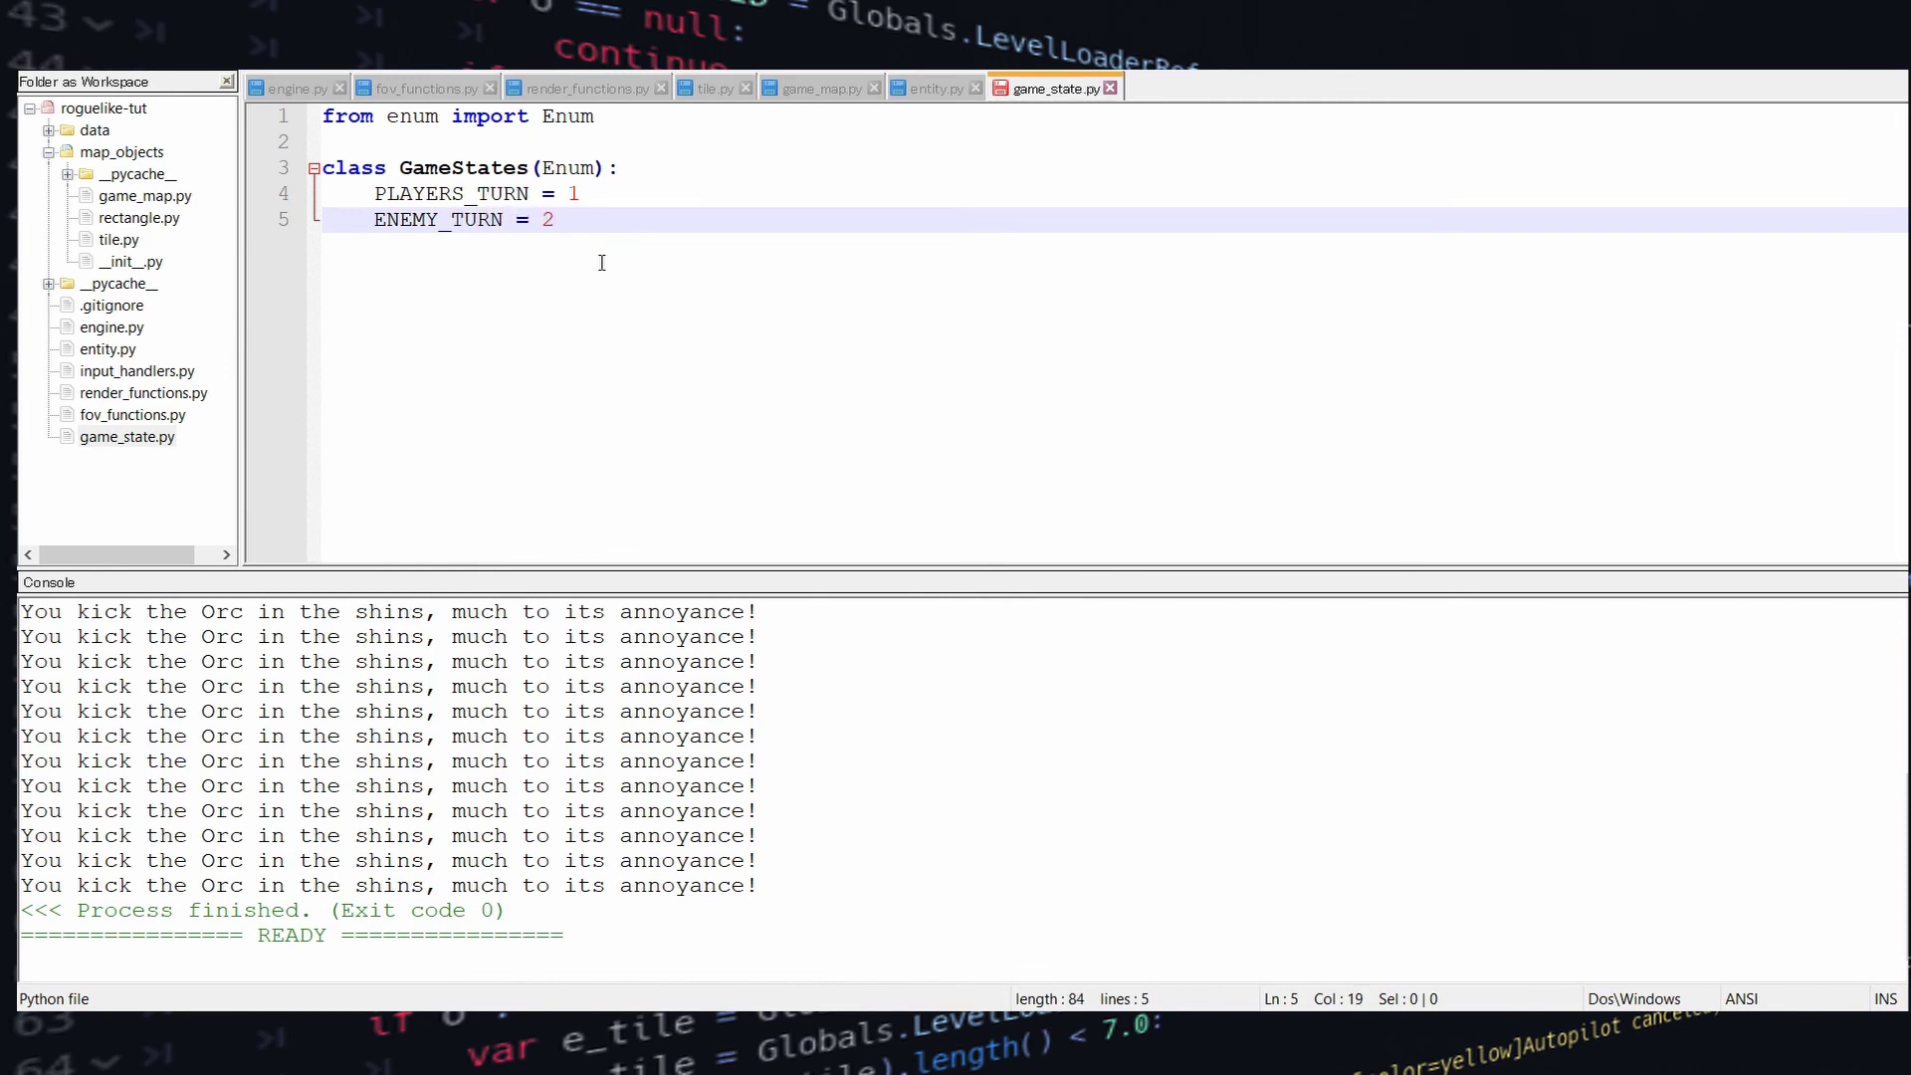
pyautogui.press('Return')
pyautogui.hotkey('ctrl', 's')
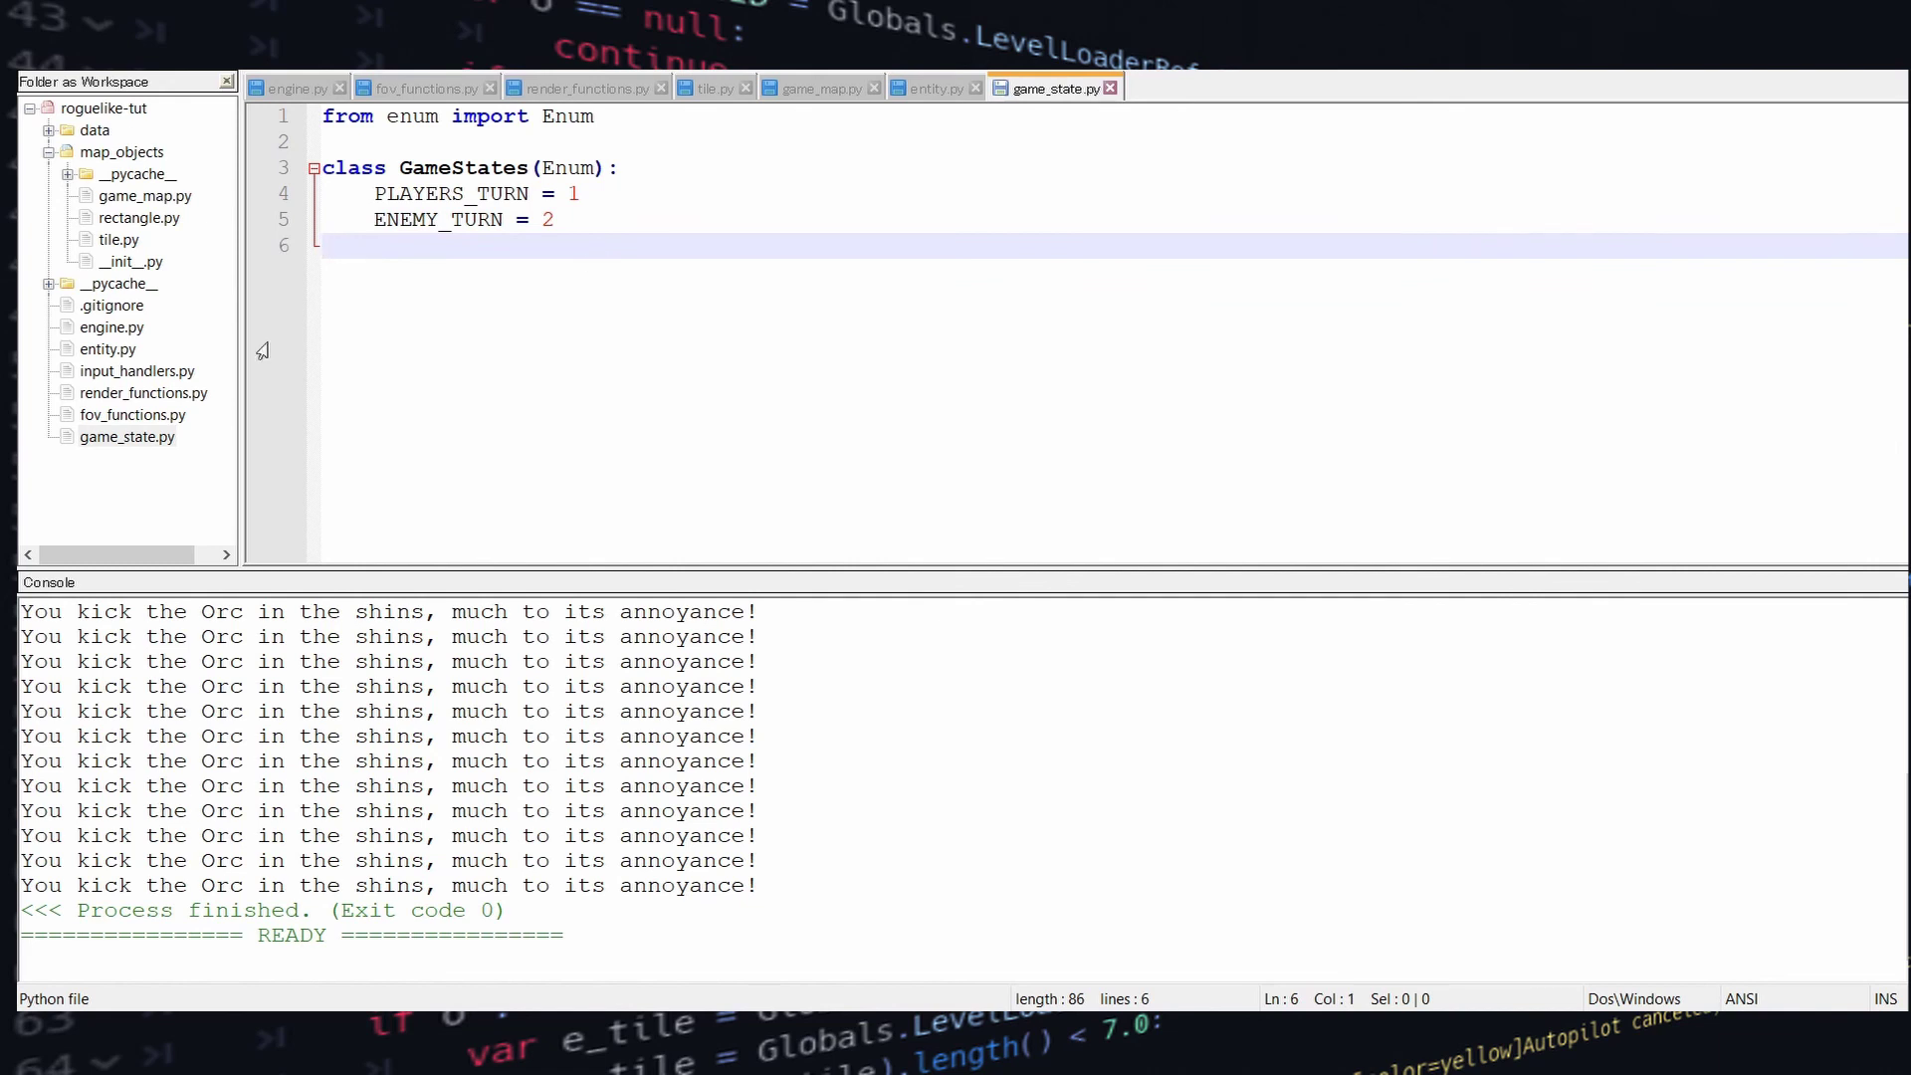
# In engine.py, import GameStates, initialize game_state to PLAYERS_TURN, and rerun the script
pyautogui.click(297, 87)
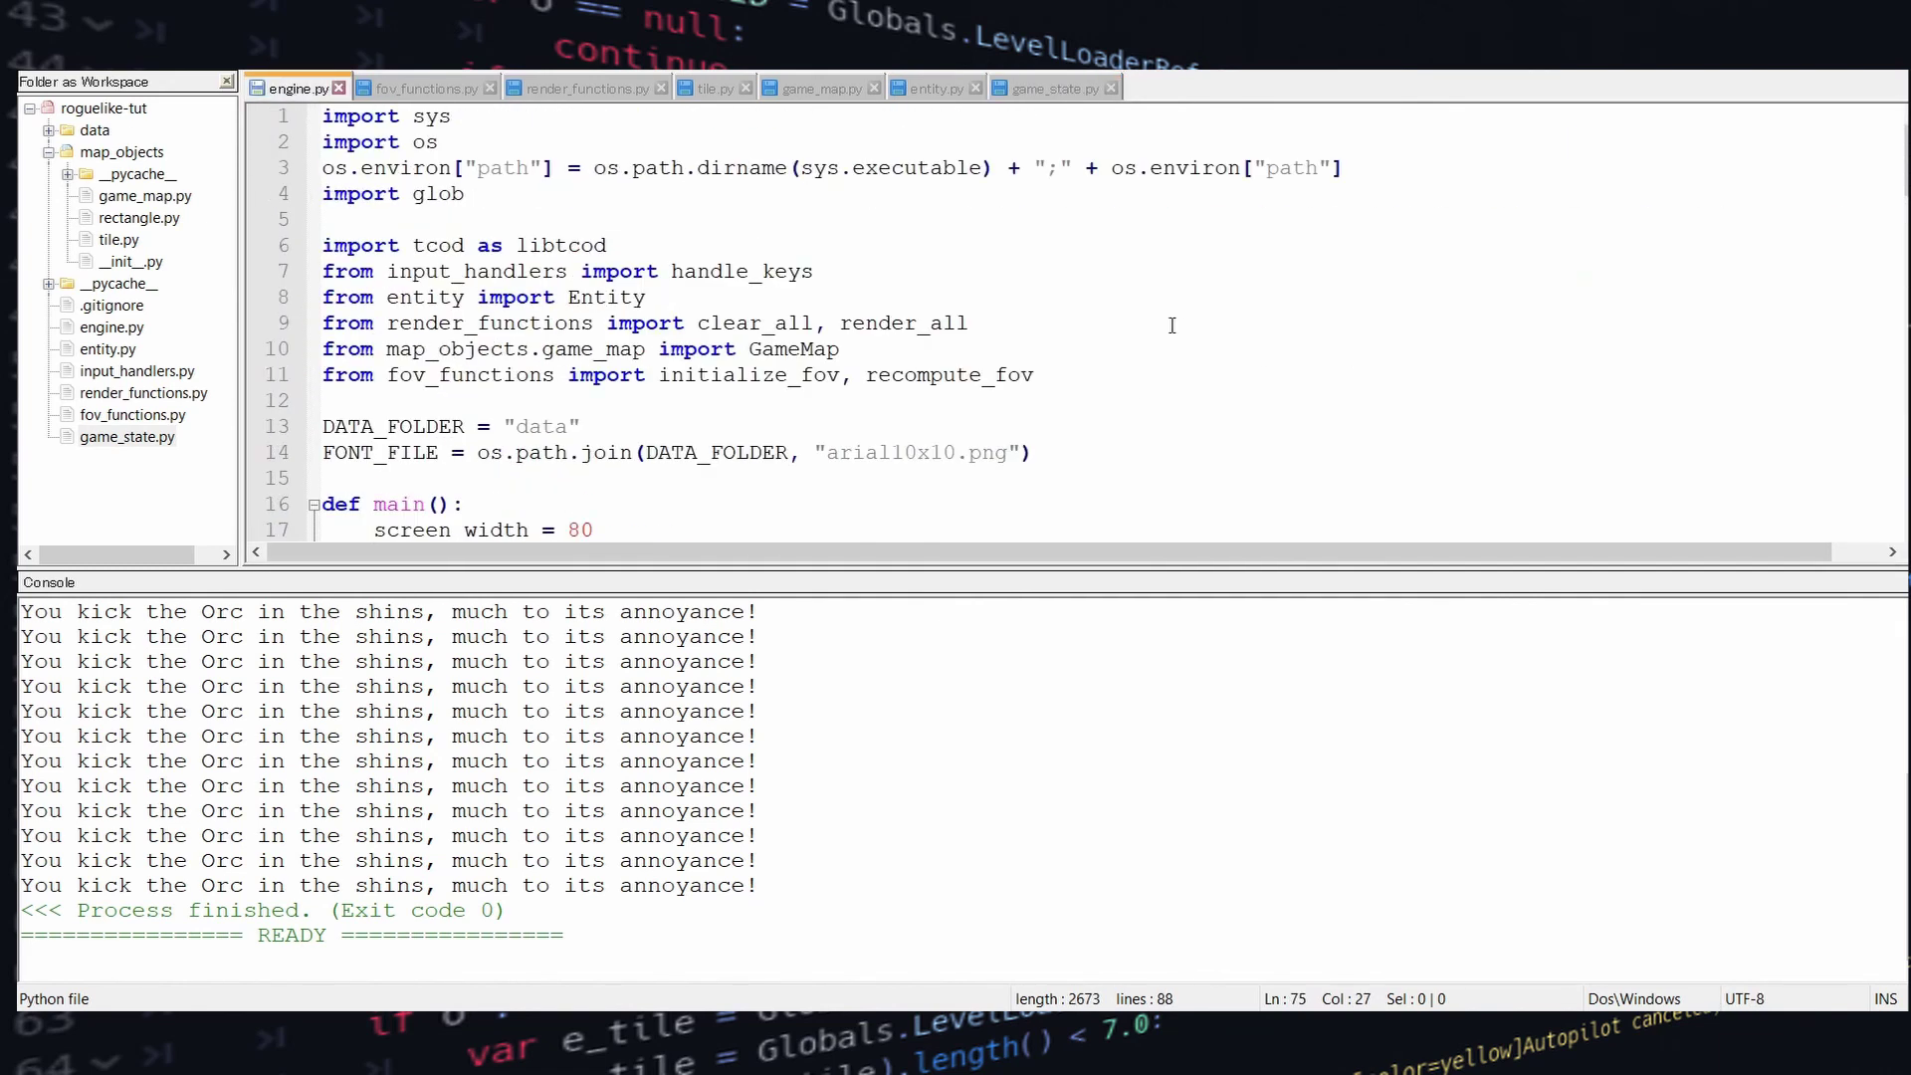
pyautogui.click(1321, 377)
pyautogui.press('Return')
pyautogui.write('from game_states import GameStates')
pyautogui.scroll(-6, 939, 375)
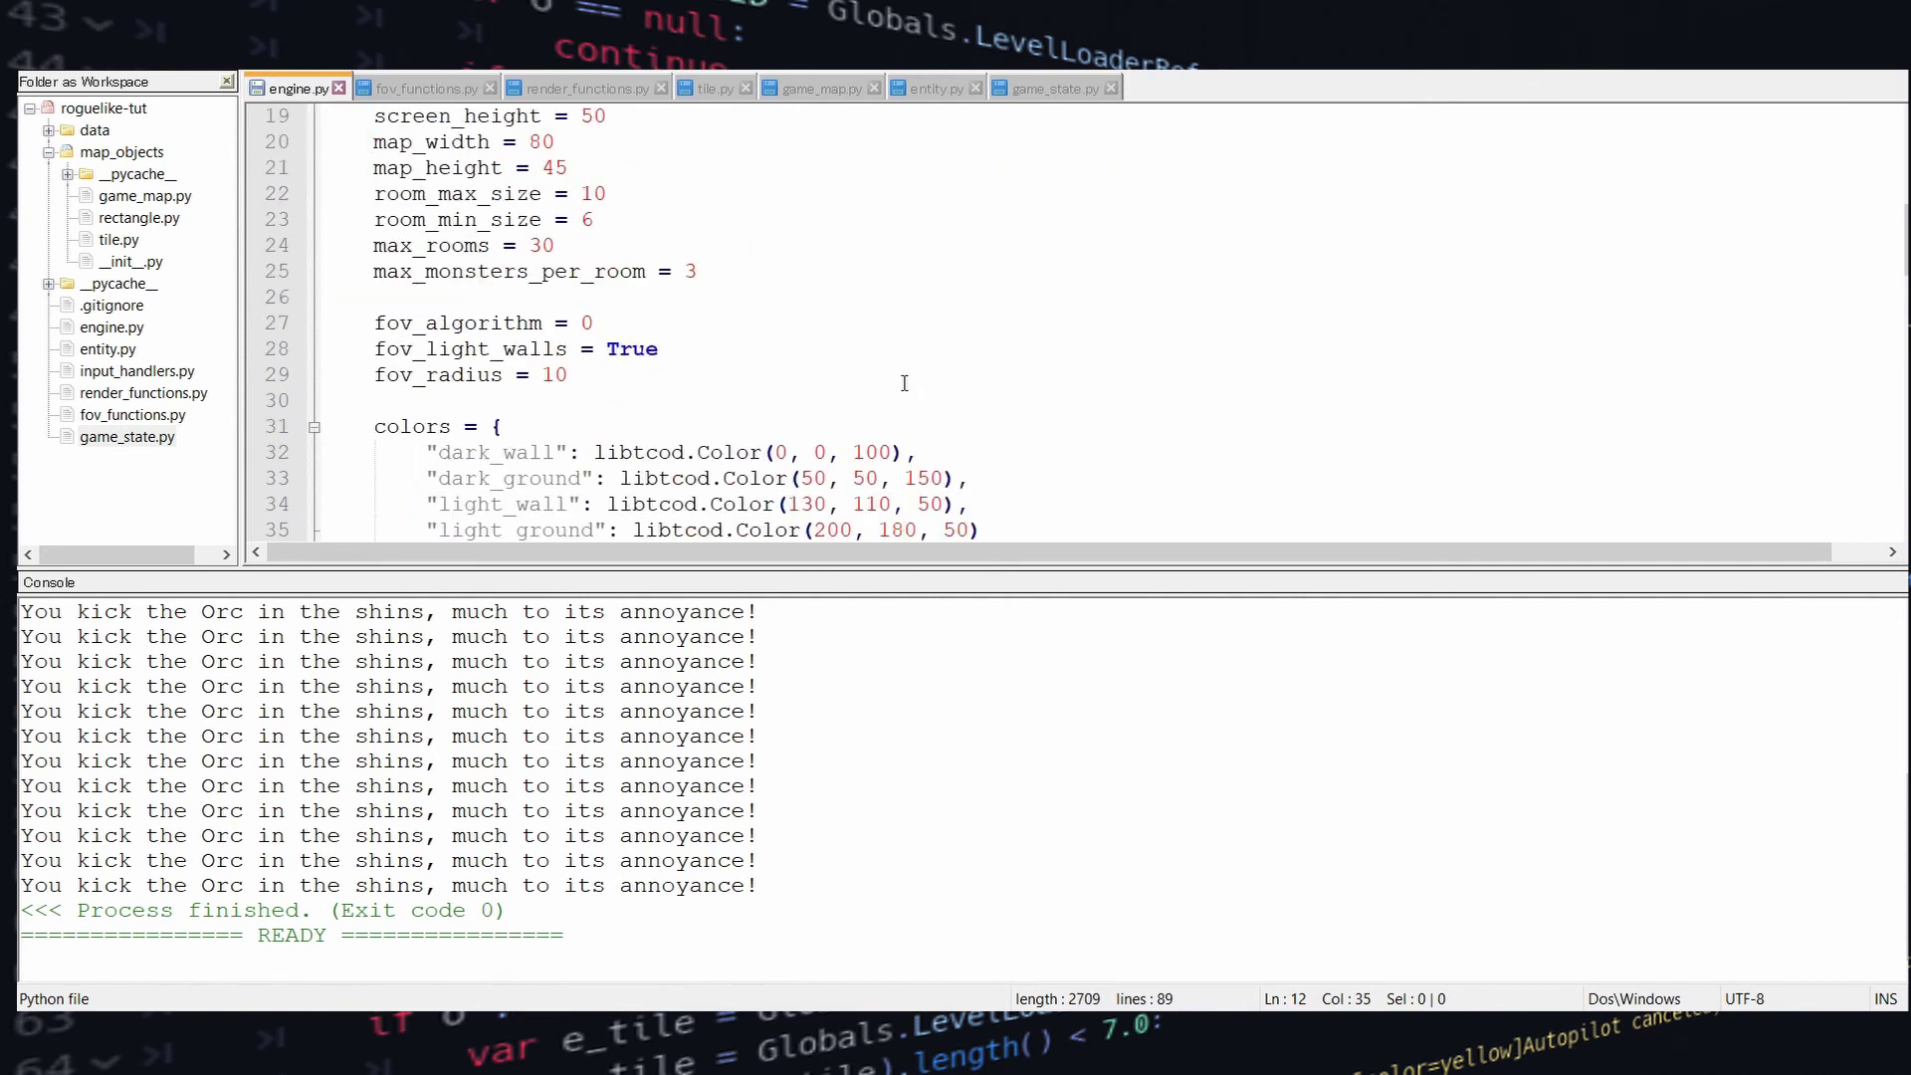
pyautogui.scroll(-5, 773, 362)
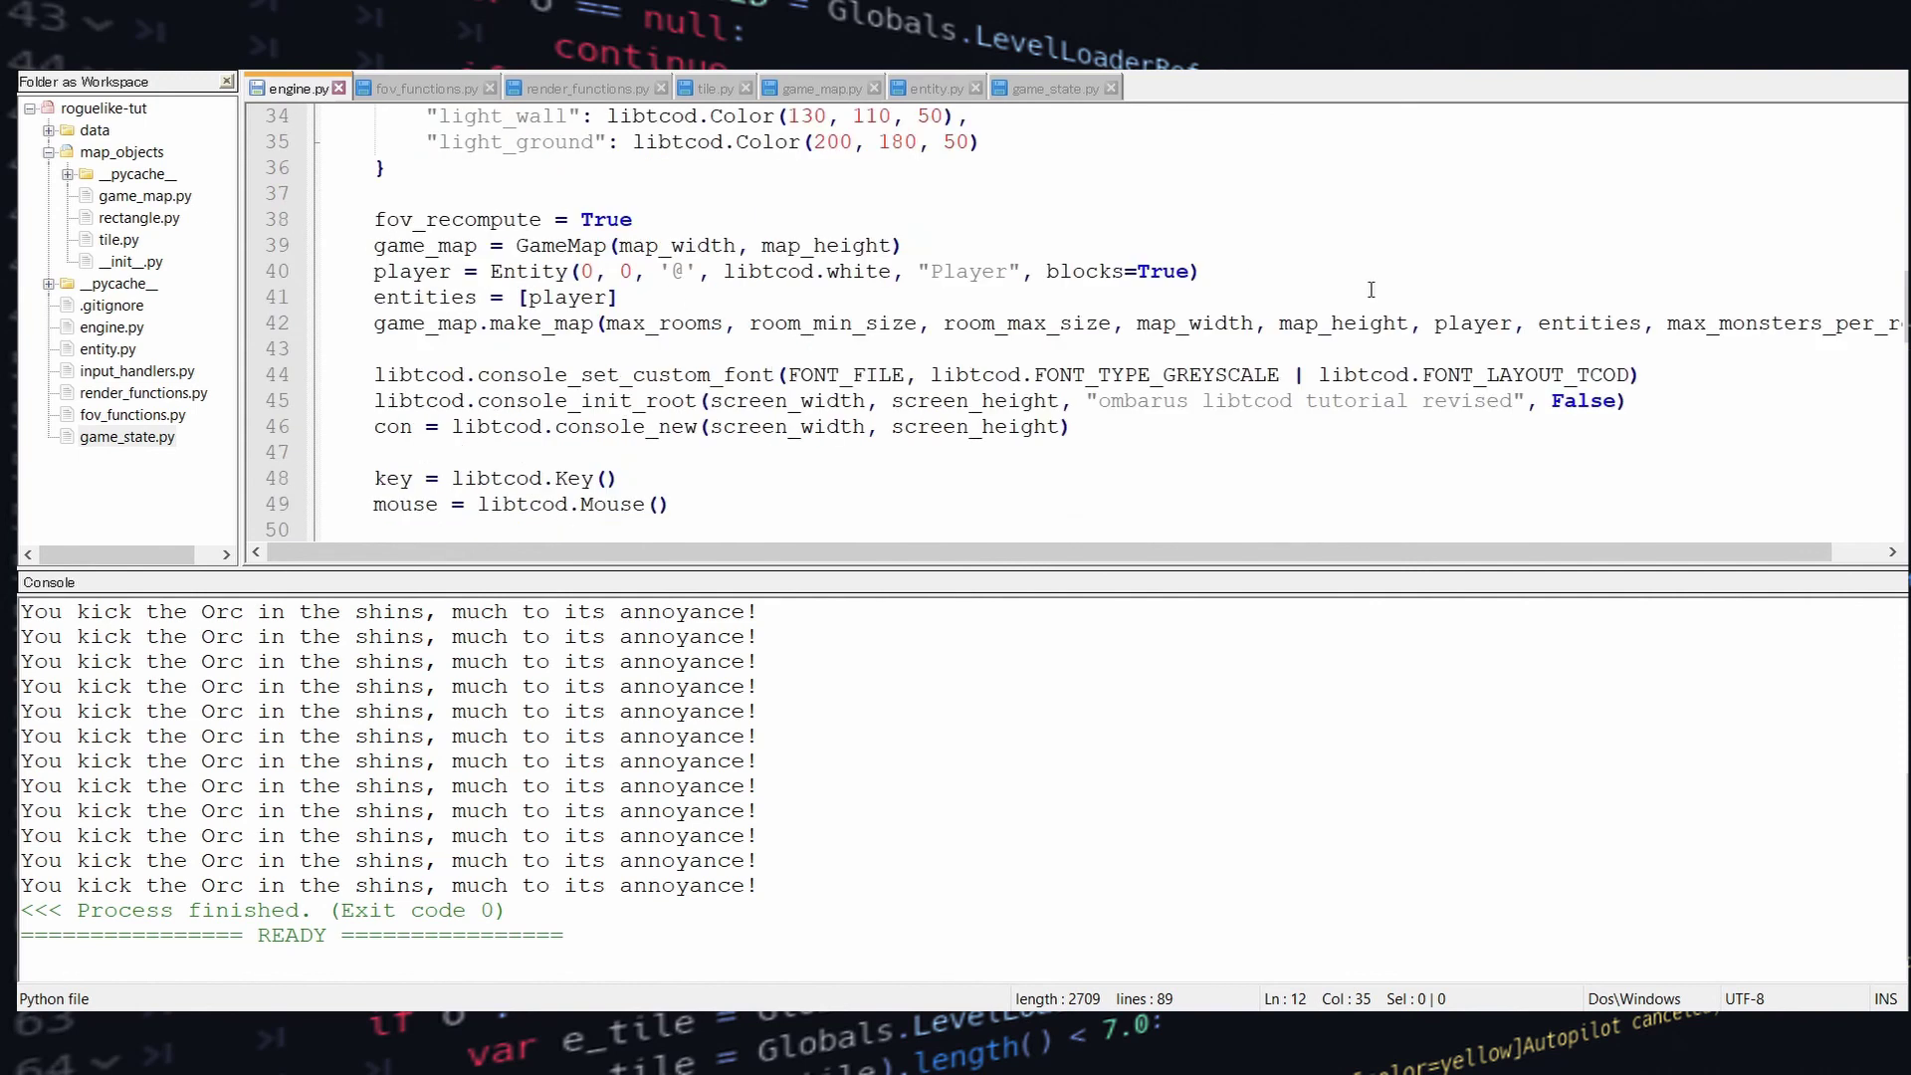
pyautogui.scroll(-2, 1363, 294)
pyautogui.scroll(-1, 1363, 295)
pyautogui.click(831, 322)
pyautogui.press('Return')
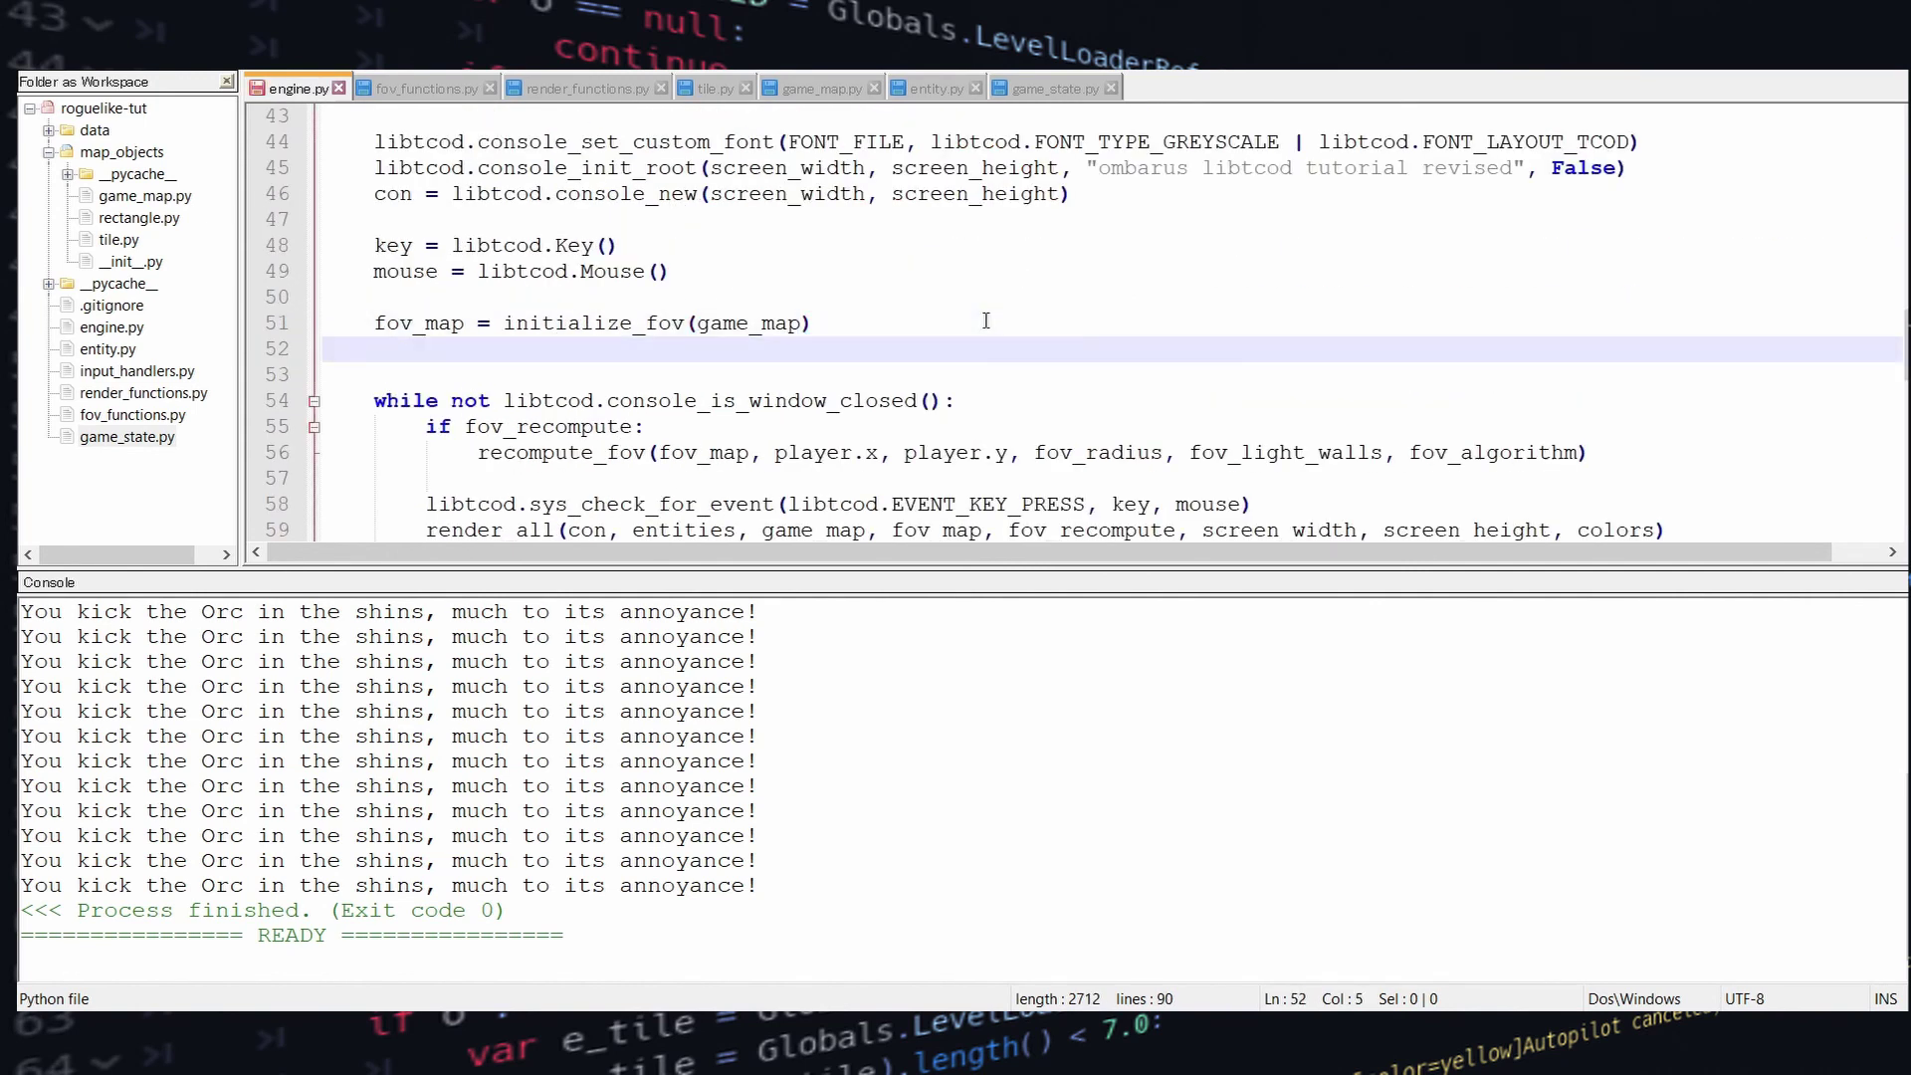
pyautogui.write('game_state = GameStates.PLAYERS_TURN')
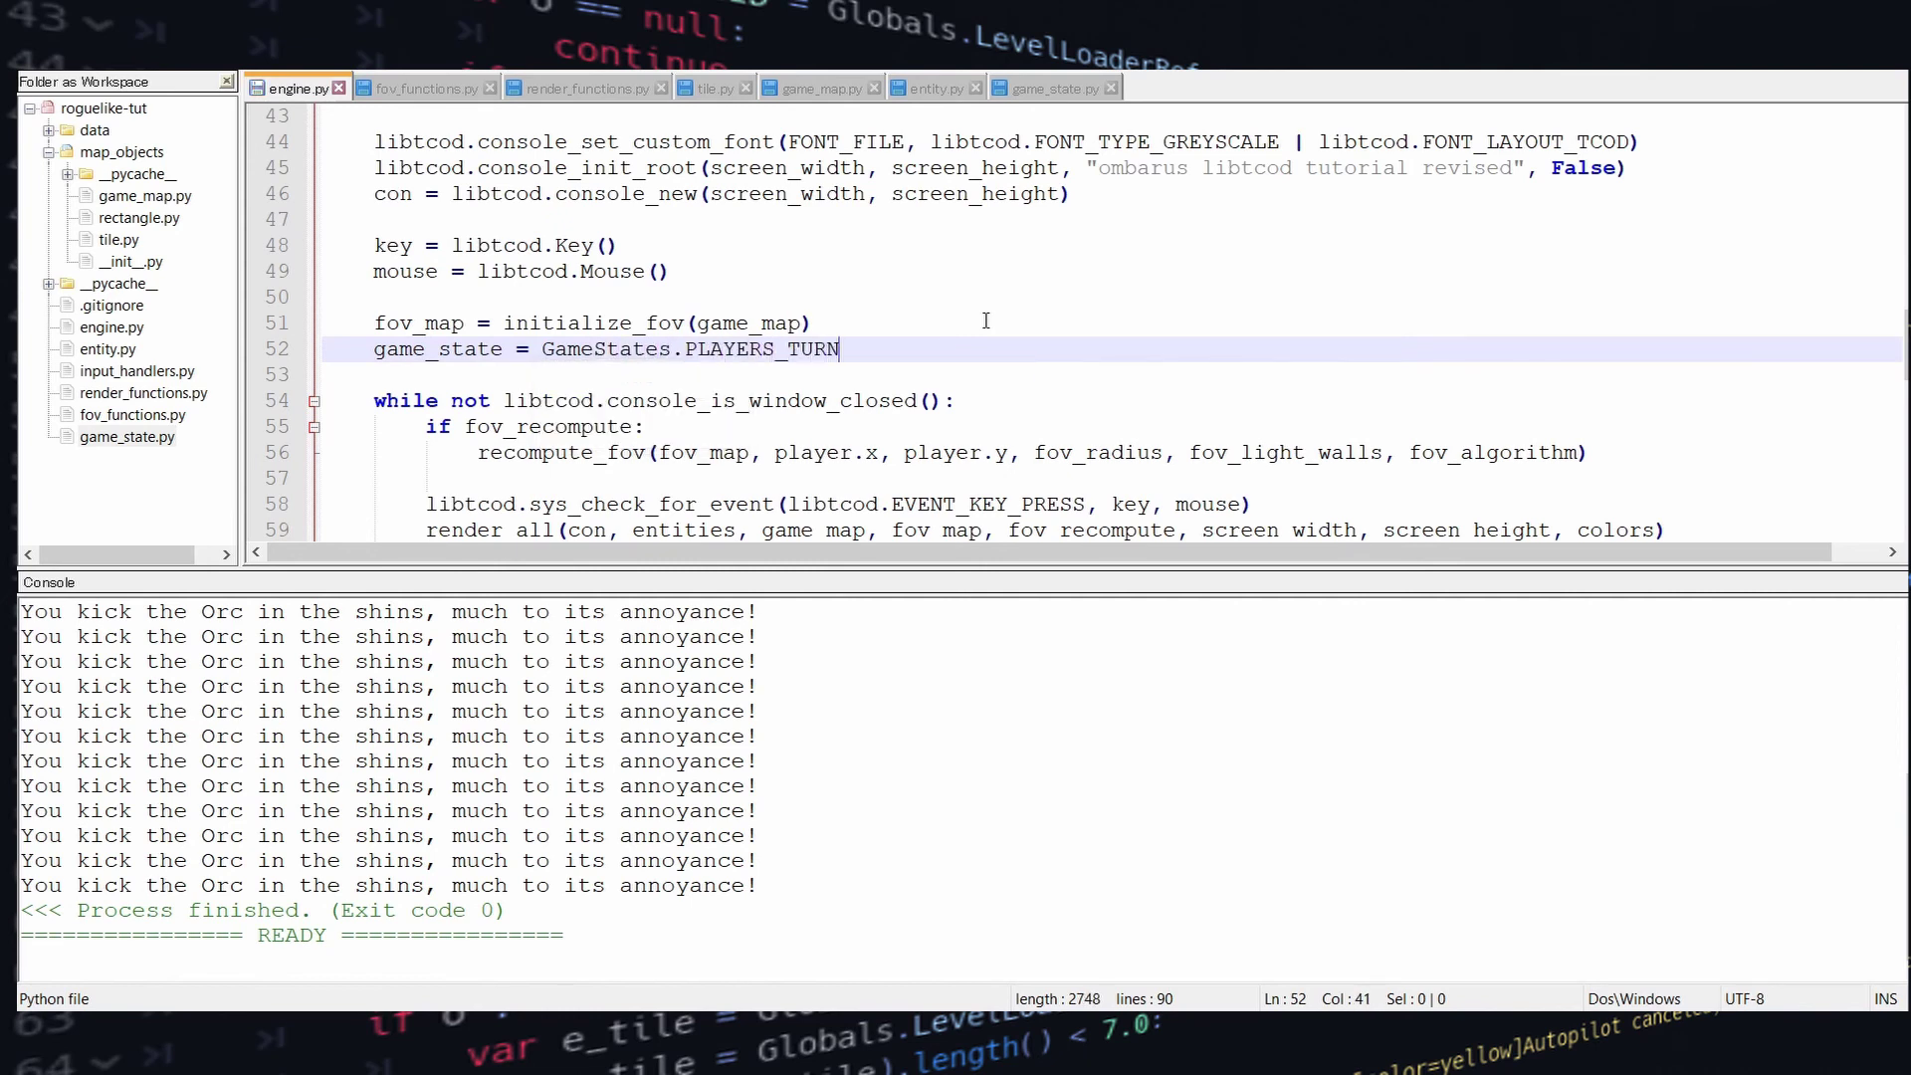
pyautogui.hotkey('ctrl', 'F6')
pyautogui.scroll(-7, 1098, 485)
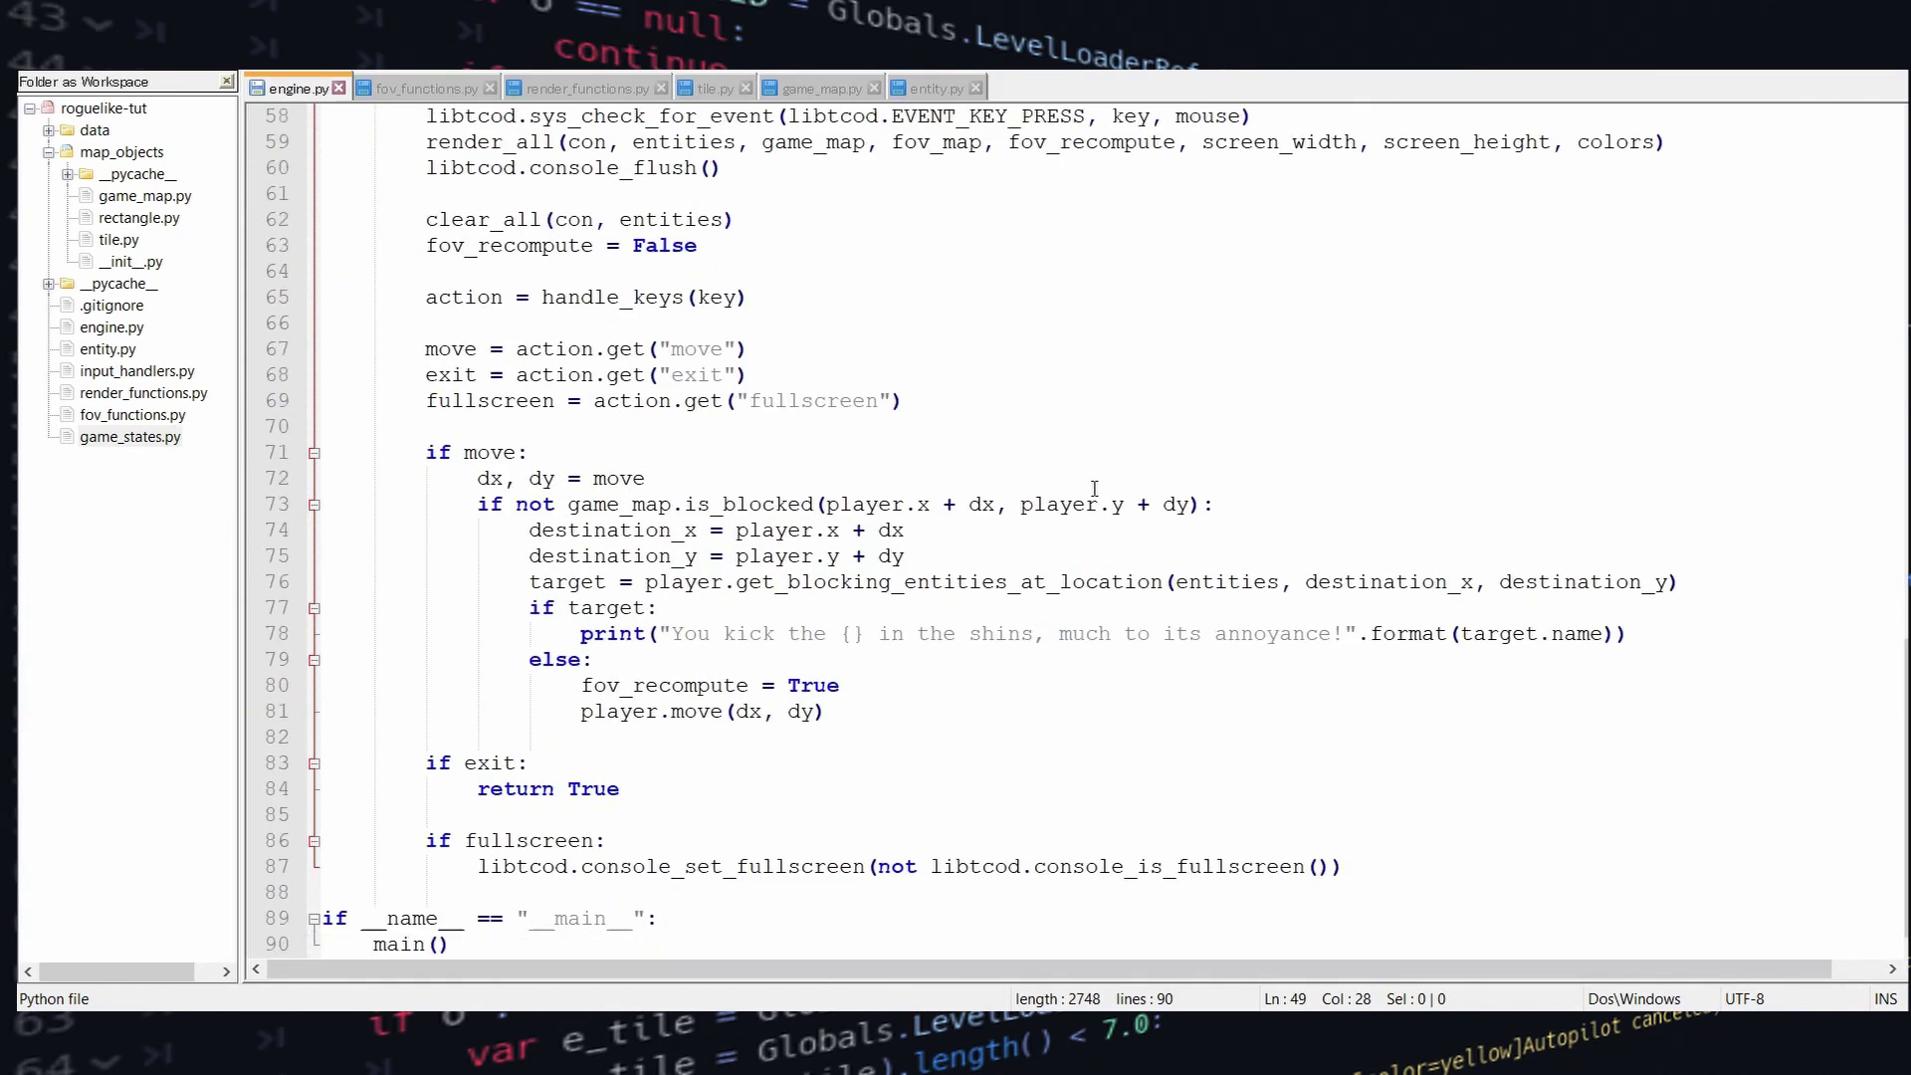
# Require game_state == GameStates.PLAYERS_TURN for moves, then set game_state to ENEMY_TURN
pyautogui.click(518, 450)
pyautogui.write('and game_state == GameStates.PLAYERS_TURN')
pyautogui.click(916, 713)
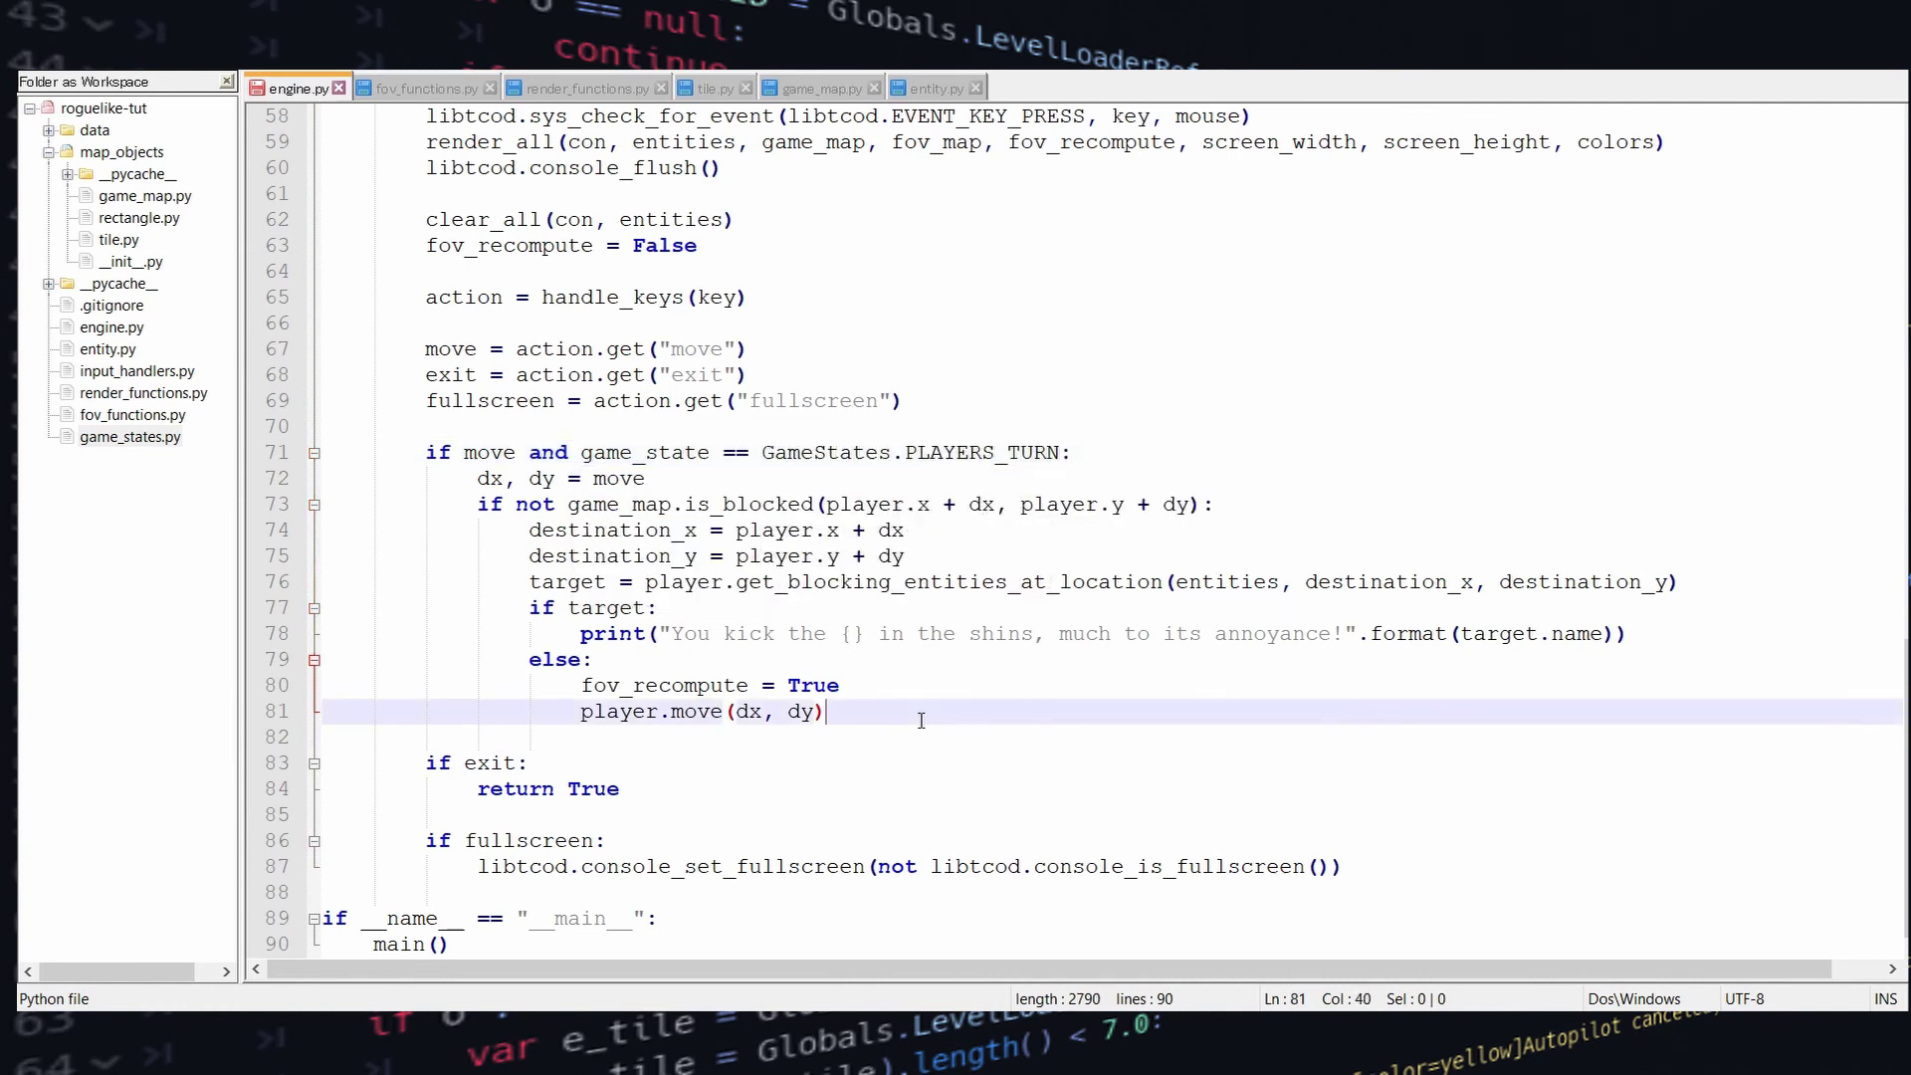
pyautogui.press('Return')
pyautogui.press('Return')
pyautogui.press('BackSpace')
pyautogui.press('BackSpace')
pyautogui.write('game_state = ')
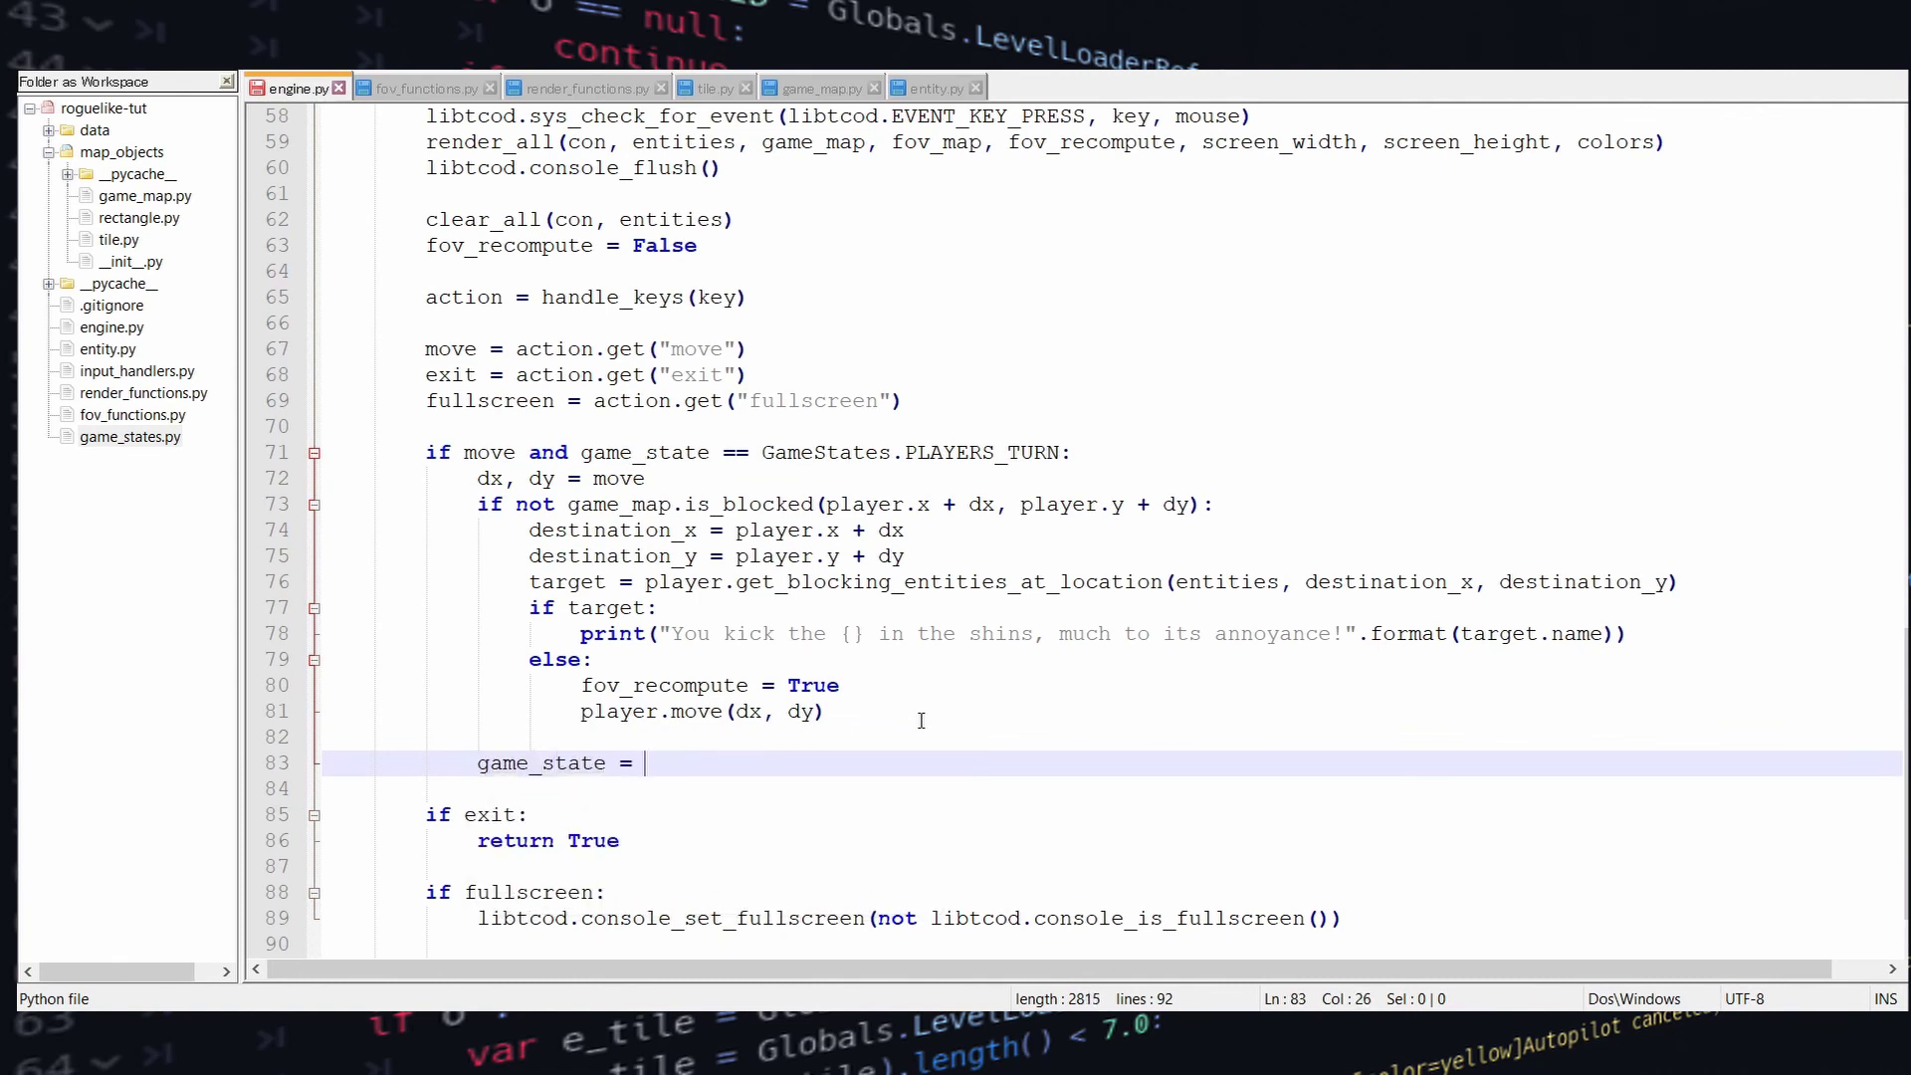
pyautogui.write('GameStates.ENEMY_TURN')
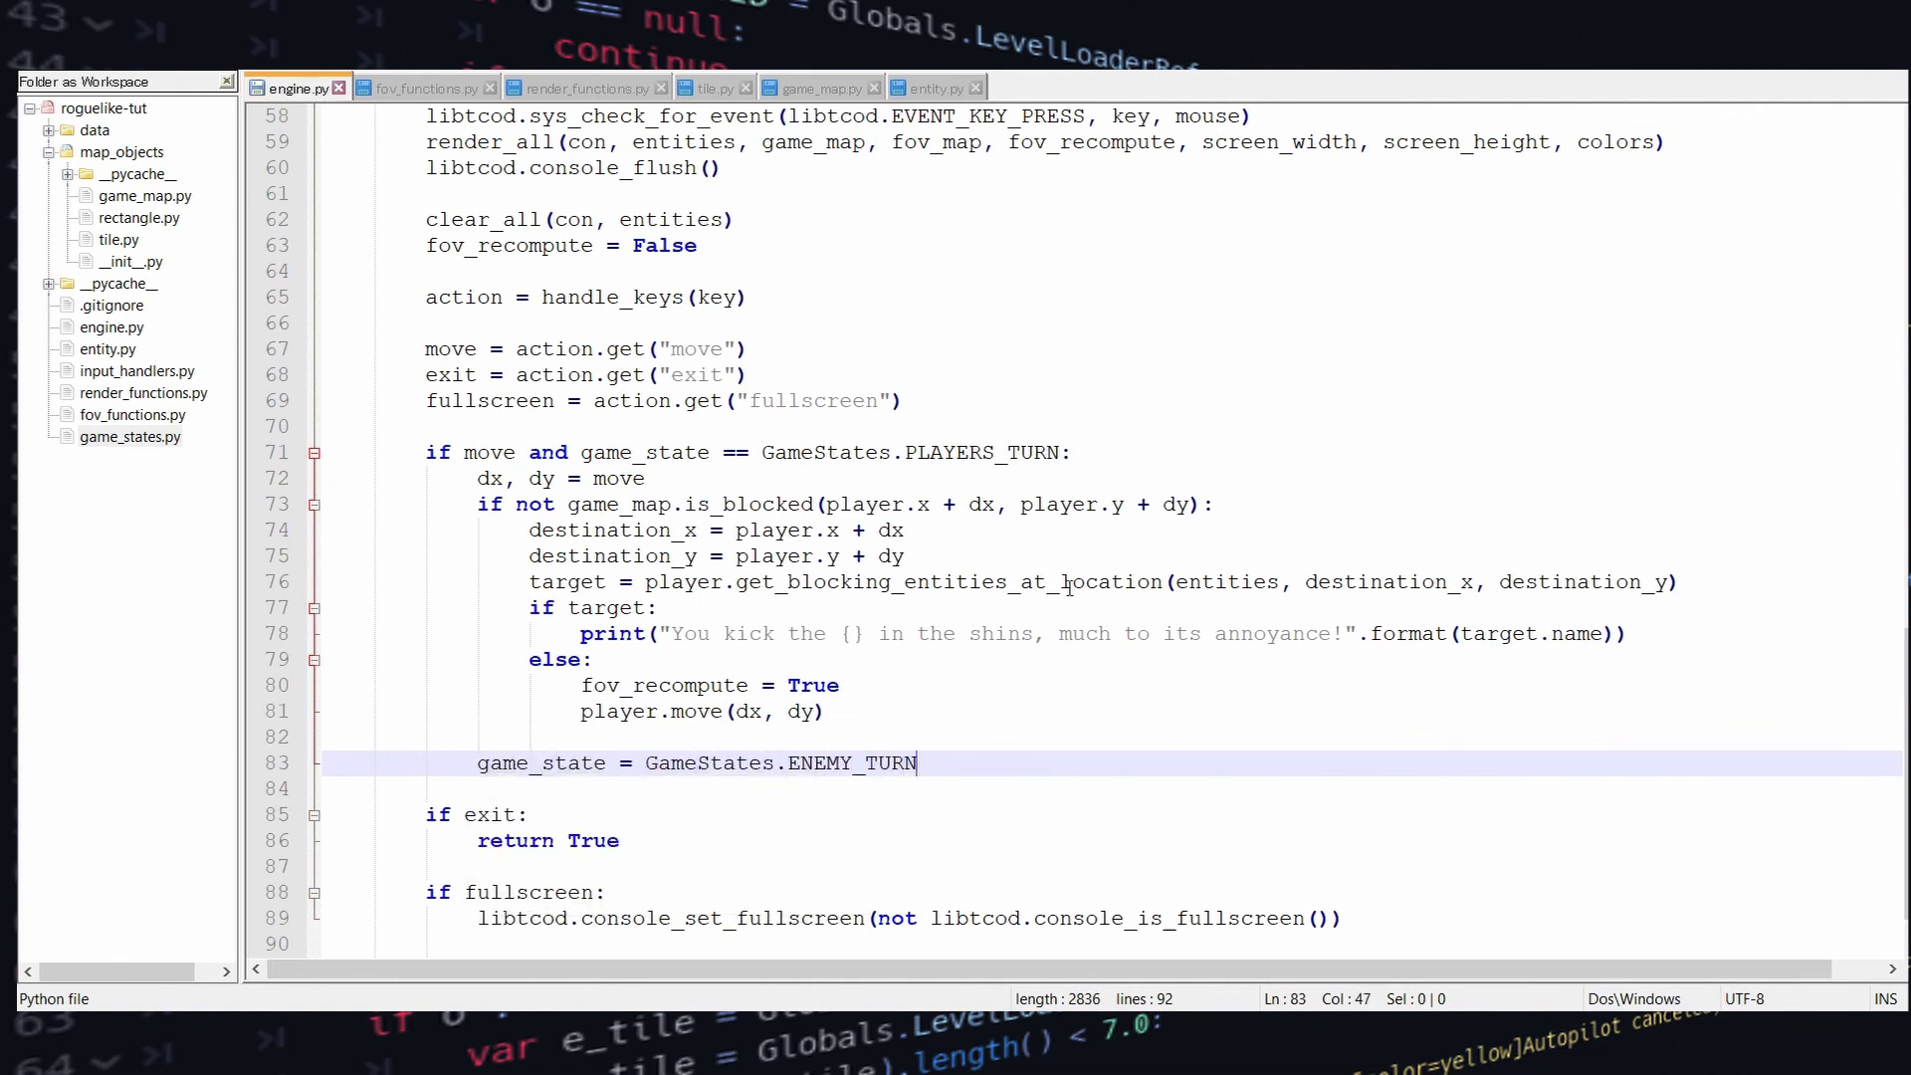
pyautogui.scroll(-1, 643, 792)
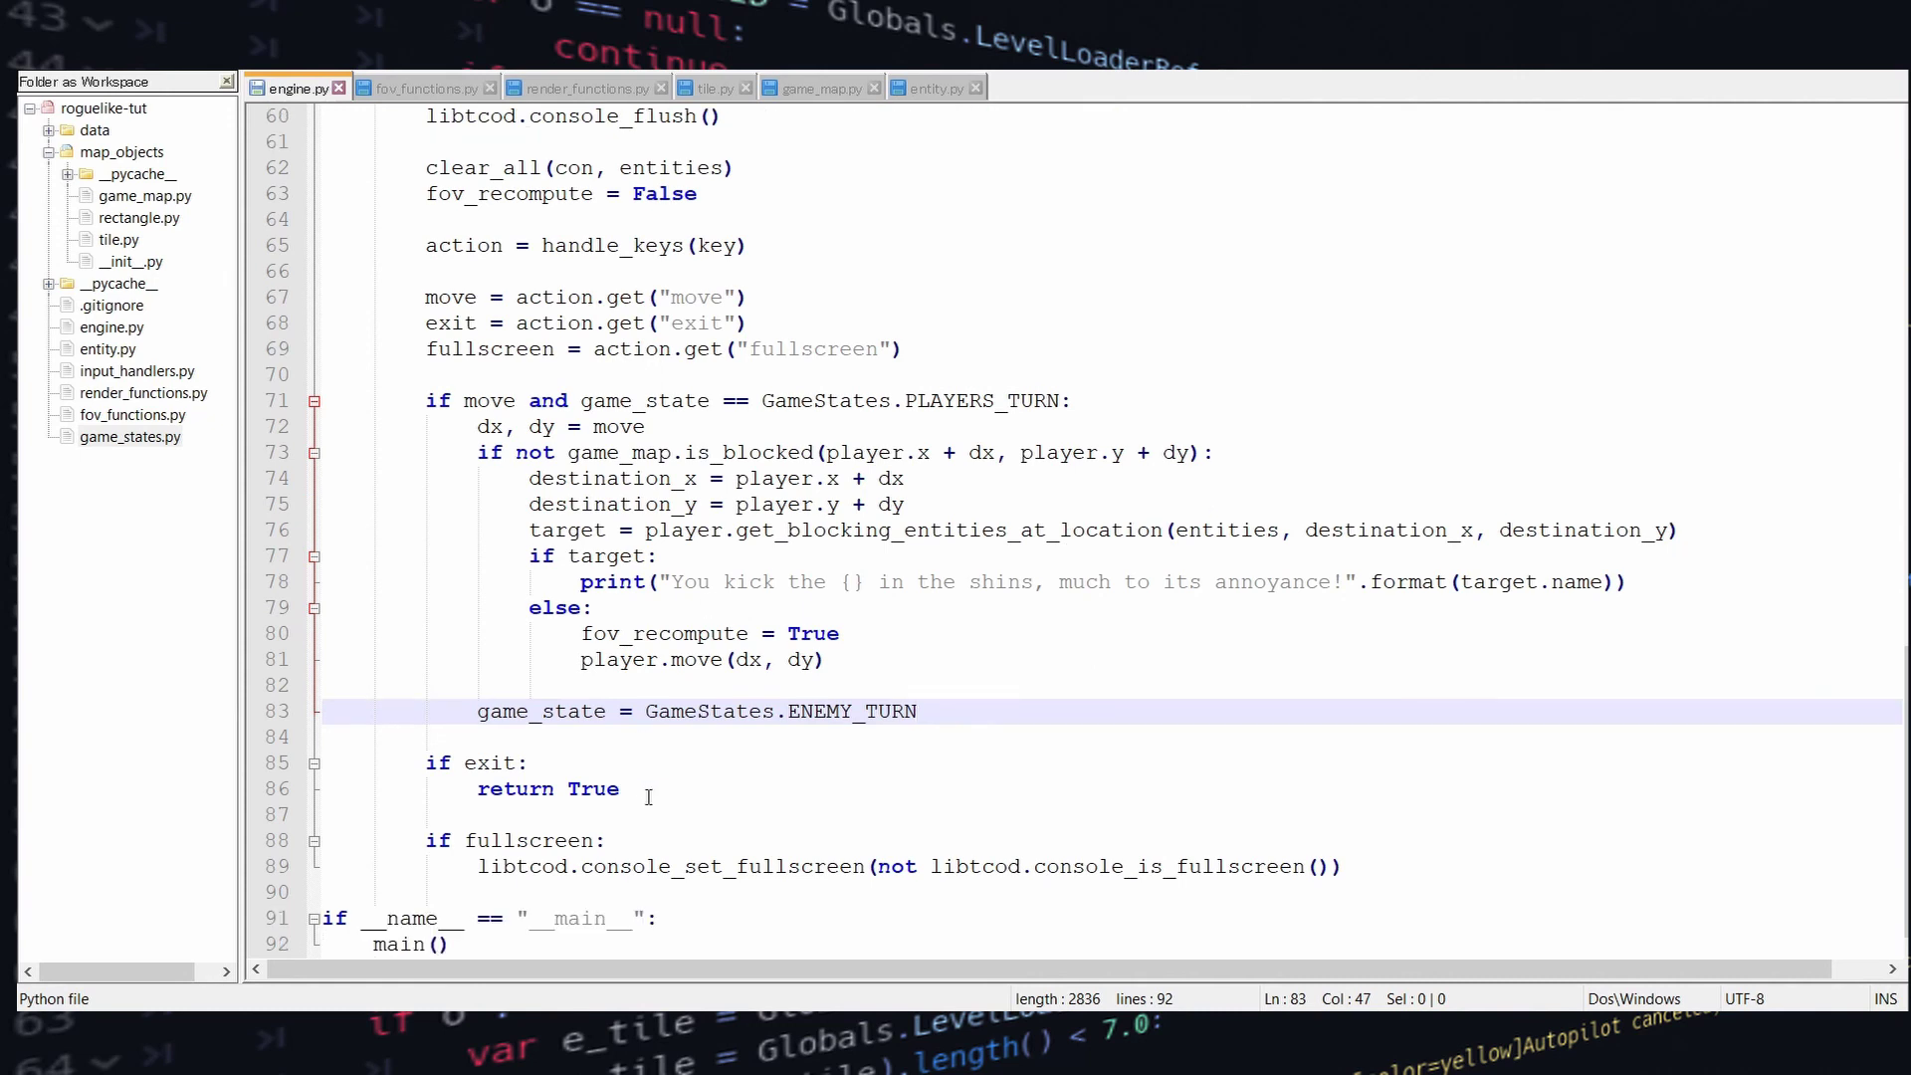
# Below the fullscreen block, add an ENEMY_TURN loop printing each monster's pondering message, then restore PLAYERS_TURN
pyautogui.click(1459, 862)
pyautogui.press('Return')
pyautogui.press('Return')
pyautogui.press('BackSpace')
pyautogui.write('if game_state')
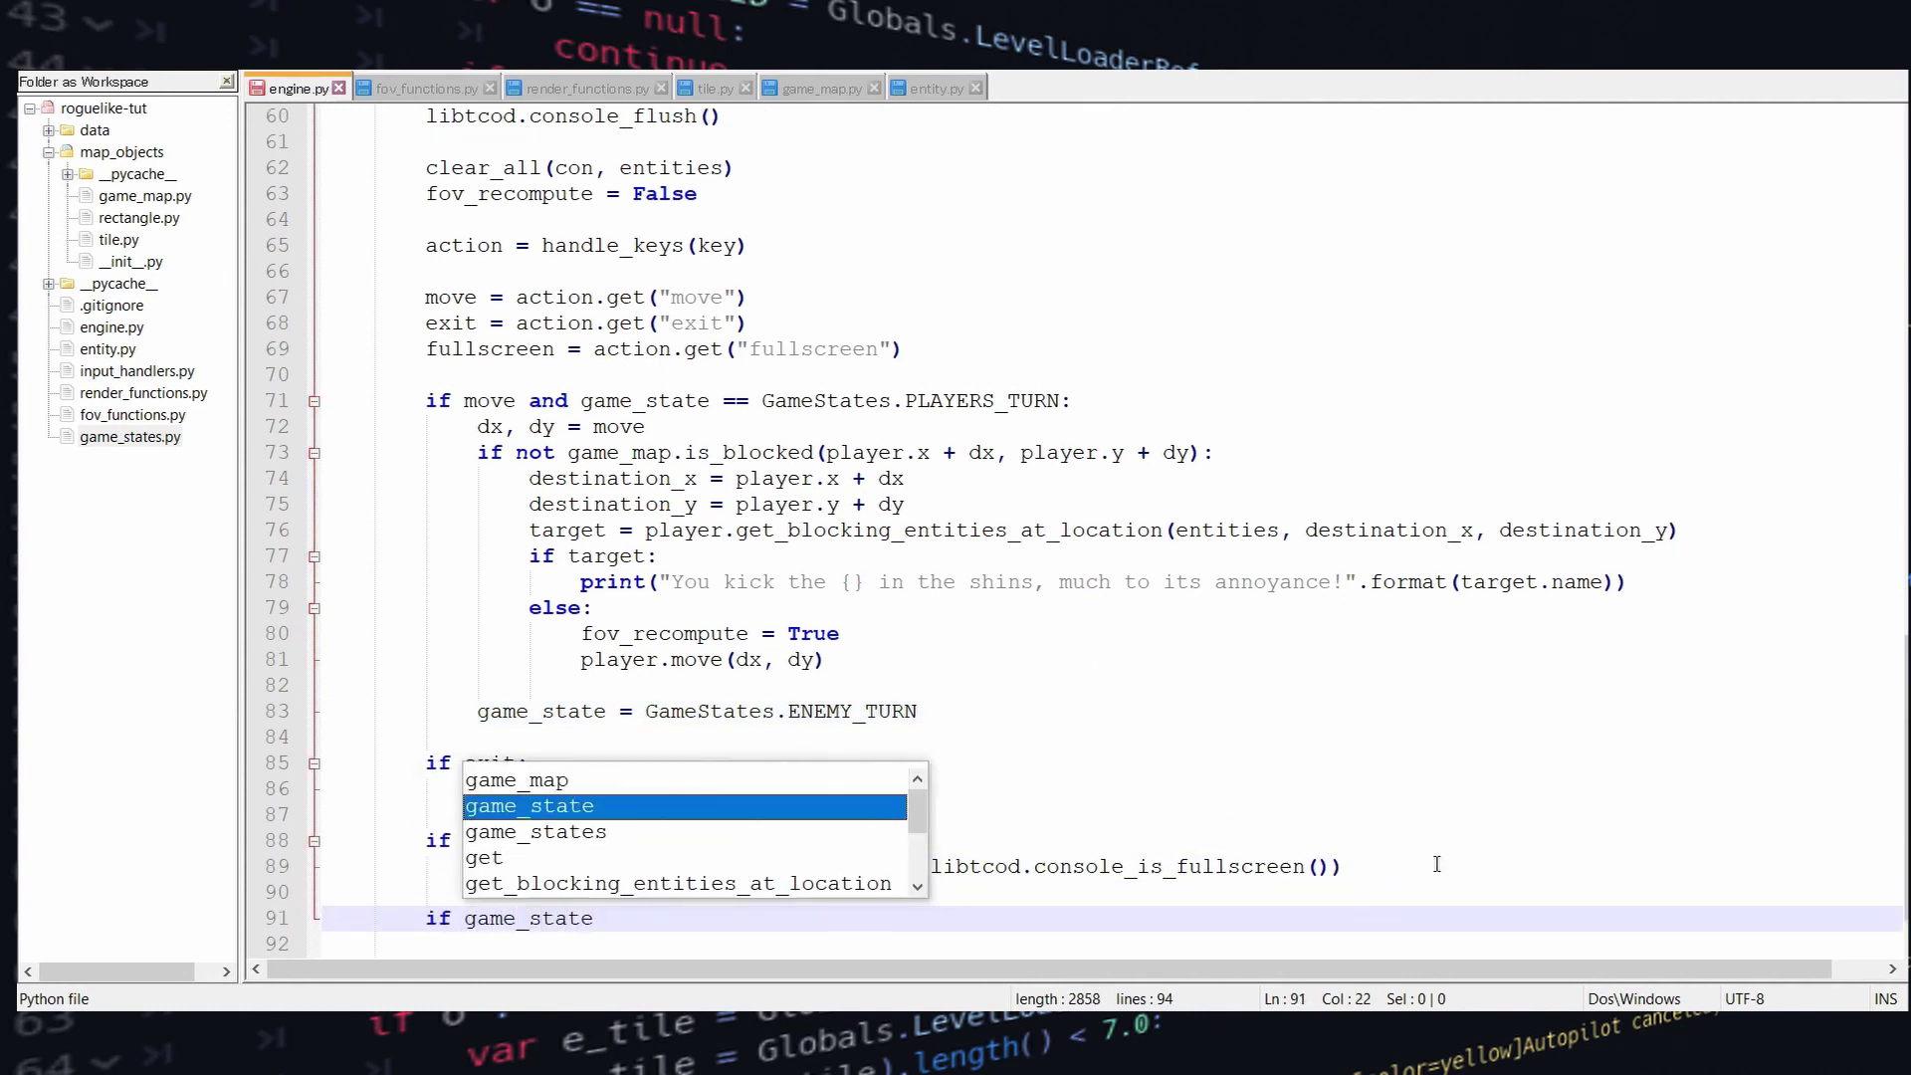
pyautogui.write(' == ')
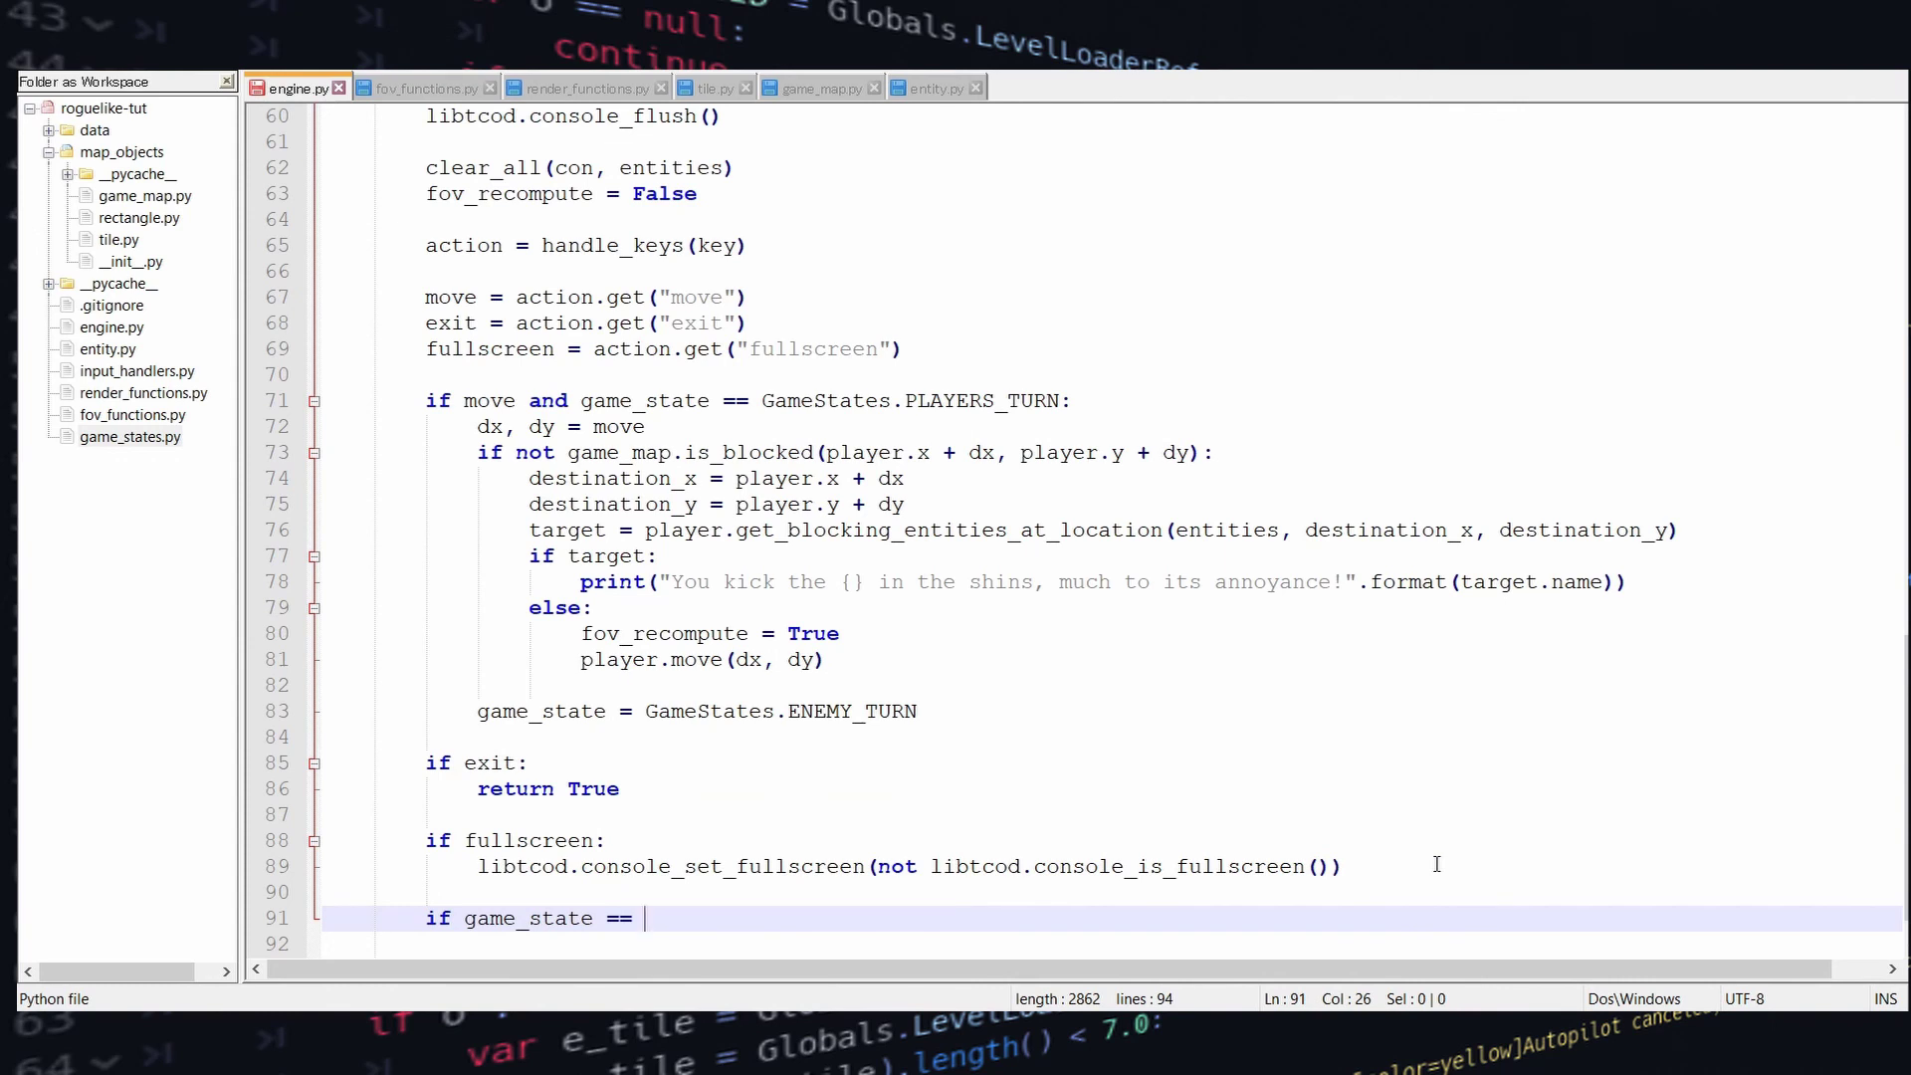
pyautogui.write('GameStates.ENEMY_TURN:')
pyautogui.press('Return')
pyautogui.write('for entity in entities:')
pyautogui.press('Return')
pyautogui.write('if entity != player:')
pyautogui.press('Return')
pyautogui.write('print("The {} ponders the meaning of its existance.')
pyautogui.press('End')
pyautogui.press('BackSpace')
pyautogui.write('.format(')
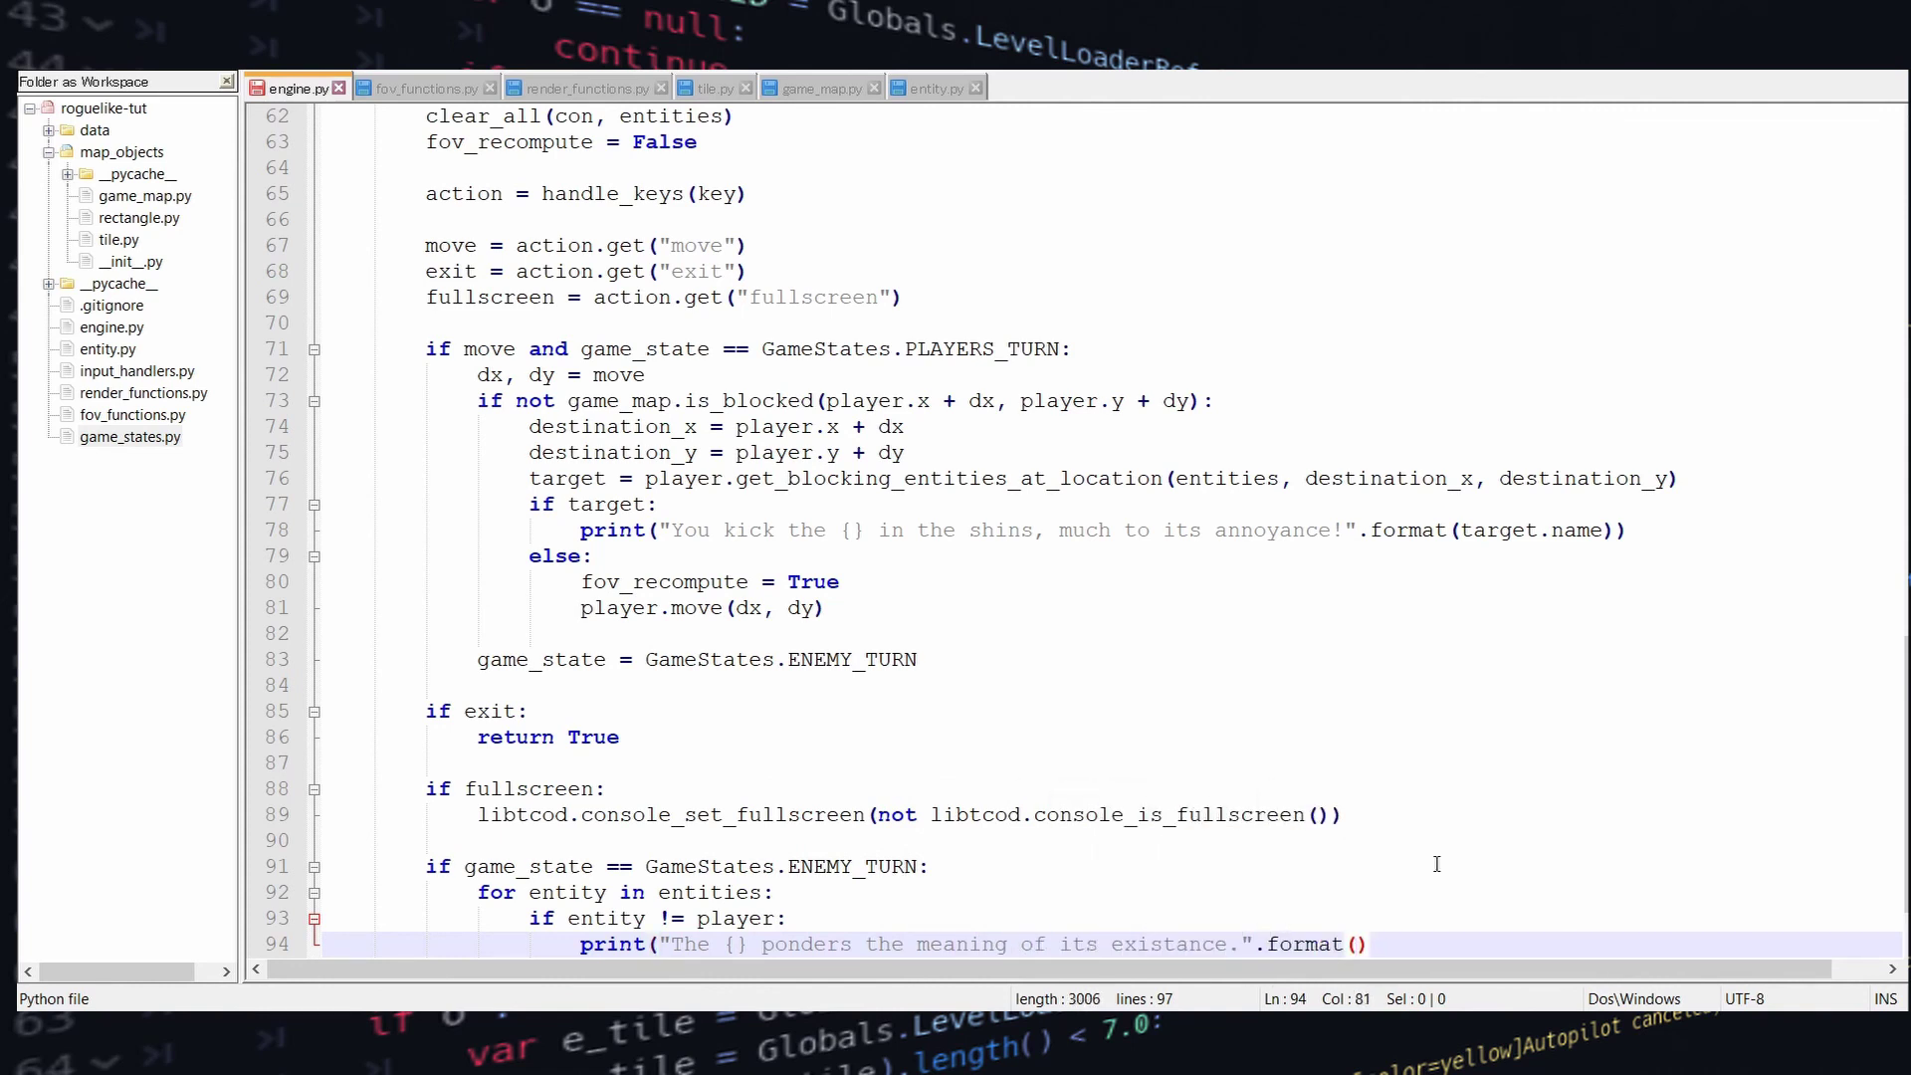
pyautogui.write('entity.name))')
pyautogui.press('Return')
pyautogui.press('Return')
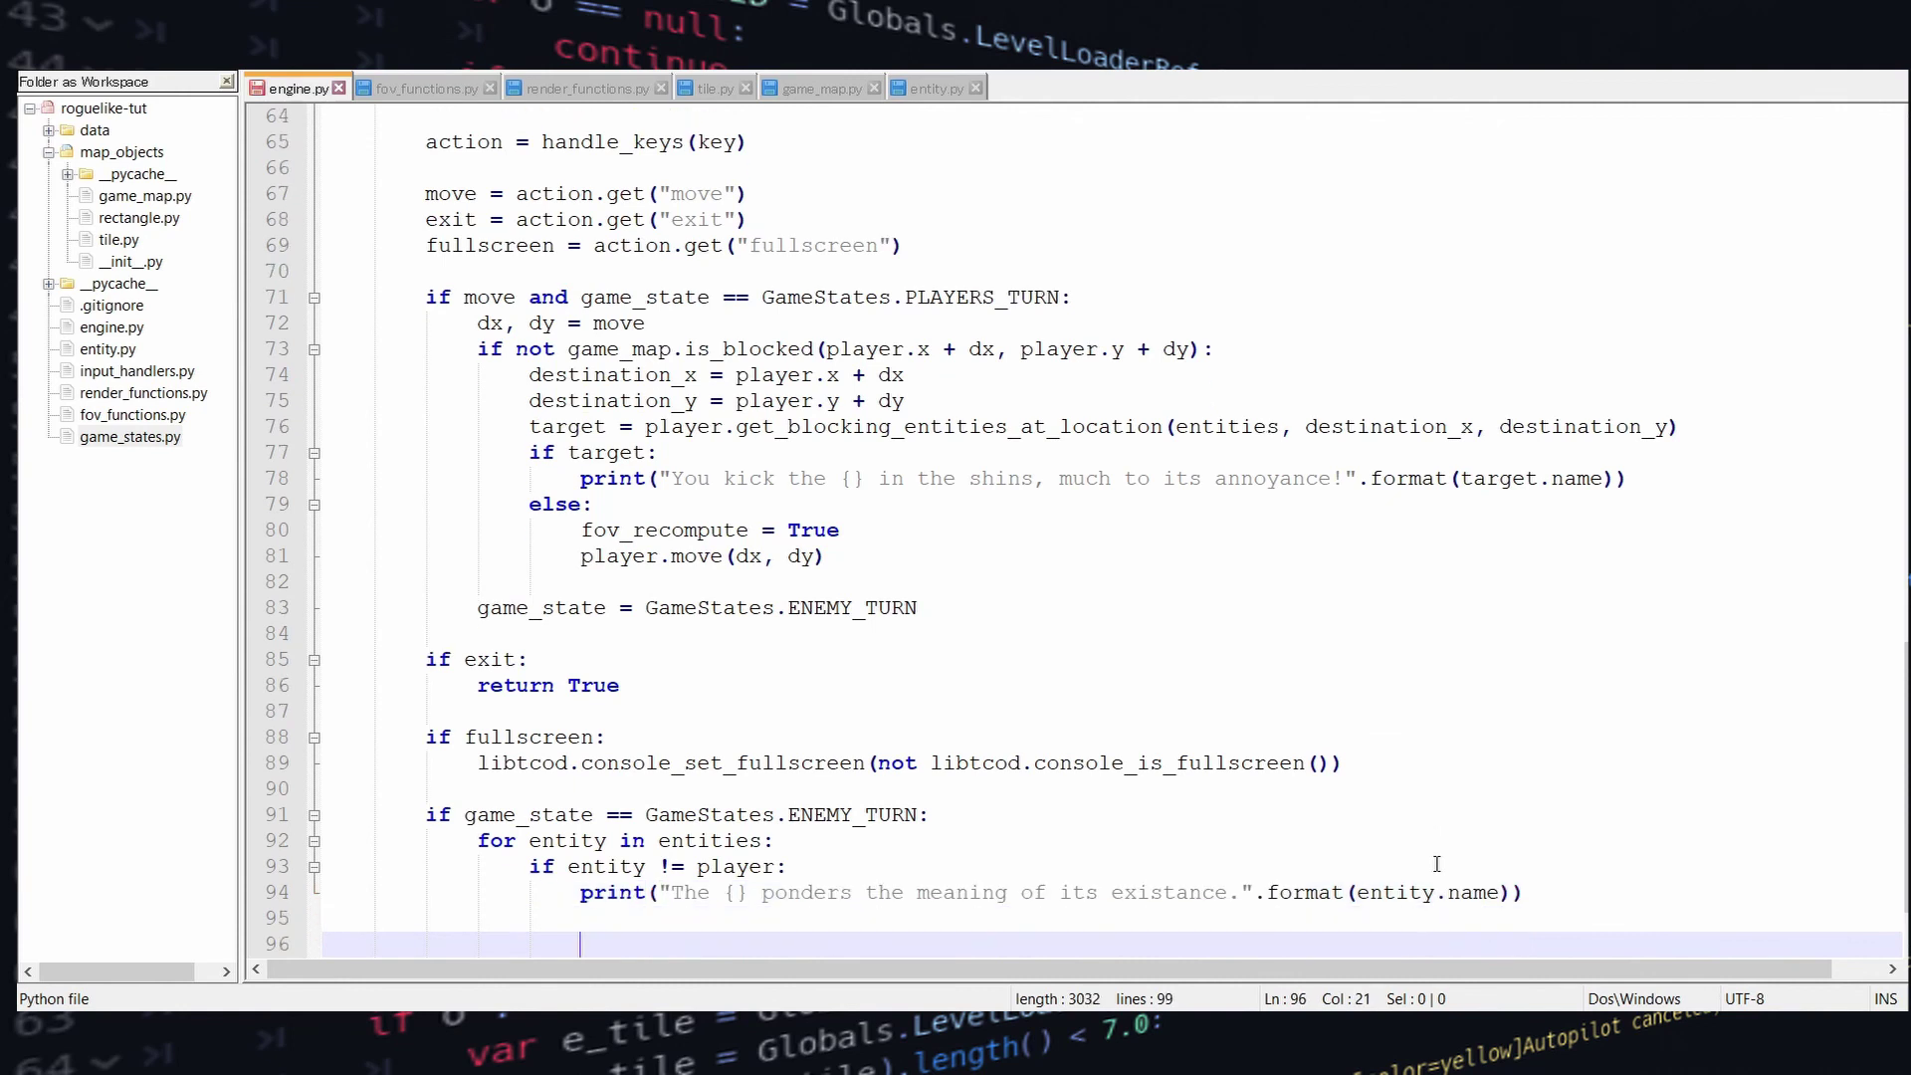
pyautogui.write('game_state = GameStates.PL')
pyautogui.press('Return')
pyautogui.press('Down')
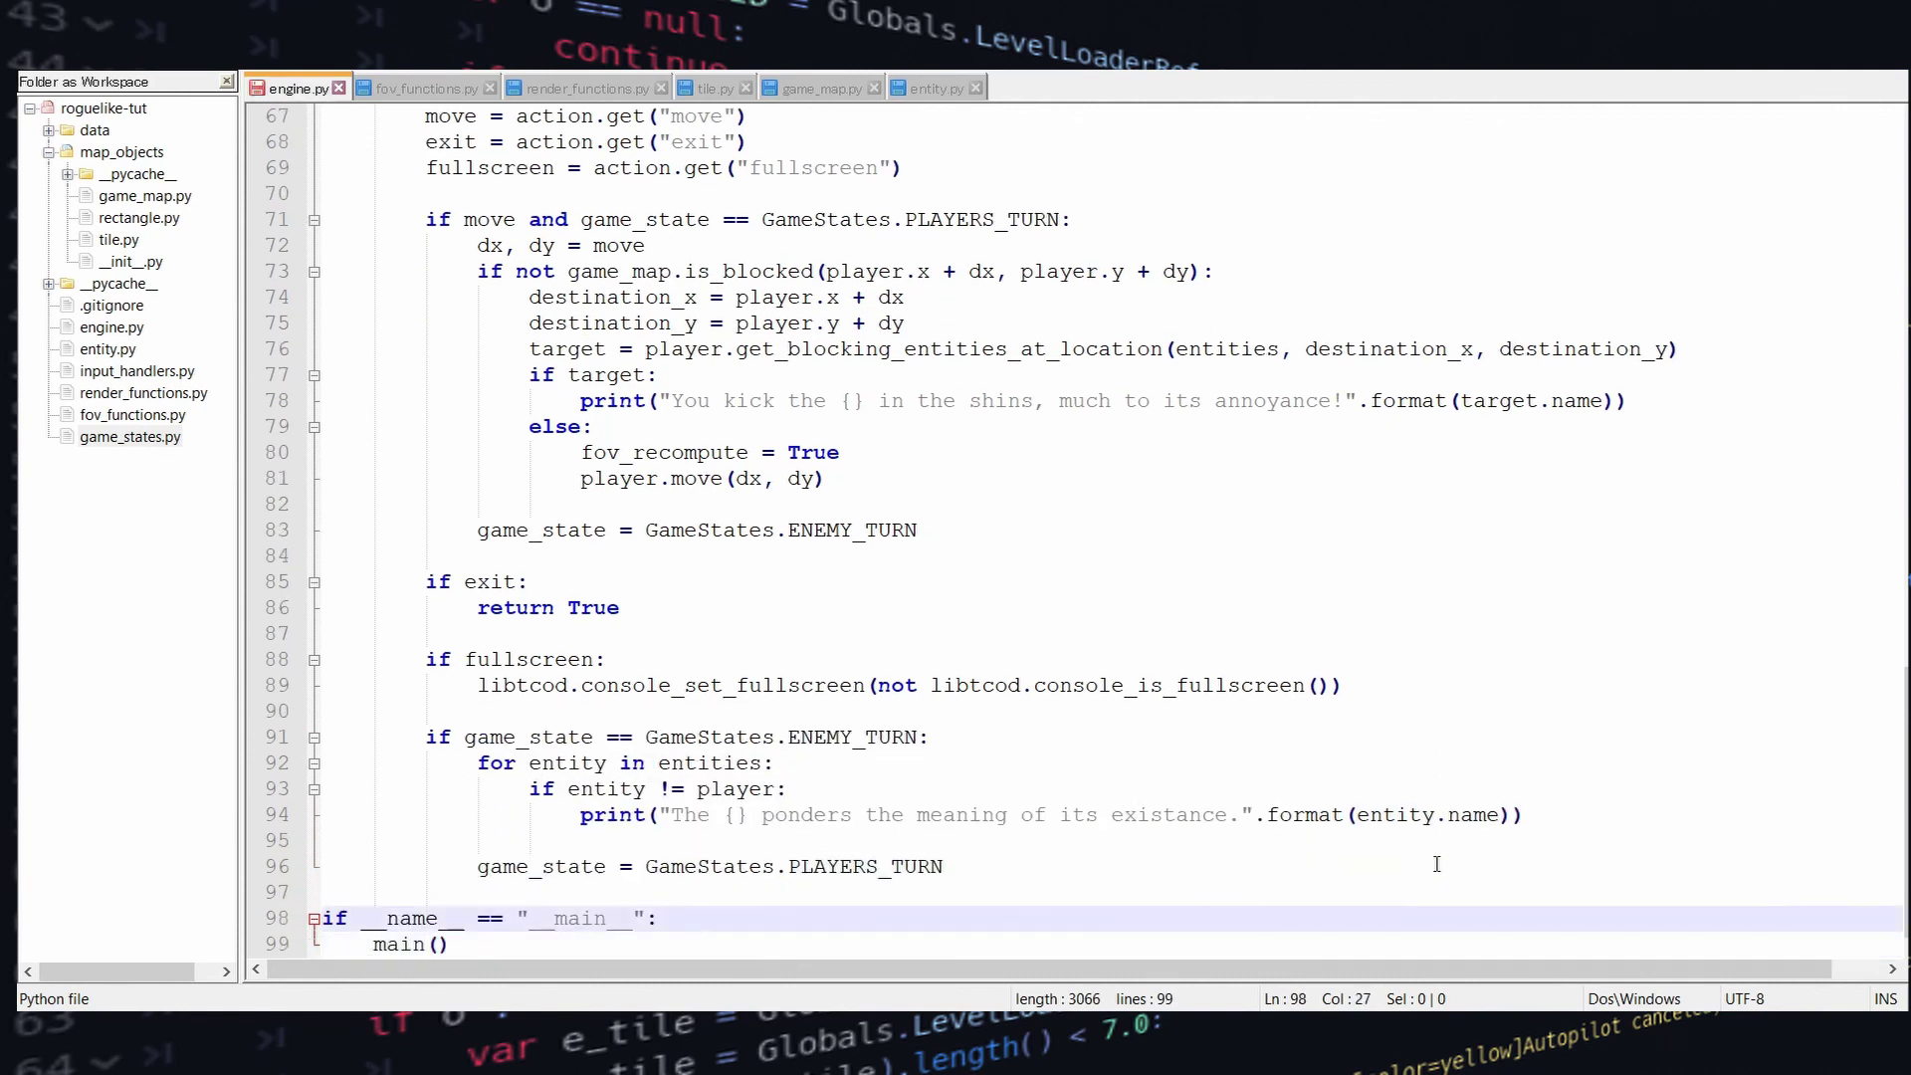
# Run the game with Ctrl+F6, move the player right twice, and quit
pyautogui.hotkey('ctrl', 'F6')
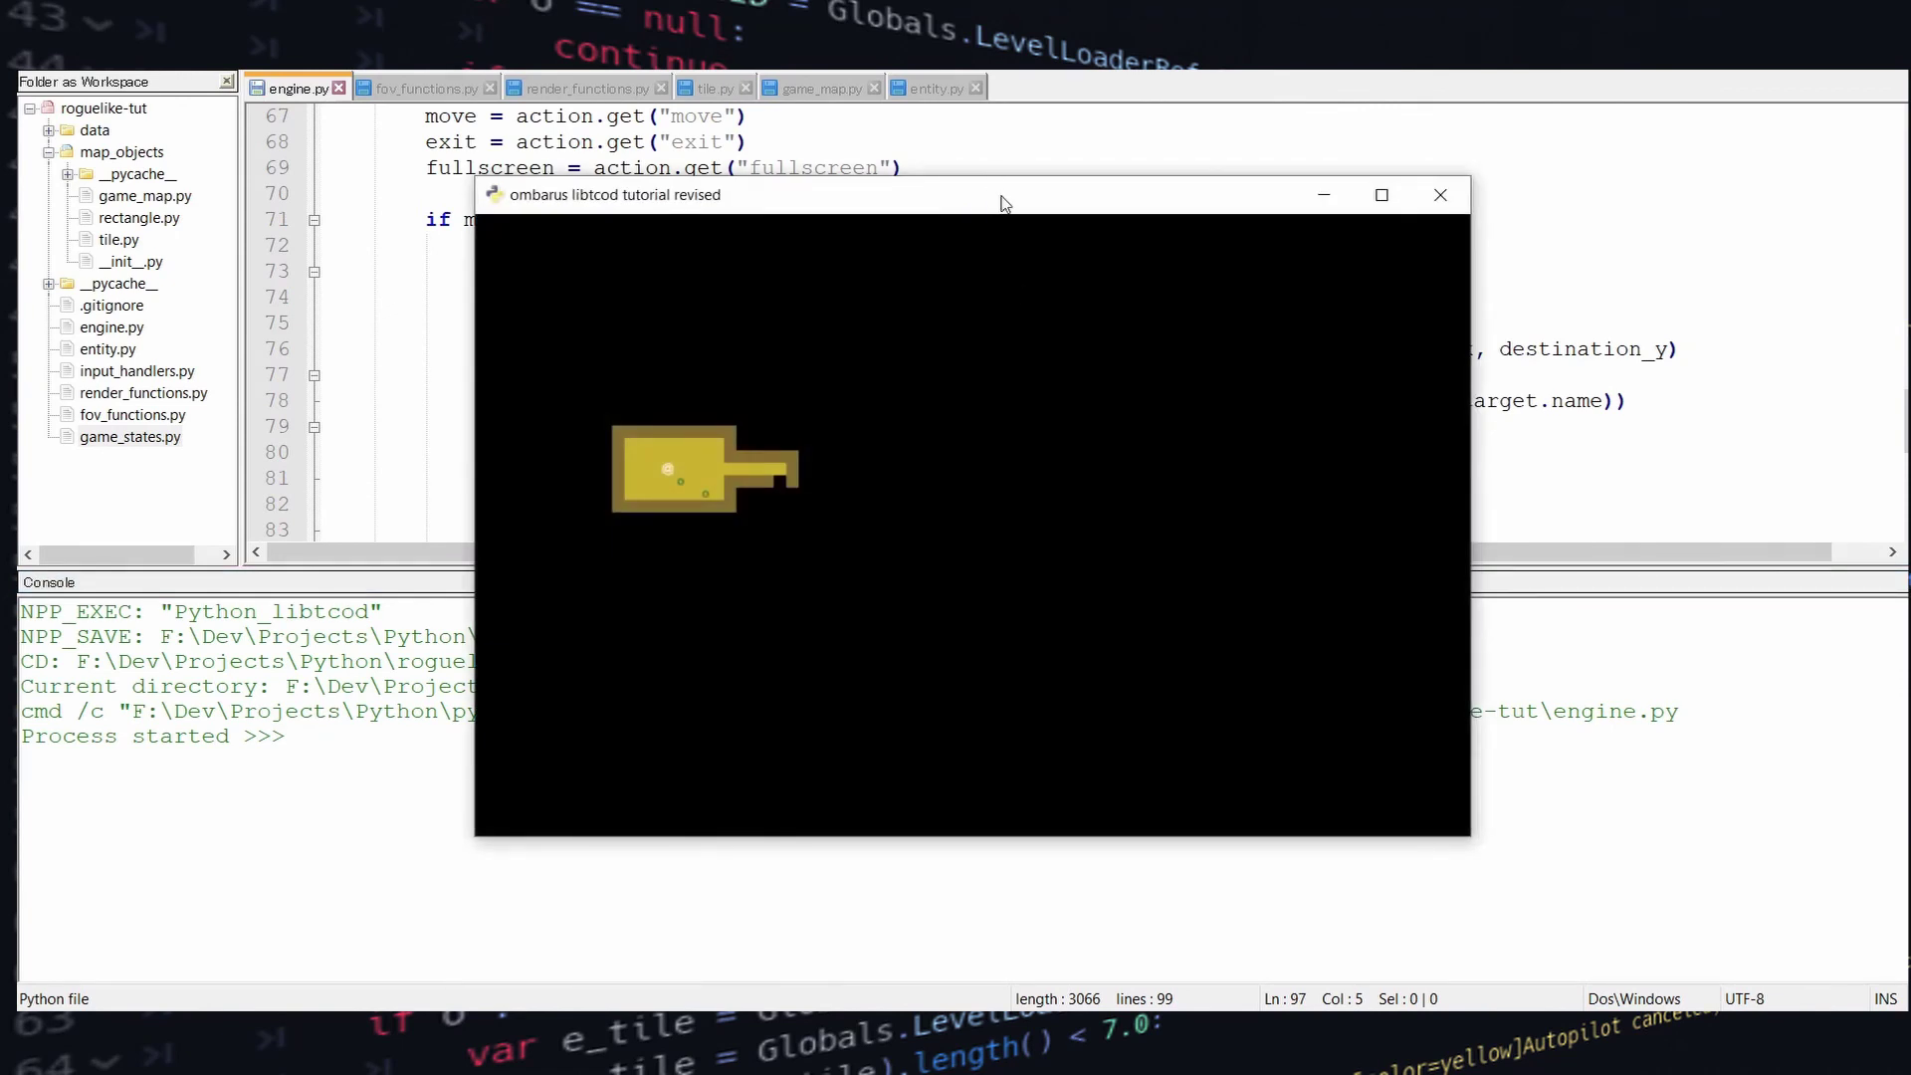
pyautogui.moveTo(1005, 209); pyautogui.dragTo(1021, 70)
pyautogui.press('Right')
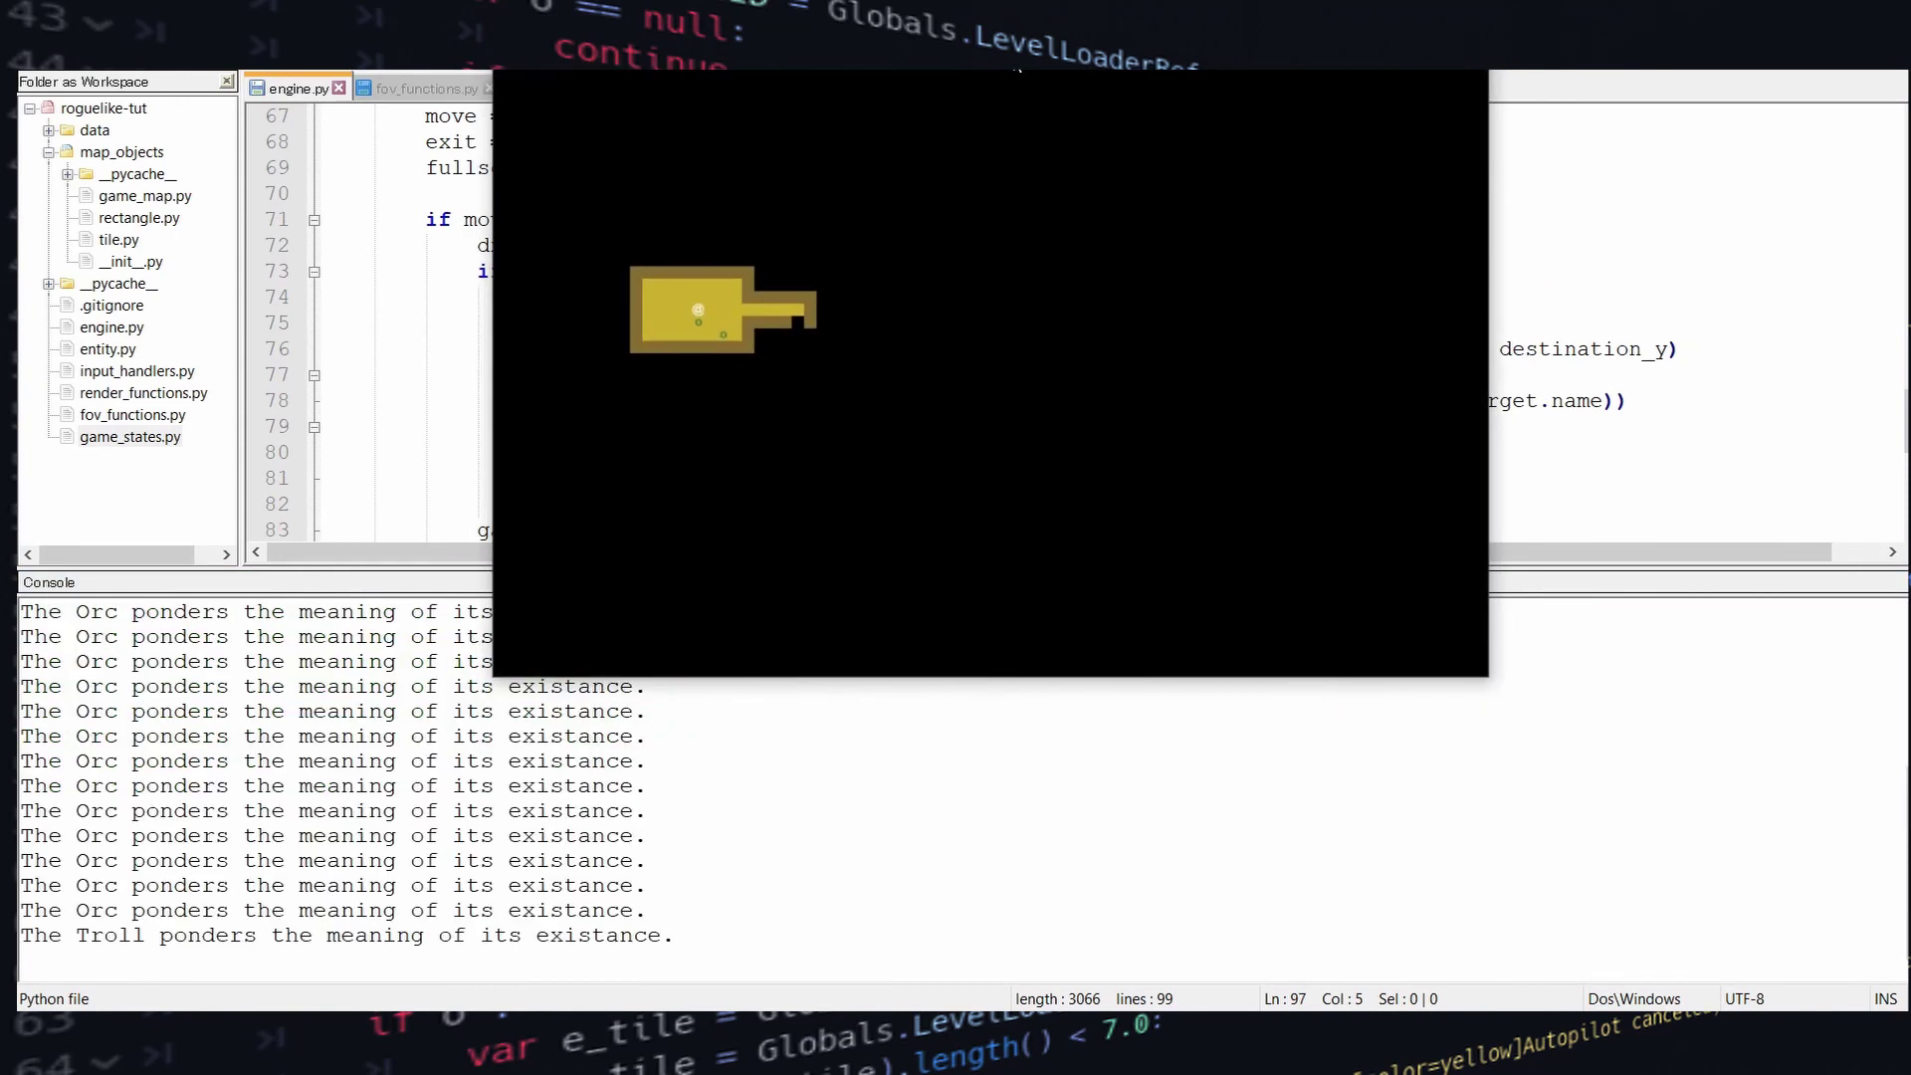
pyautogui.press('Right')
pyautogui.press('Right')
pyautogui.press('Escape')
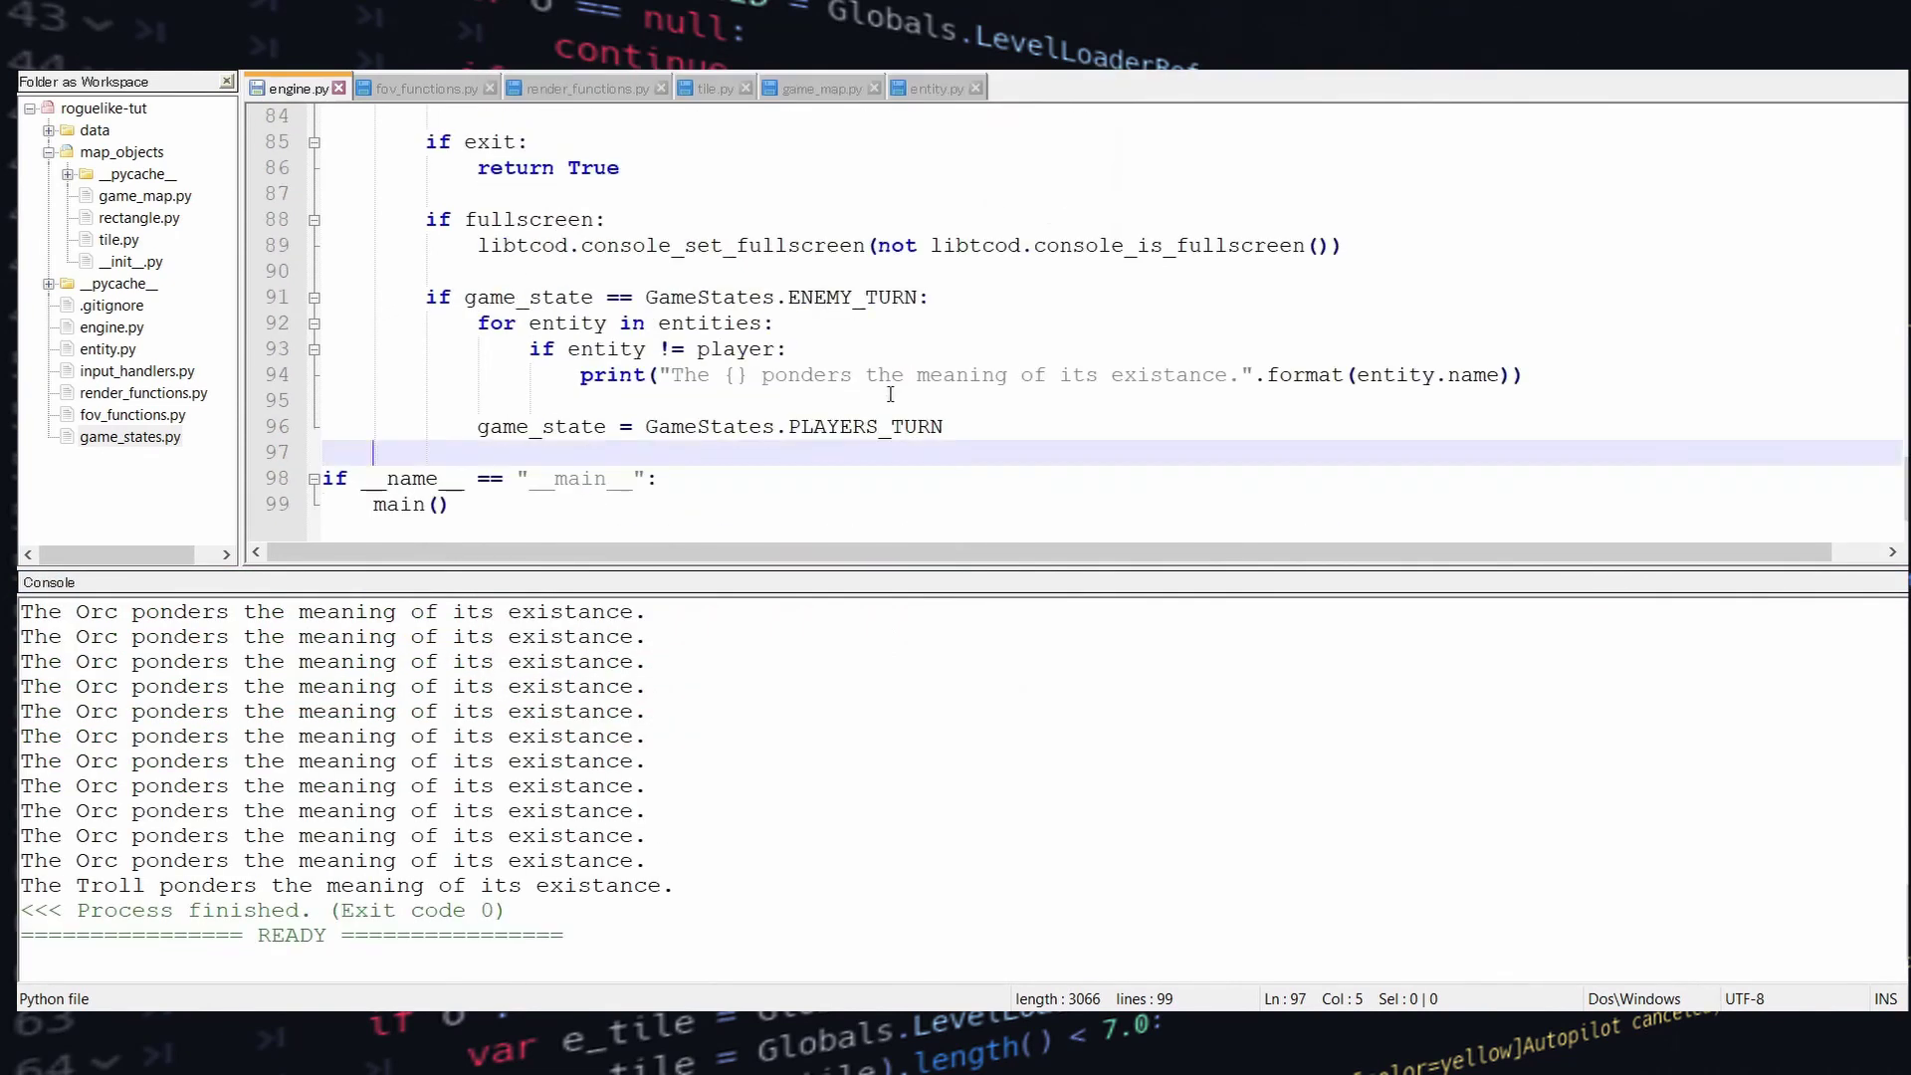
# Copy 'fov_map.fov[entity.y][entity.x]' from render_functions.py into line 93's player check
pyautogui.click(779, 350)
pyautogui.scroll(3, 1045, 373)
pyautogui.scroll(-3, 1015, 314)
pyautogui.click(415, 91)
pyautogui.click(814, 91)
pyautogui.scroll(10, 1044, 328)
pyautogui.scroll(-3, 1045, 328)
pyautogui.hotkey('ctrl', '`')
pyautogui.scroll(-3, 780, 510)
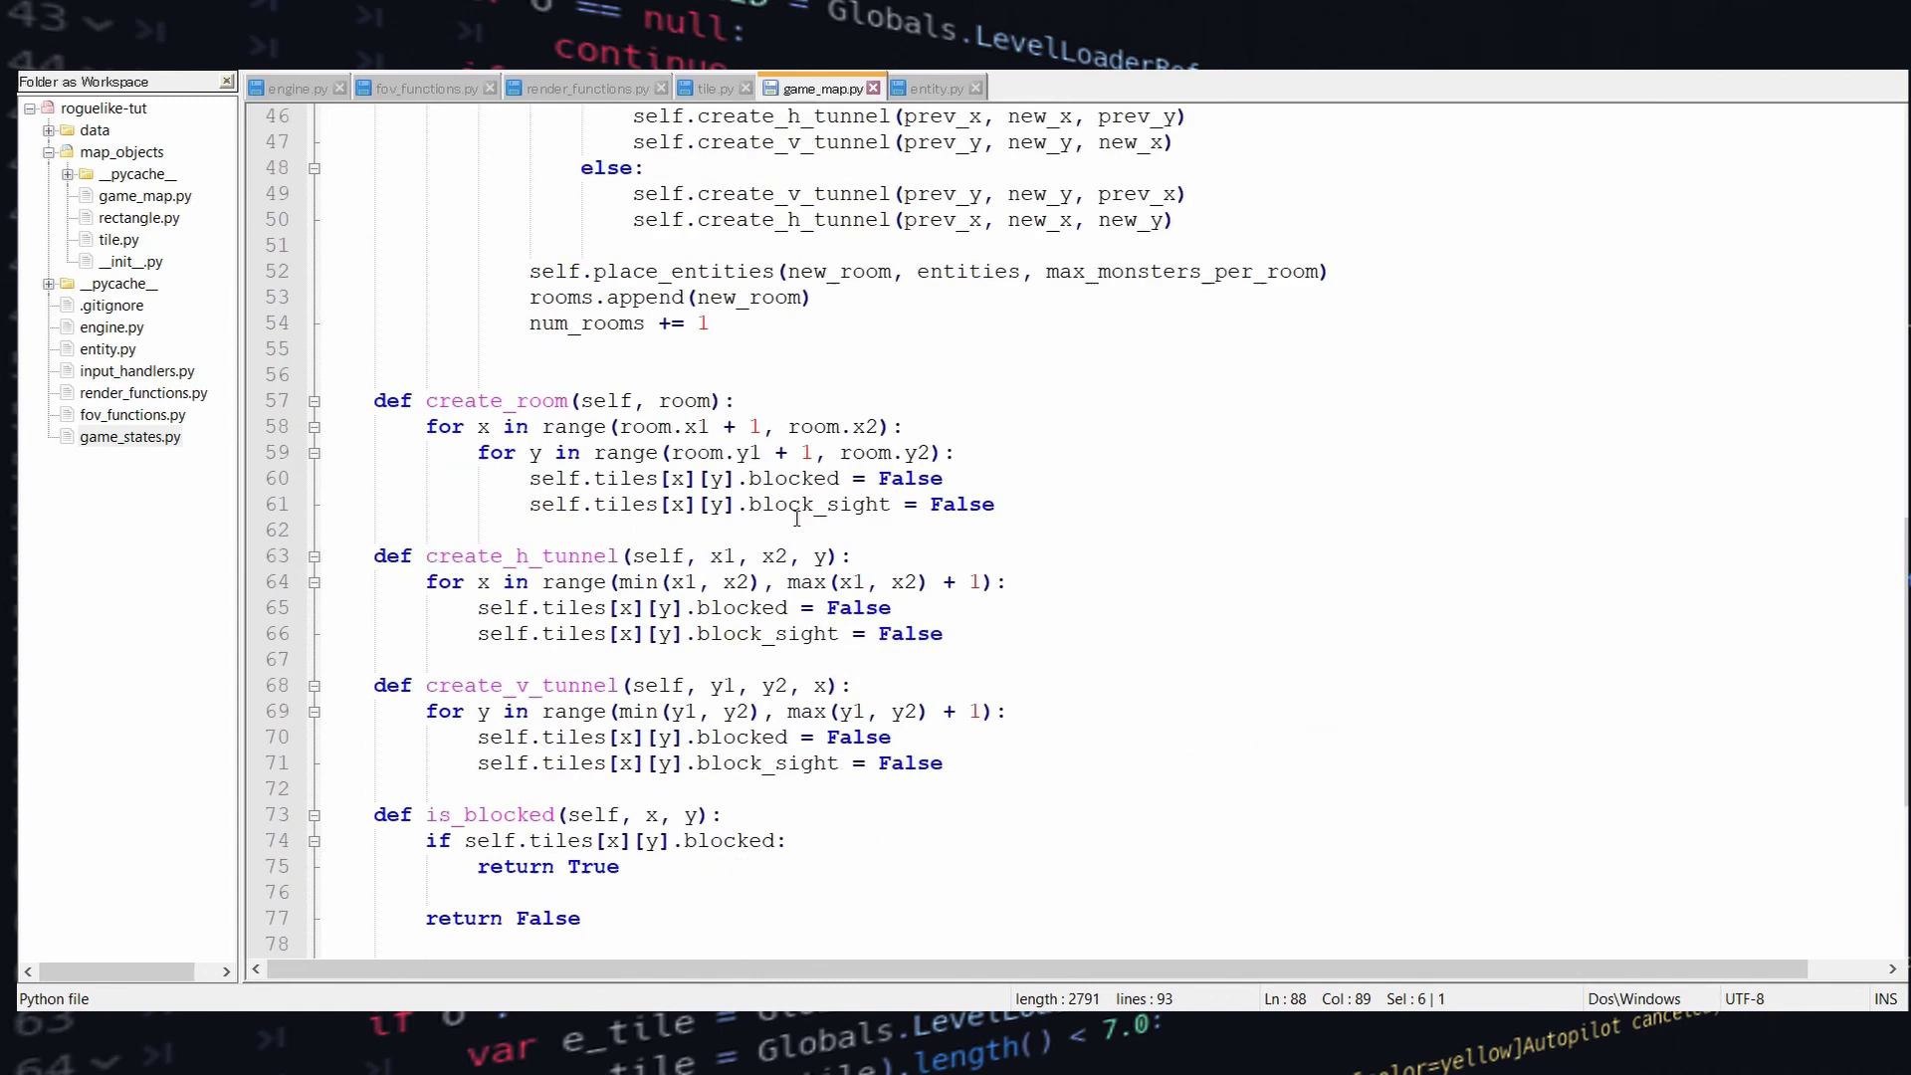
pyautogui.scroll(-5, 779, 511)
pyautogui.scroll(1, 780, 512)
pyautogui.scroll(2, 779, 510)
pyautogui.click(587, 89)
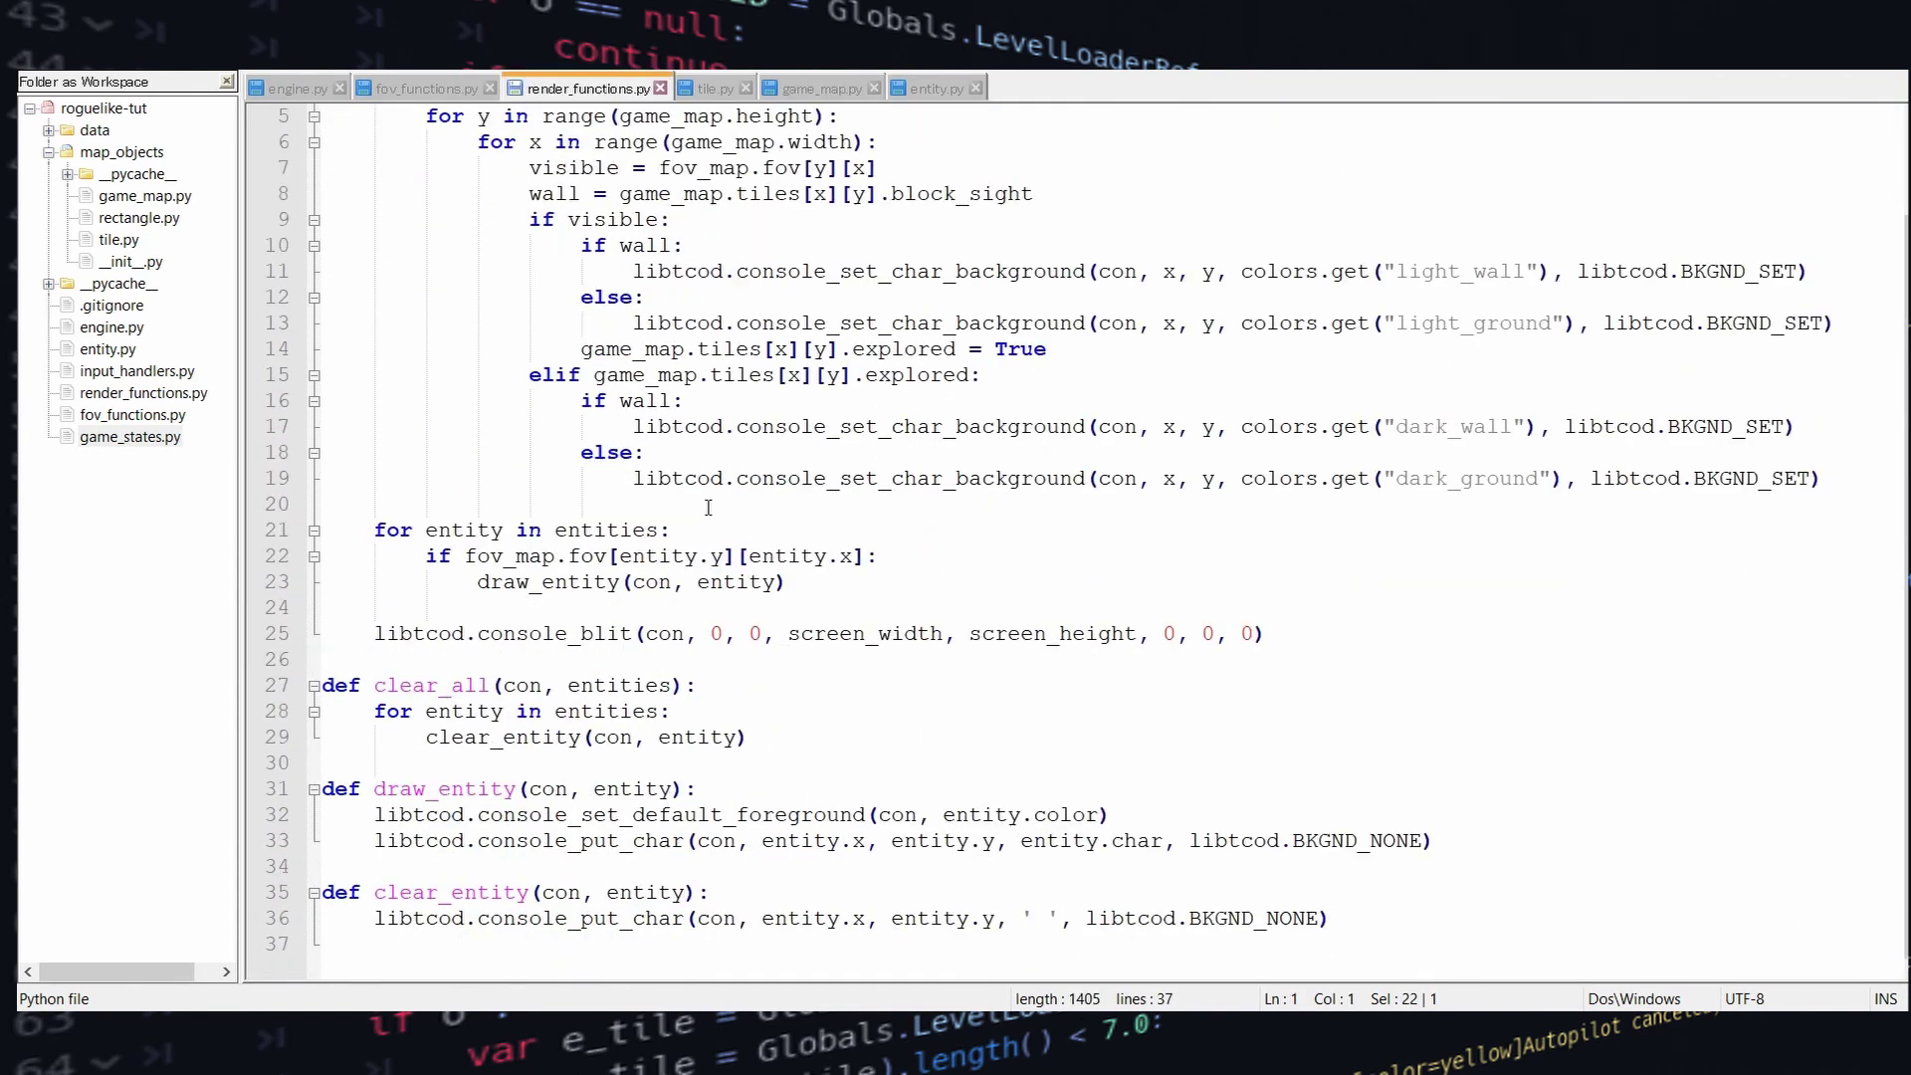
pyautogui.click(662, 864)
pyautogui.scroll(2, 719, 866)
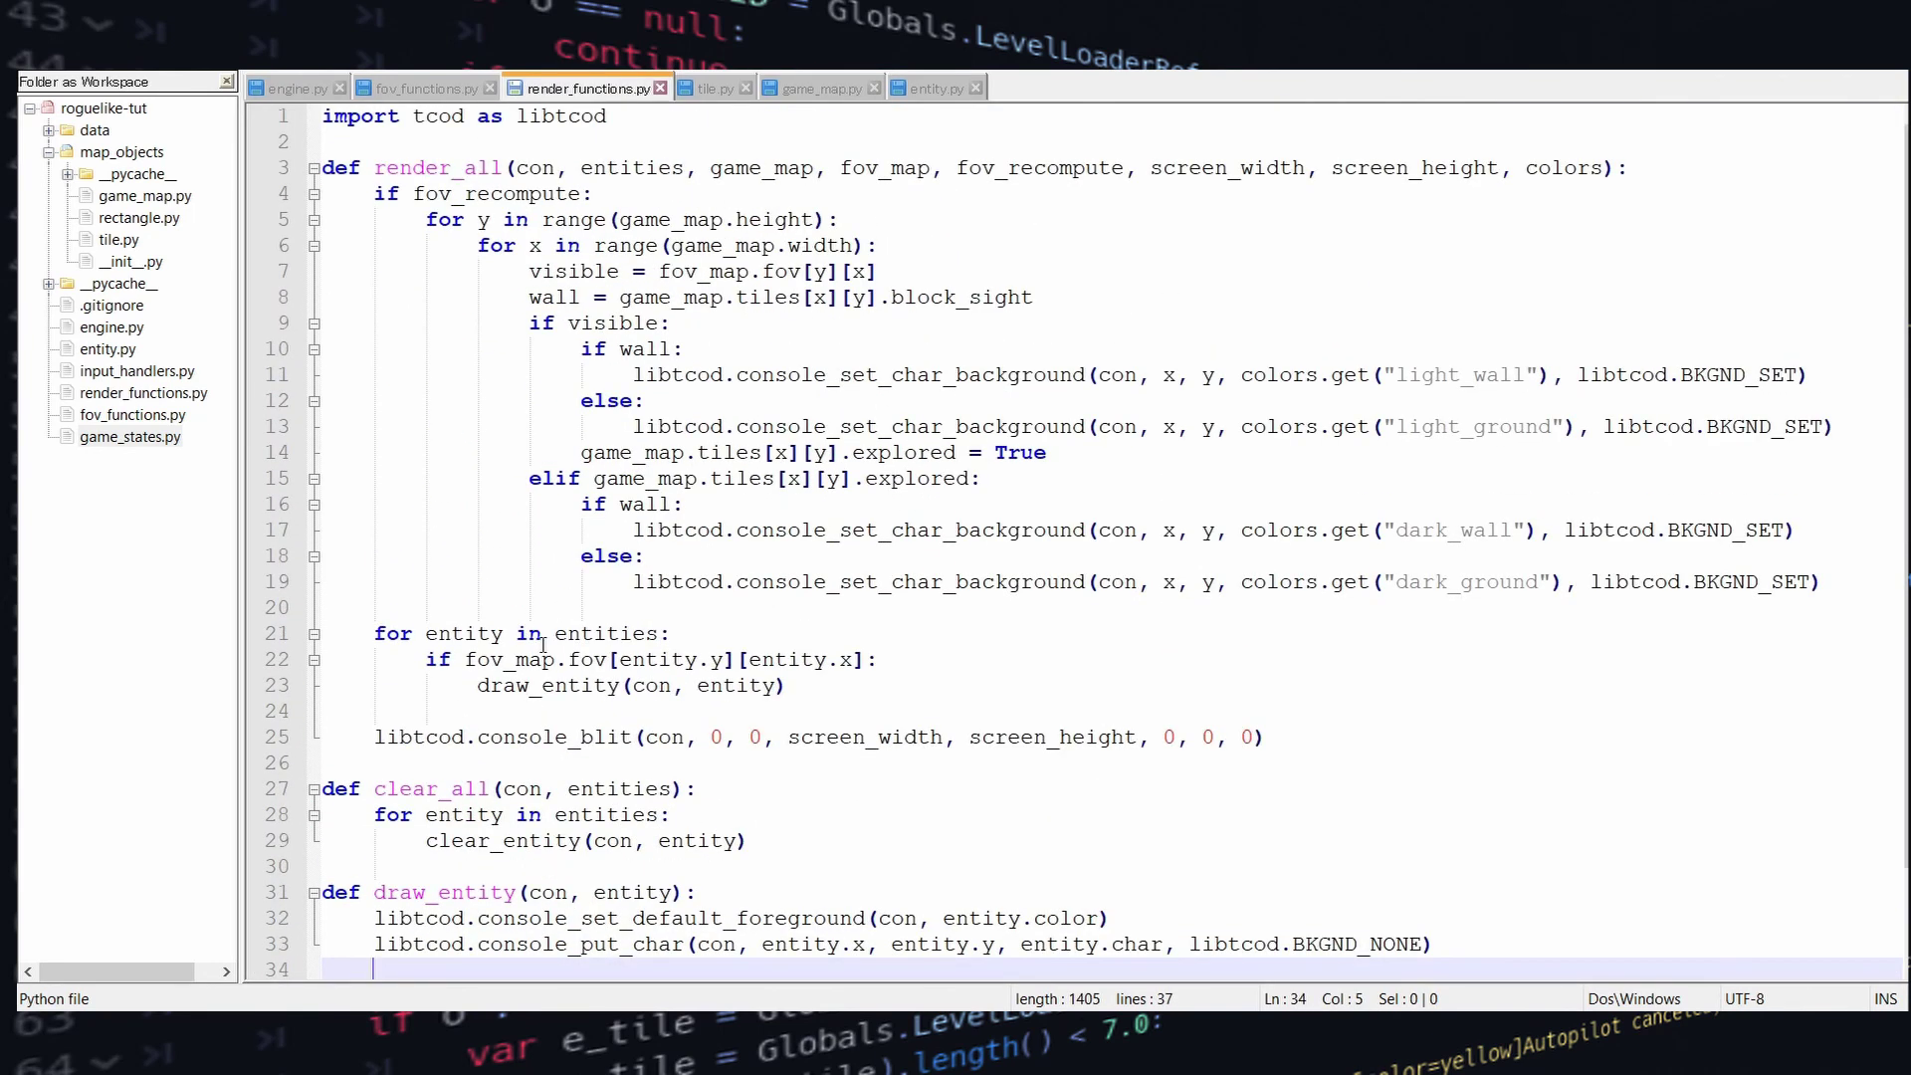
pyautogui.moveTo(427, 659); pyautogui.dragTo(913, 657)
pyautogui.hotkey('ctrl', 'c')
pyautogui.click(255, 92)
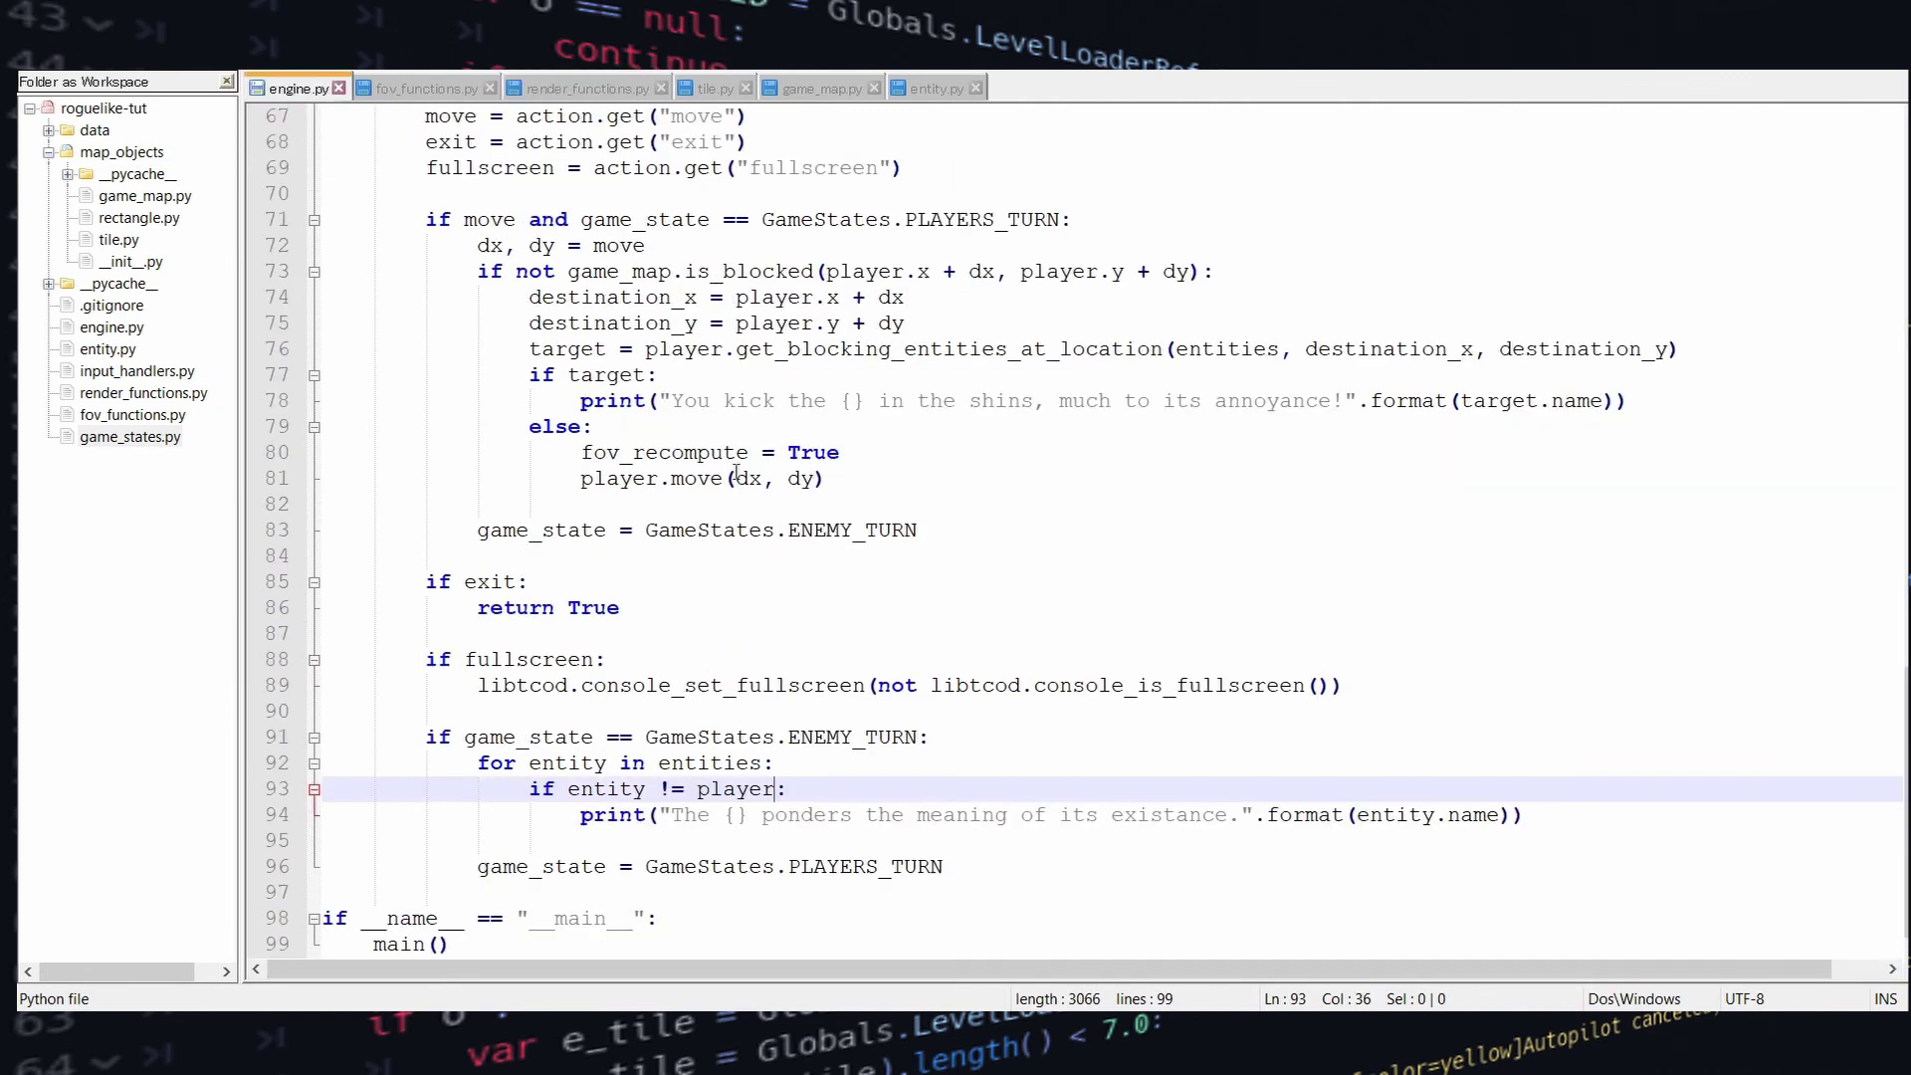
pyautogui.write('and')
pyautogui.hotkey('ctrl', 'v')
# Remove the stray 'if' and doubled colon on line 93, then rerun the game
pyautogui.doubleClick(851, 788)
pyautogui.press('Delete')
pyautogui.press('Delete')
pyautogui.hotkey('ctrl', 'F6')
pyautogui.scroll(-2, 982, 441)
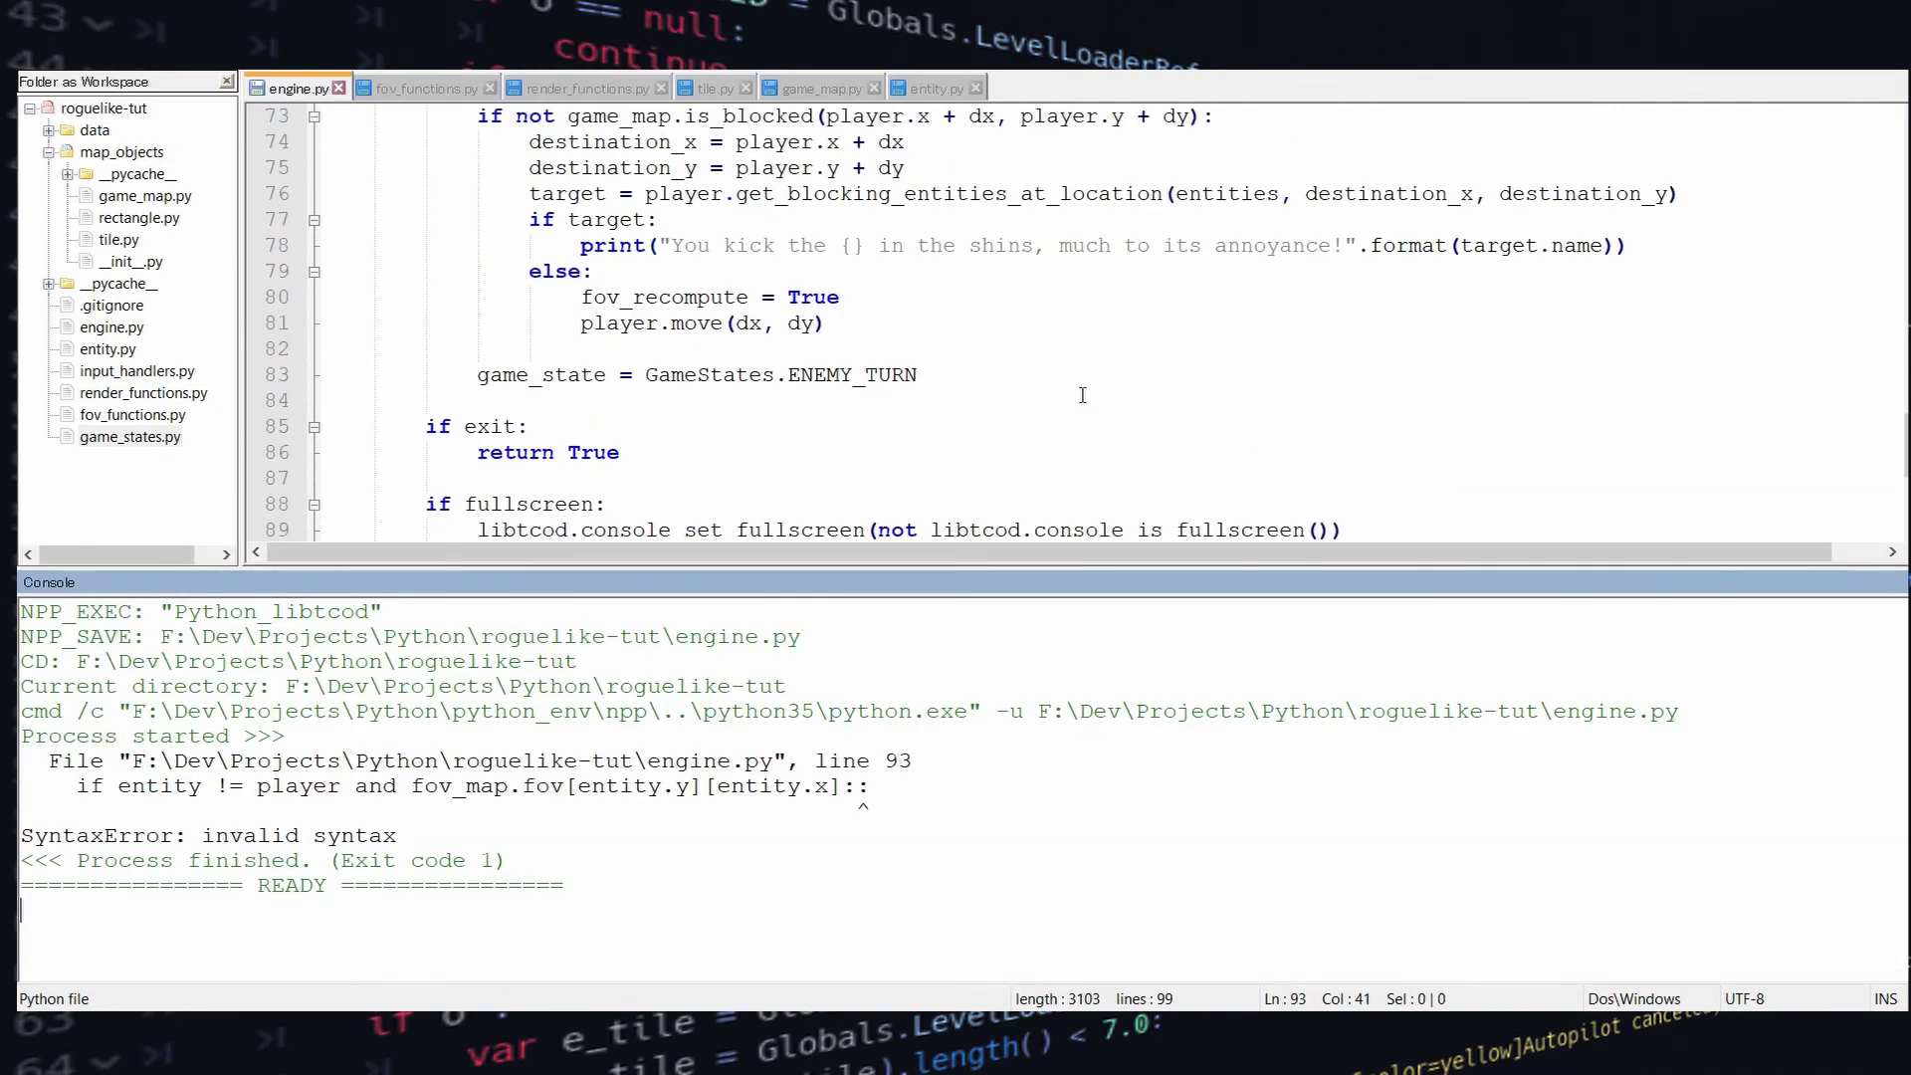
pyautogui.scroll(-2, 983, 441)
pyautogui.click(1239, 476)
pyautogui.press('Delete')
pyautogui.hotkey('ctrl', 'F6')
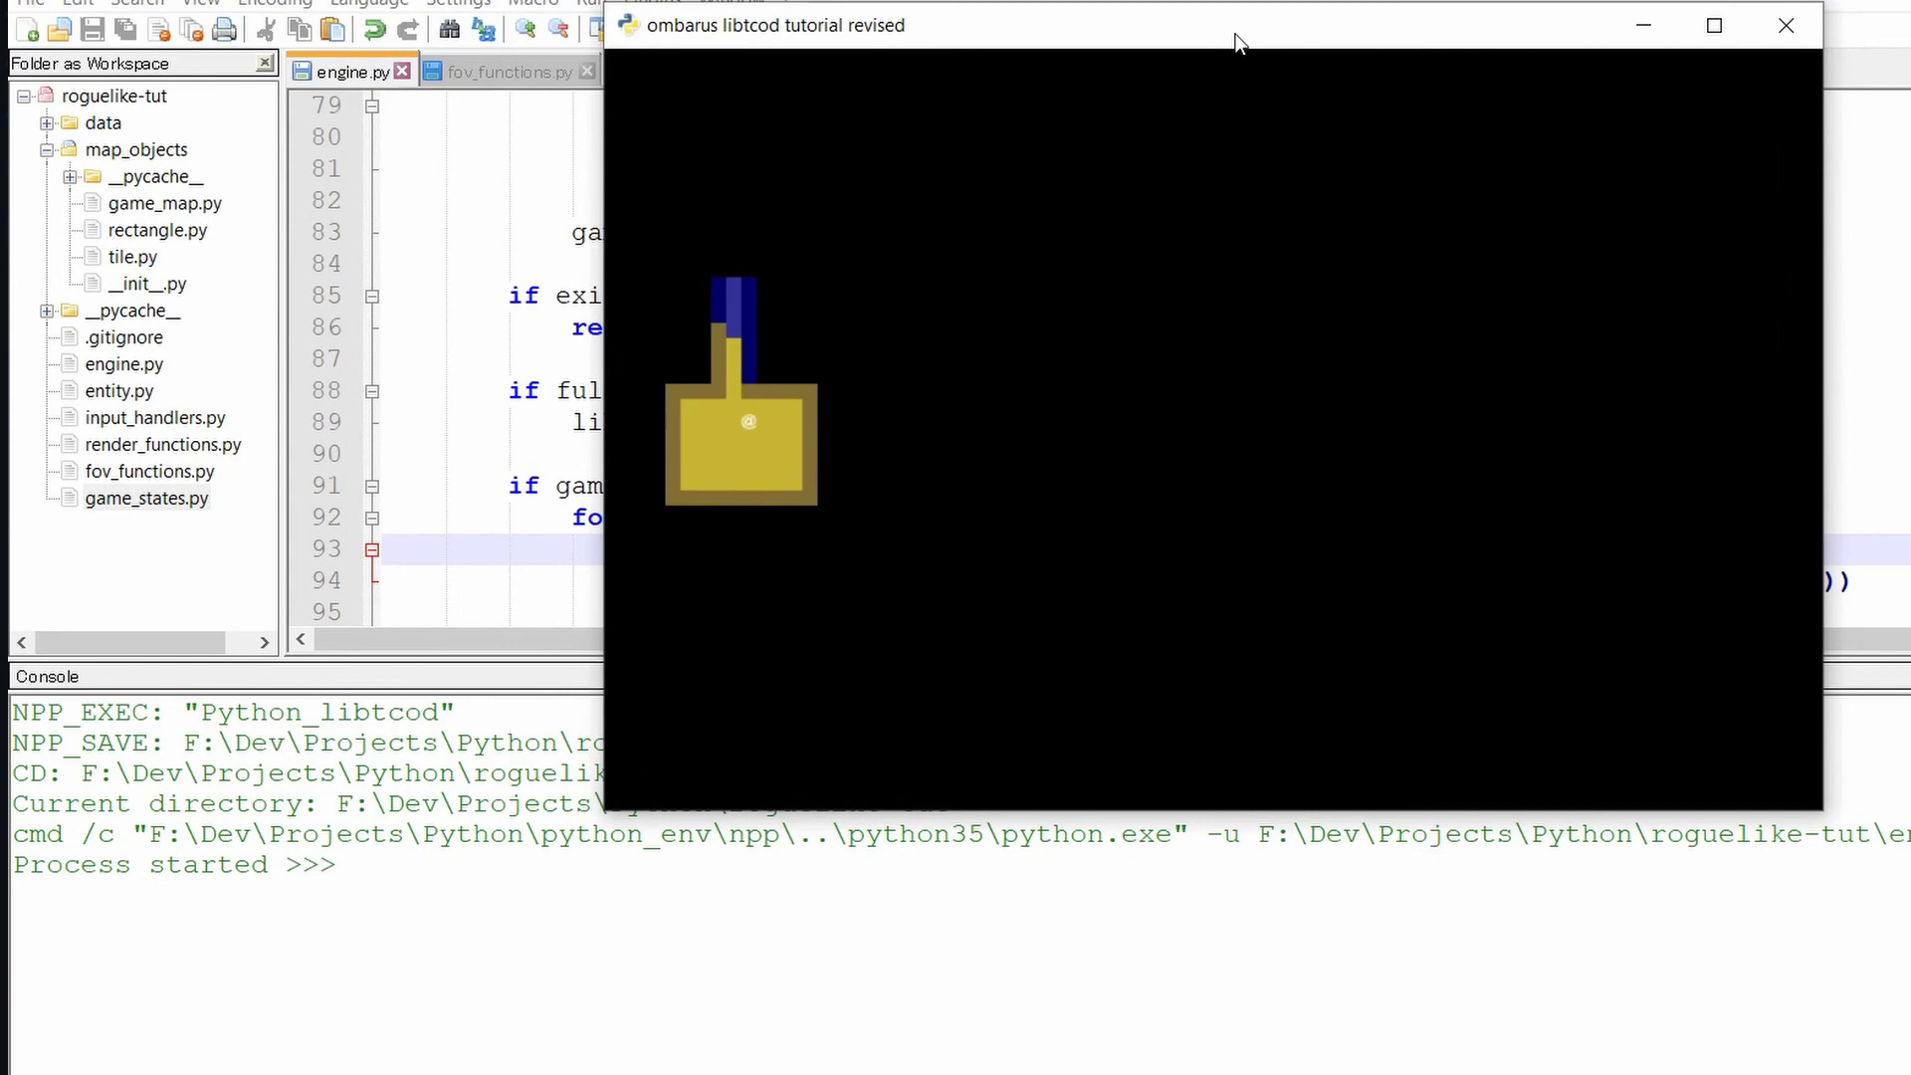
# Walk the player up the corridor and around the first room
pyautogui.press('Left')
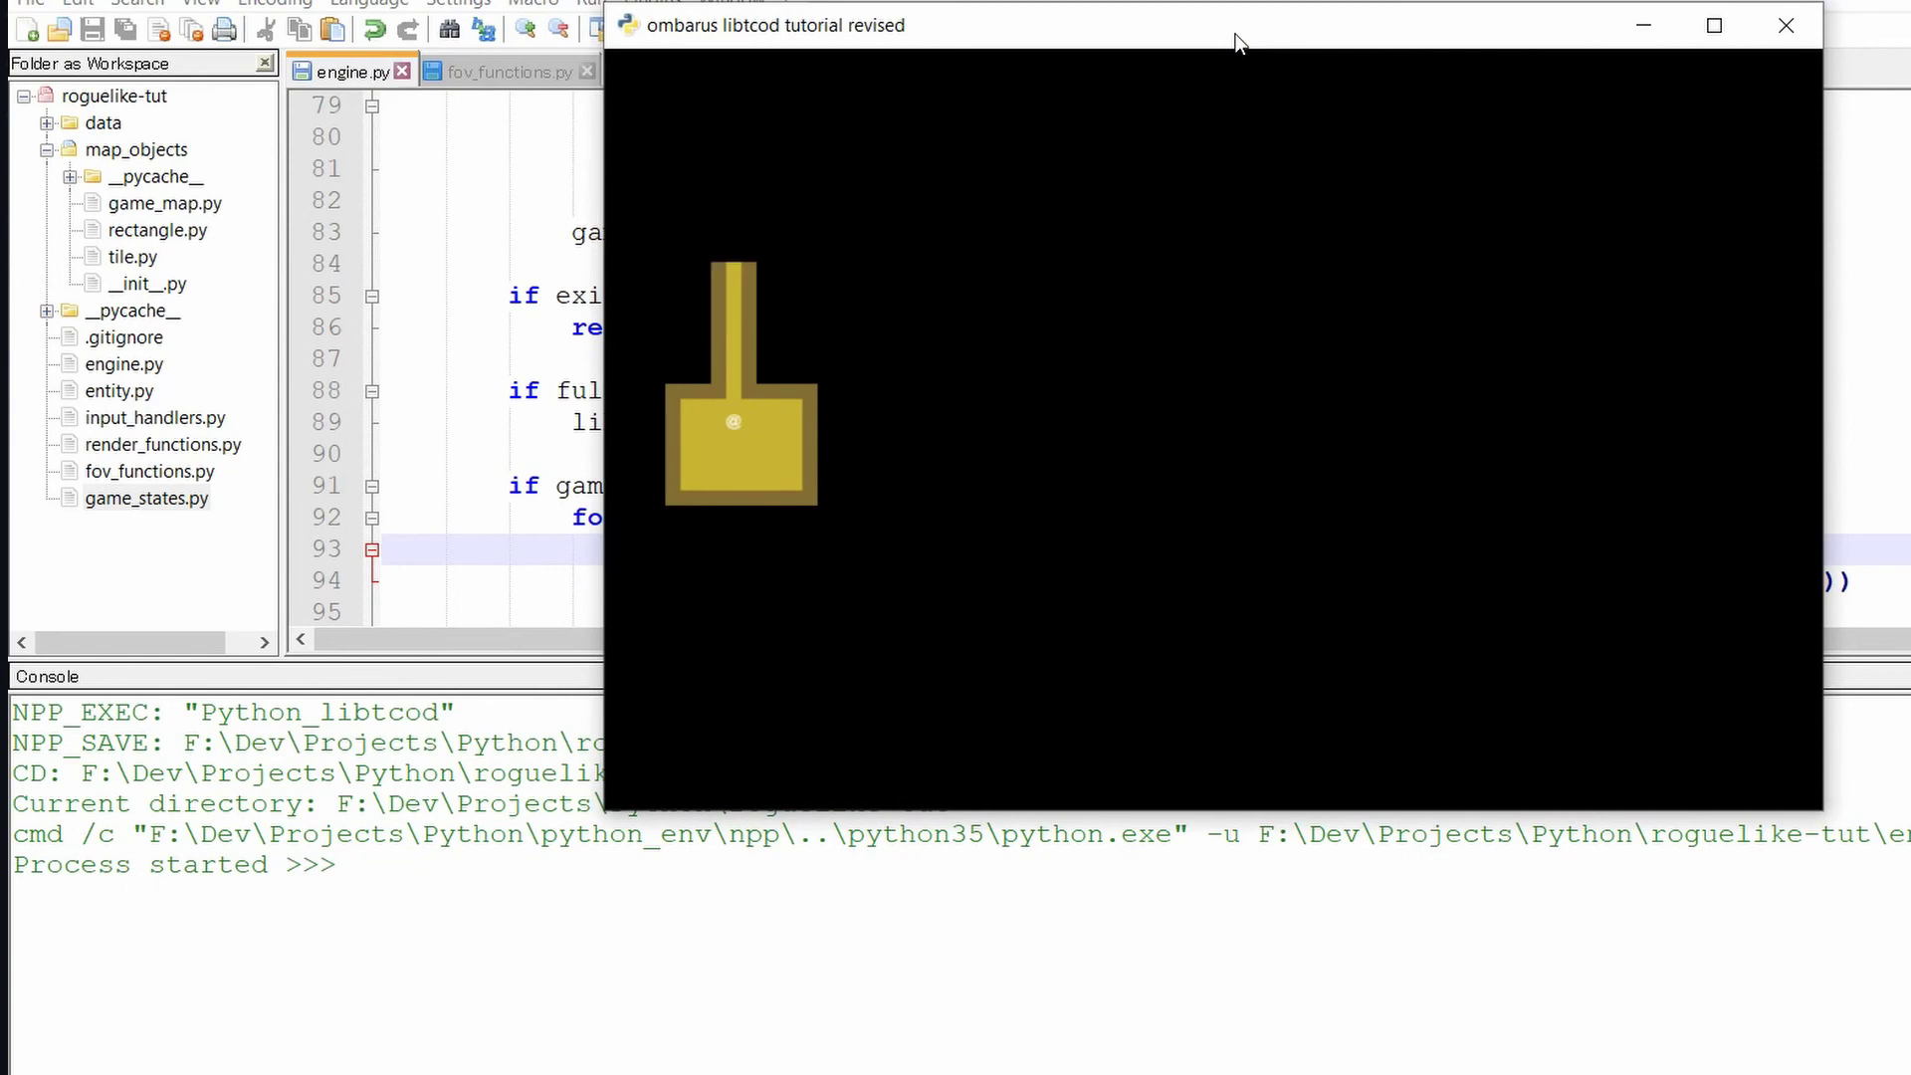
pyautogui.press('Up')
pyautogui.press('Up')
pyautogui.press('Up')
pyautogui.press('Up')
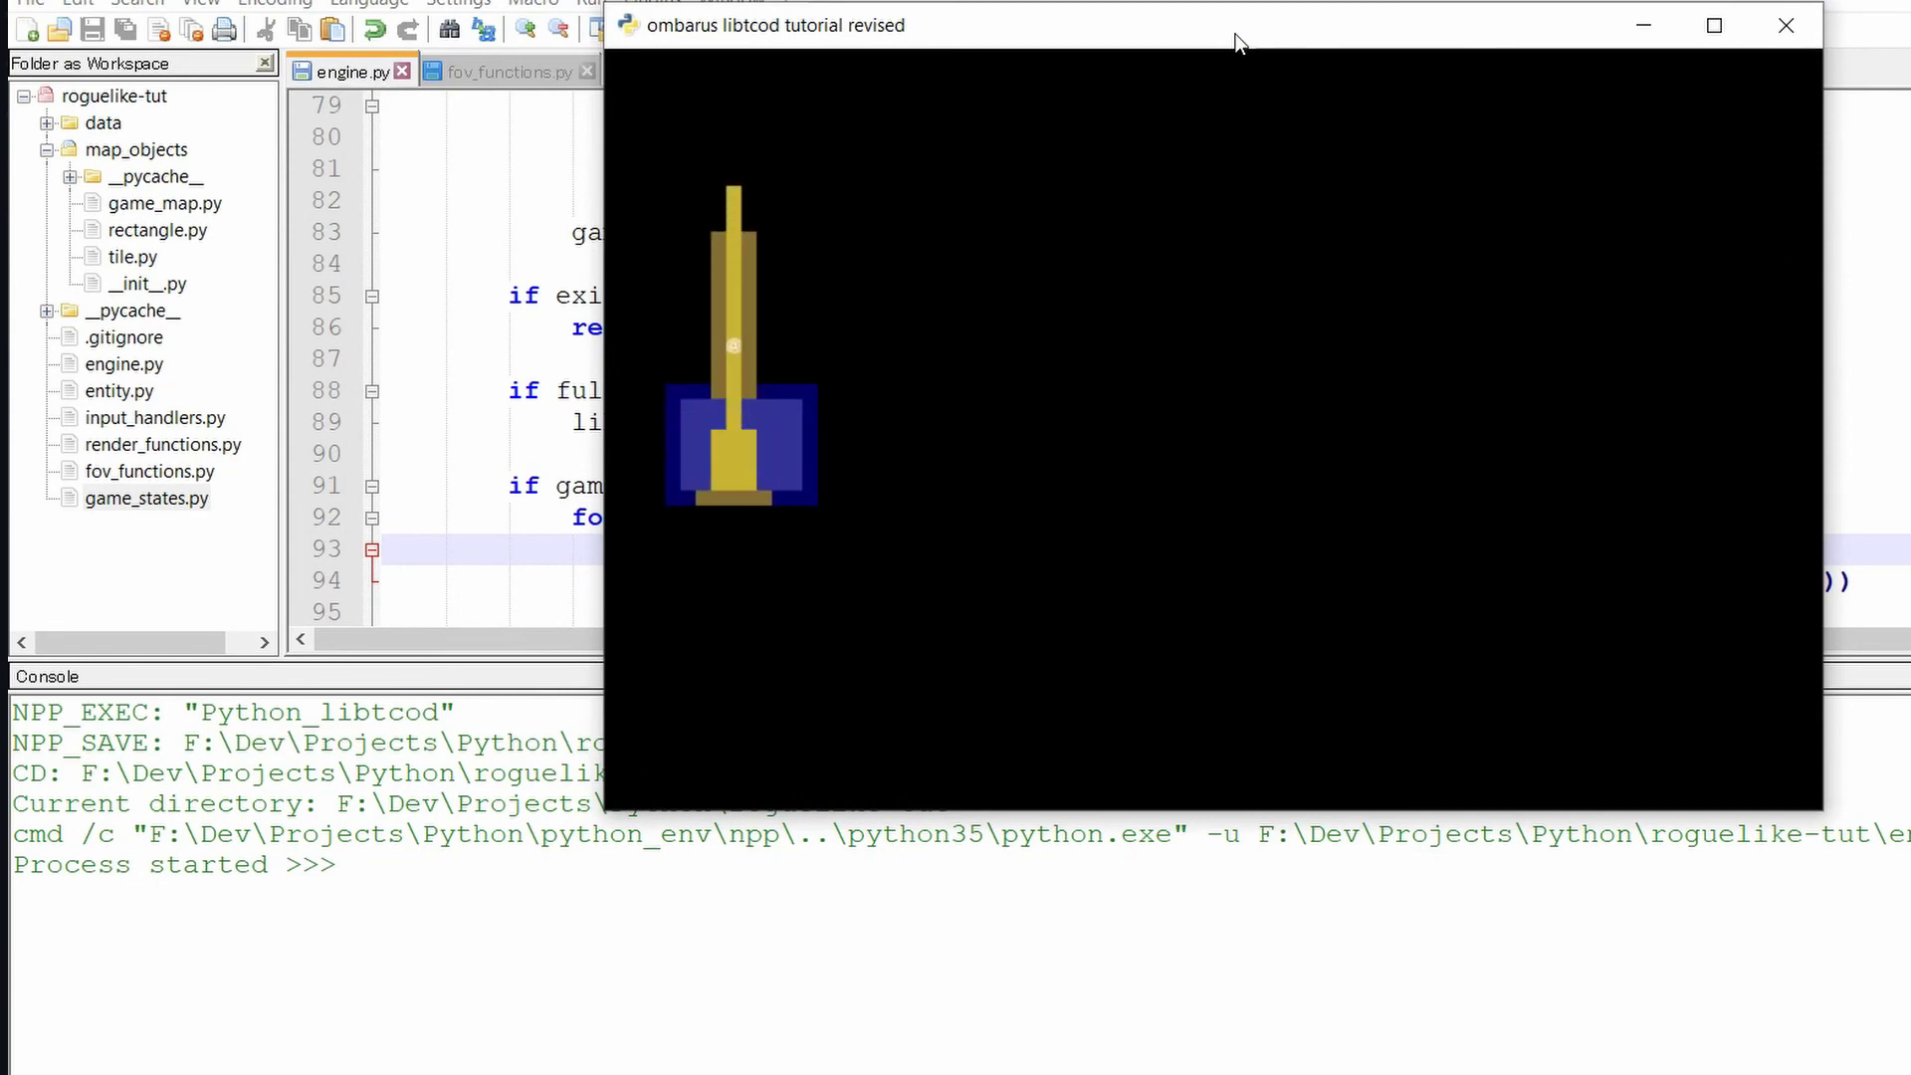
pyautogui.press('Up')
pyautogui.press('Up')
pyautogui.press('Up')
pyautogui.press('Up')
pyautogui.press('Up')
pyautogui.press('Up')
pyautogui.press('Up')
pyautogui.press('Up')
pyautogui.press('Up')
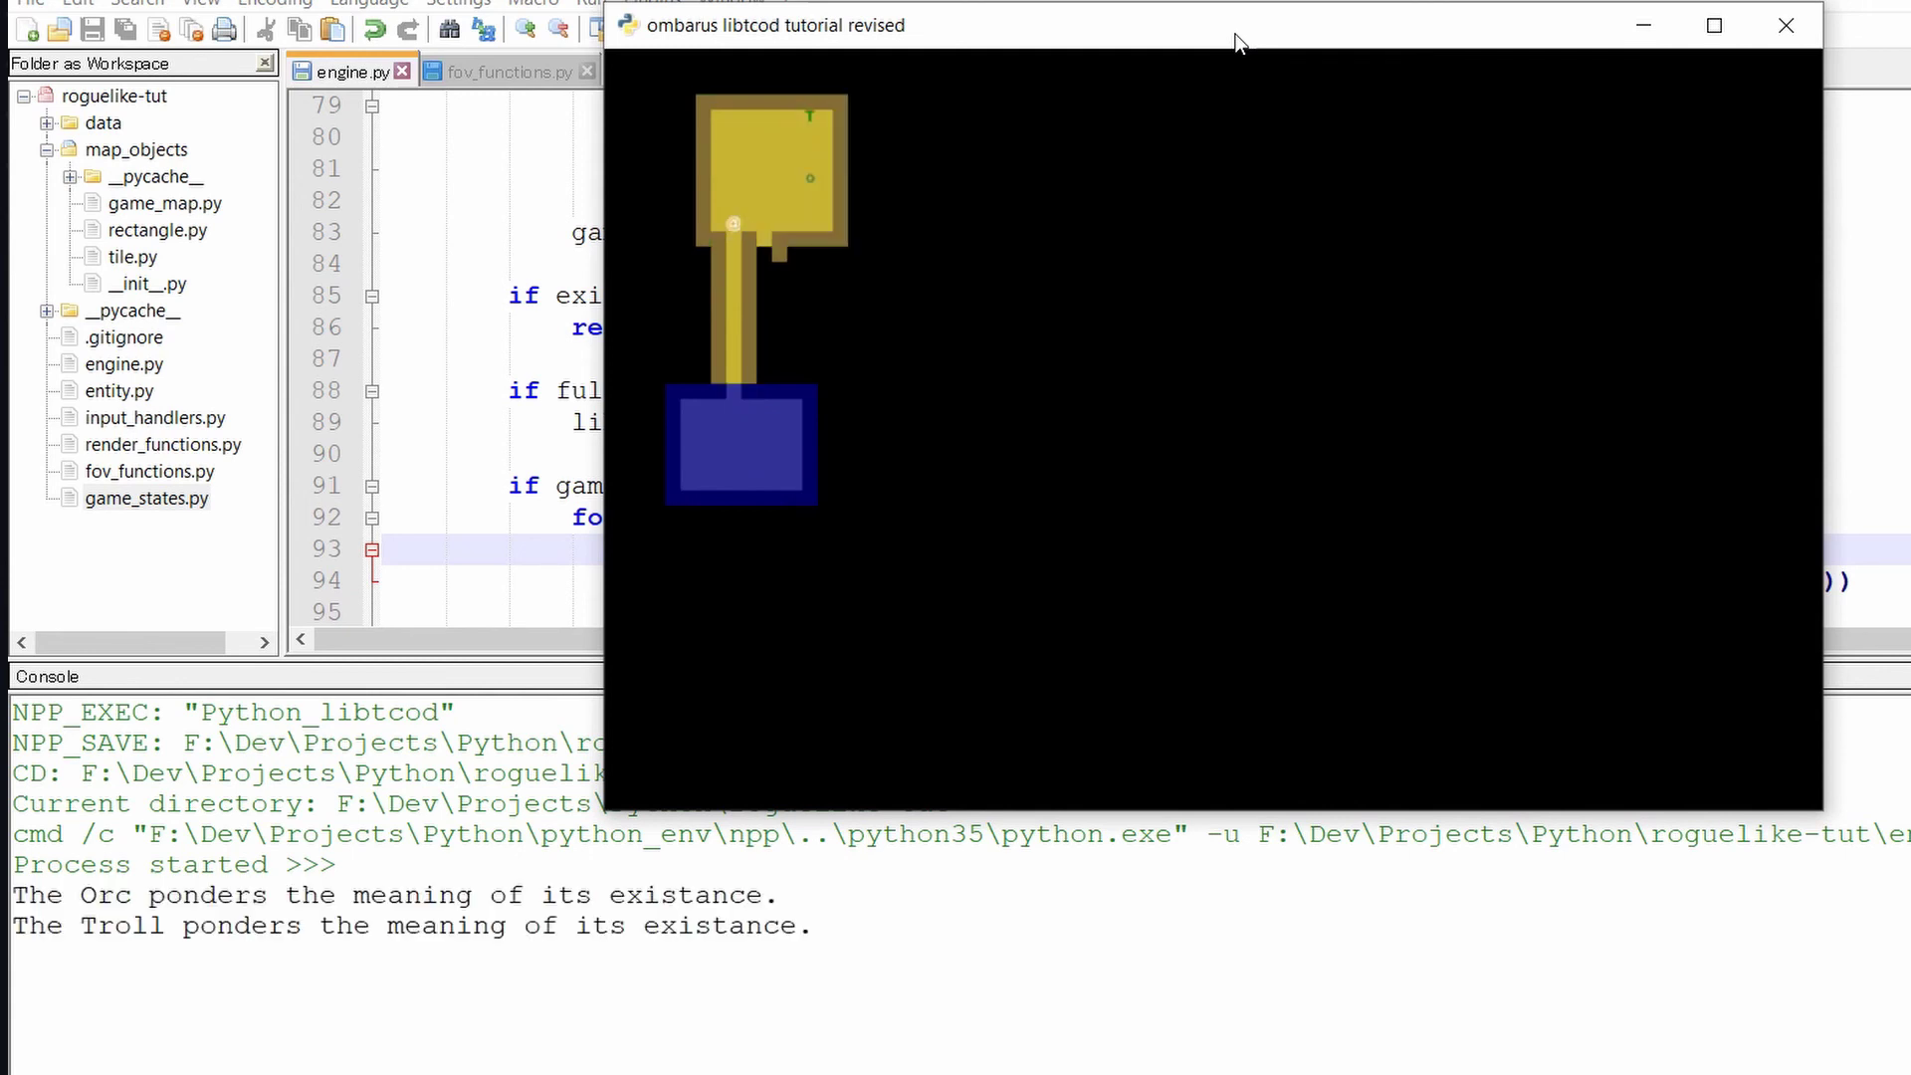
pyautogui.press('Up')
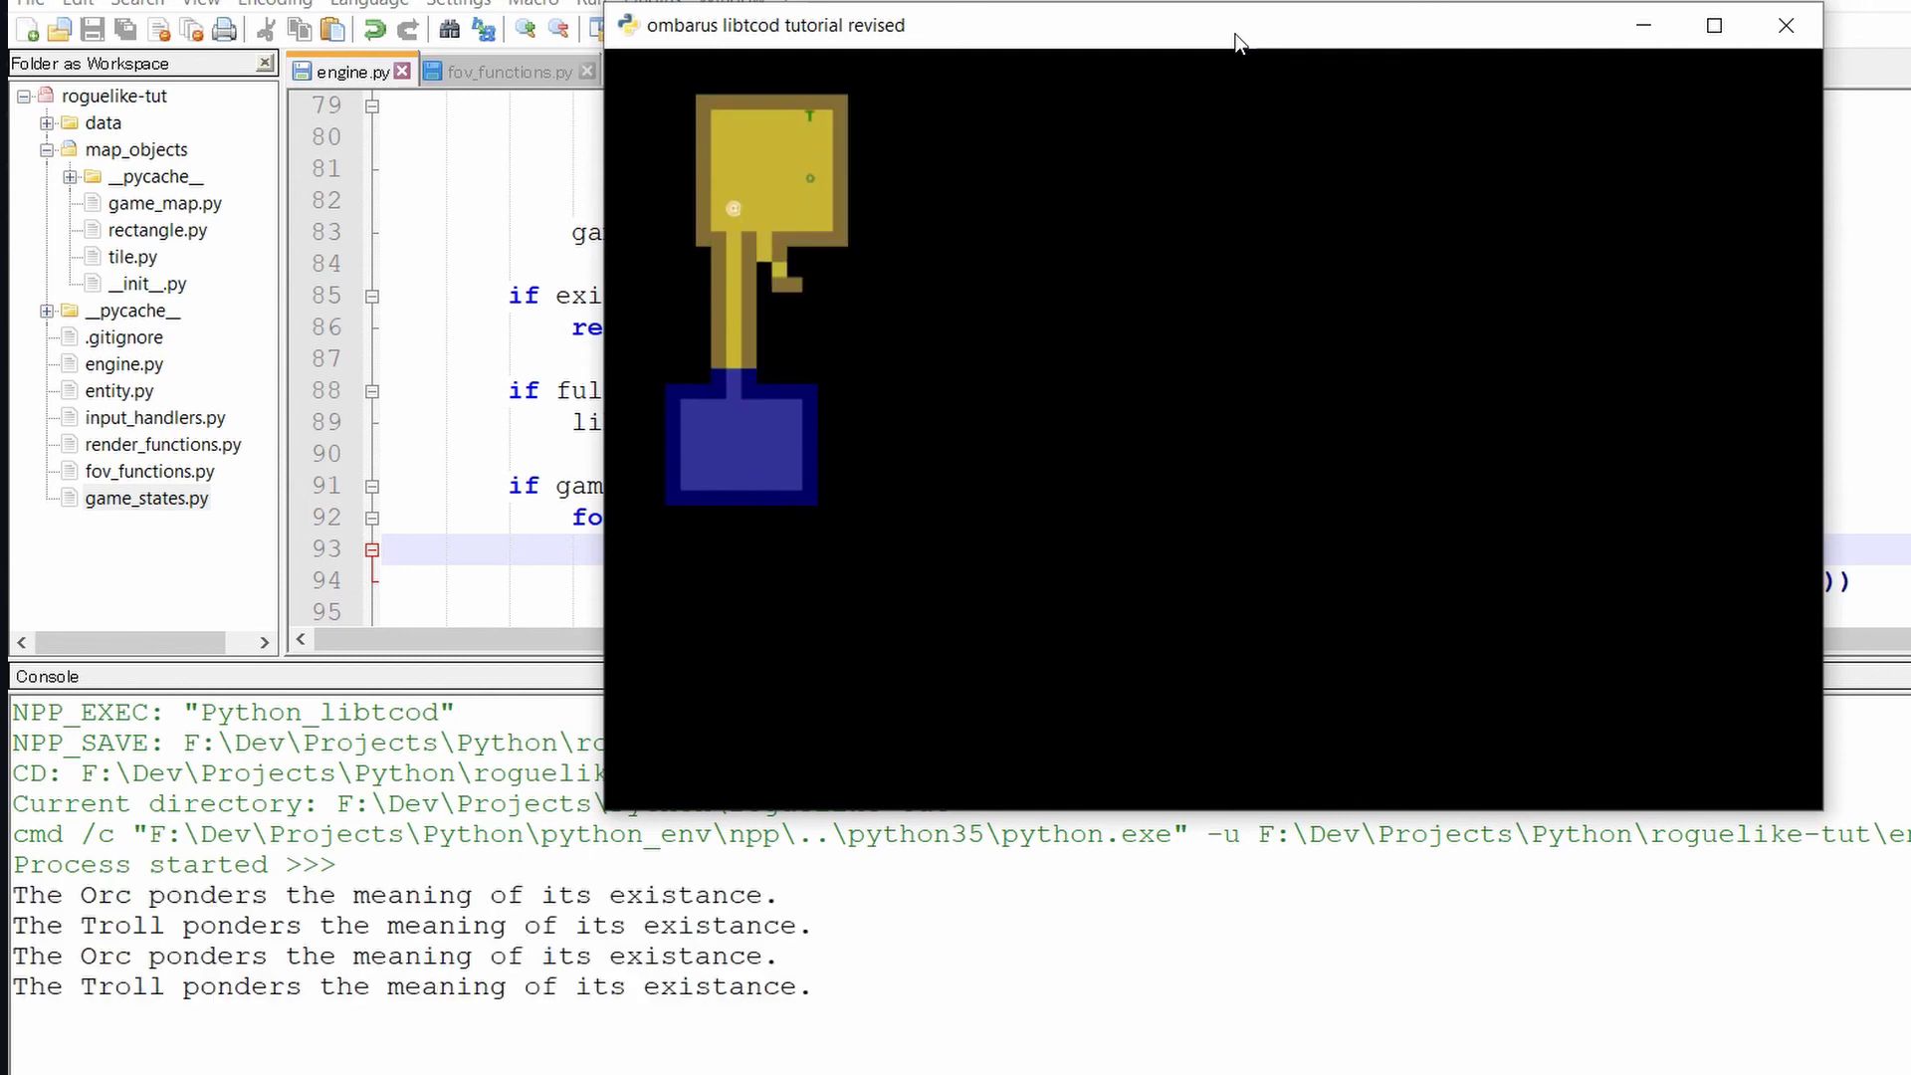
pyautogui.press('Up')
pyautogui.press('Right')
pyautogui.press('Down')
pyautogui.press('Right')
pyautogui.press('Right')
pyautogui.press('Right')
pyautogui.press('Left')
pyautogui.press('Left')
pyautogui.press('Left')
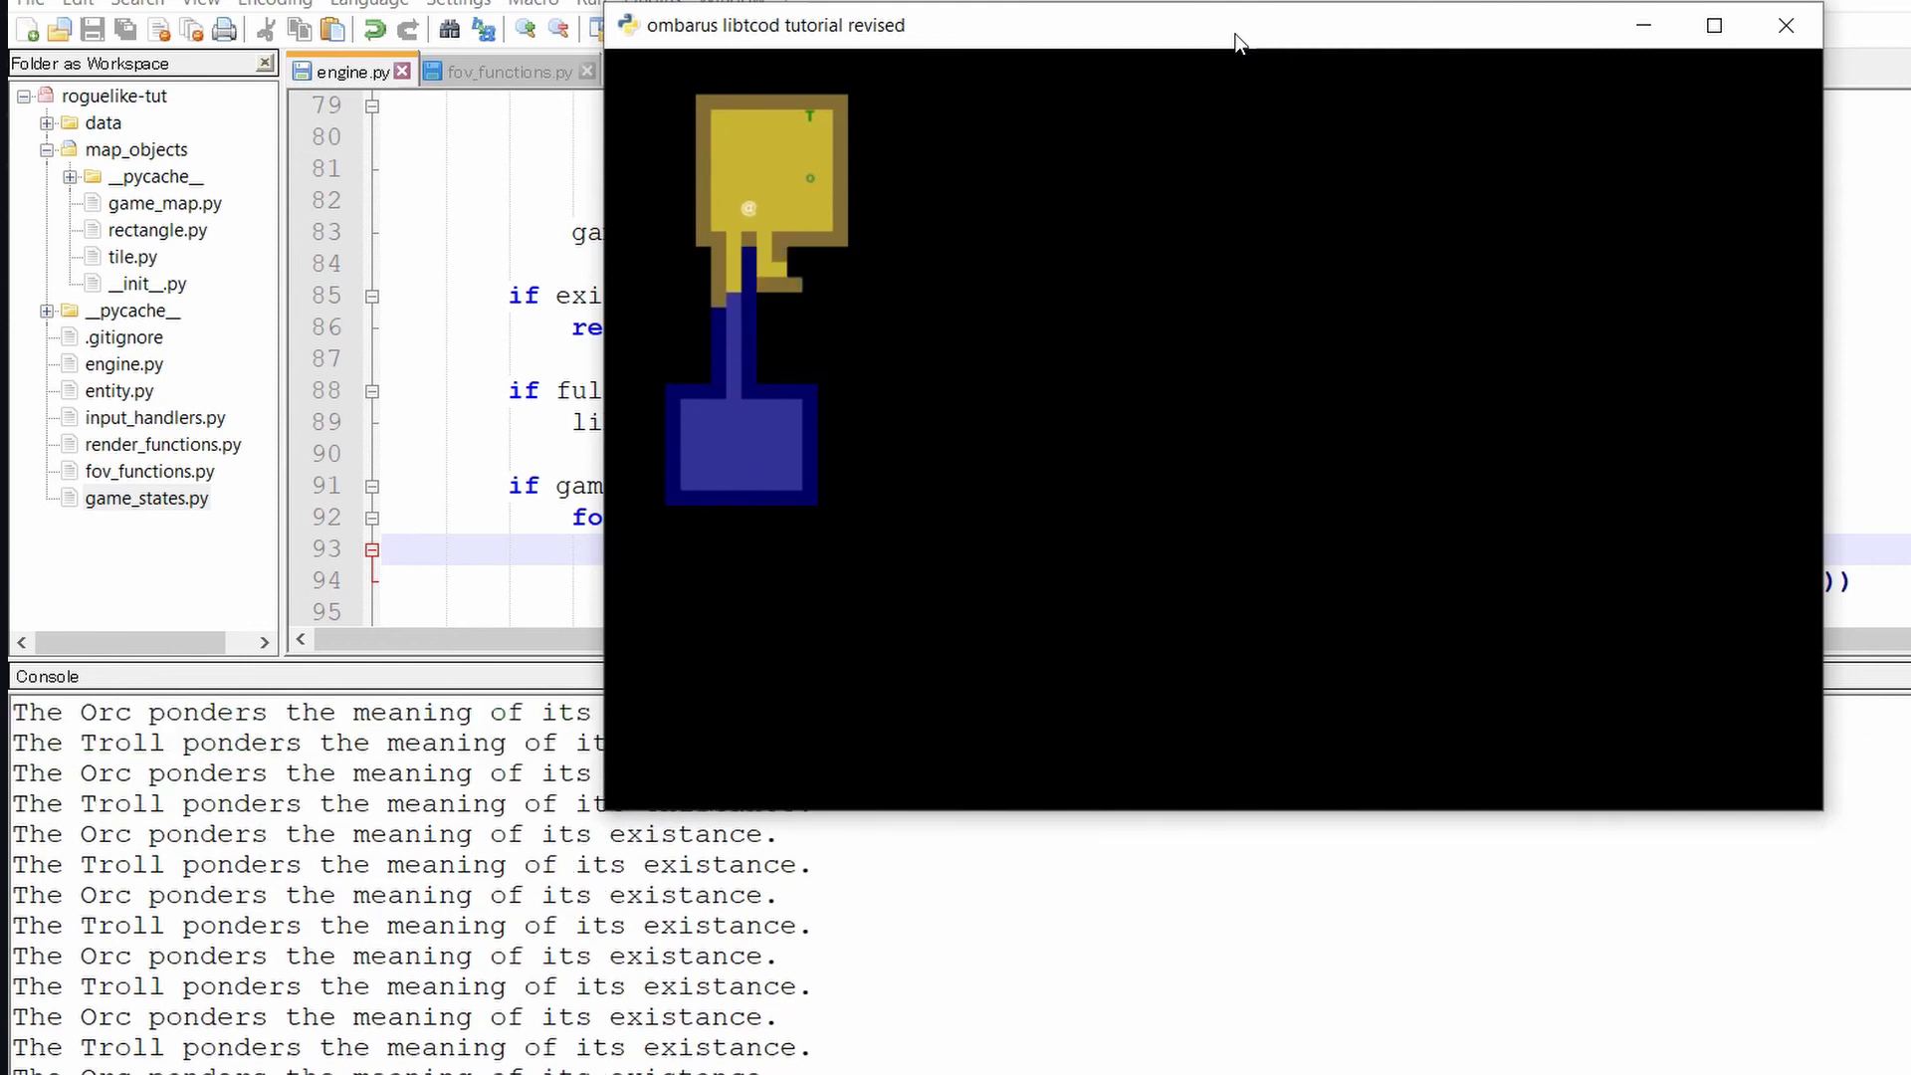
# Leave the room, walk east along the corridor, and explore the newly lit yellow room
pyautogui.press('Down')
pyautogui.press('Down')
pyautogui.press('Up')
pyautogui.press('Right')
pyautogui.press('Down')
pyautogui.press('Down')
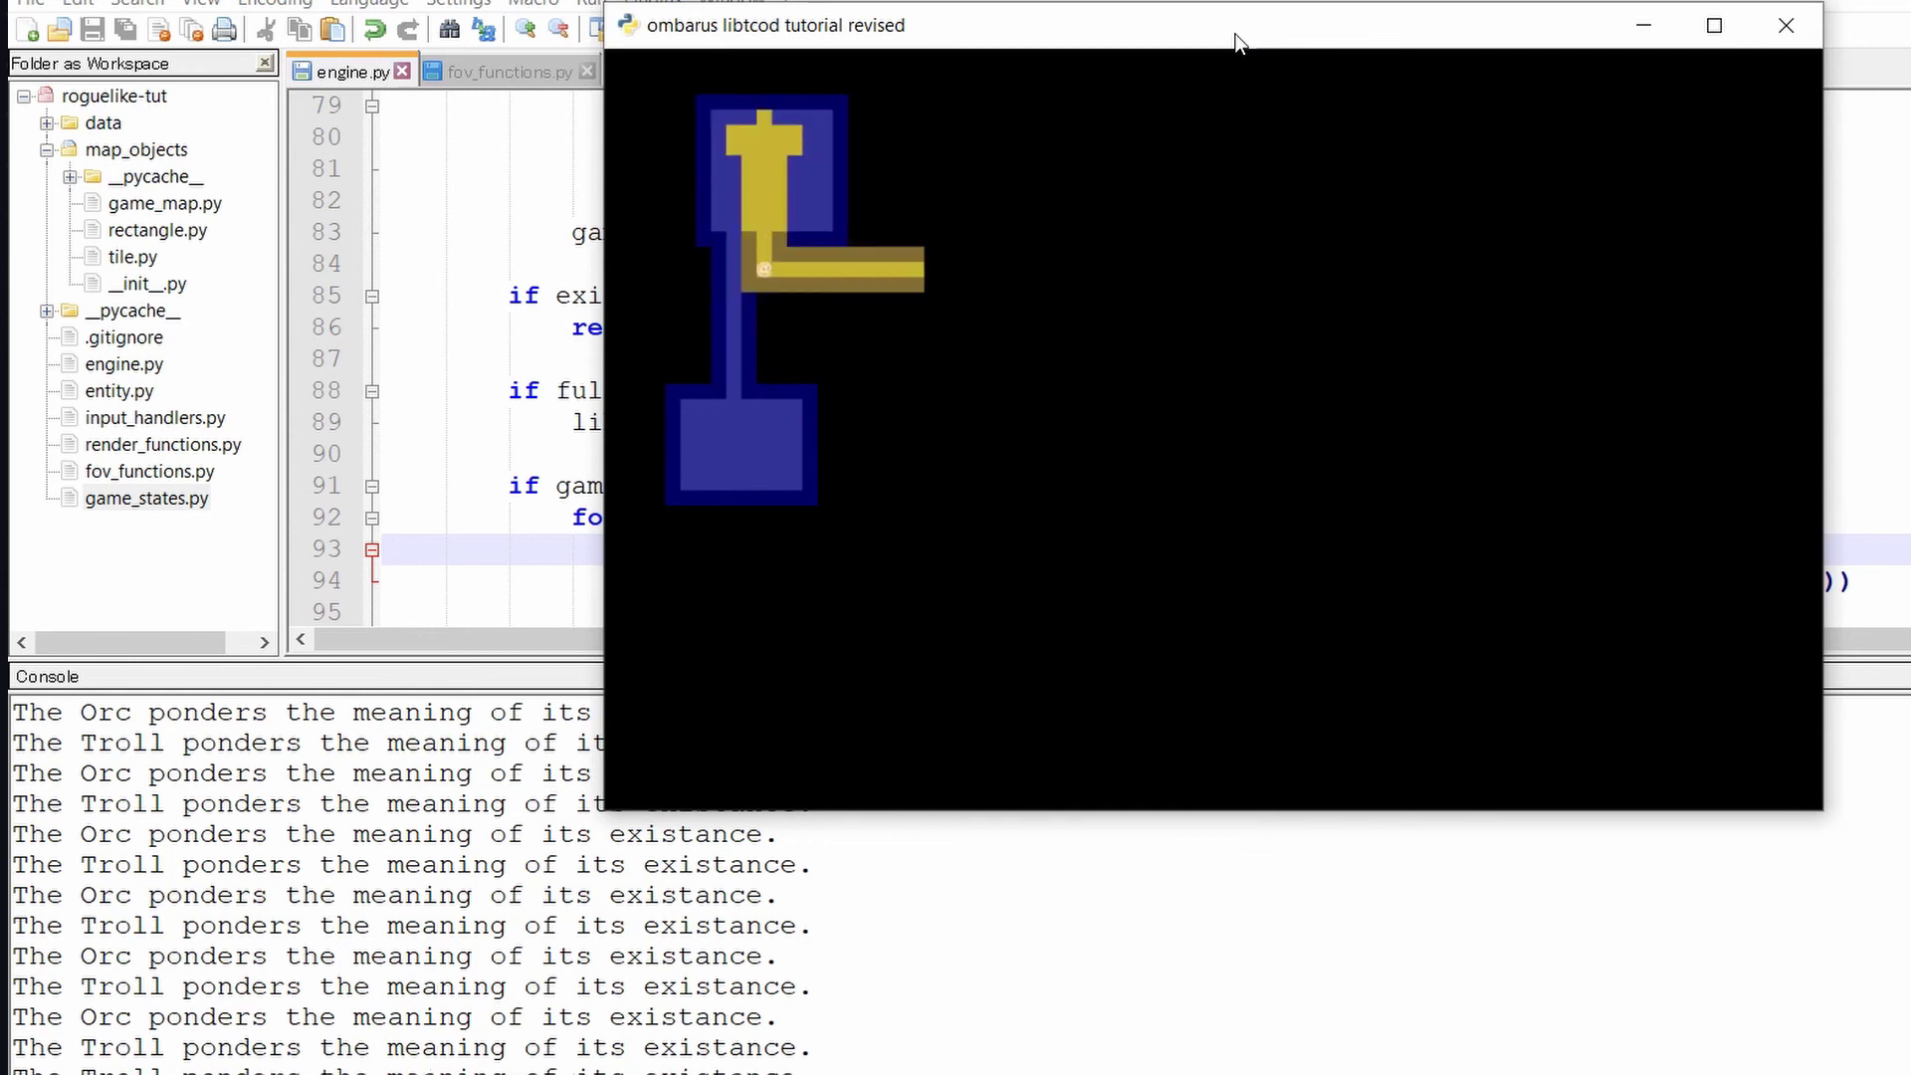
pyautogui.press('Right')
pyautogui.press('Right')
pyautogui.press('Right')
pyautogui.press('Right')
pyautogui.press('Right')
pyautogui.press('Right')
pyautogui.press('Right')
pyautogui.press('Right')
pyautogui.press('Right')
pyautogui.press('Right')
pyautogui.press('Right')
pyautogui.press('Right')
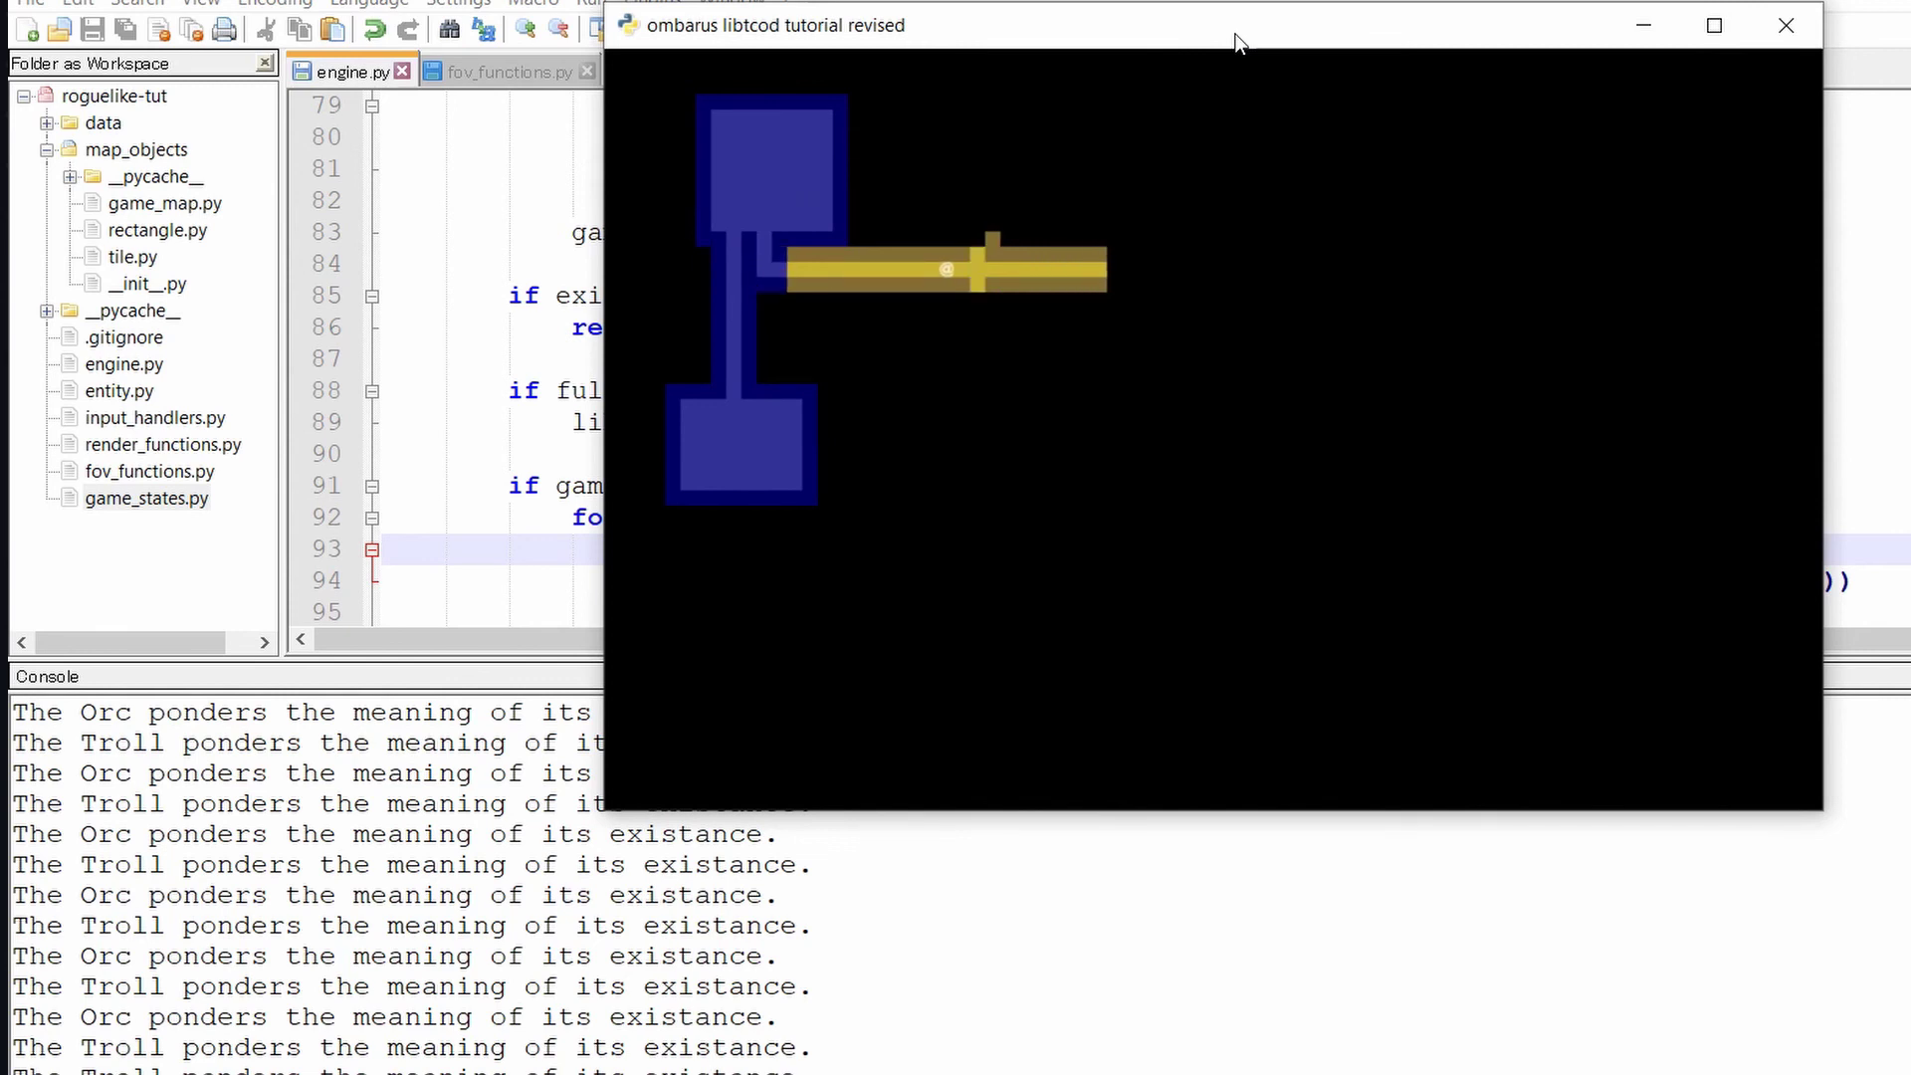
pyautogui.press('Right')
pyautogui.press('Right')
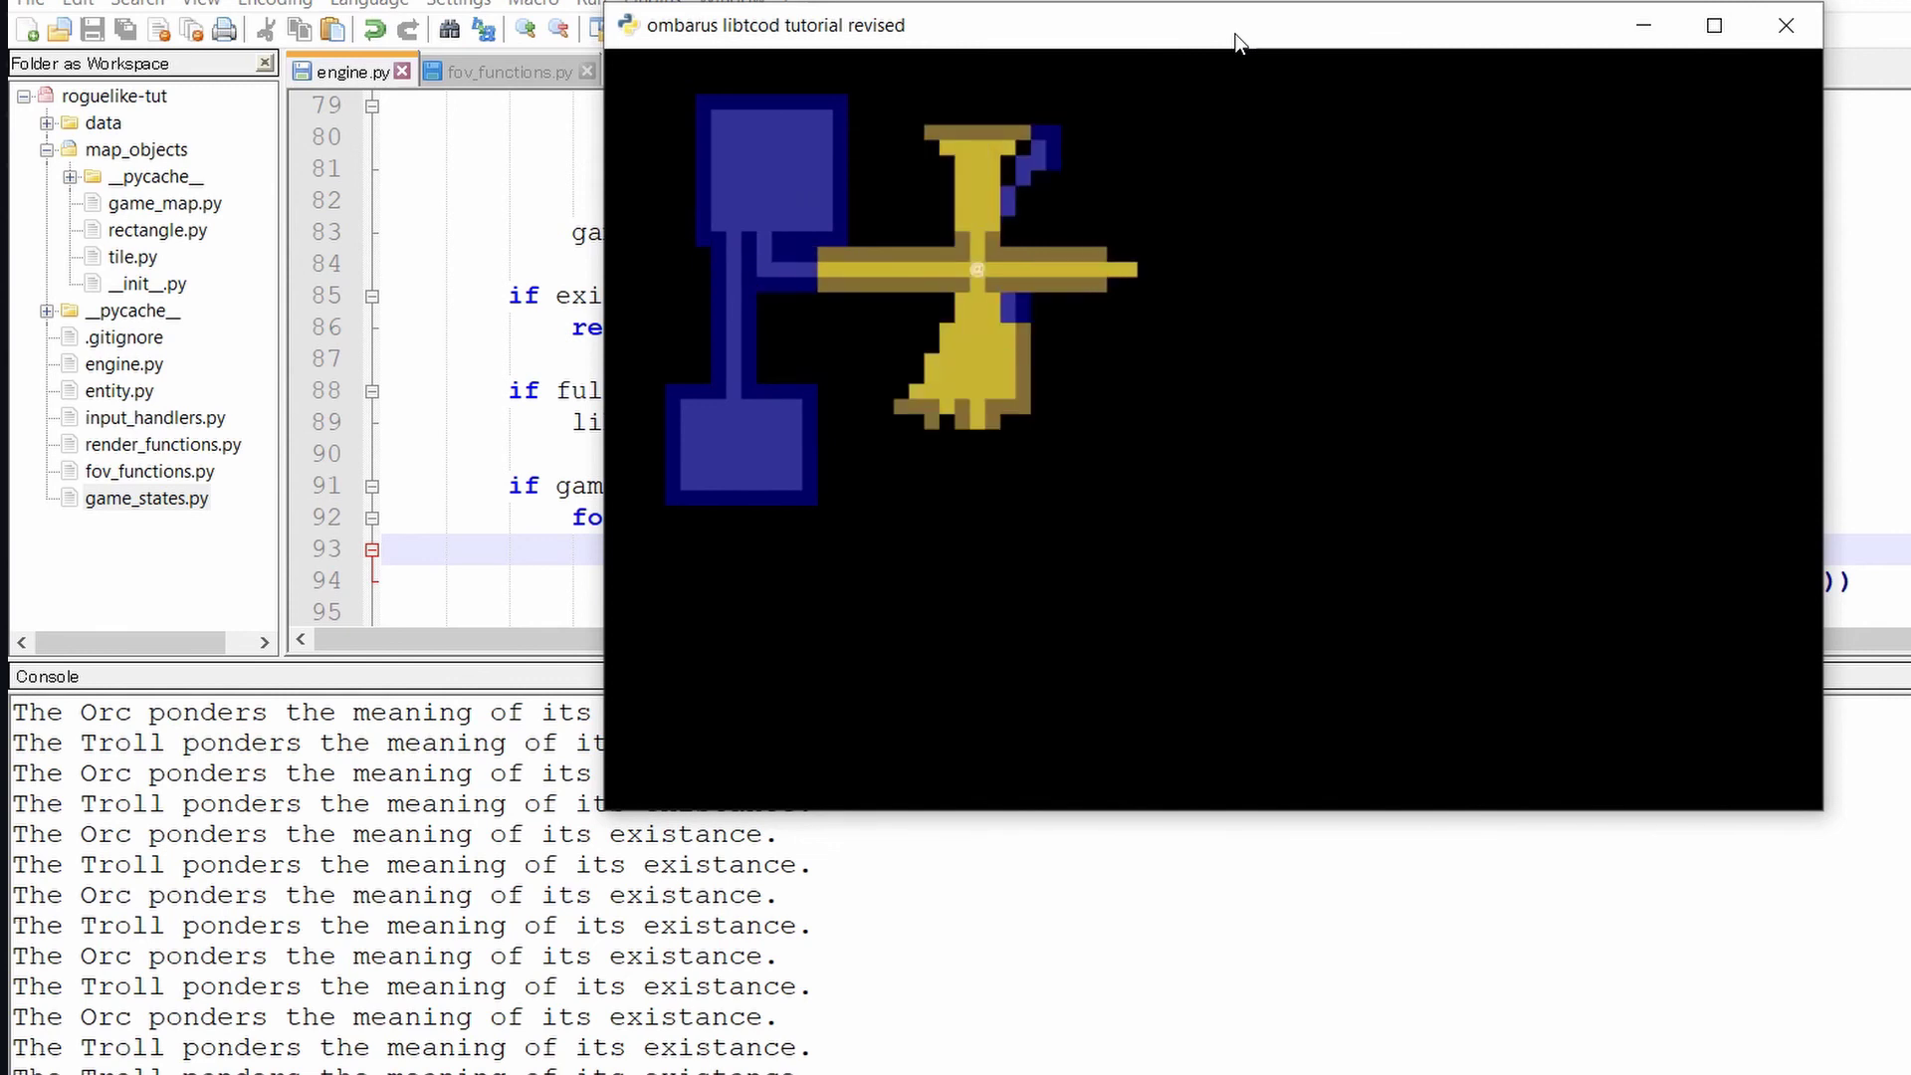
pyautogui.press('Up')
pyautogui.press('Up')
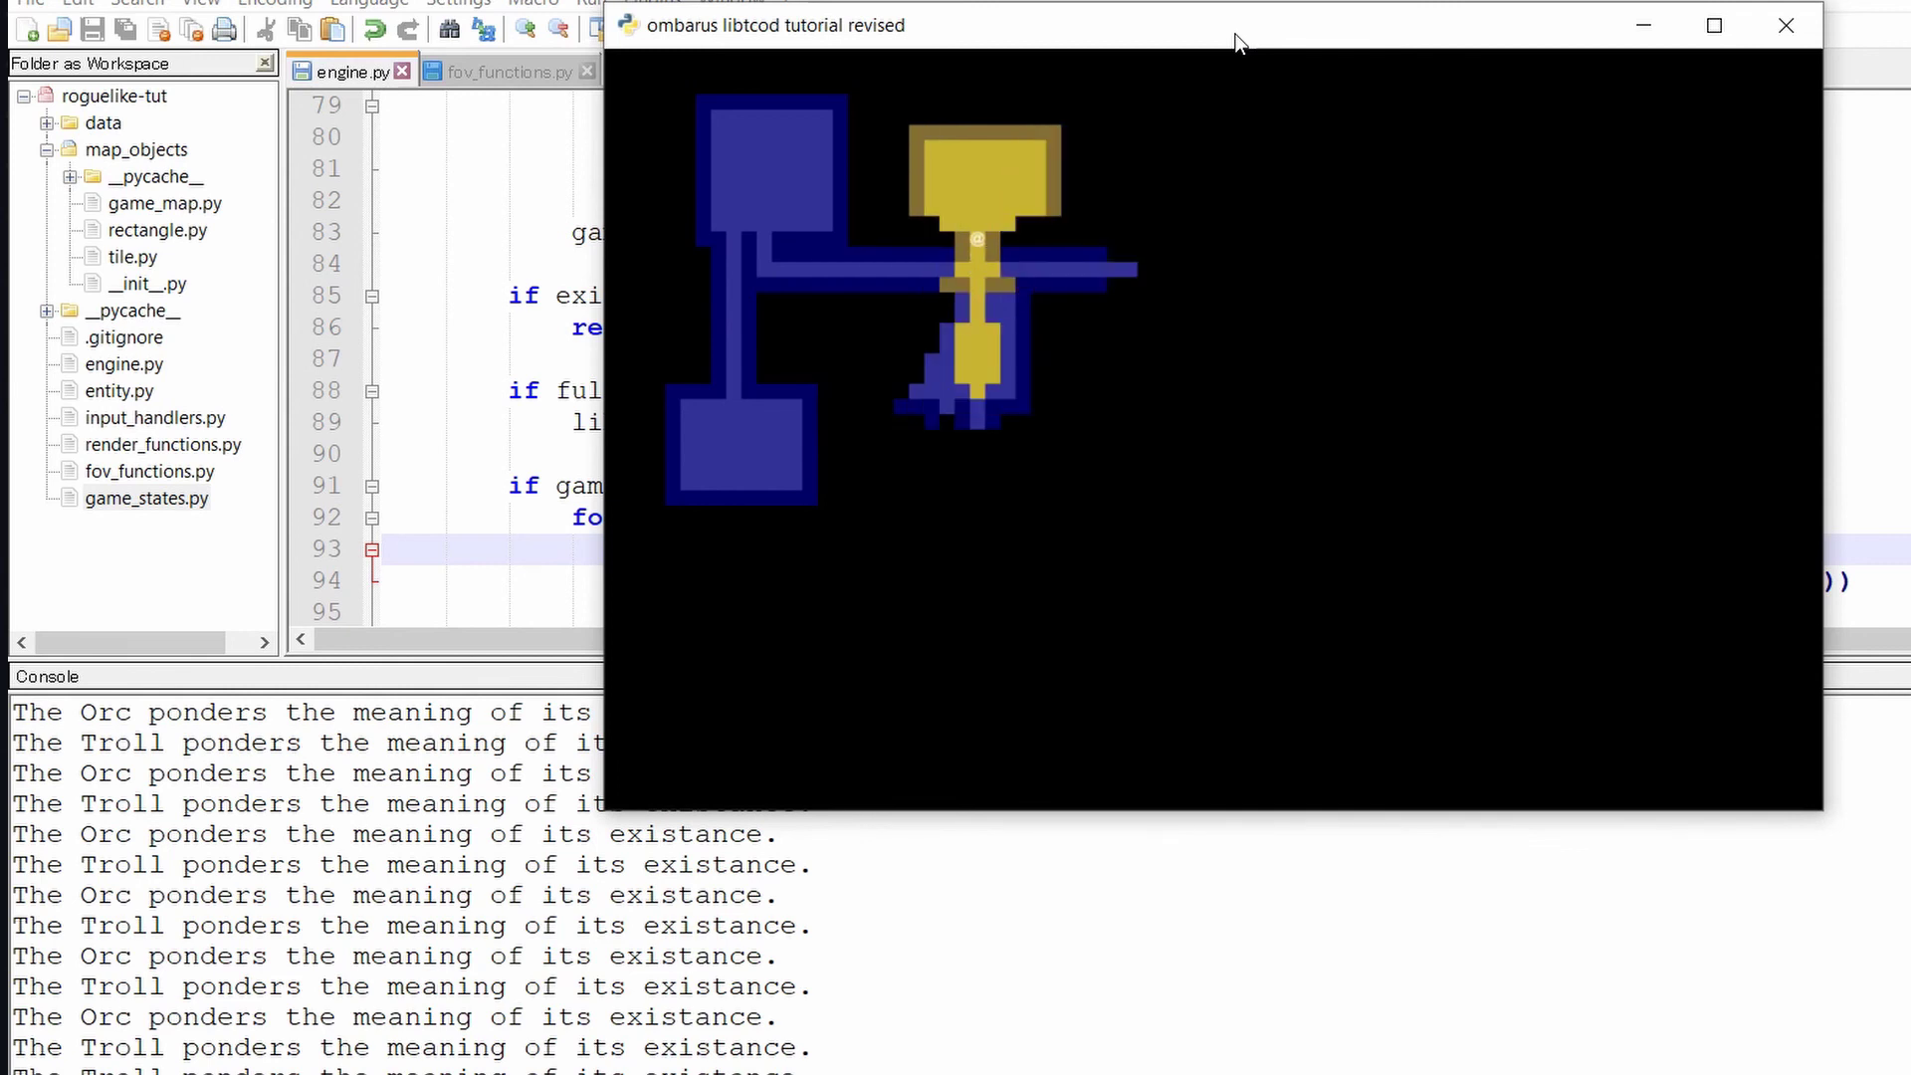
pyautogui.press('Up')
pyautogui.press('Up')
pyautogui.press('Down')
pyautogui.press('Down')
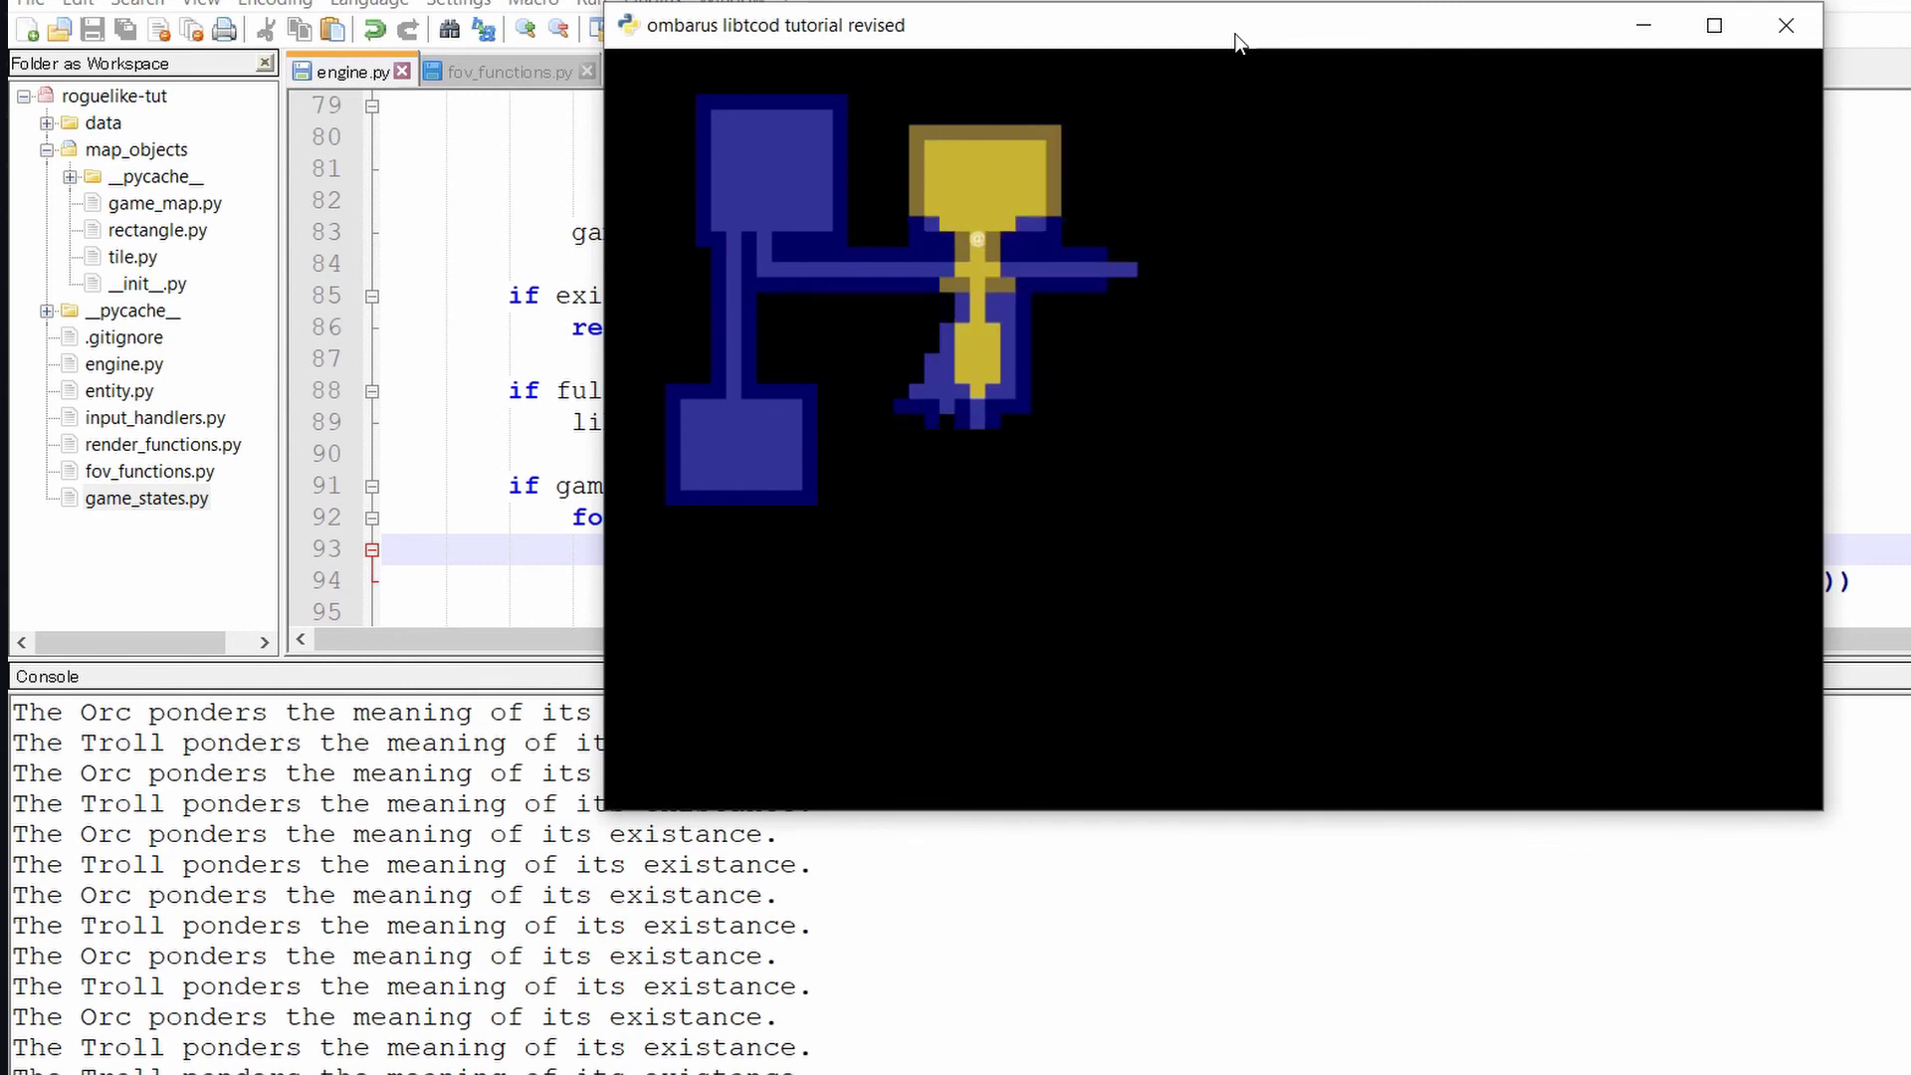
pyautogui.press('Down')
pyautogui.press('Down')
pyautogui.press('Down')
pyautogui.press('Down')
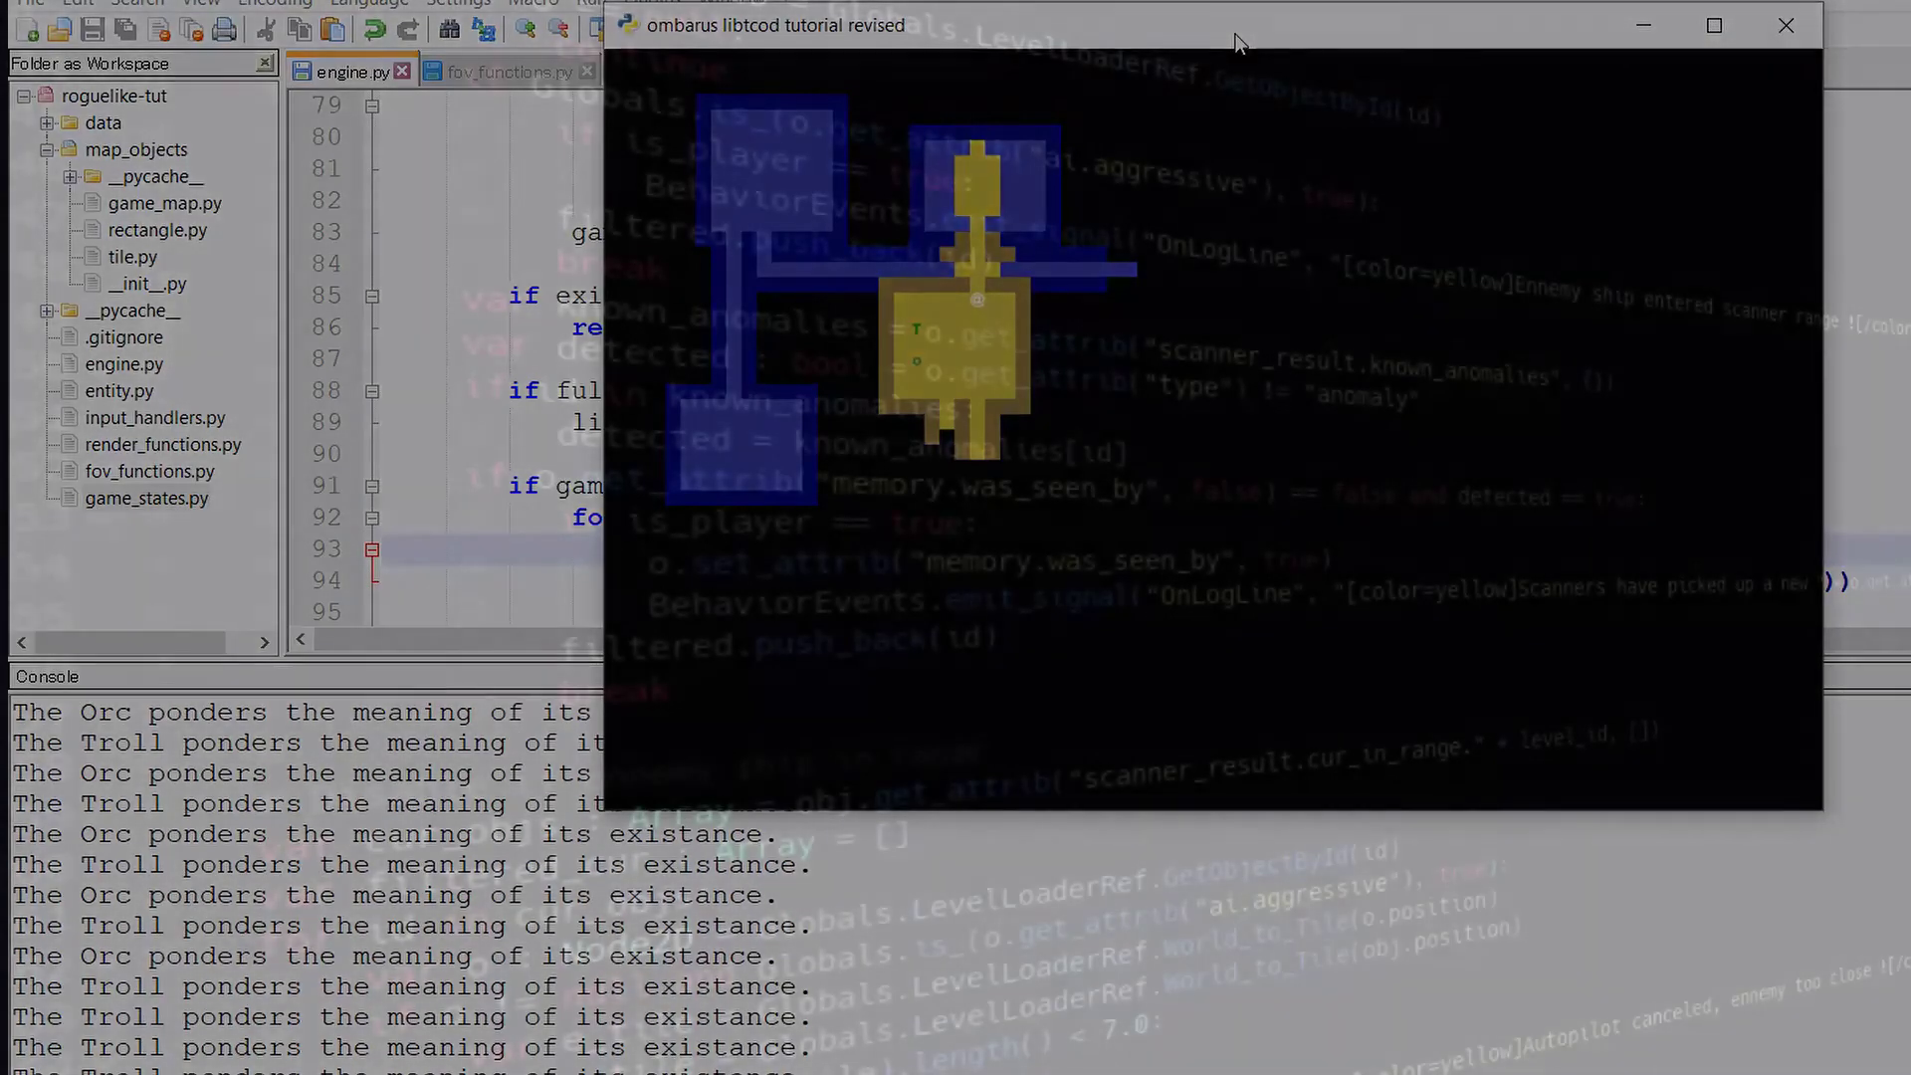